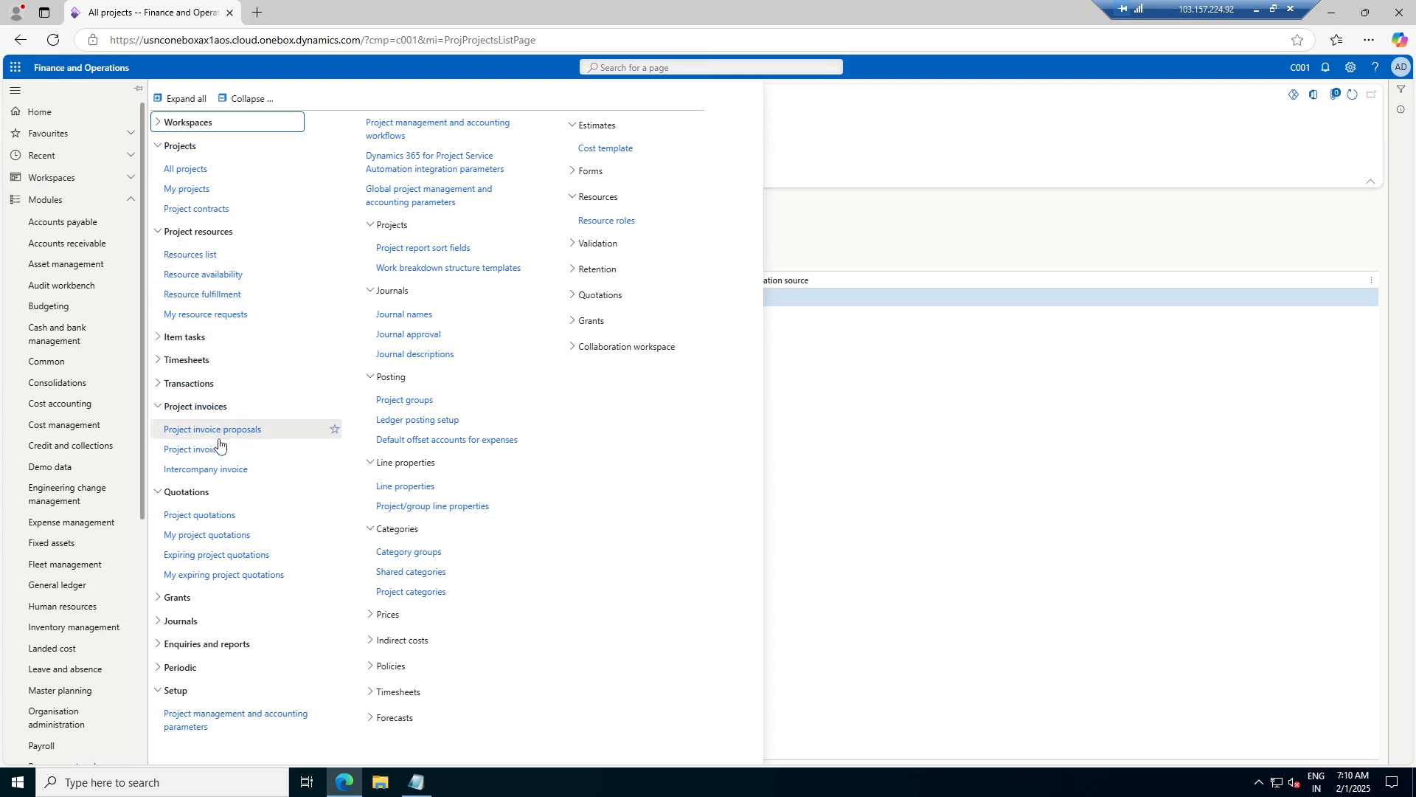
- Collapse the module's navigation groups and open the project quotations list
click(252, 98)
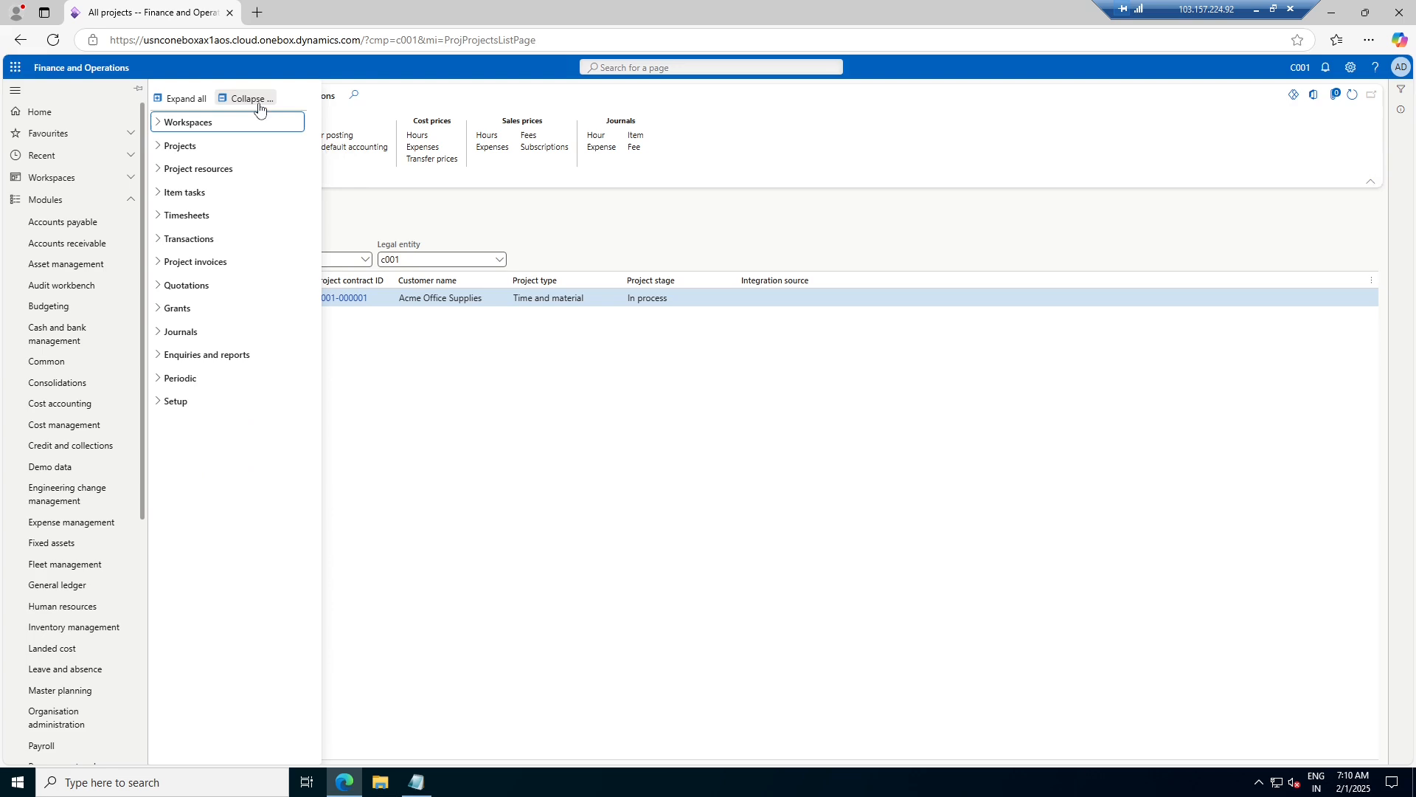
click(188, 286)
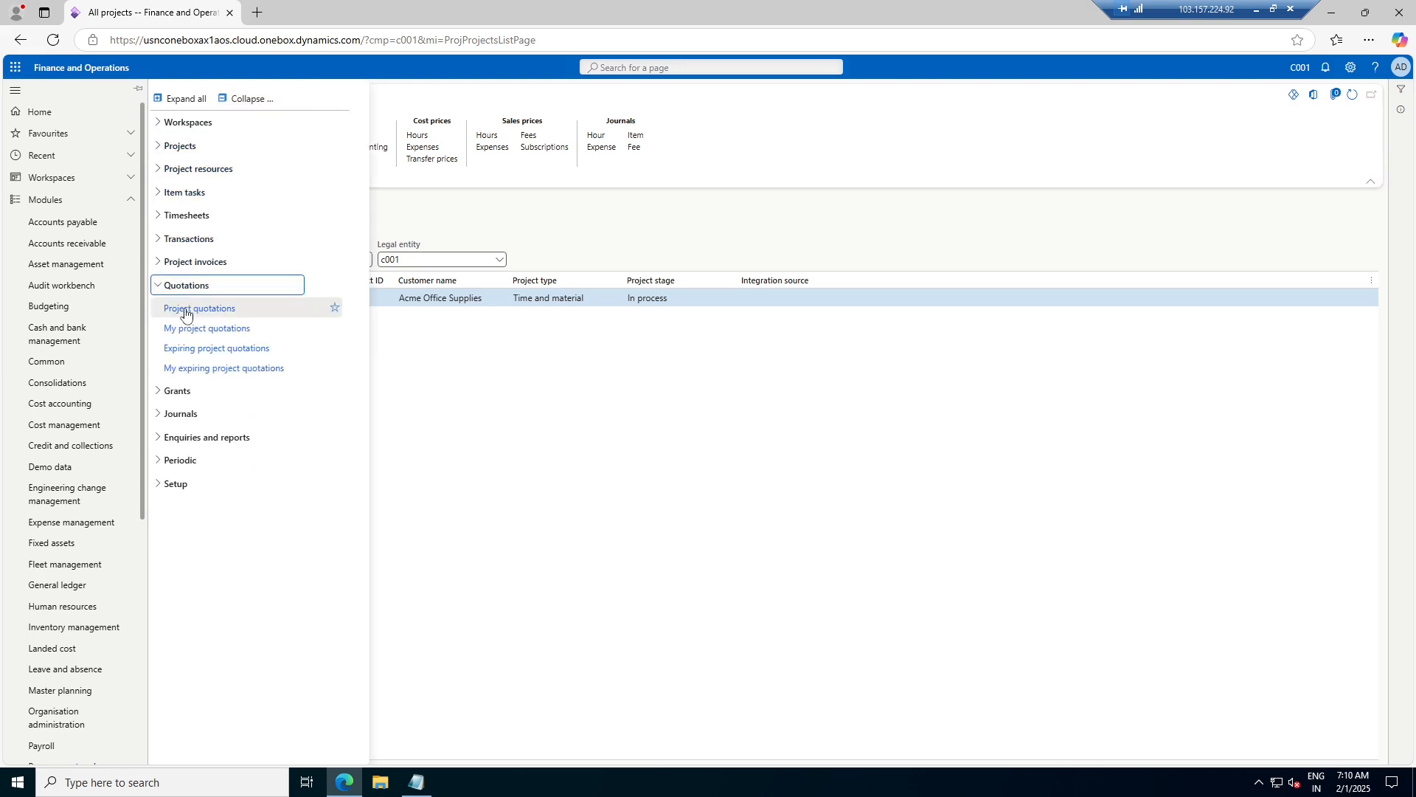
click(185, 310)
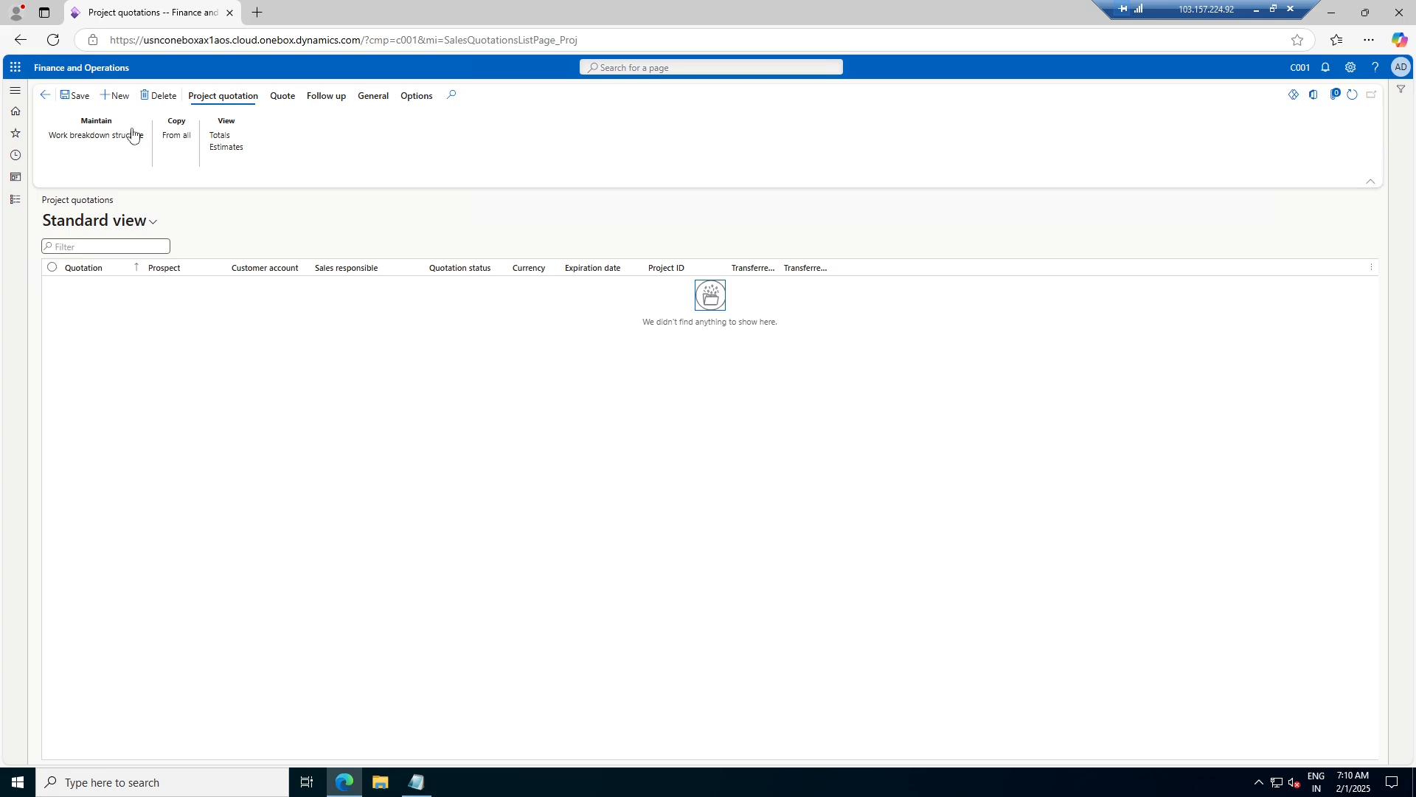
- Create a project quotation for the customer Acme Office Supplies, including an opportunity record
click(124, 96)
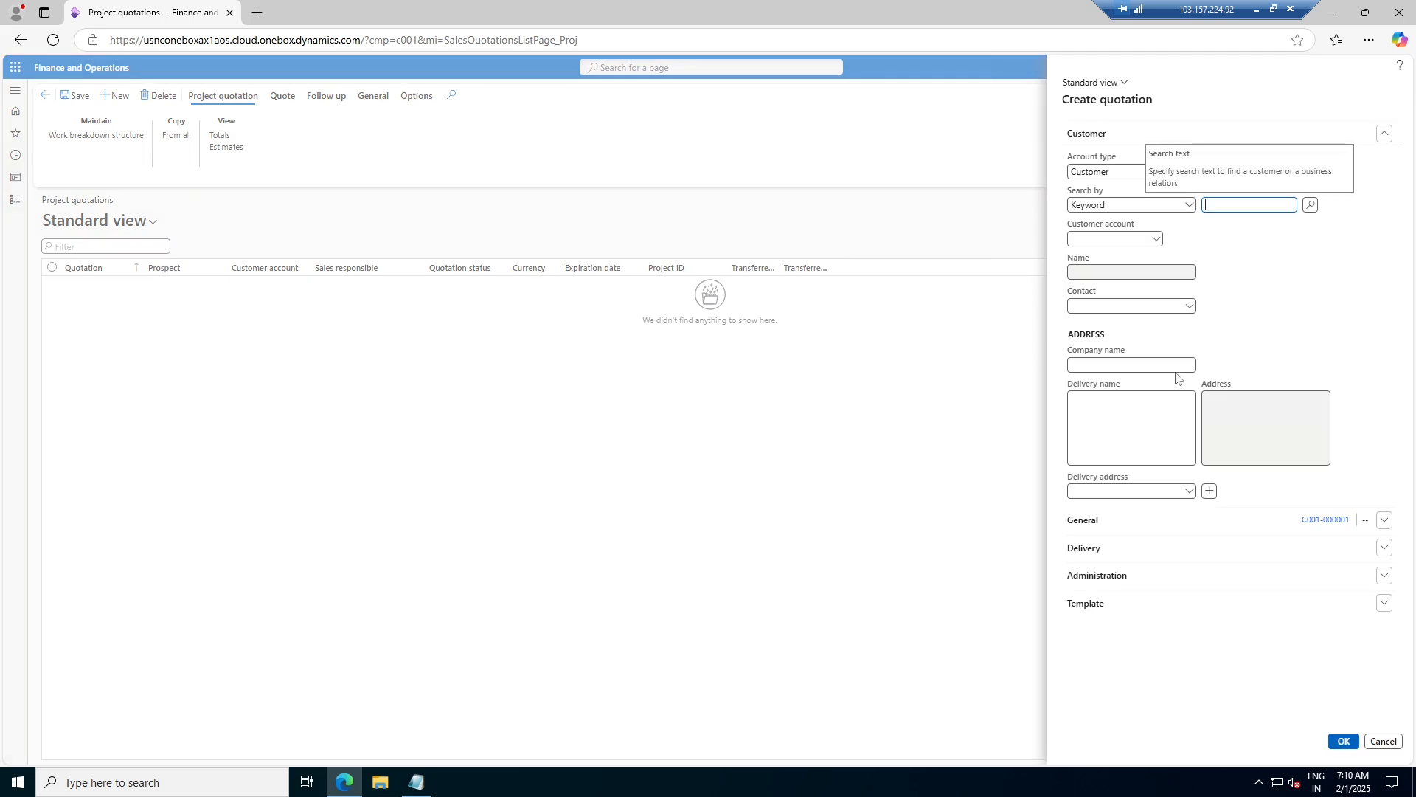
click(1156, 243)
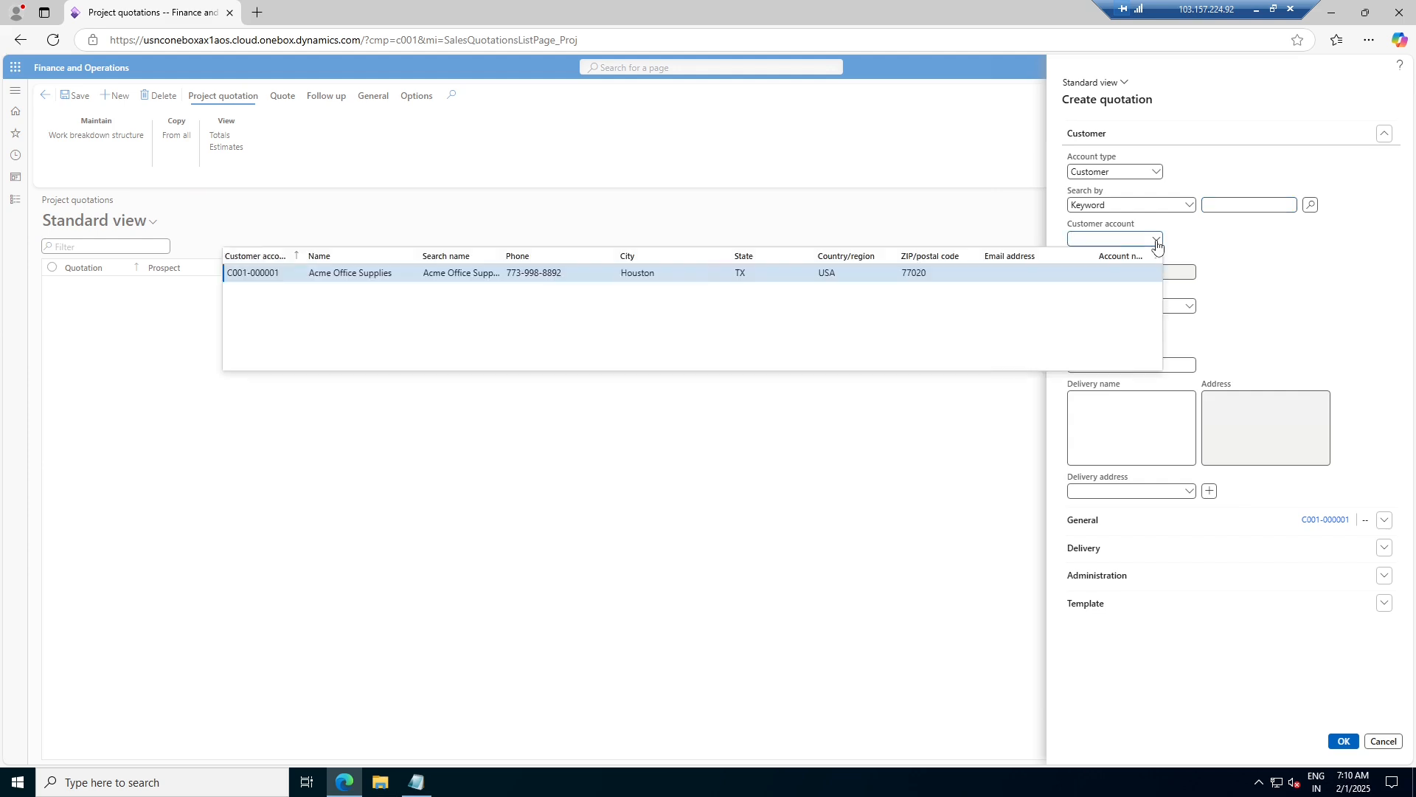
click(329, 279)
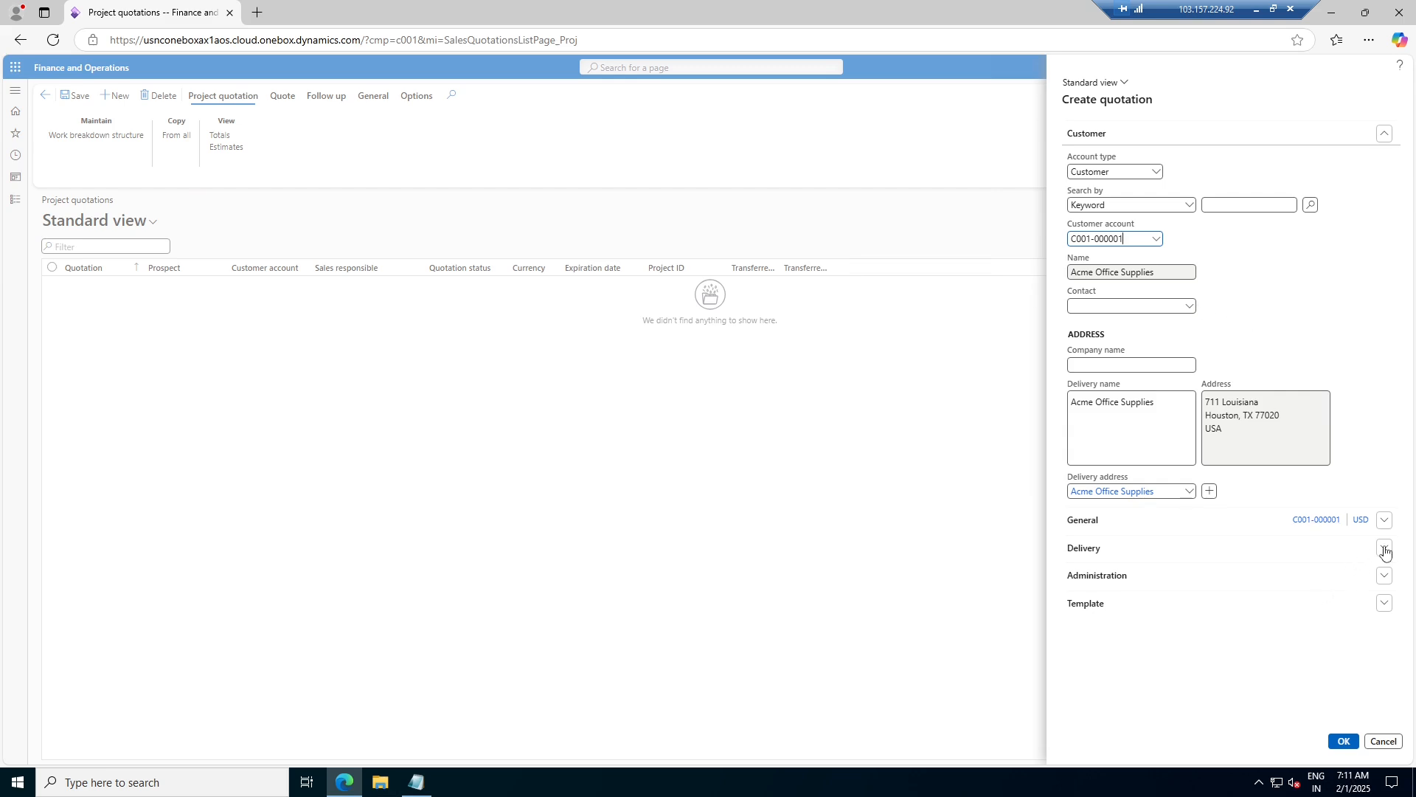
click(1345, 742)
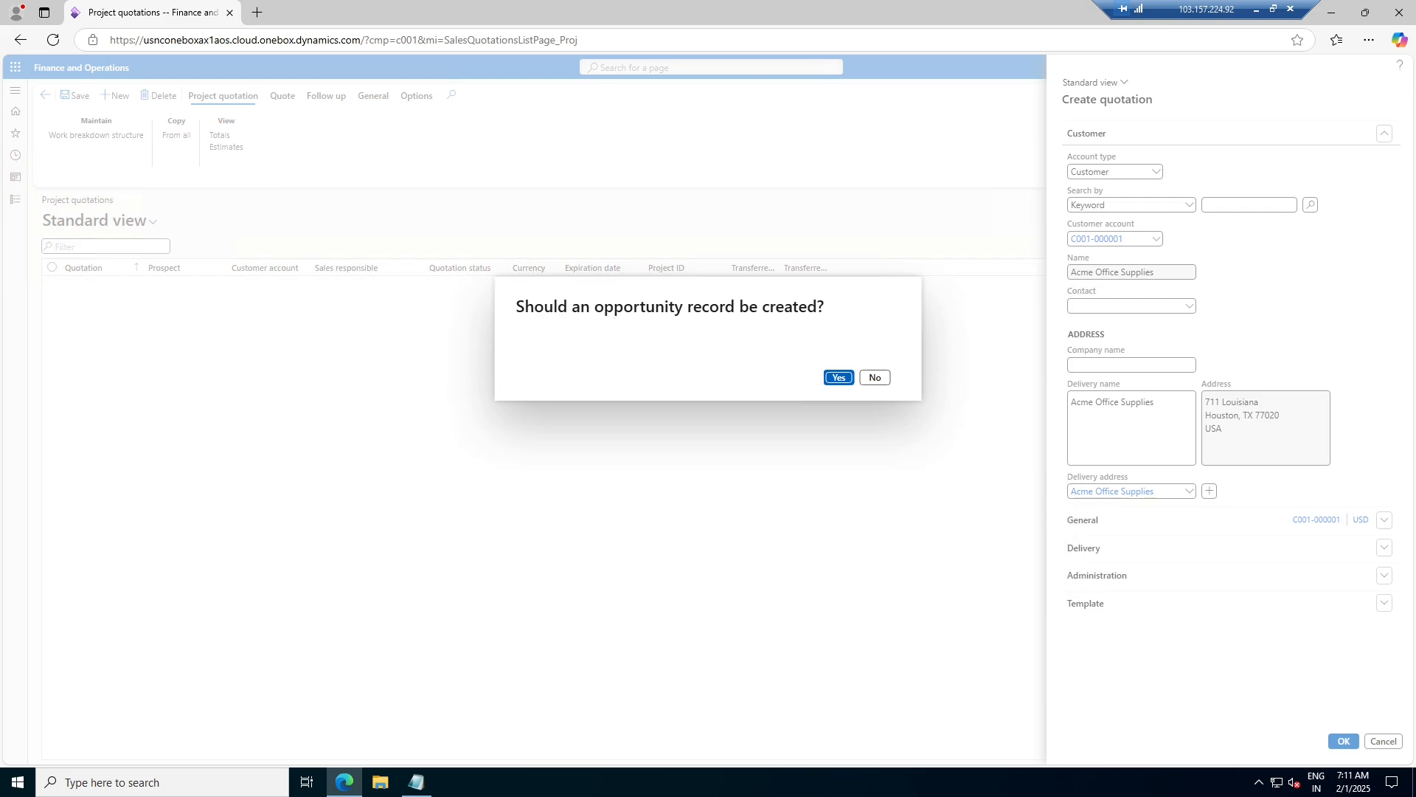
click(839, 378)
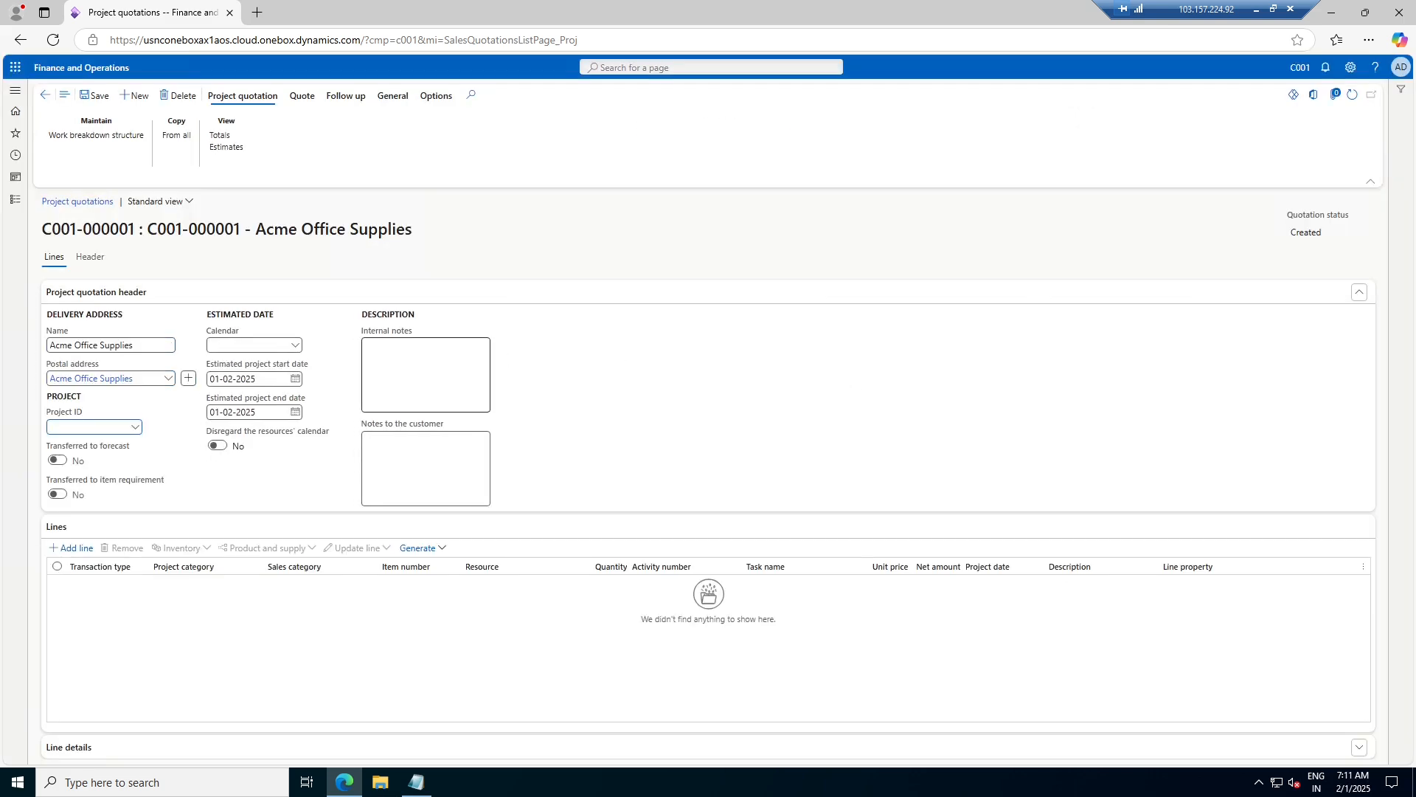
- Set the quotation's calendar to STD and add a blank quotation line, viewing its transaction type options
click(295, 345)
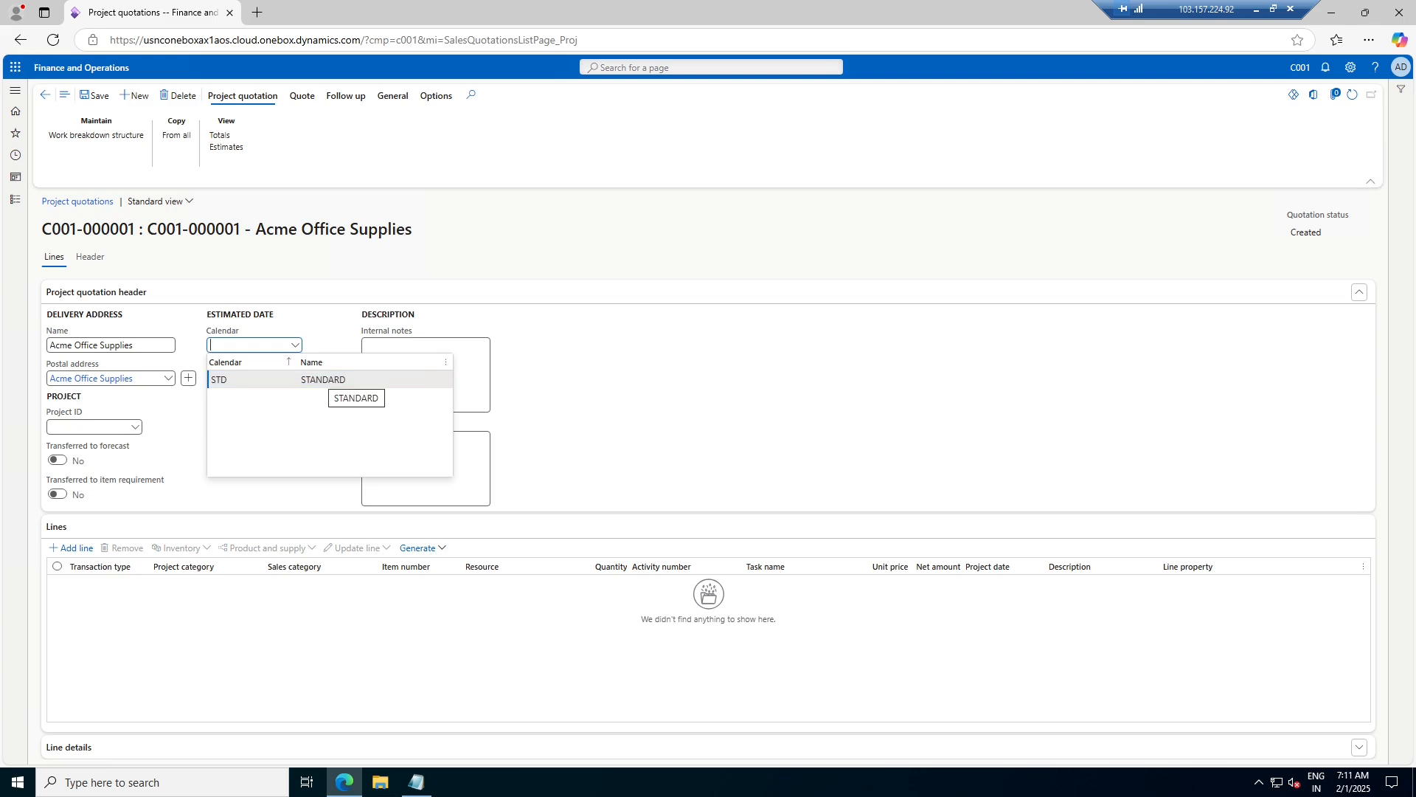
click(322, 379)
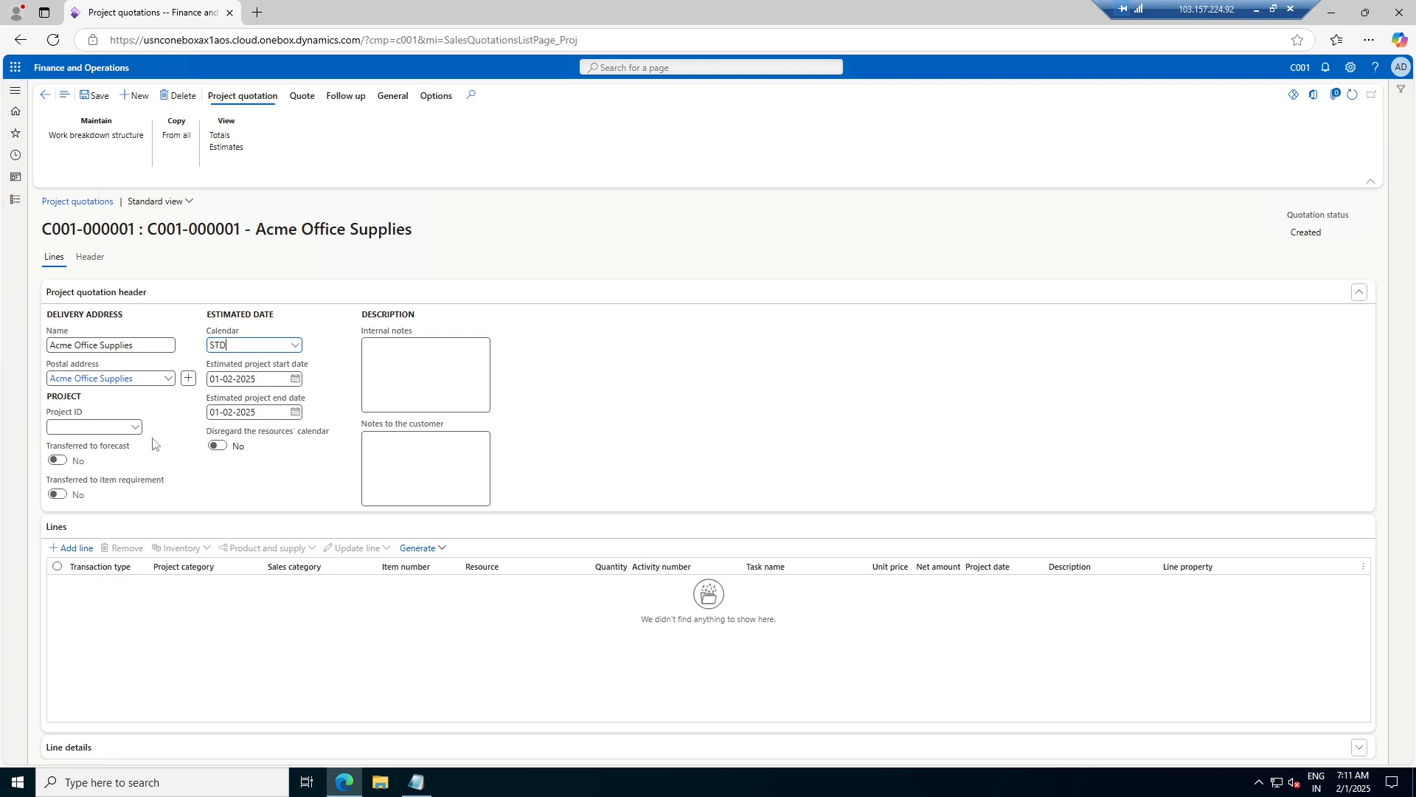
click(74, 550)
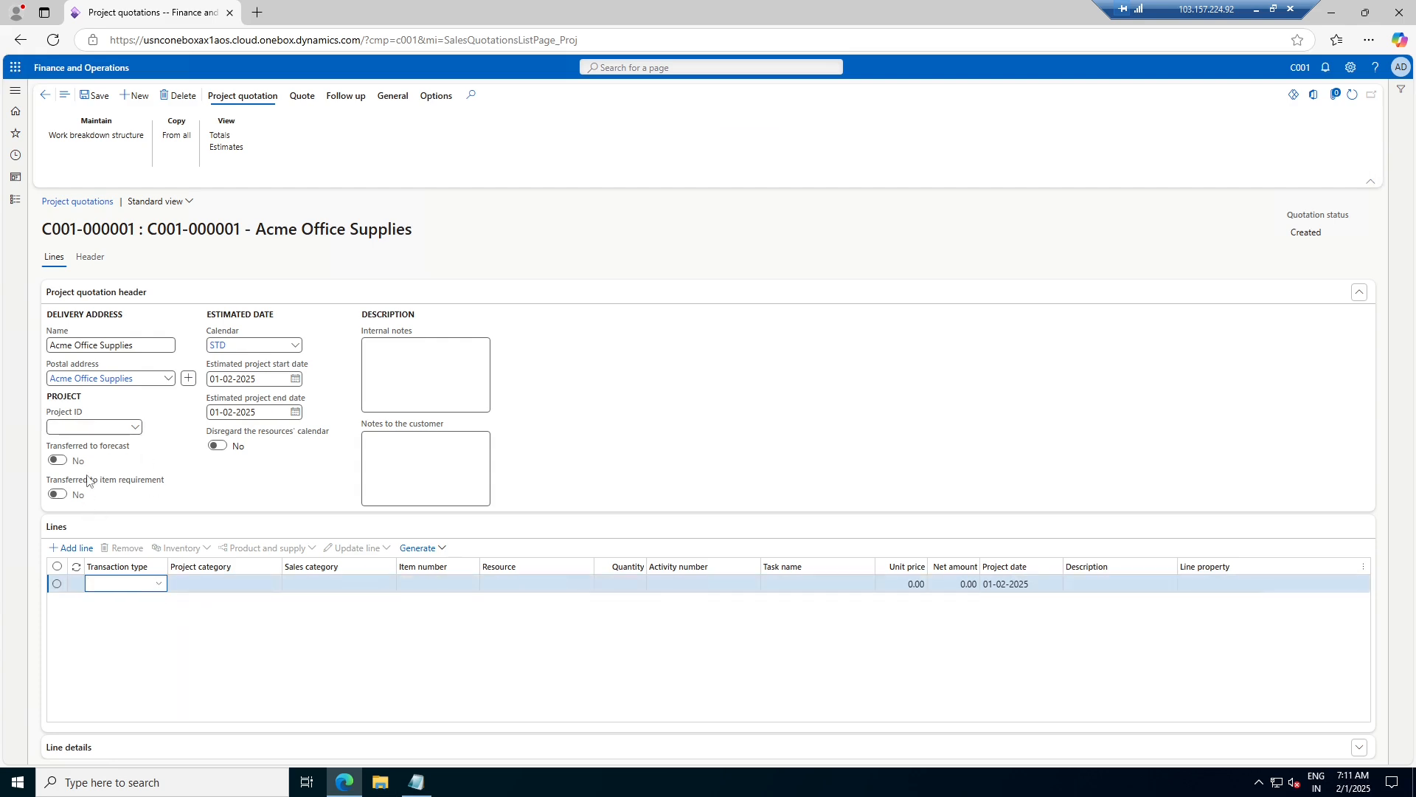
click(161, 586)
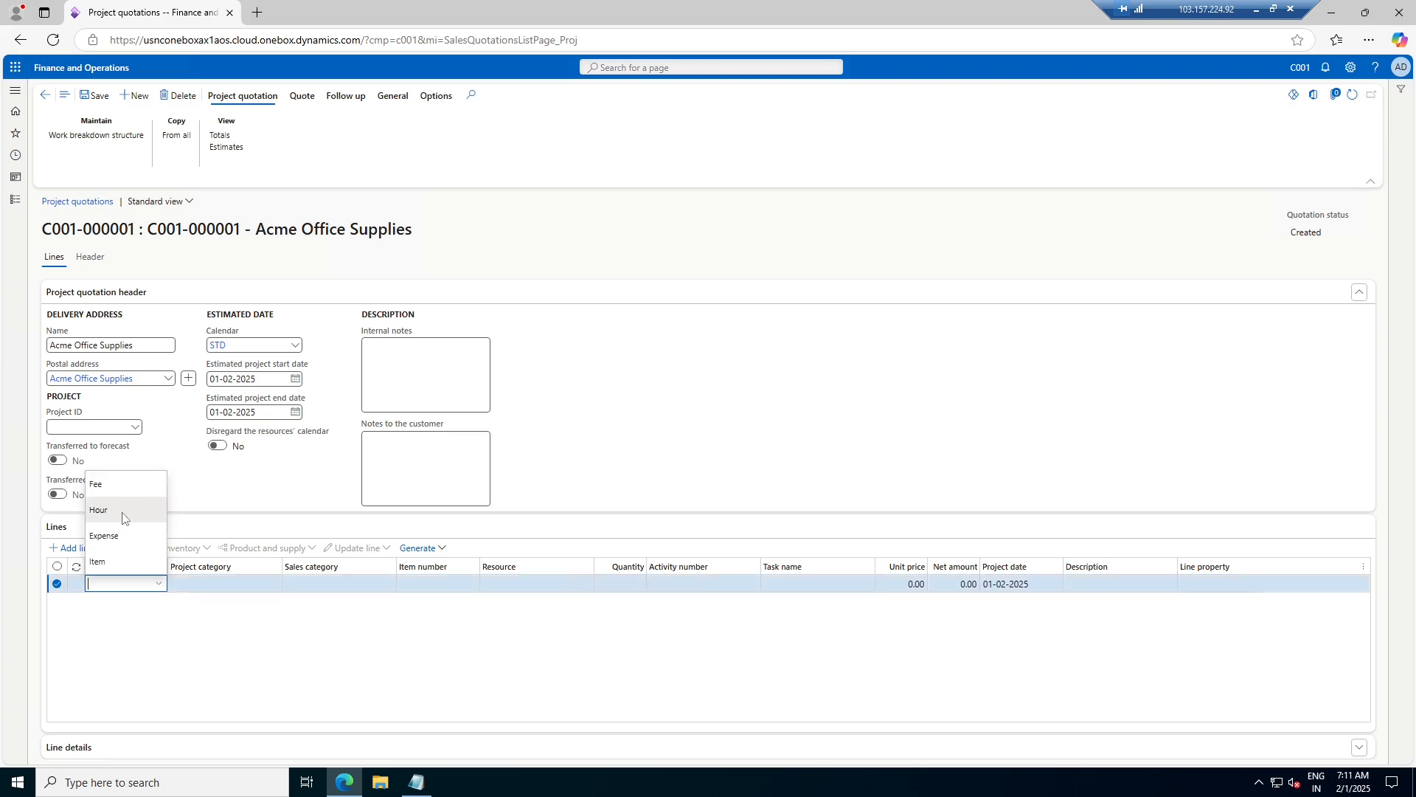
click(569, 417)
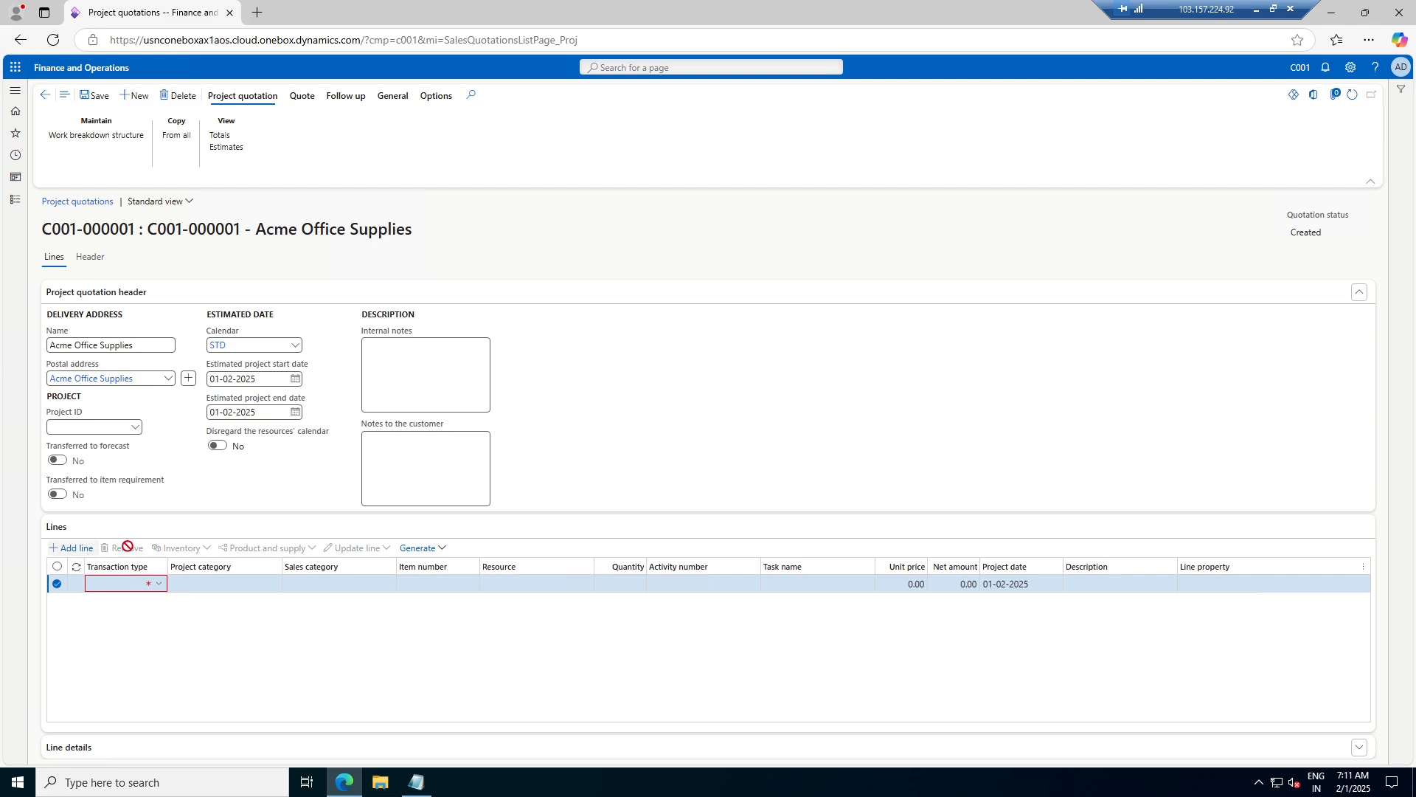
- Look through the quotation's line generation and action options, and open its work breakdown structure
click(439, 548)
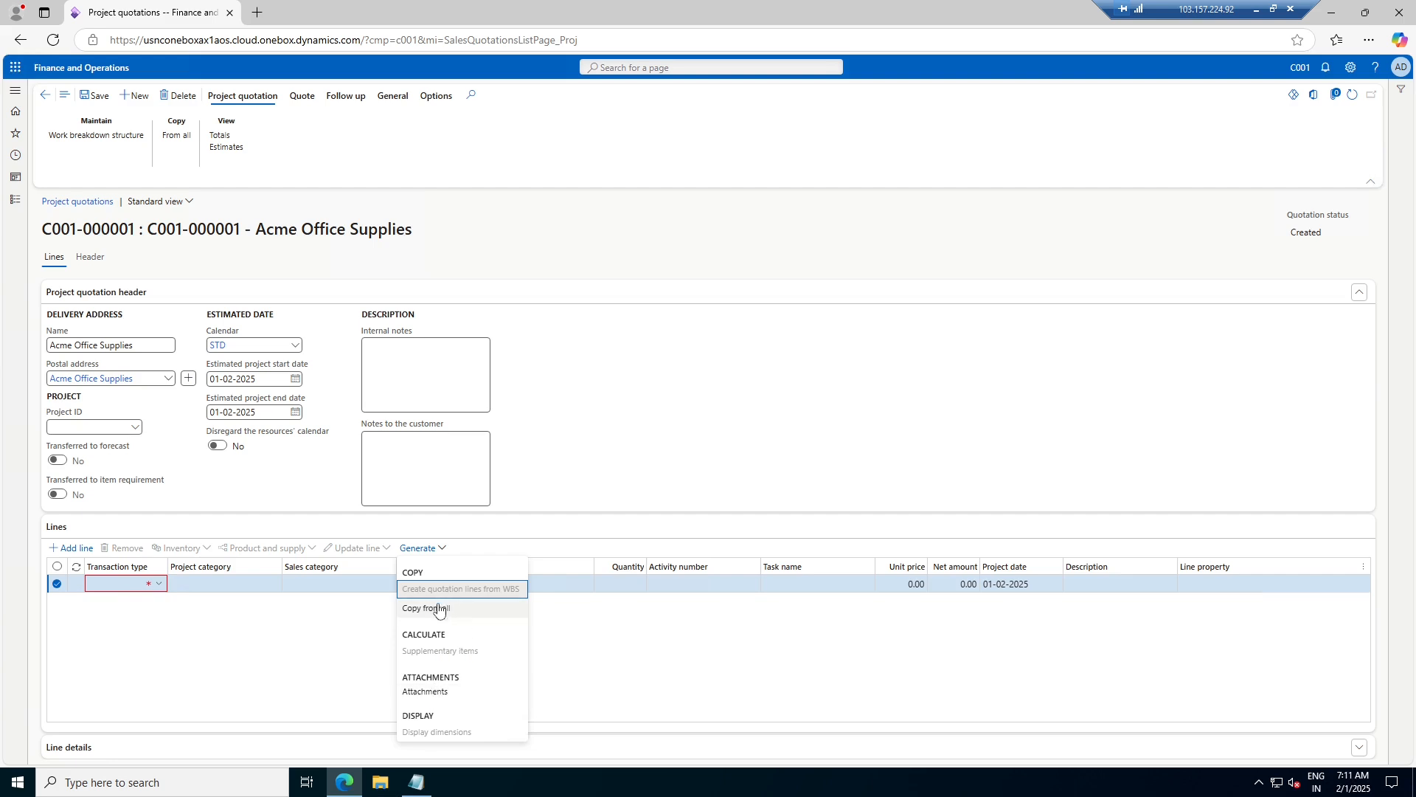
click(647, 462)
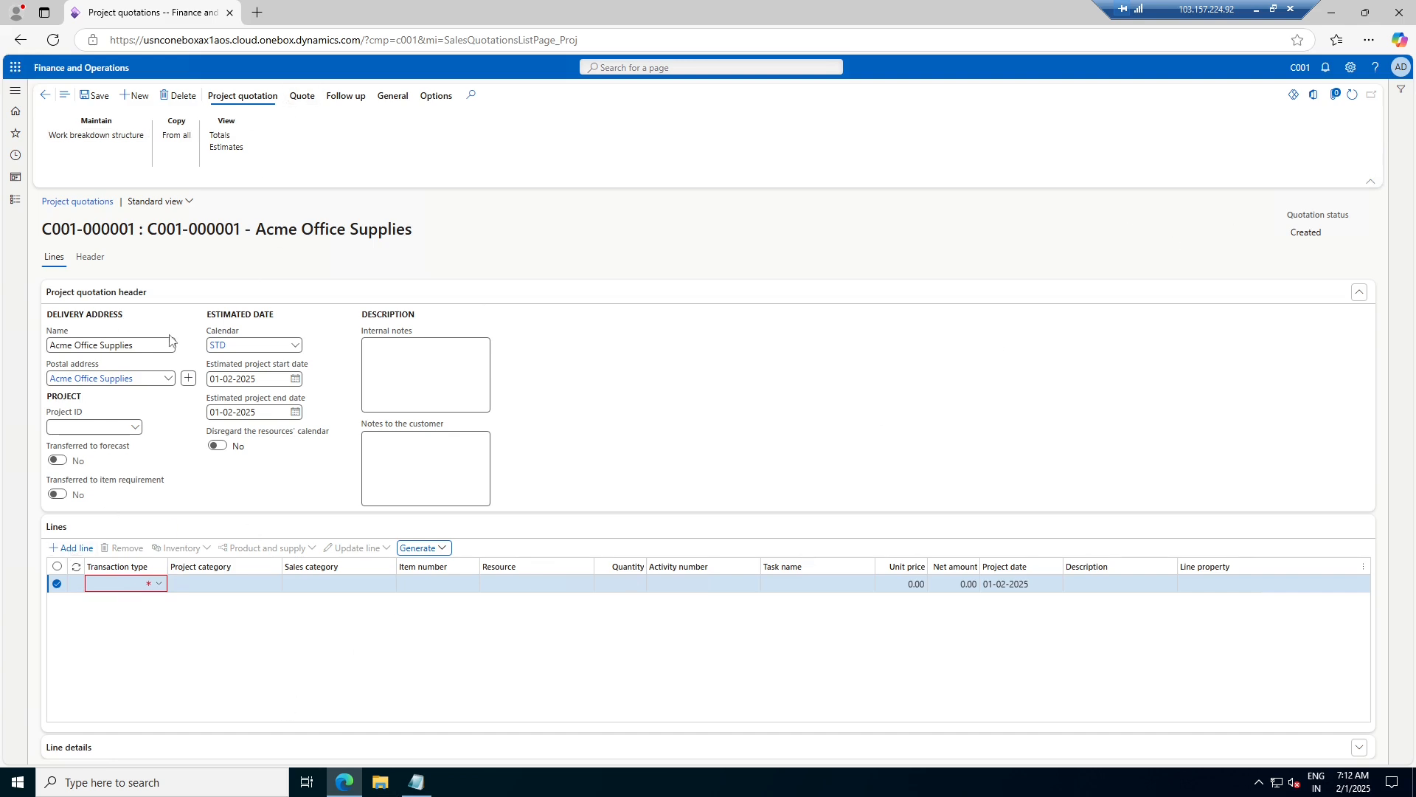
click(298, 100)
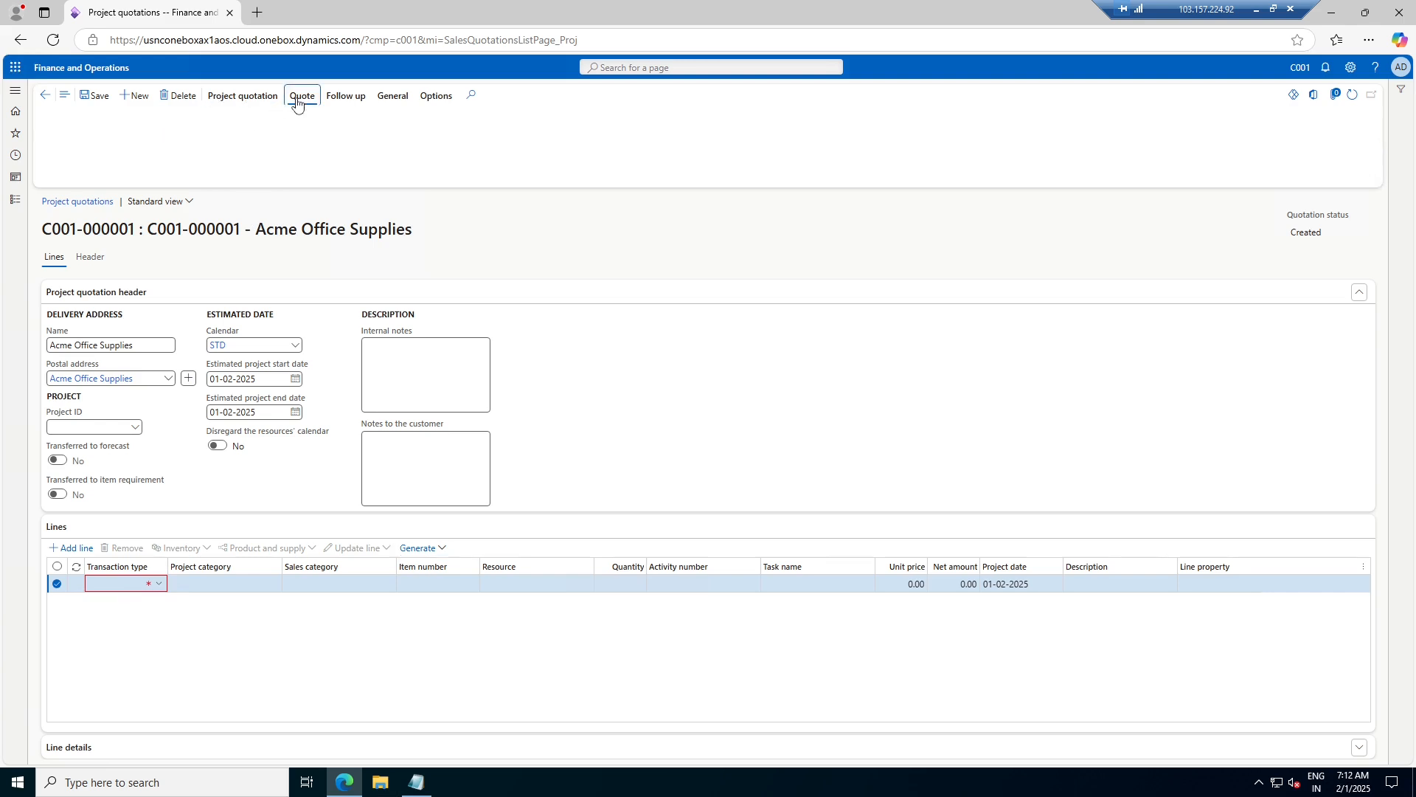
click(345, 99)
click(381, 103)
click(240, 98)
click(84, 137)
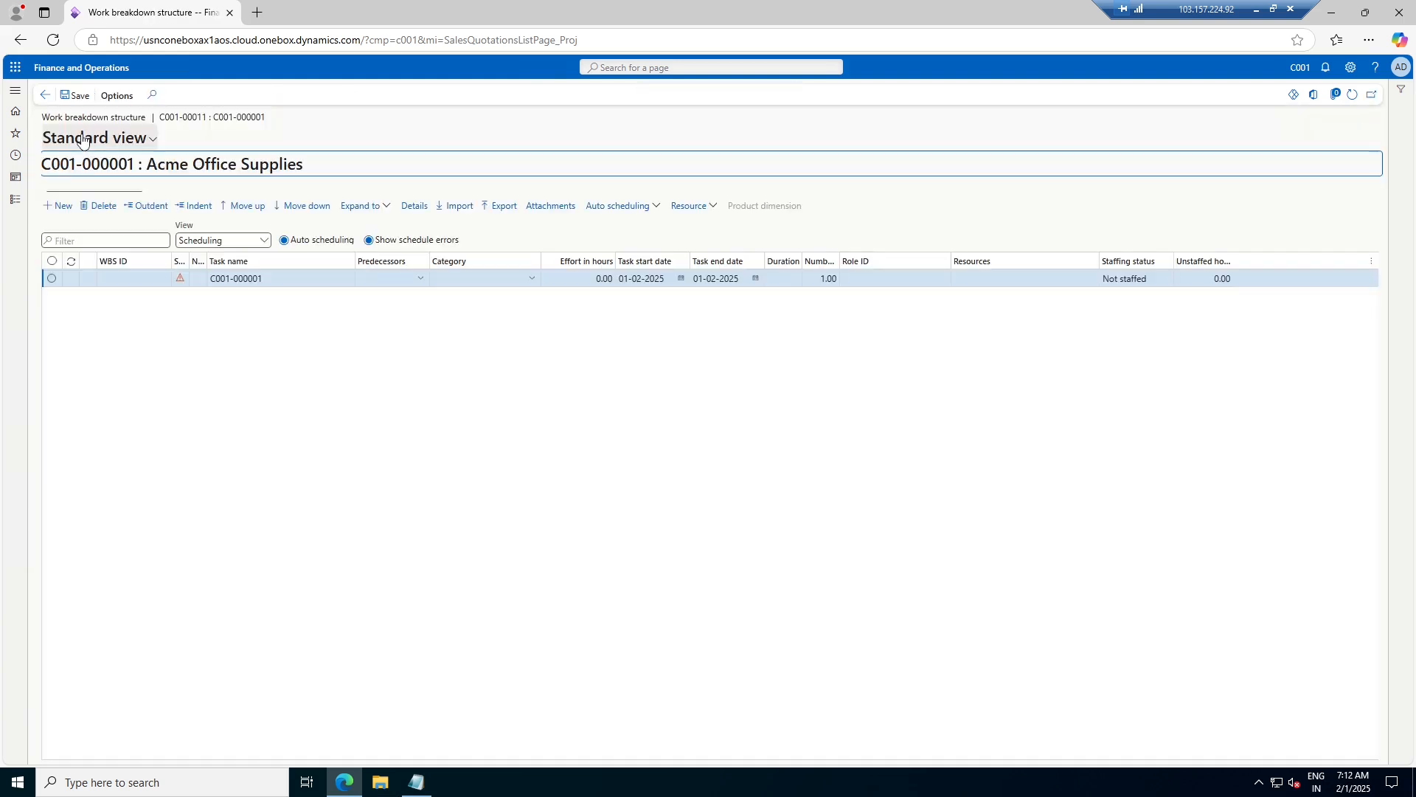
- Start importing from a WBS template and check which template names are available
click(202, 278)
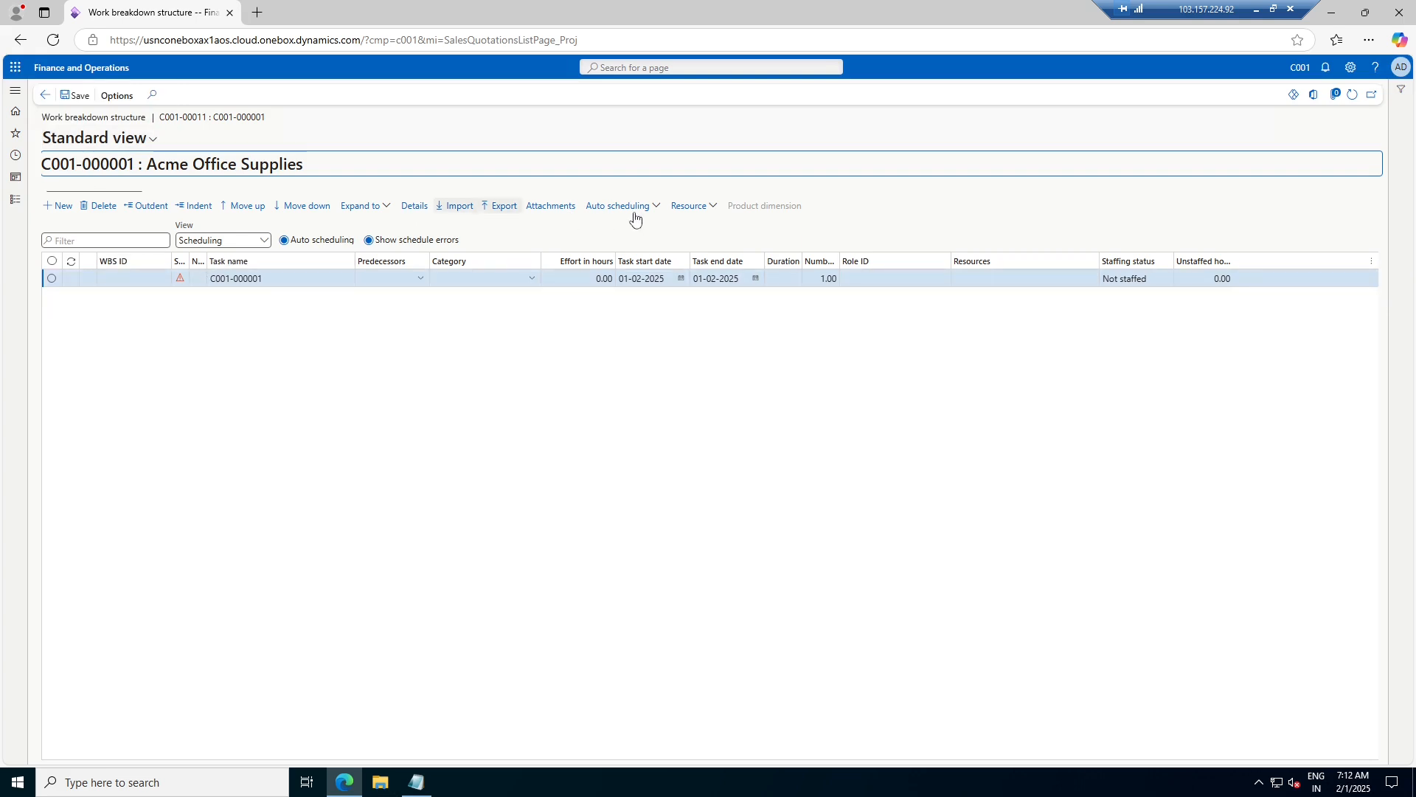
click(460, 206)
click(1311, 155)
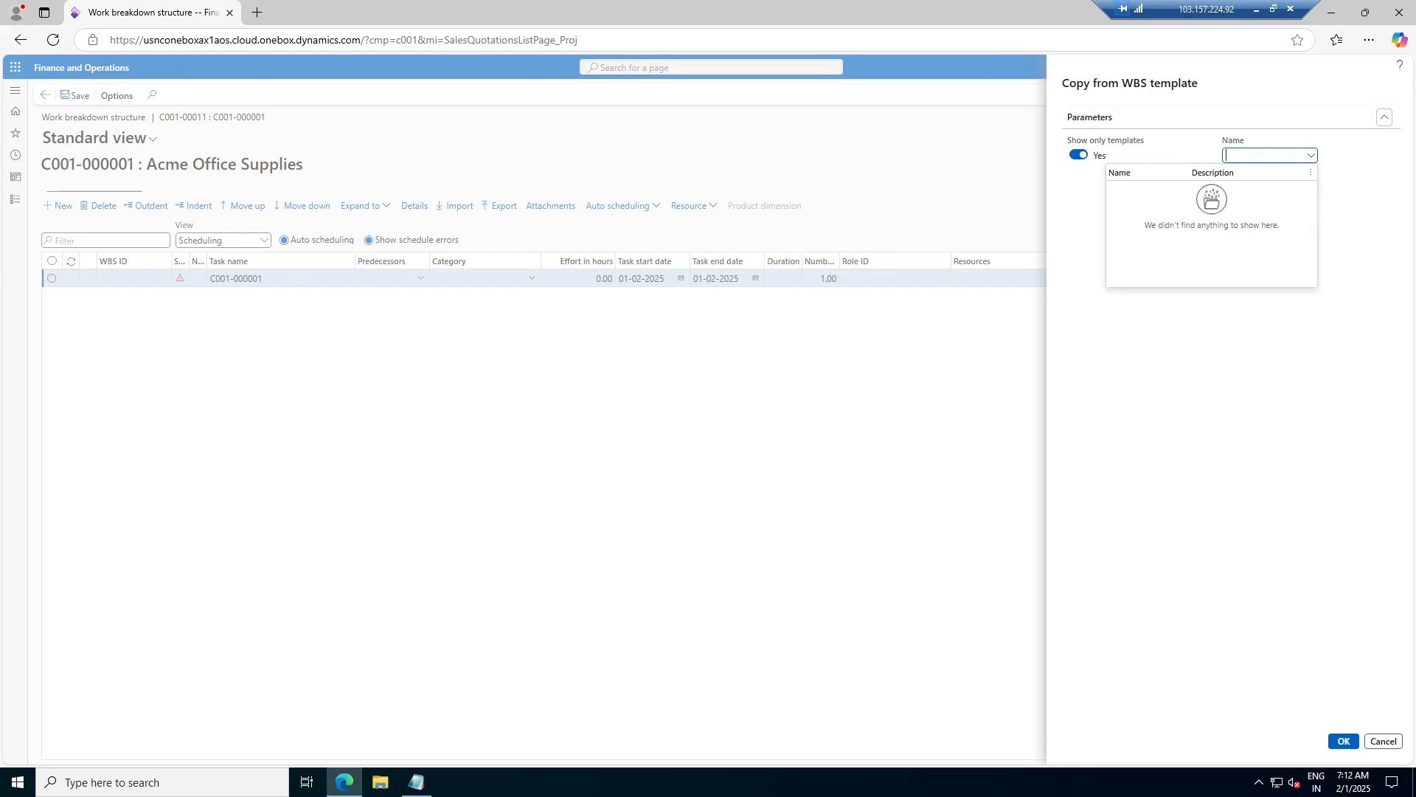
- Duplicate the browser tab and show the Project management and accounting module's pages in the copy
right_click(132, 12)
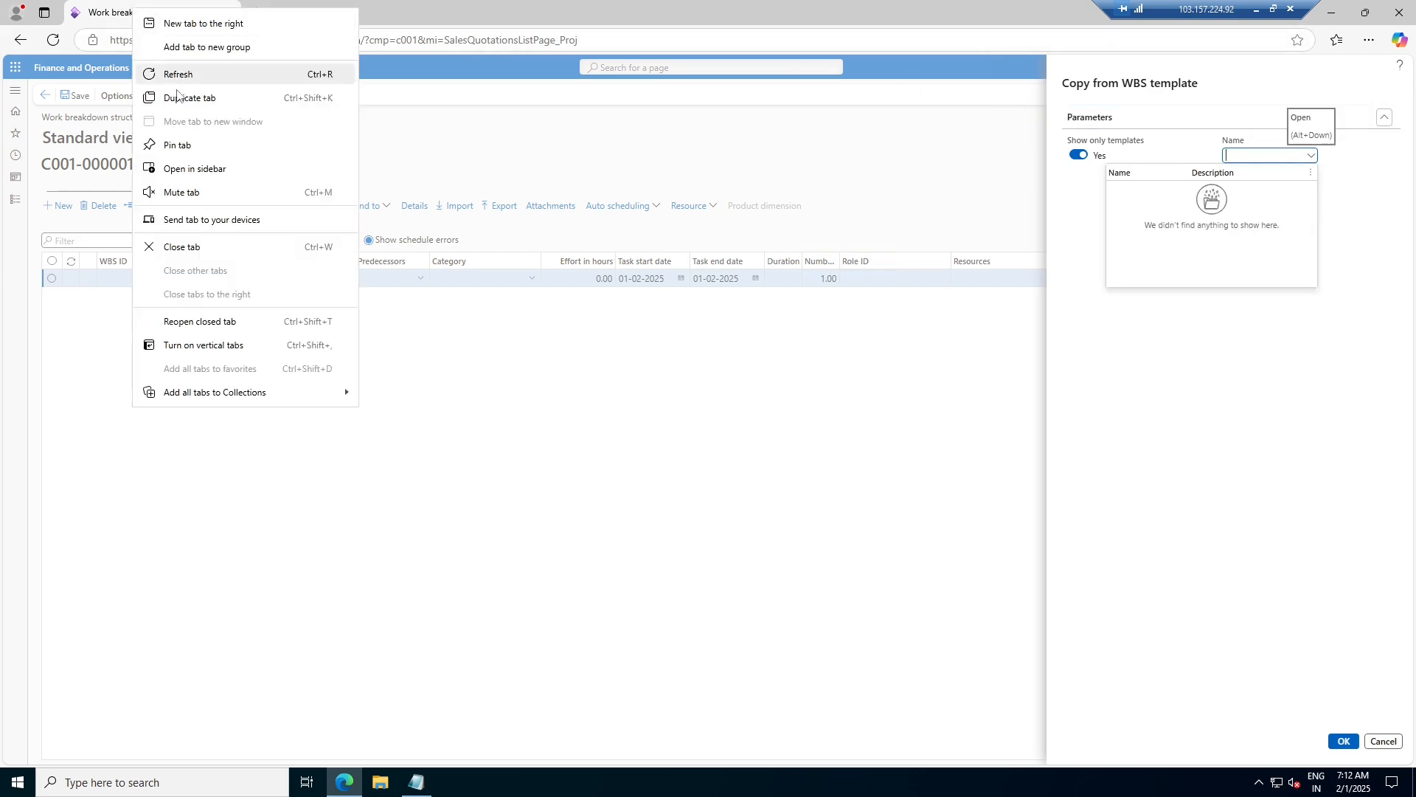
click(184, 97)
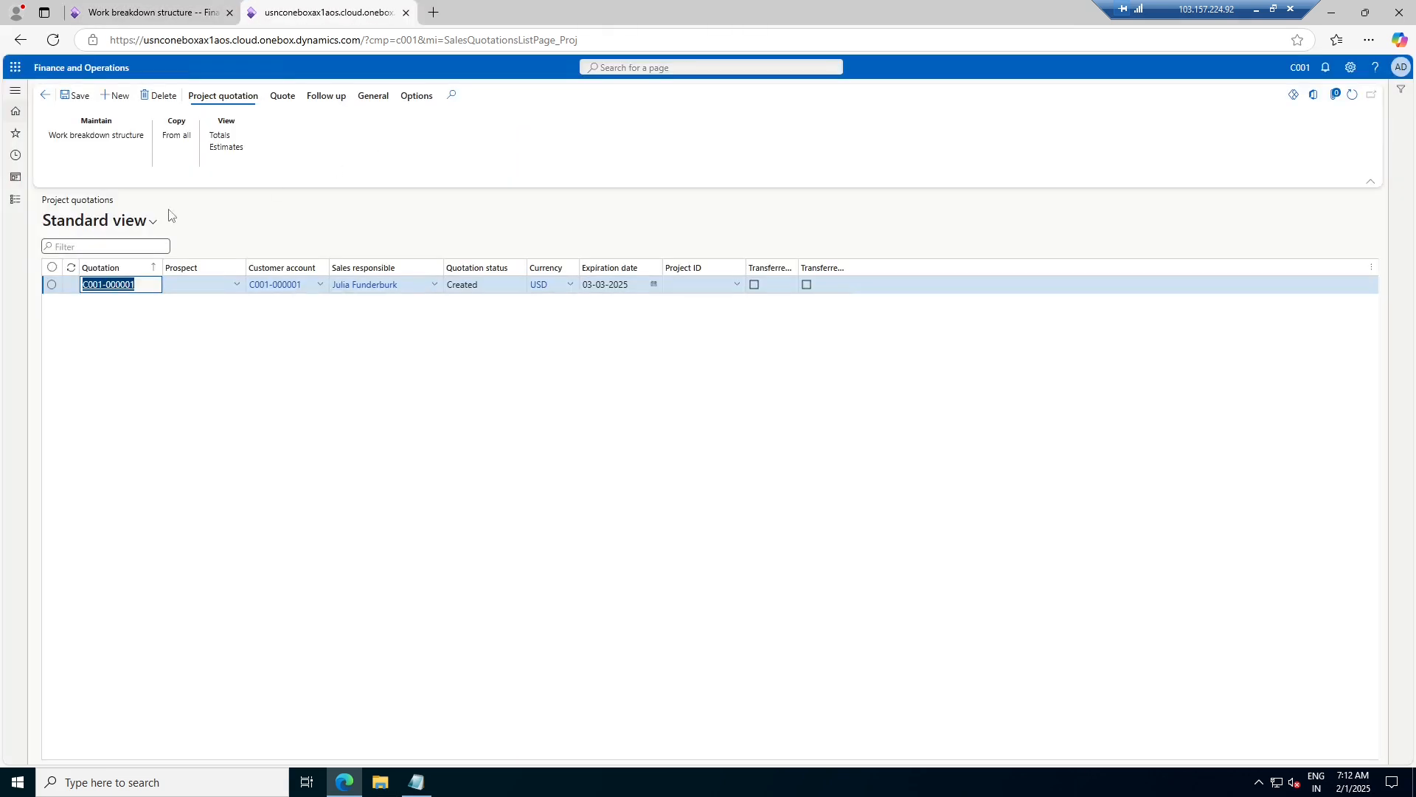
click(15, 199)
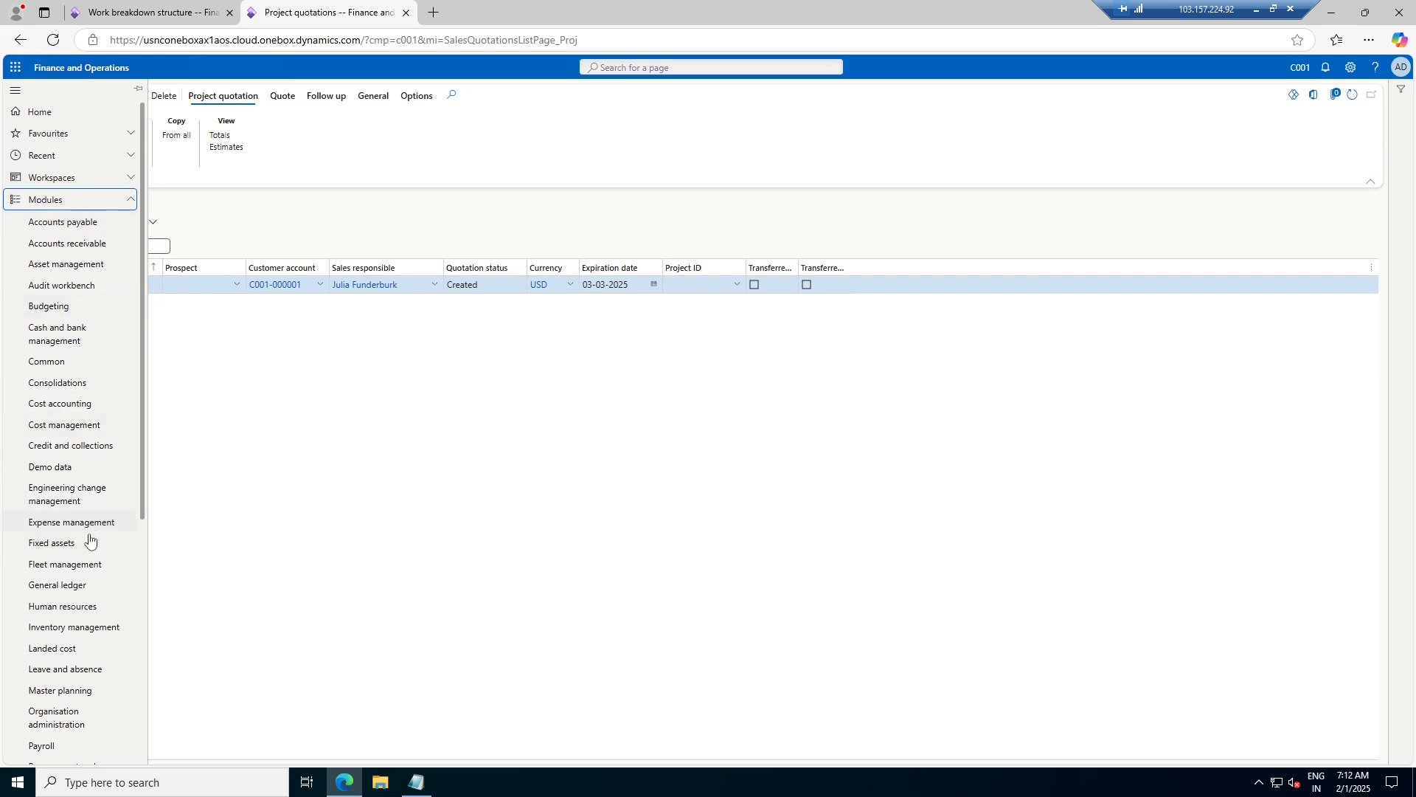
scroll(86, 702, down, 3)
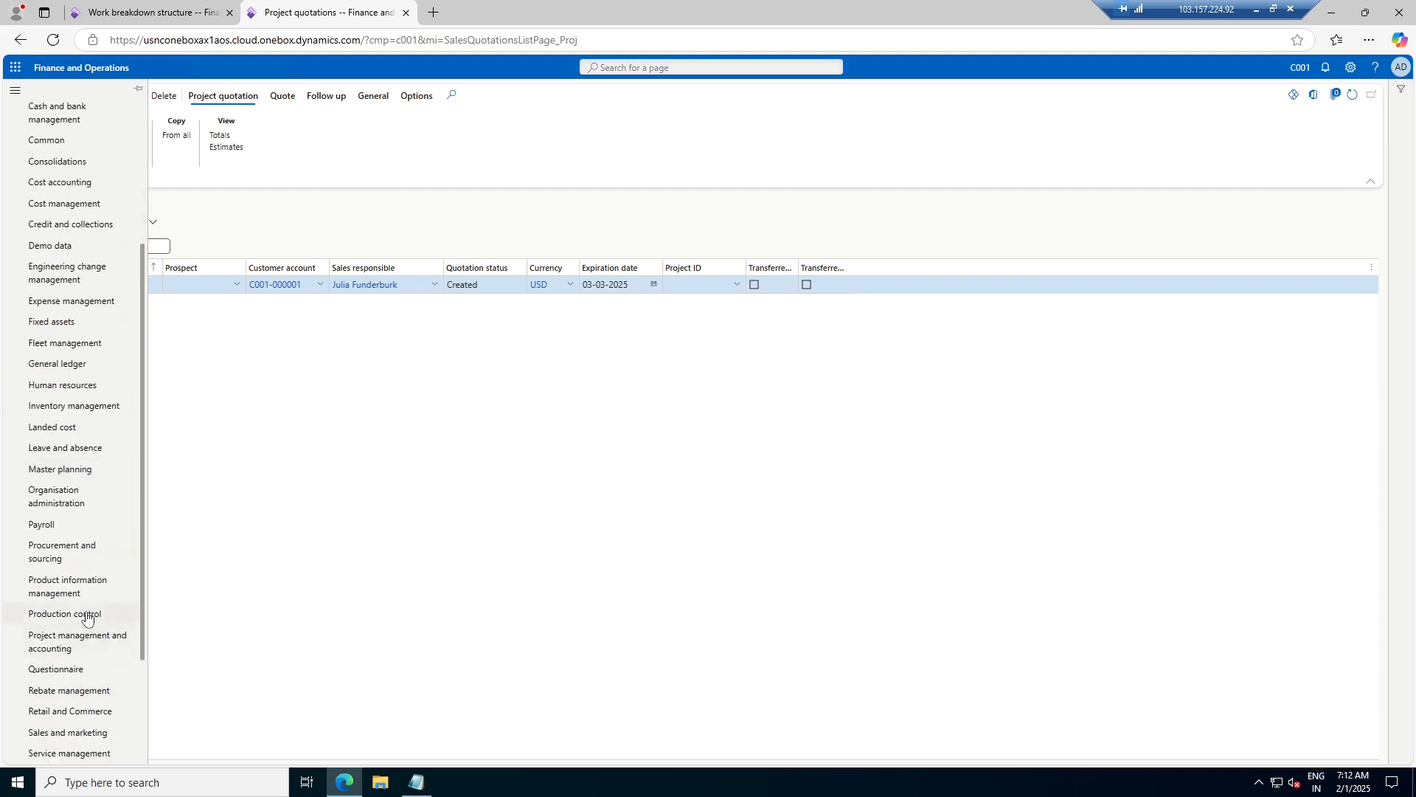
click(56, 643)
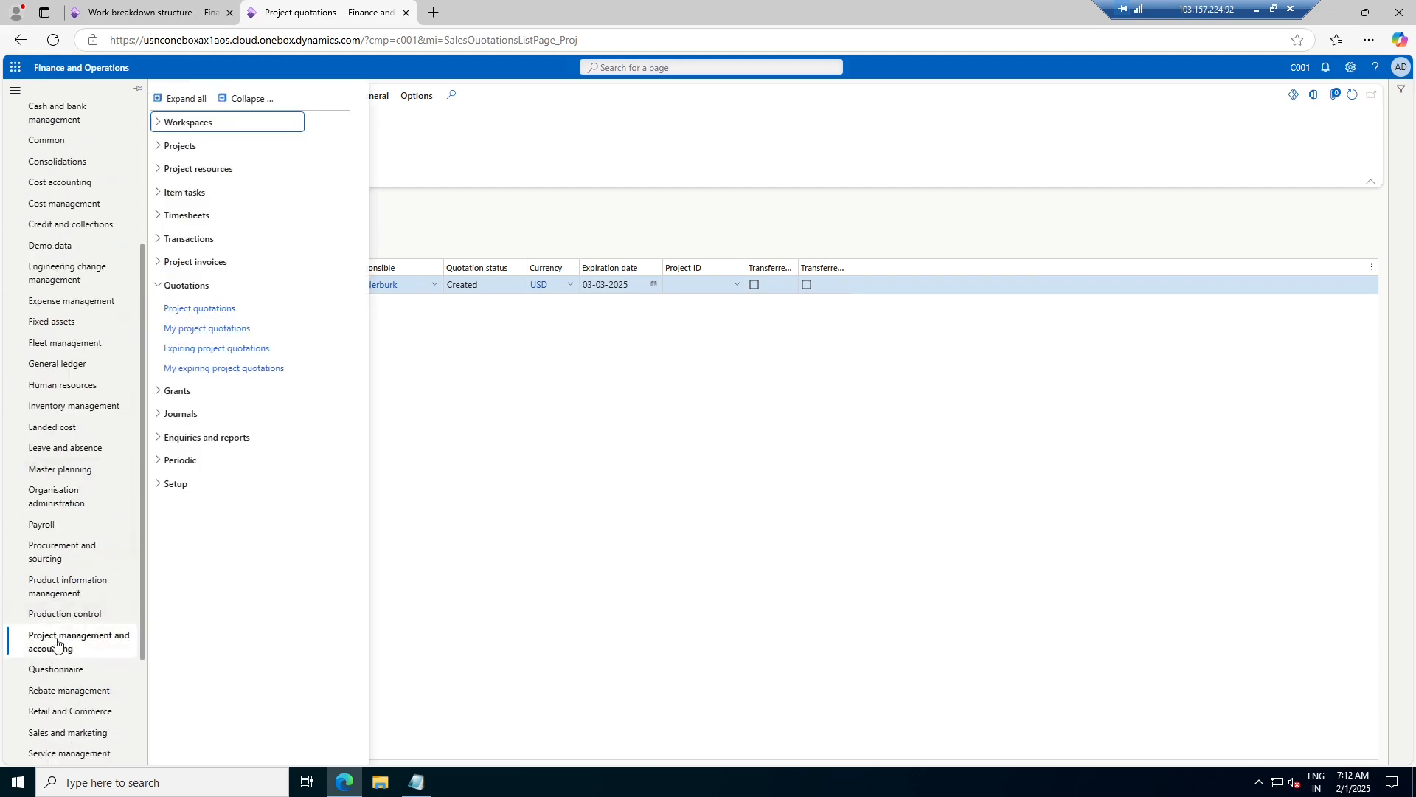
- Find and open the work breakdown structure templates page in the module's project setup
click(202, 484)
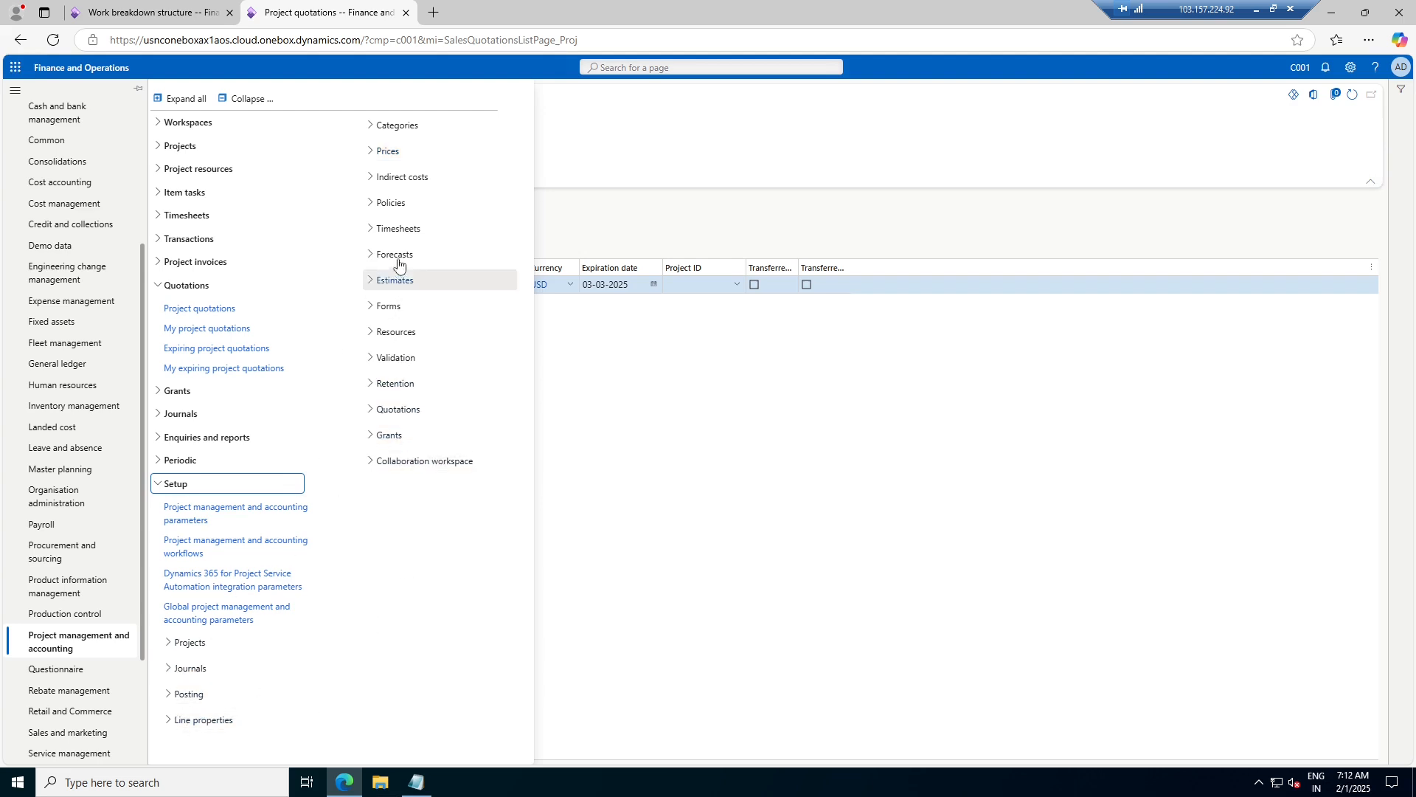
click(185, 193)
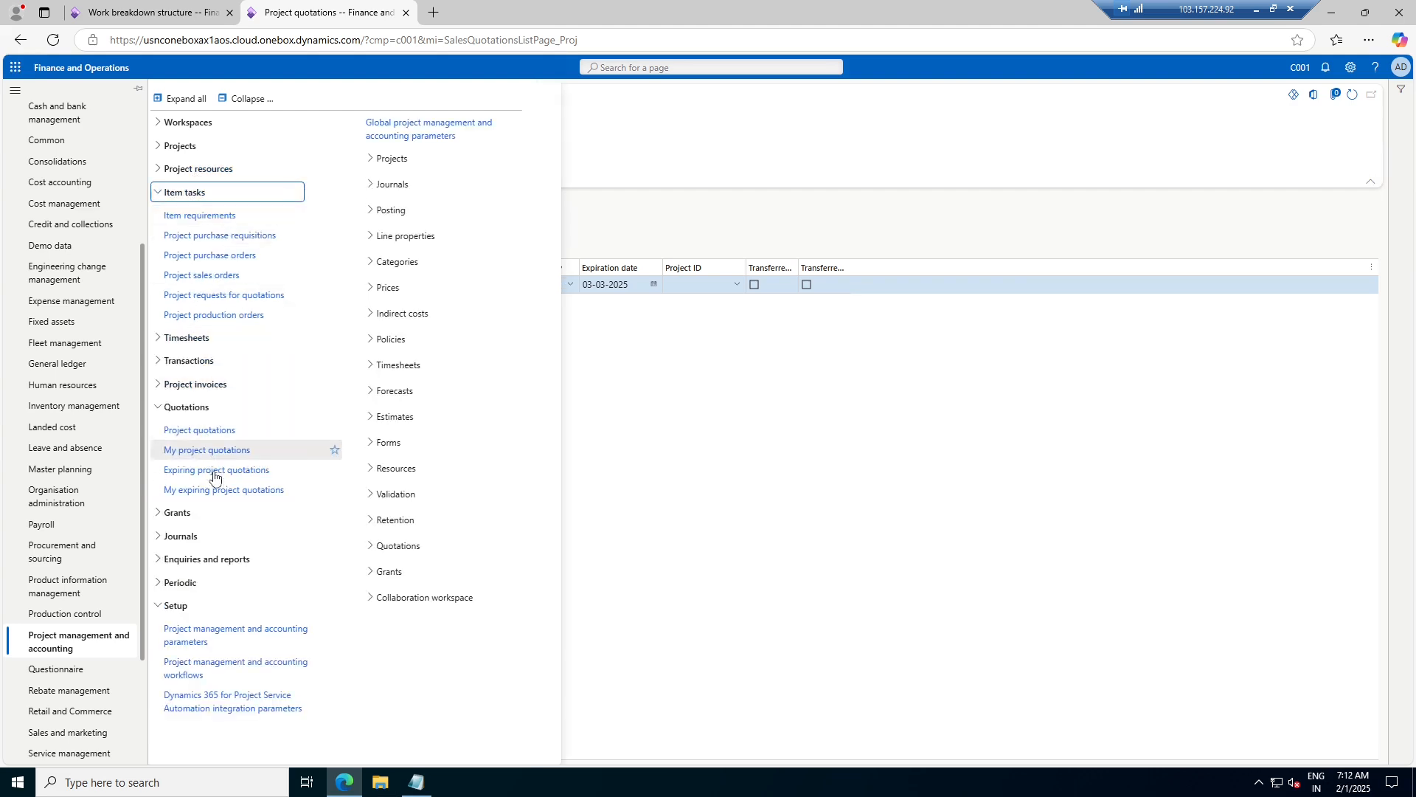
click(199, 559)
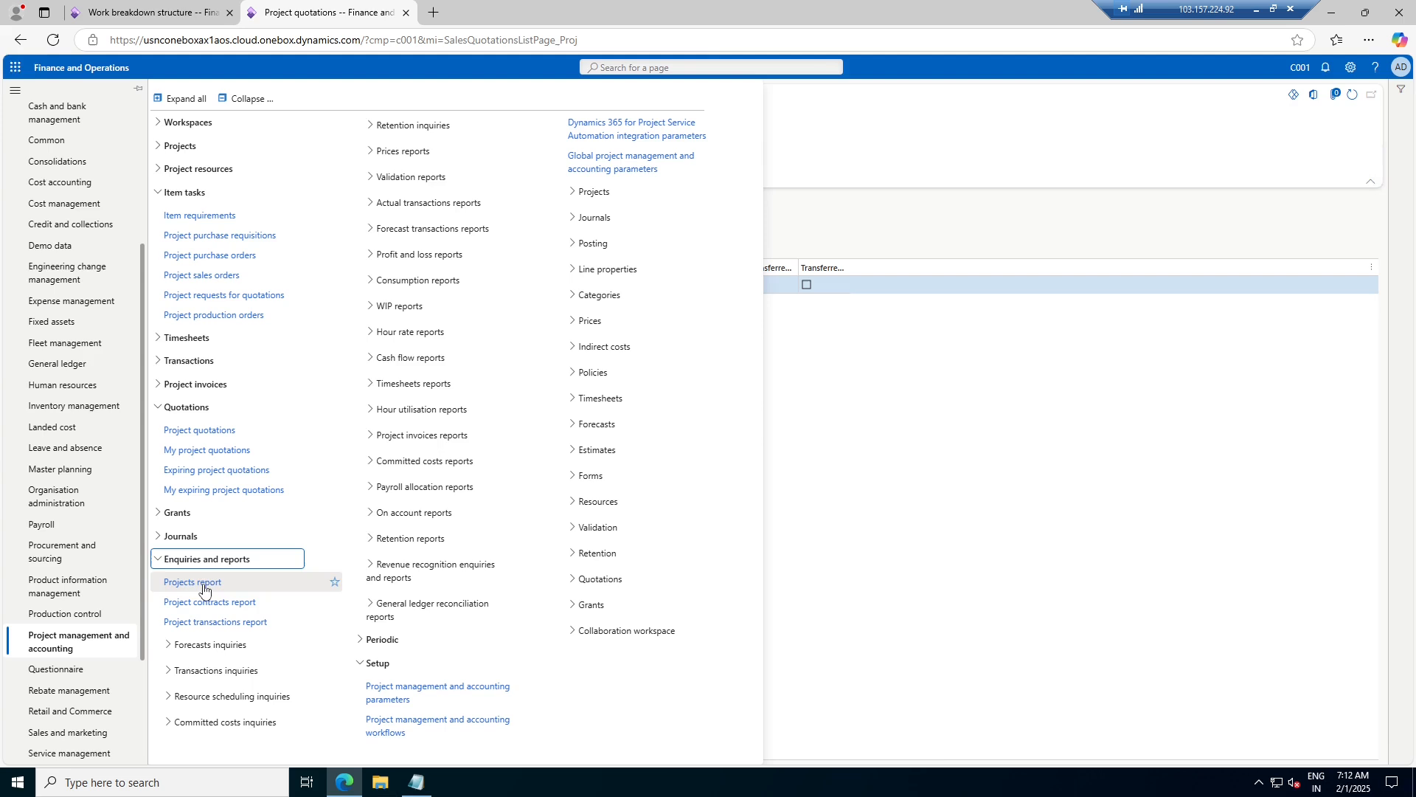
click(193, 537)
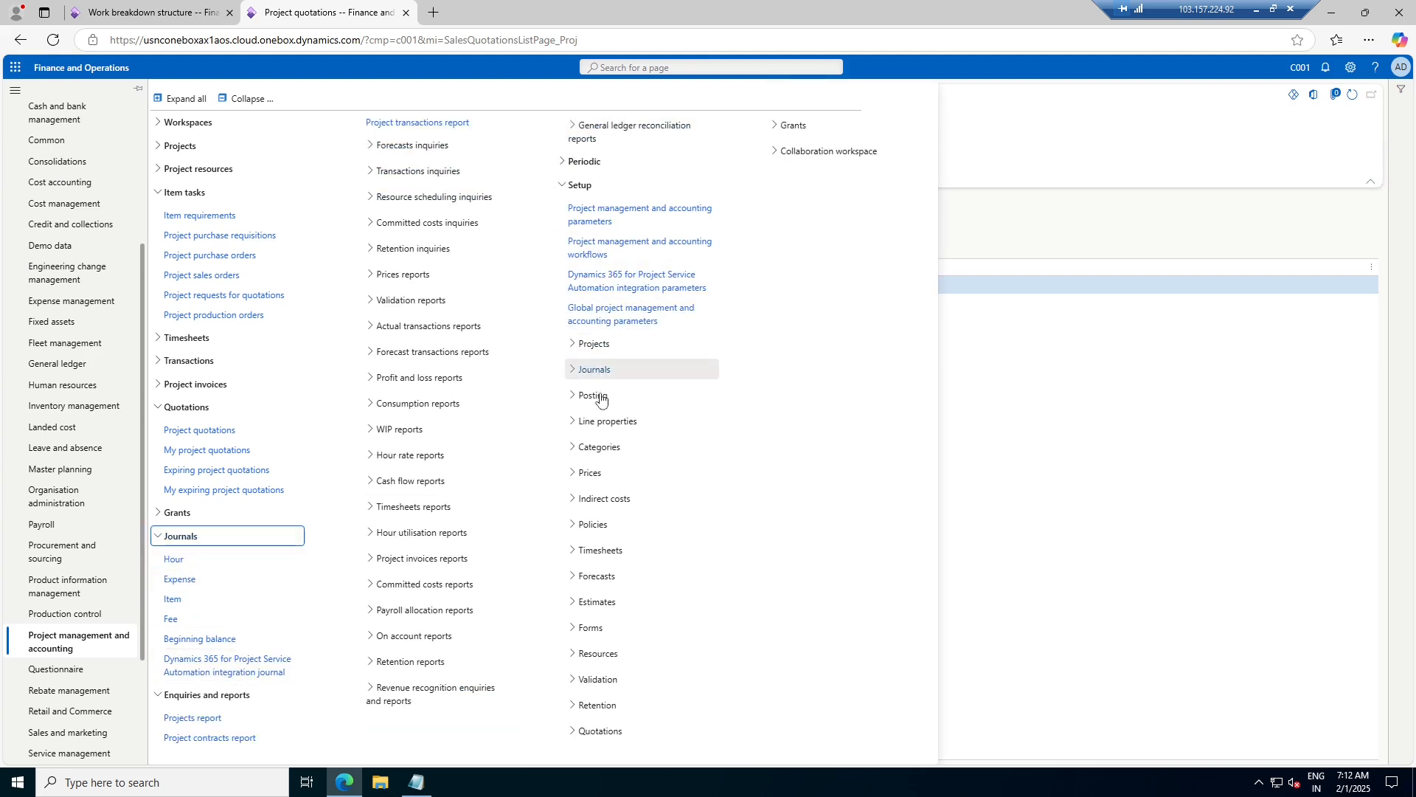
click(595, 344)
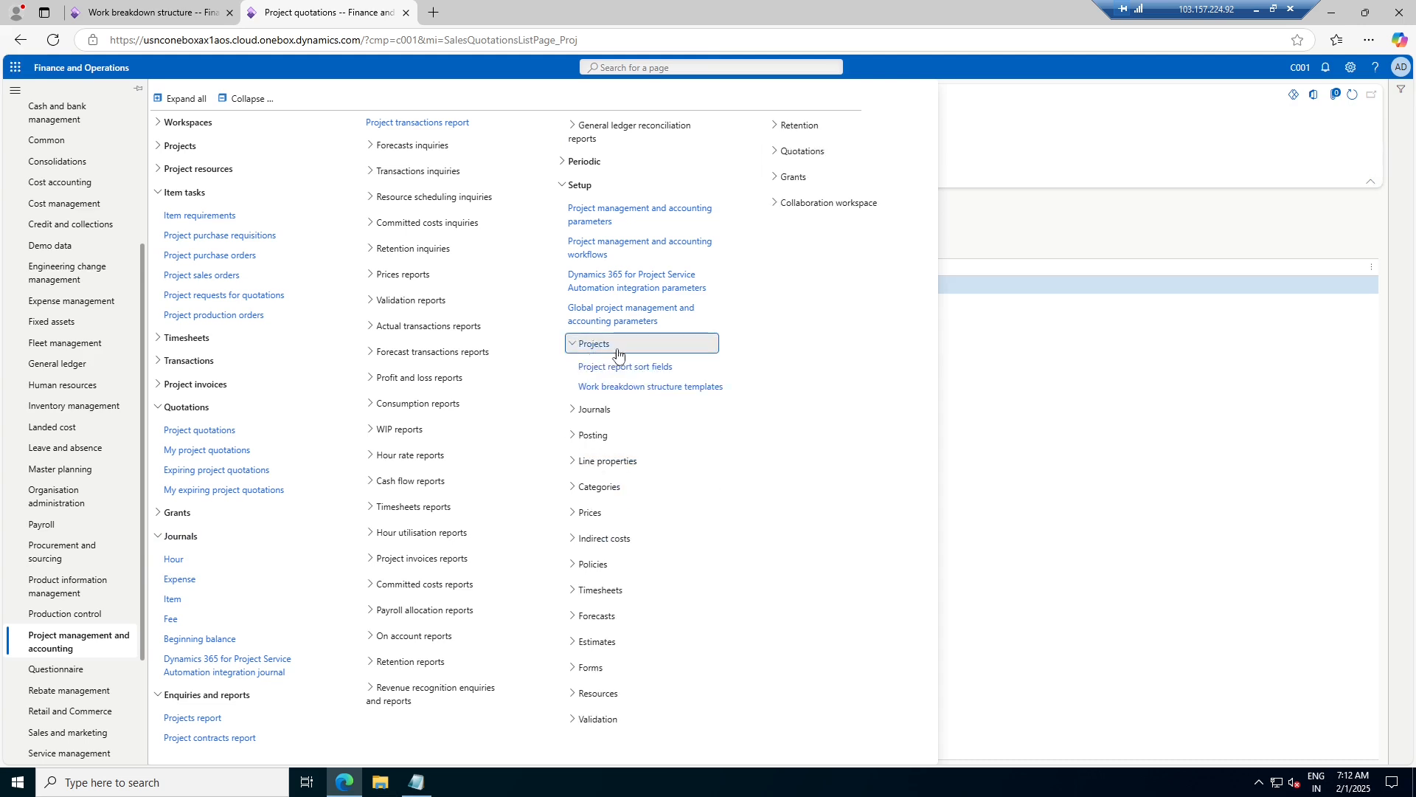
click(691, 391)
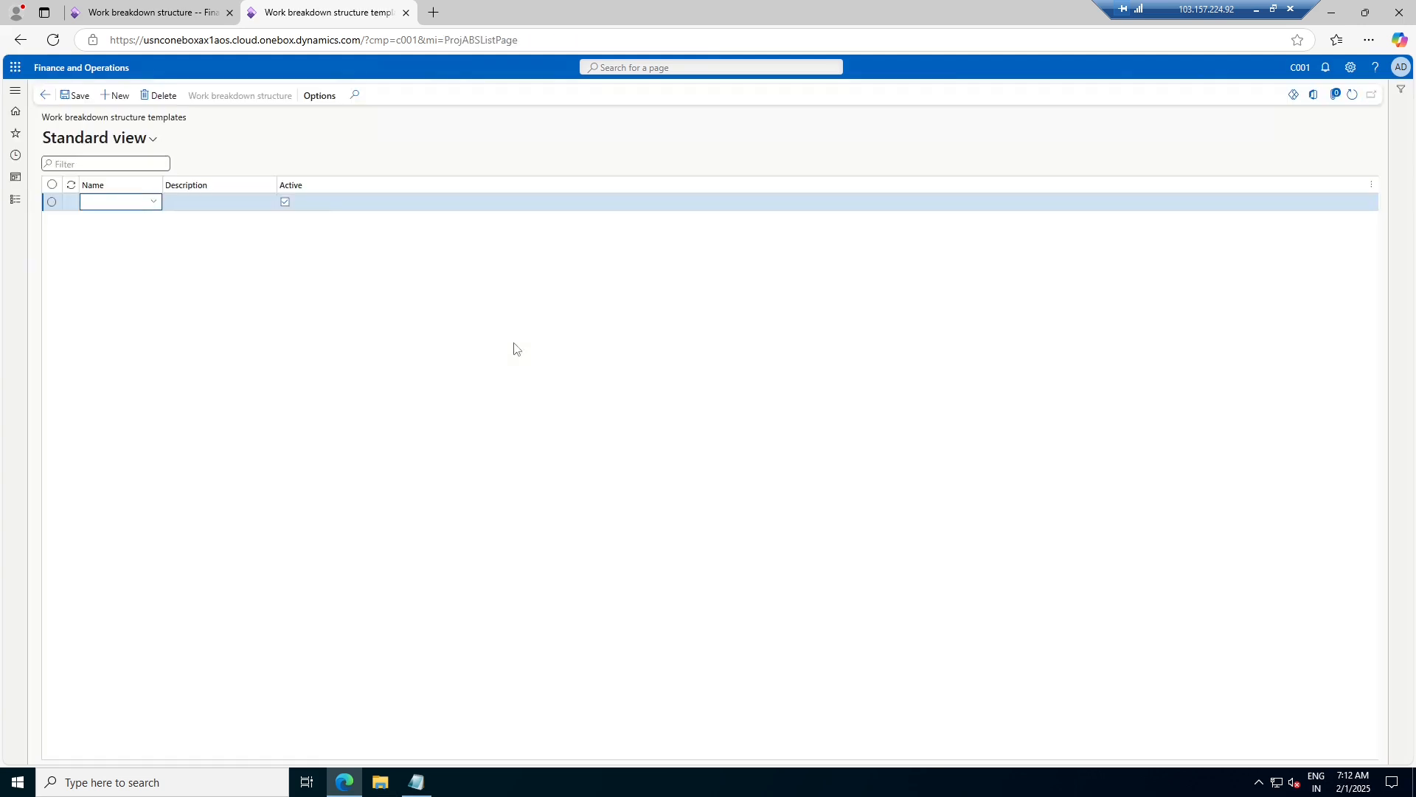
- Fill in the template row with the Acme Office Supplies quotation as its name and the description "WBS Template"
click(142, 203)
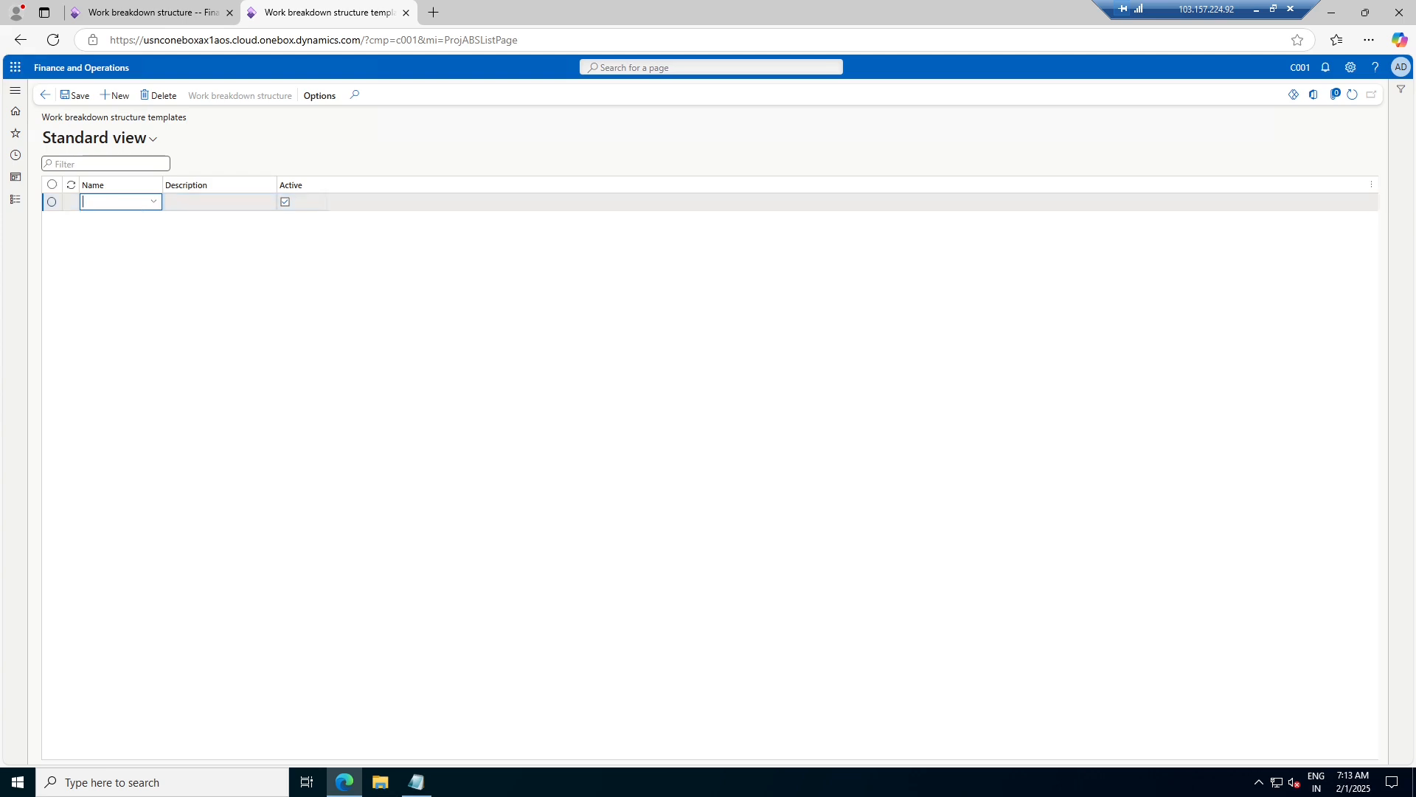
click(152, 204)
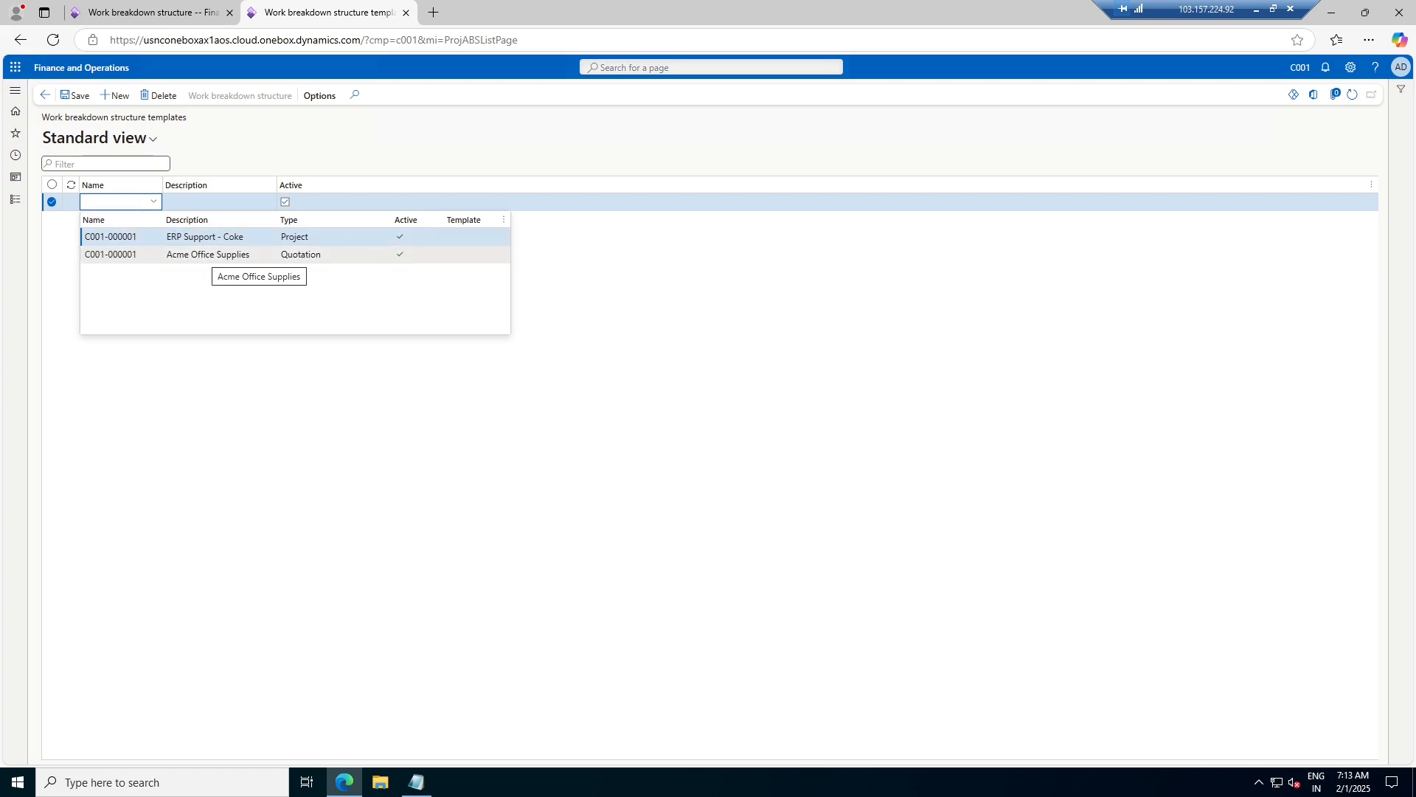
click(205, 255)
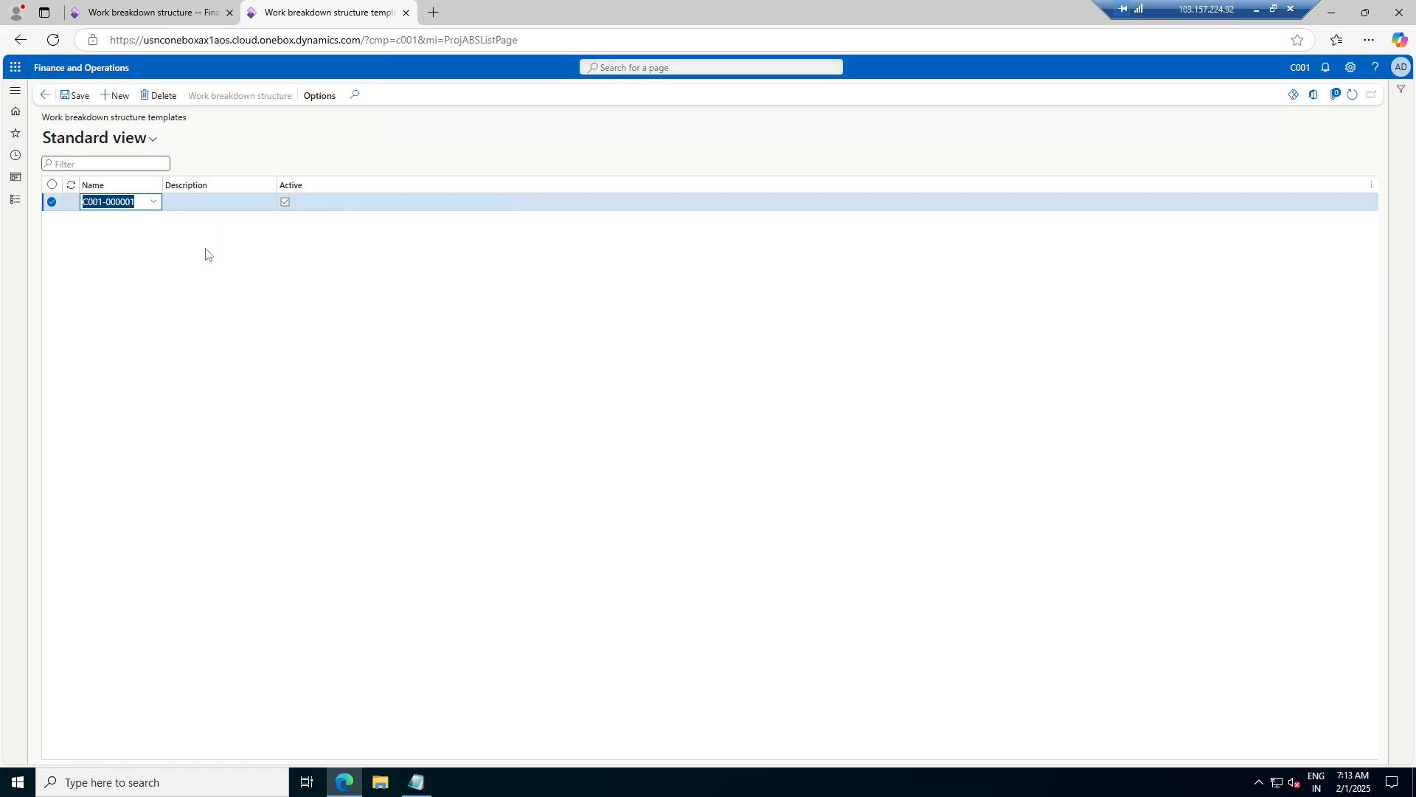
click(216, 202)
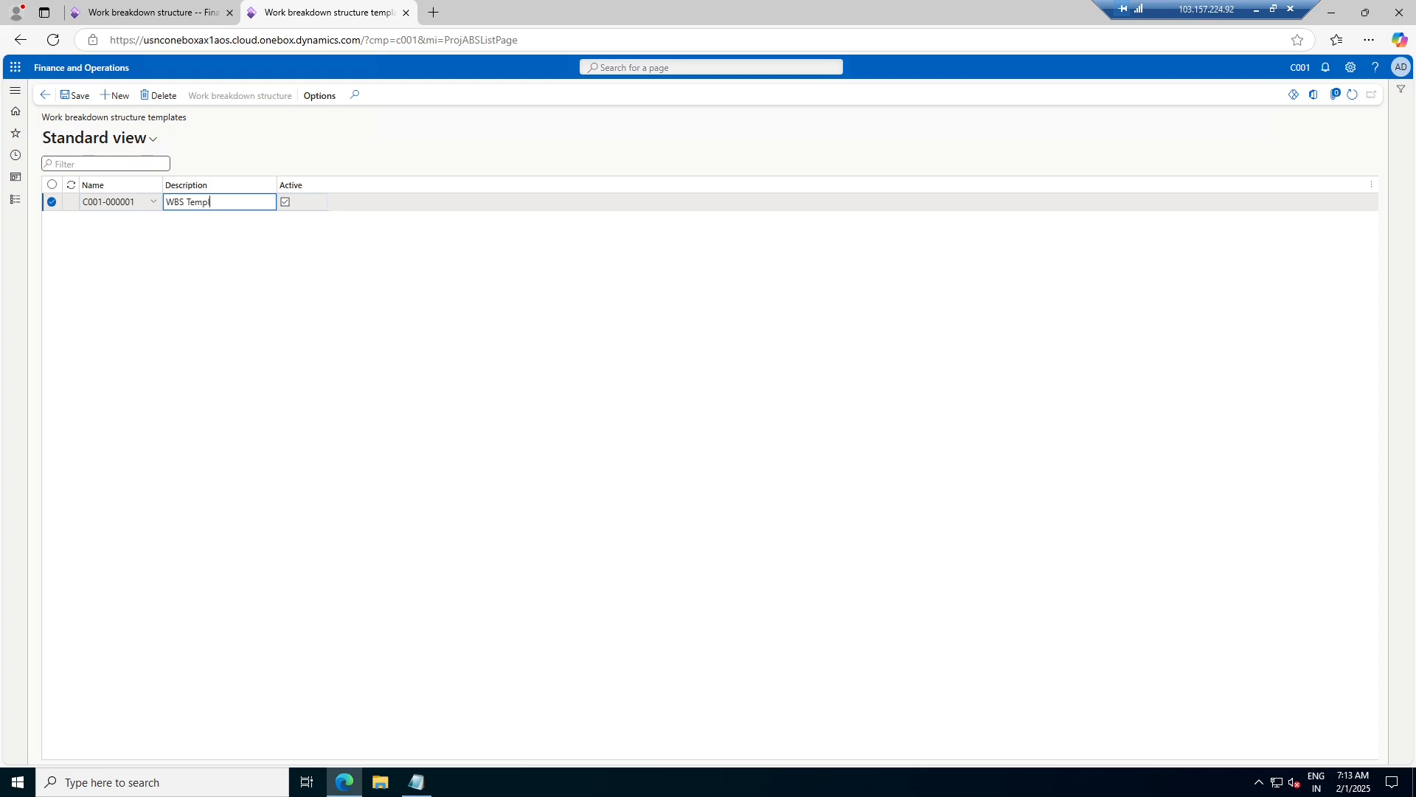
key(Tab)
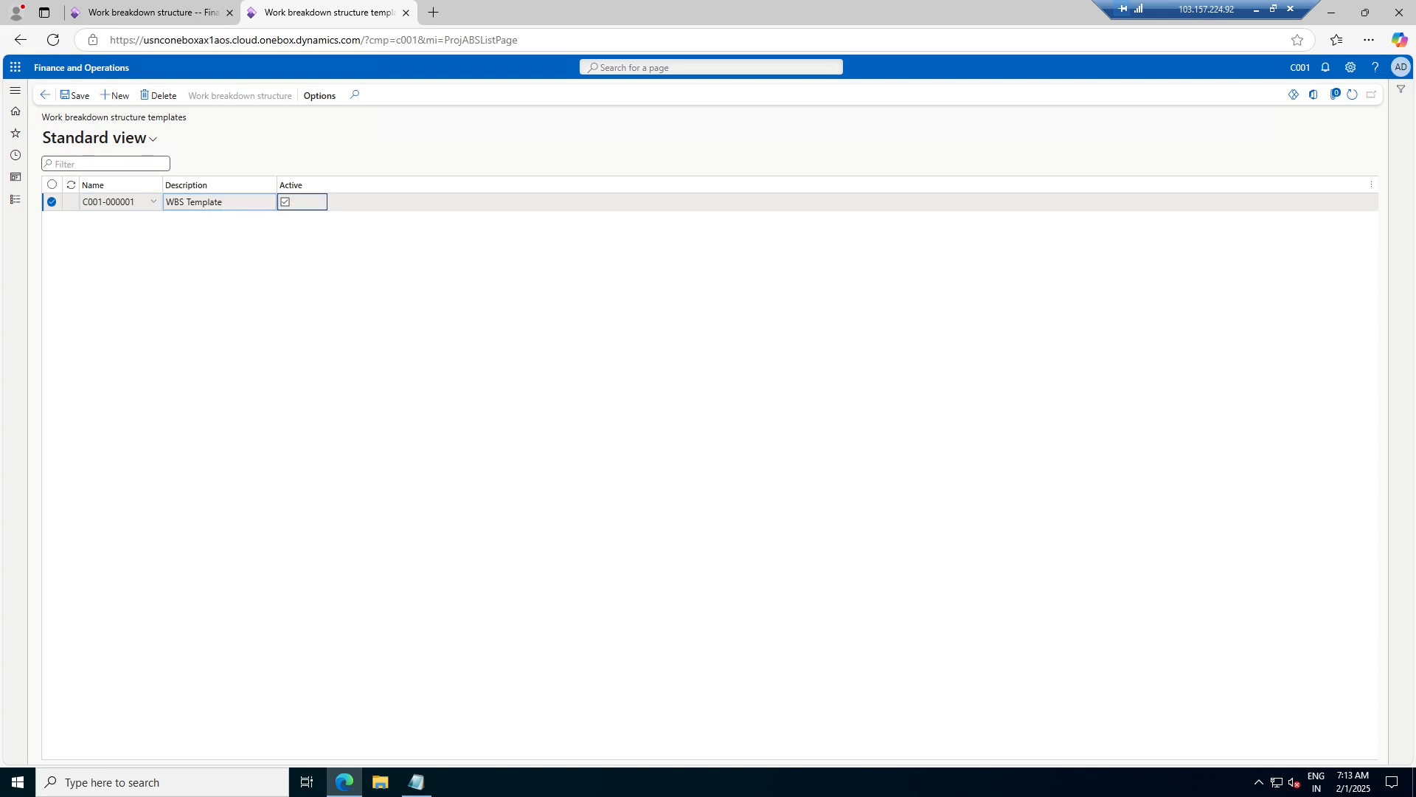
- Try to save the template row, using WBS as its name
click(77, 98)
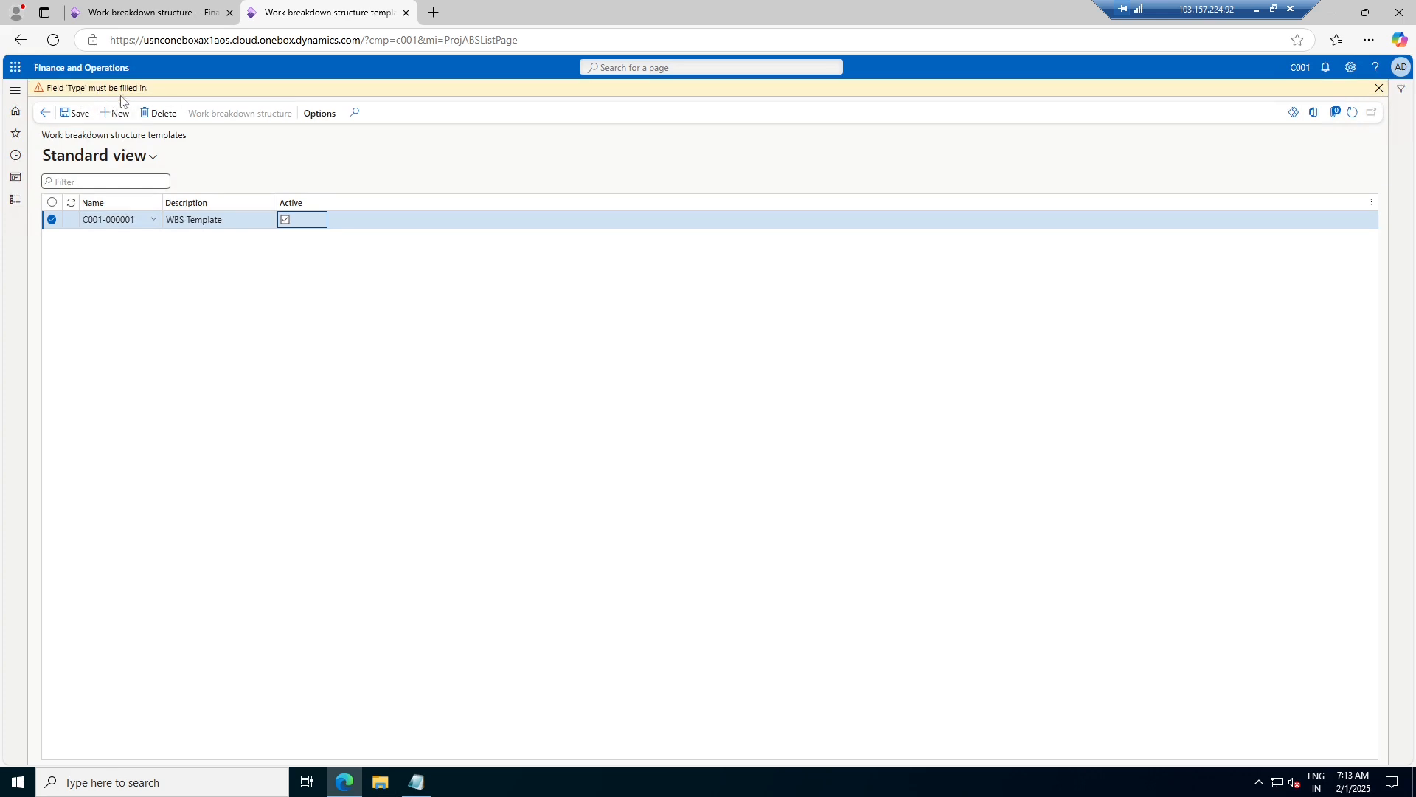
click(153, 219)
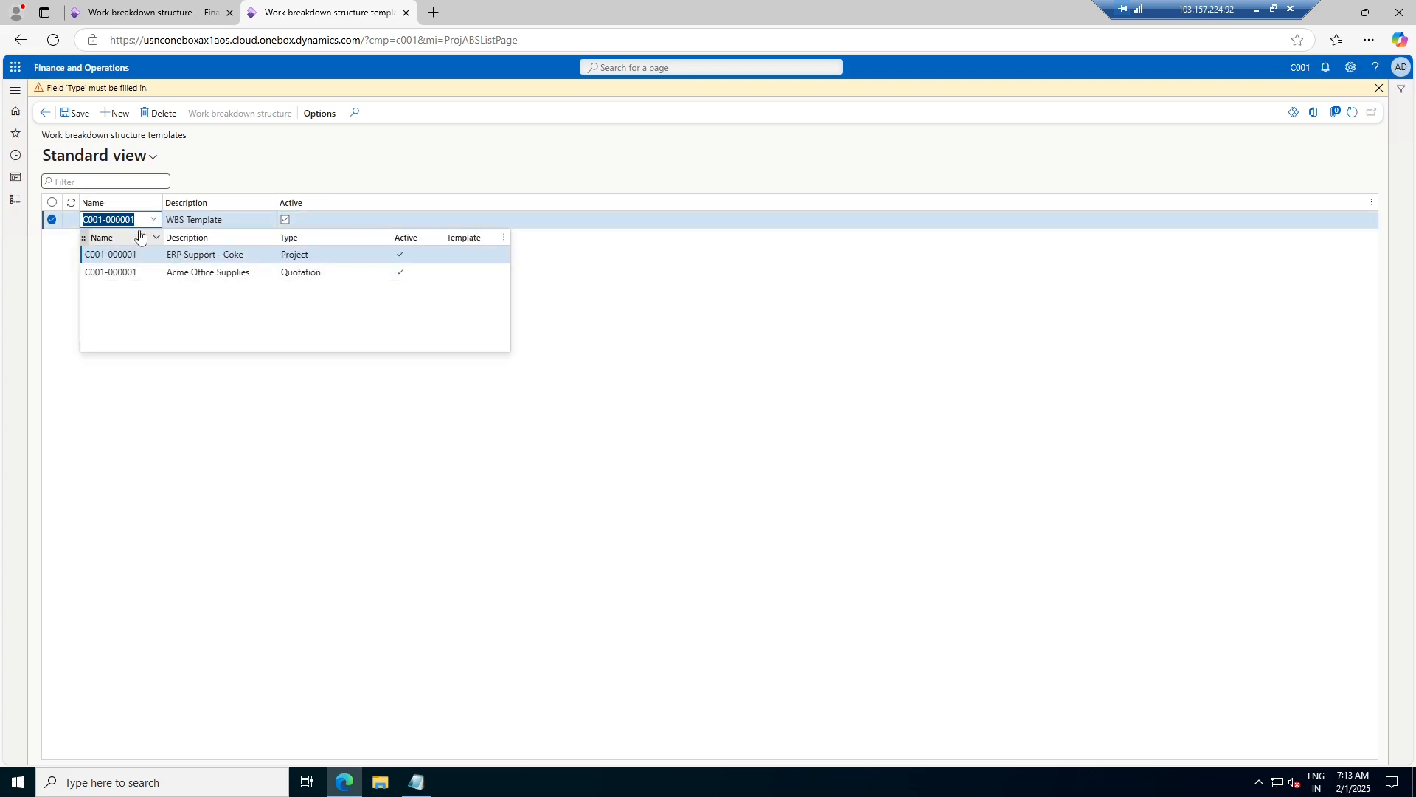
key(BackSpace)
text(WBS)
key(Tab)
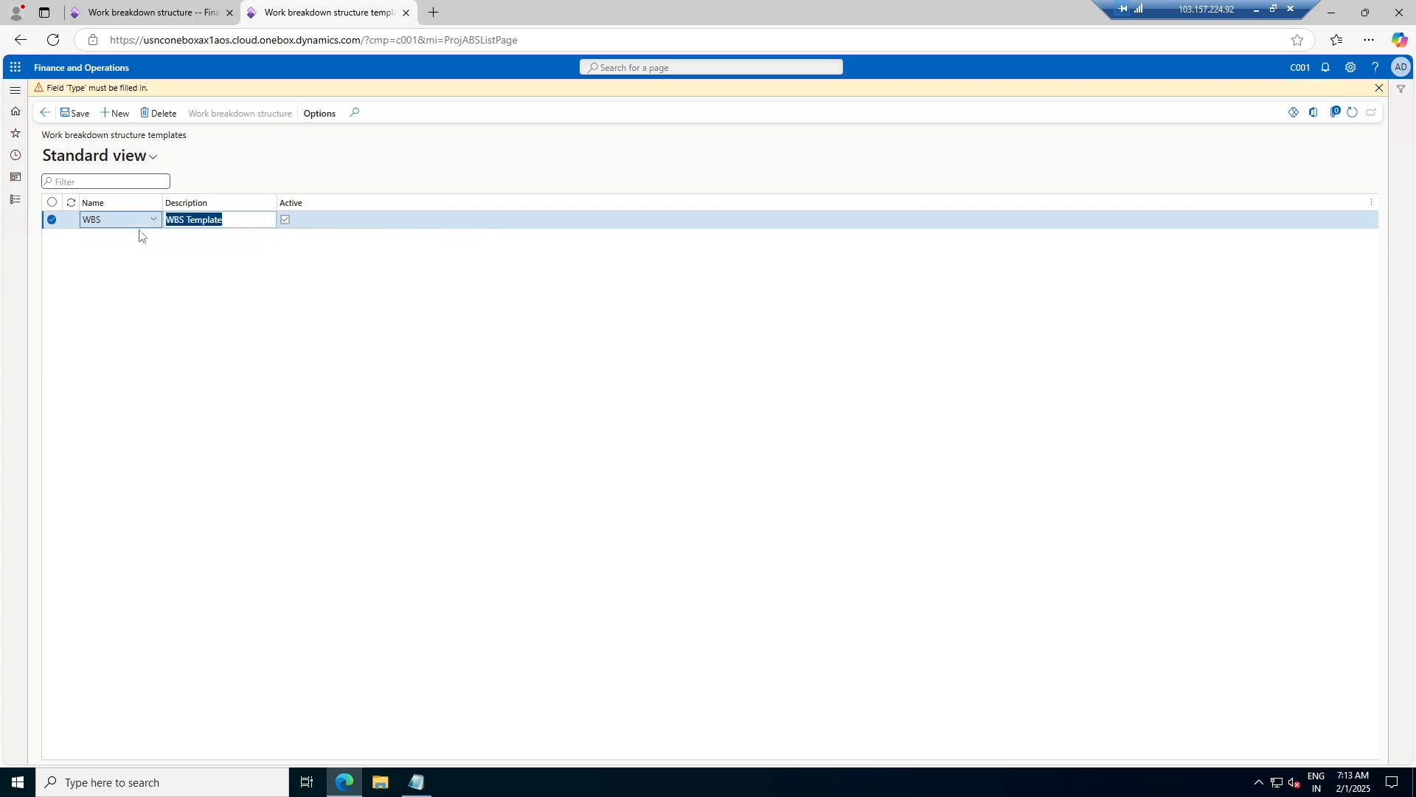
click(83, 112)
- Delete the unfinished template row from the work breakdown structure templates
click(170, 118)
click(169, 117)
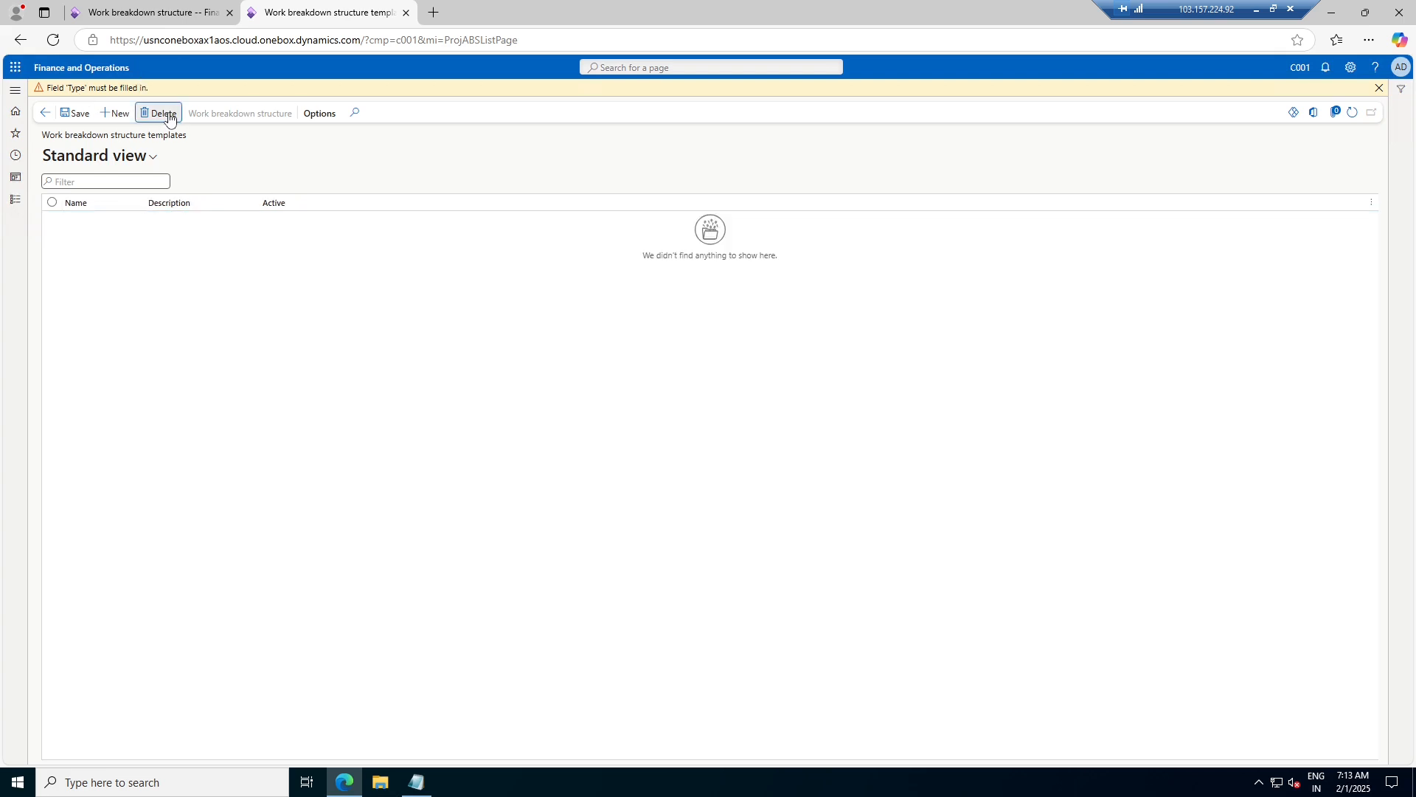
- Create an active WBS template with "WBS for Constraction project" as both its name and its description
click(115, 116)
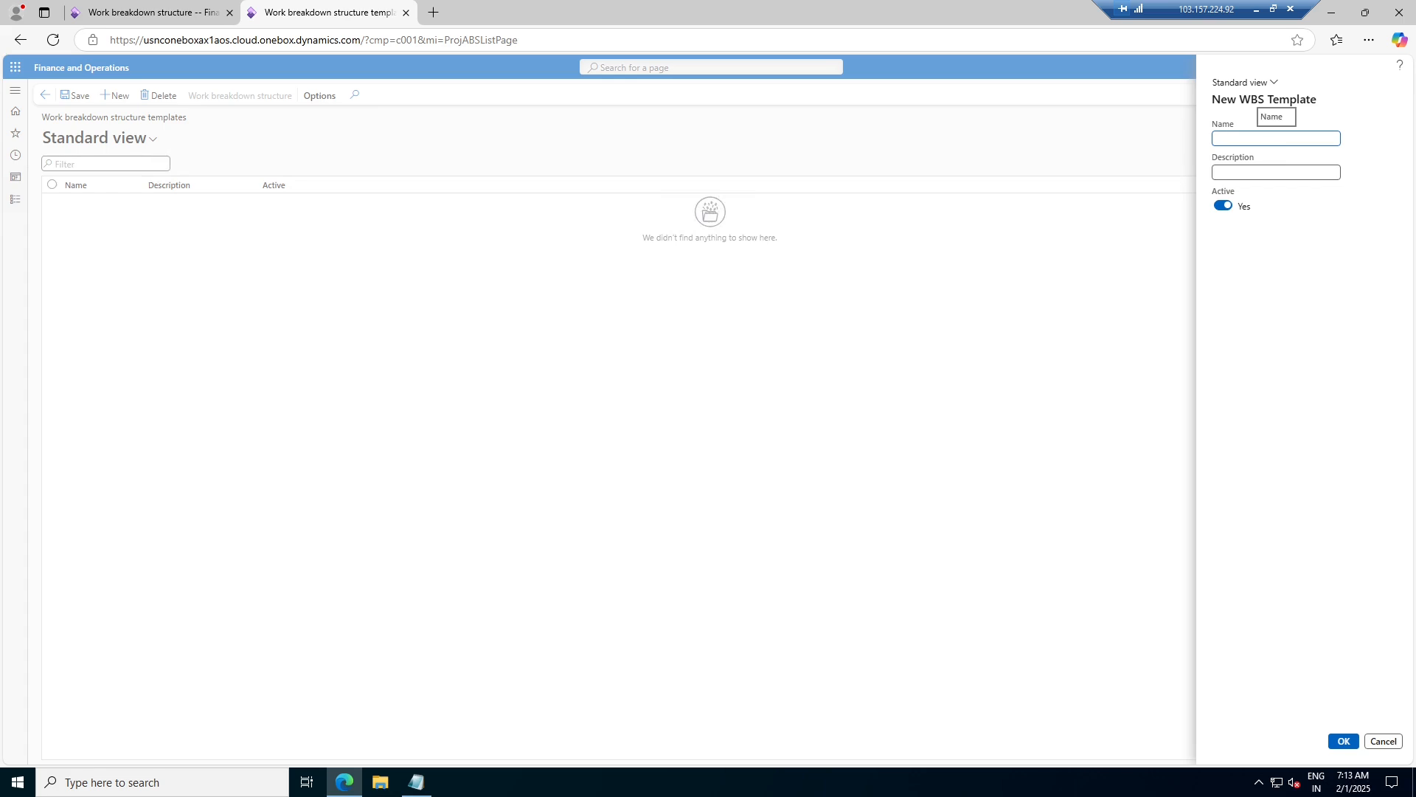
text(WBS for Constract)
text(ion project)
key(Tab)
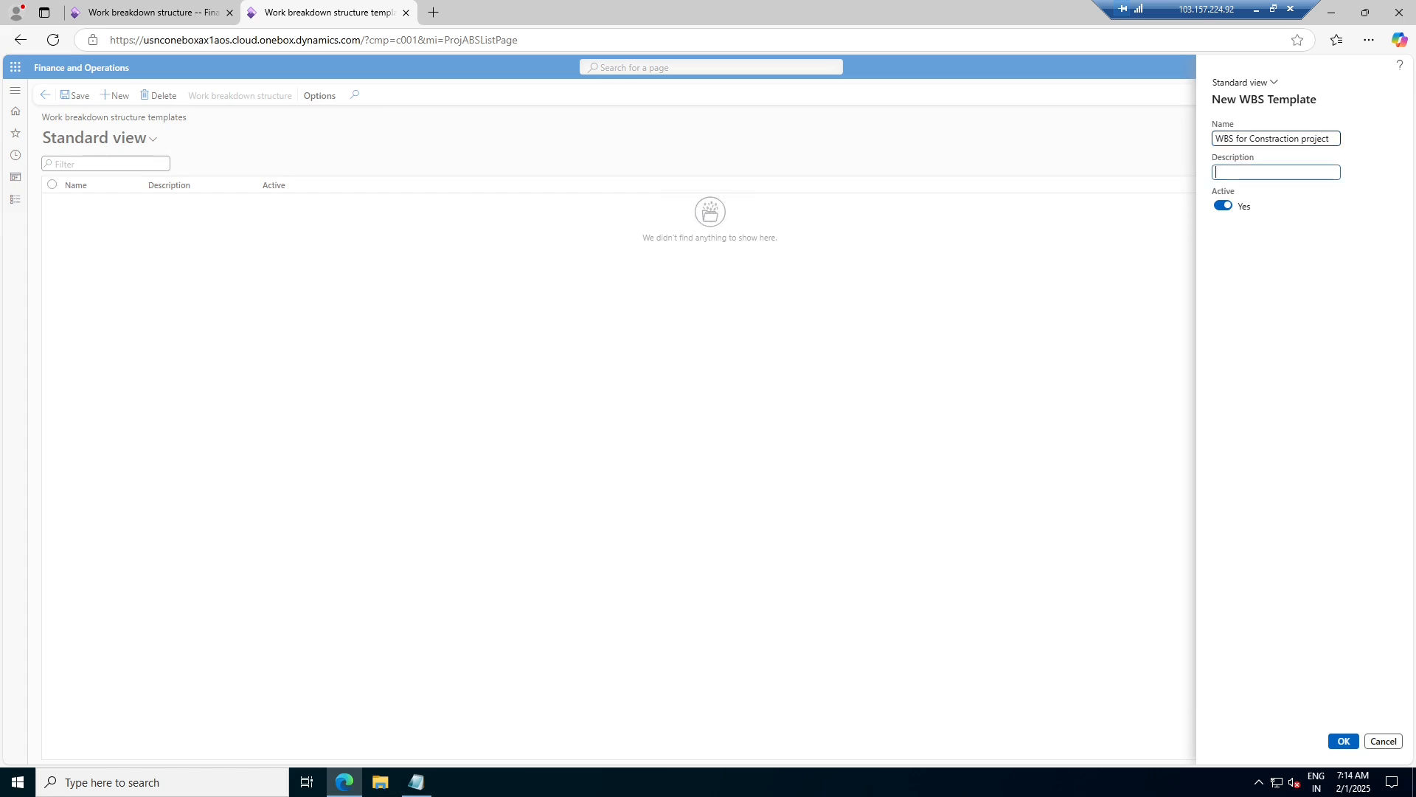
key(shift+Tab)
key(ctrl+c)
key(Tab)
key(ctrl+v)
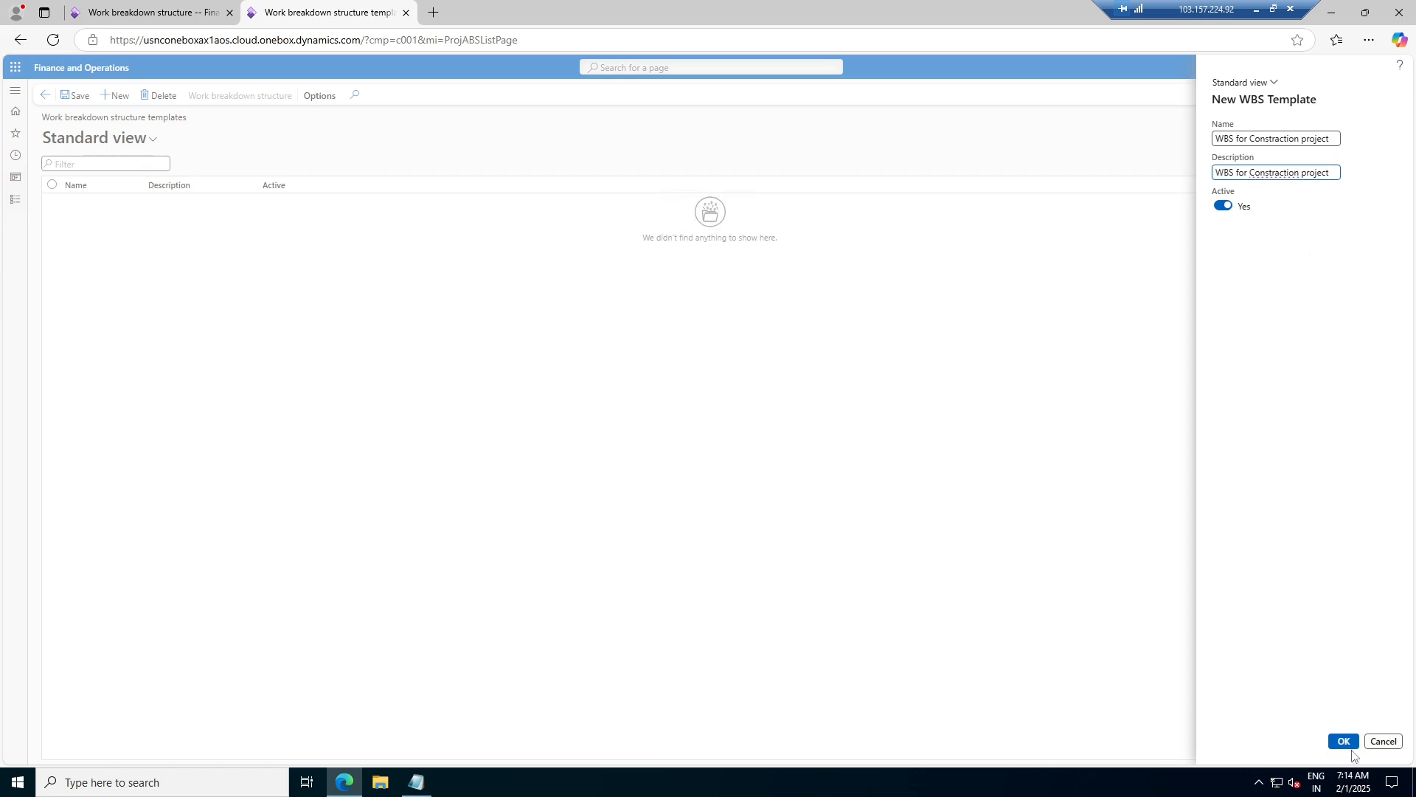
click(1344, 741)
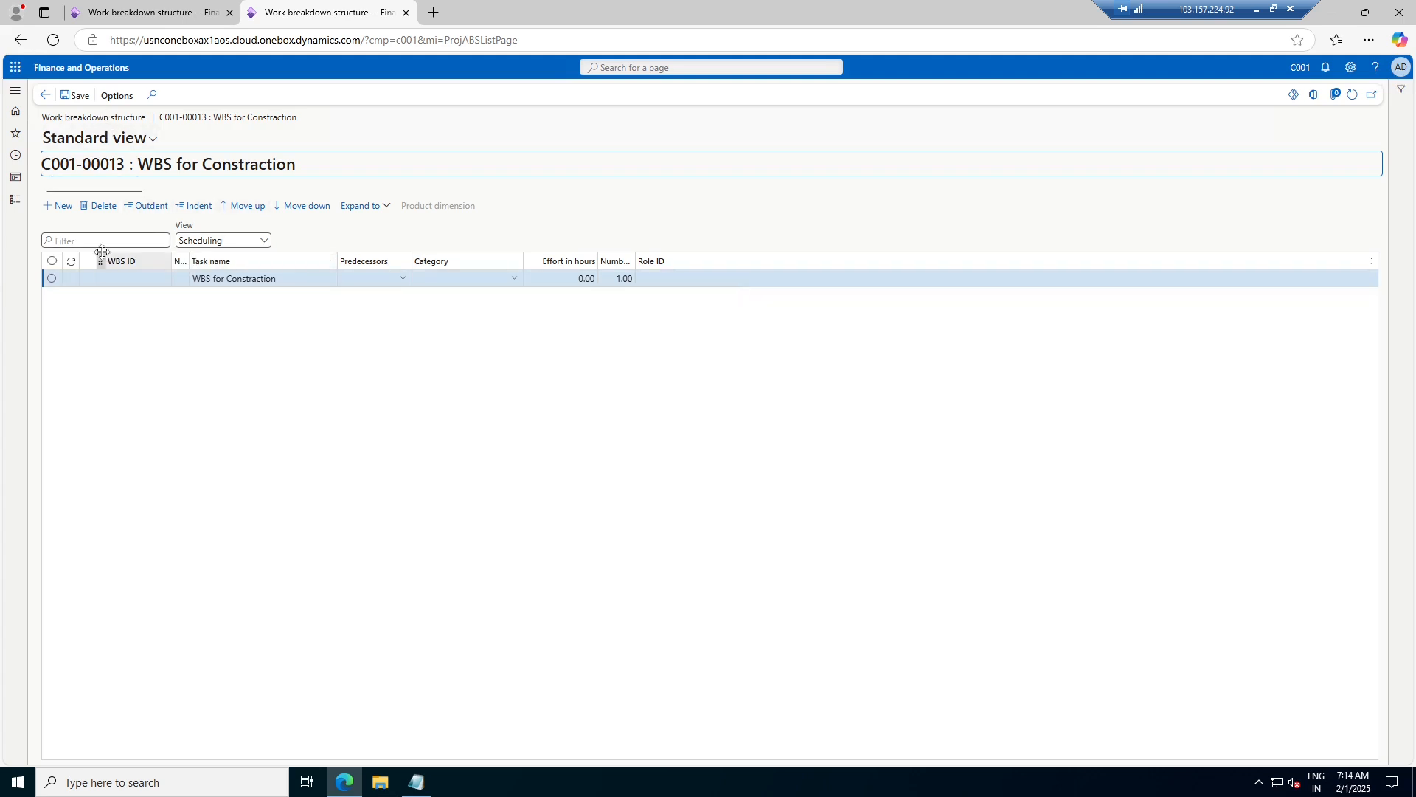
- Add a first task named "Land Aquisition" to the new WBS template
click(64, 210)
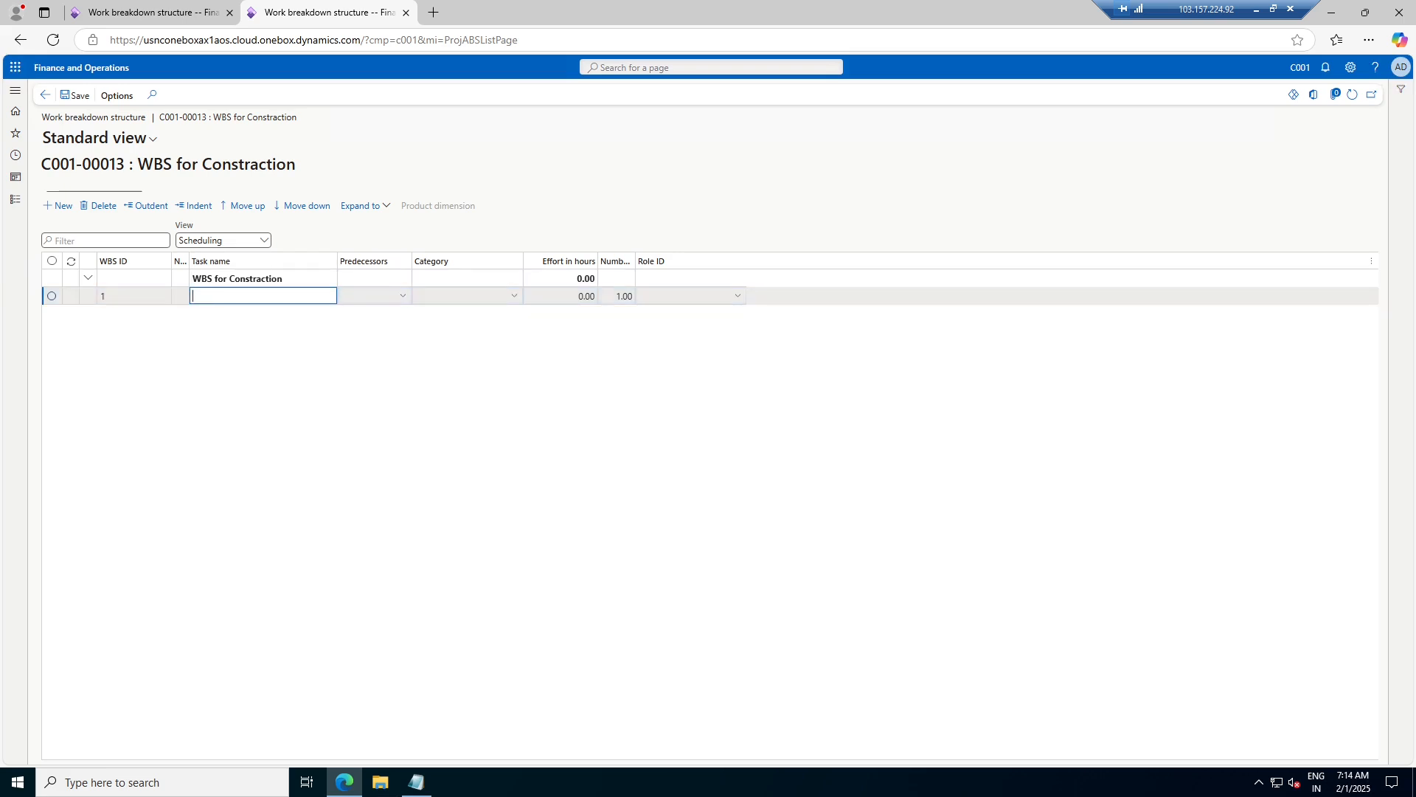
text(Land A)
text(quit)
text(tion)
key(Tab)
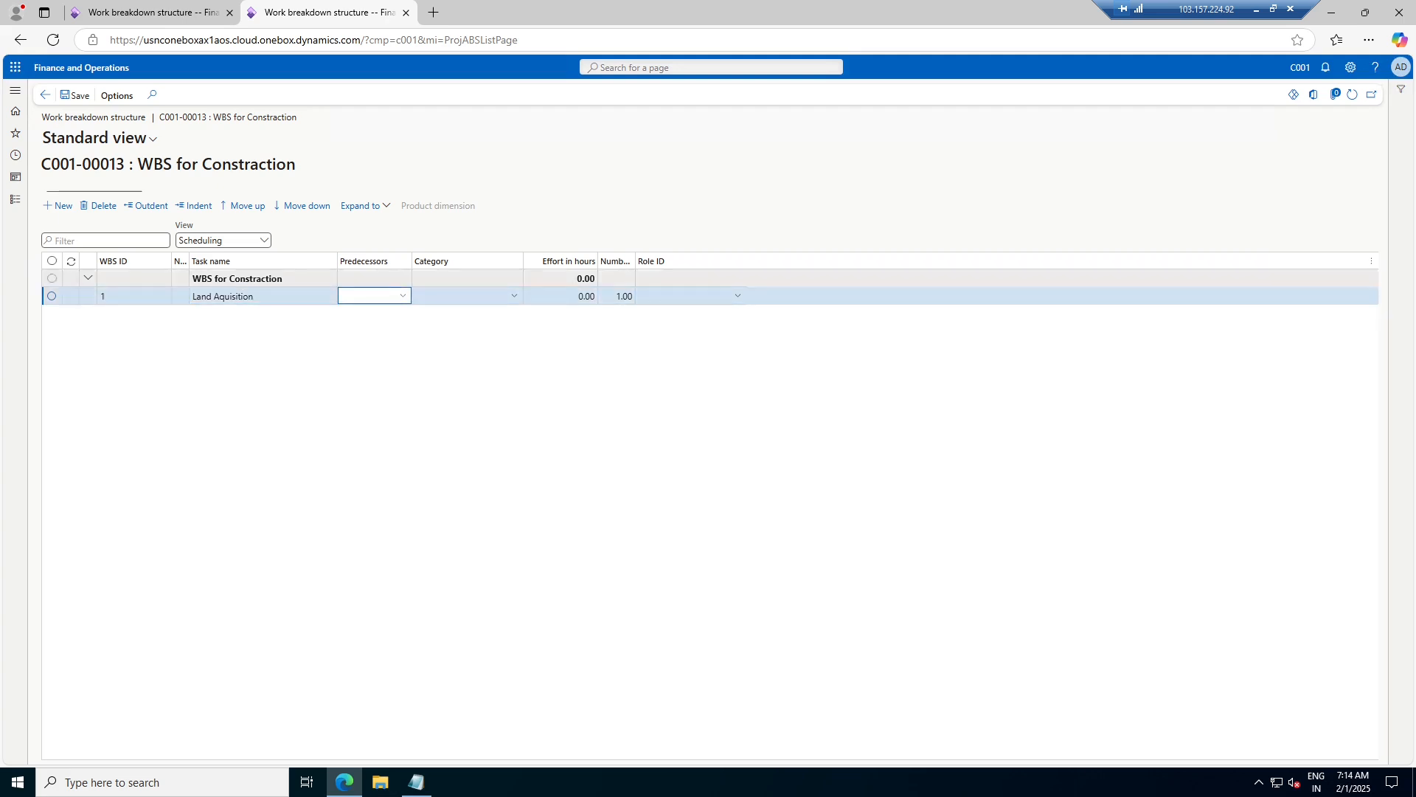
click(58, 206)
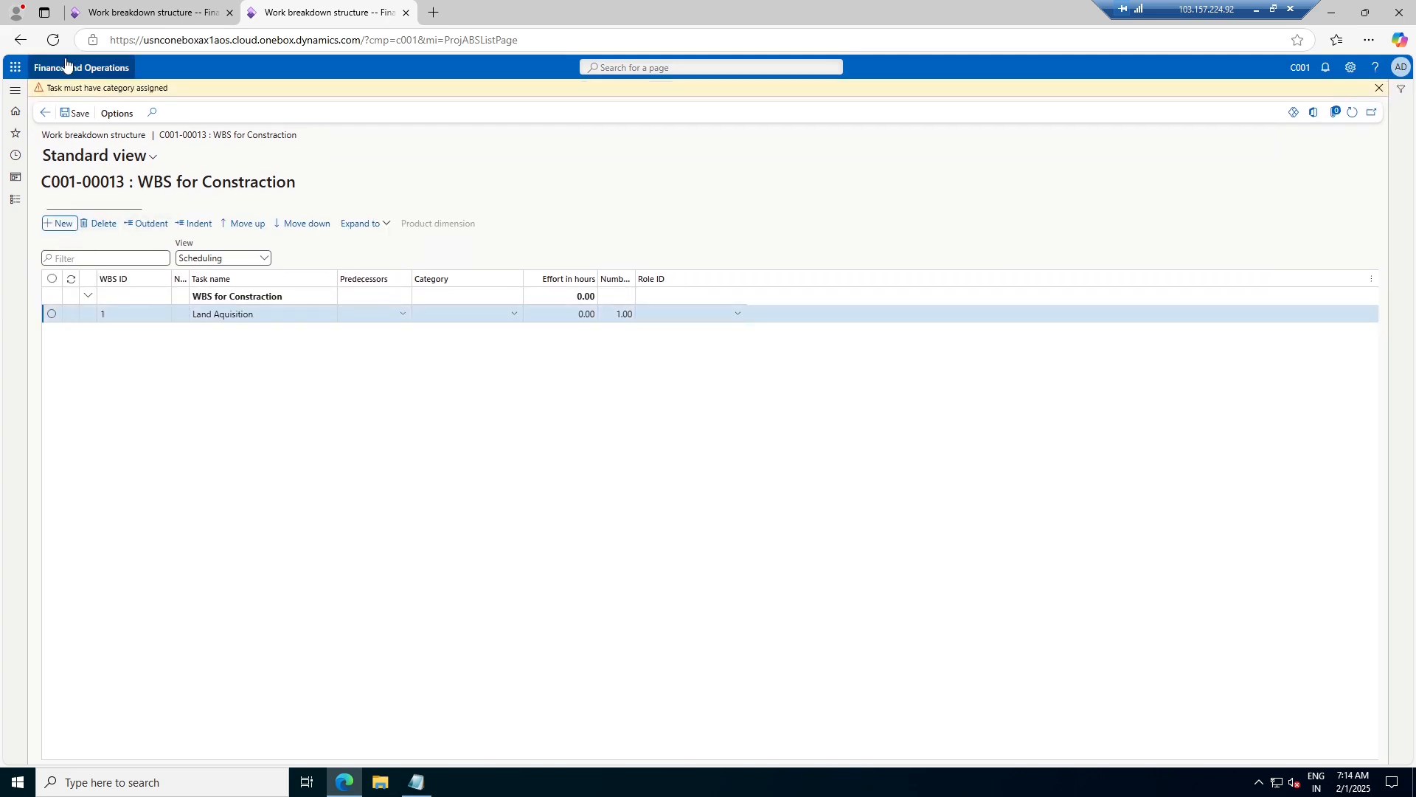
- Assign the ErpSupport-Hour category and an effort of 100 hours to the Land Aquisition task, and save it
click(517, 315)
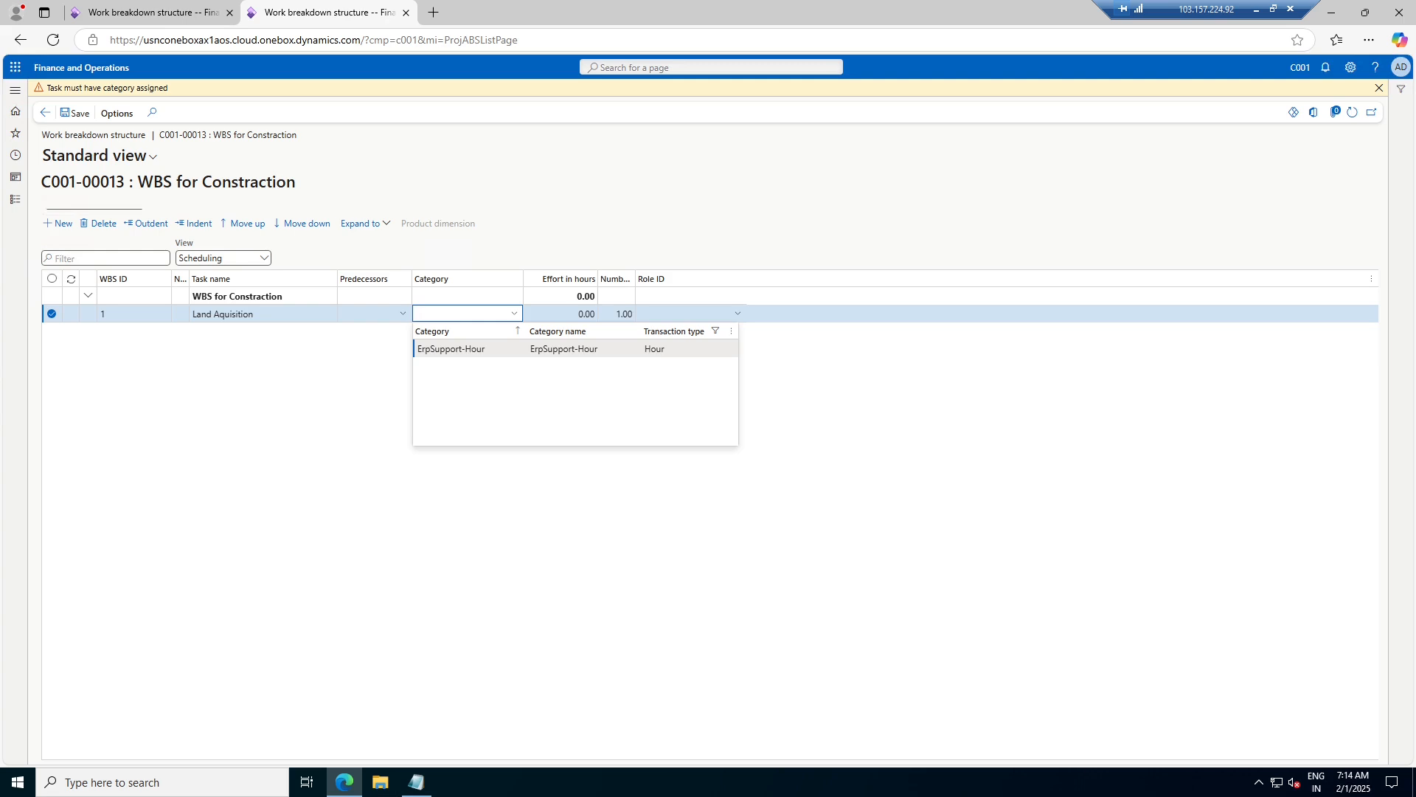
click(562, 349)
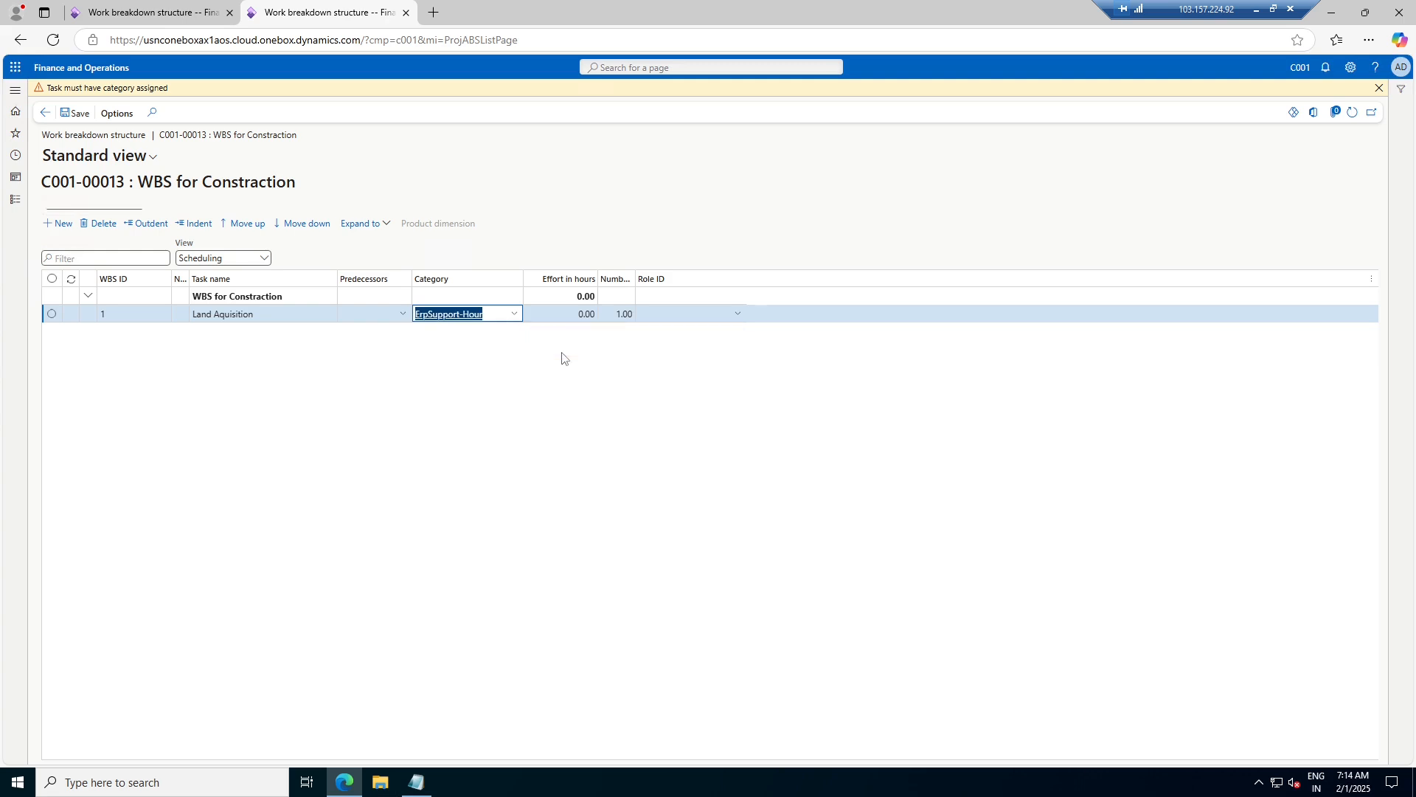
click(580, 313)
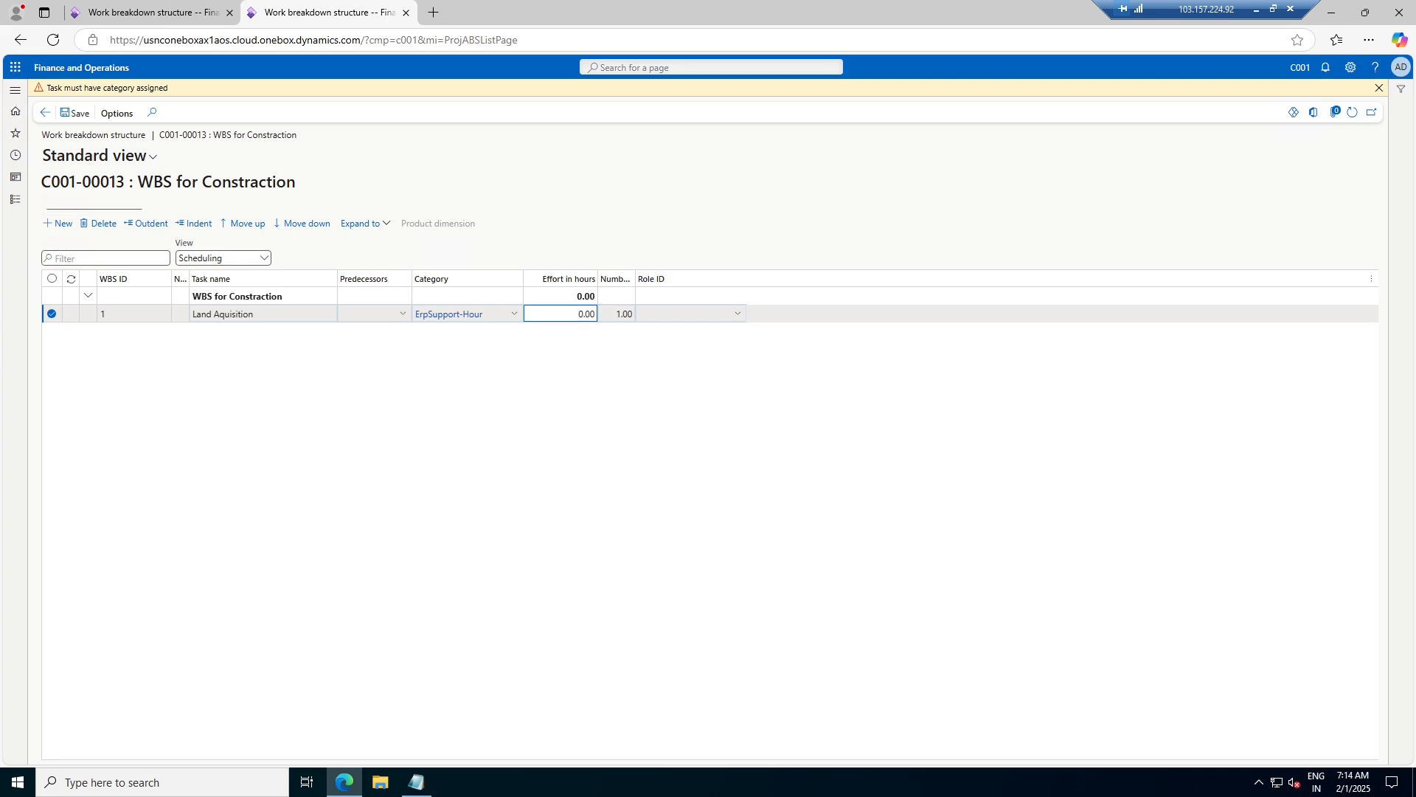
key(Tab)
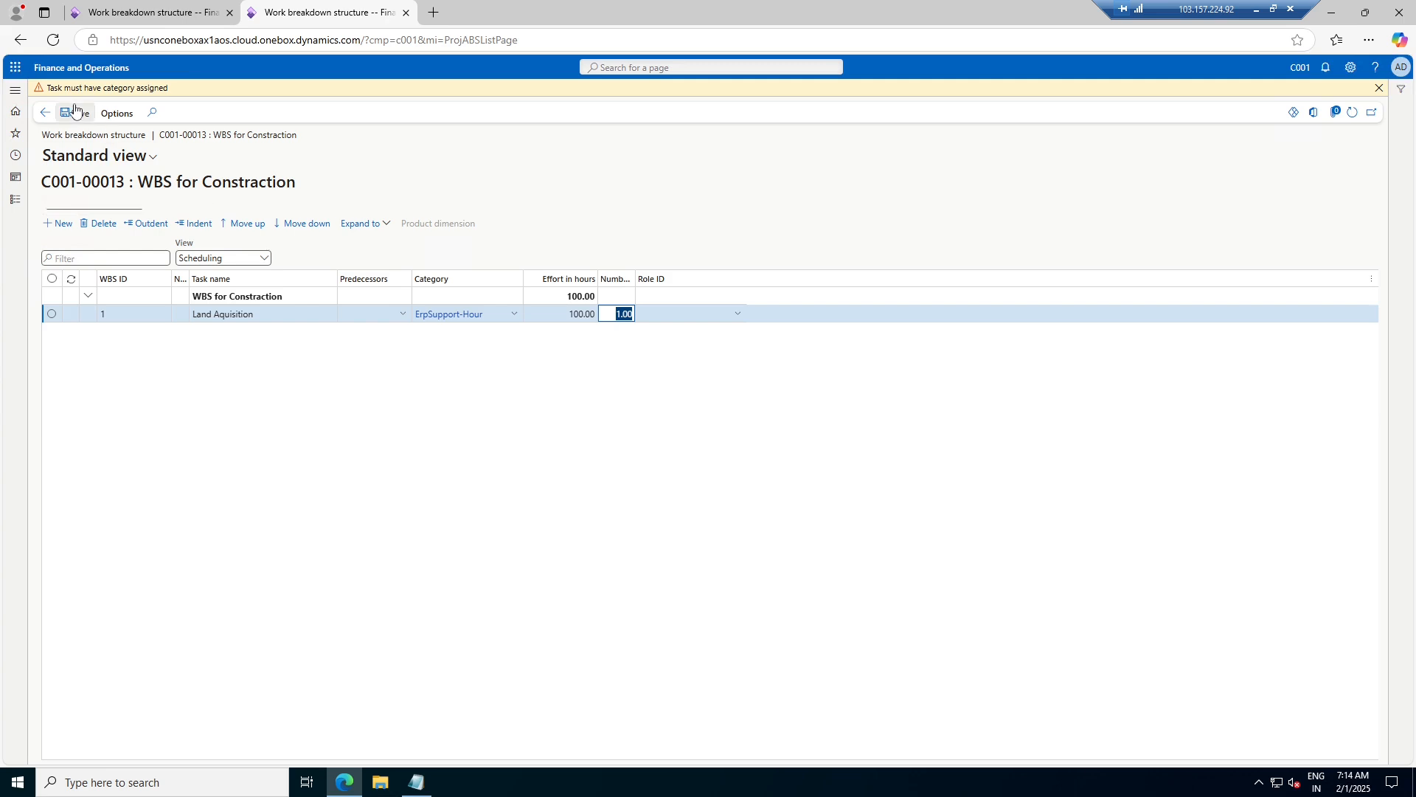
click(78, 115)
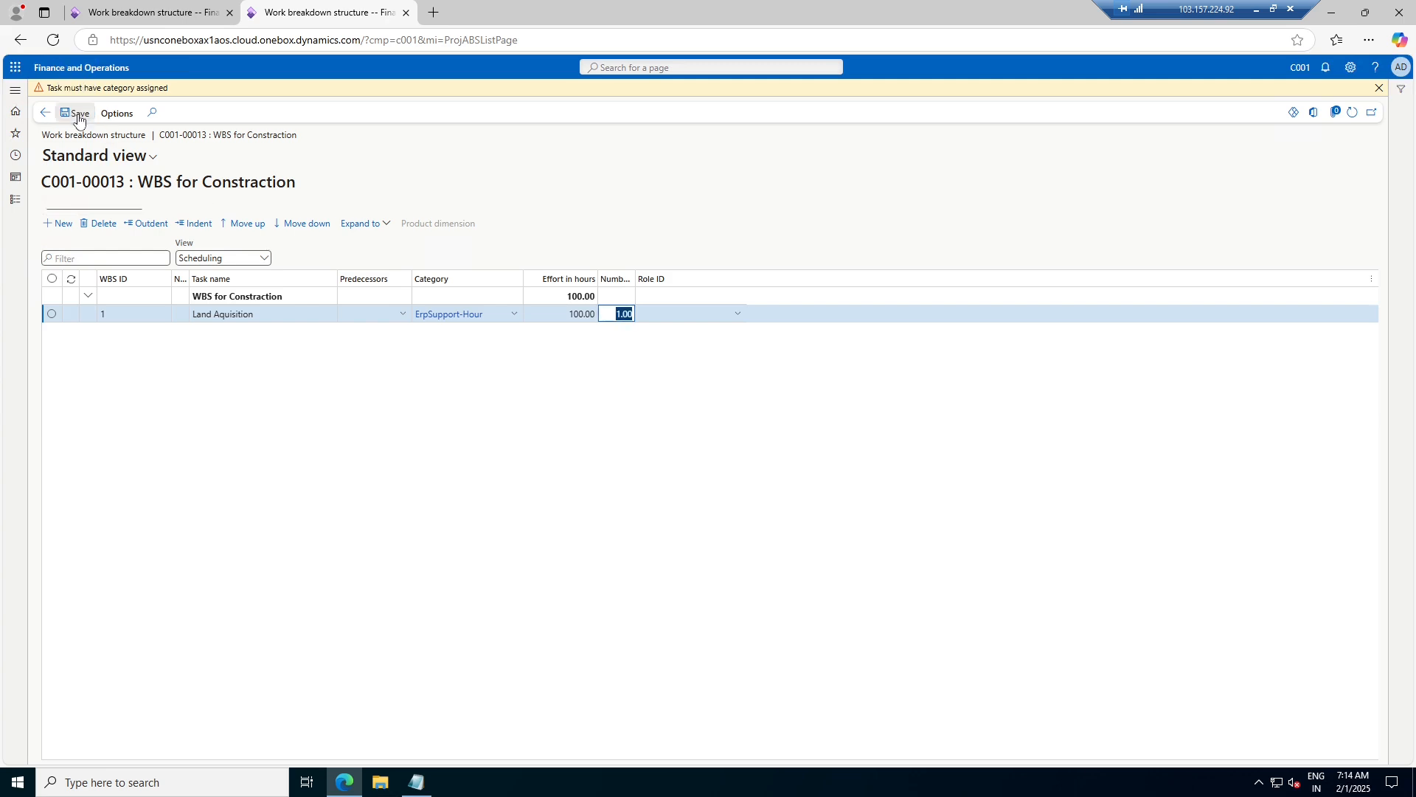
- Add a second task named "Foundation development" with the category ErpSupport-Hour and an effort of 100 hours
click(47, 226)
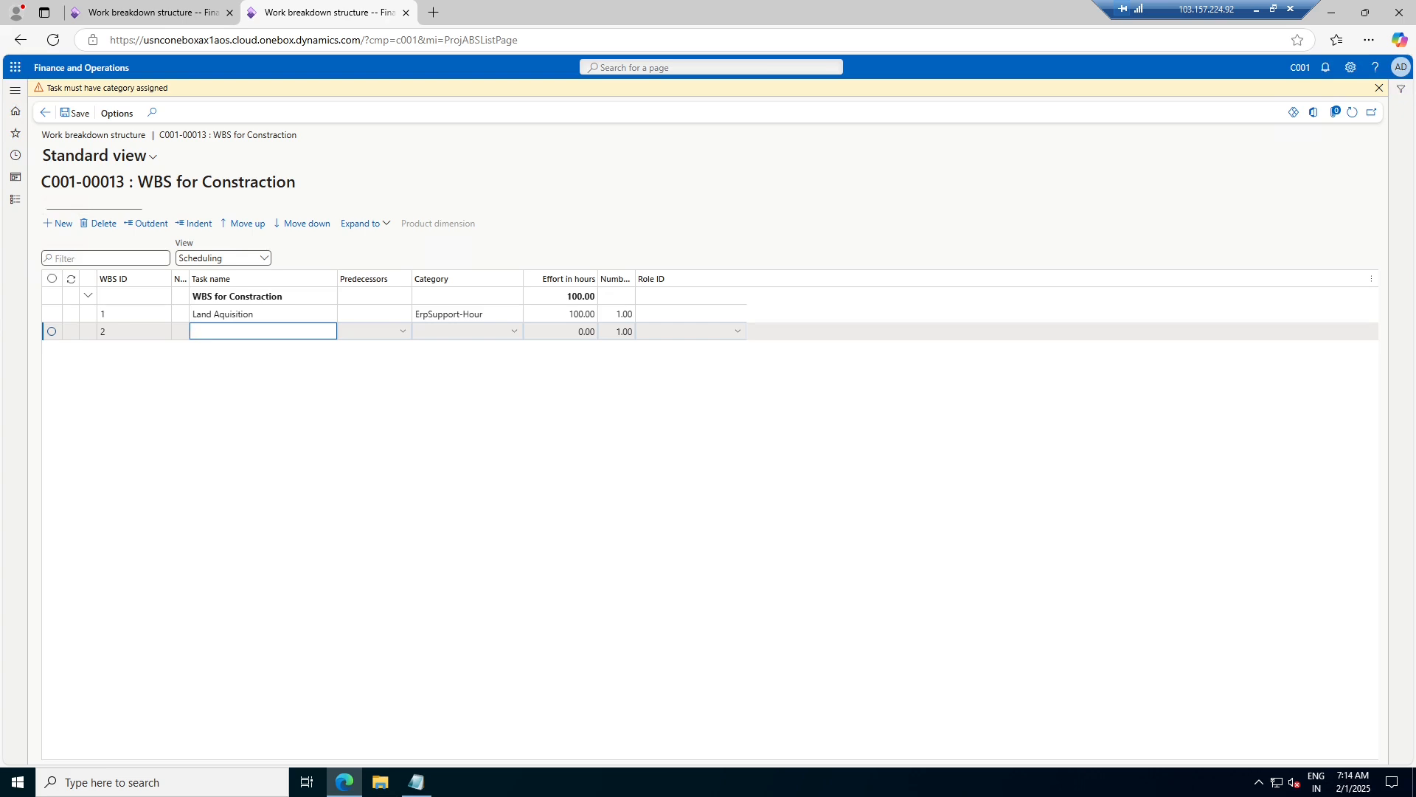
text(Foundation development)
key(Tab)
key(Tab)
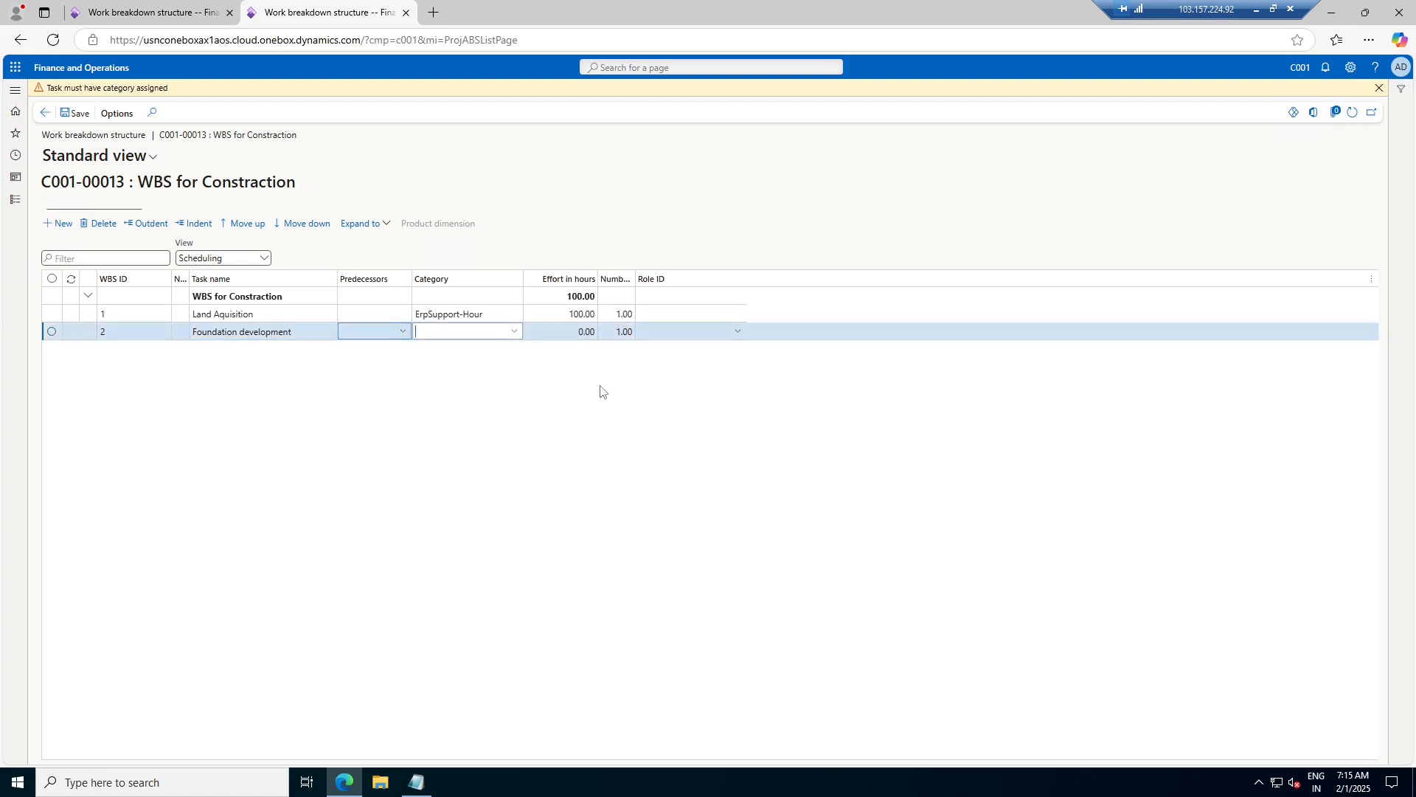
click(516, 333)
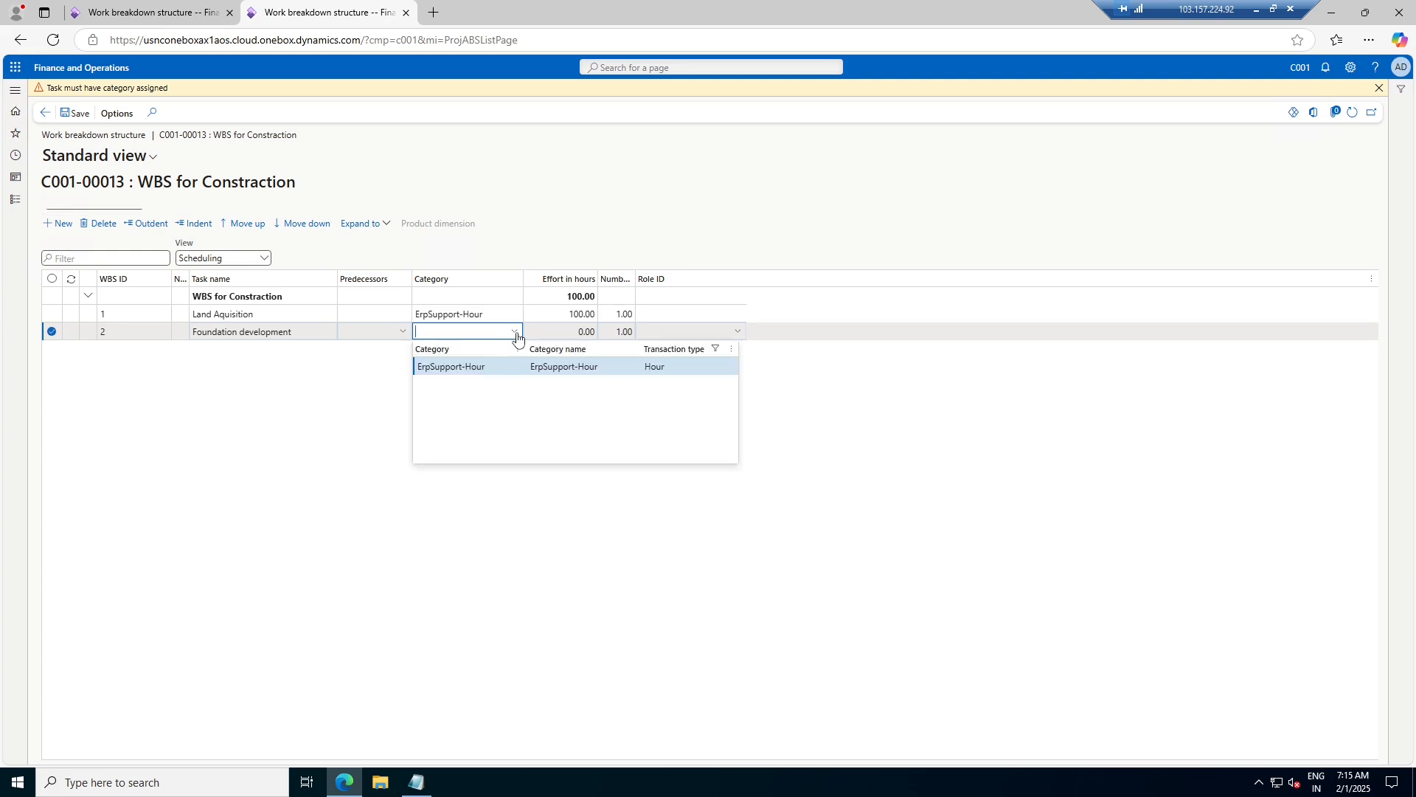
click(556, 368)
click(577, 331)
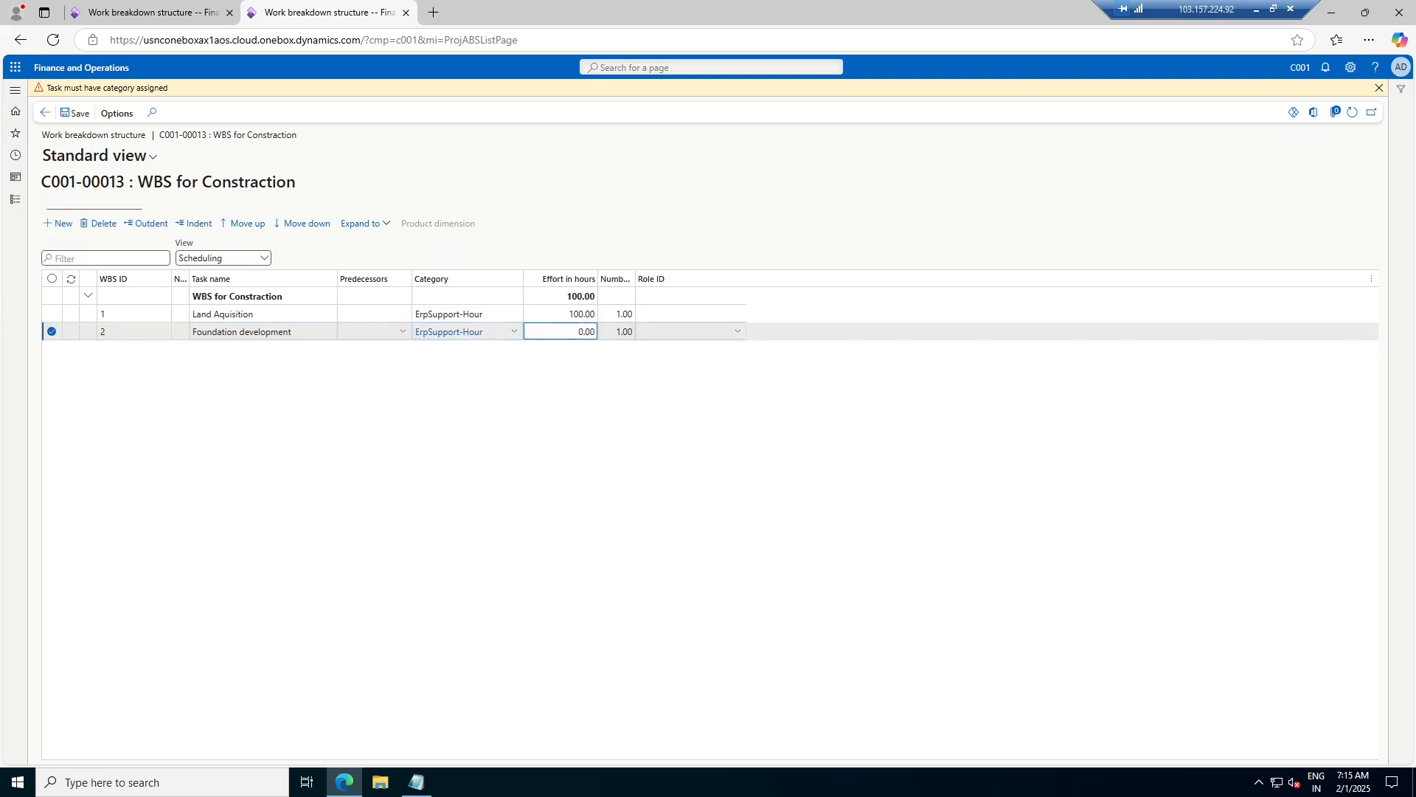
text(100)
key(BackSpace)
key(Tab)
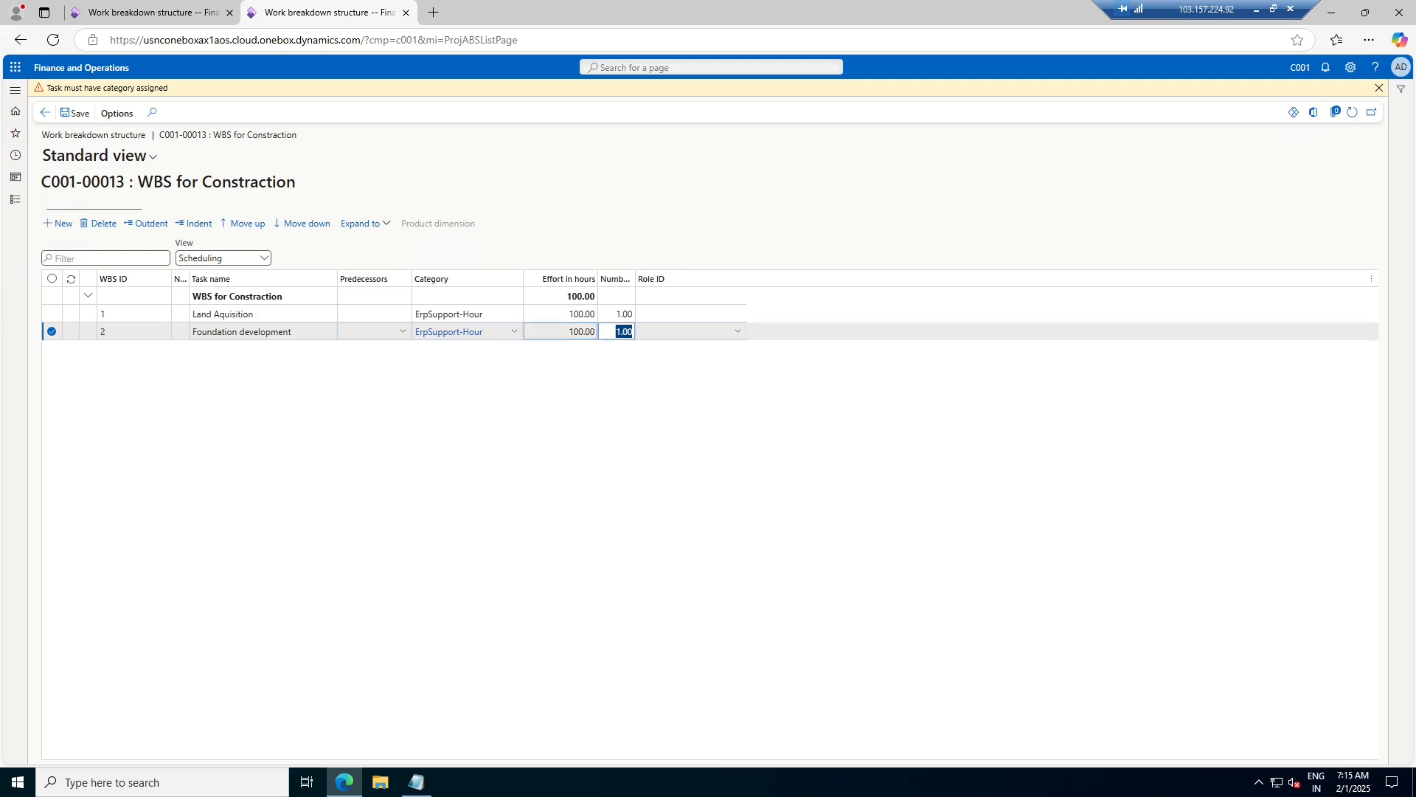
- Add a third task named "Documentation" with the category ErpSupport-Hour and an effort of 100 hours
click(58, 223)
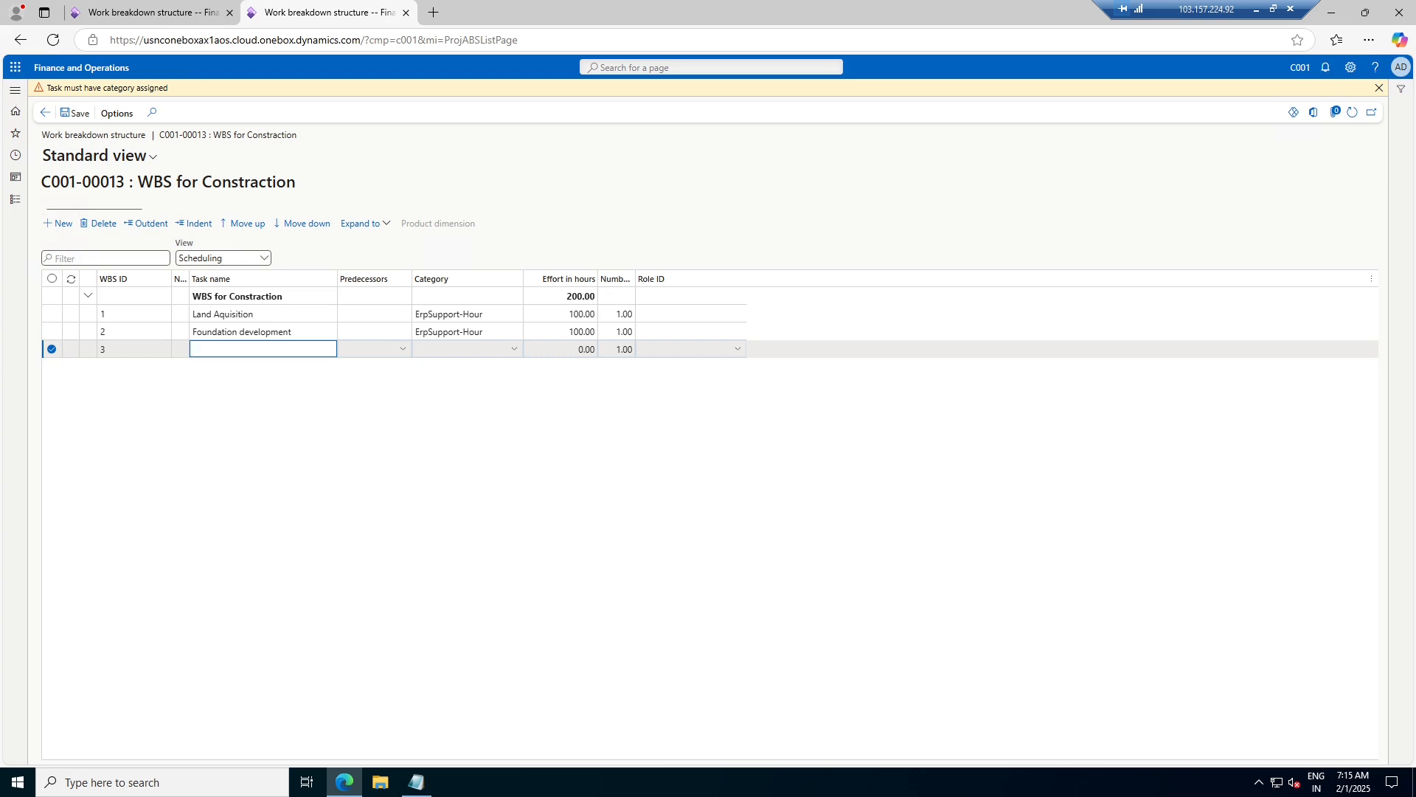
text(Documentation)
key(Tab)
click(509, 351)
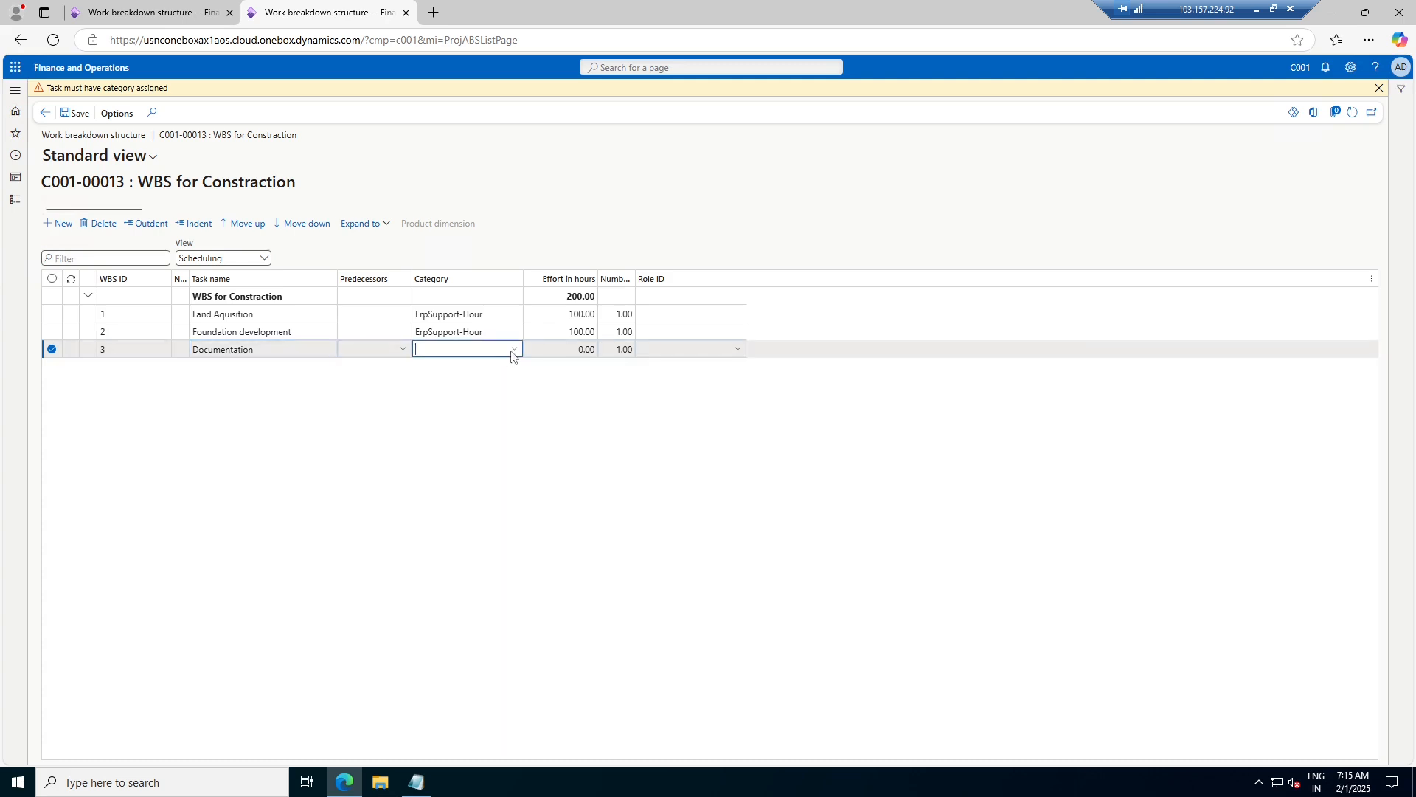
click(512, 353)
click(496, 383)
key(Tab)
key(Tab)
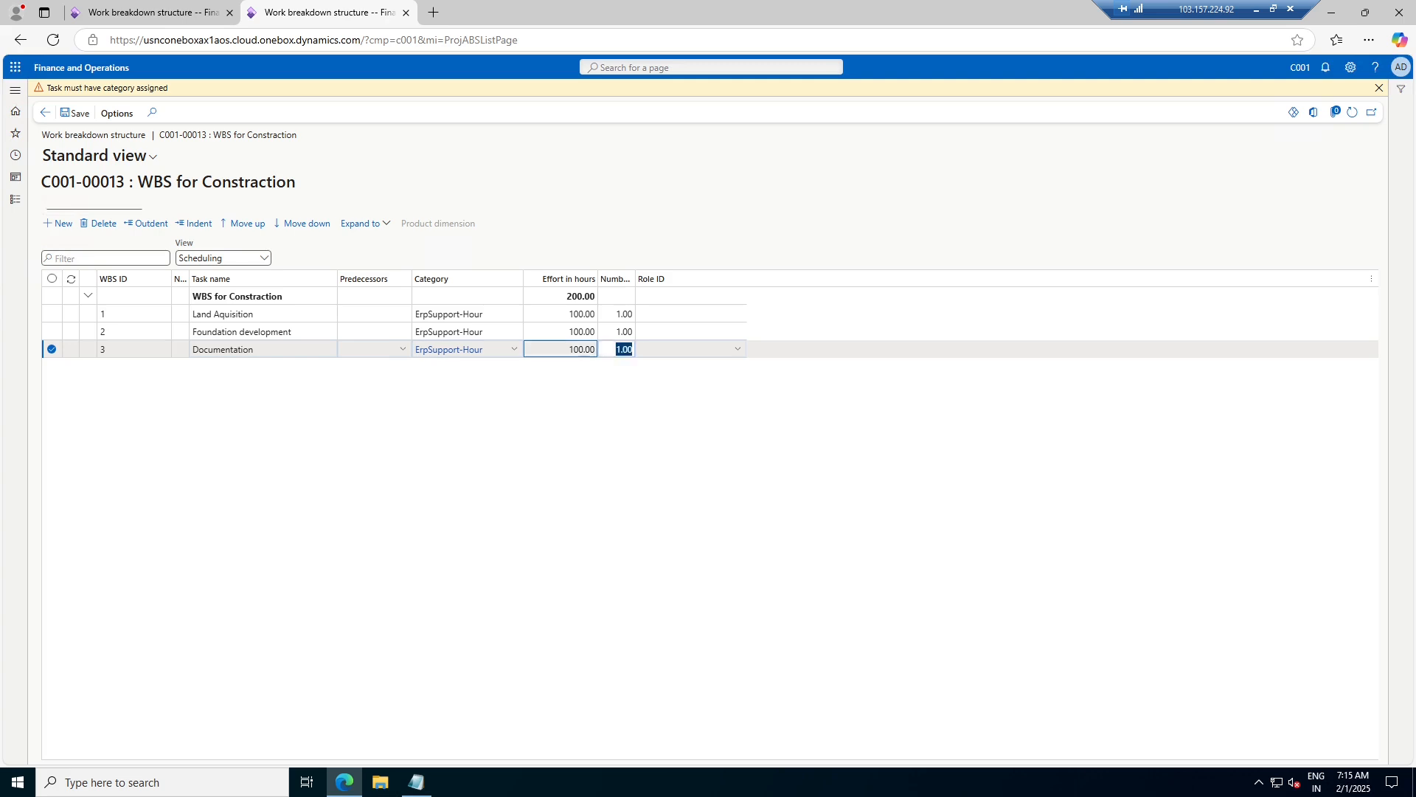
- Add a fourth task named "Government Registration" with the category ErpSupport-Hour and an effort of 100 hours
click(59, 222)
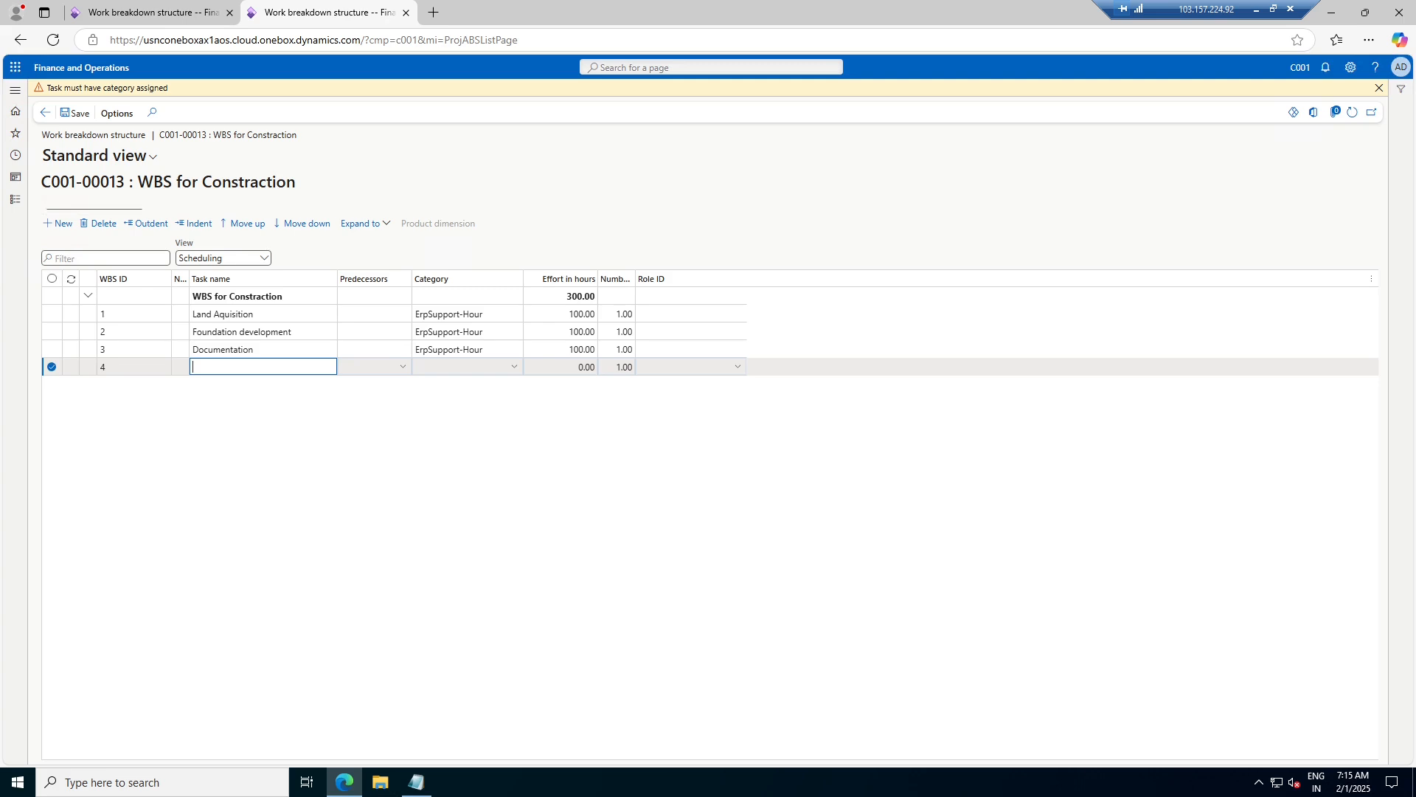
text(Government Registration)
key(Tab)
key(Tab)
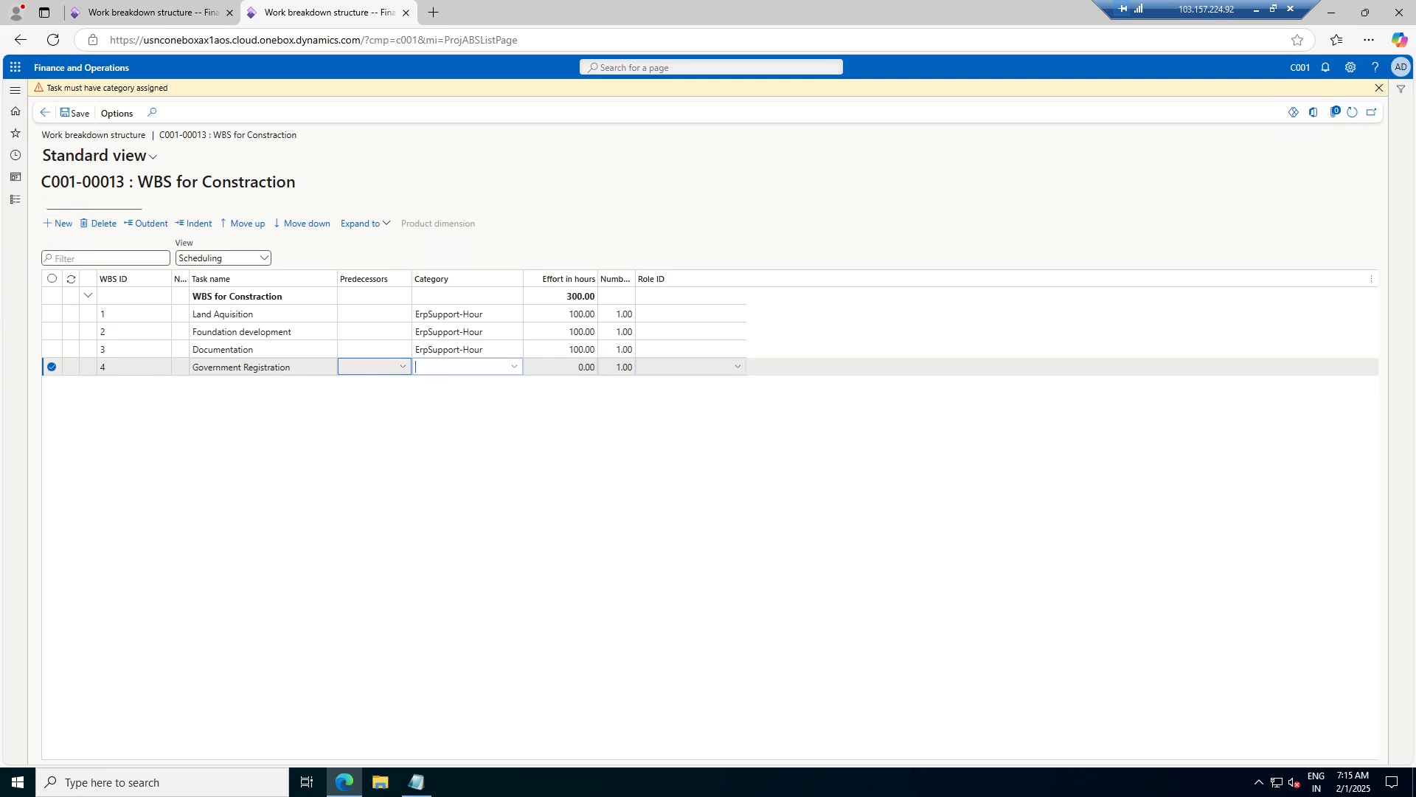
click(513, 369)
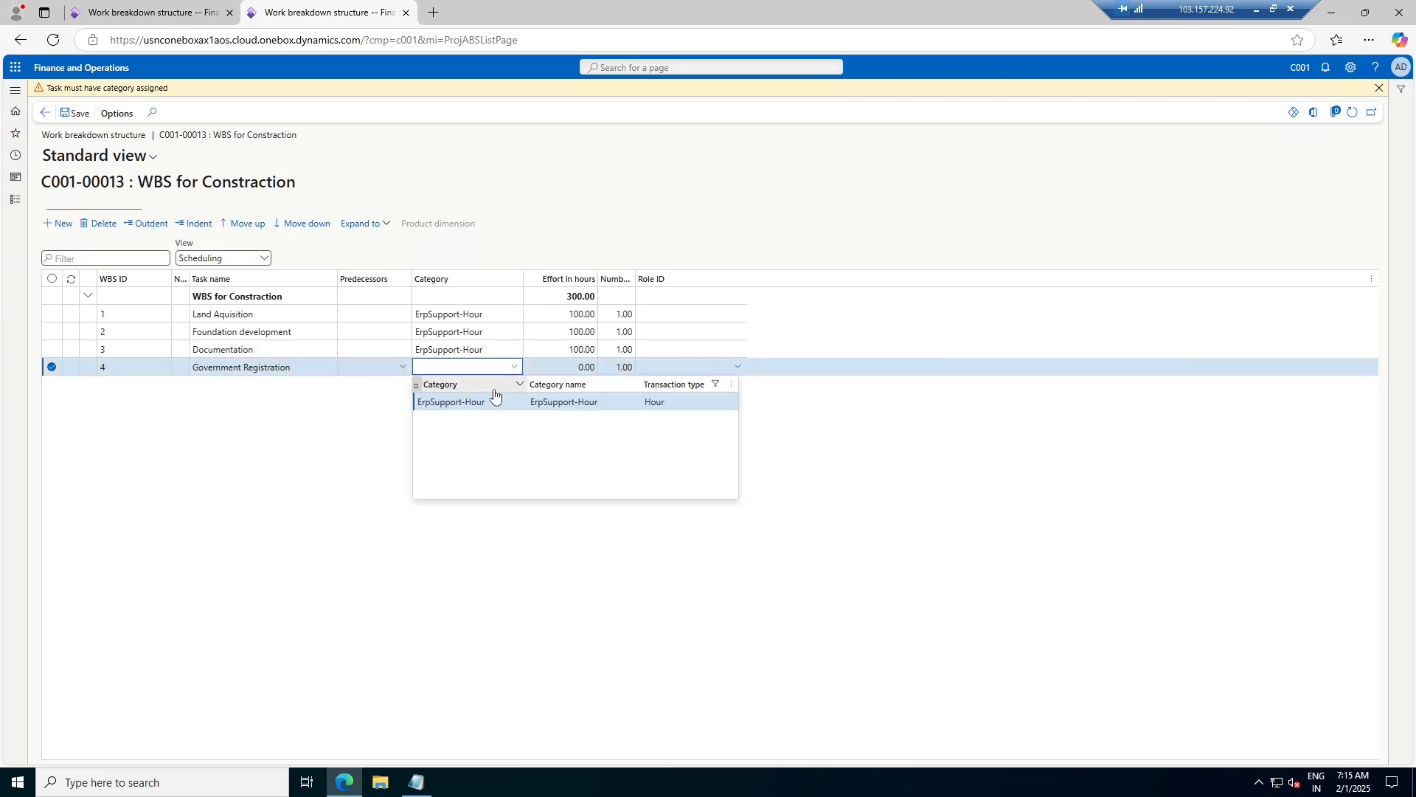
click(489, 403)
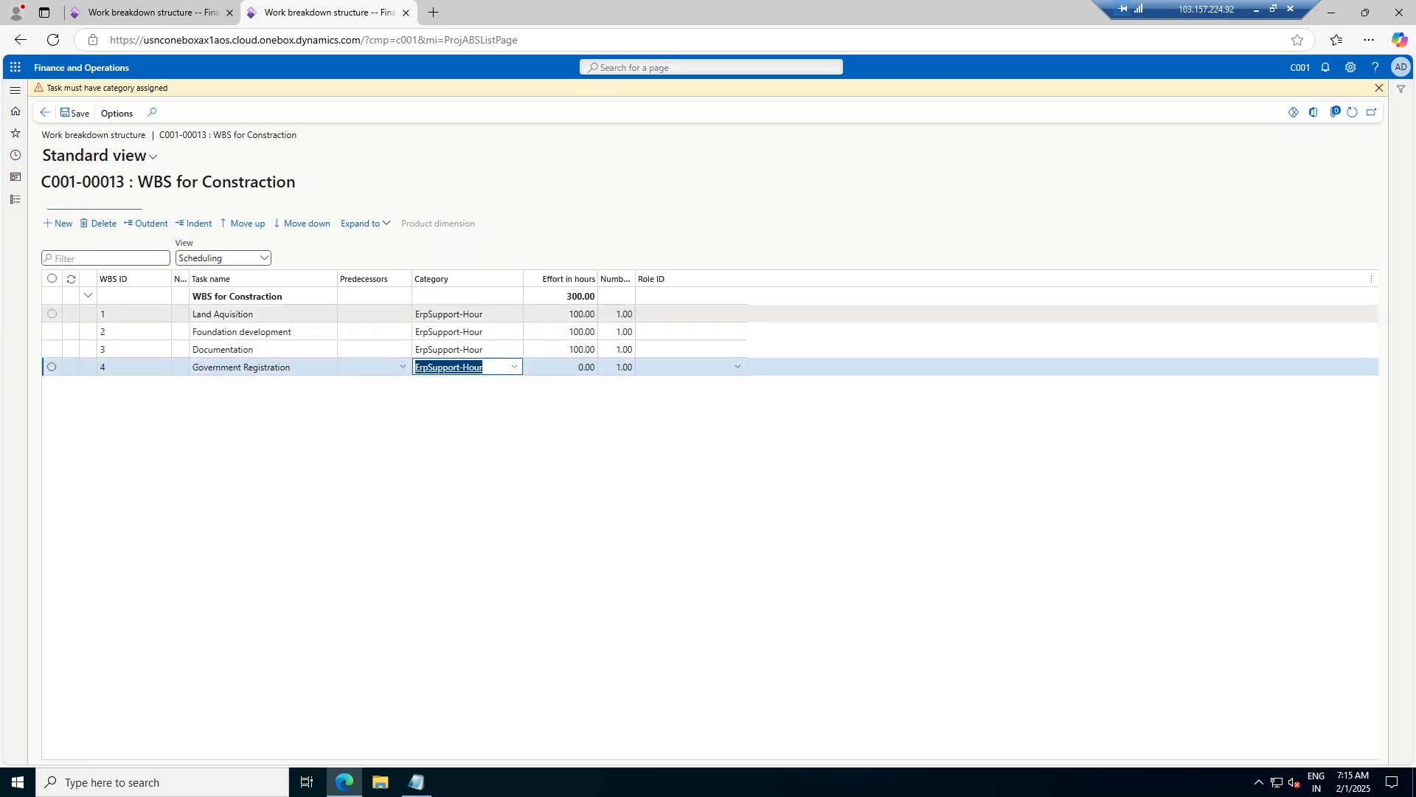
key(Tab)
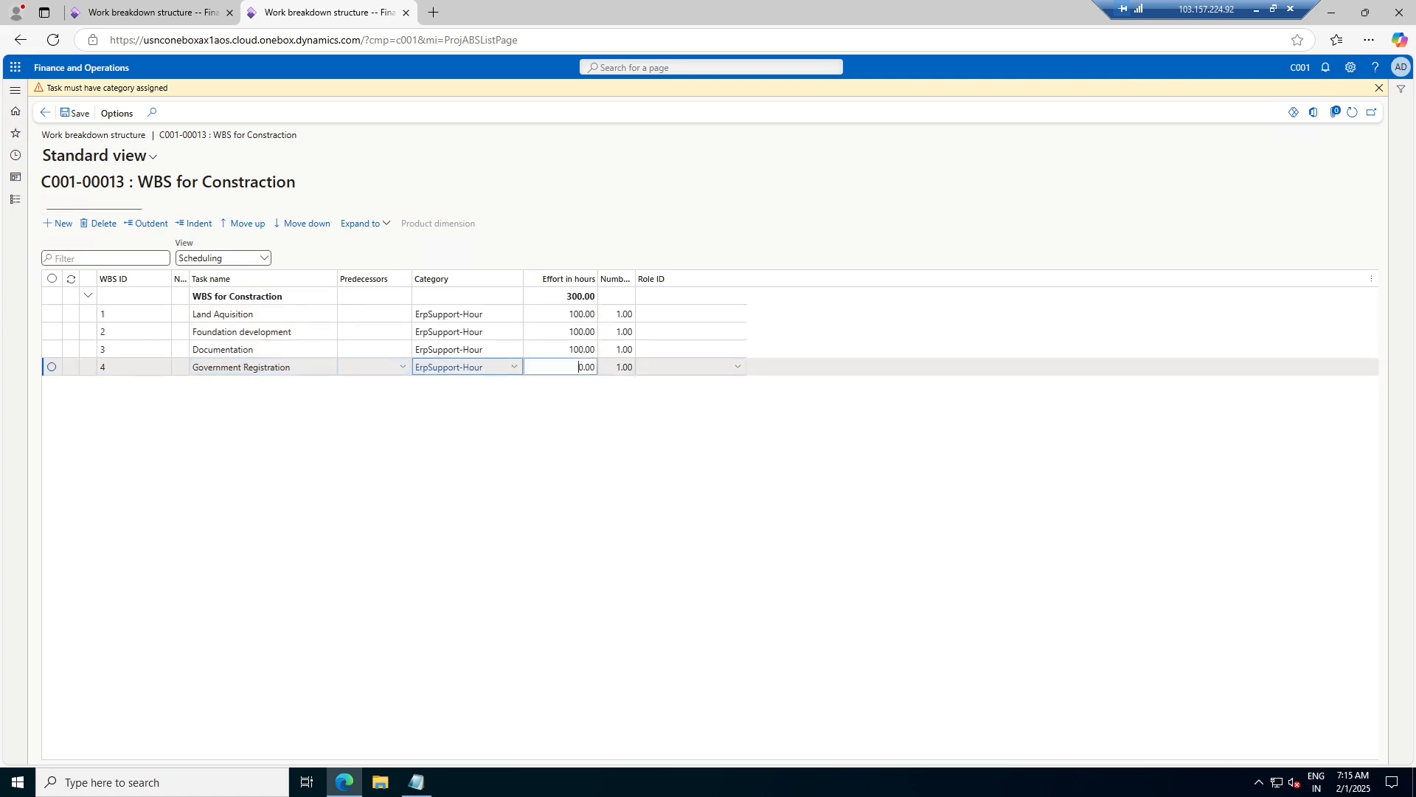
text(100)
key(Tab)
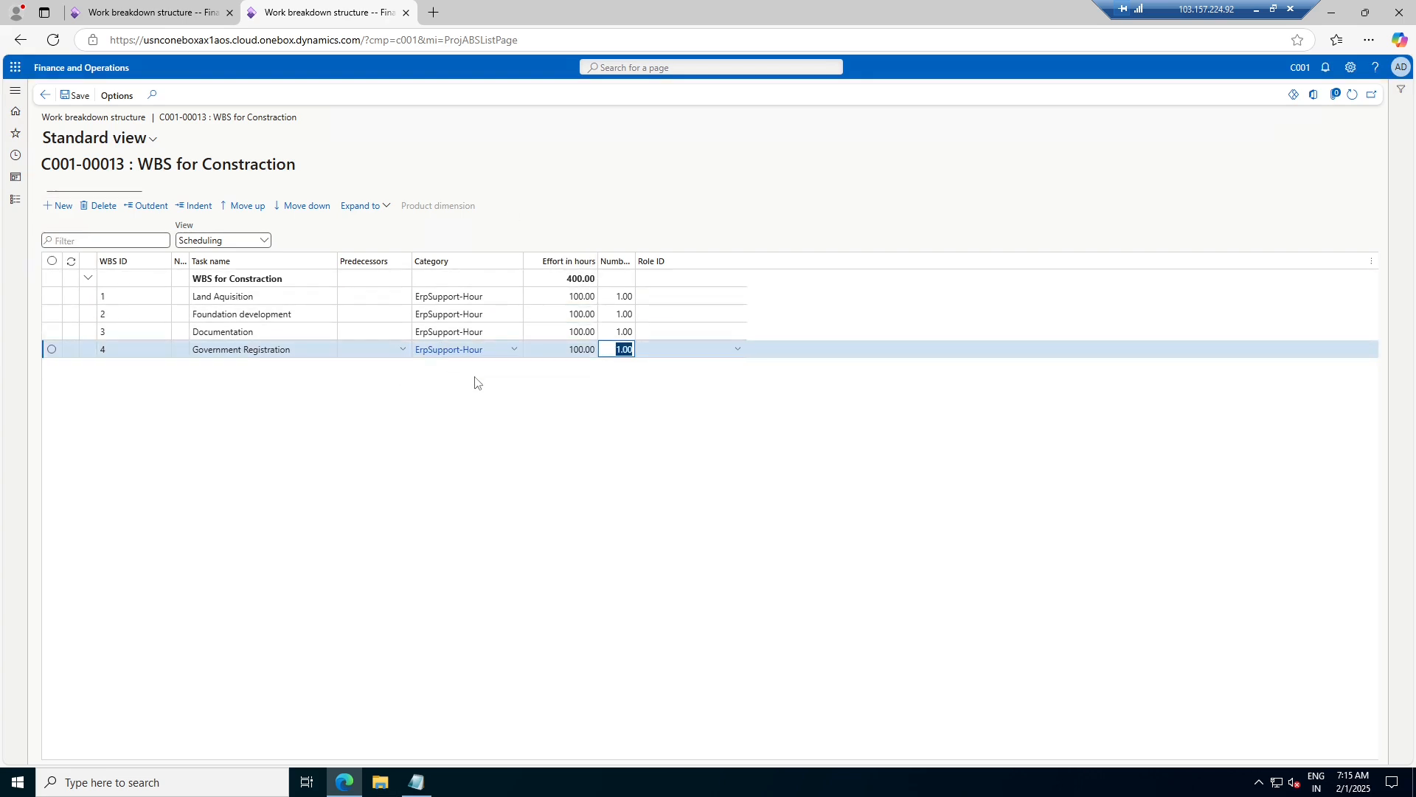
- Start a new project category from the Government Registration task's category details and look through the available category IDs
right_click(512, 355)
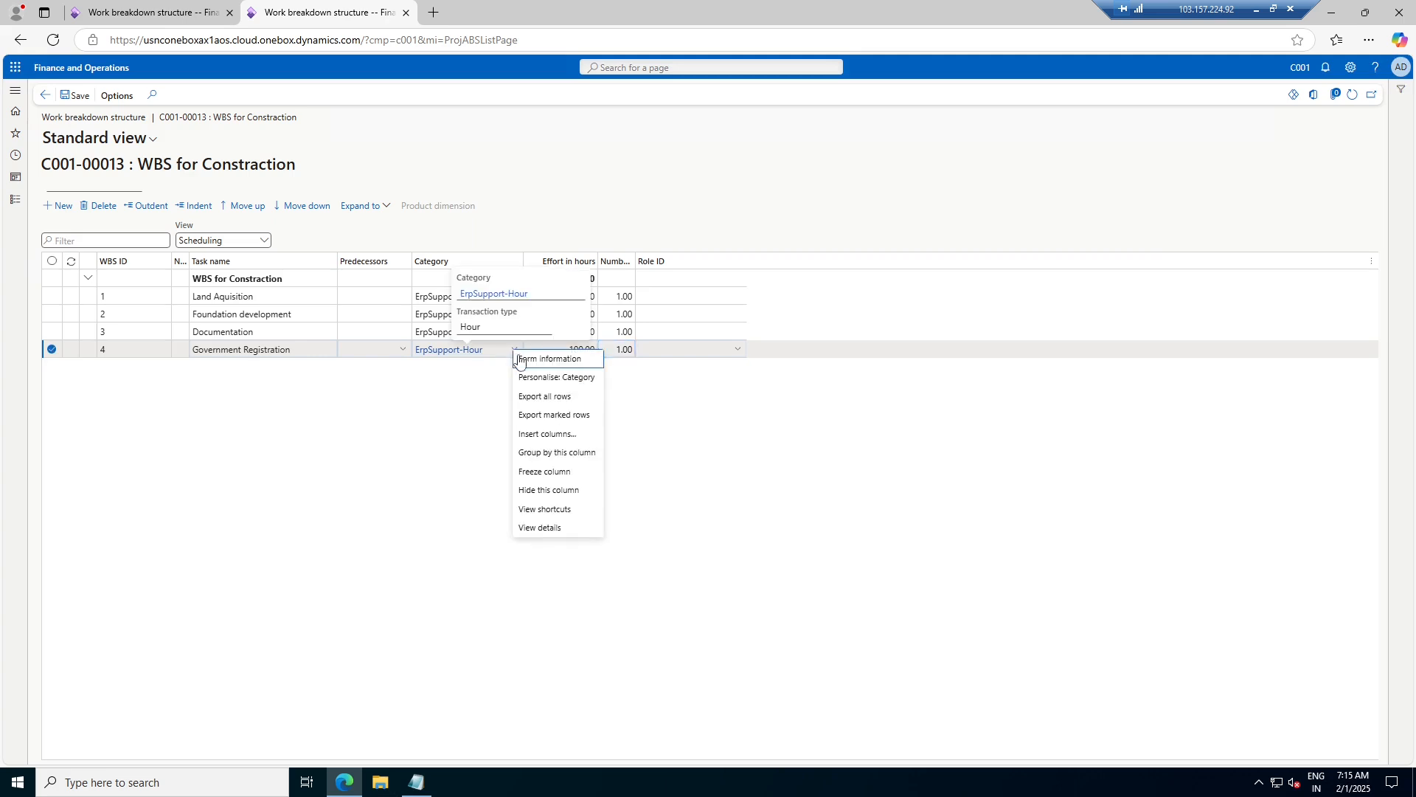
click(535, 529)
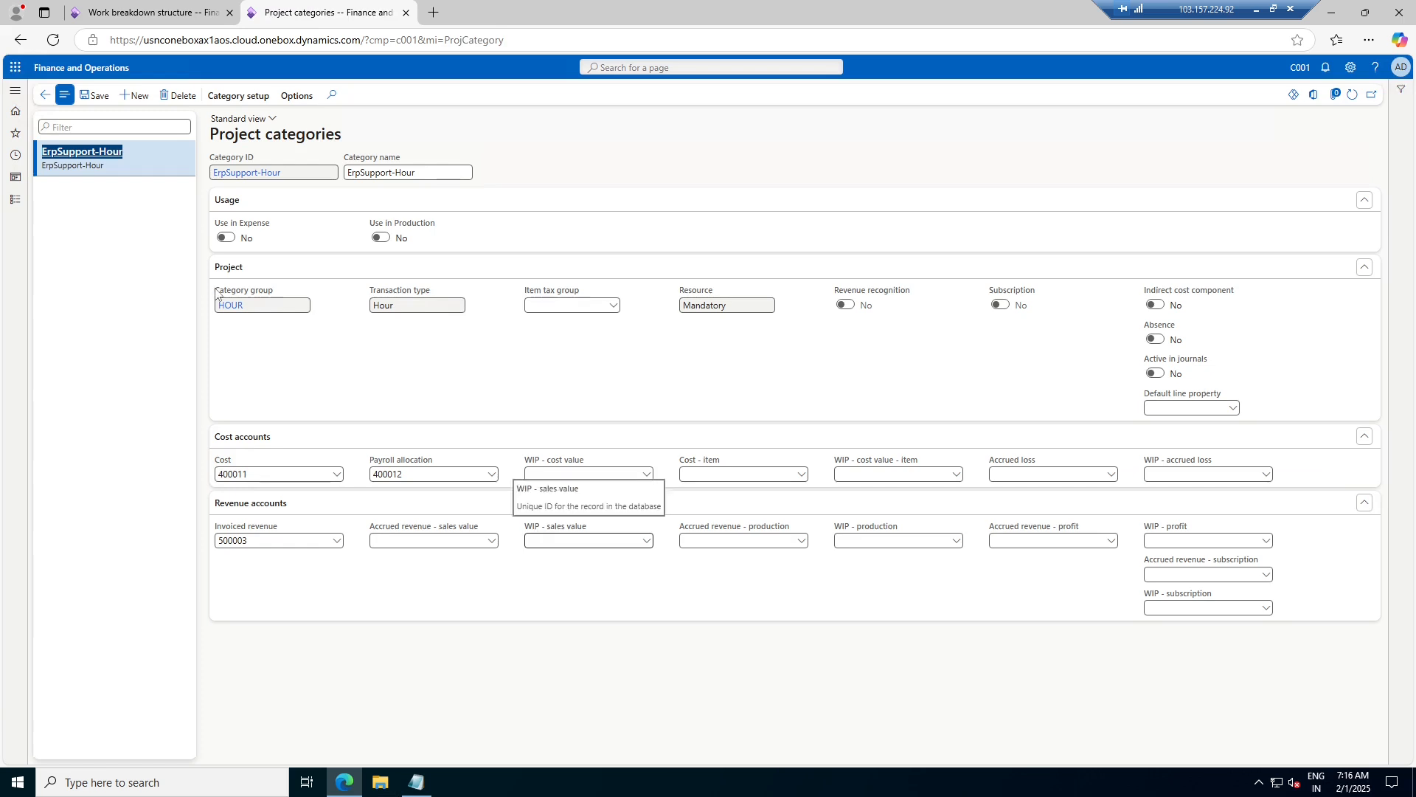
click(137, 97)
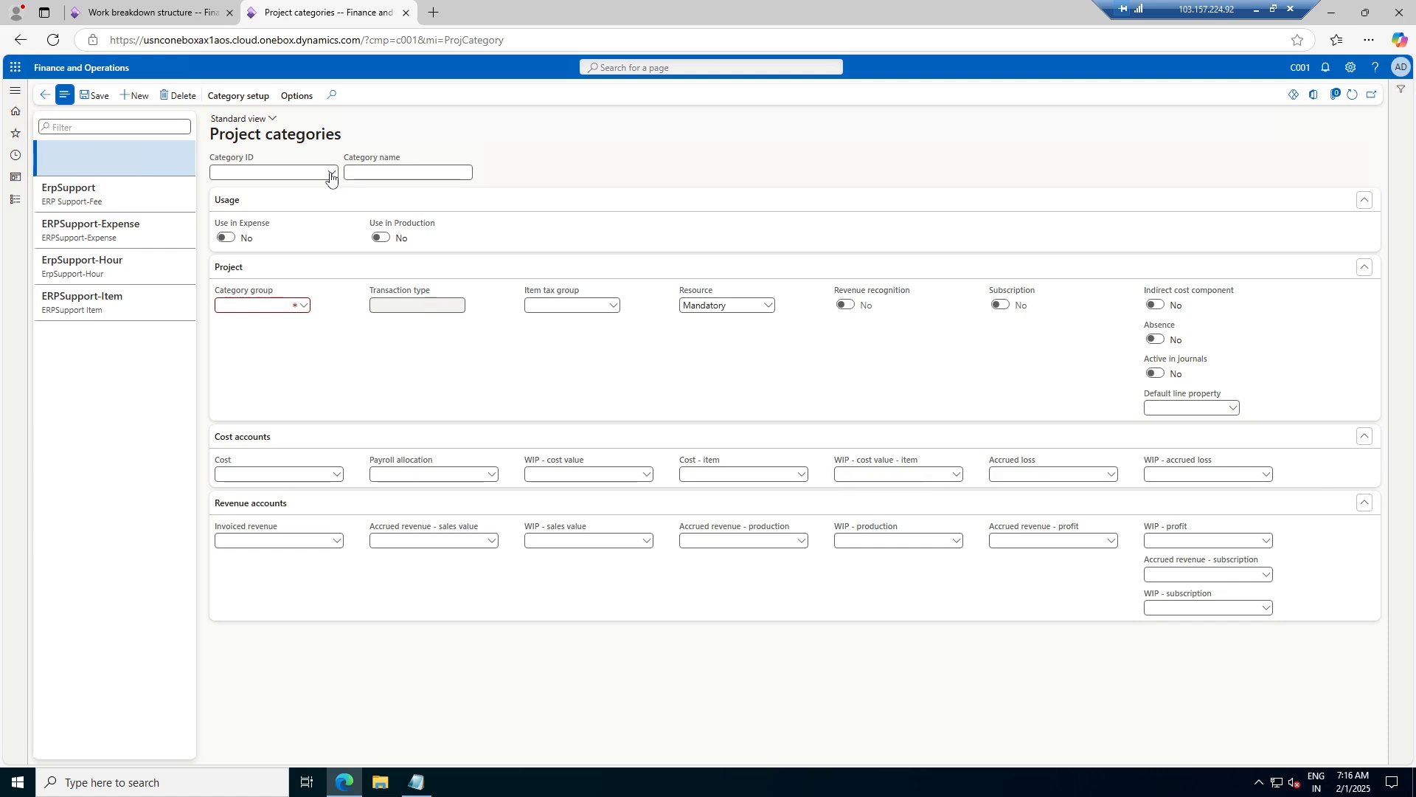
click(331, 175)
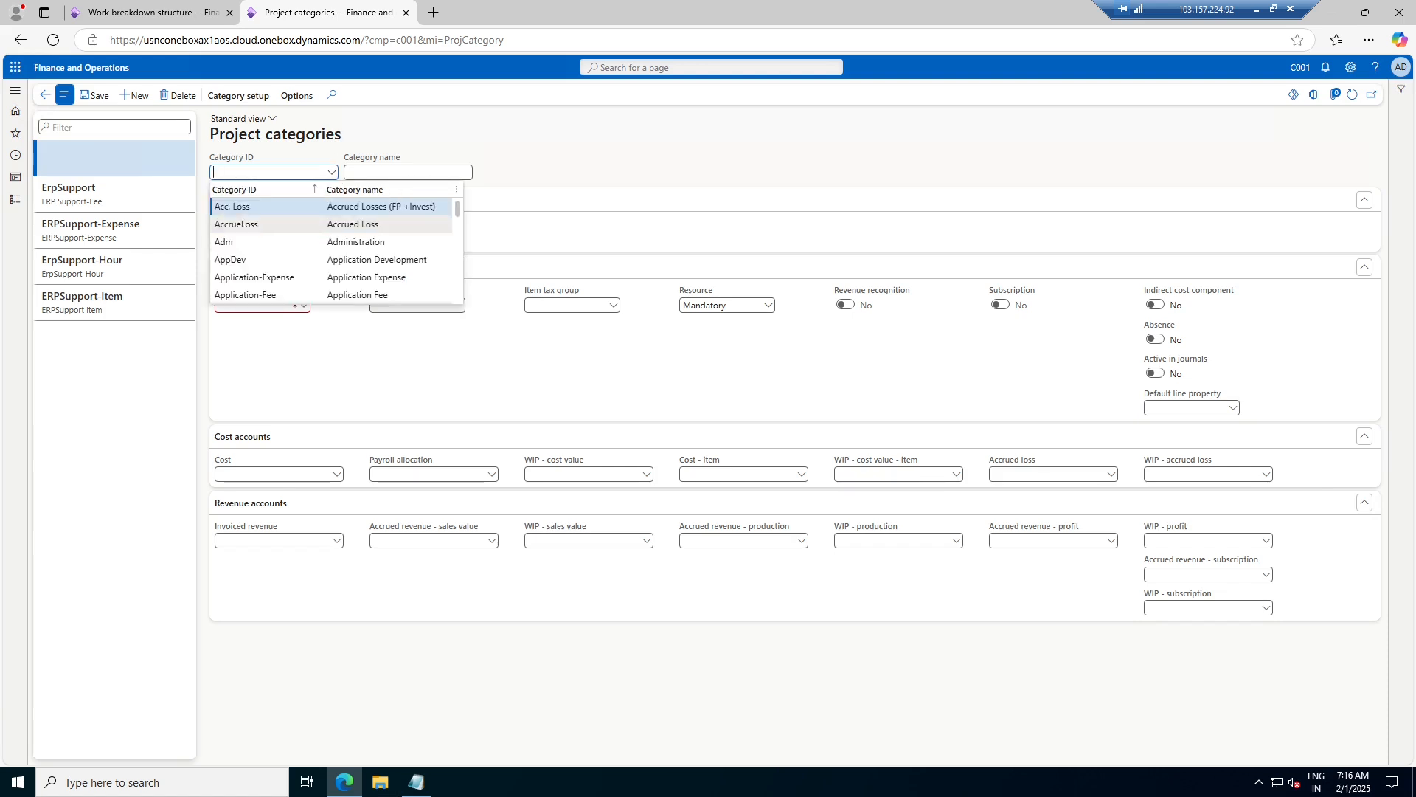
scroll(332, 236, down, 5)
scroll(332, 236, down, 8)
scroll(374, 234, down, 10)
scroll(374, 234, down, 15)
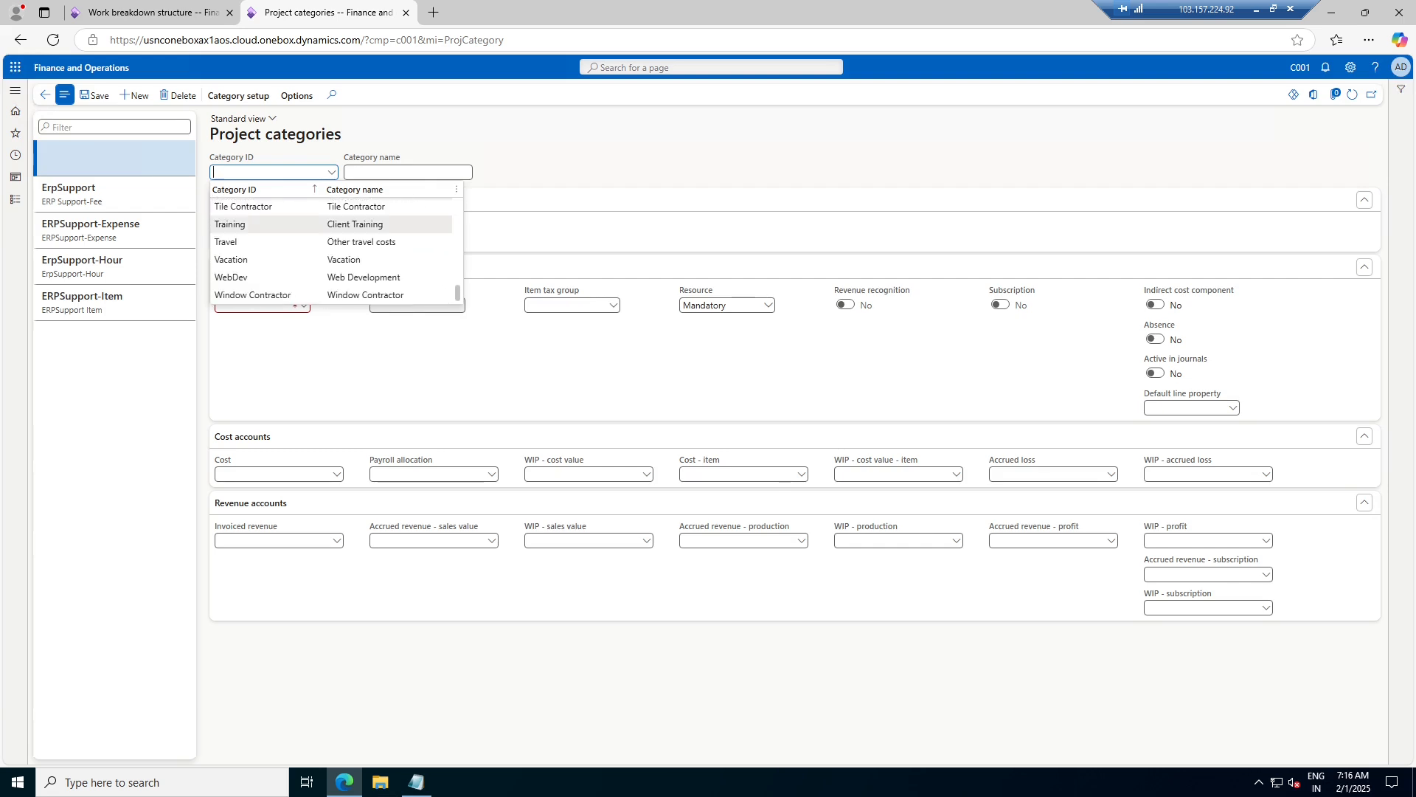
- Create a shared category with the ID "Construction" and the name "Construction Project", allow its use in projects, and save it
right_click(328, 190)
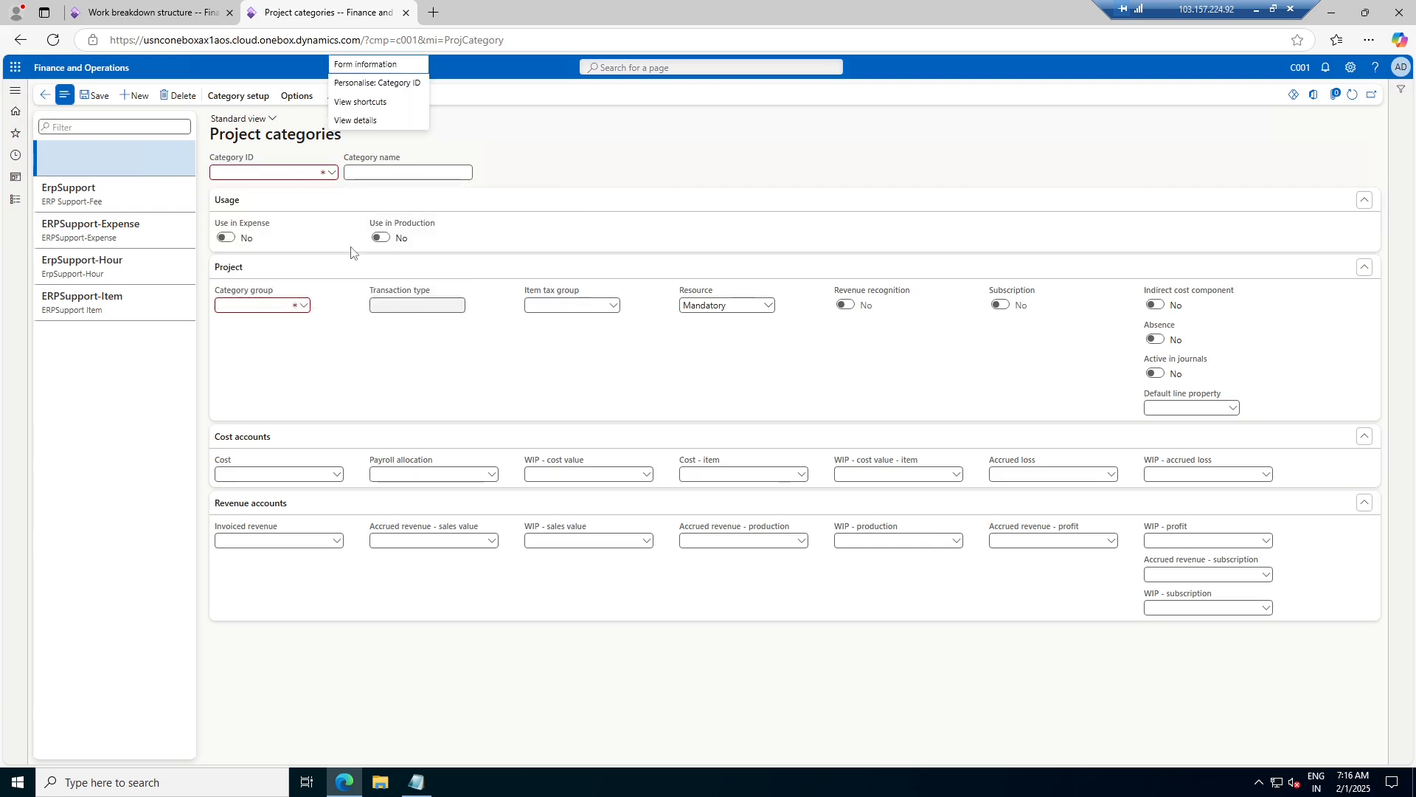
right_click(328, 174)
click(352, 236)
click(133, 95)
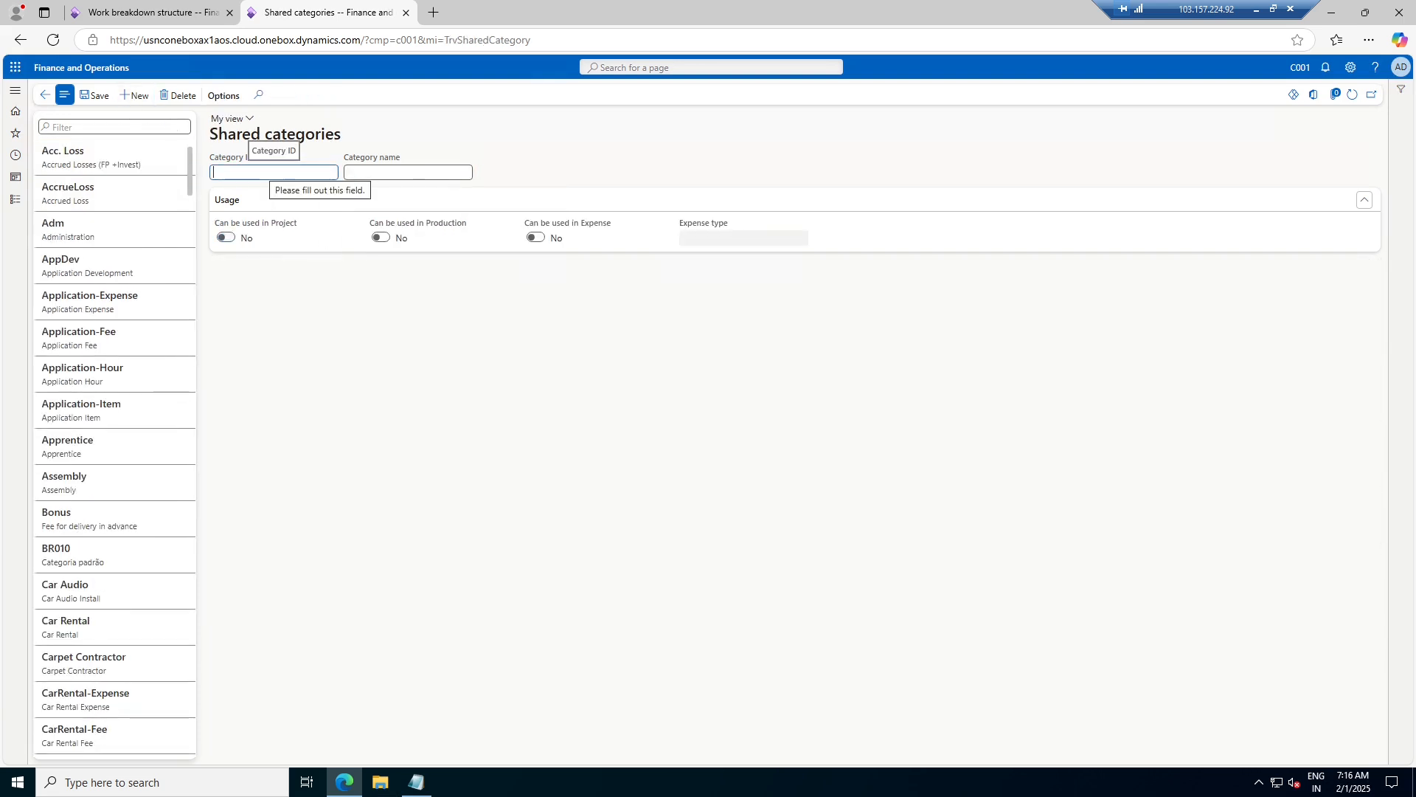
text(Construction)
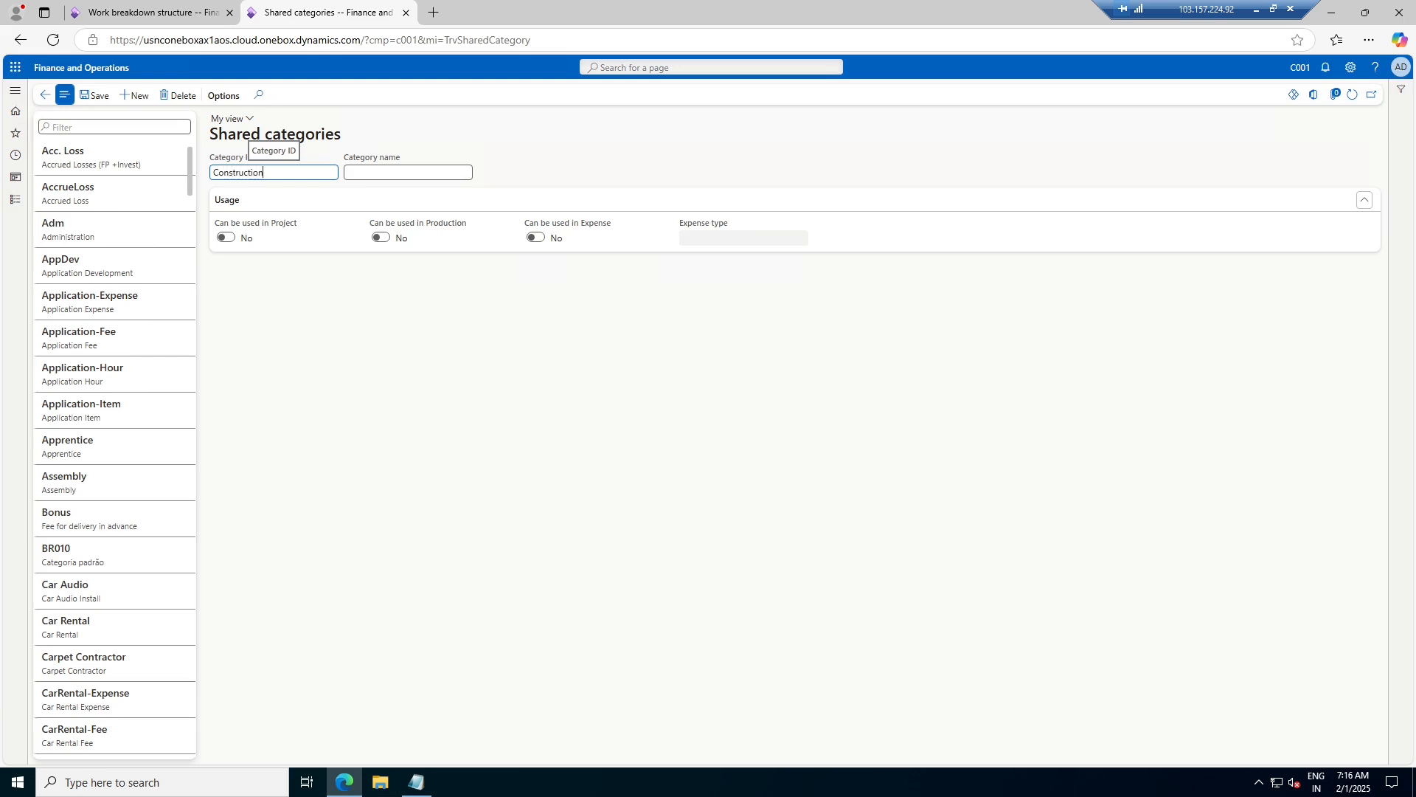
click(383, 172)
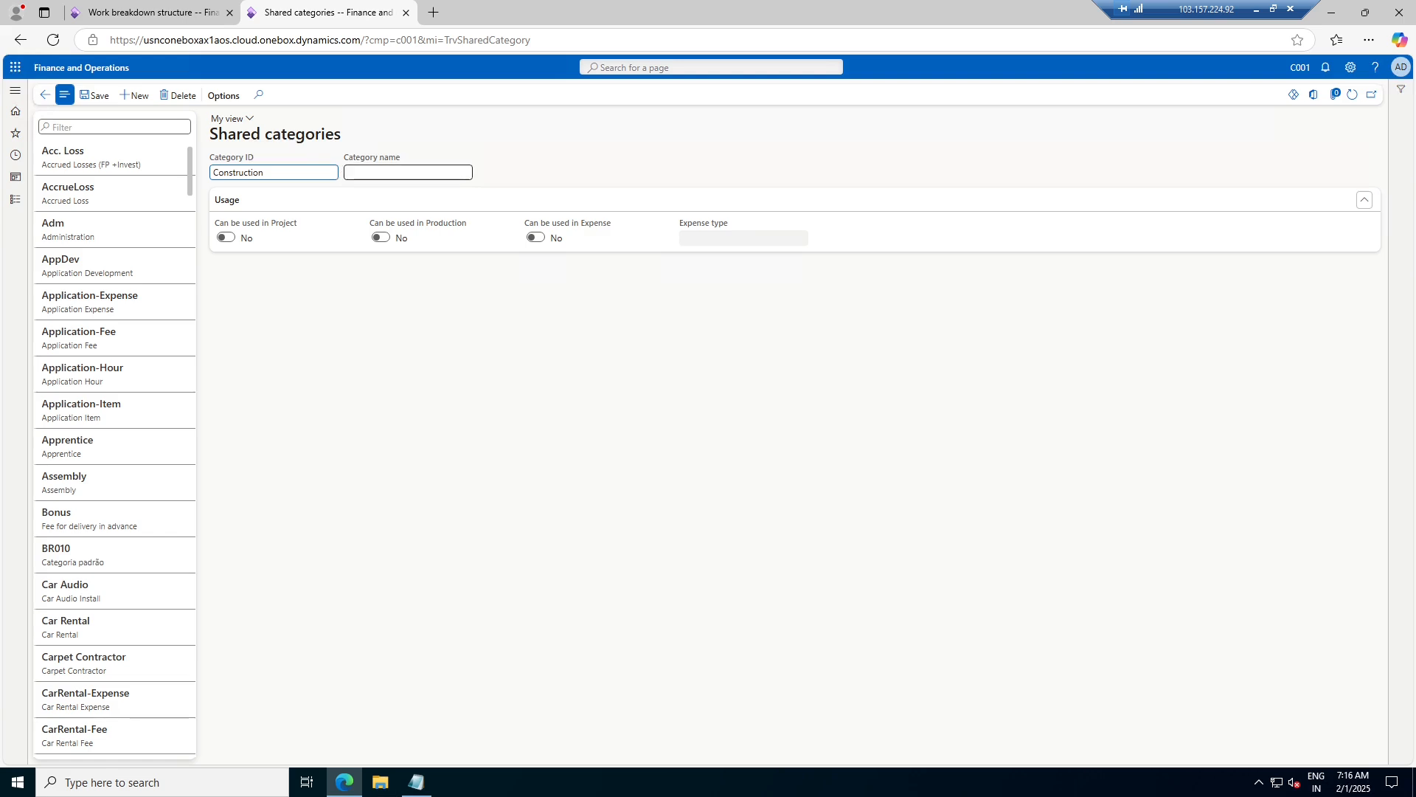
text(Construction Project)
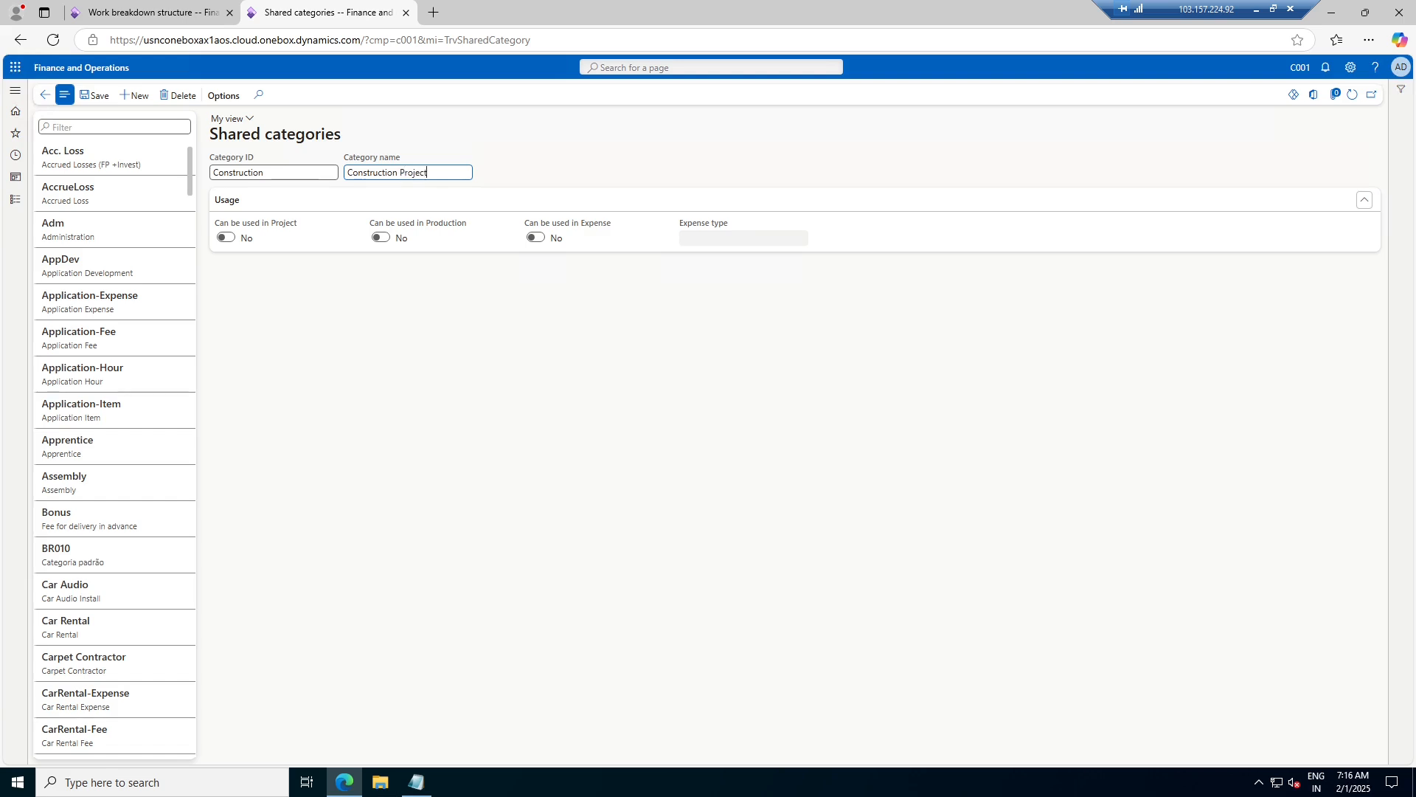
click(226, 238)
click(96, 96)
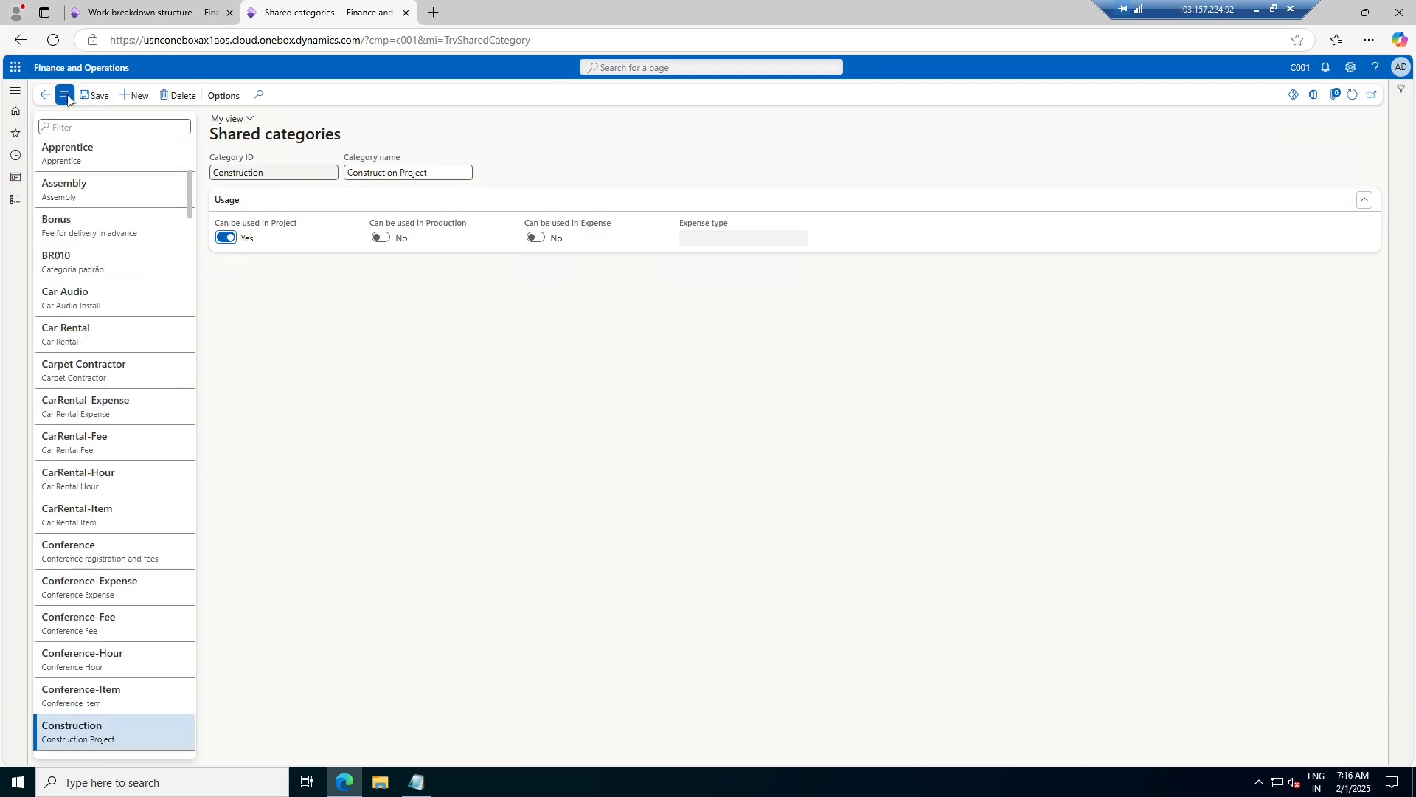
- Assign the Construction category ID and the HOUR category group to the new project category, and save it
click(44, 95)
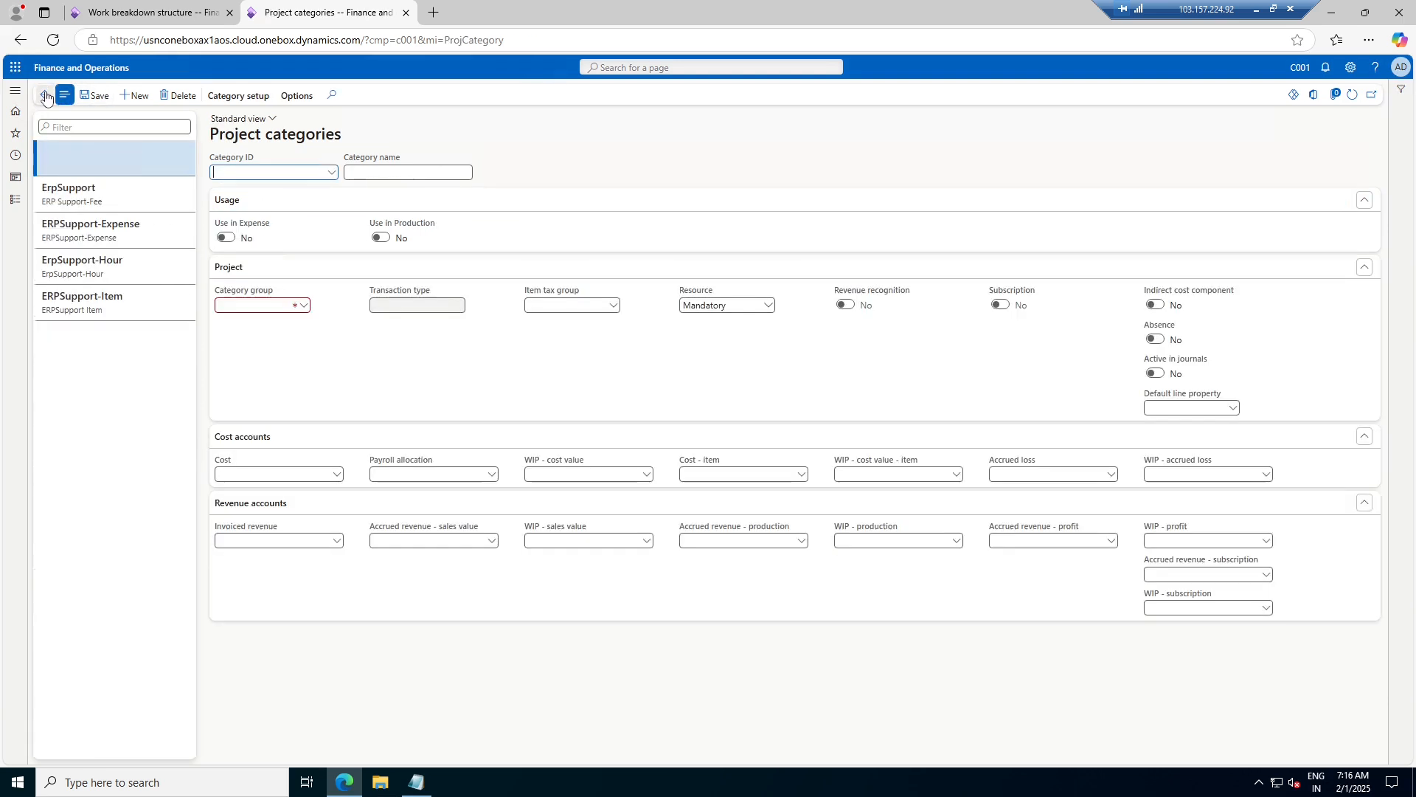
click(331, 172)
text(cons)
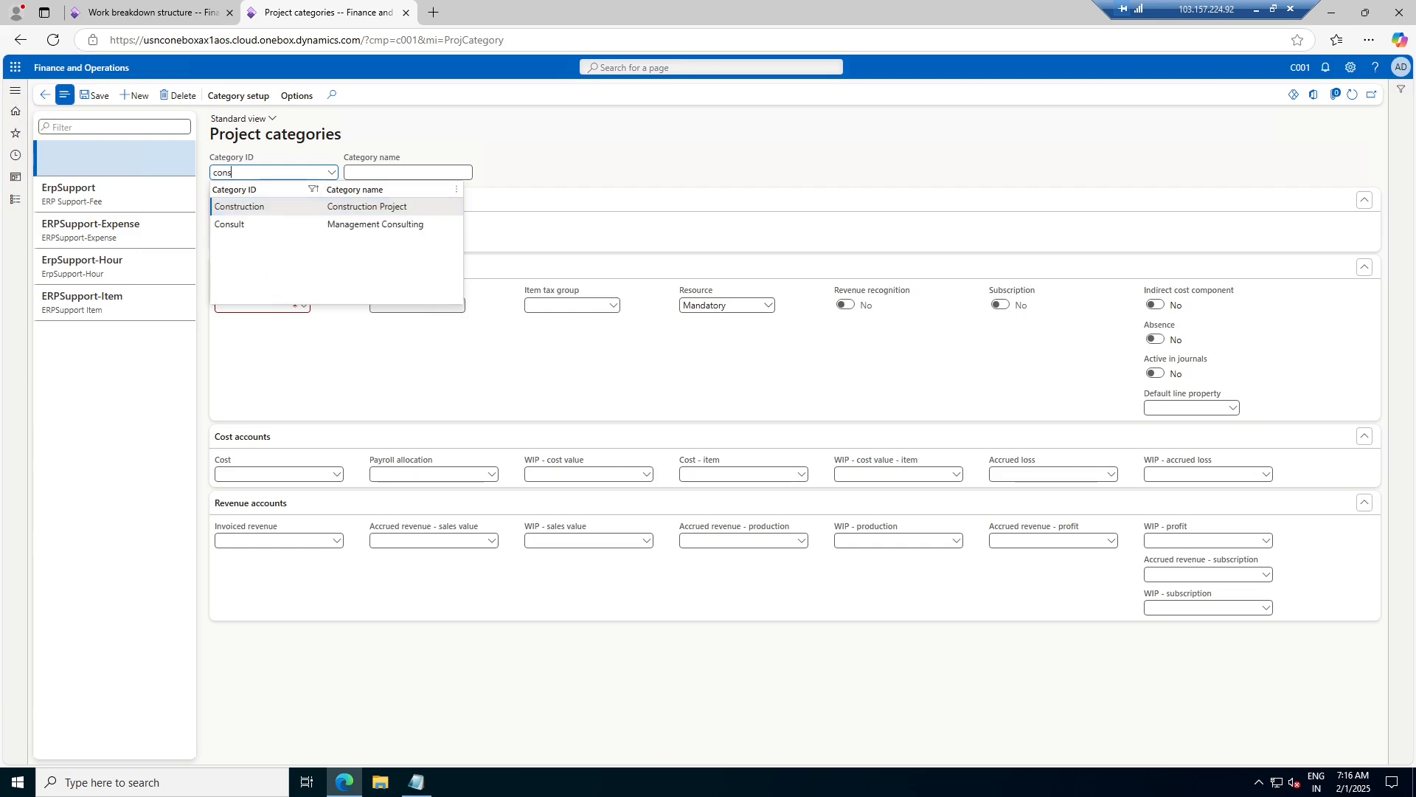
click(273, 206)
click(304, 305)
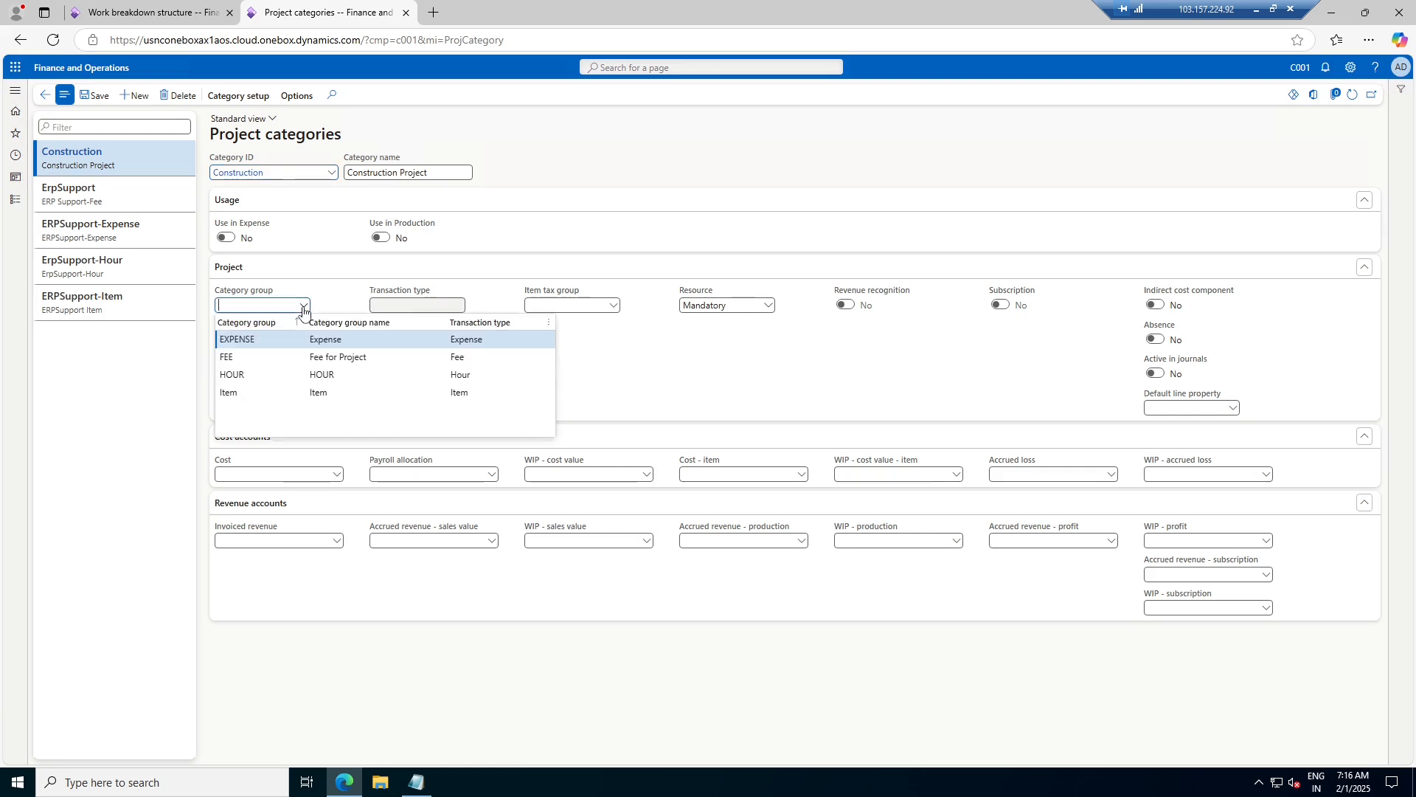
click(278, 173)
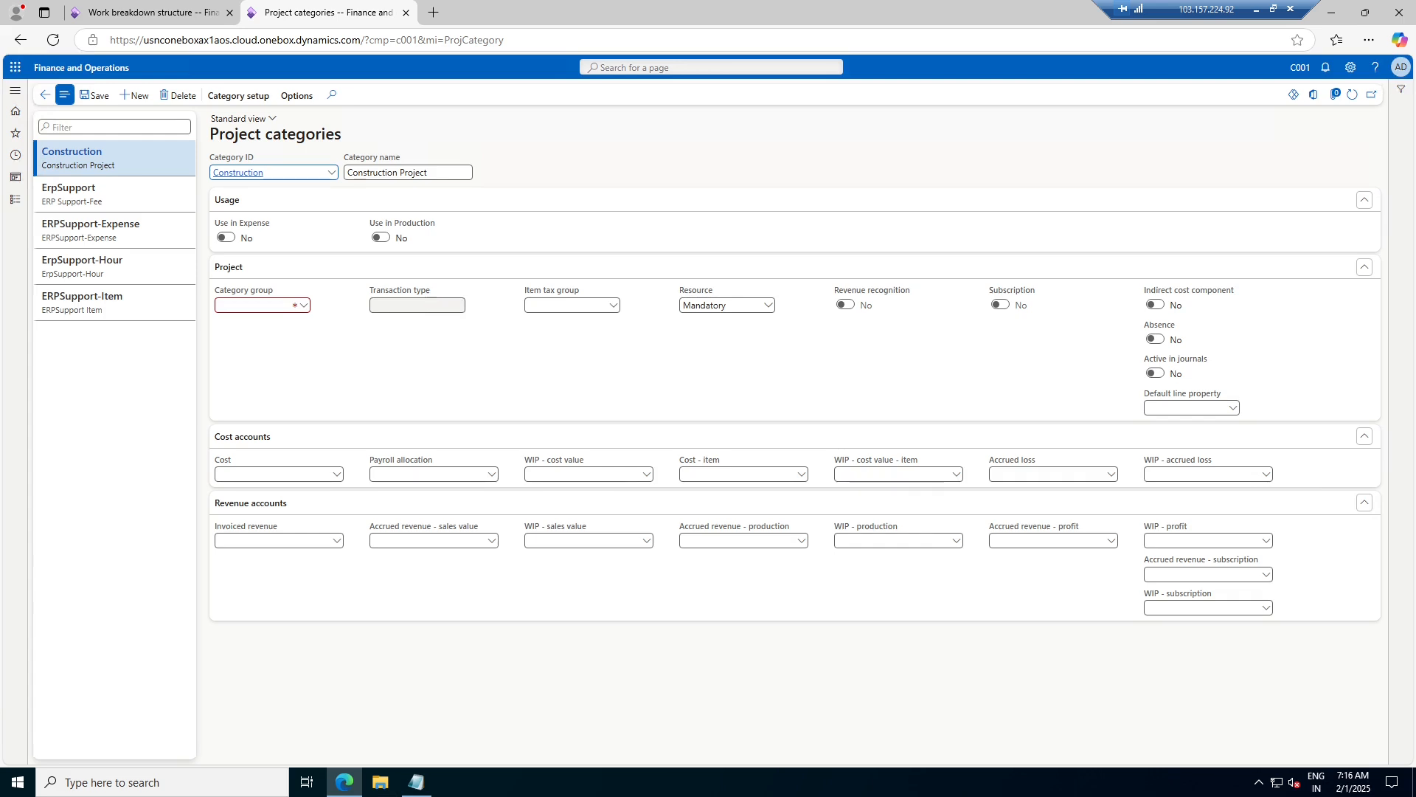
click(304, 308)
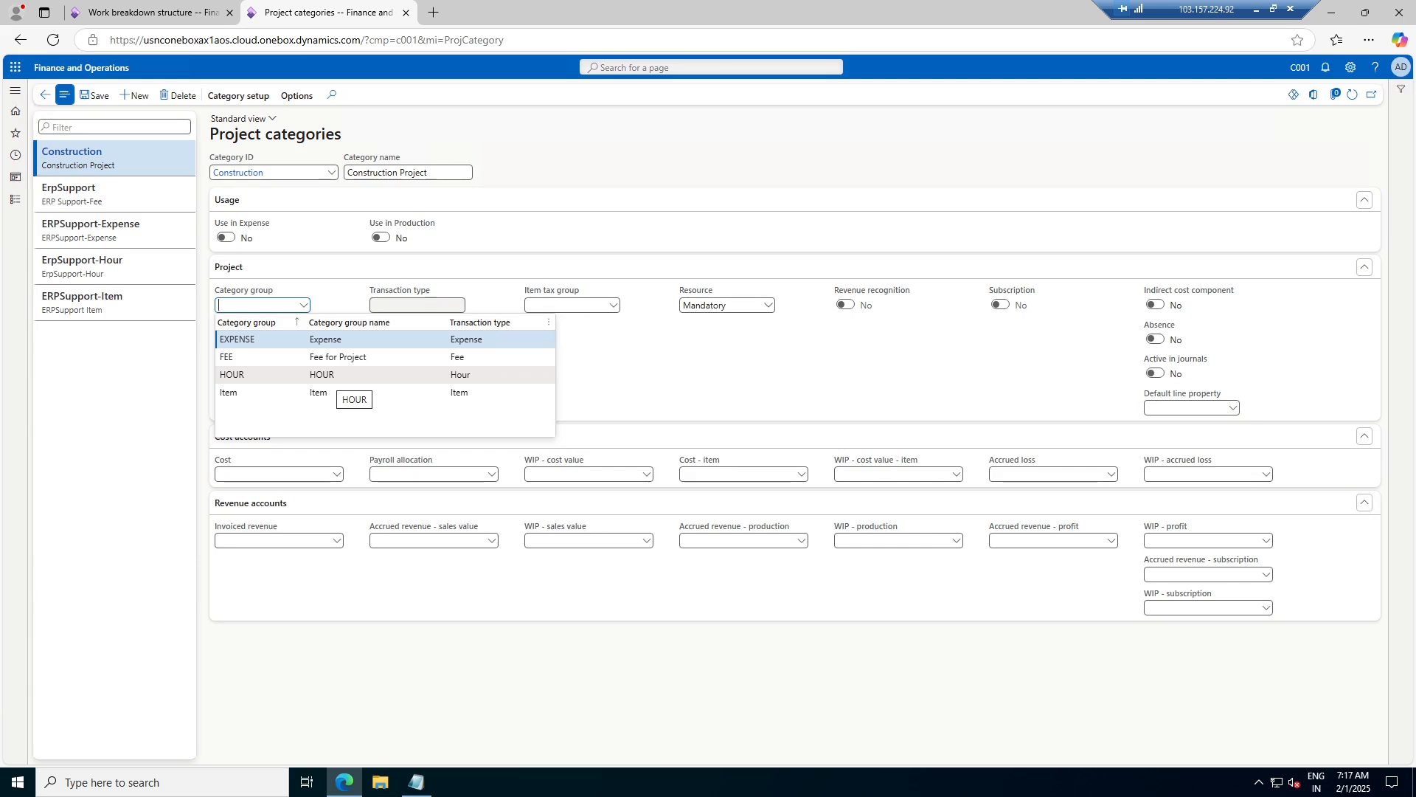
click(330, 378)
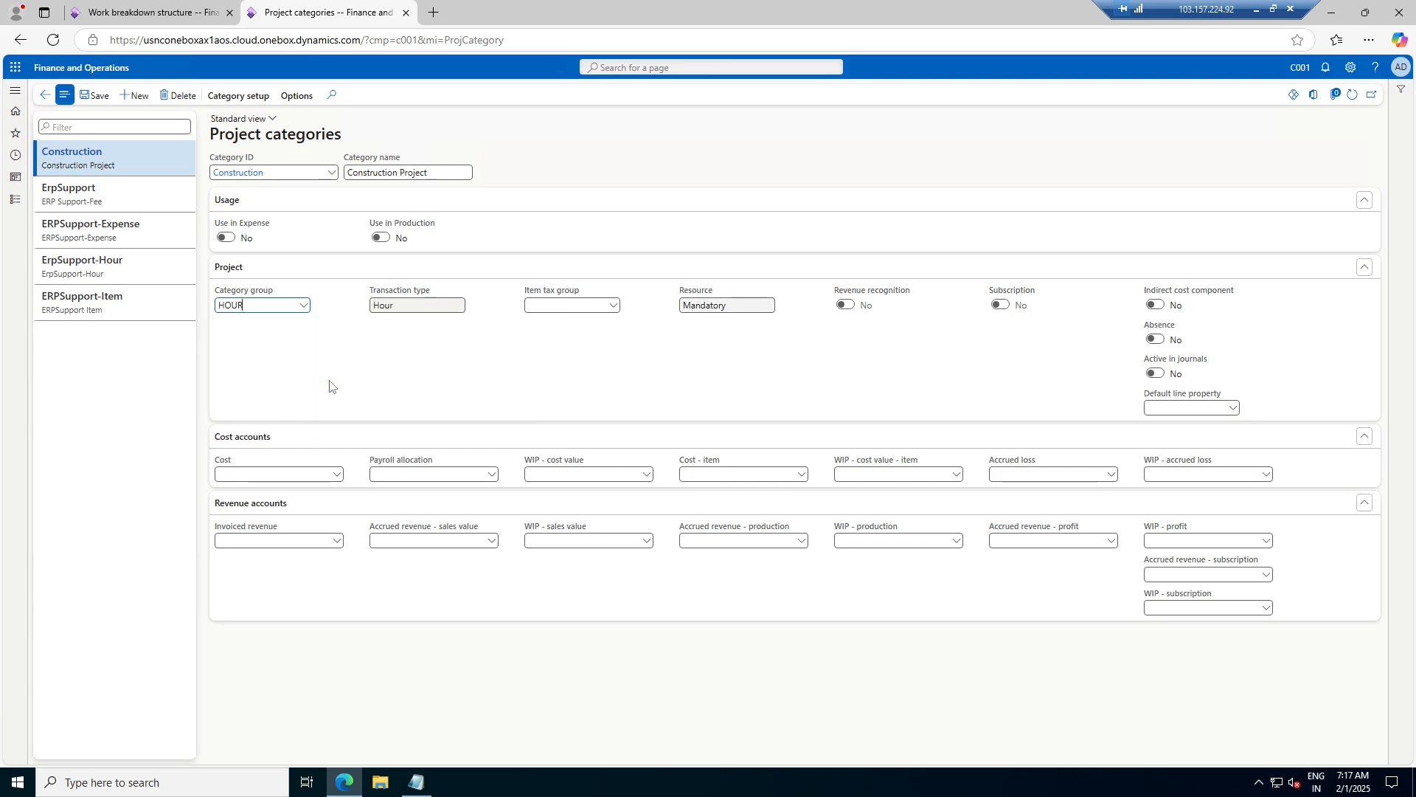
click(94, 92)
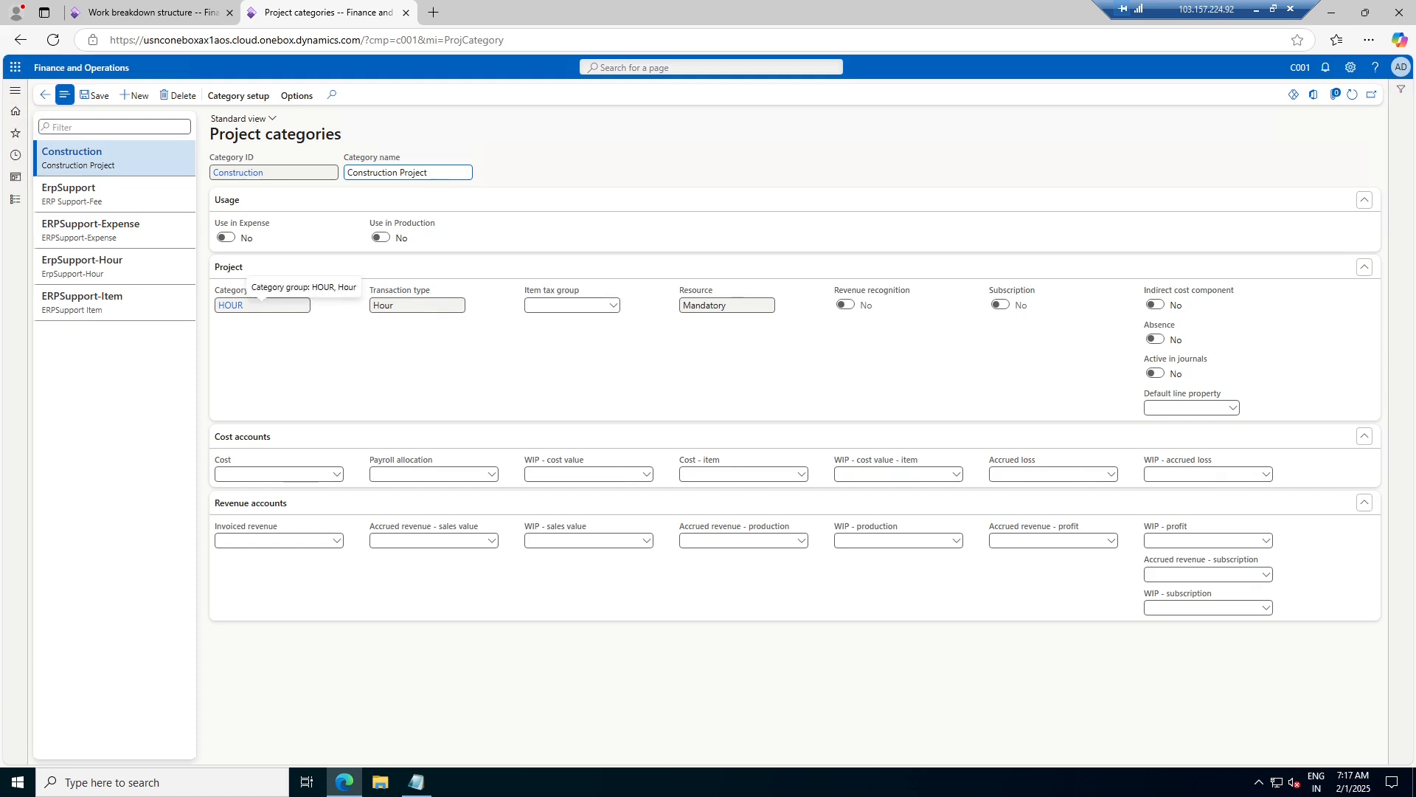
- Rename the project category as "Construction Project - Hours" and return to the WBS template
key(Tab)
click(605, 171)
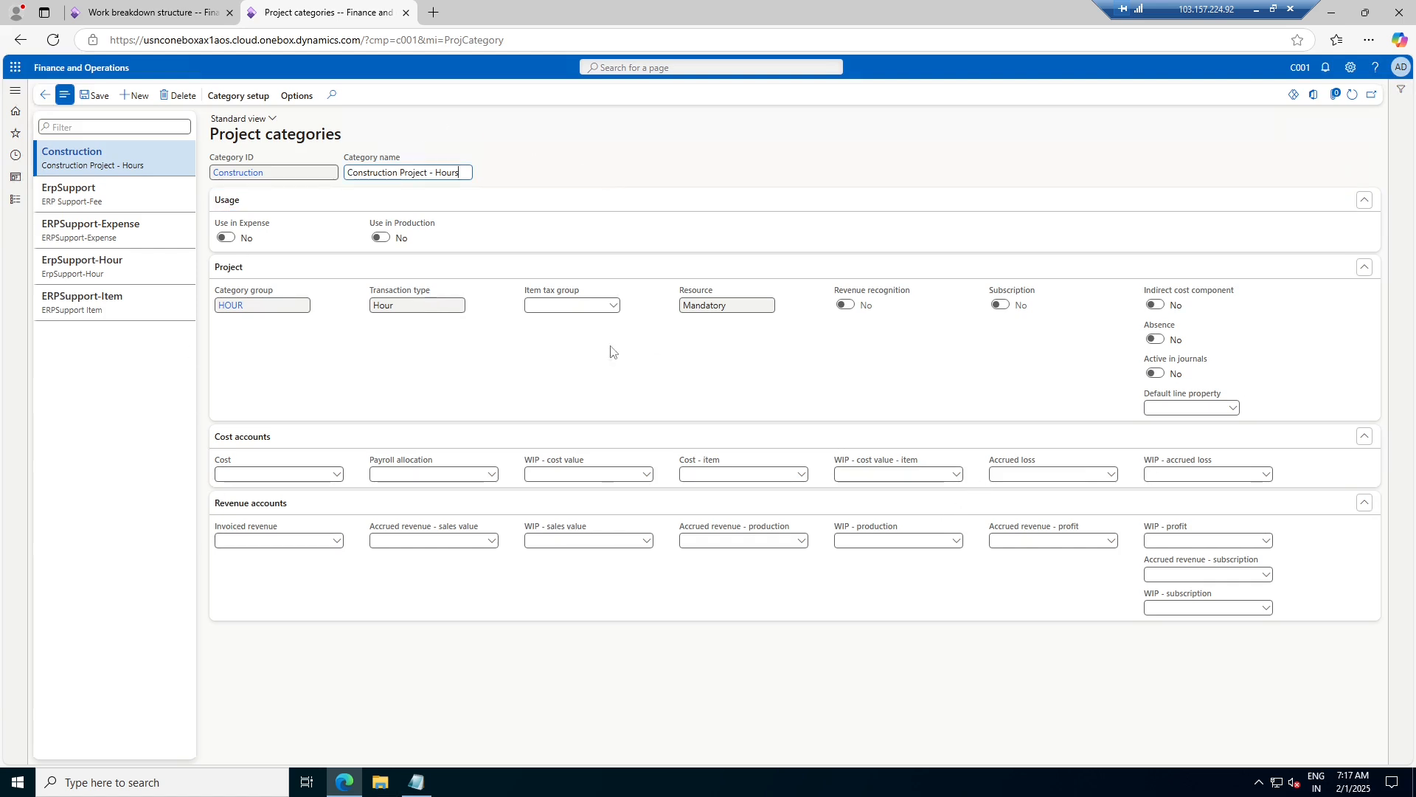
click(45, 96)
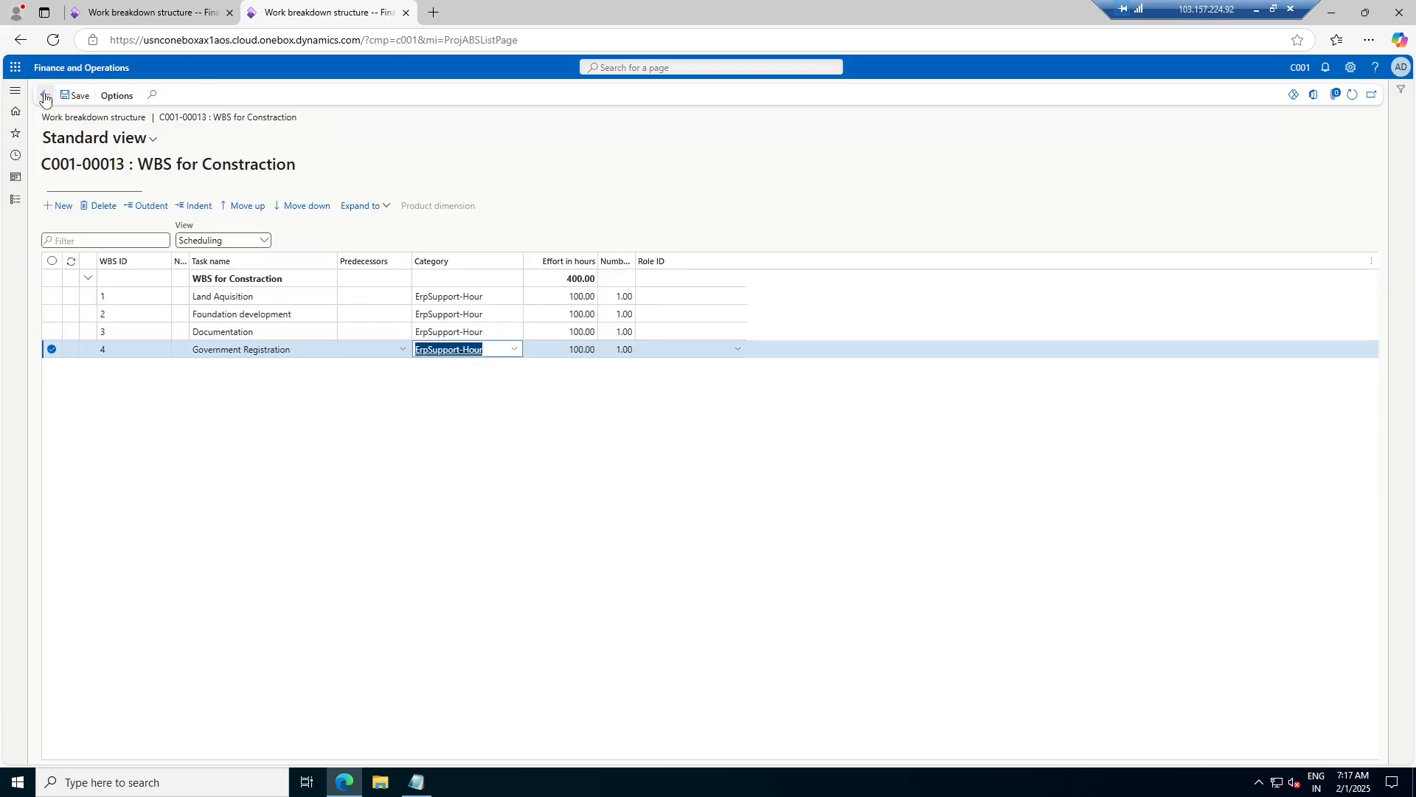
- Change the category of all four tasks in the WBS template to Construction
click(513, 299)
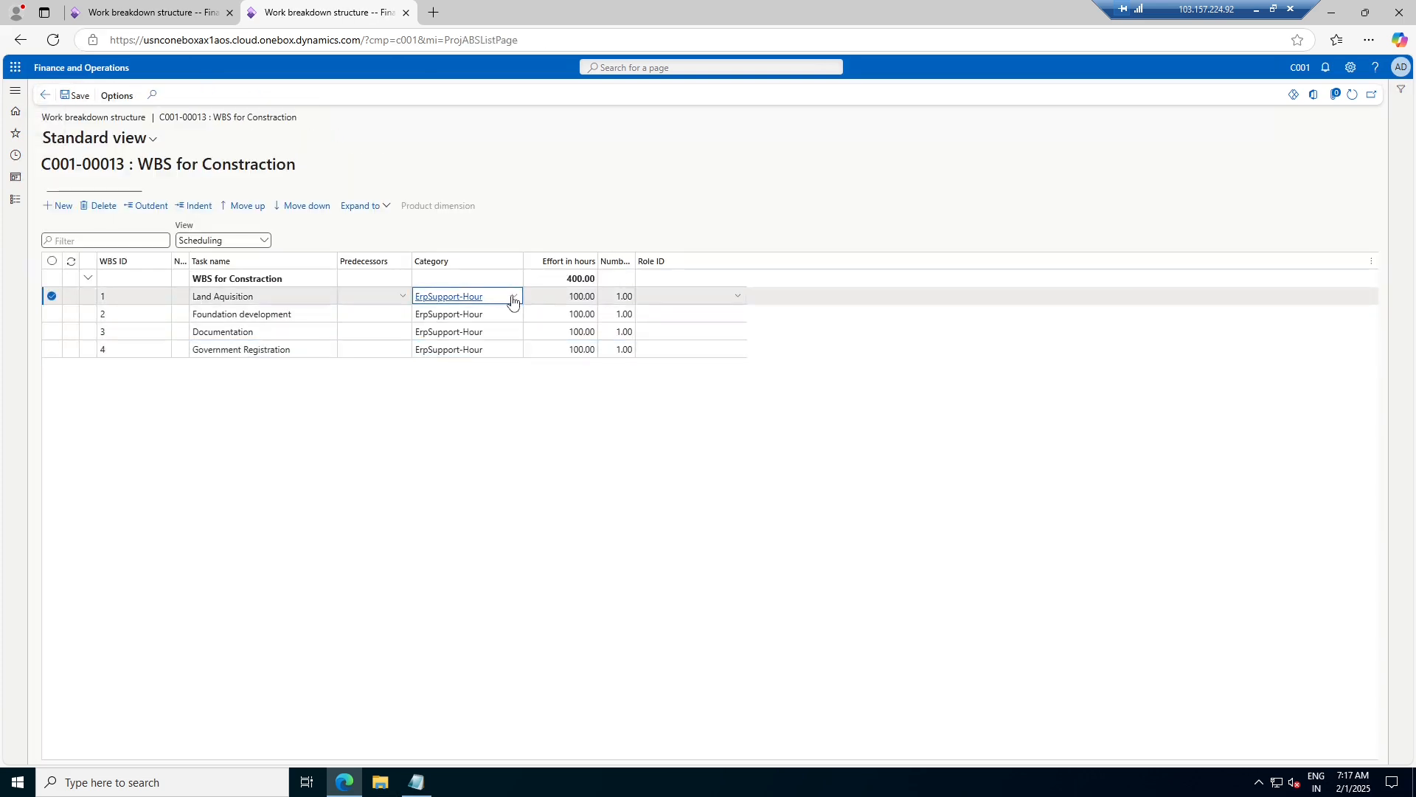
click(513, 298)
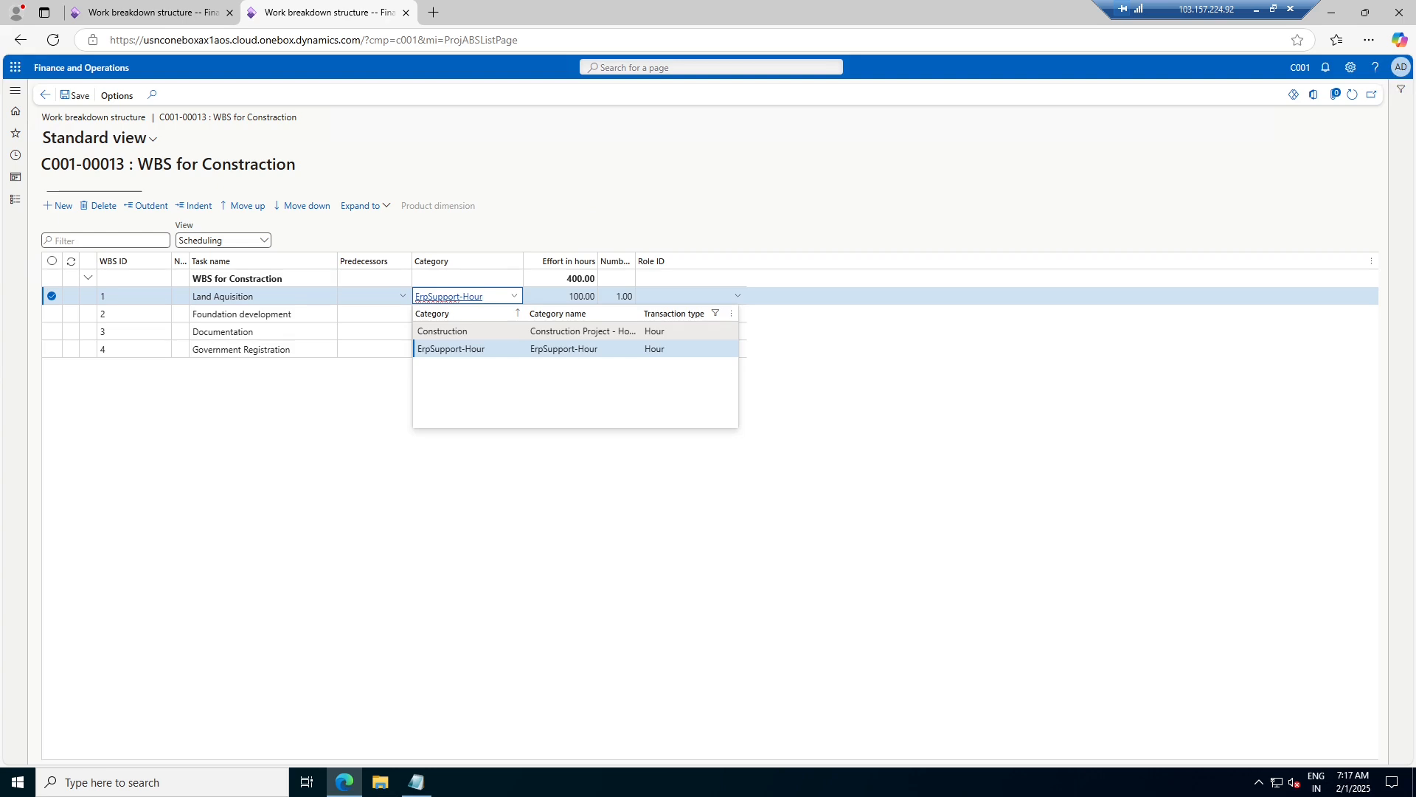
key(Up)
key(Return)
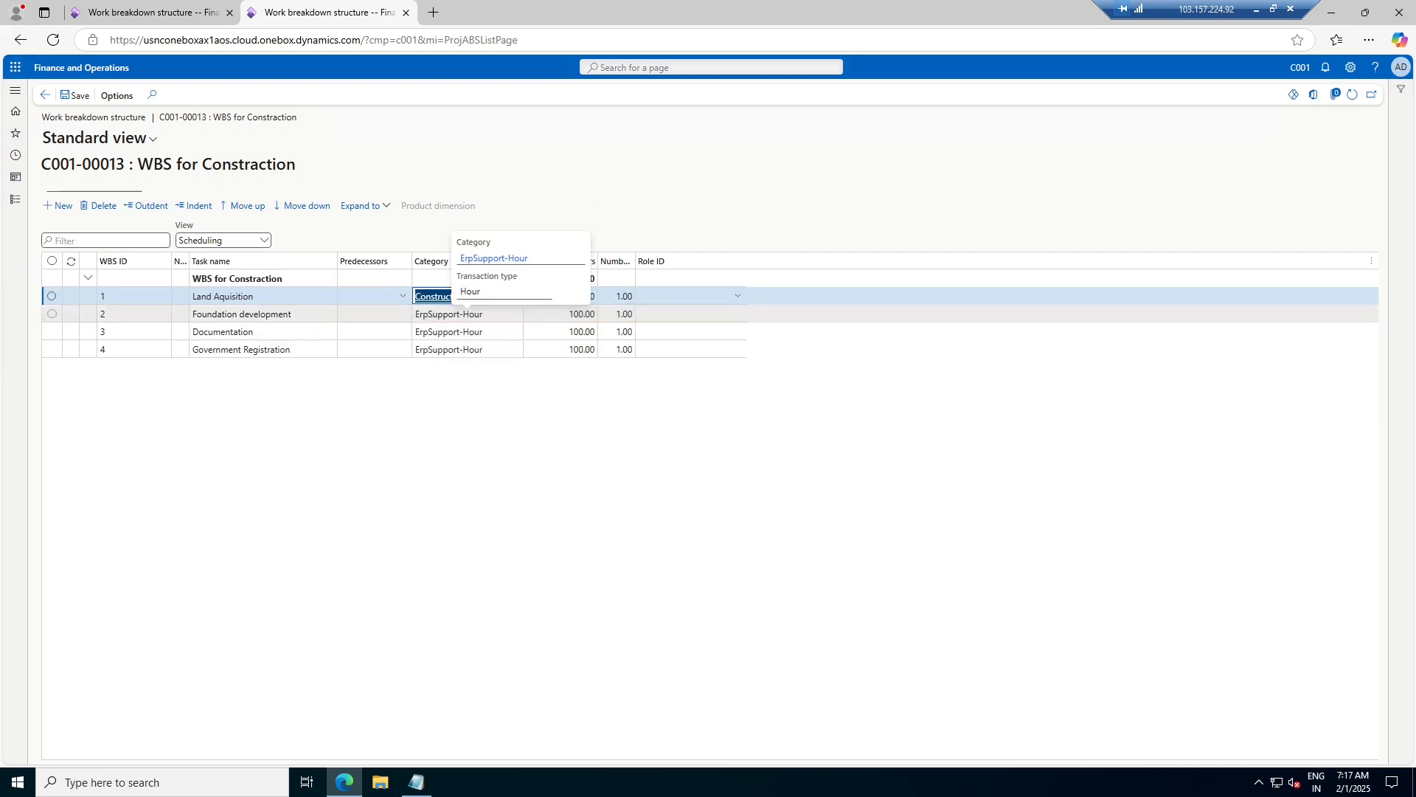
key(Down)
text(Construction)
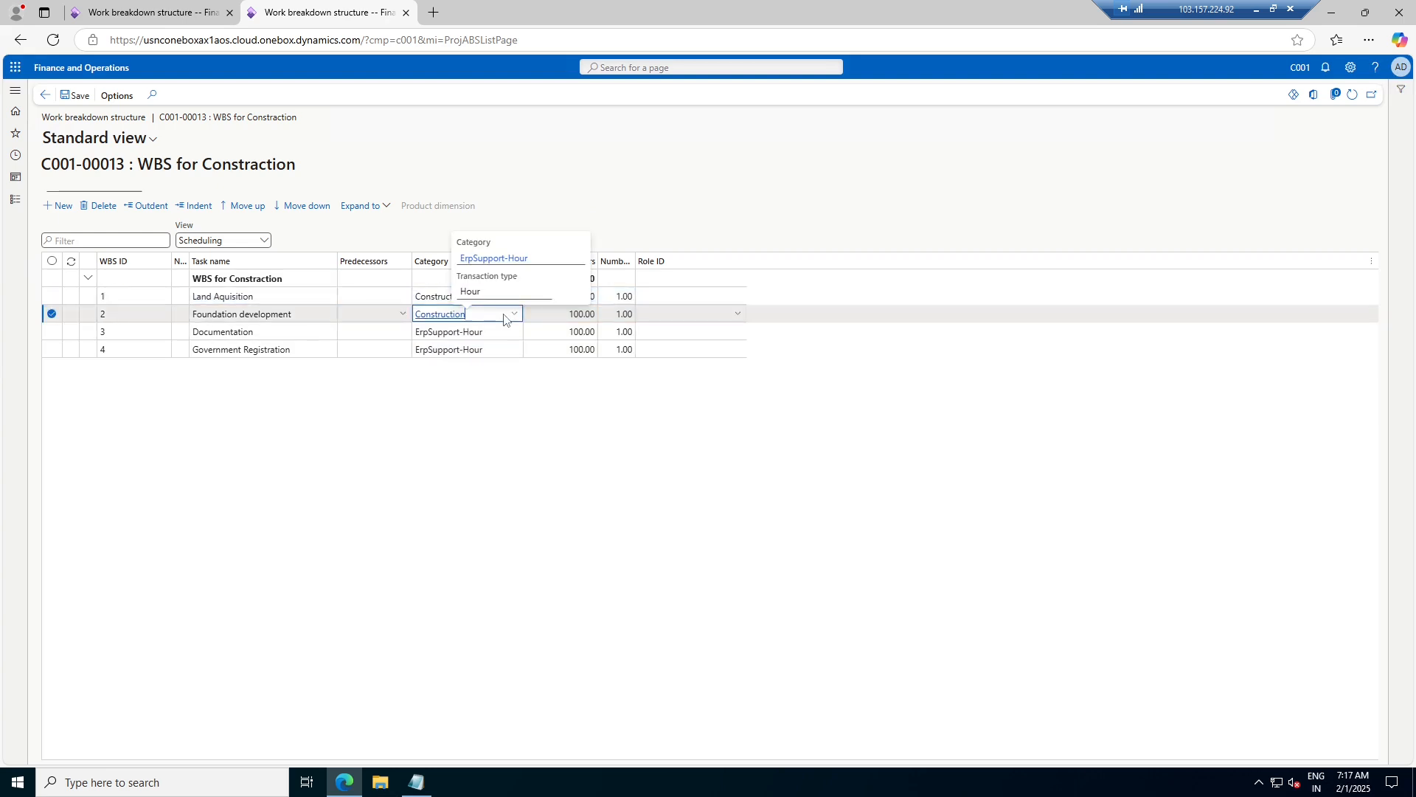
key(Down)
text(Construction)
key(Down)
text(Construction)
key(Tab)
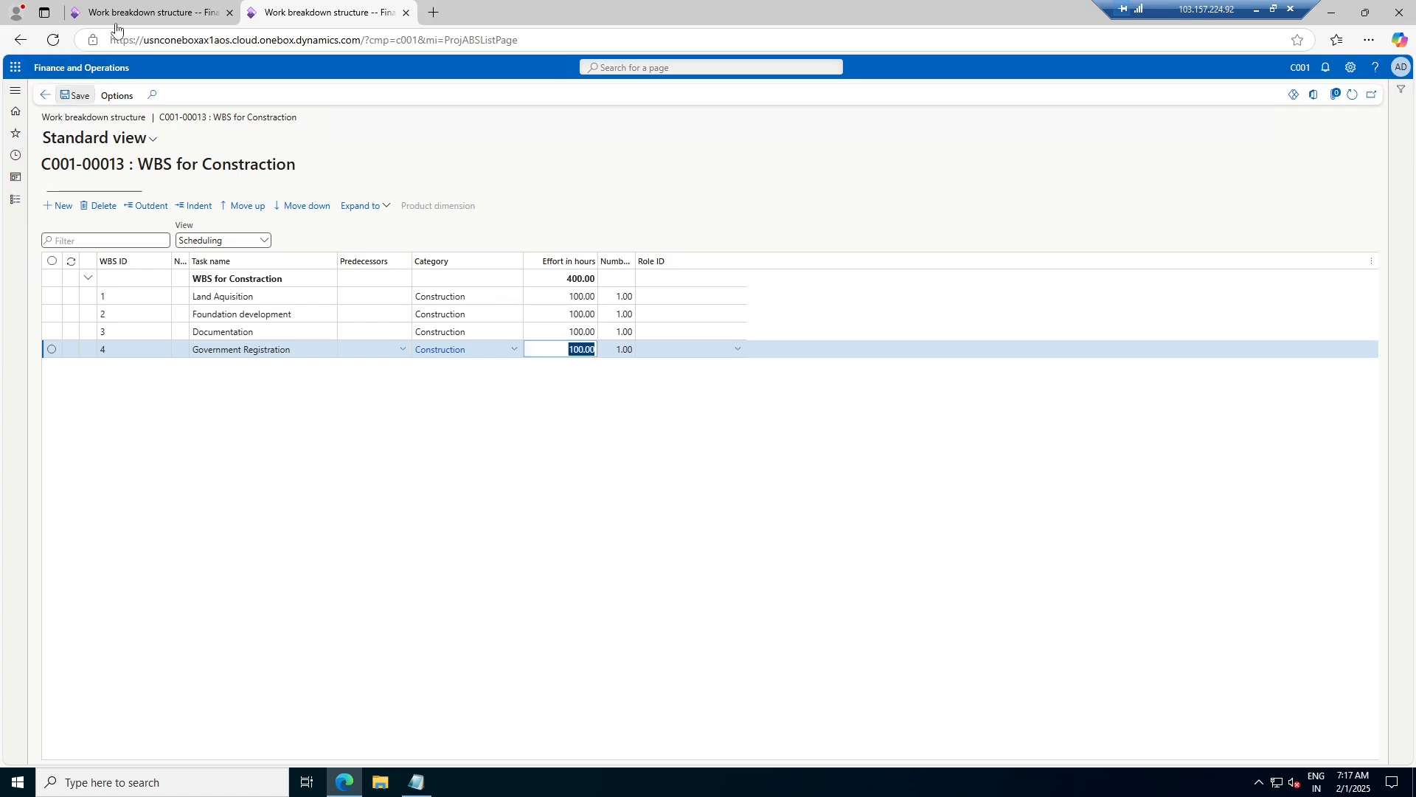
- Copy the "WBS for Constraction" template into the quotation's work breakdown structure, applying the customer's rate card, and expand the imported tasks
click(142, 8)
click(1311, 155)
click(1311, 155)
click(1160, 191)
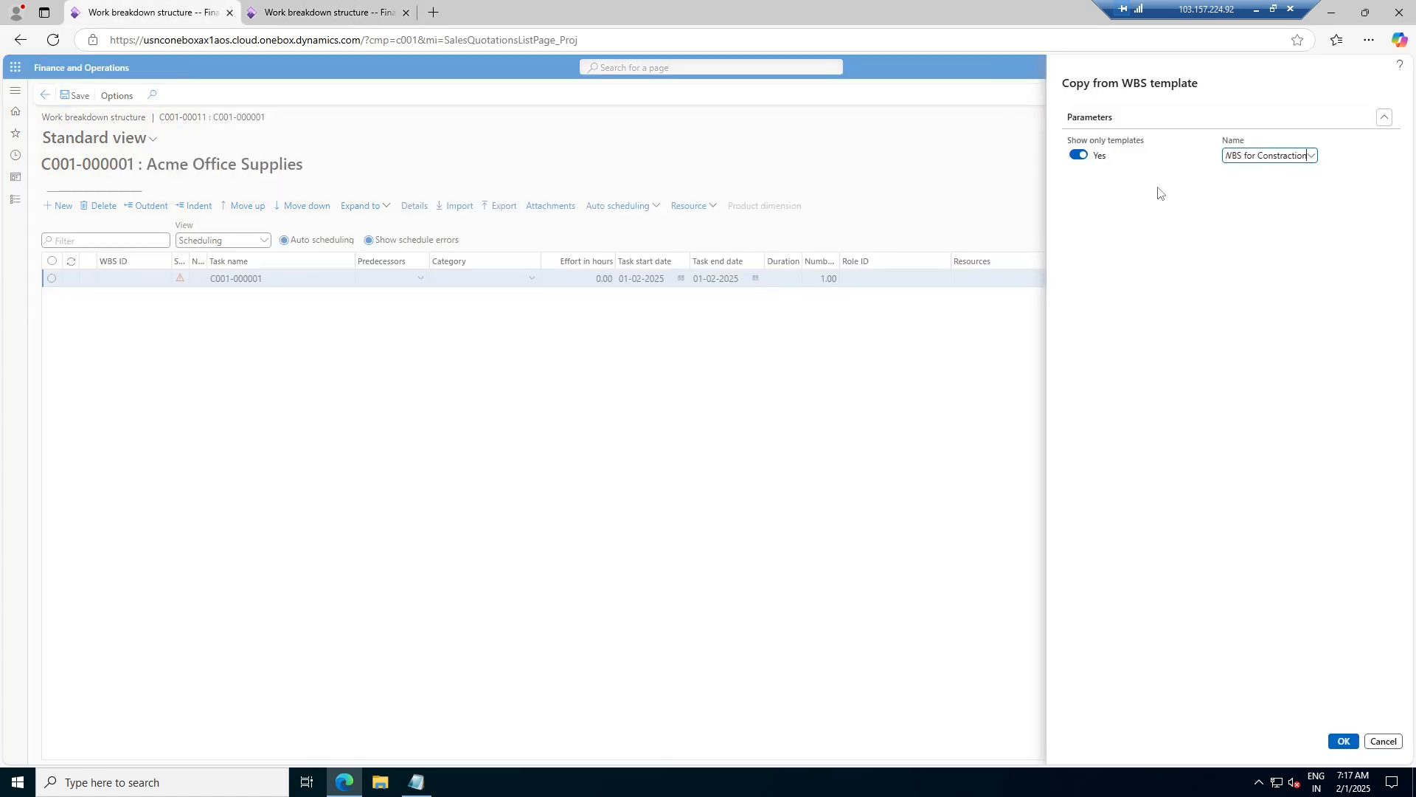
click(1344, 741)
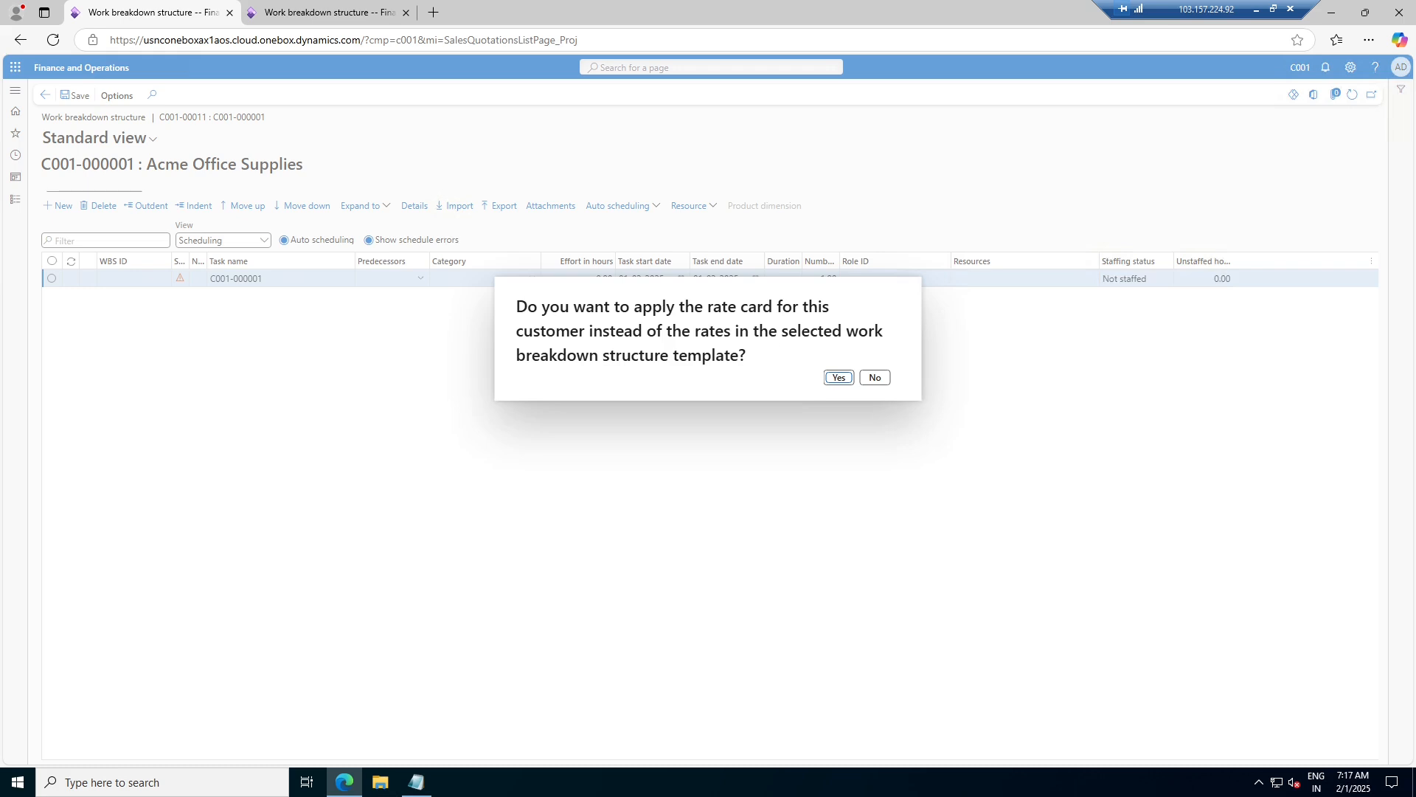
click(841, 378)
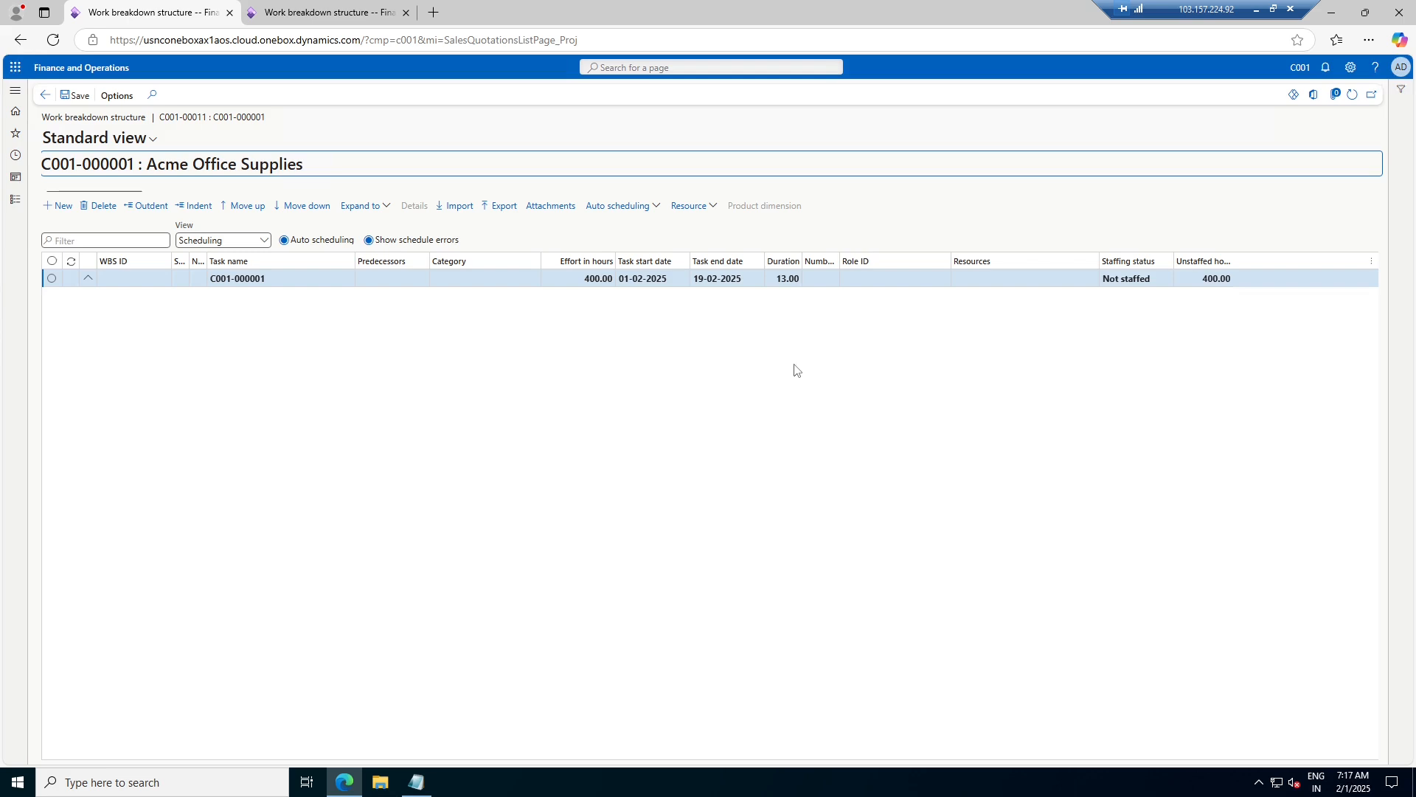
click(89, 279)
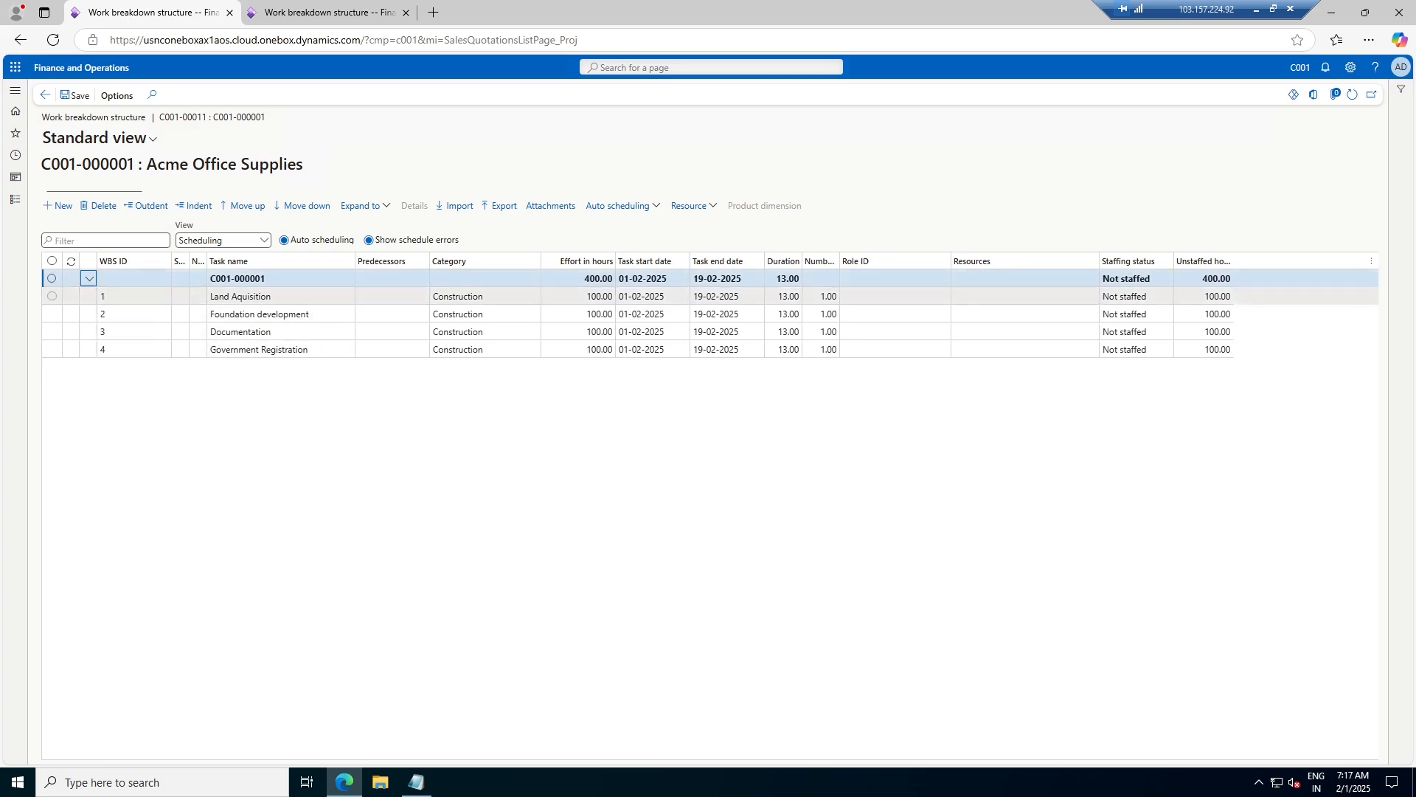
- Set the start date of the Foundation development task to 20-02-2025
click(679, 315)
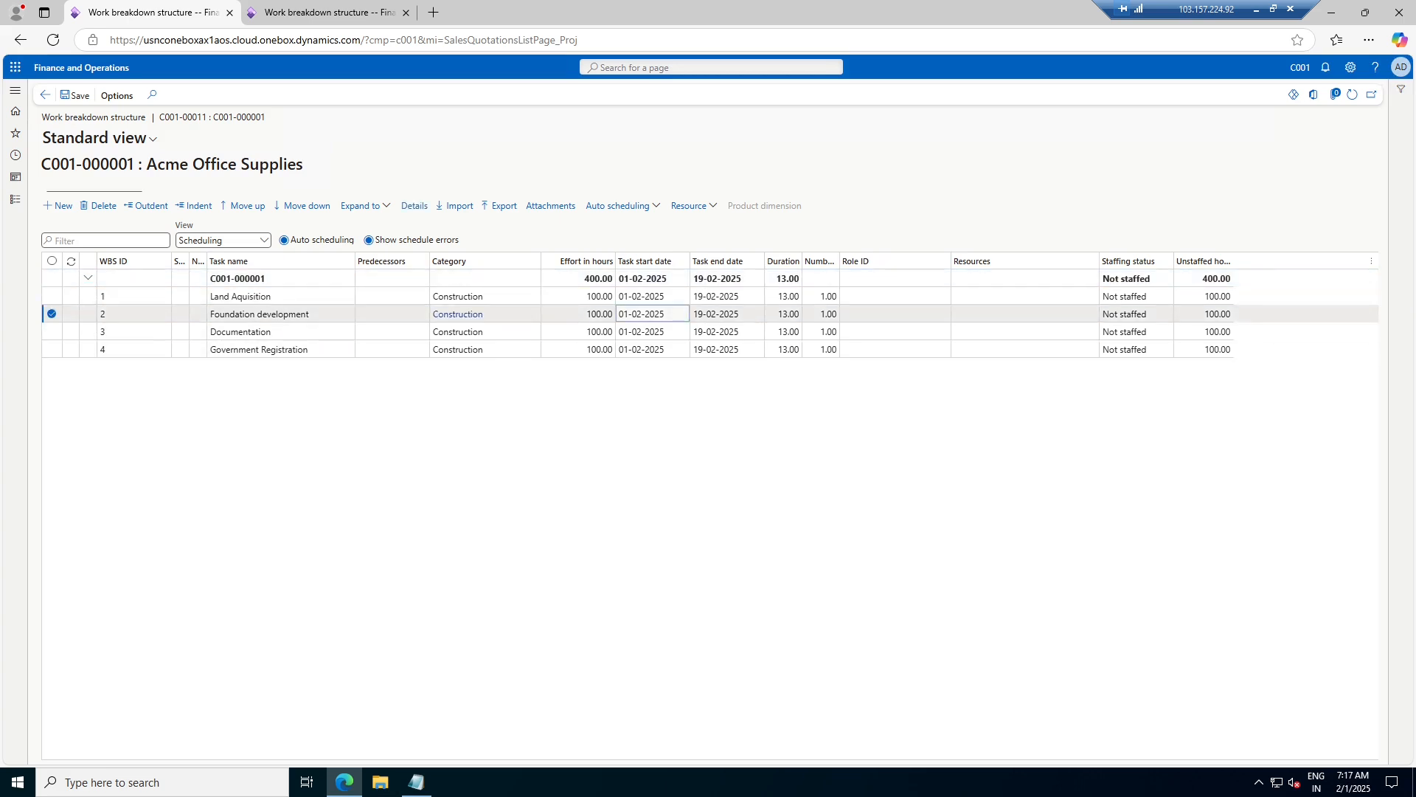
click(681, 314)
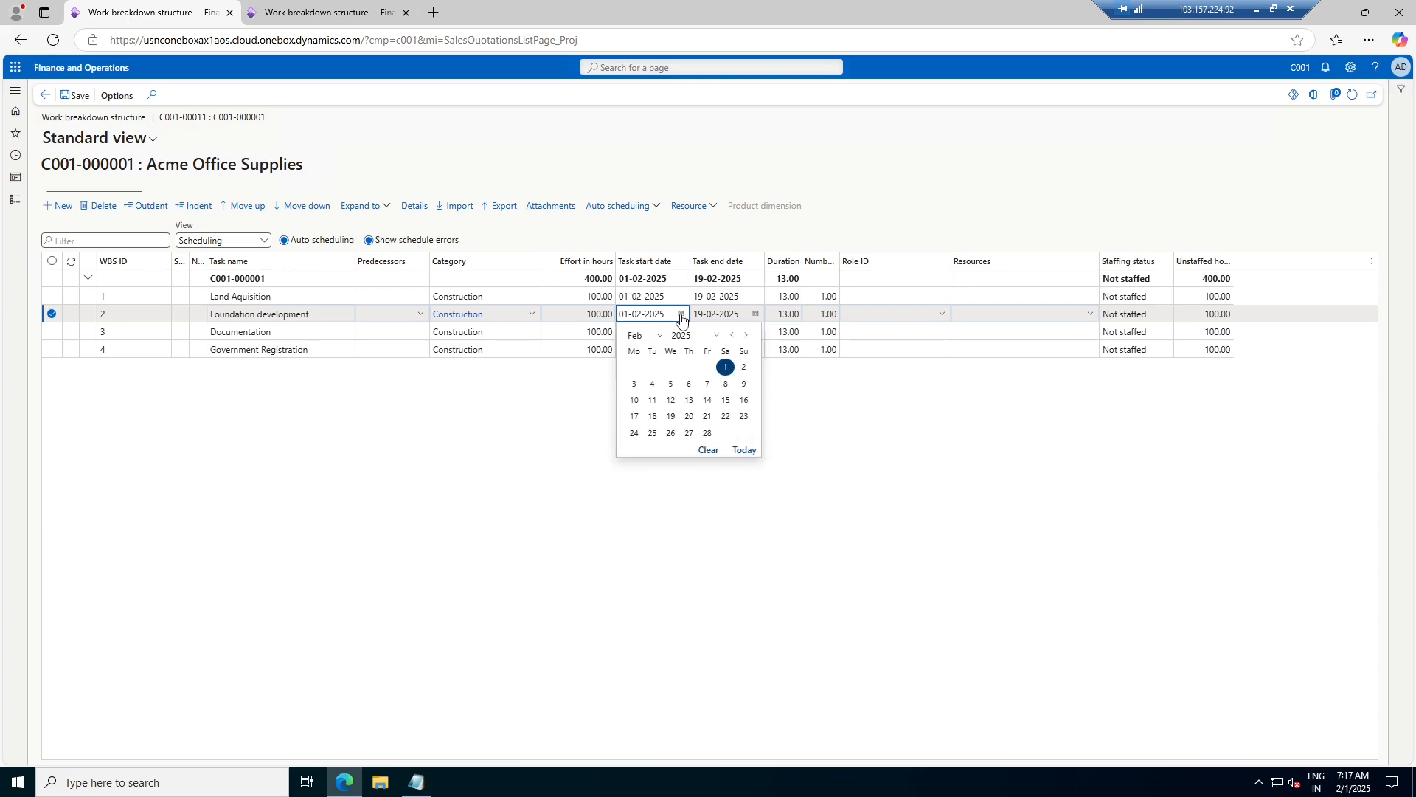
click(747, 335)
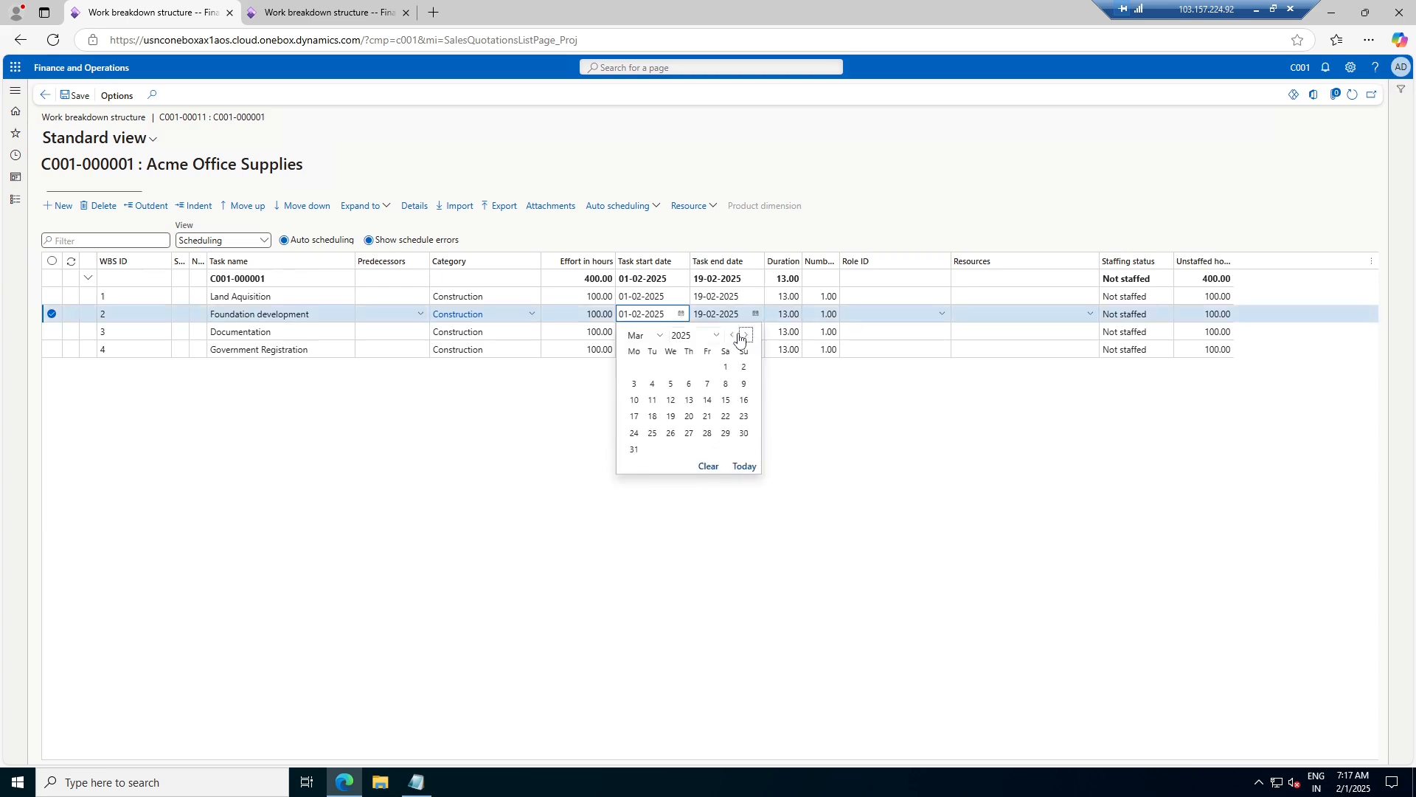
click(732, 337)
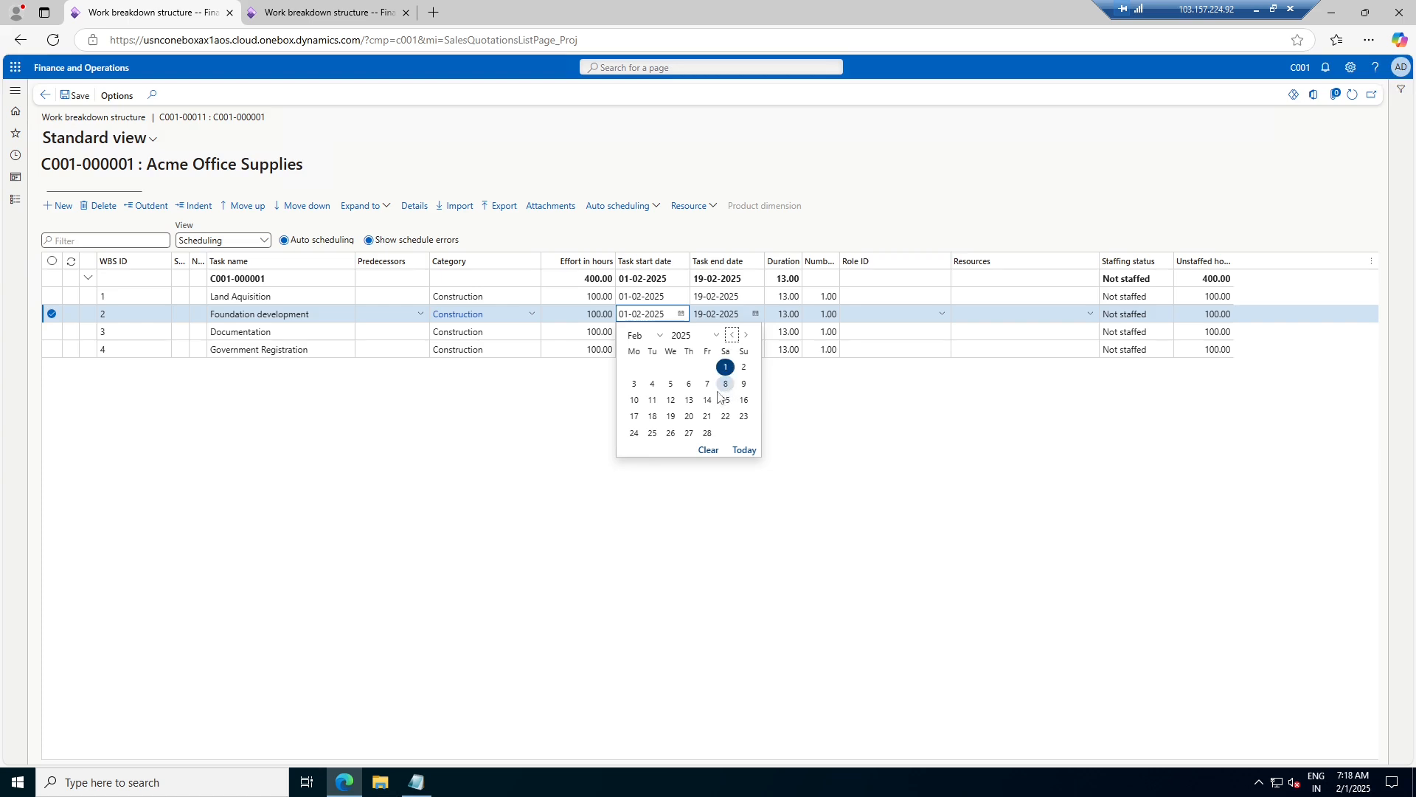
click(689, 416)
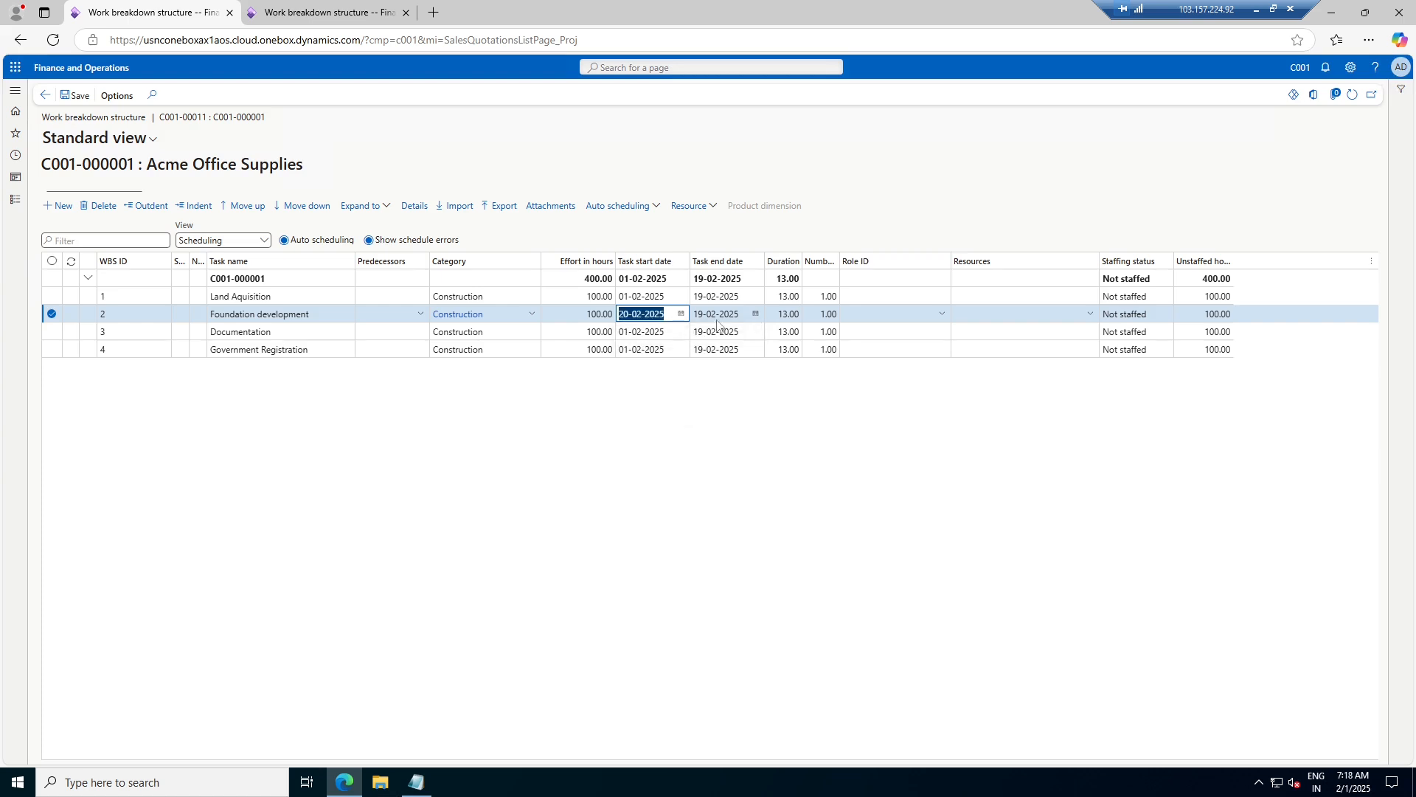
click(756, 315)
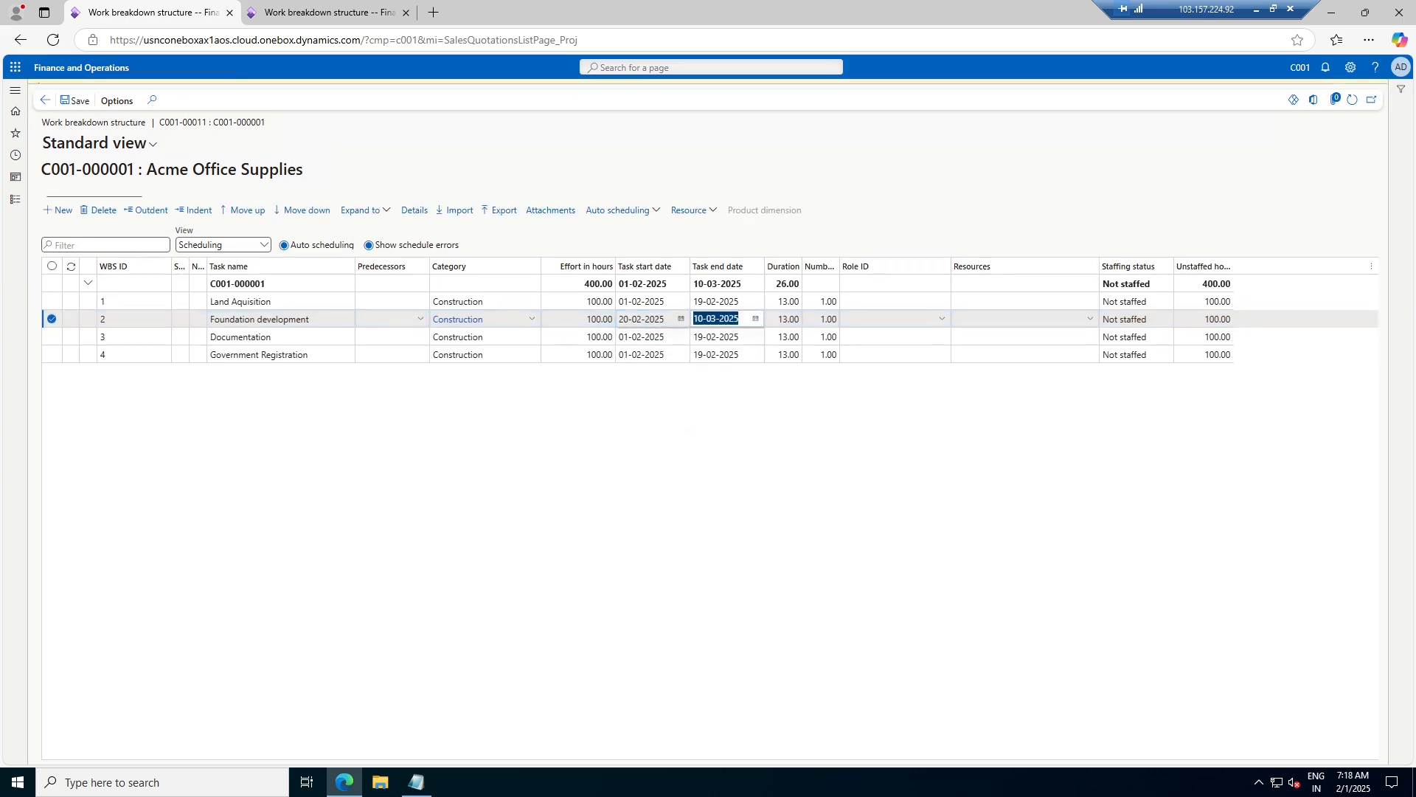
- Set the start date of the Documentation task to 11-03-2025
click(835, 201)
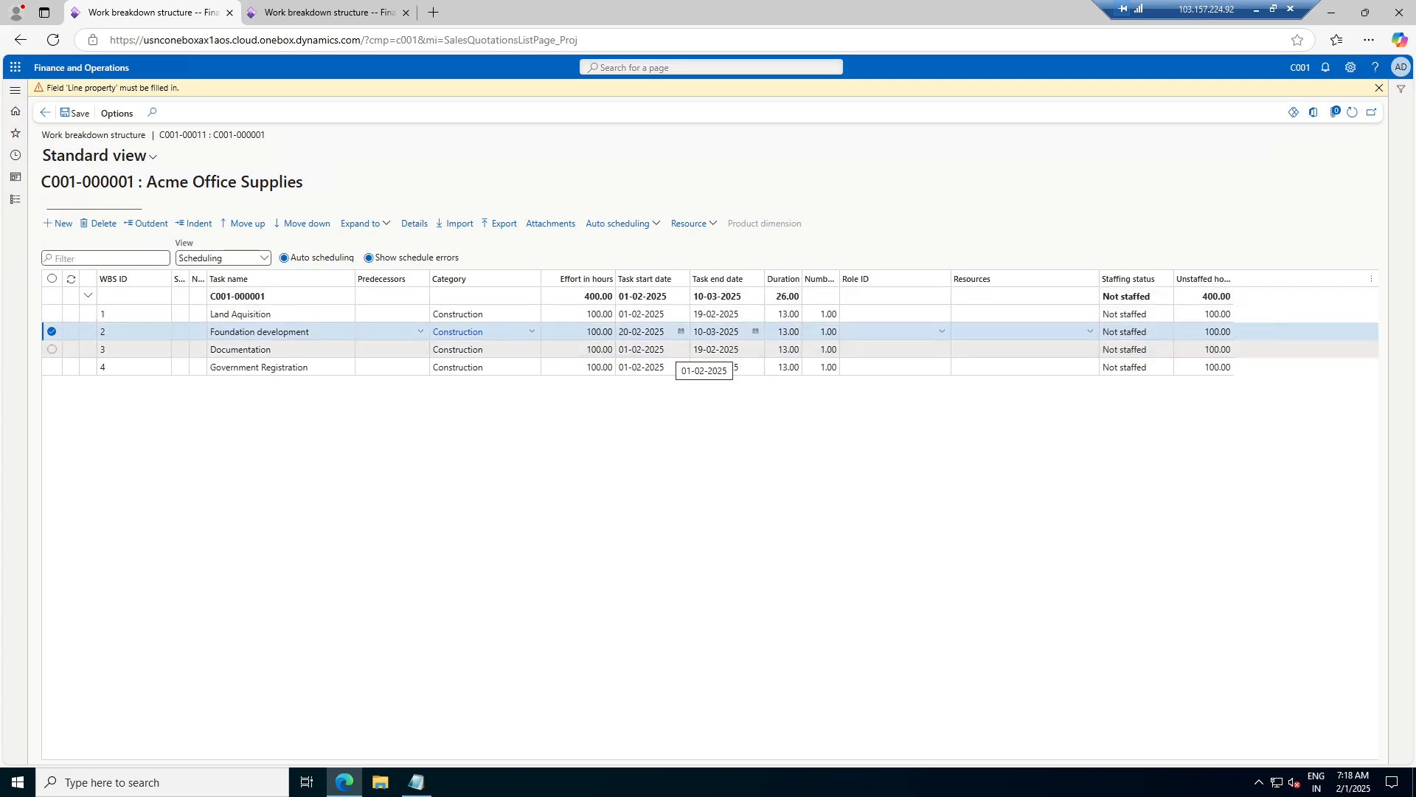
click(667, 349)
click(656, 349)
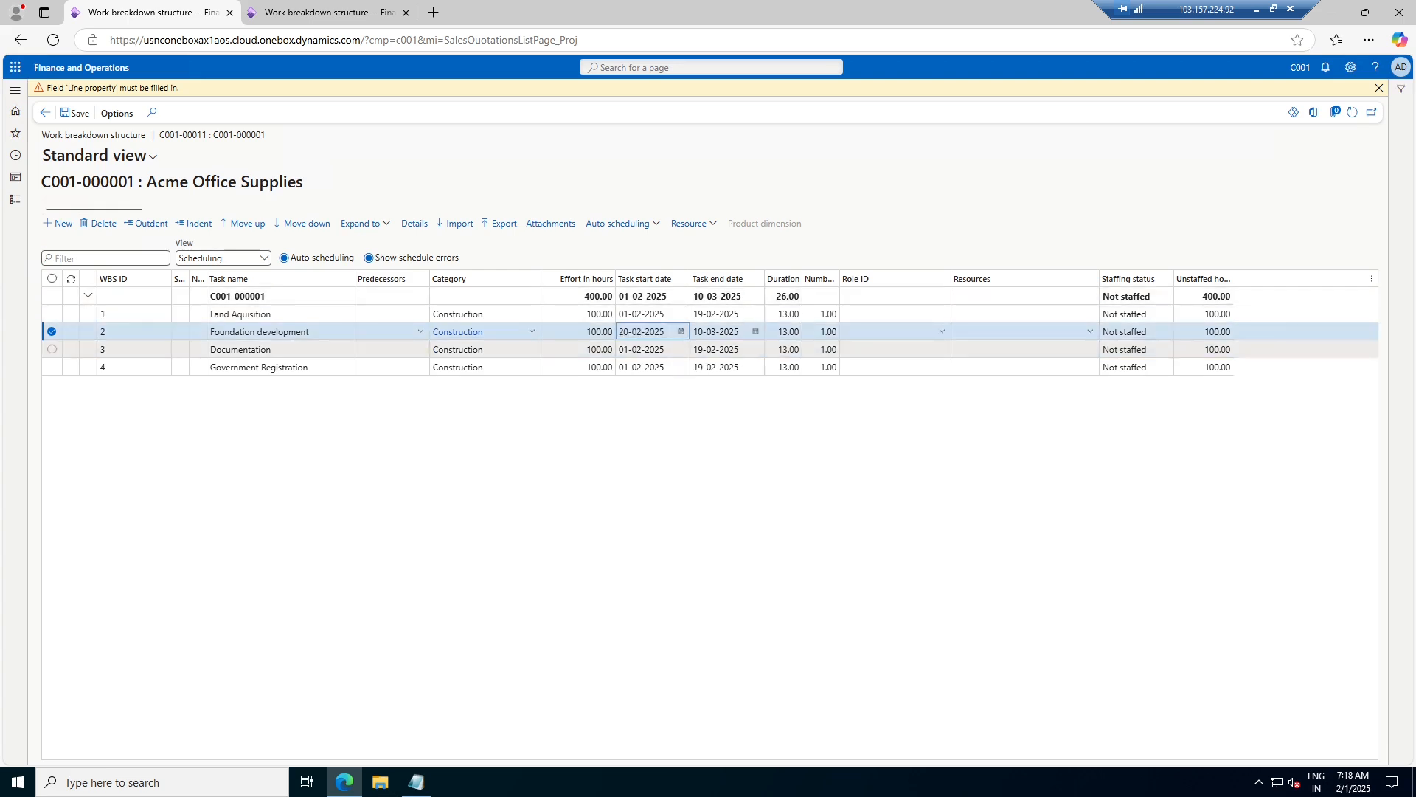
click(680, 349)
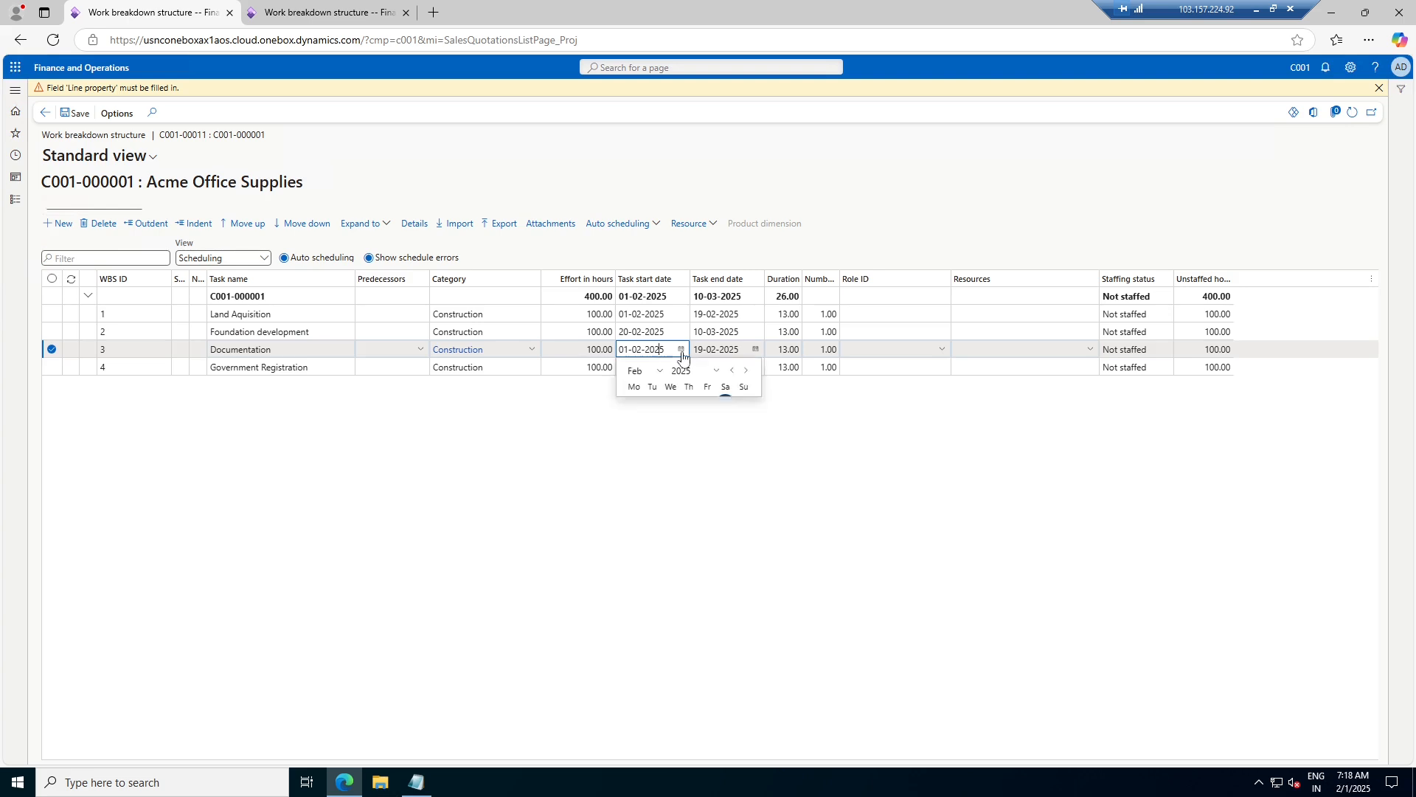
click(745, 371)
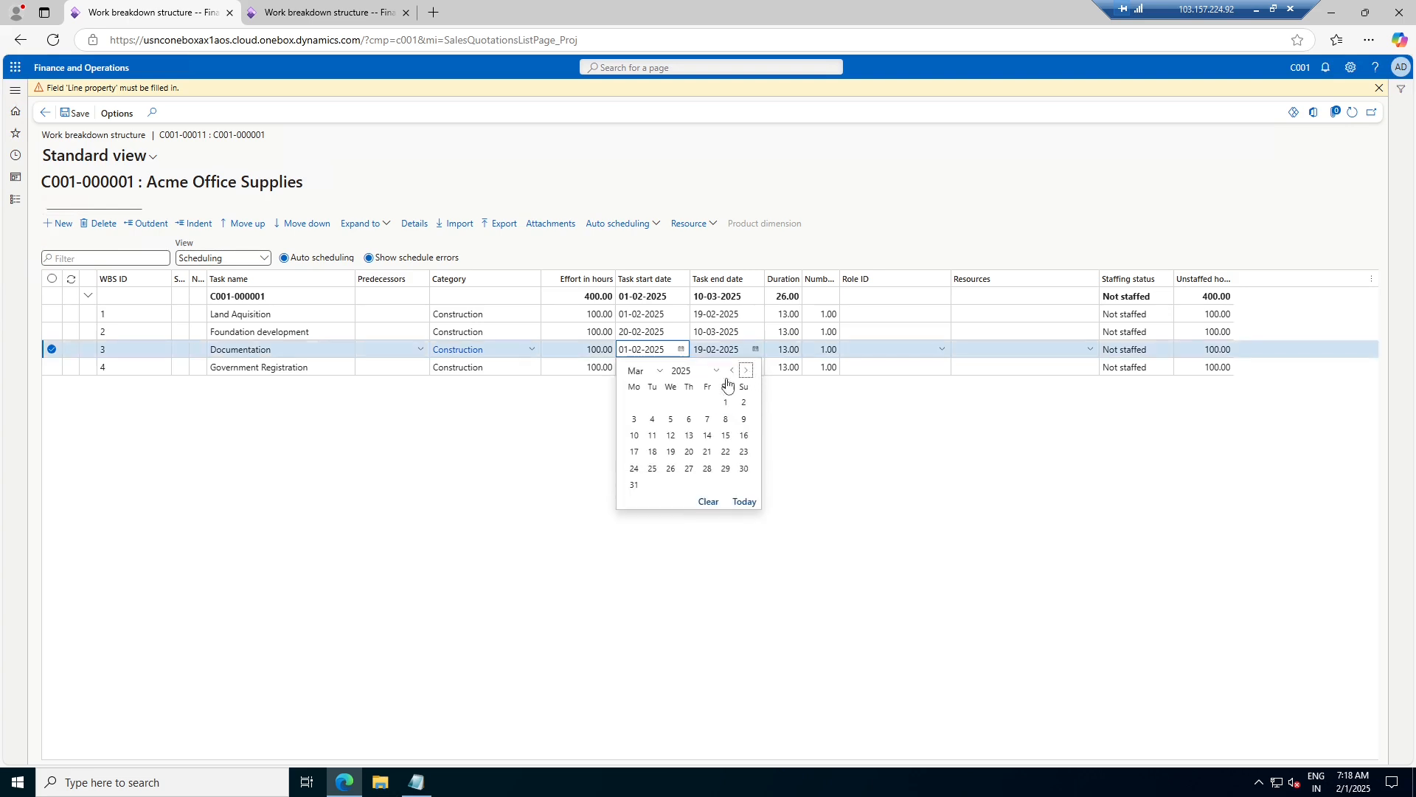
click(652, 435)
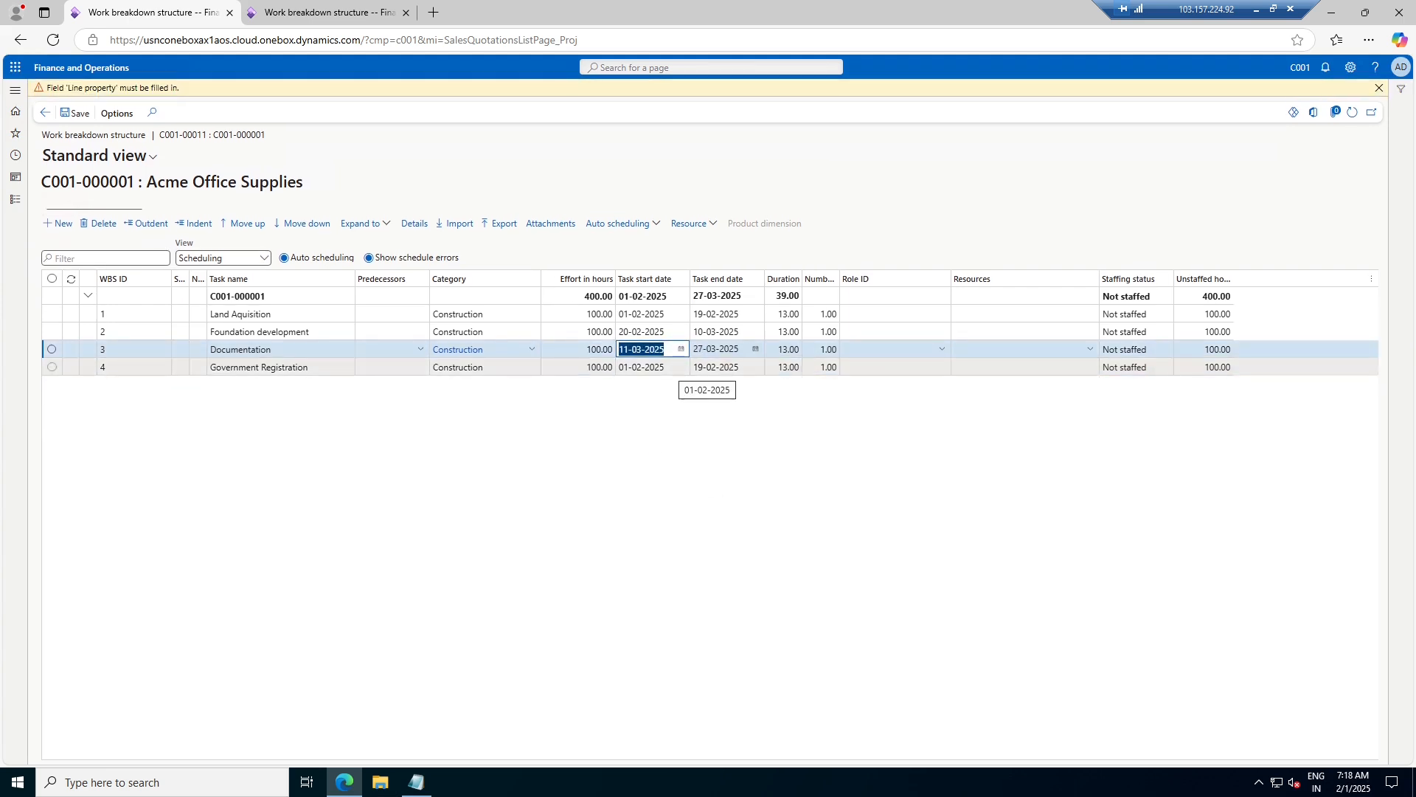
- Set the start date of the Government Registration task to 28-03-2025
click(659, 366)
click(681, 367)
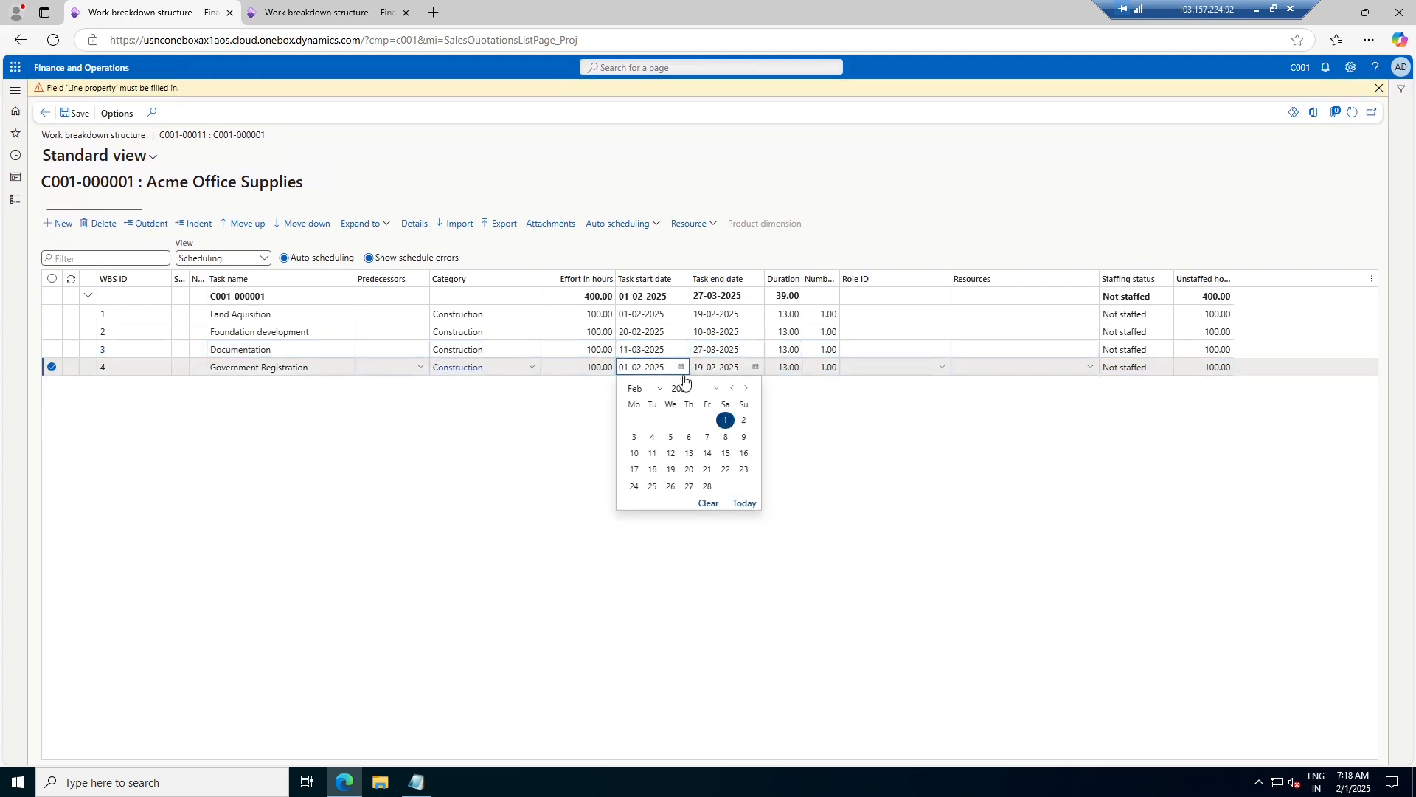
click(745, 389)
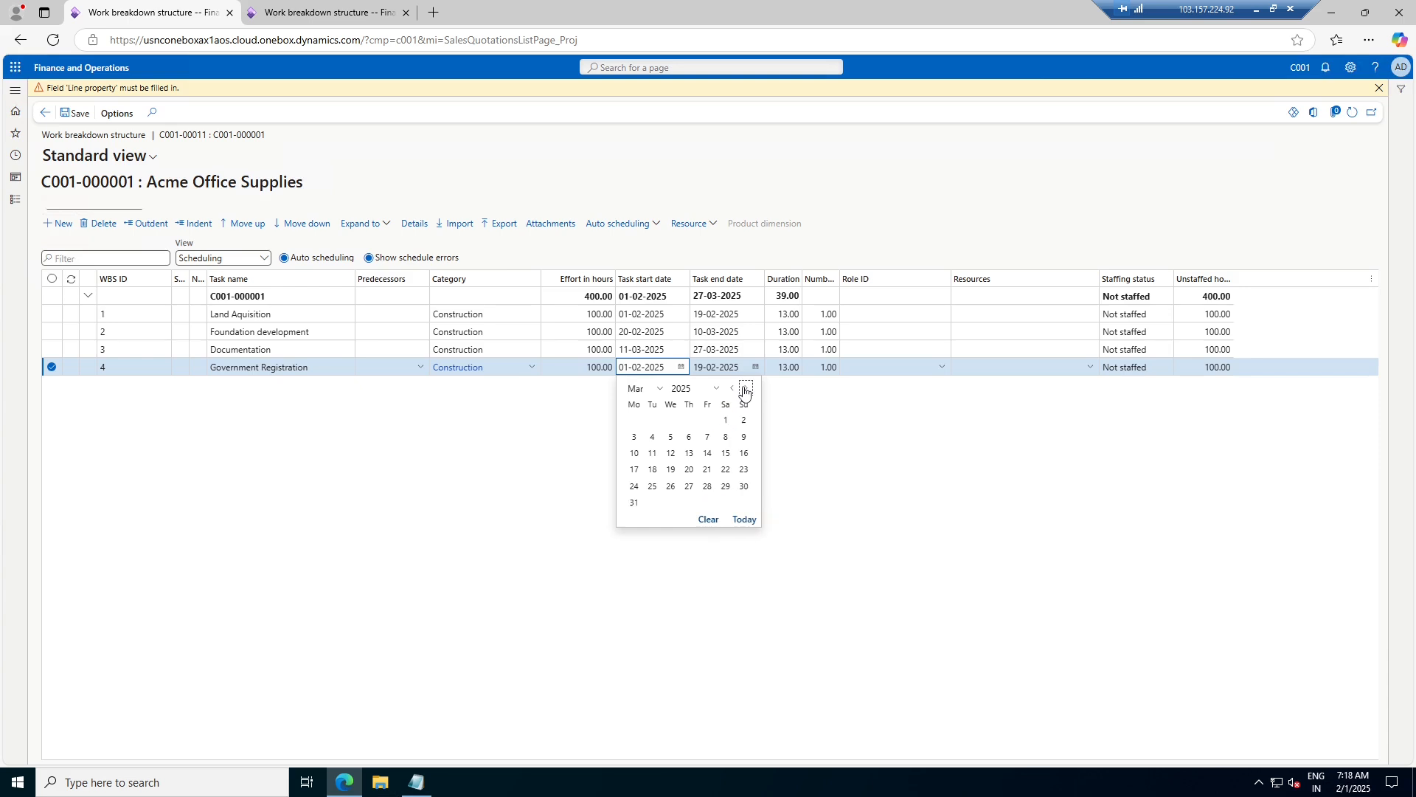
click(709, 487)
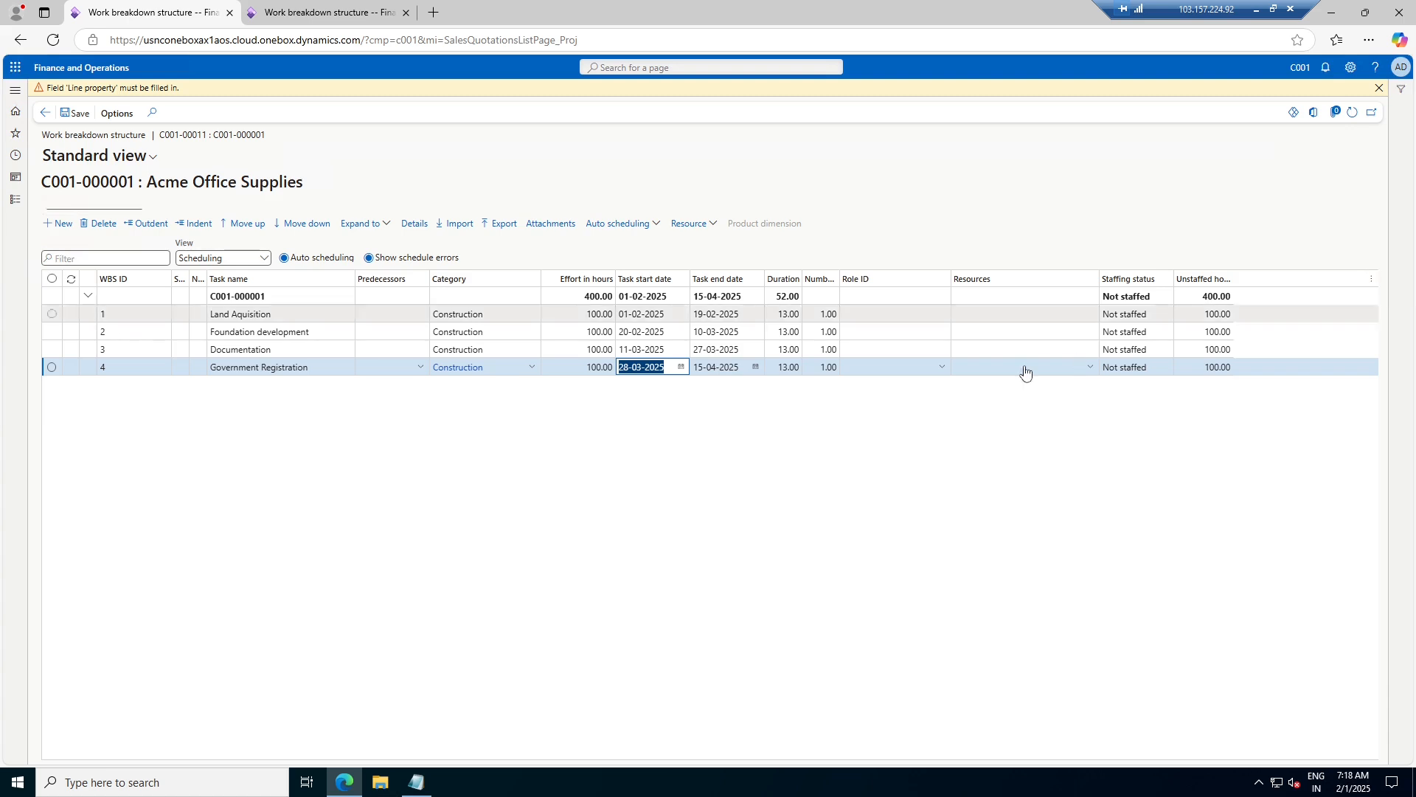
- Add the Line property column to the work breakdown structure grid, filtering the available fields by "line"
right_click(1301, 280)
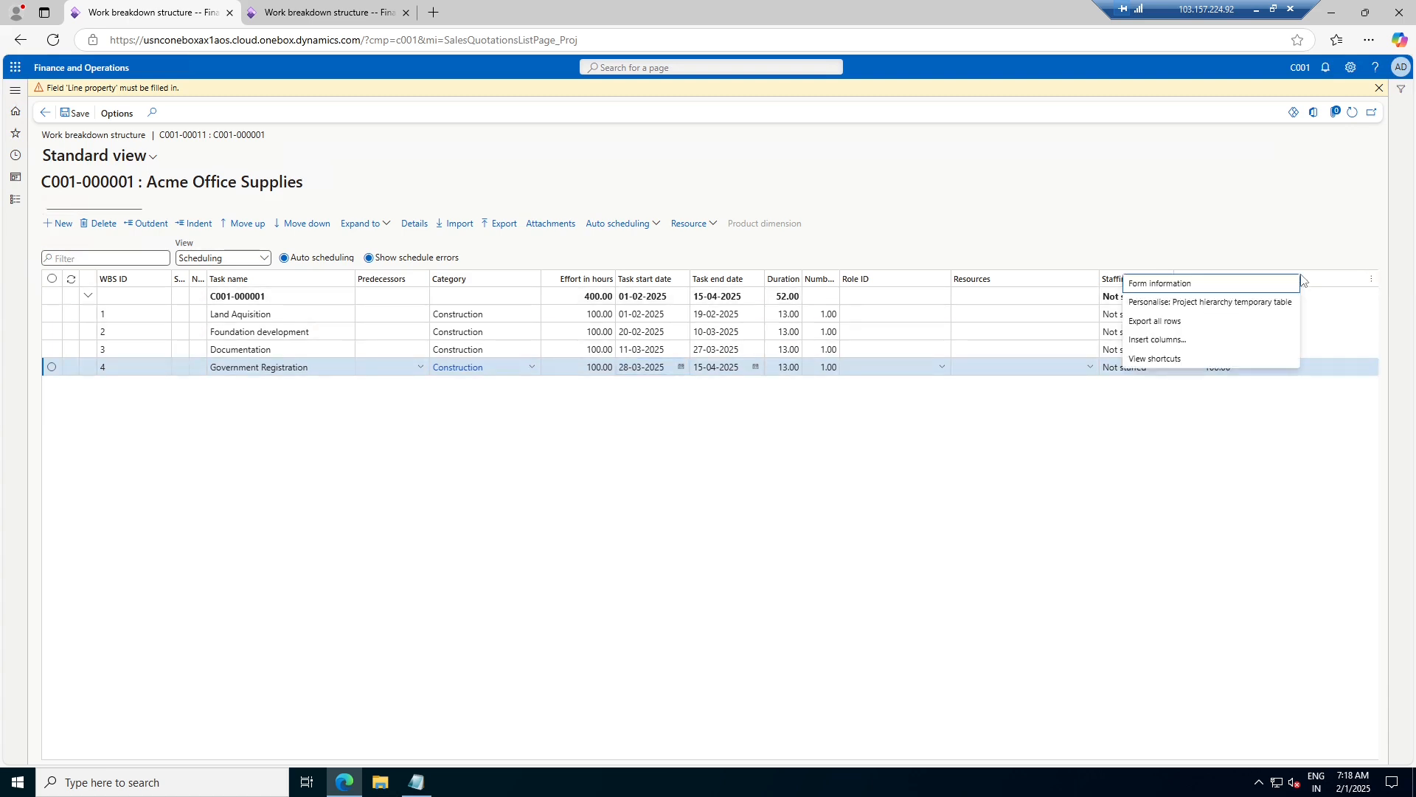
click(1149, 342)
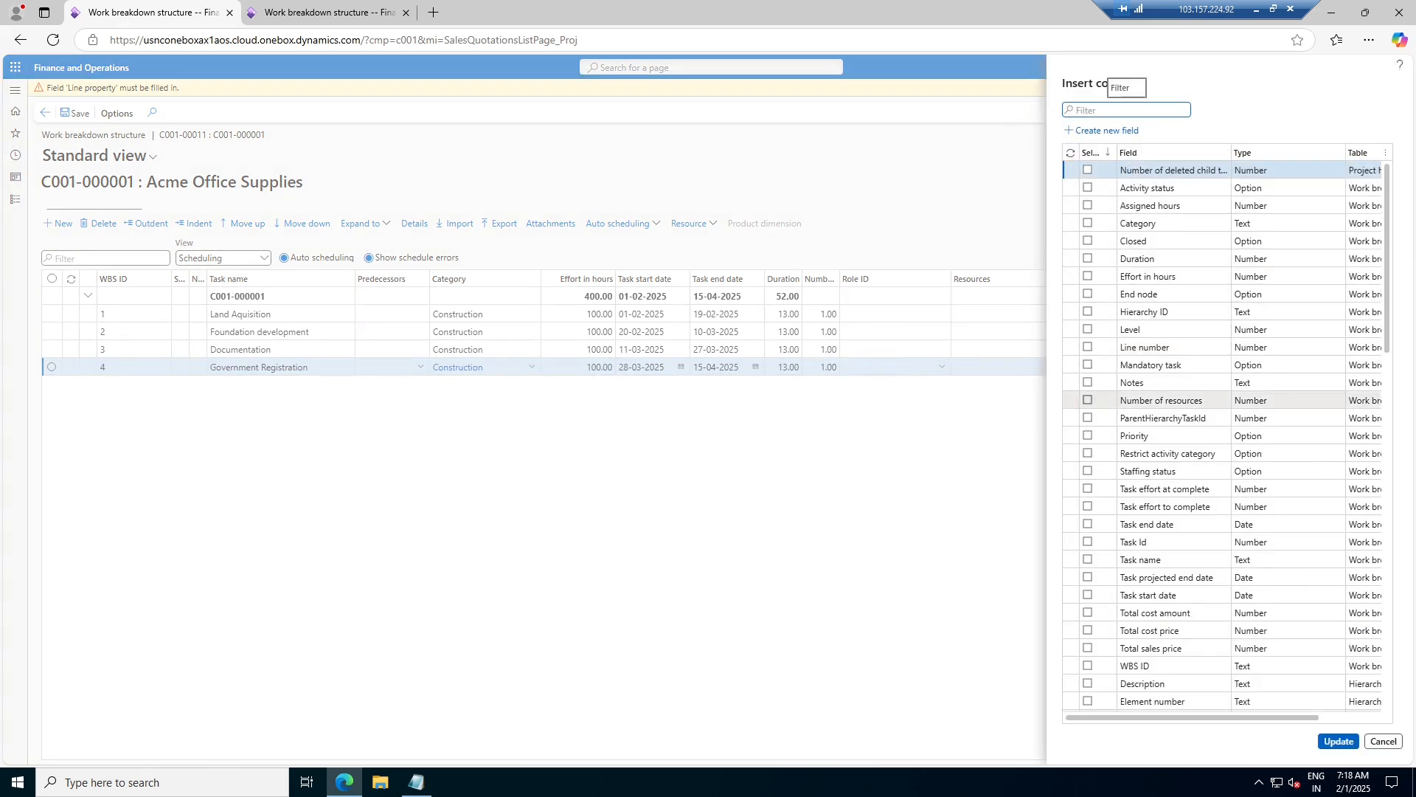
click(1217, 154)
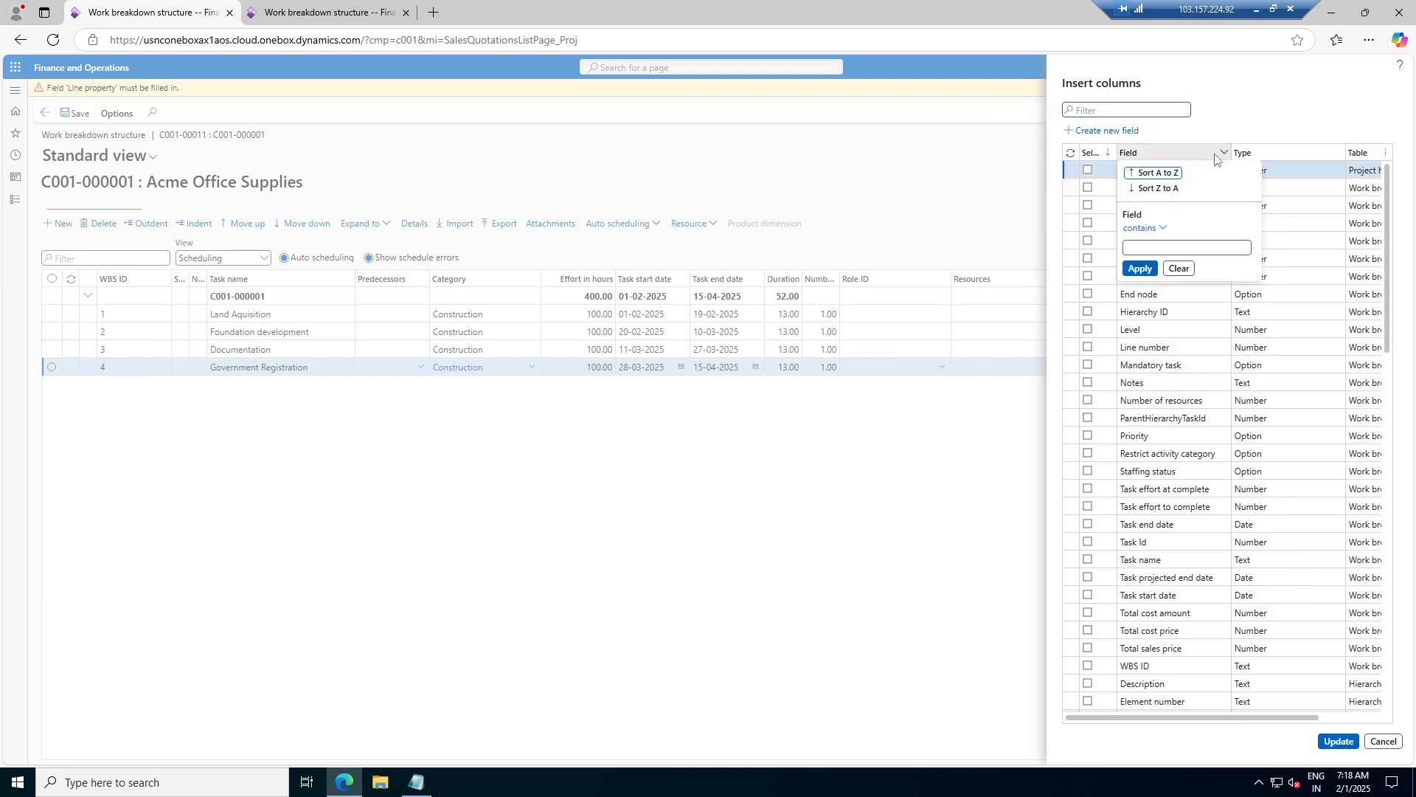
click(1127, 248)
text(line)
key(Tab)
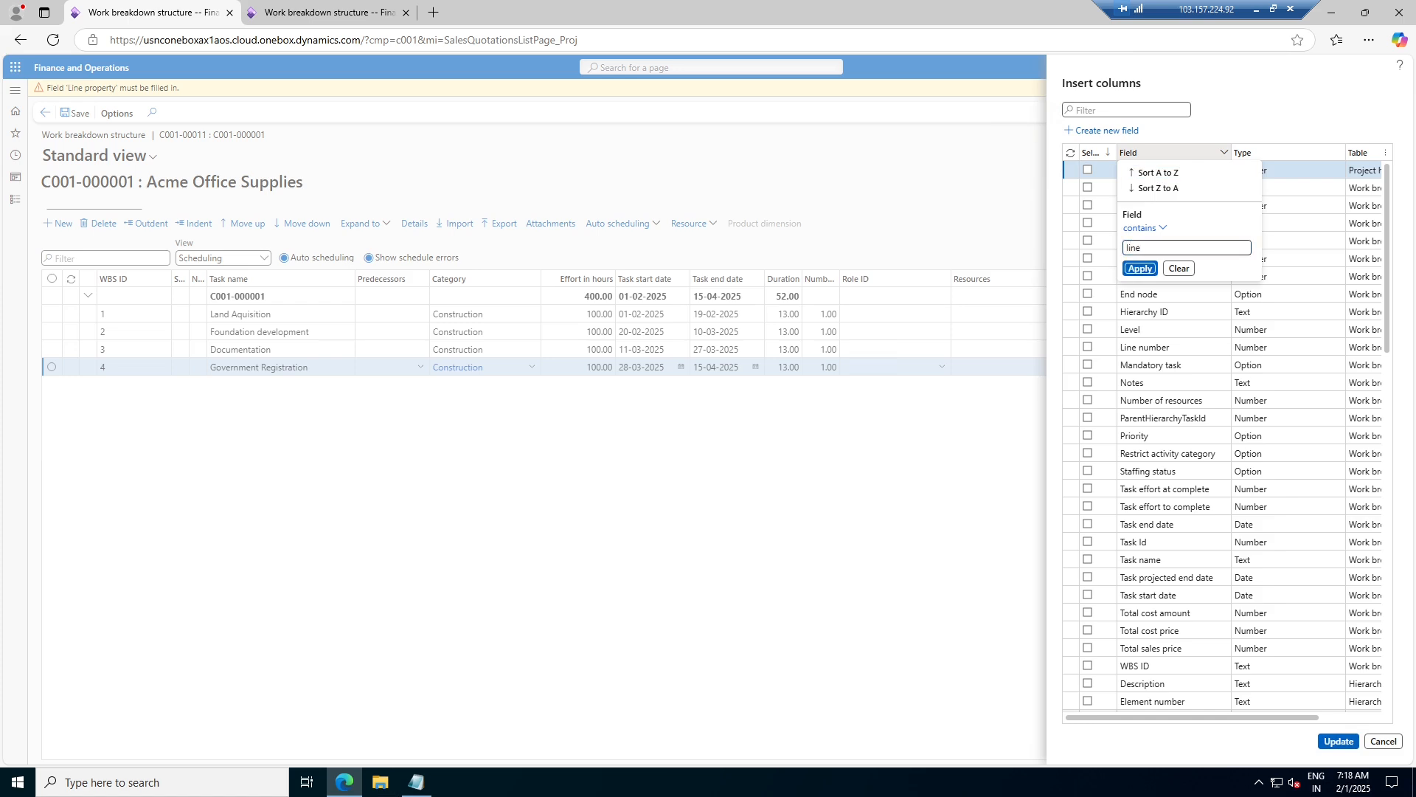
key(Return)
click(1087, 205)
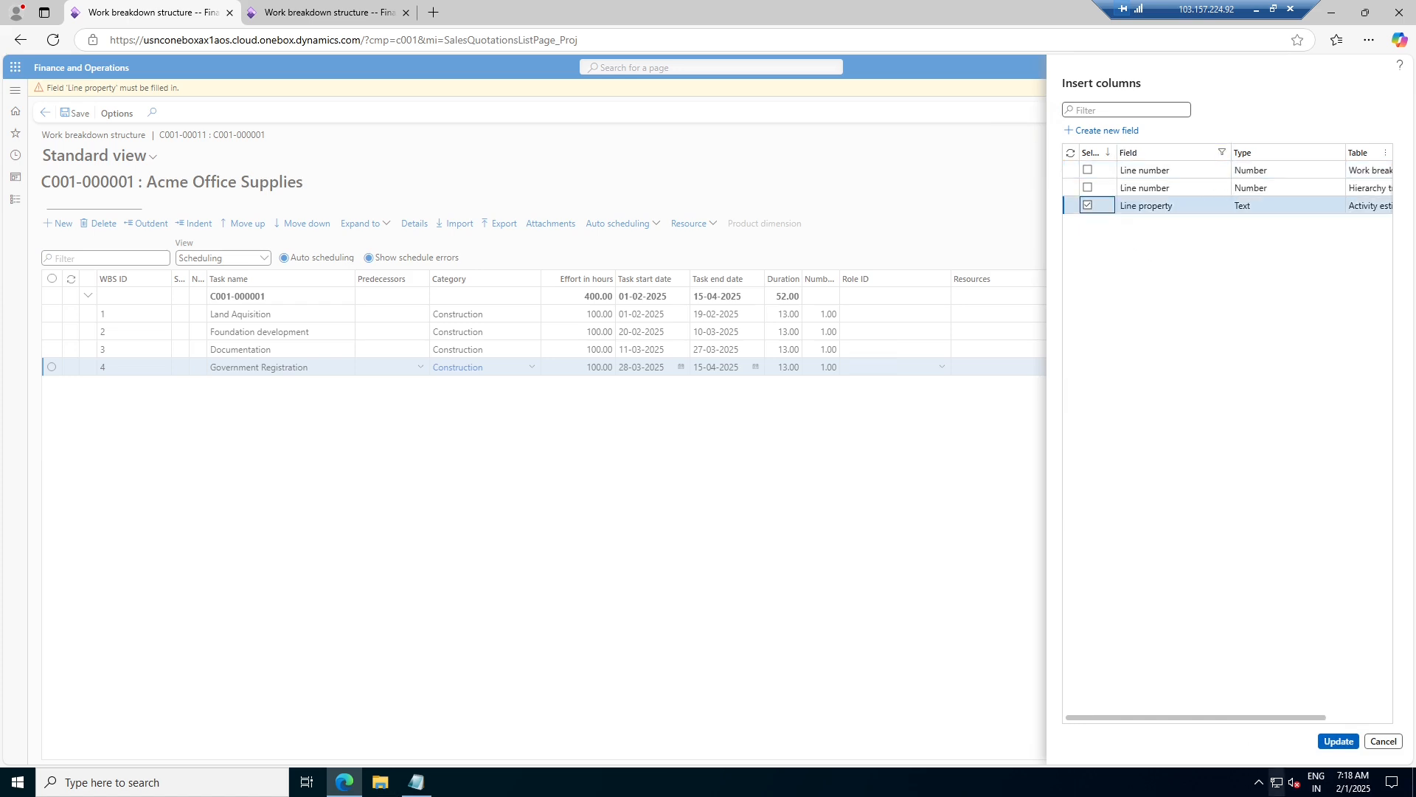
click(1346, 744)
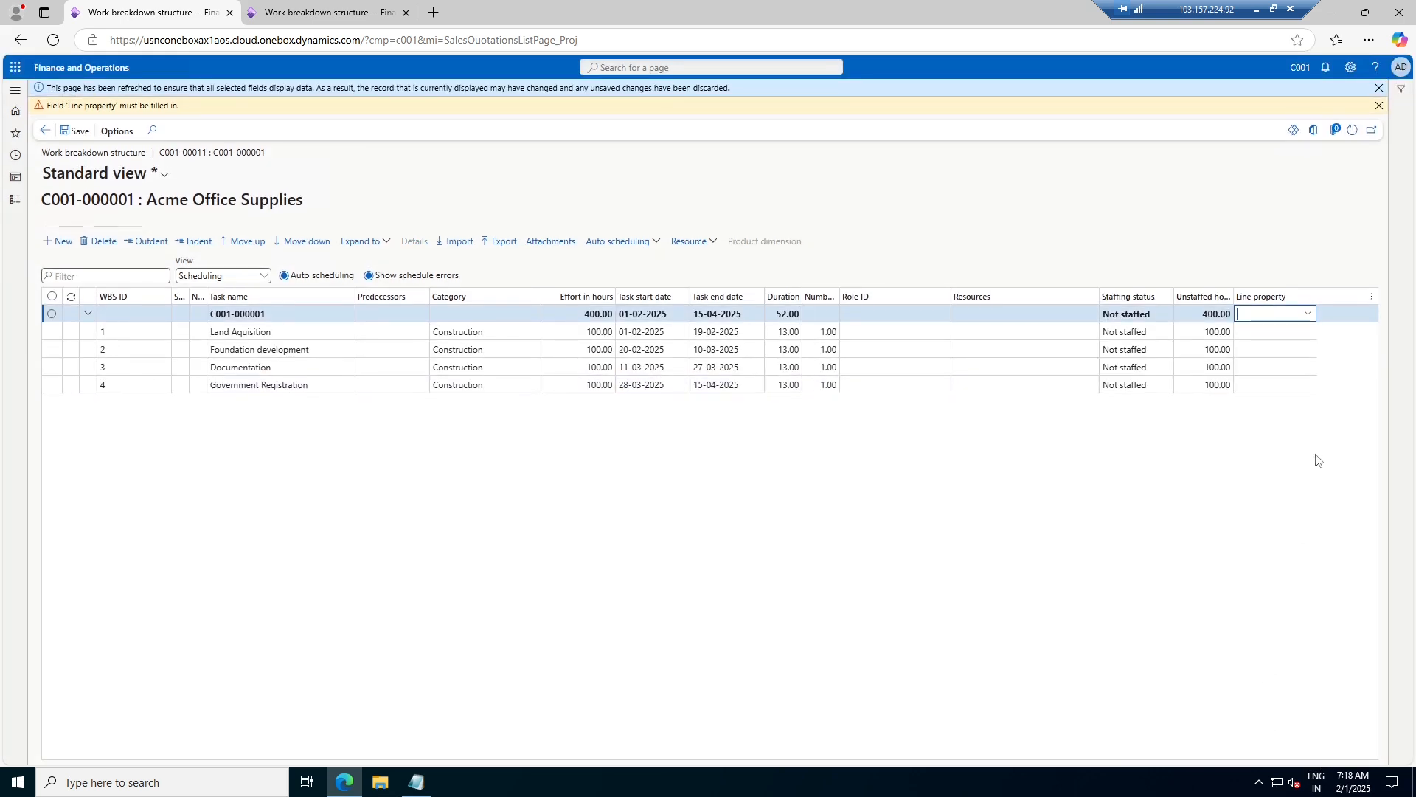
- Set the line property of the Land Aquisition and Foundation development tasks to BILLABLE
click(1309, 334)
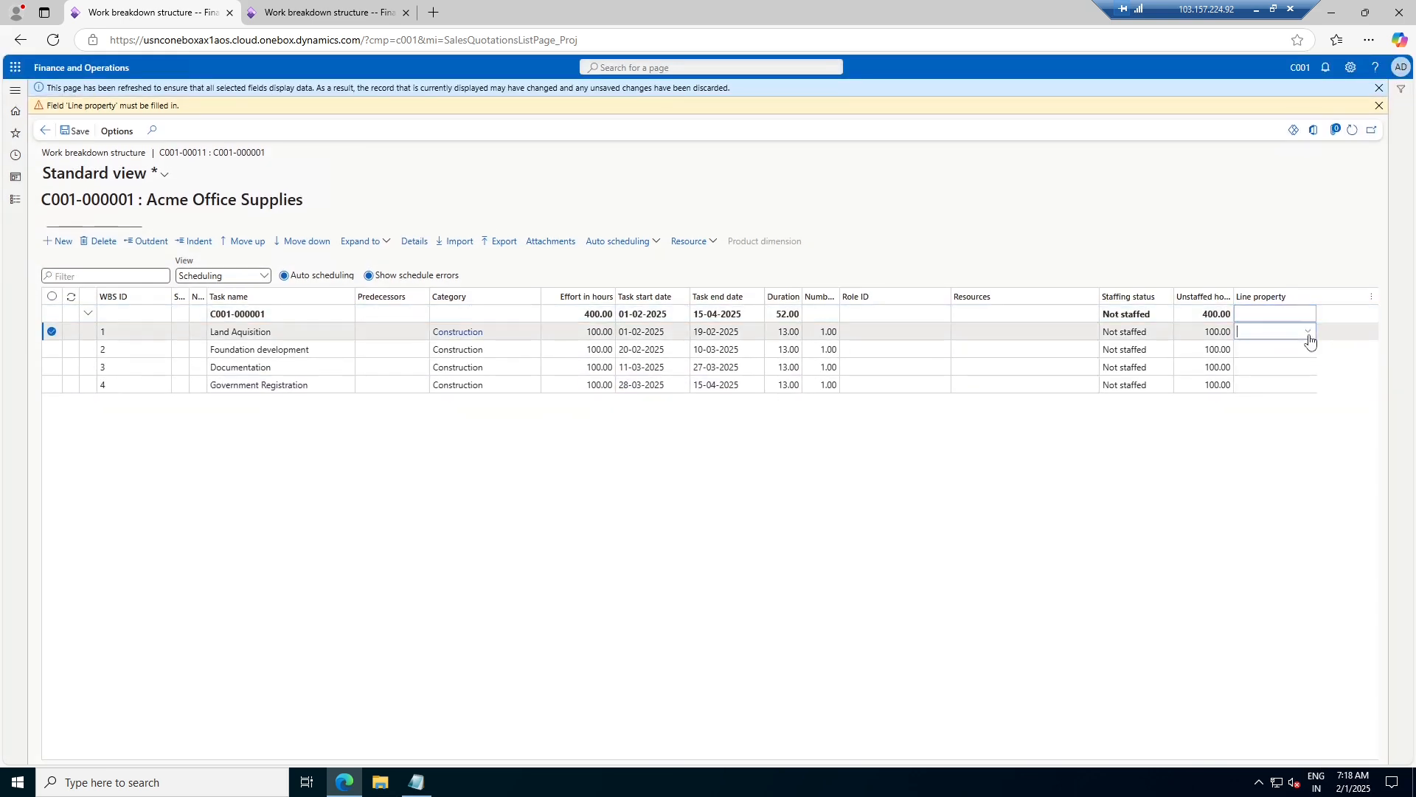
click(1309, 334)
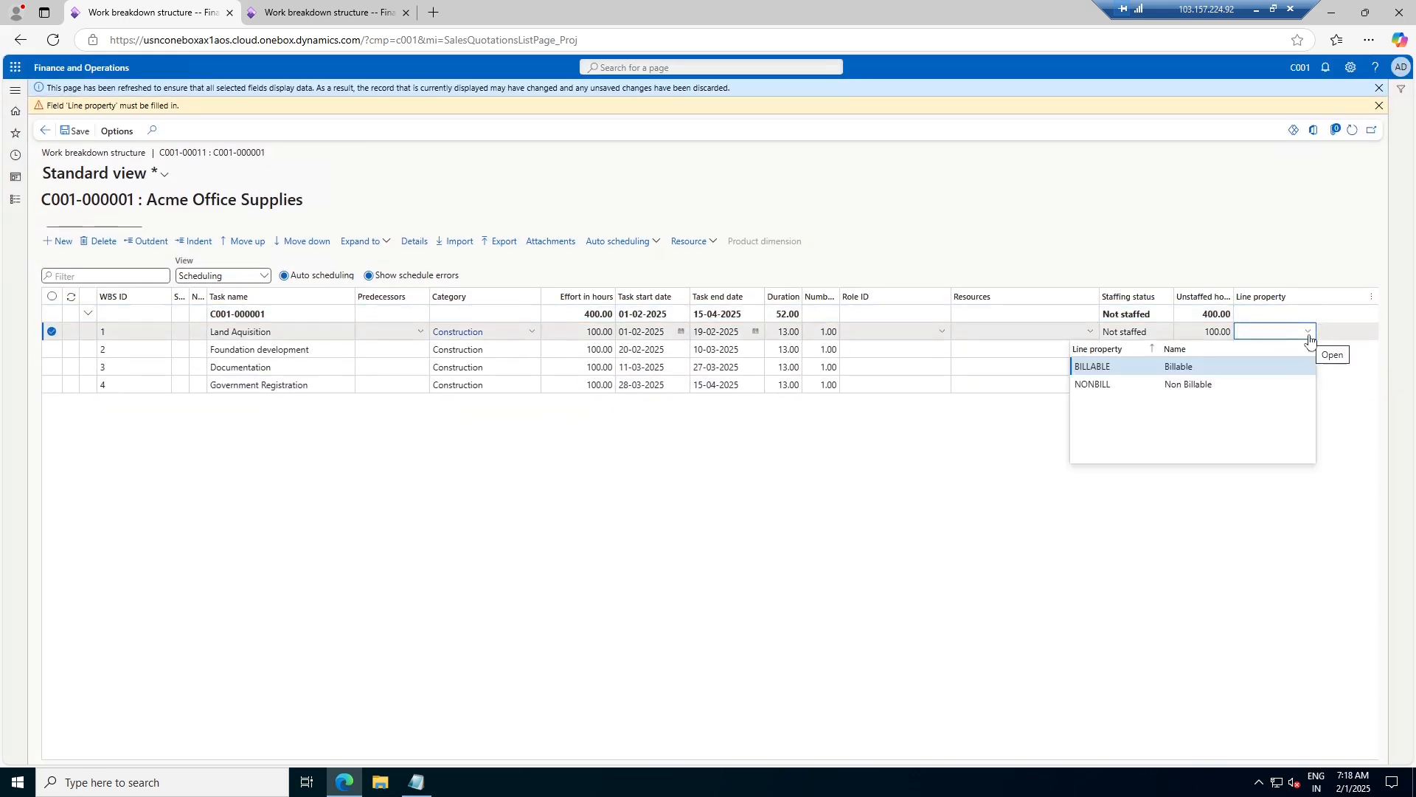
click(1252, 367)
click(1309, 352)
click(1310, 352)
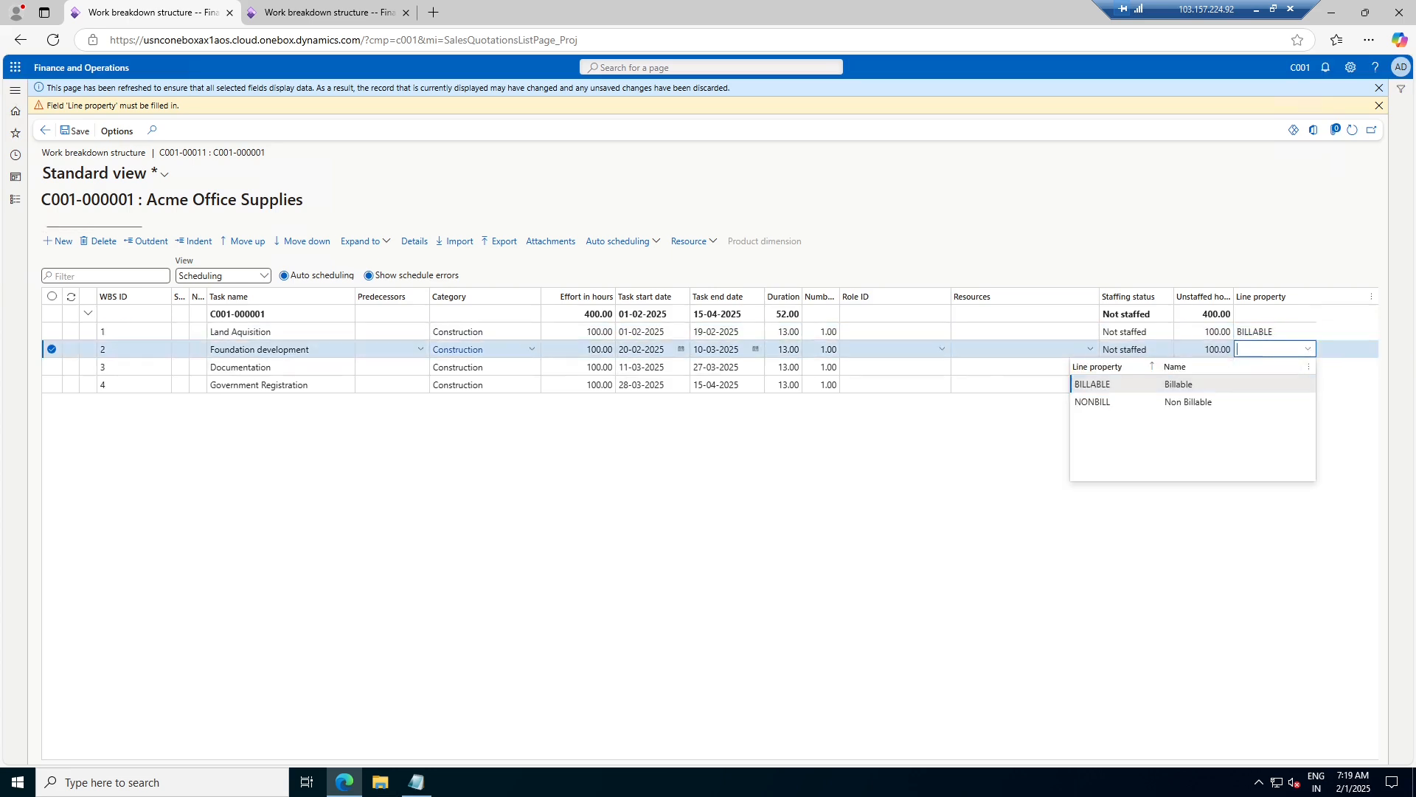
click(1169, 385)
- Set the line property of the Documentation and Government Registration tasks to BILLABLE and dismiss the page notifications
click(1307, 366)
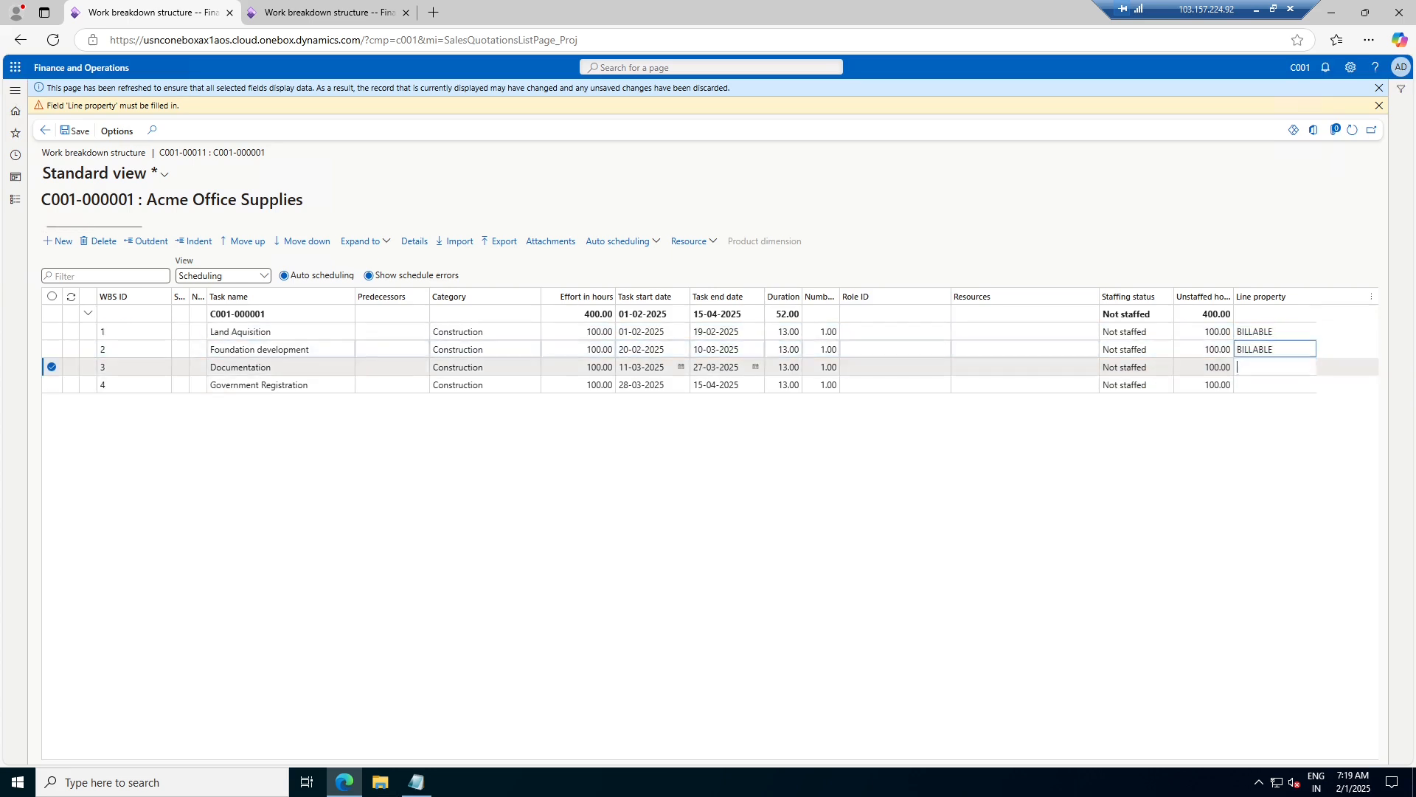
click(1308, 367)
click(1169, 400)
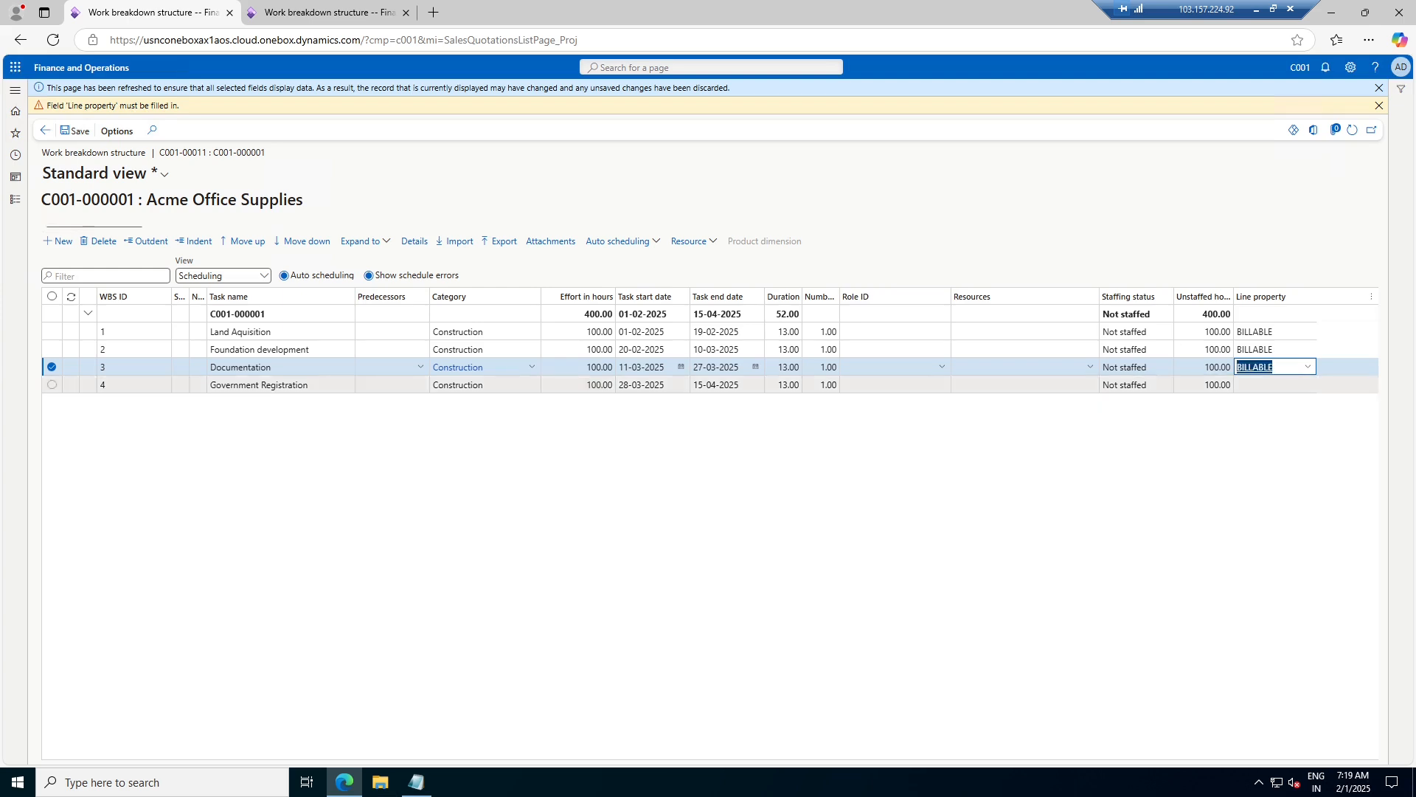
click(1309, 385)
click(1305, 385)
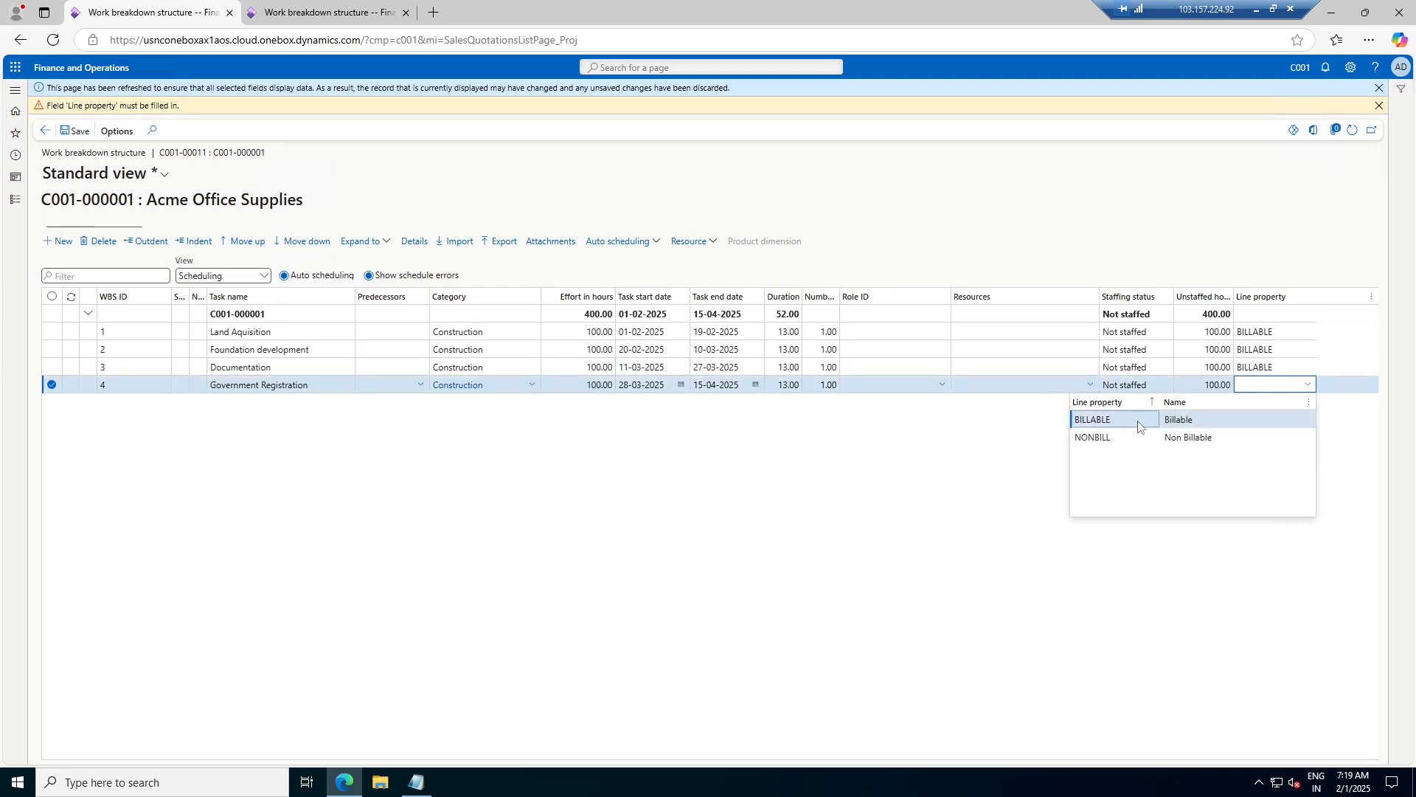
click(1165, 418)
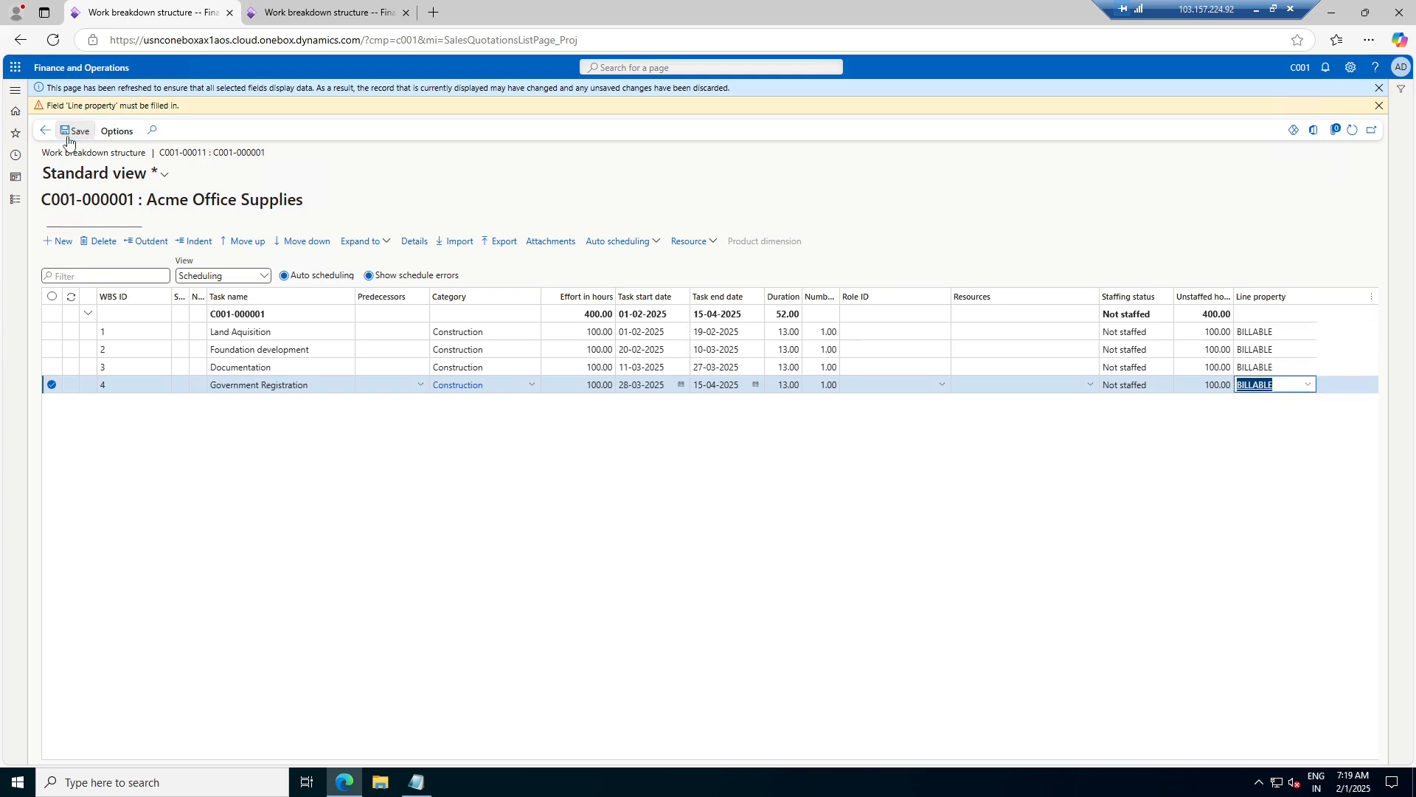
click(1379, 105)
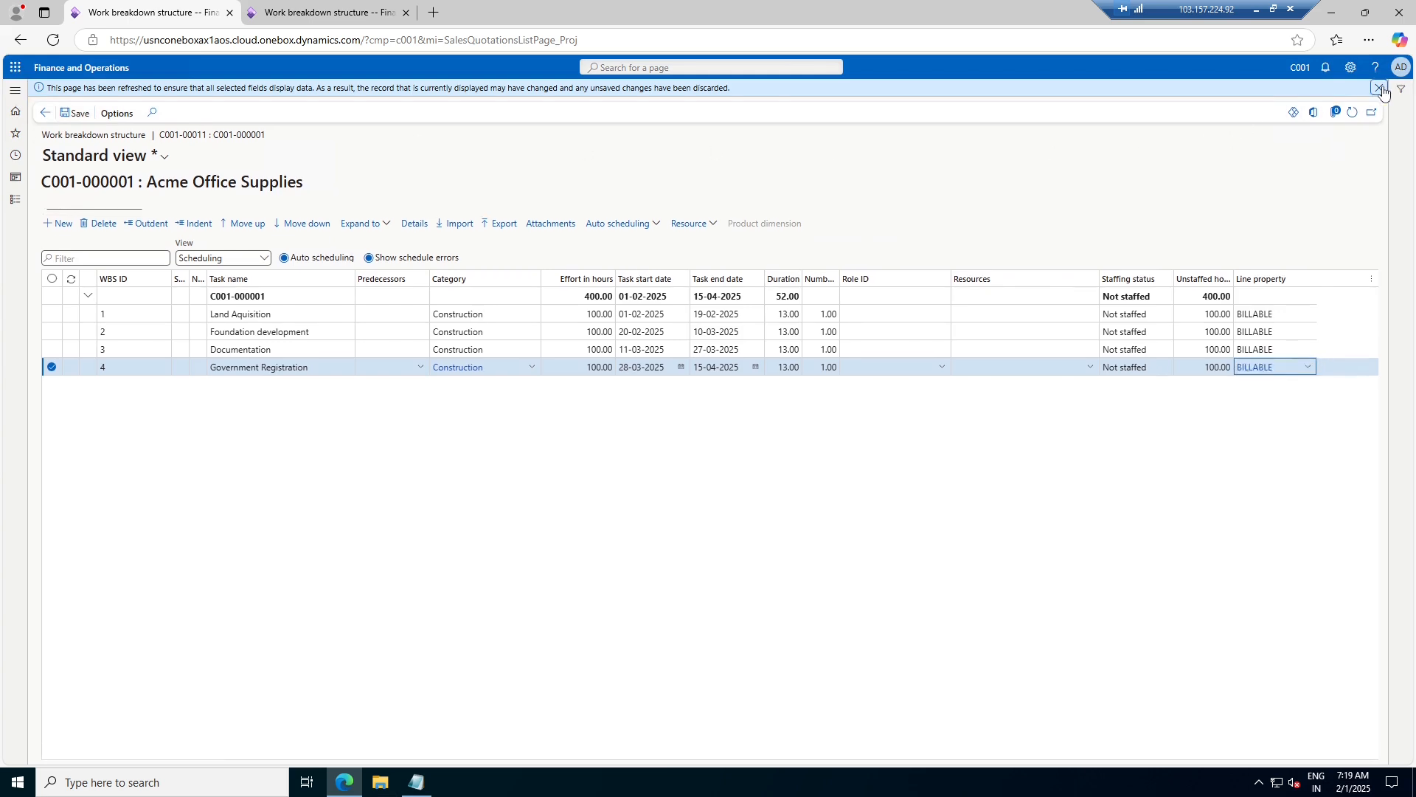
click(1380, 89)
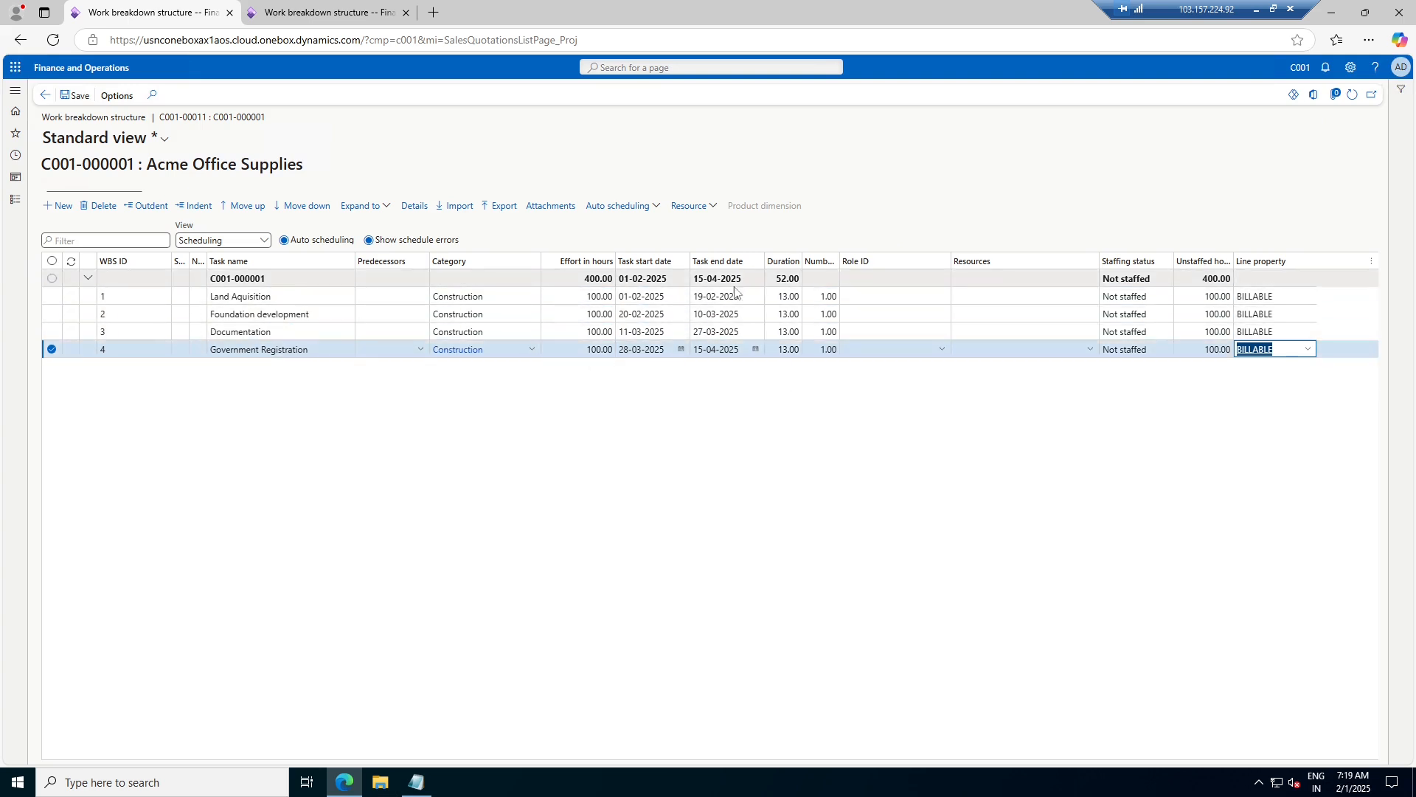
- Set the line property of the work breakdown structure's root row to BILLABLE and save
click(46, 95)
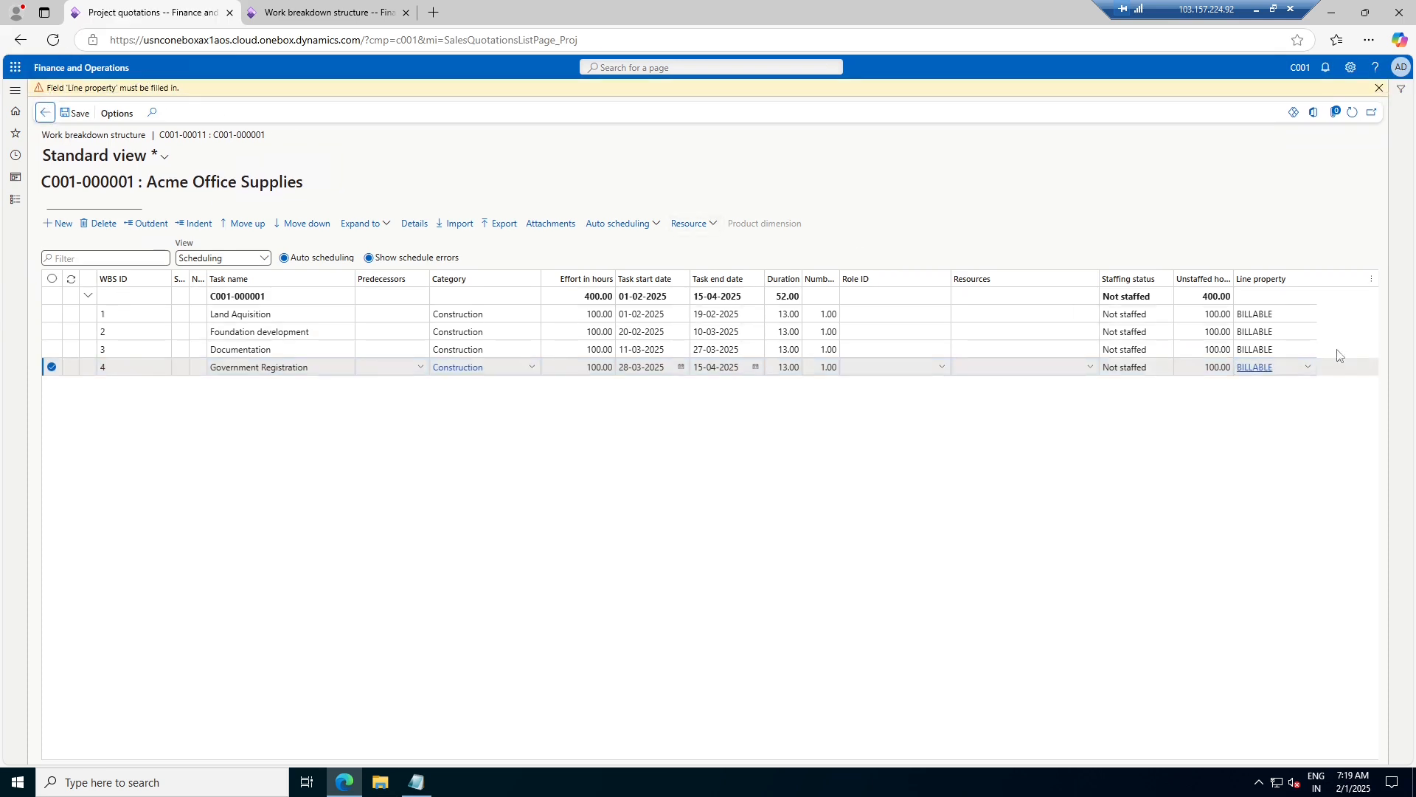
click(1300, 296)
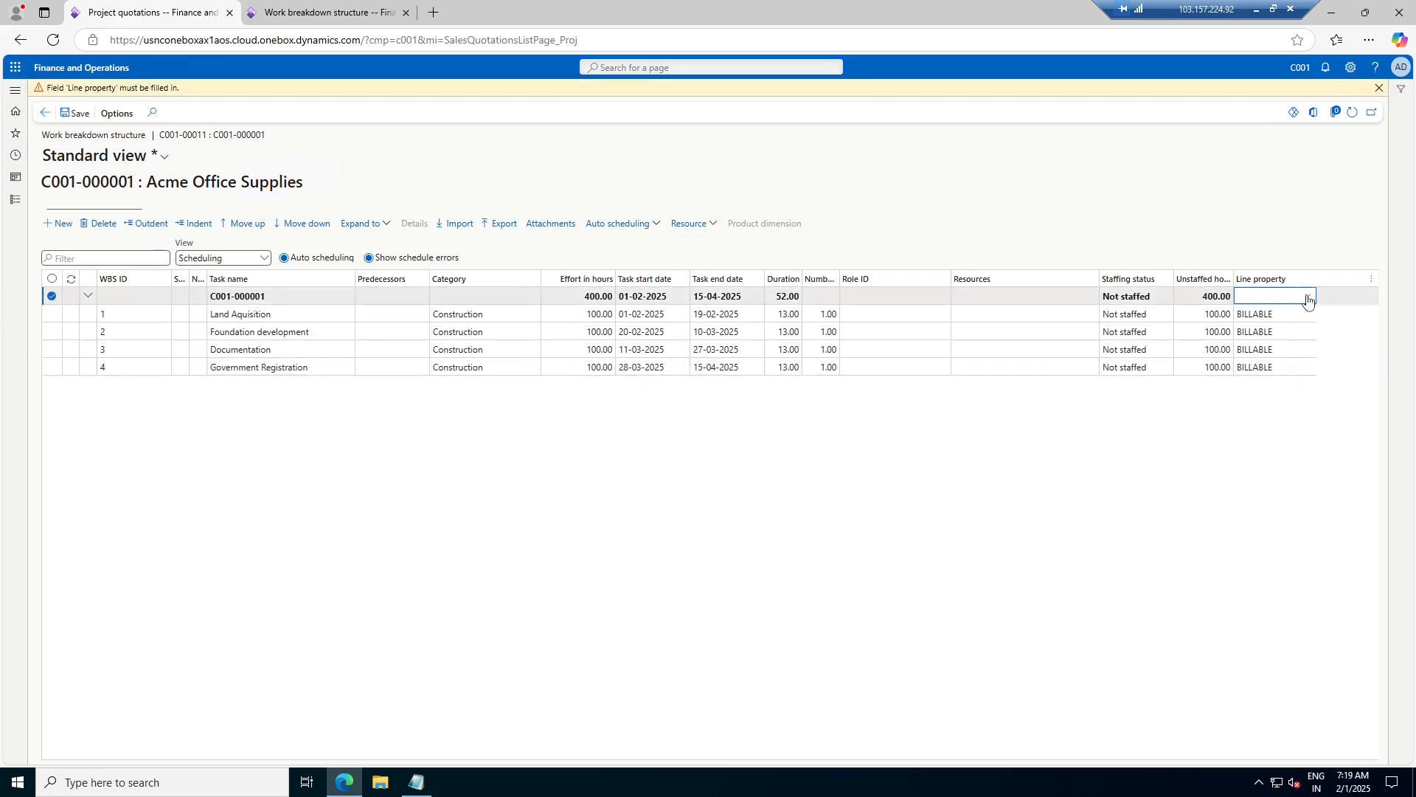
click(1306, 297)
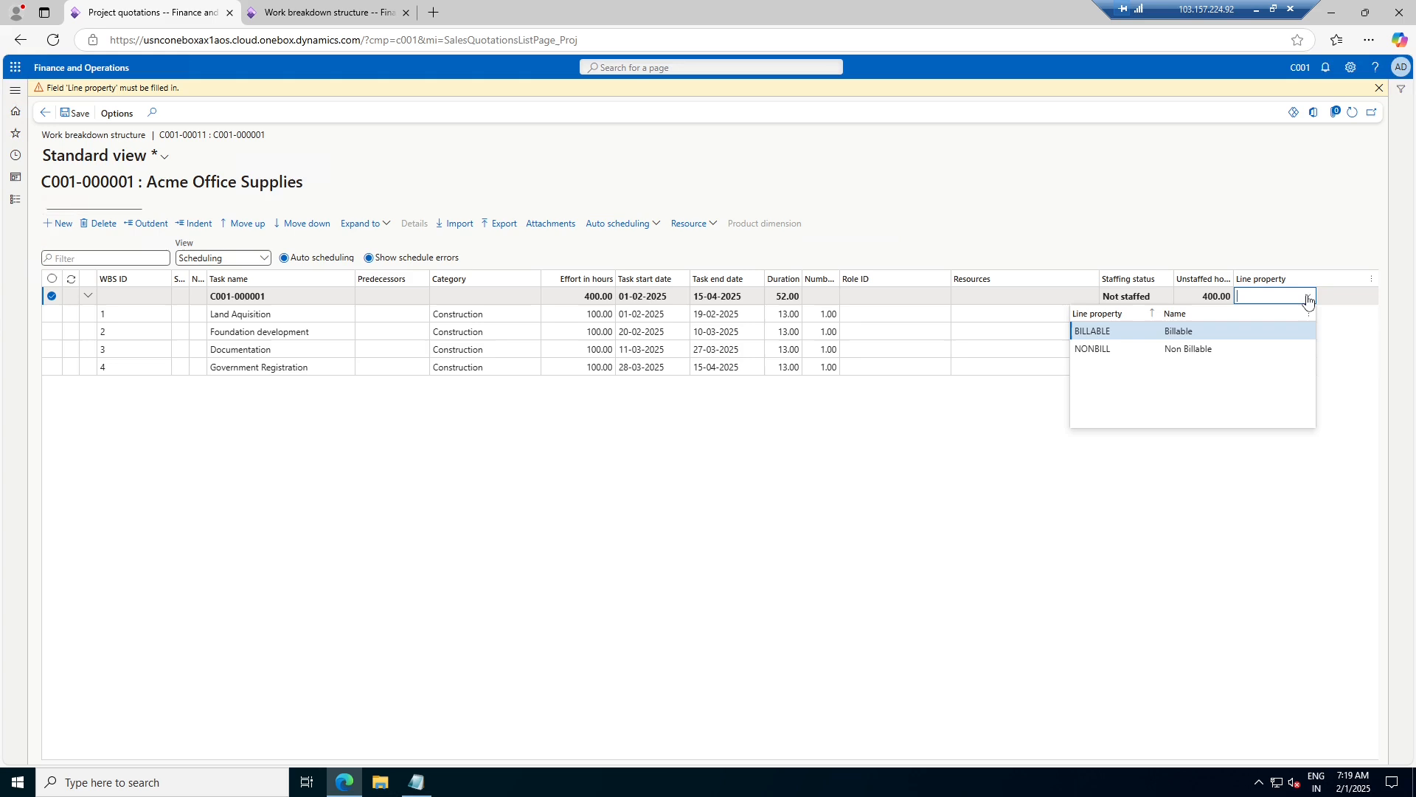
click(1121, 334)
click(74, 112)
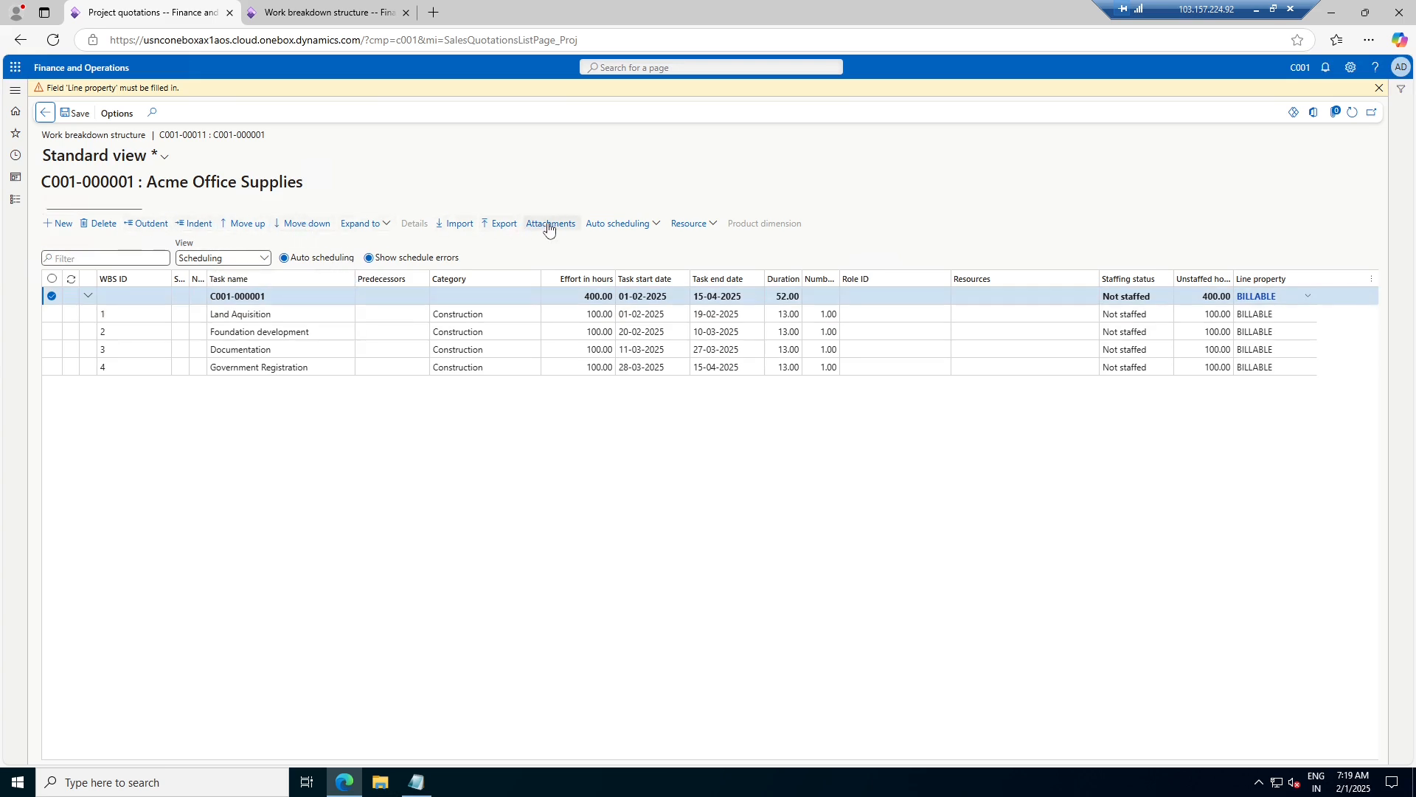
- Select all four tasks and indent them so the other three become subtasks of Land Aquisition
click(712, 206)
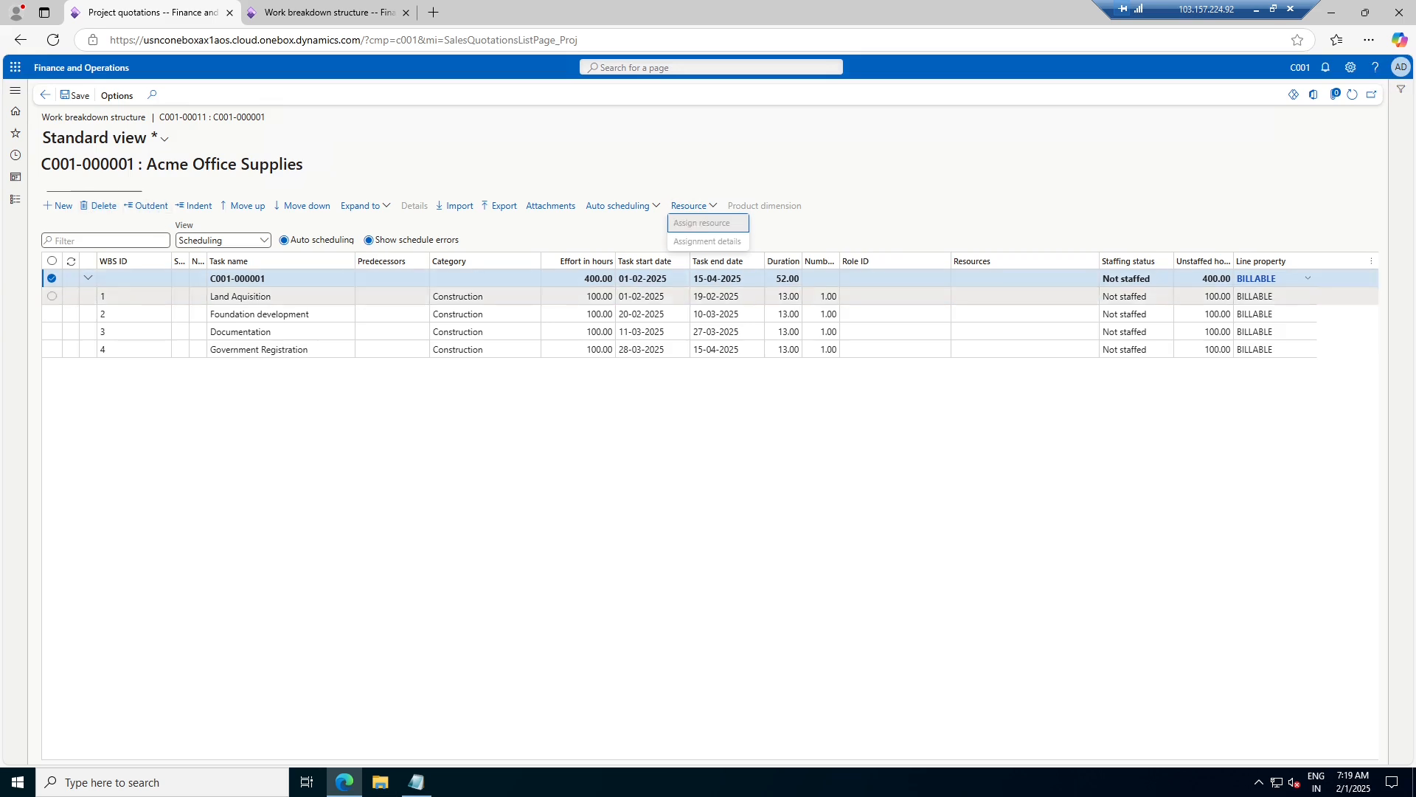
click(52, 280)
click(51, 298)
click(50, 285)
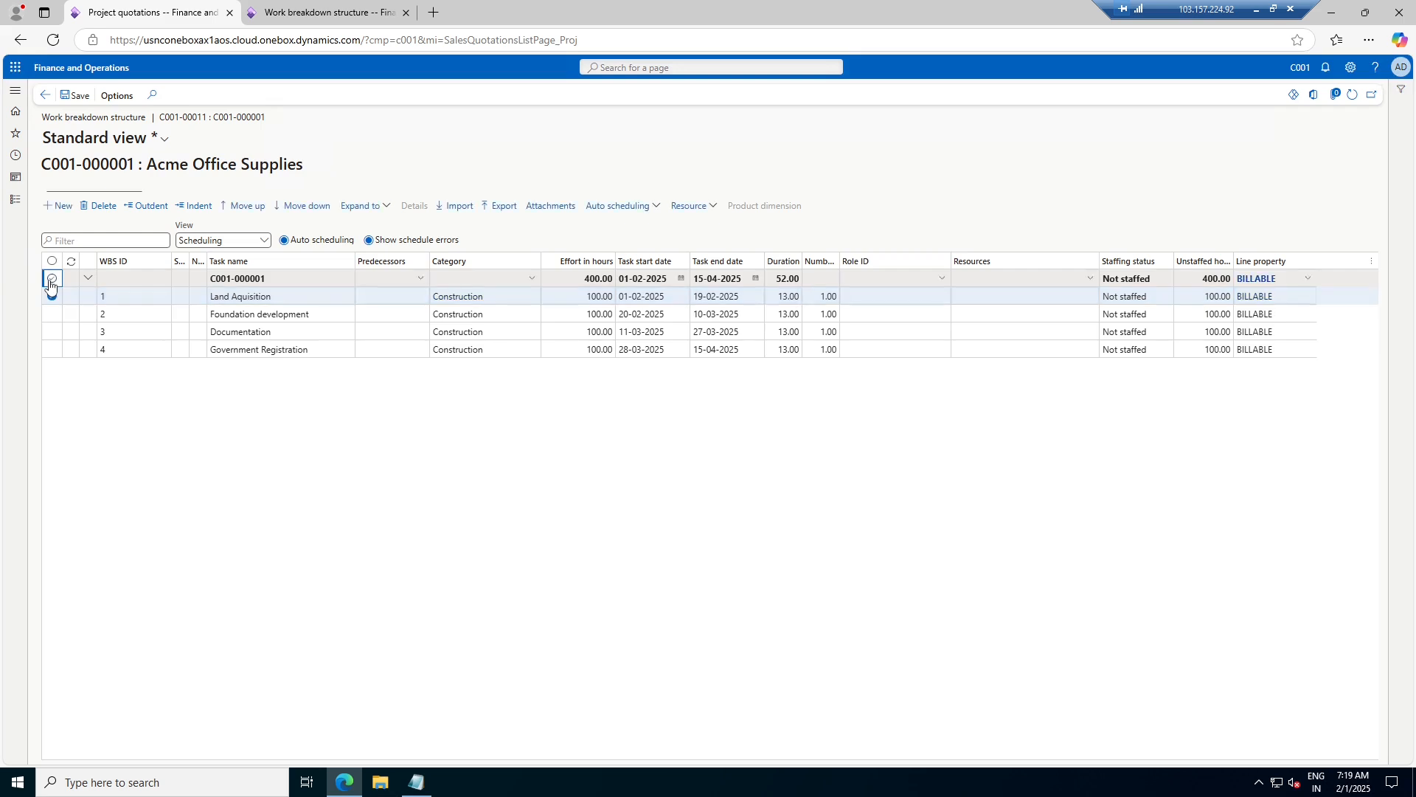
click(52, 313)
click(52, 332)
click(52, 349)
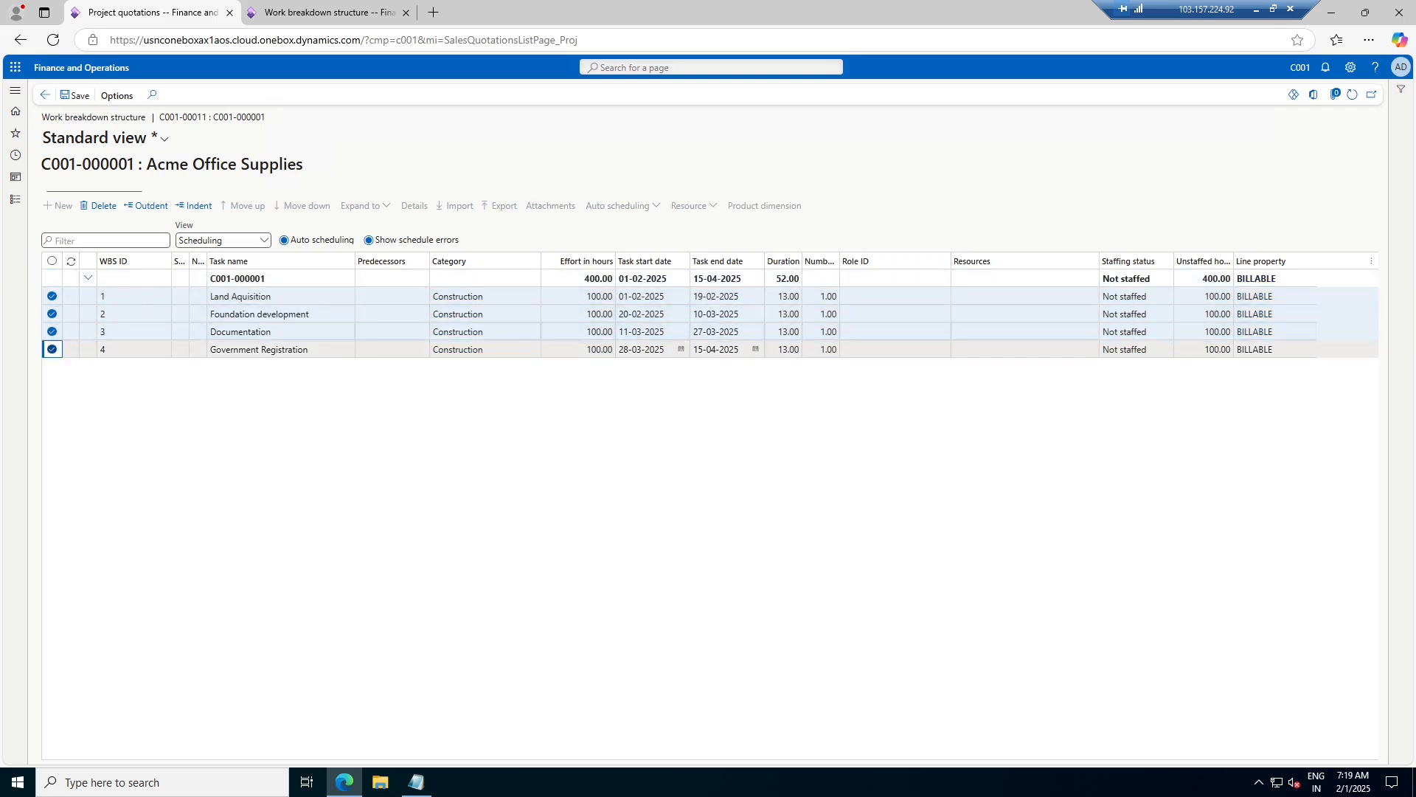
click(193, 206)
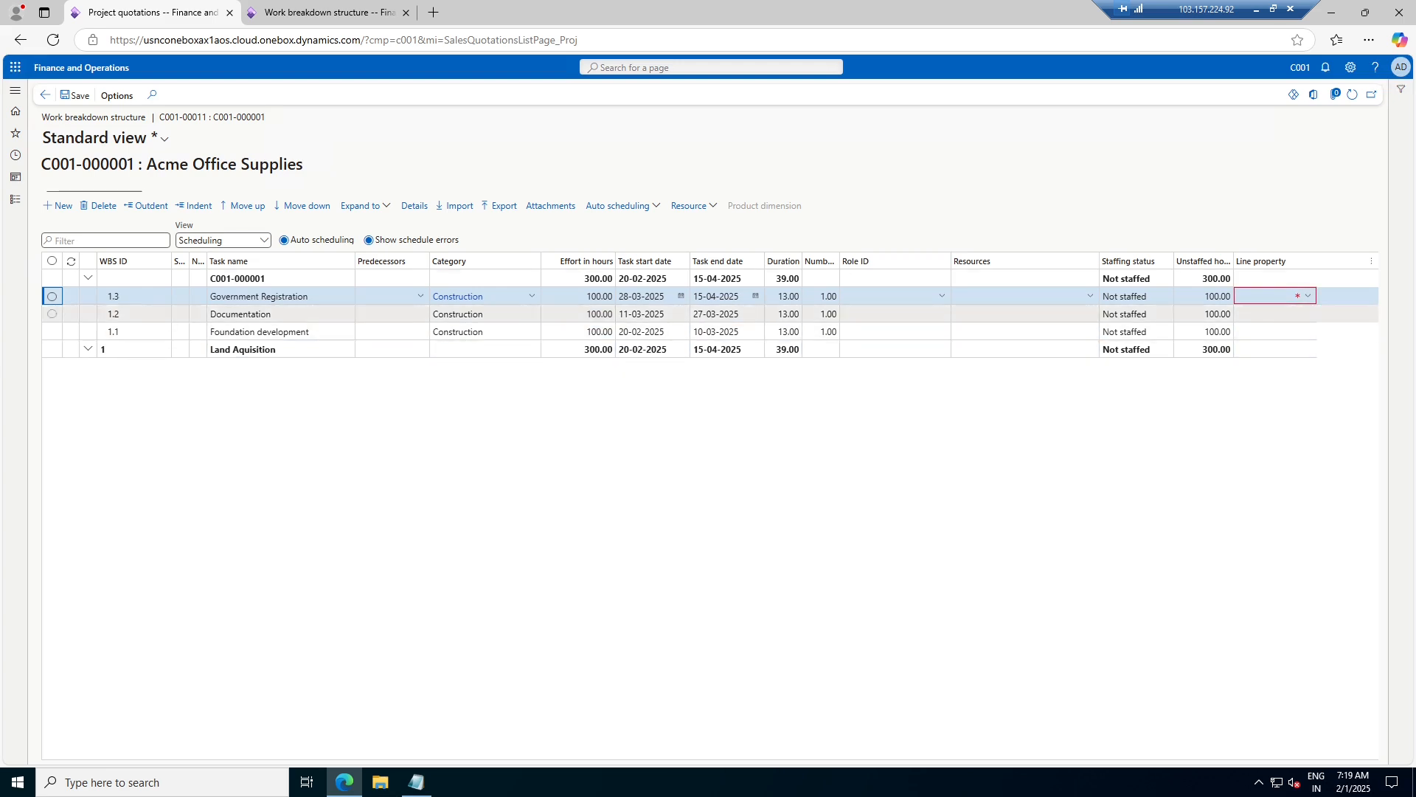
click(211, 212)
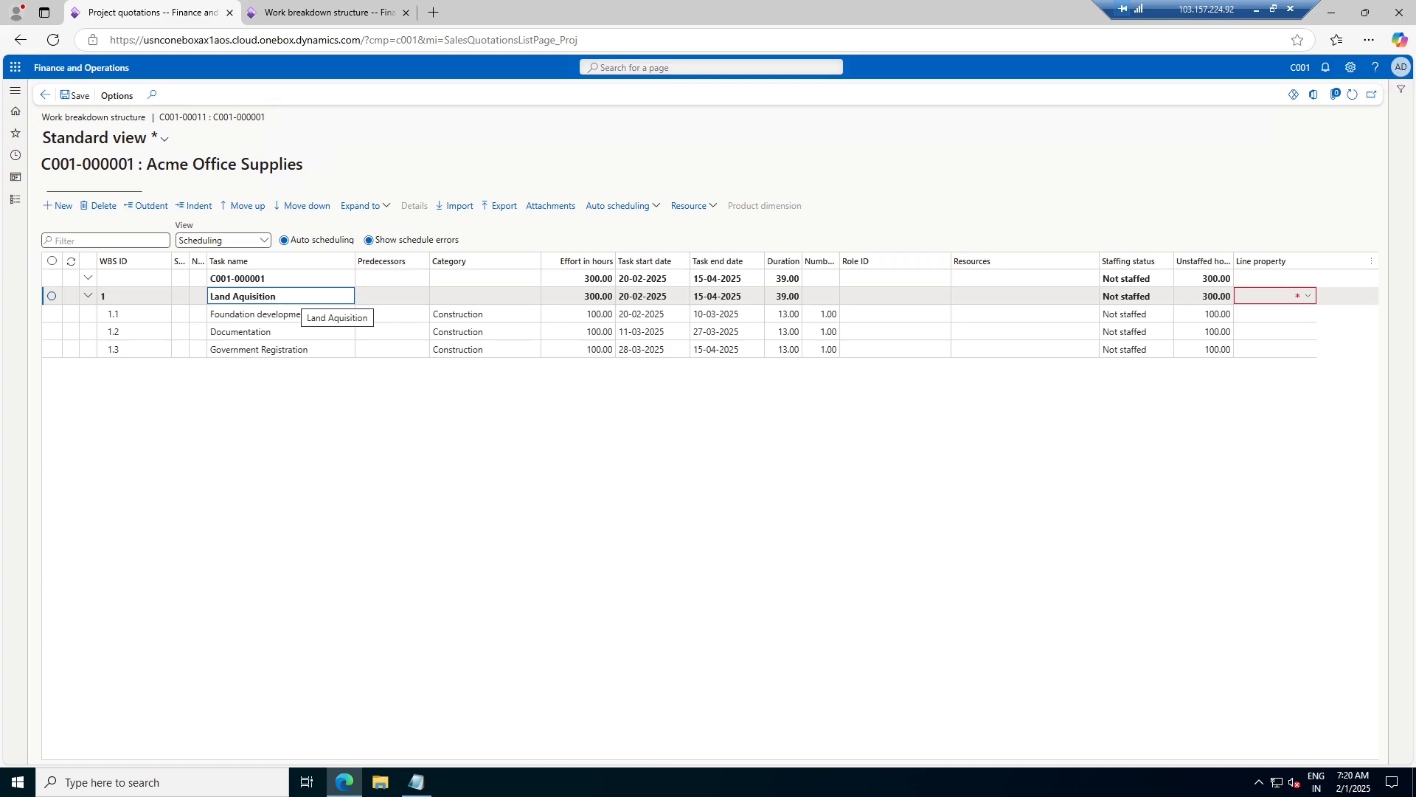
- Set the line property of the Land Aquisition parent task to BILLABLE, saving and closing the work breakdown structure
click(1305, 298)
click(1174, 334)
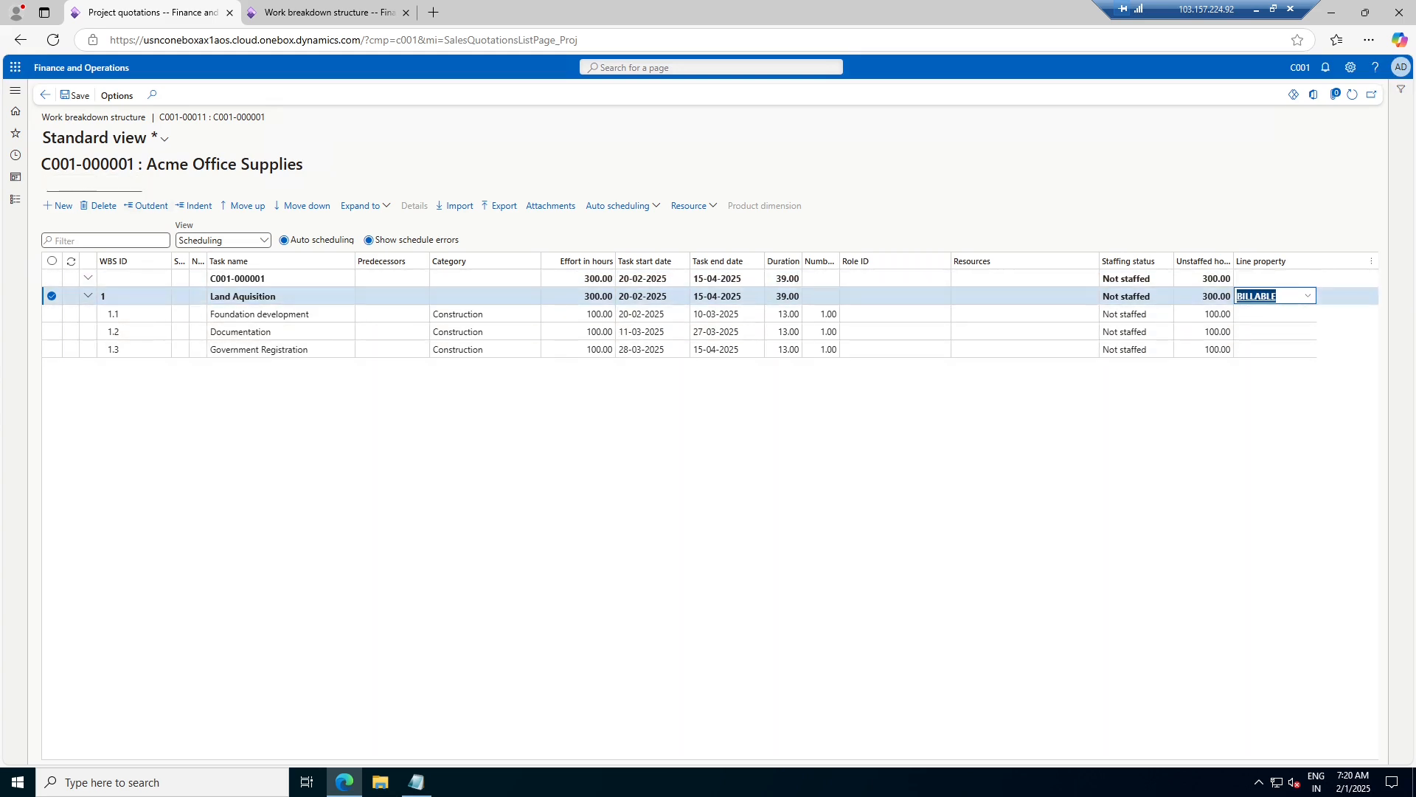
click(76, 96)
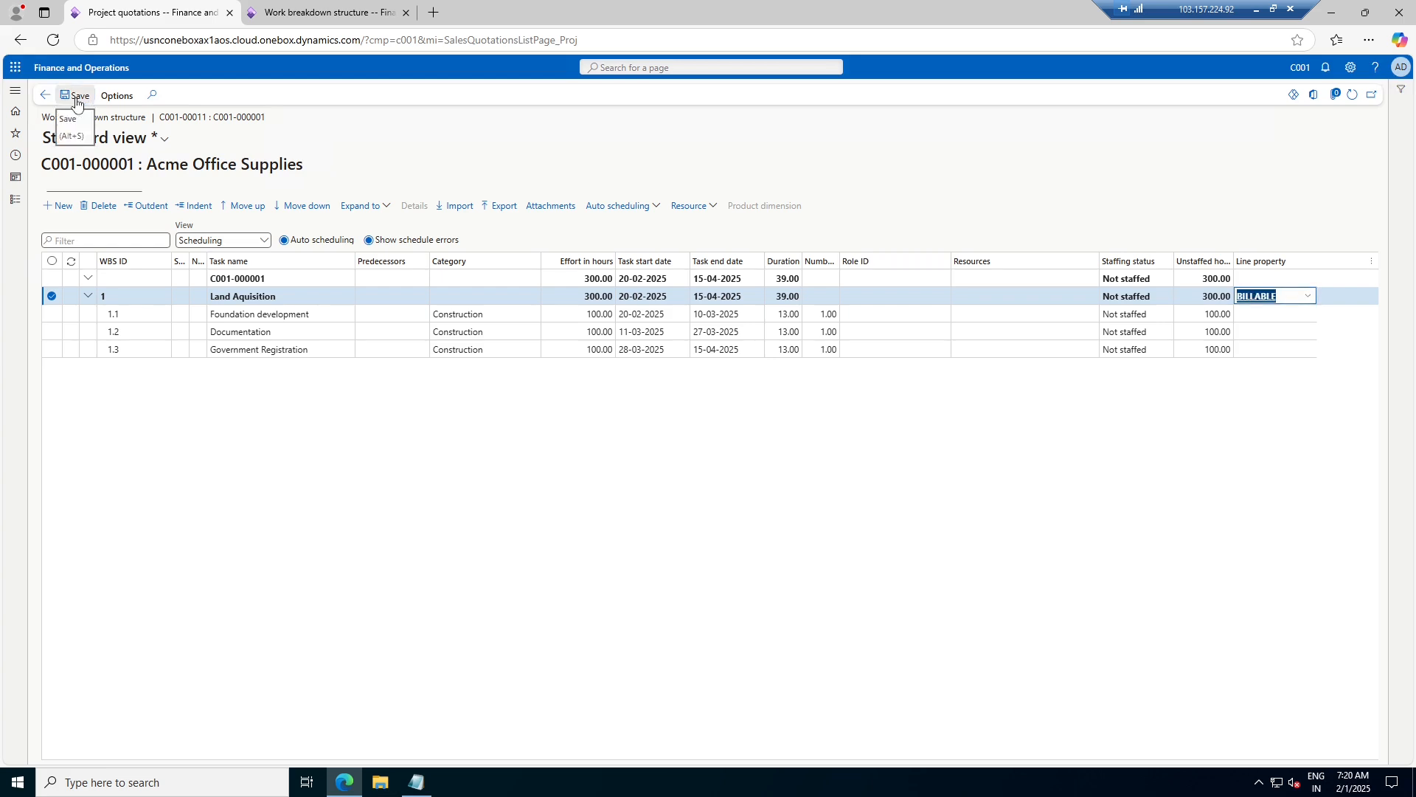
click(44, 96)
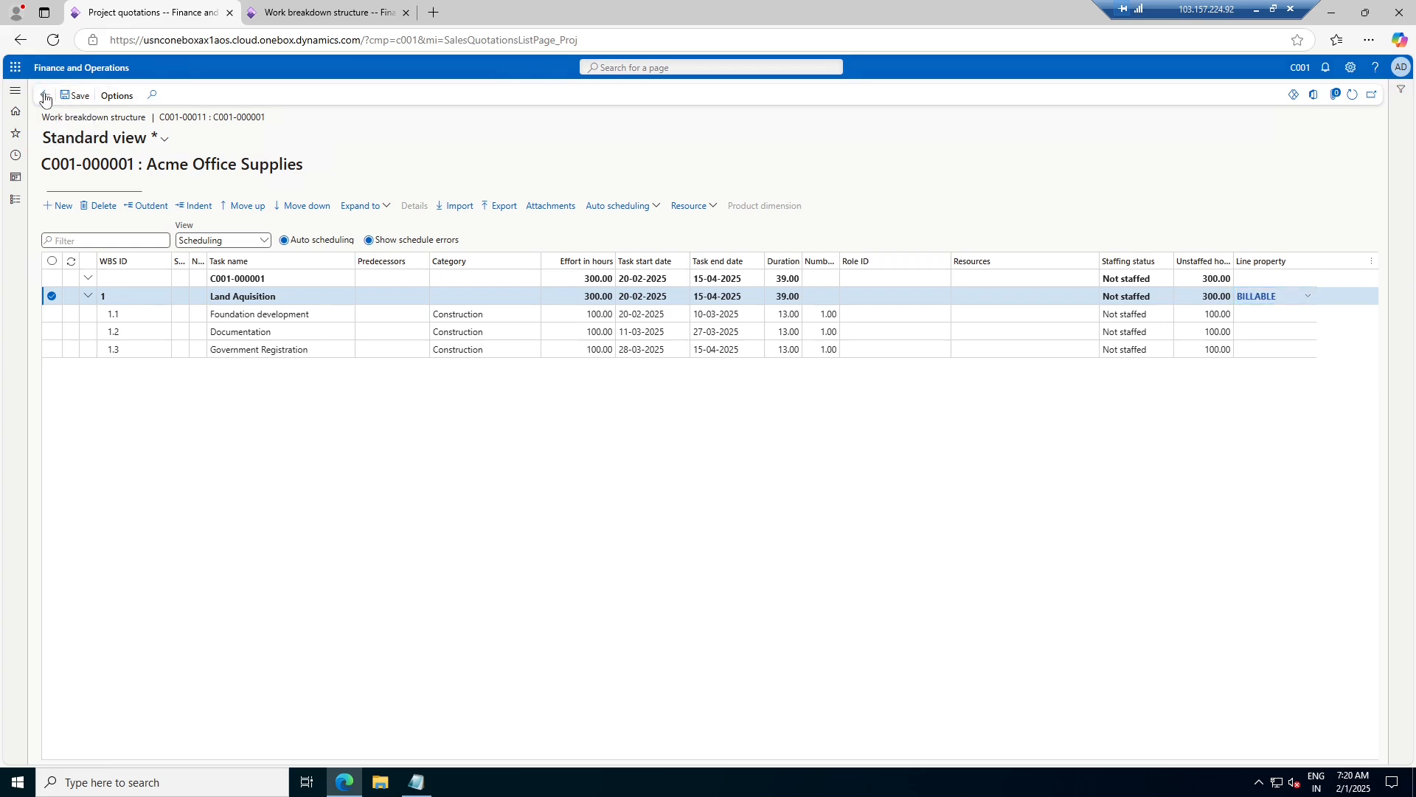
- Try to copy lines into the quotation from all sources, selecting the existing Acme Office Supplies quotation as the source
click(426, 549)
click(435, 610)
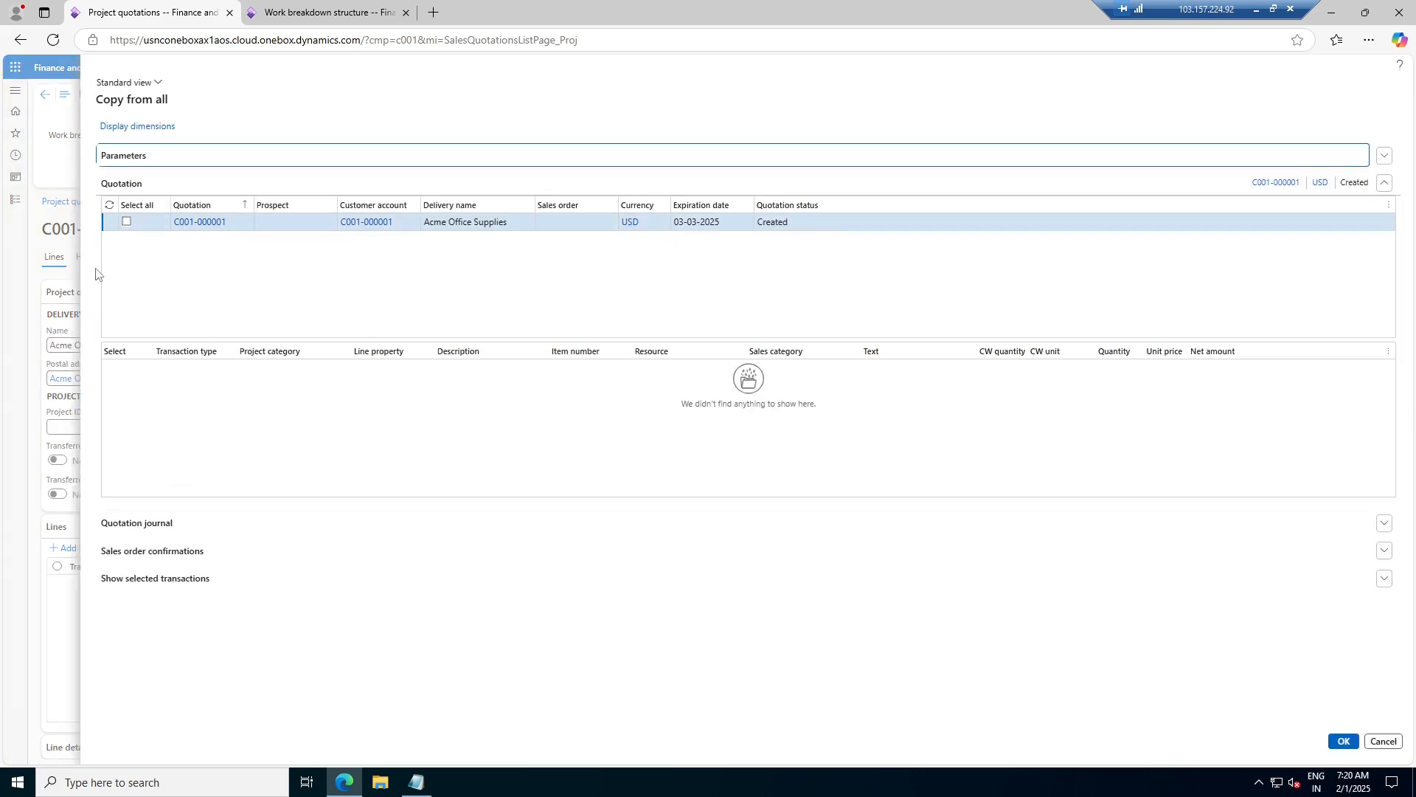
click(126, 221)
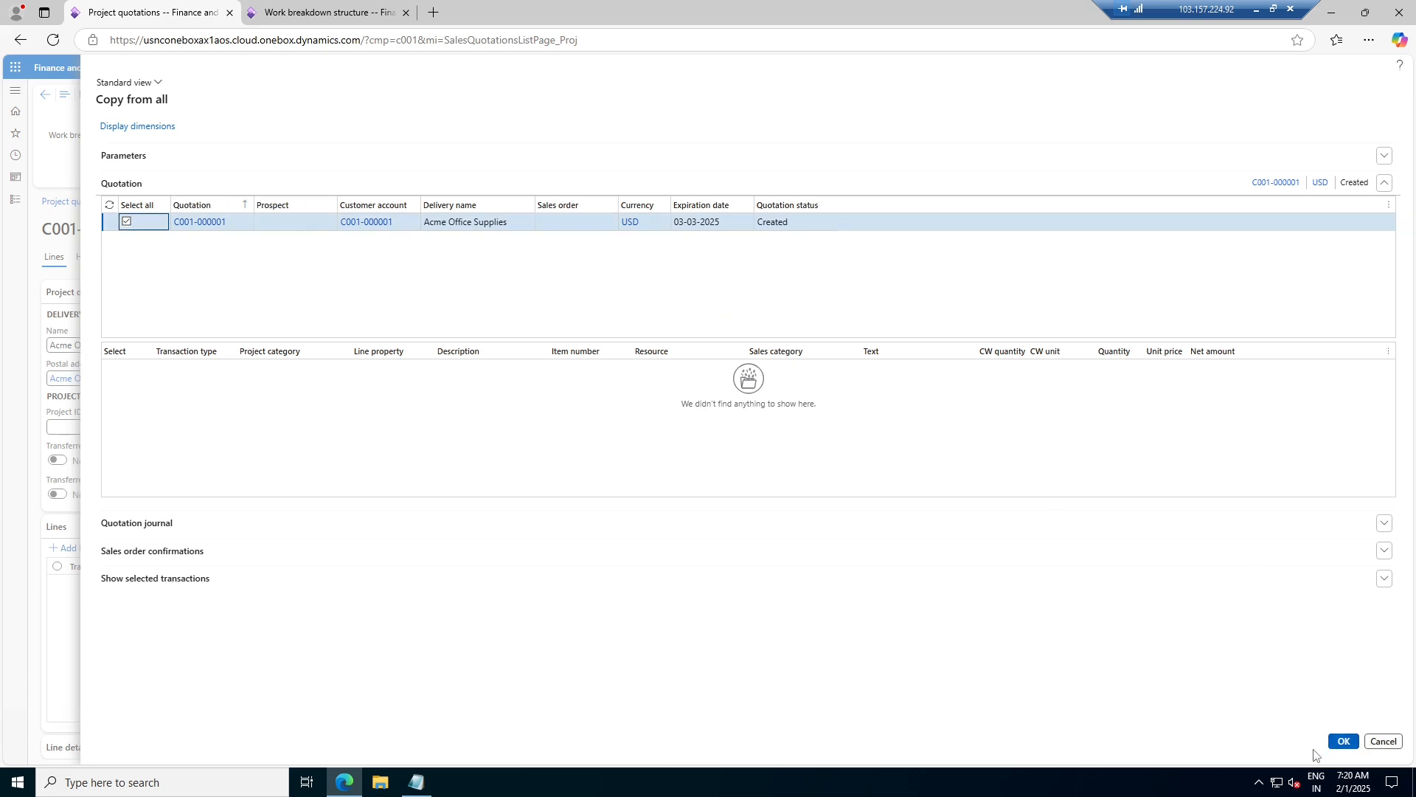
click(1347, 750)
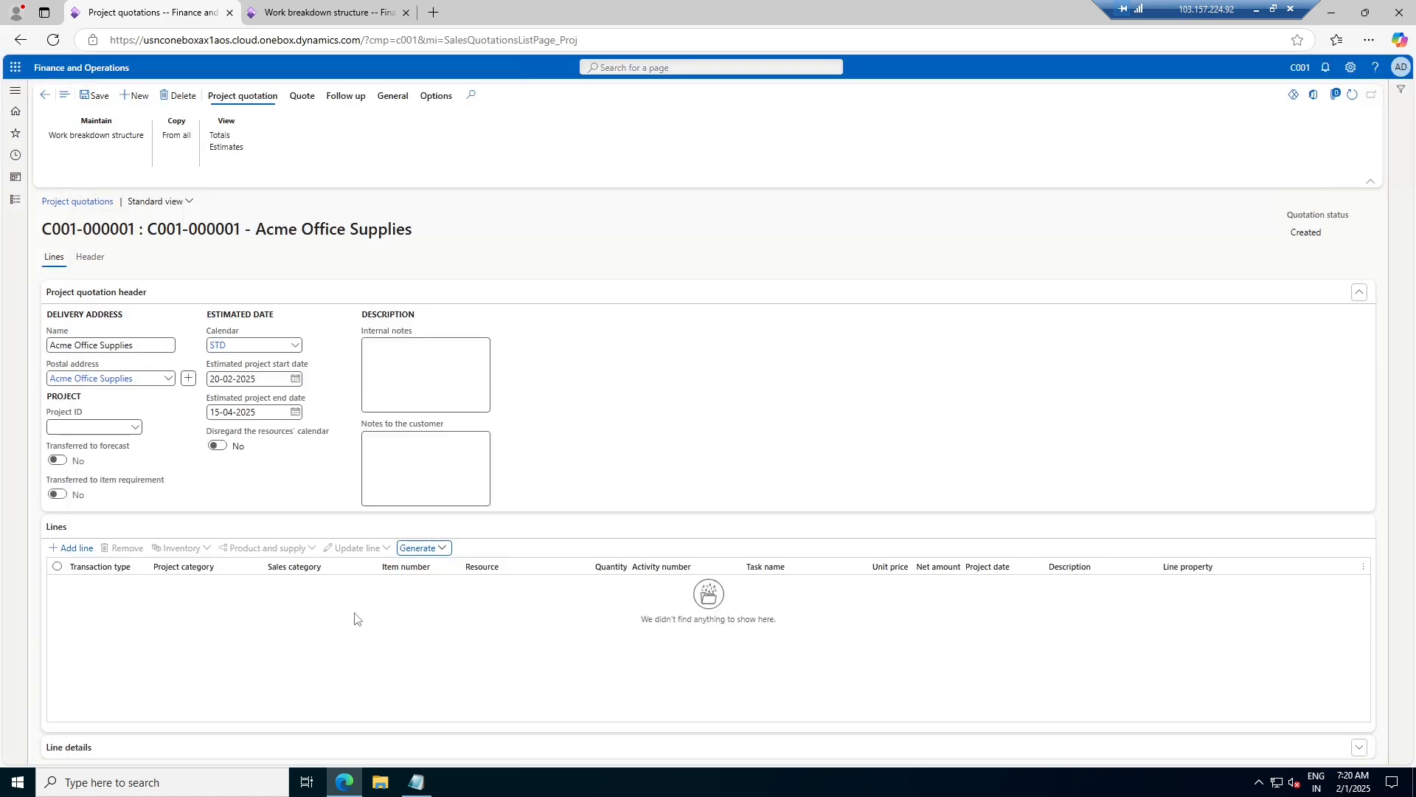
- Examine the line generation options, the quote actions, the available project IDs and the line details of the quotation
click(440, 548)
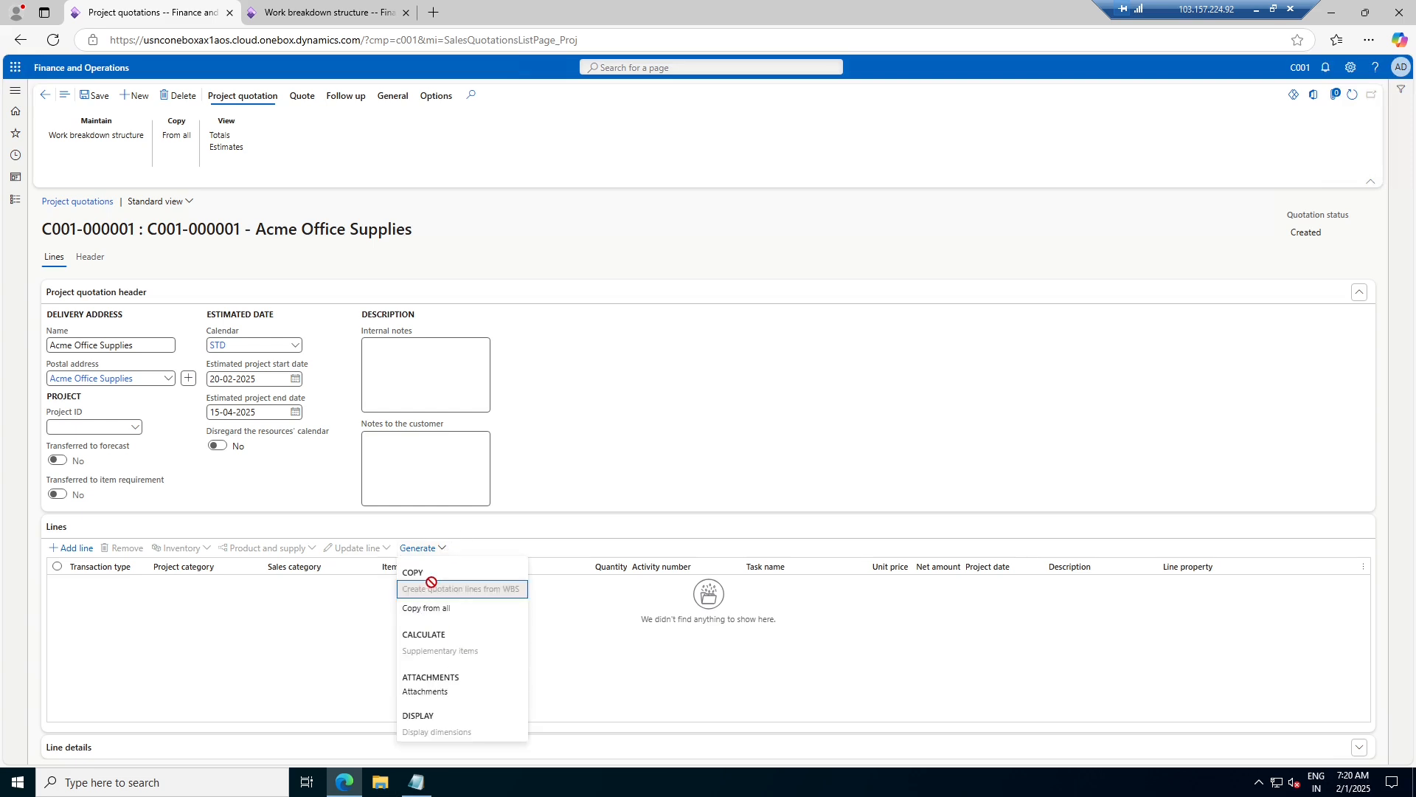
click(618, 235)
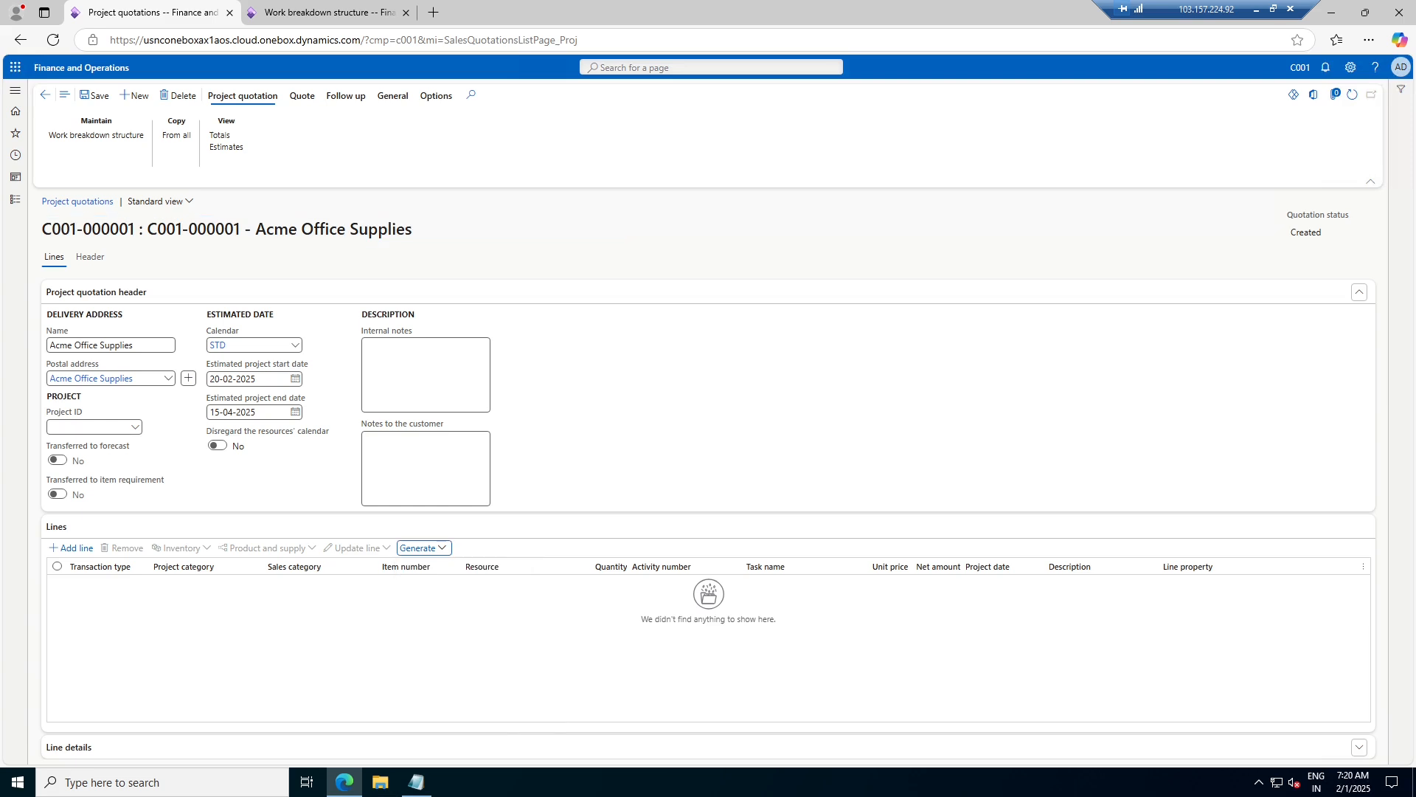
click(302, 96)
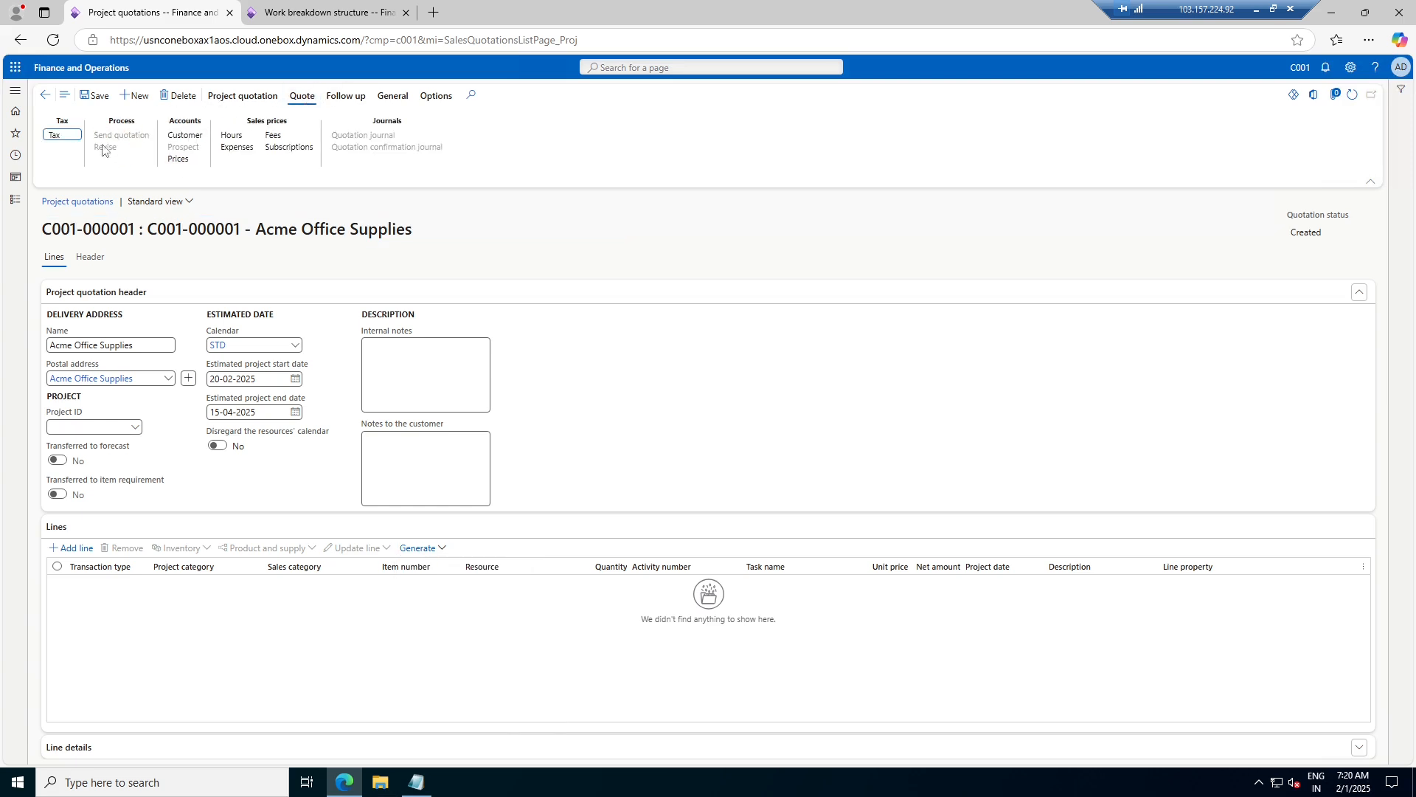
click(98, 97)
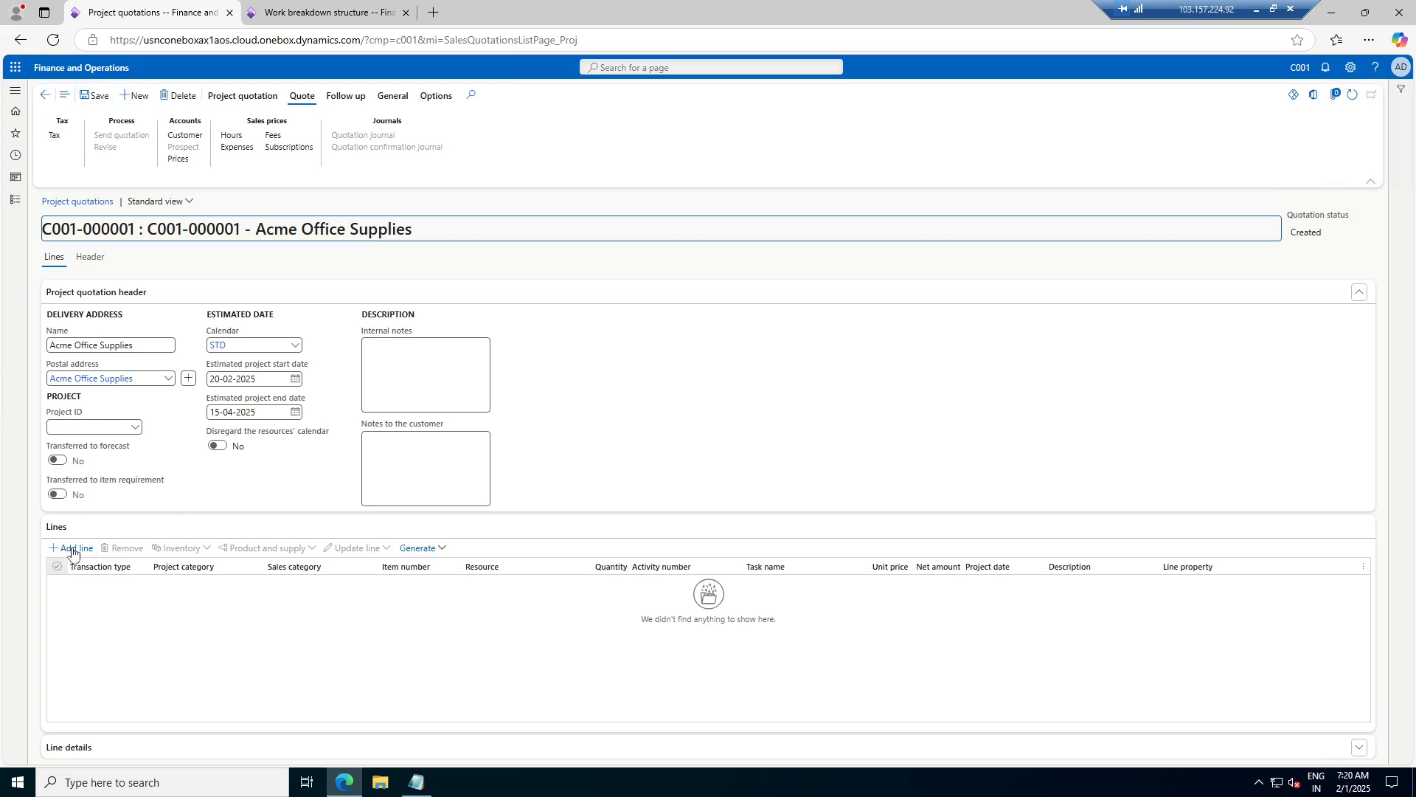
click(430, 551)
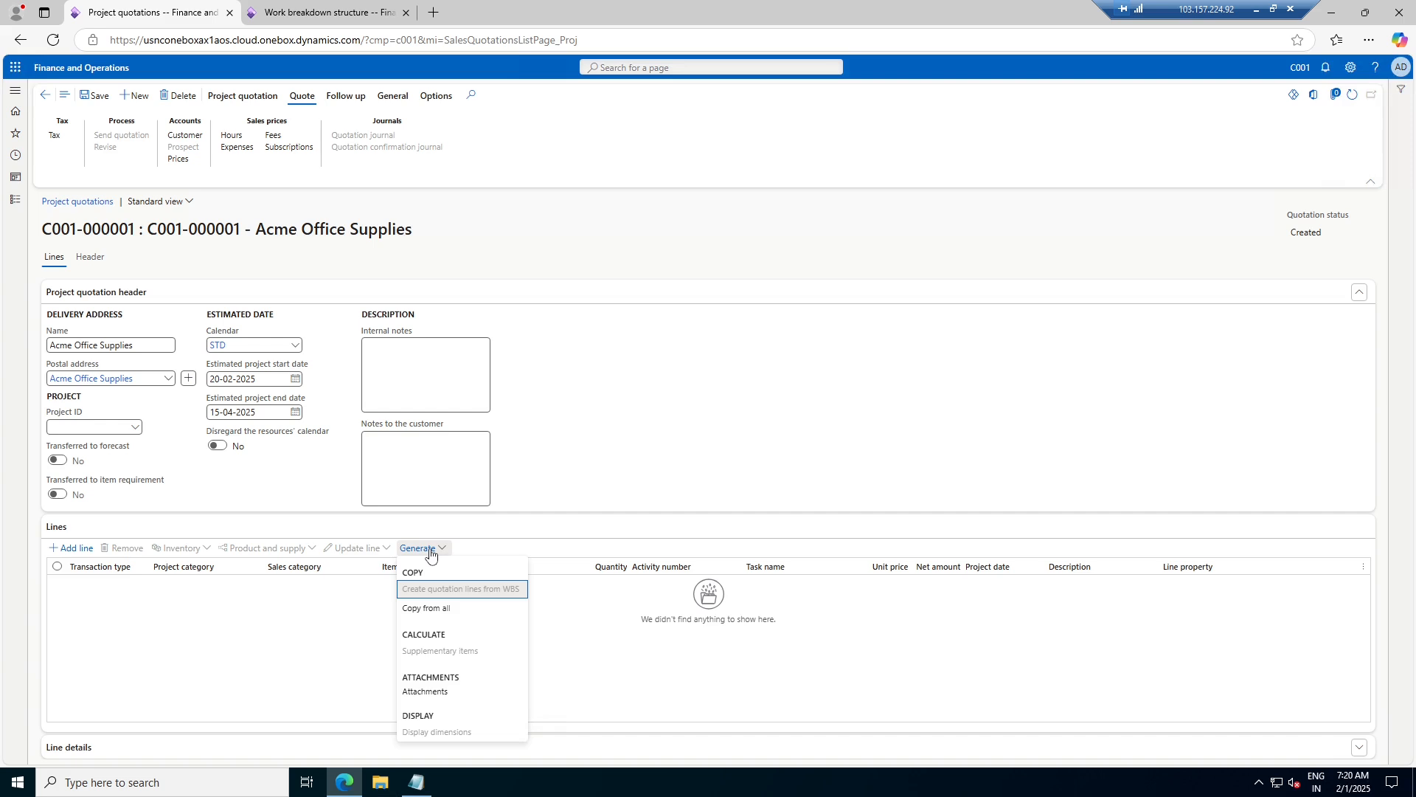
click(138, 430)
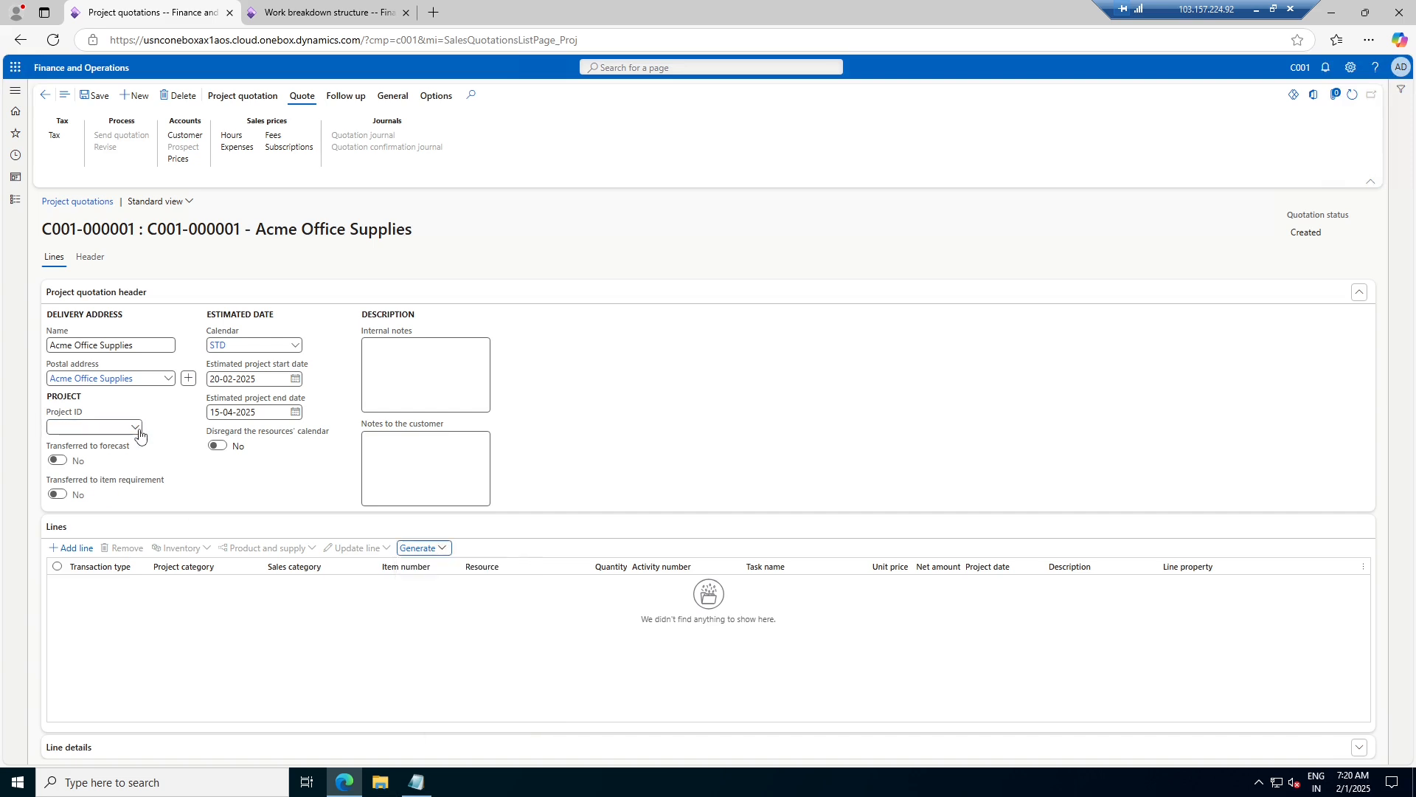
click(140, 433)
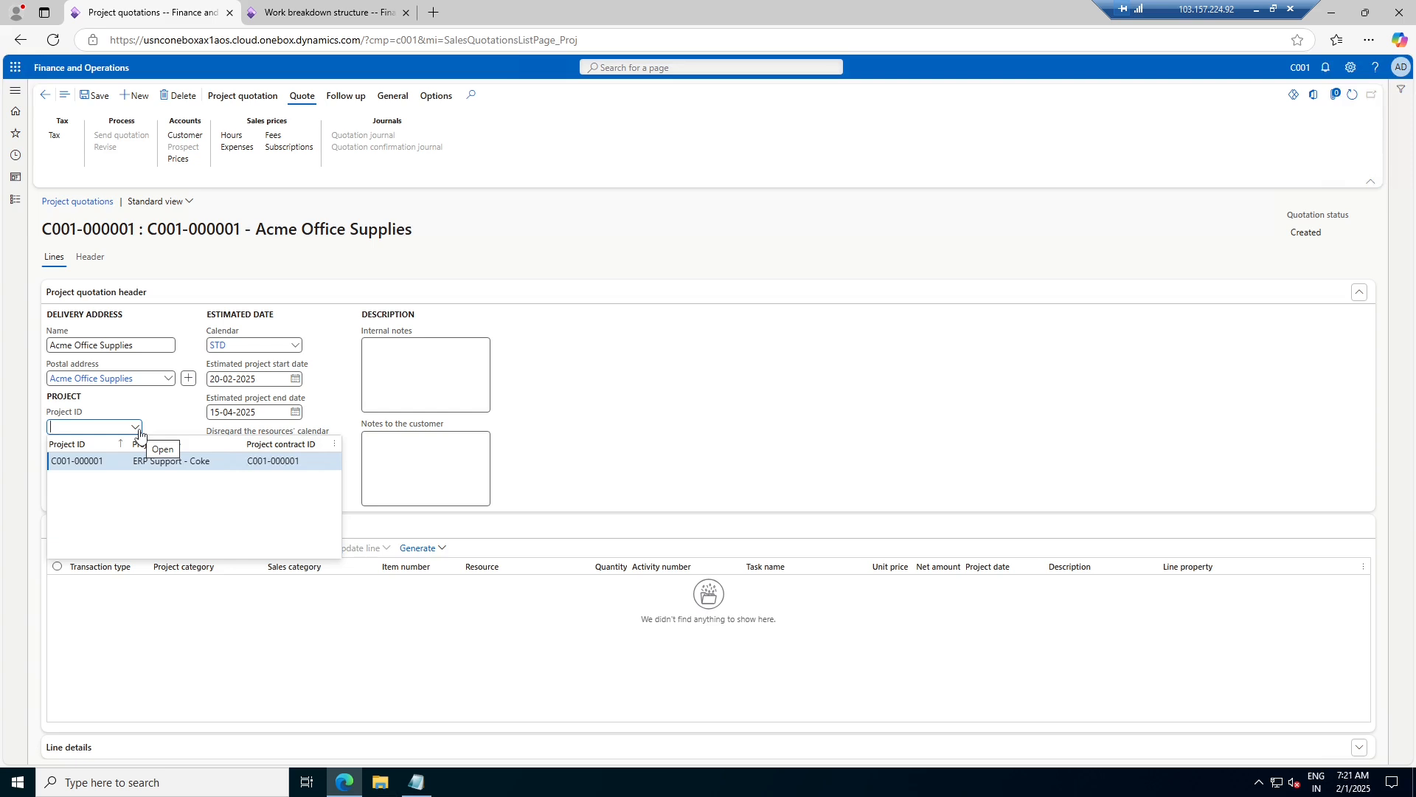
click(654, 359)
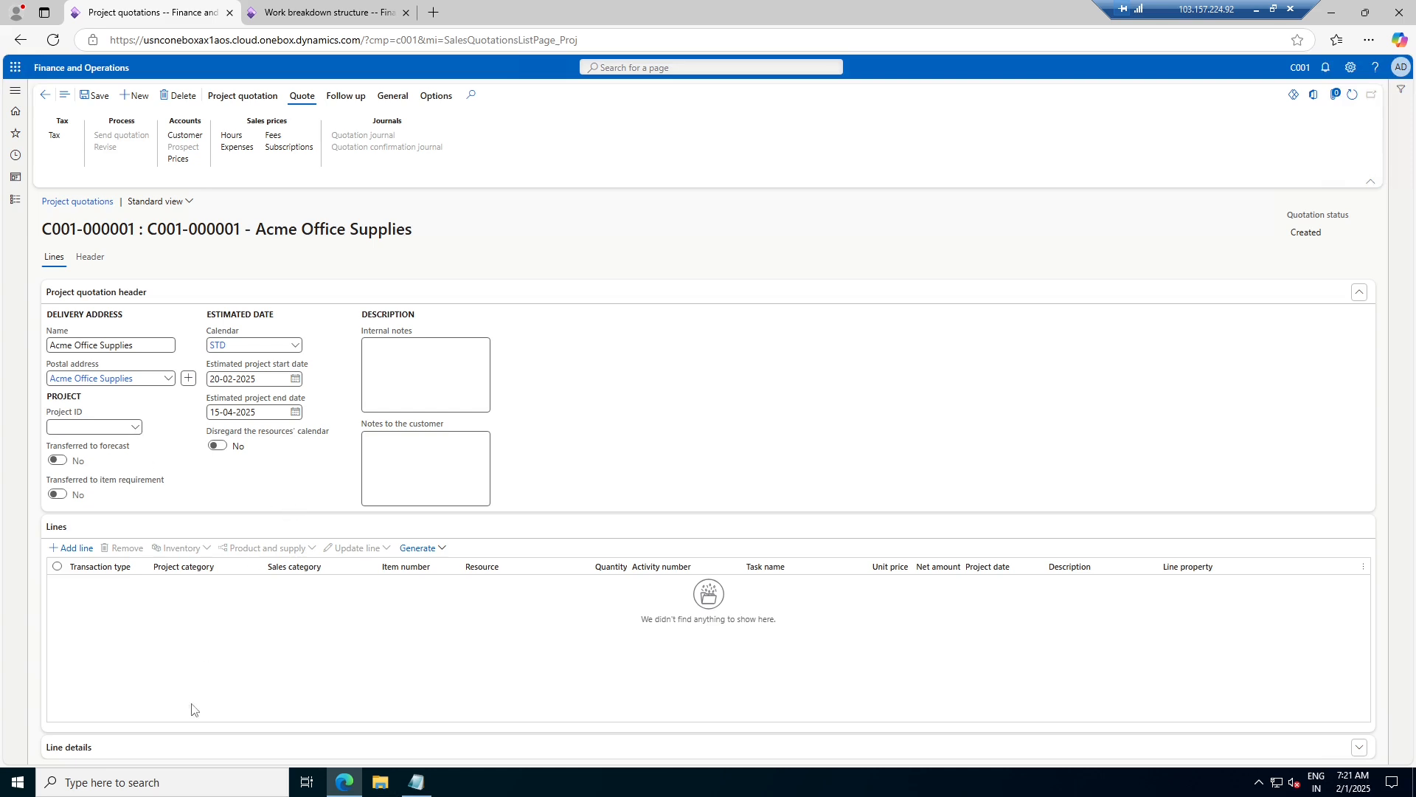
click(193, 743)
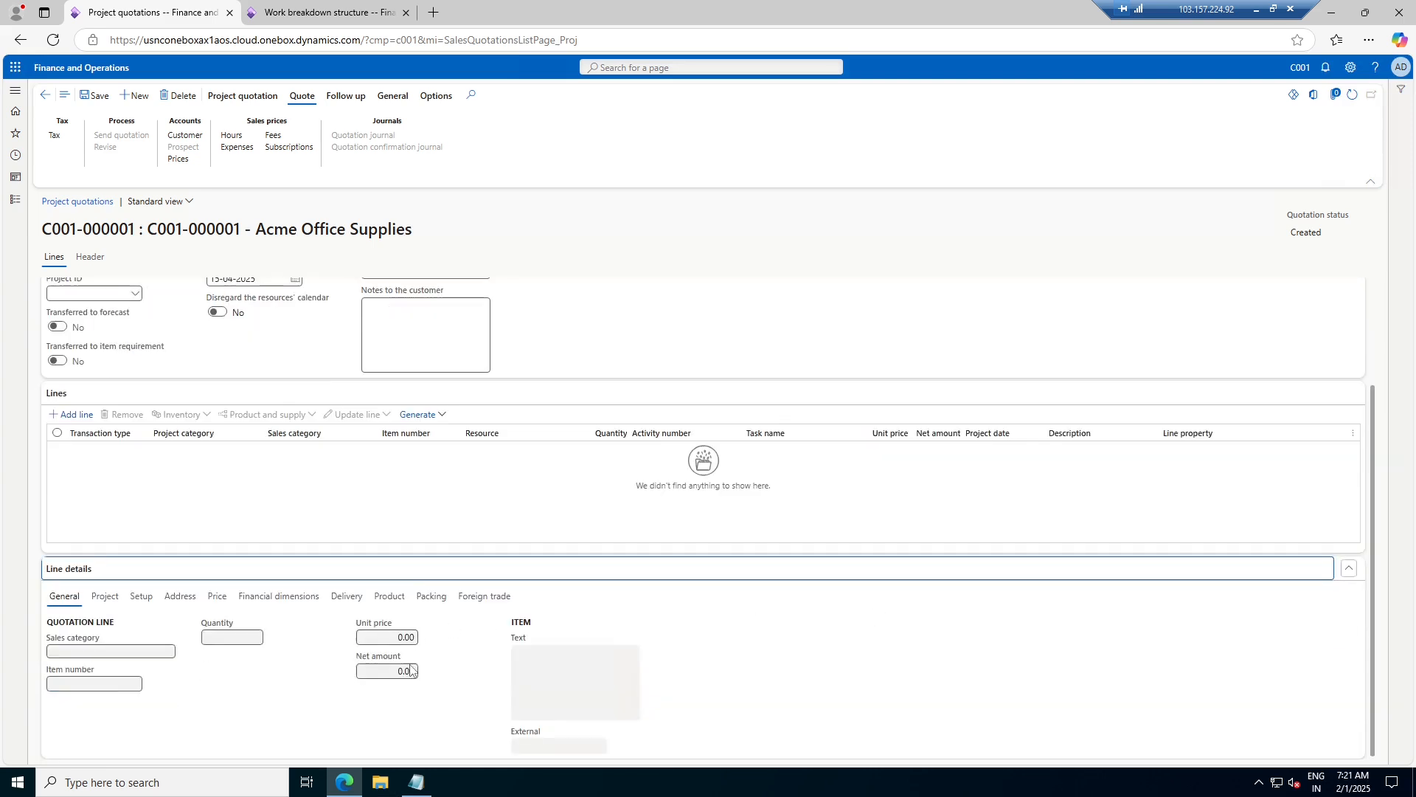
scroll(187, 403, up, 2)
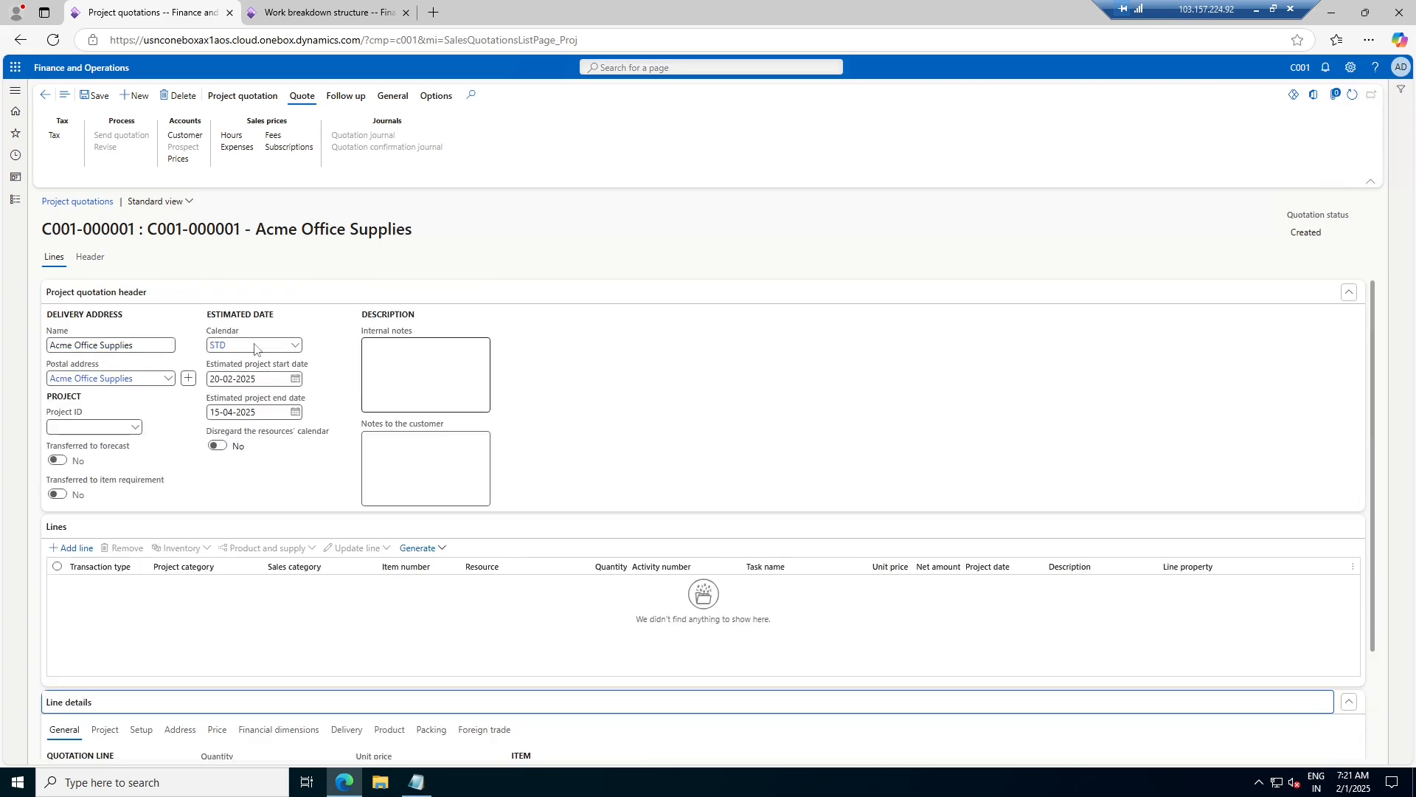
- Examine the quotation header's project ID choices and the remaining quotation actions, and recheck how lines can be generated
click(91, 258)
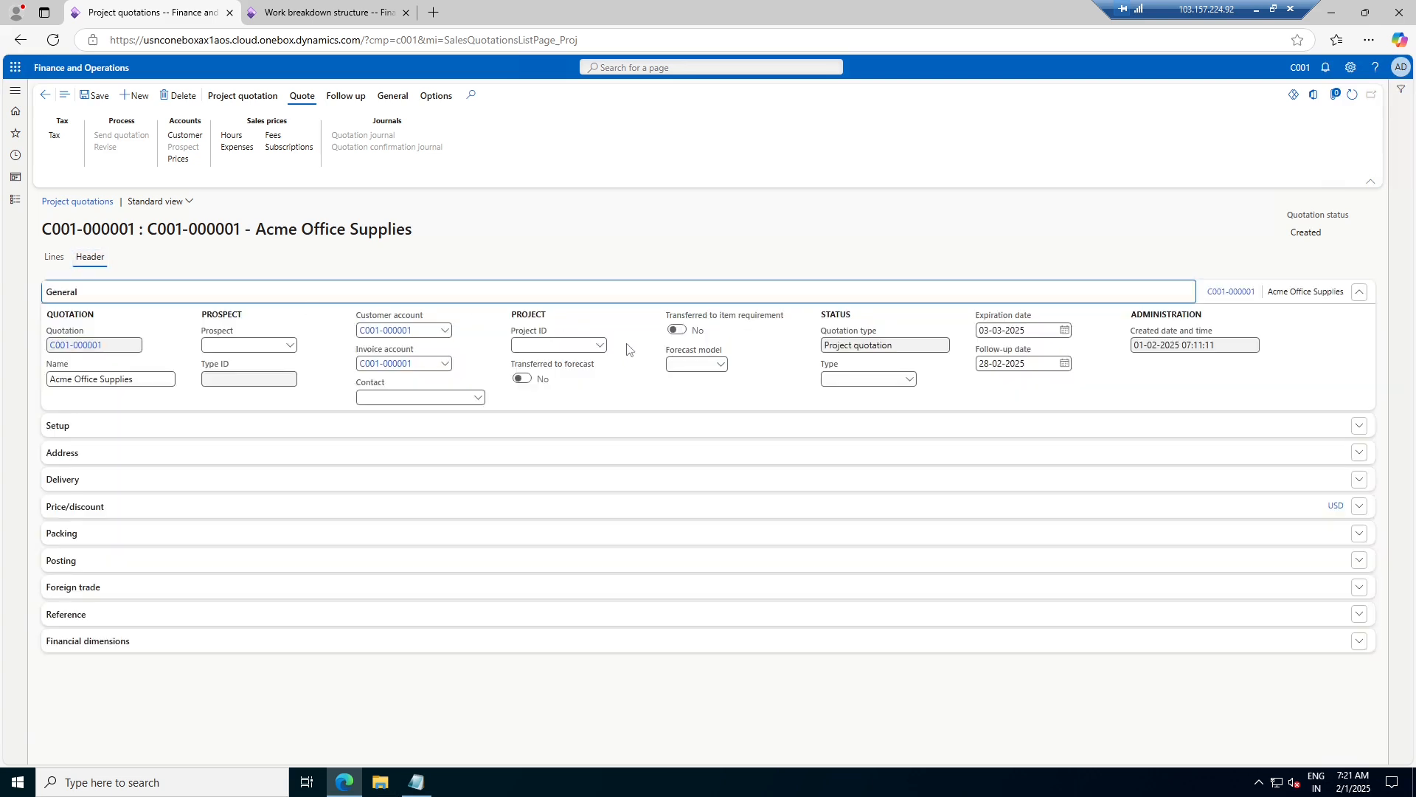
click(600, 346)
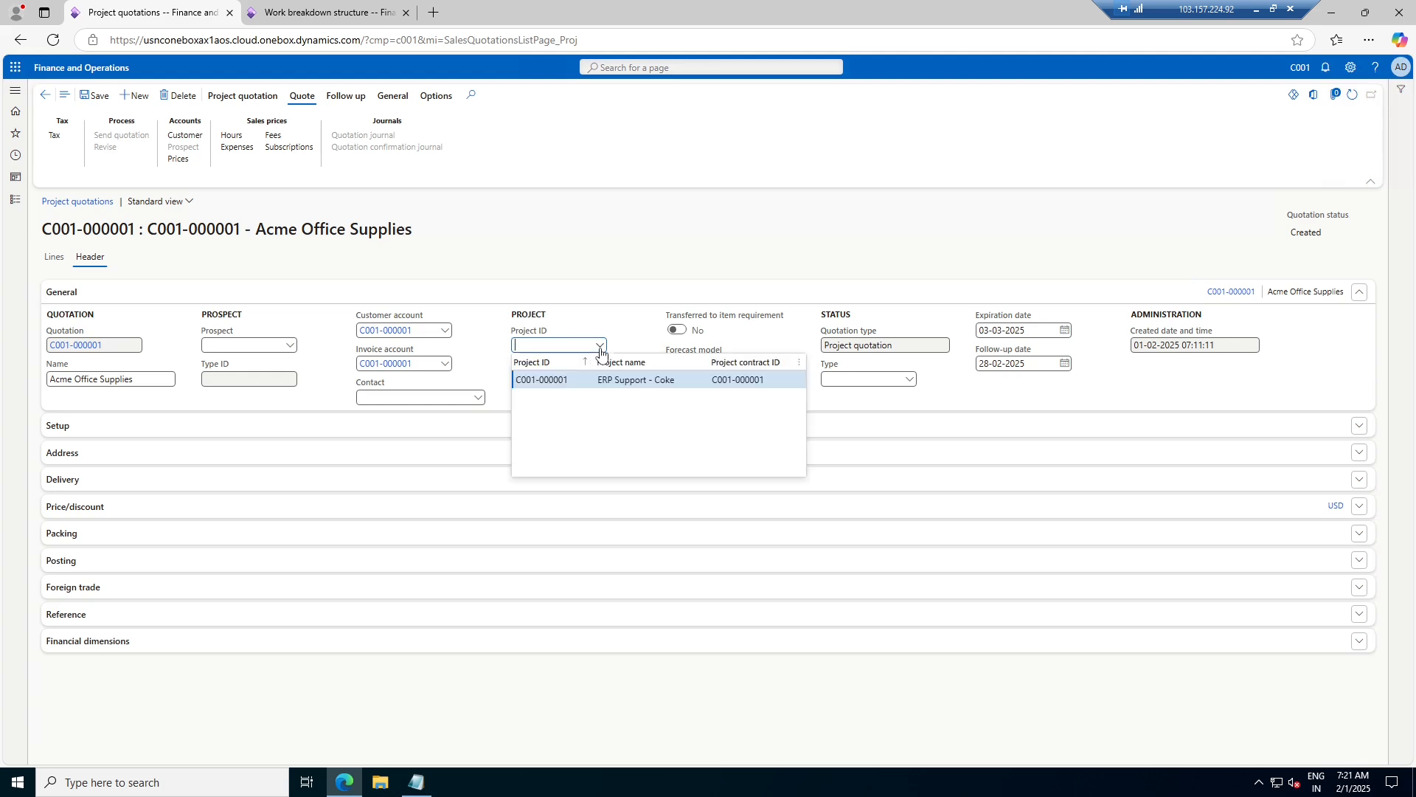
click(599, 345)
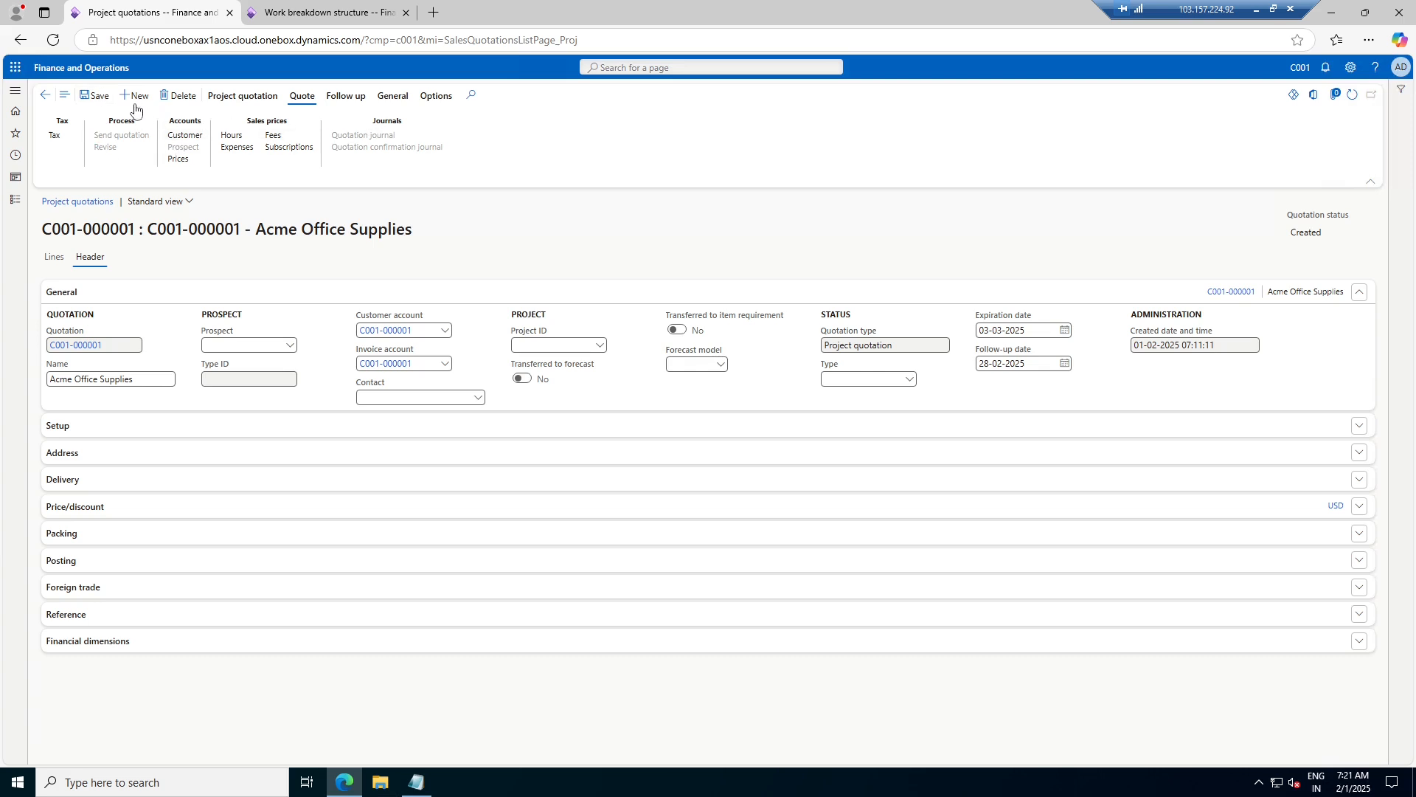
click(242, 97)
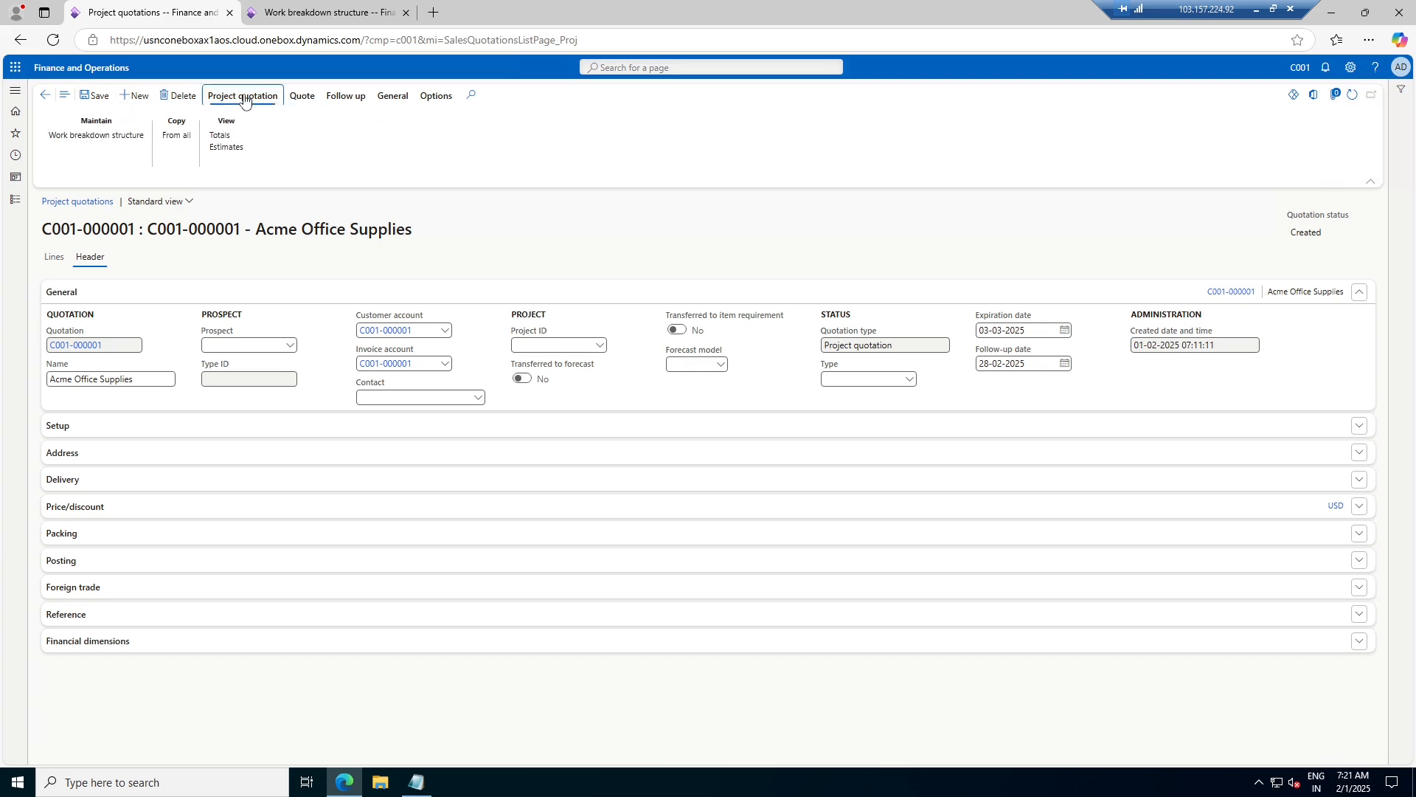
click(360, 102)
click(377, 101)
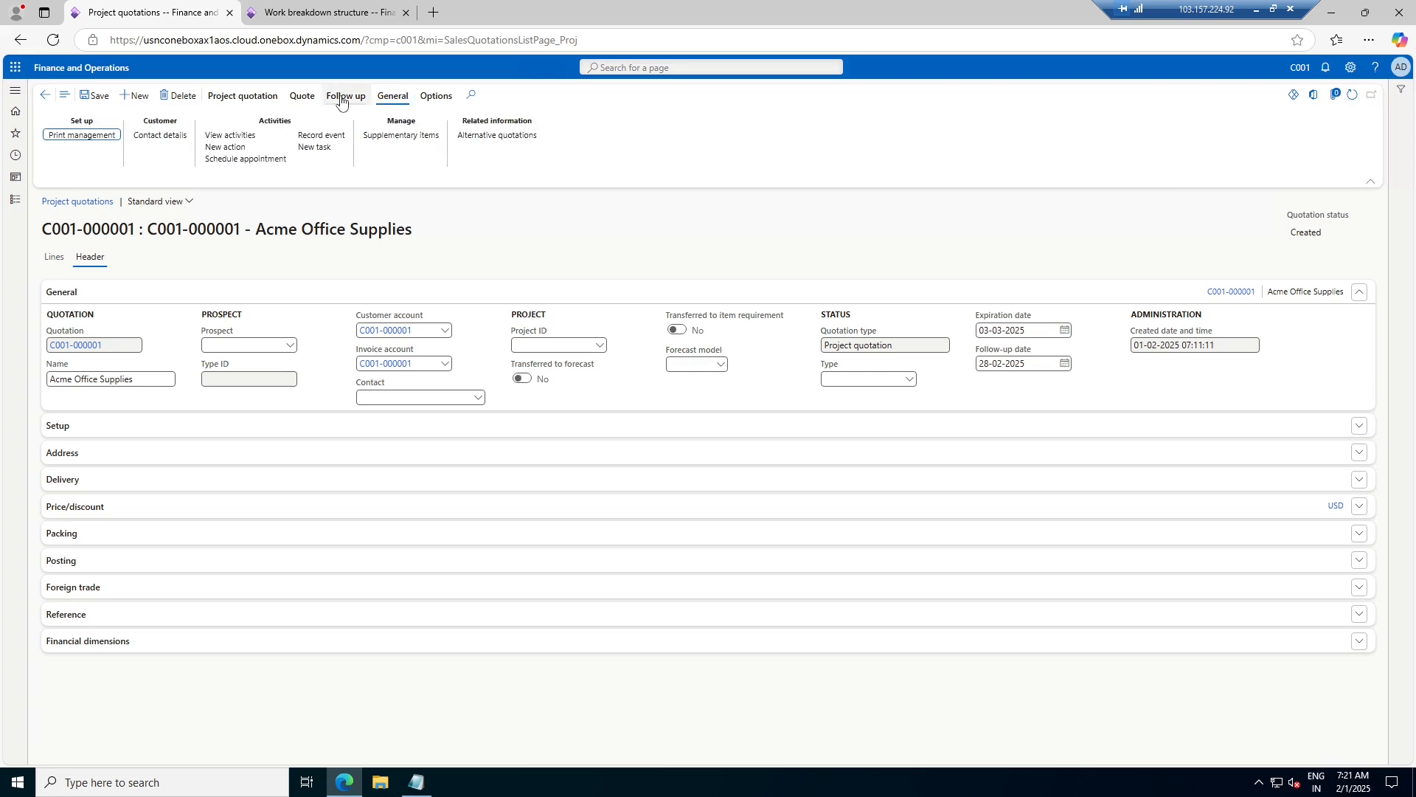
click(238, 102)
click(302, 101)
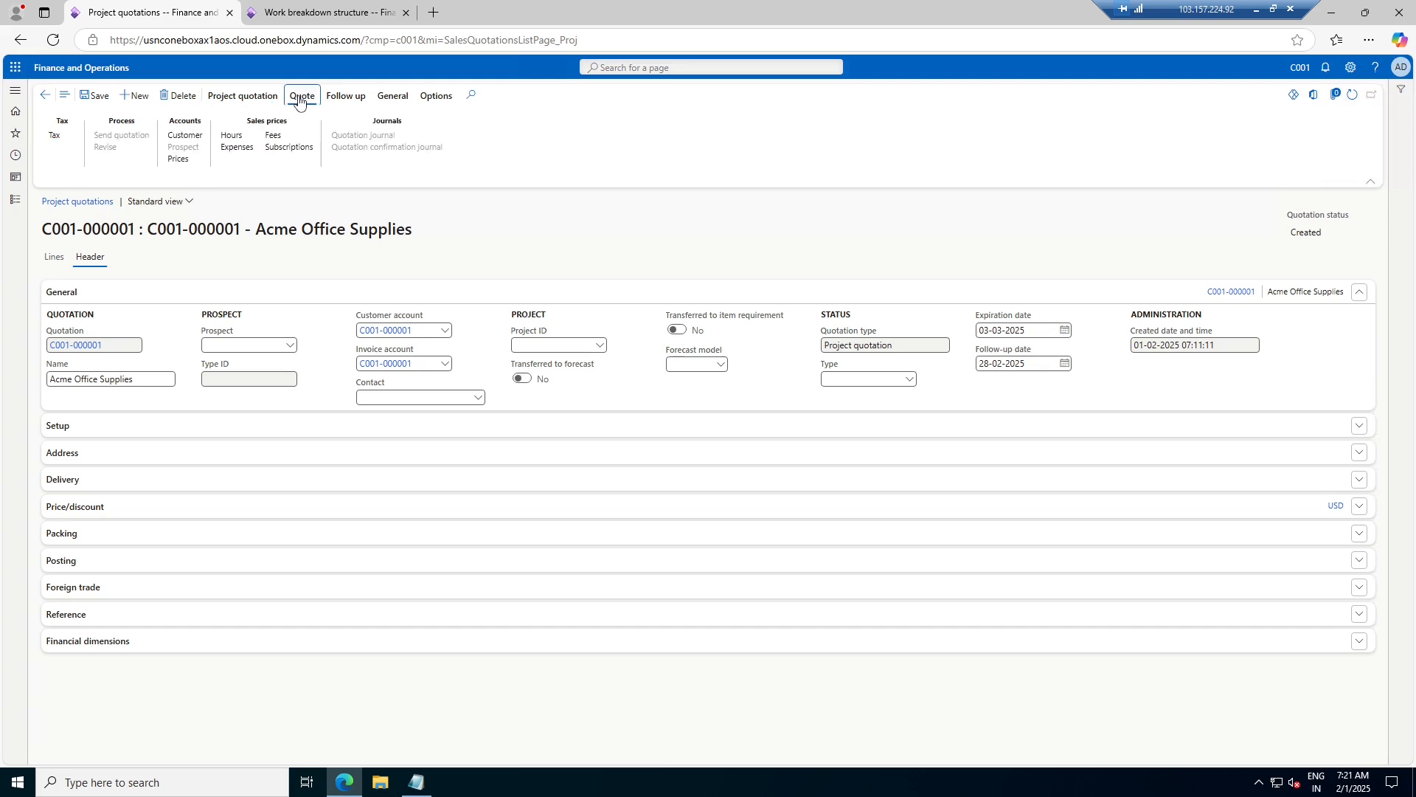
click(53, 257)
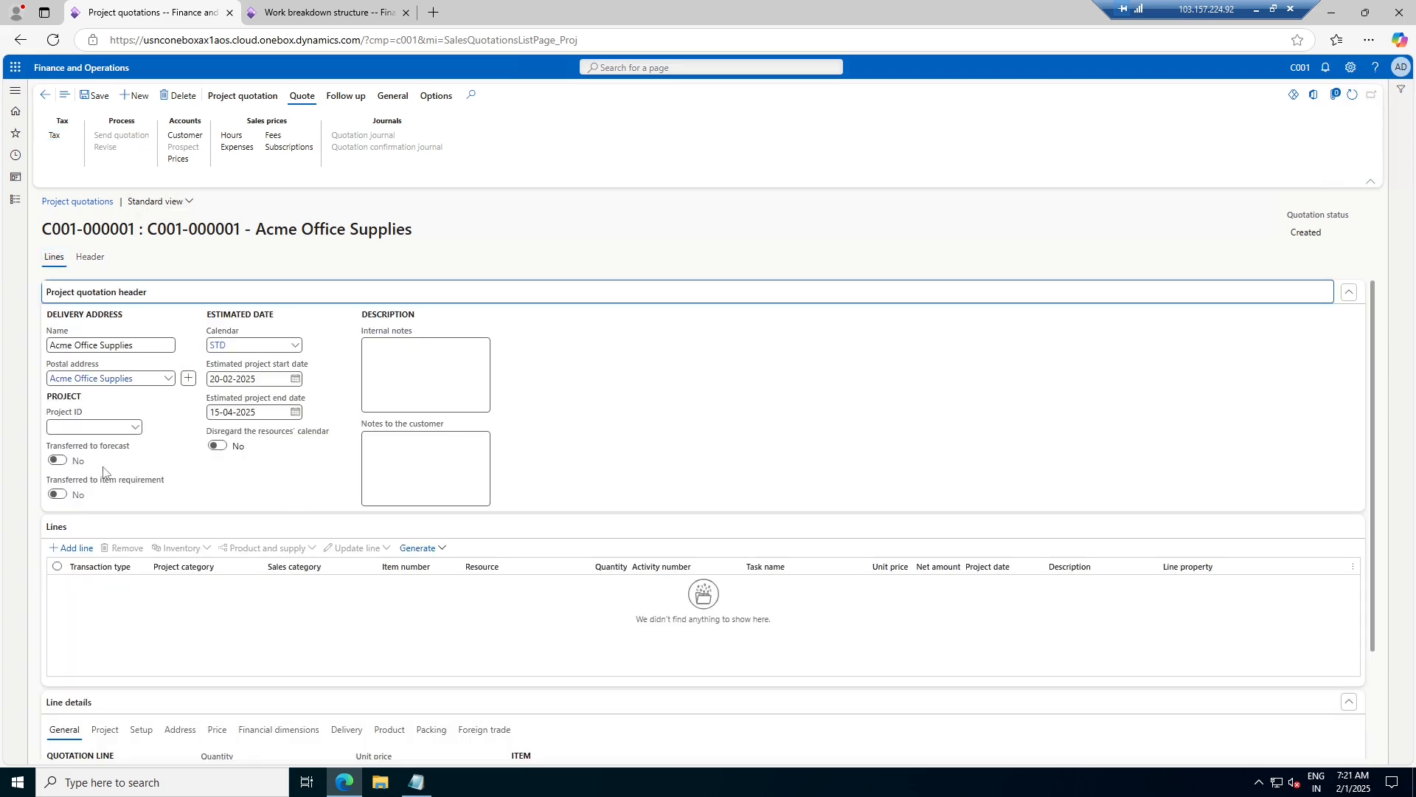
click(443, 549)
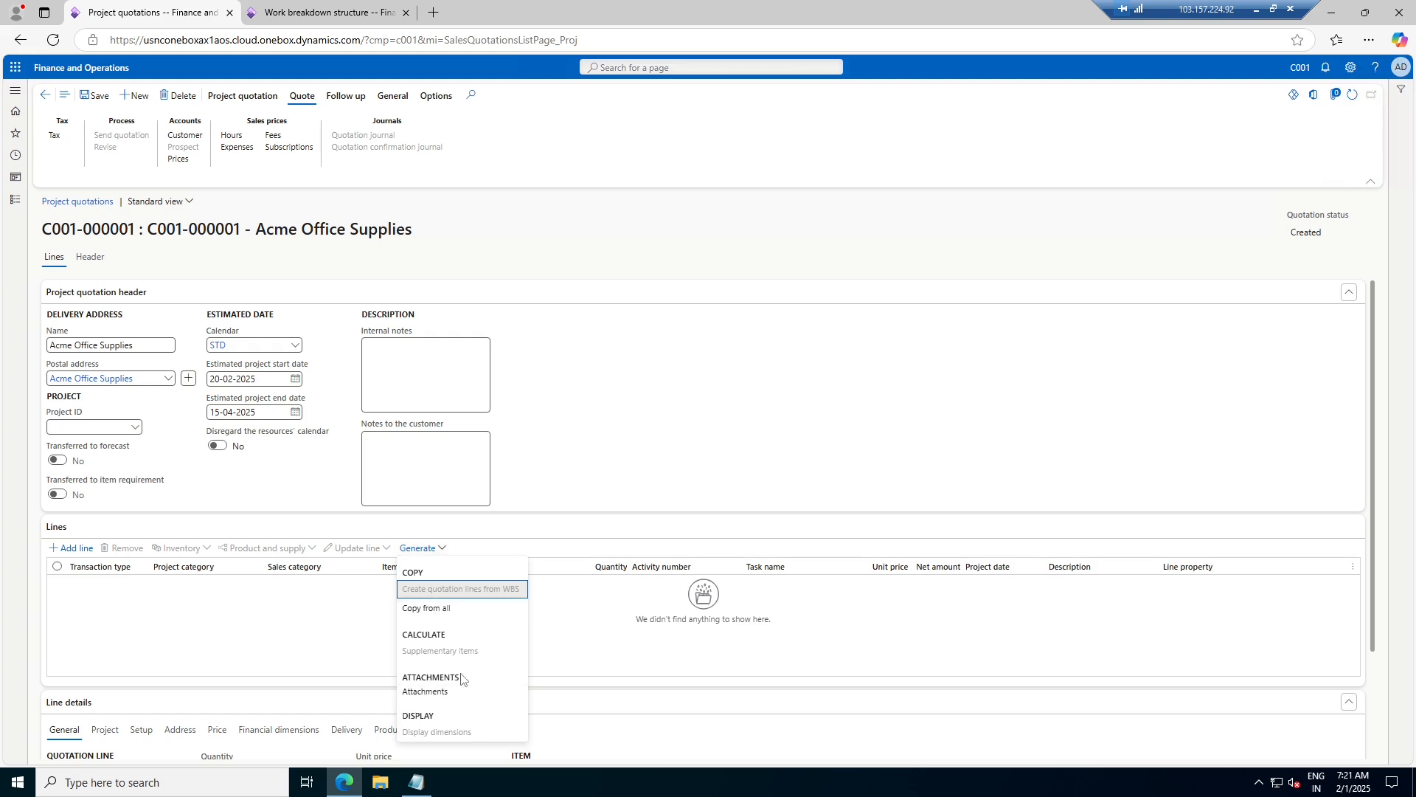
click(638, 374)
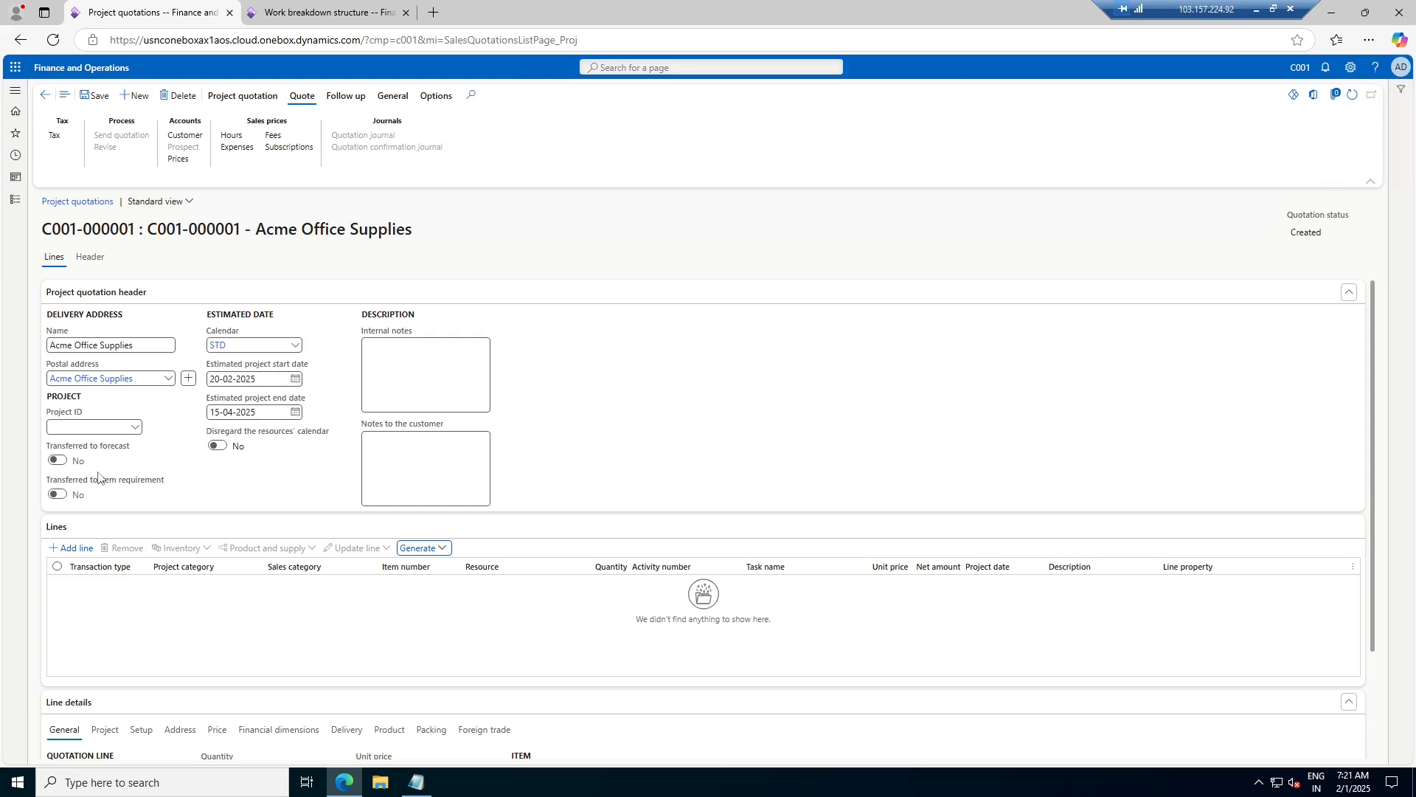
- Try to add an empty quotation line, check its transaction types and the line generation options, and save it
click(72, 548)
click(160, 584)
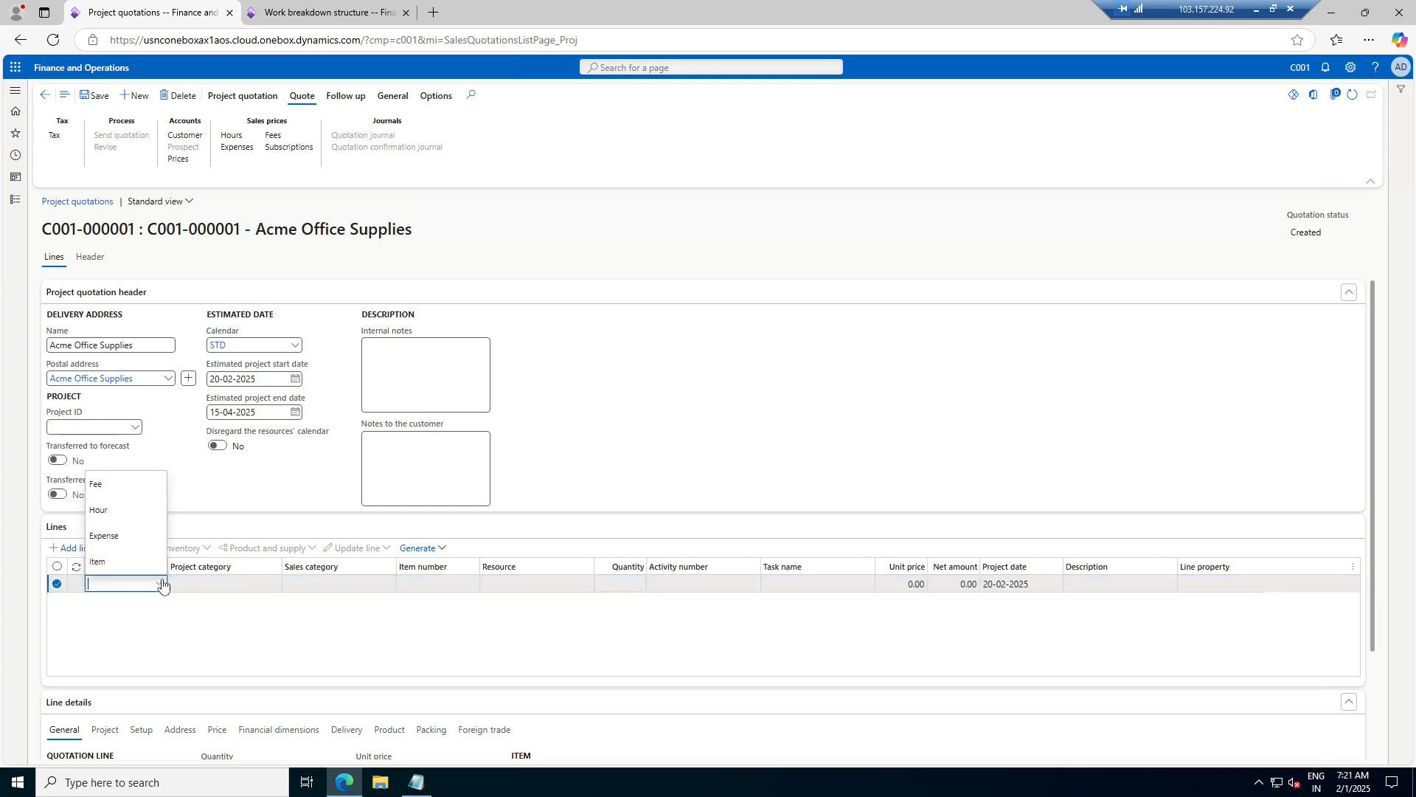
click(161, 584)
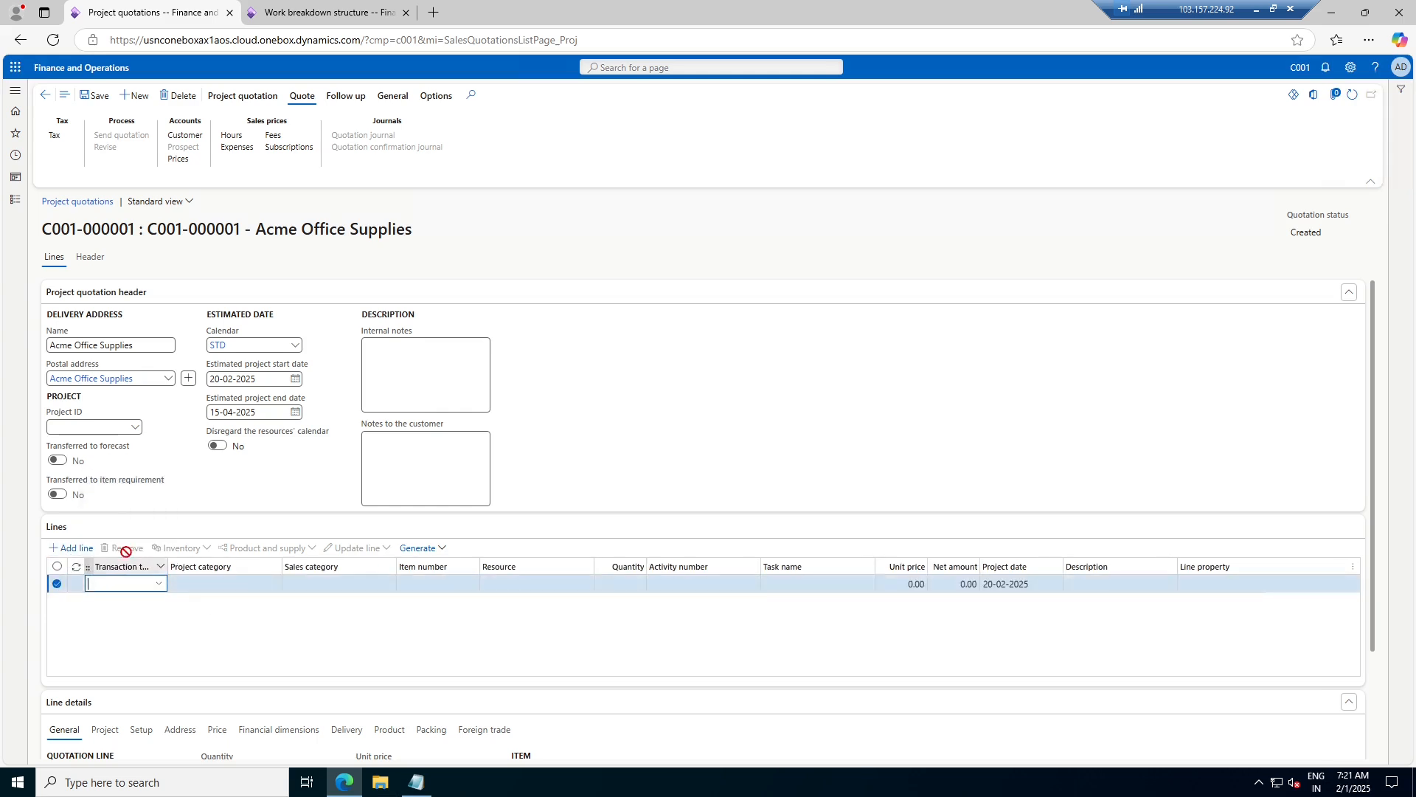
click(434, 547)
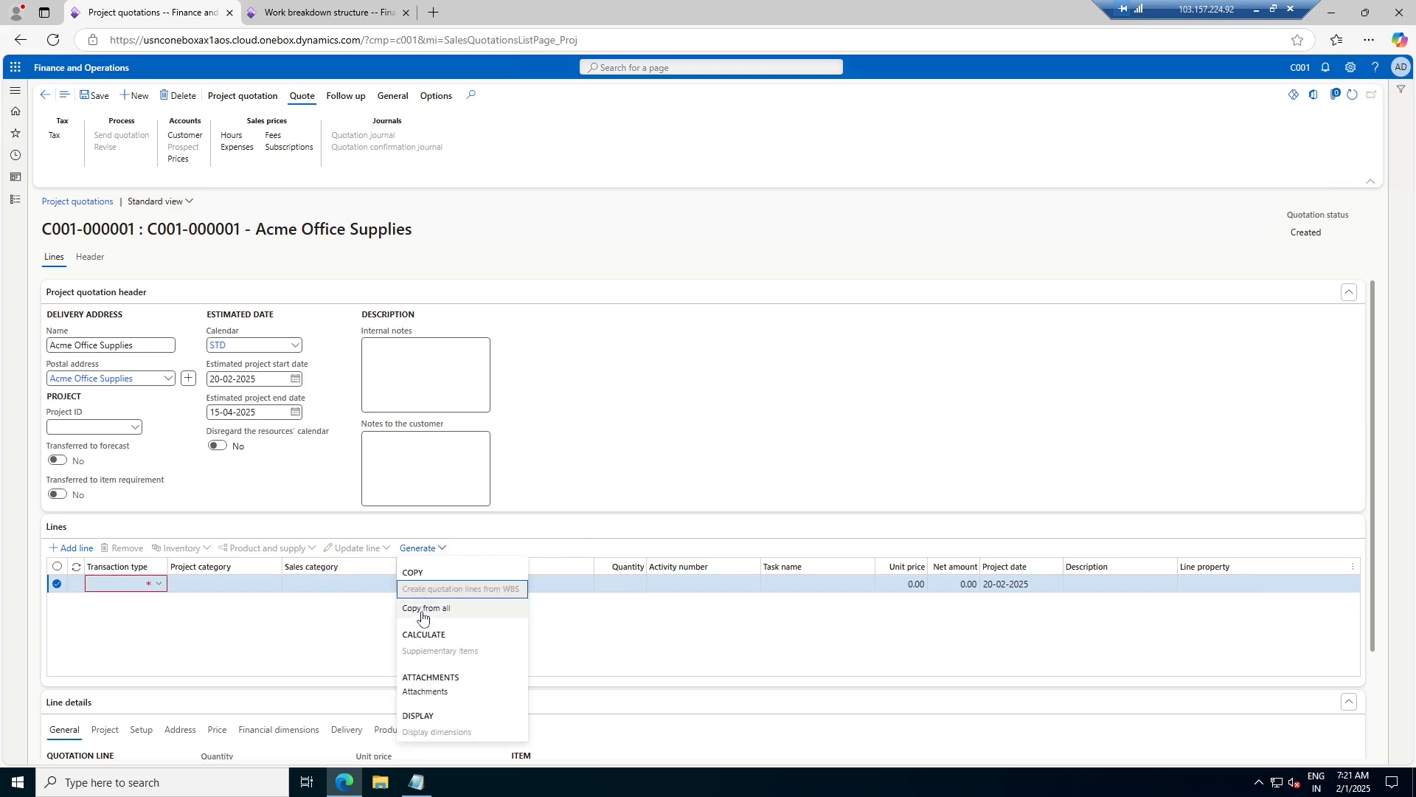
click(95, 104)
click(93, 103)
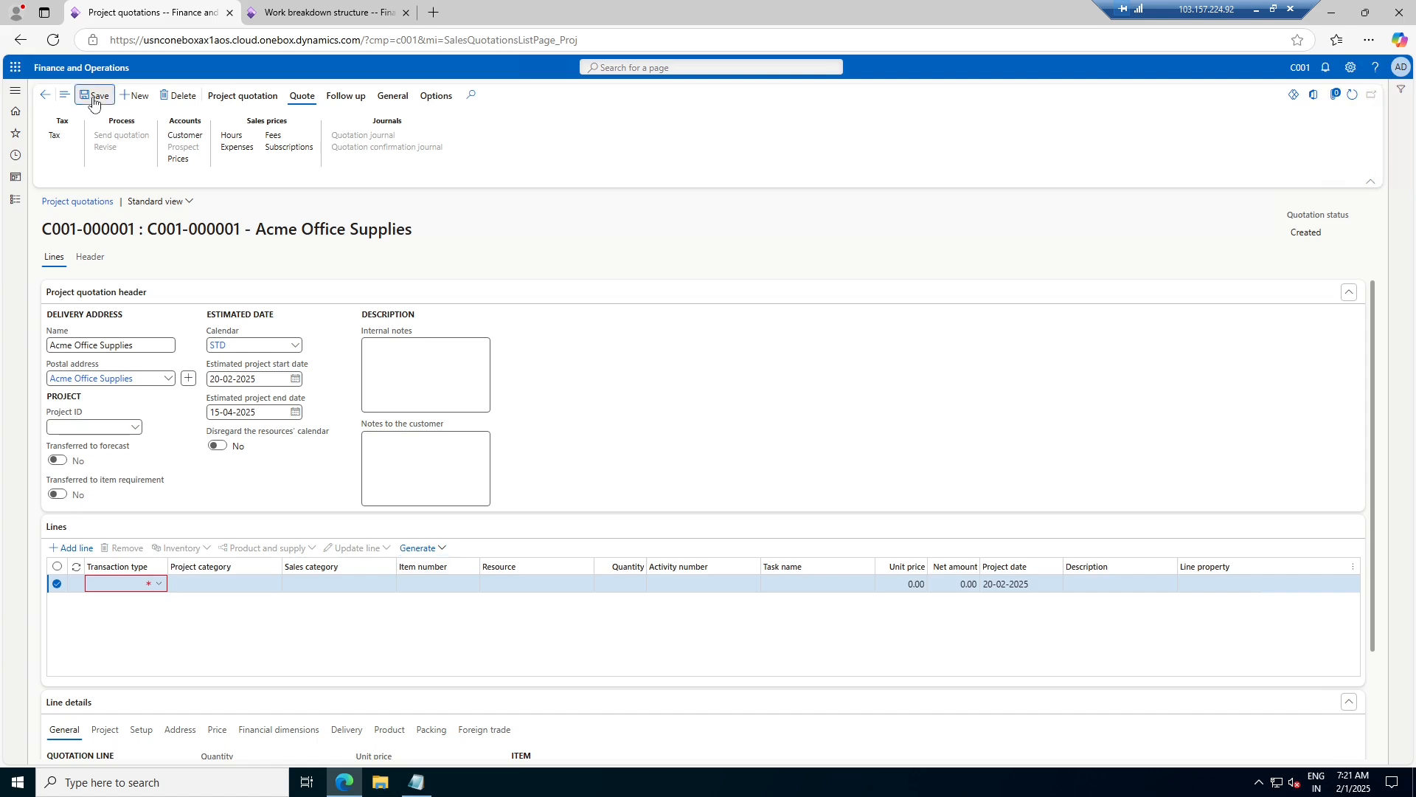
- Review the quotation's work breakdown structure, and check the options for creating or copying quotation lines
click(246, 92)
click(105, 142)
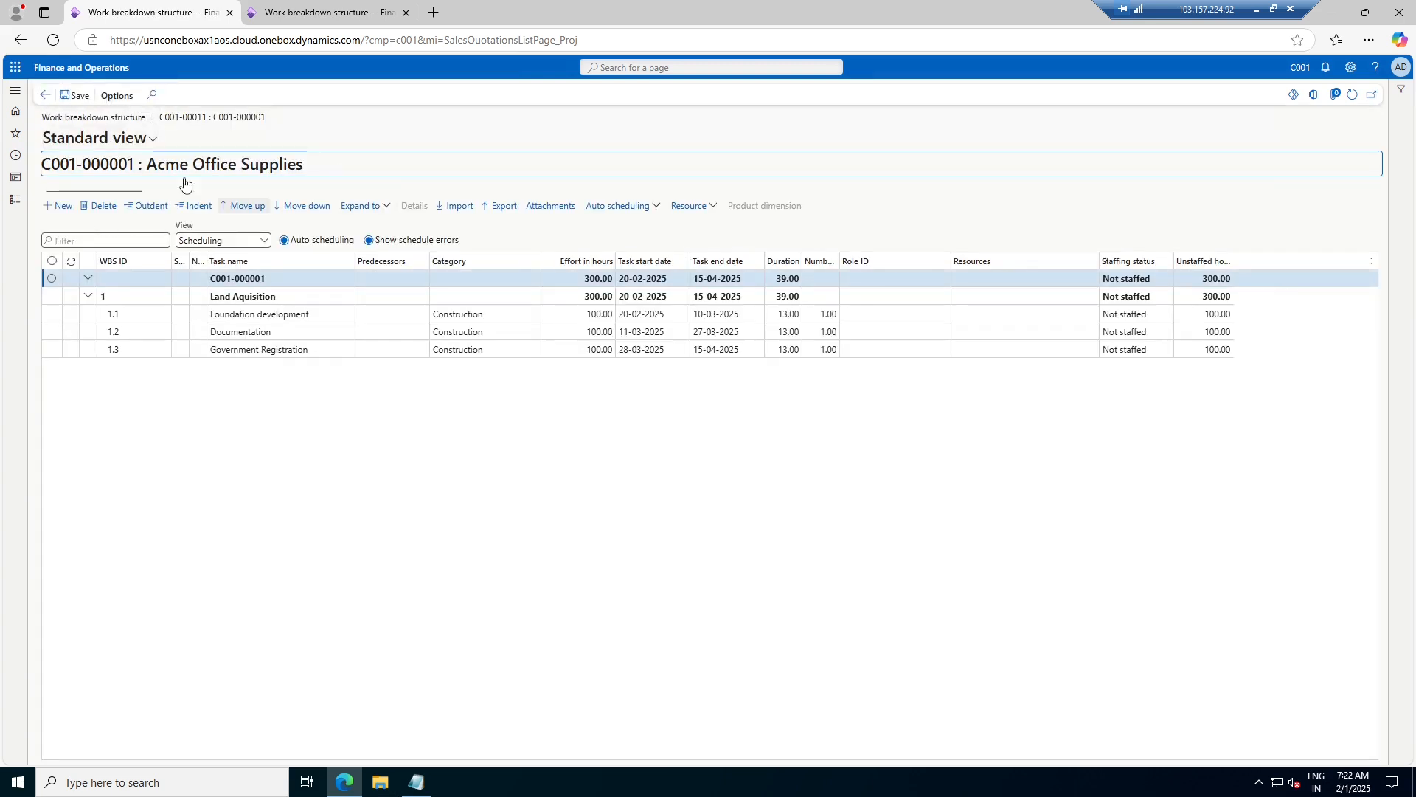
click(46, 96)
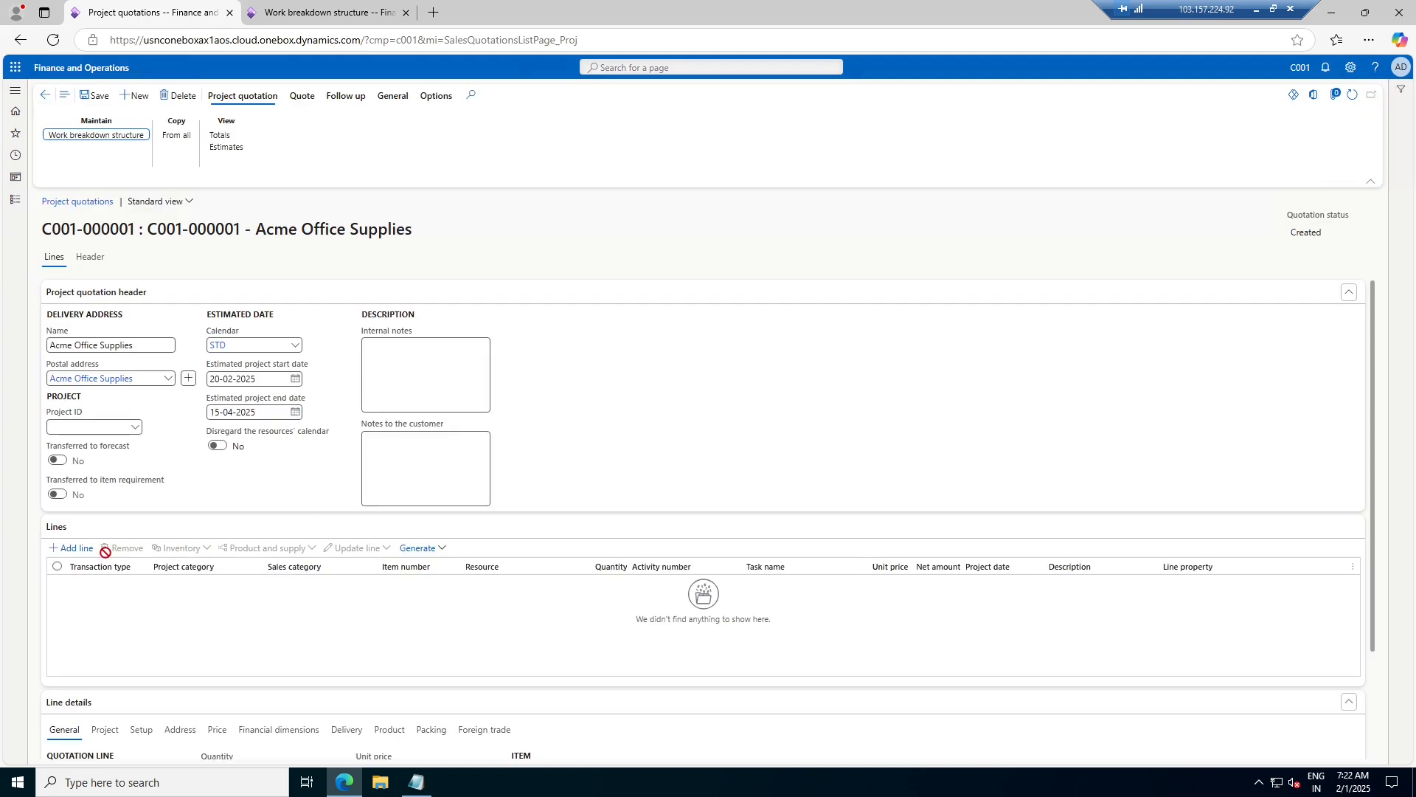
click(442, 549)
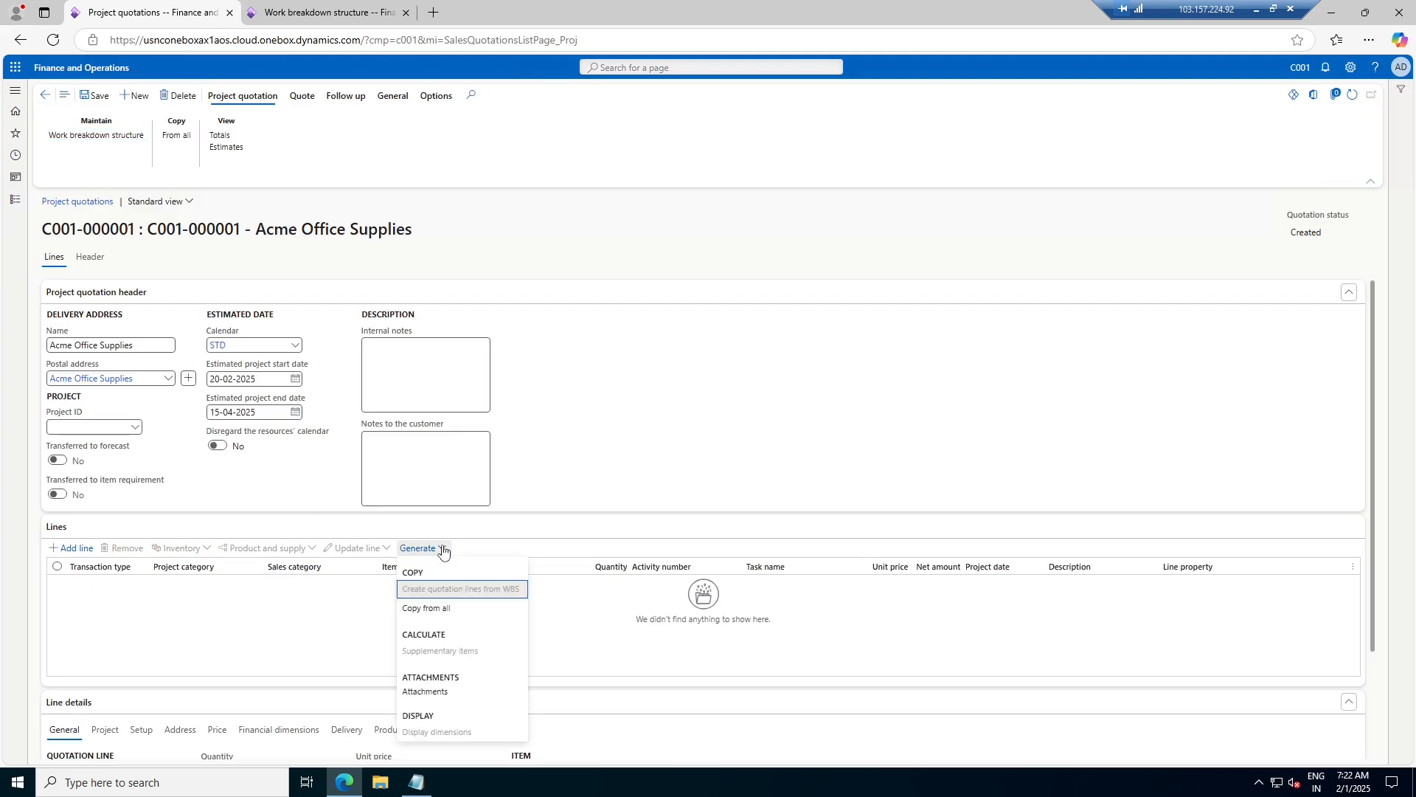
click(447, 610)
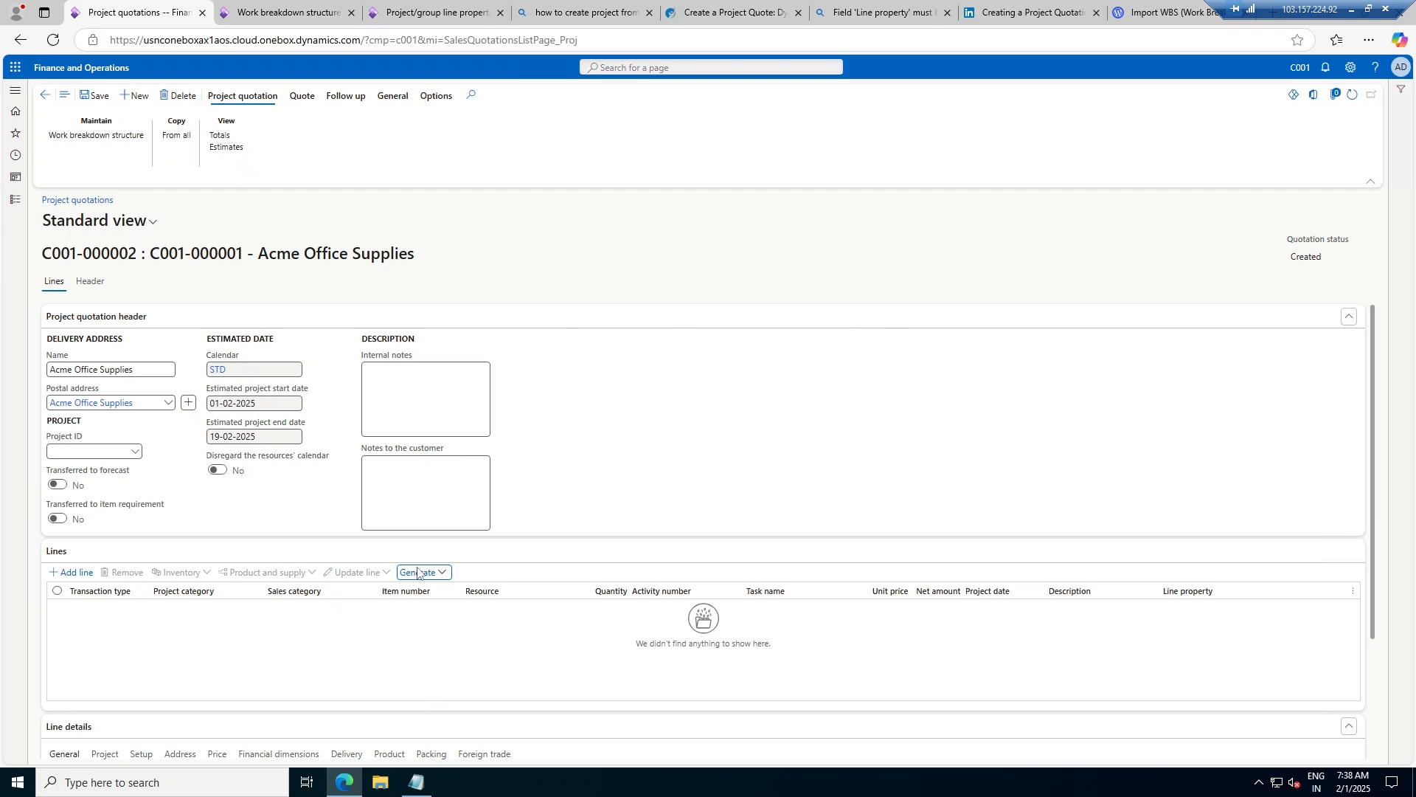
- Open the work breakdown structure of the WBS for Constraction template and select its Land Aquisition task
click(312, 16)
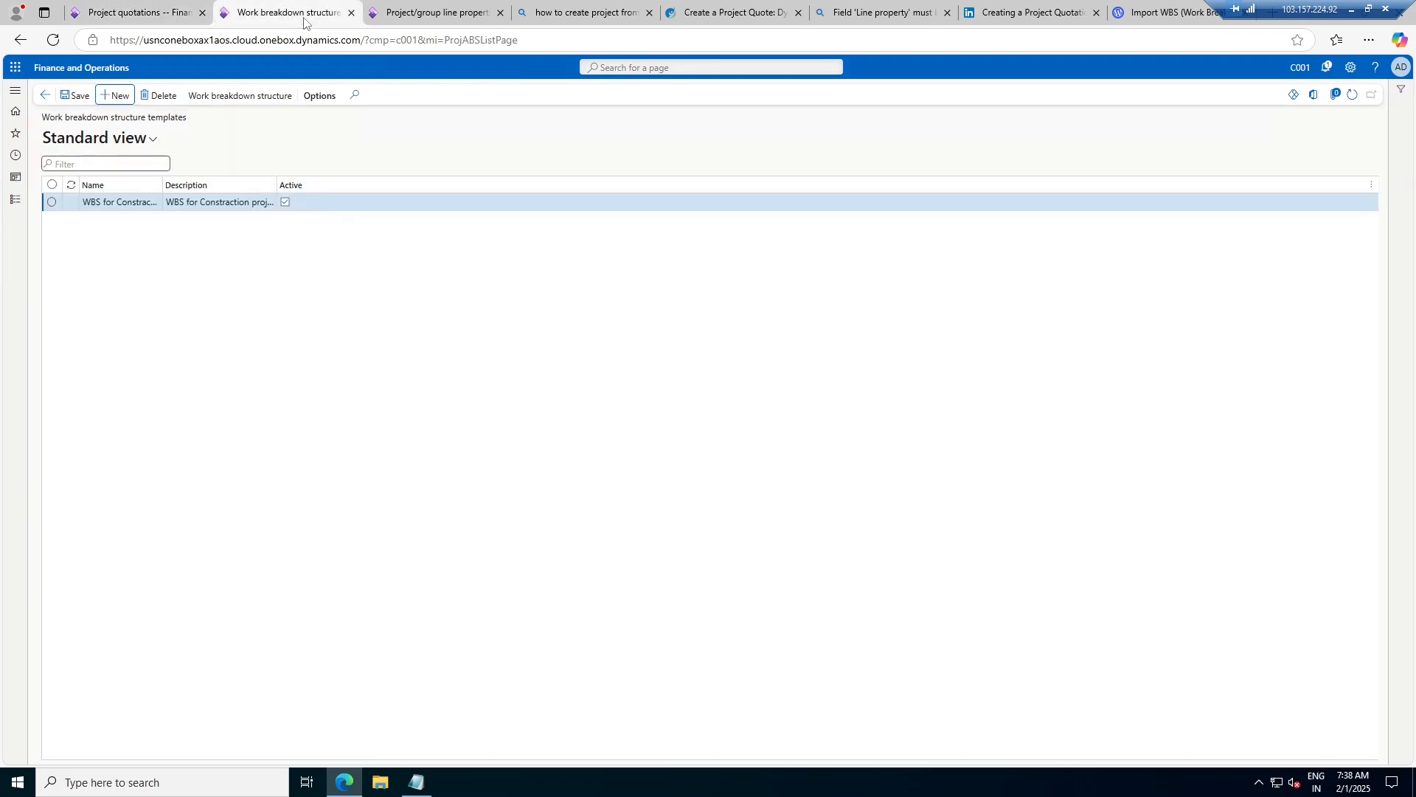
click(236, 96)
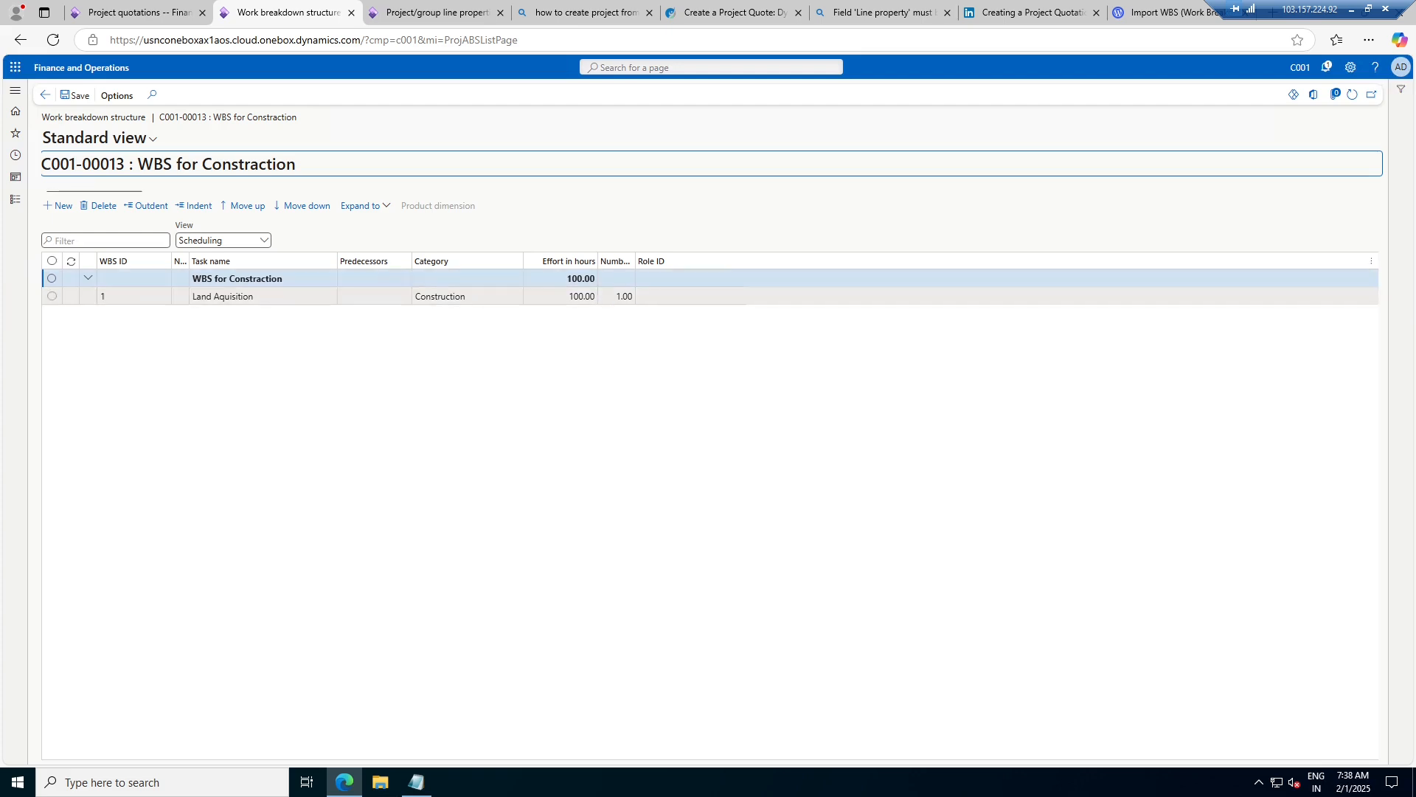
click(460, 298)
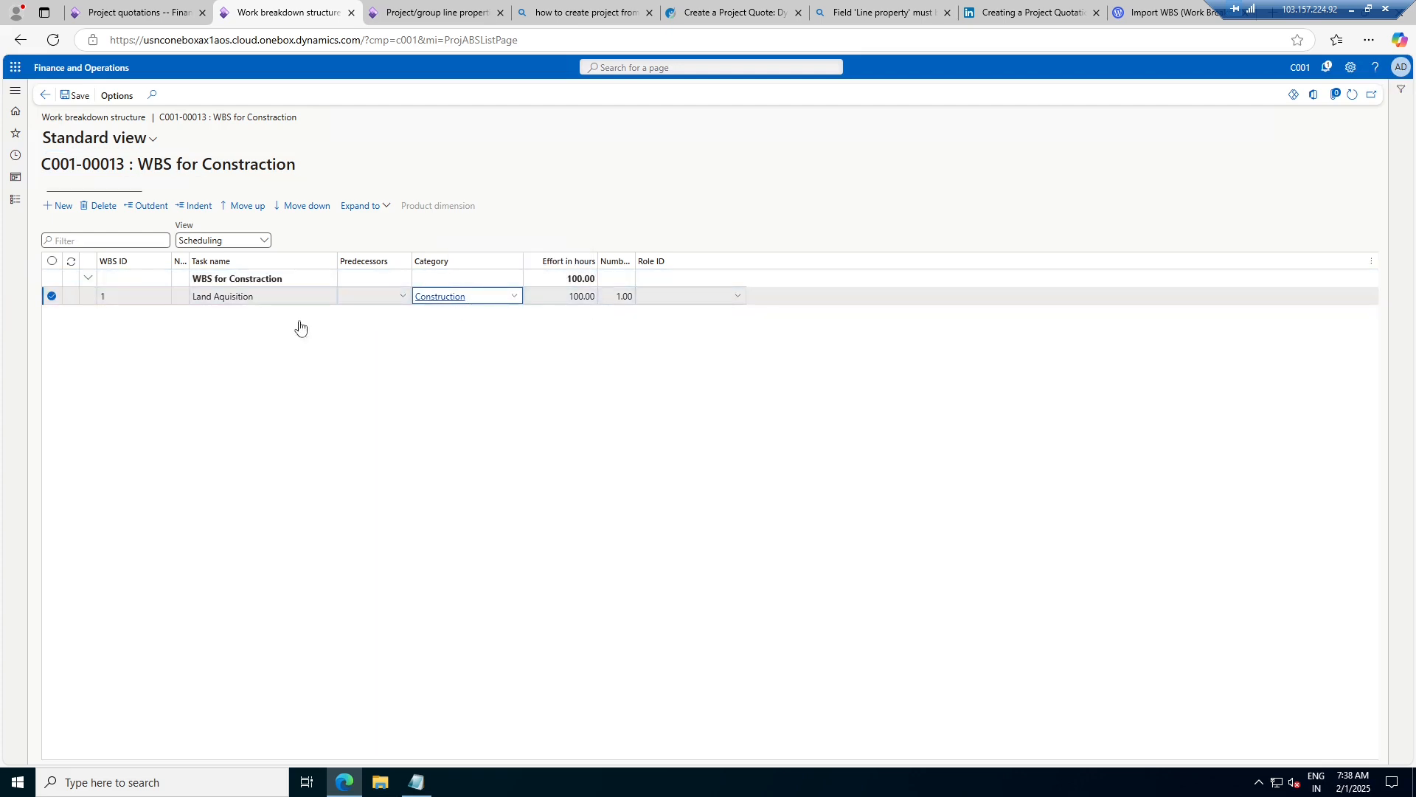
- Add a second task named Foundation development to the WBS for Constraction template, below Land Aquisition
click(146, 13)
click(265, 11)
click(62, 210)
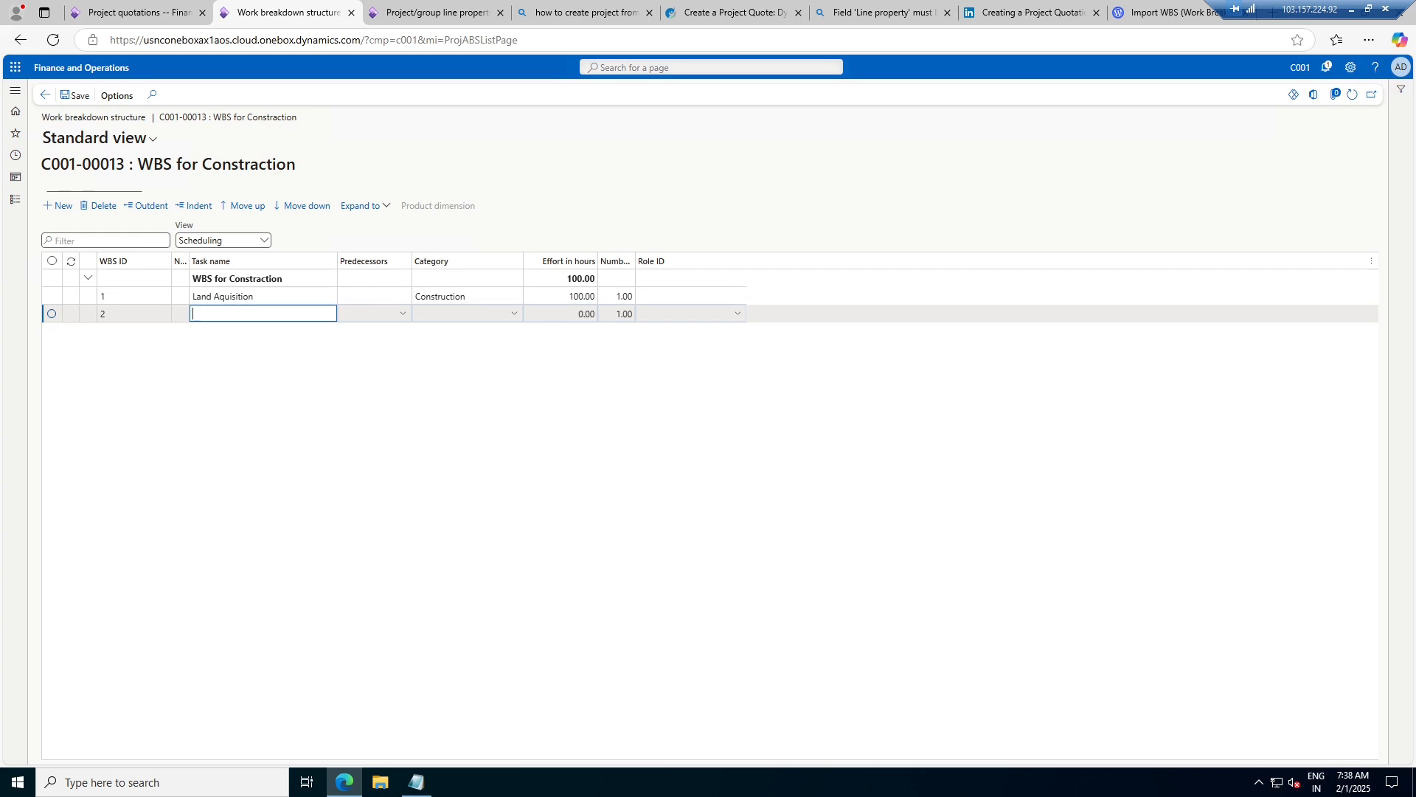
click(267, 296)
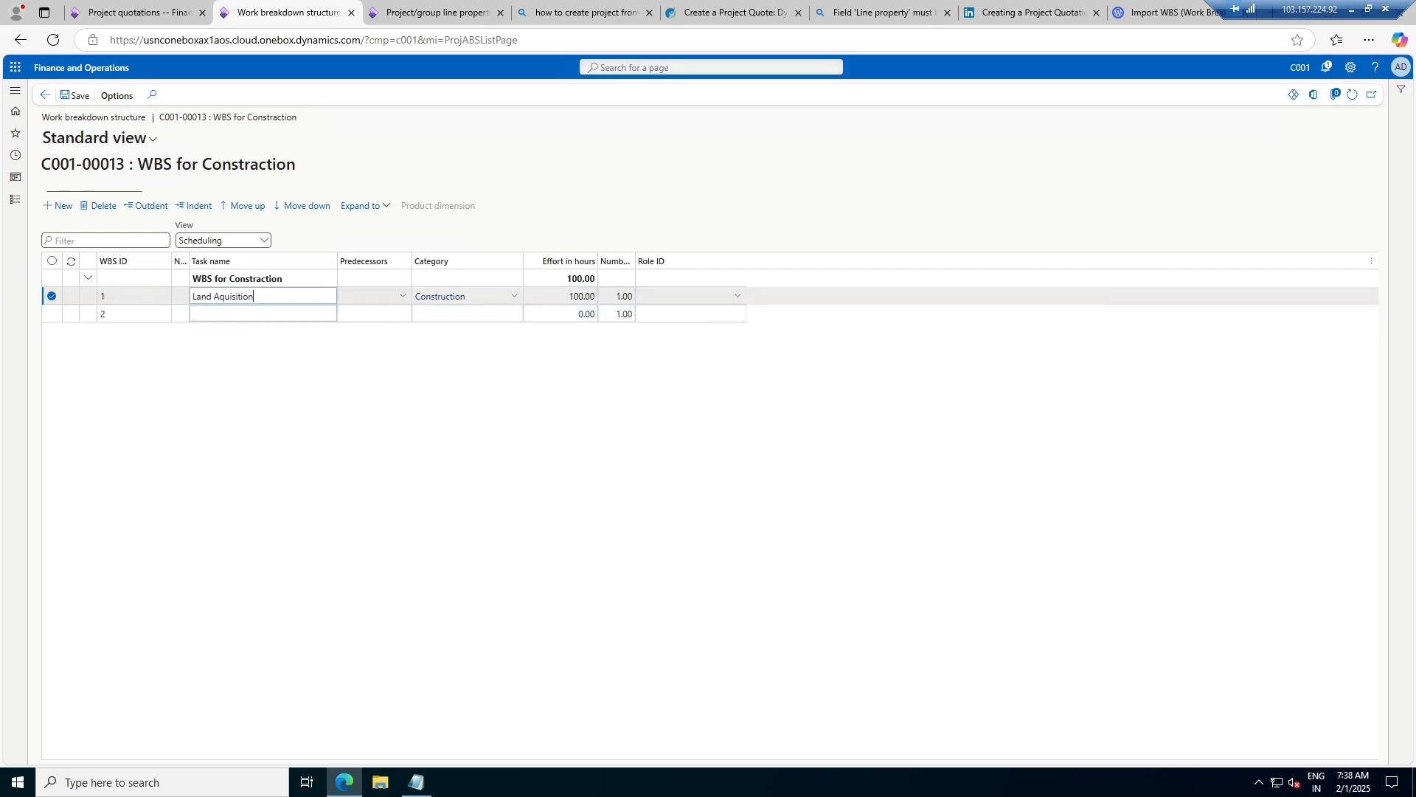
click(199, 207)
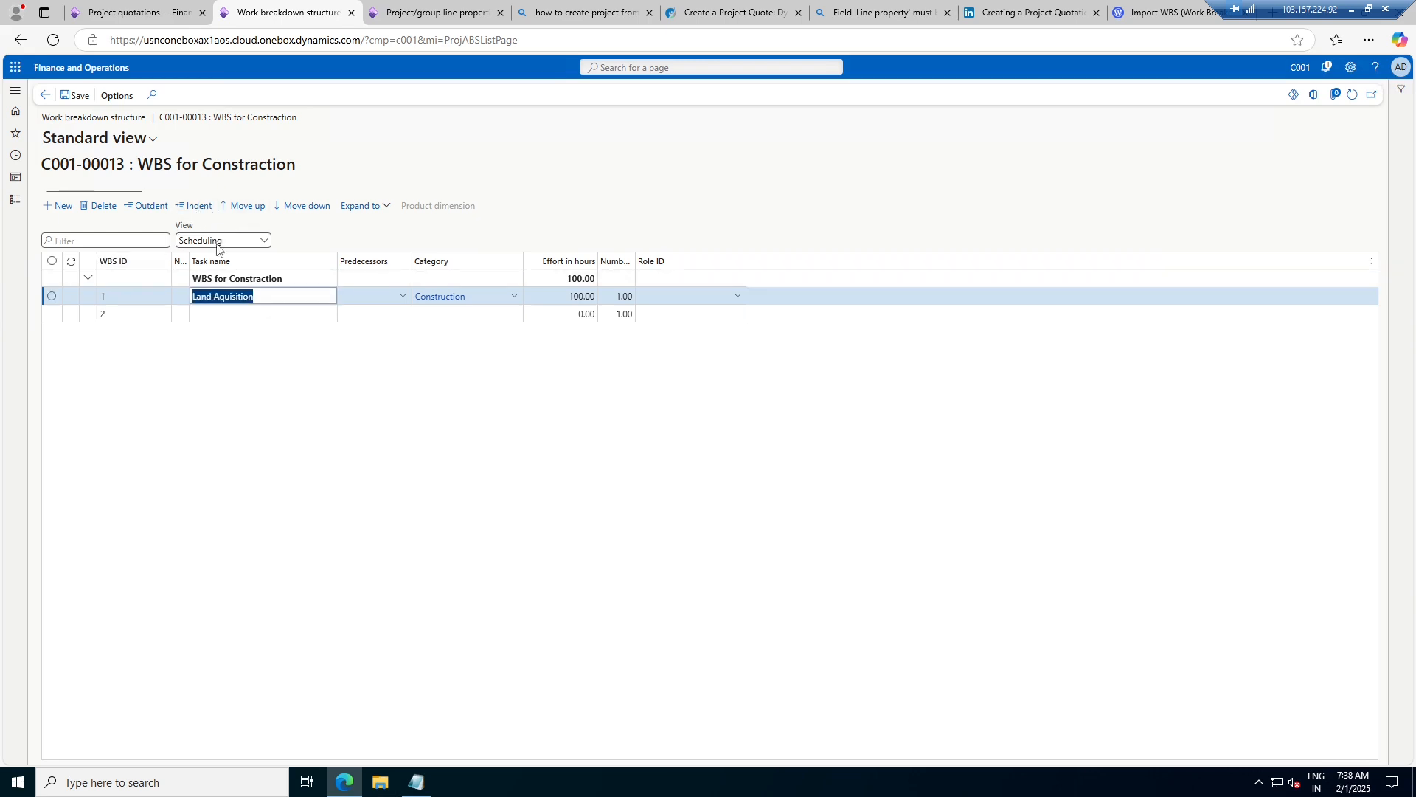
key(Down)
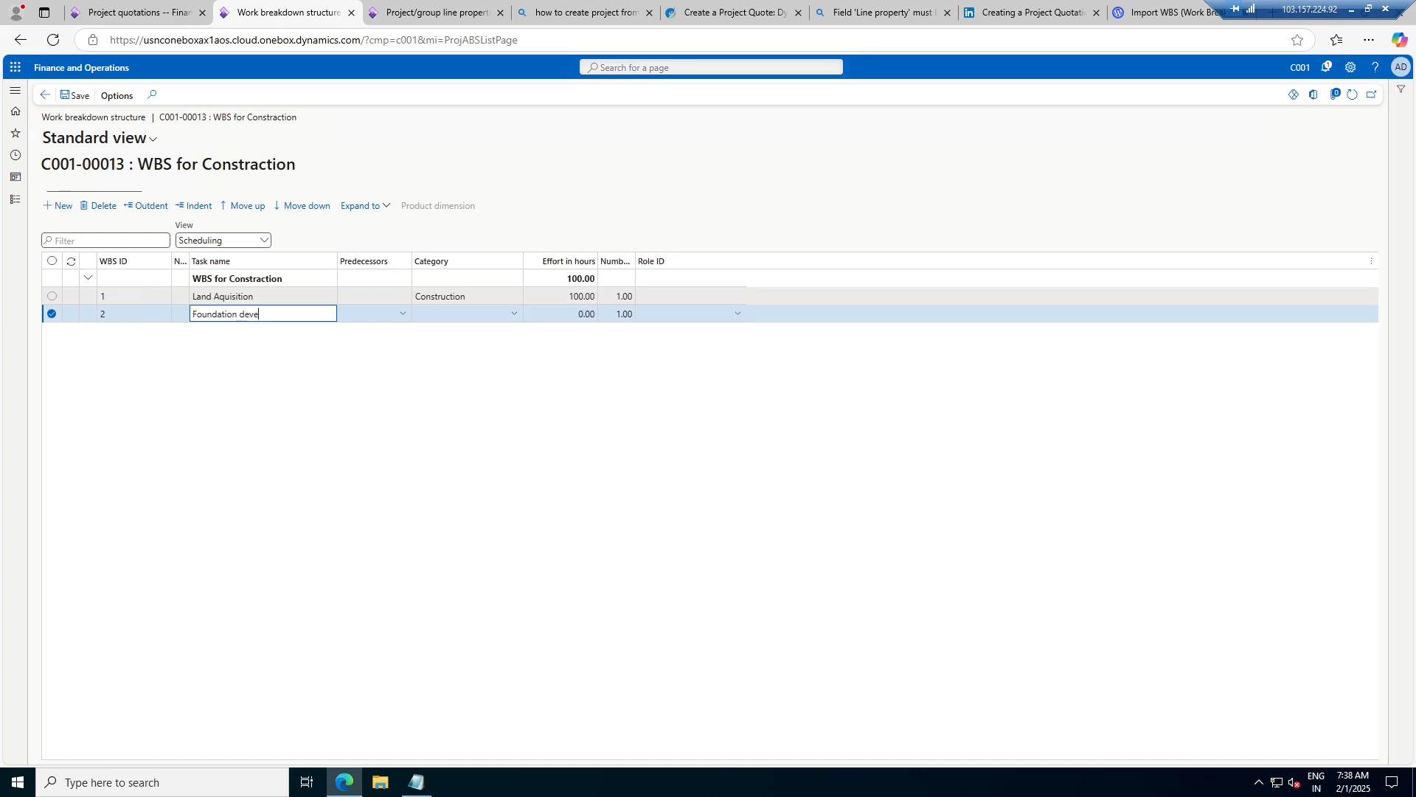
key(Tab)
key(Tab)
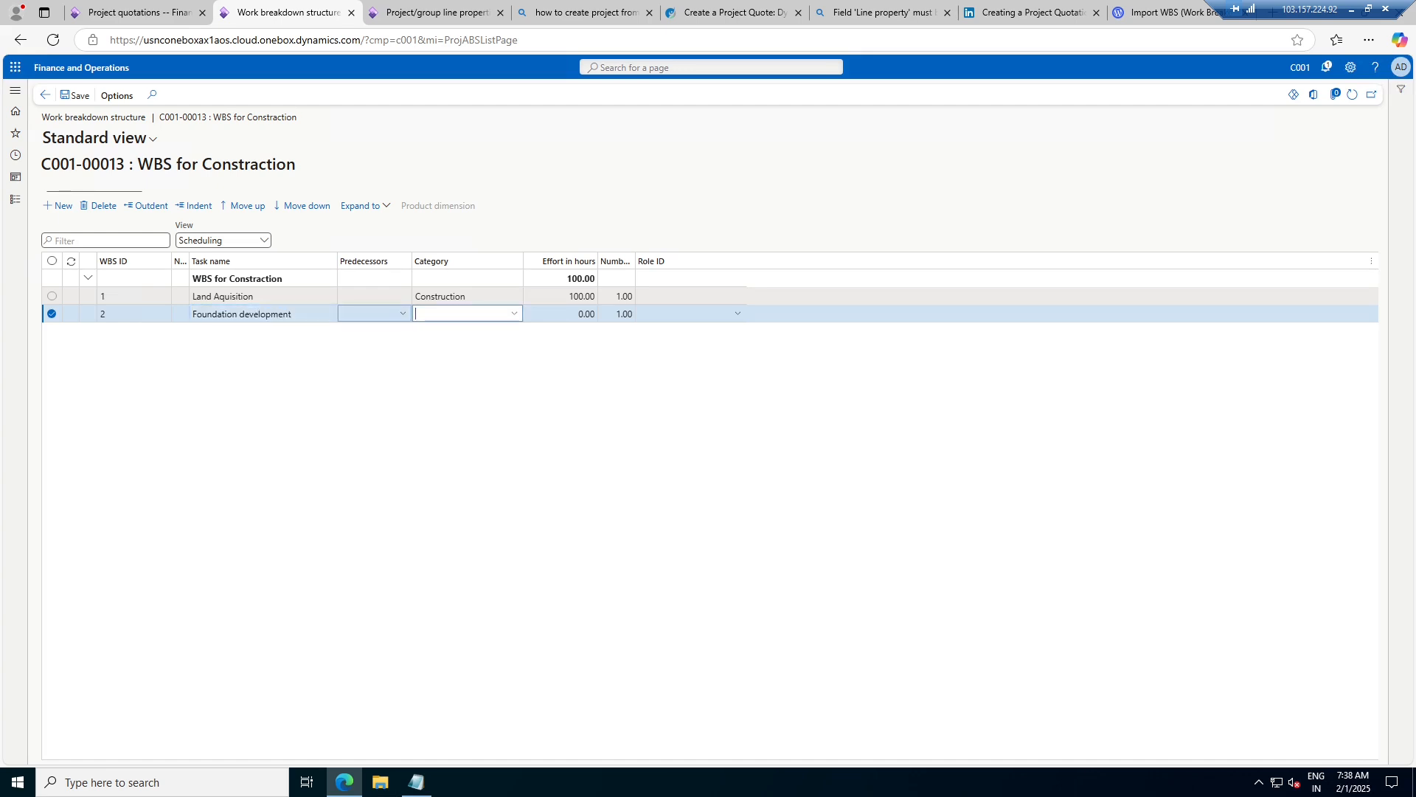
- Assign the Construction category to the Foundation development task and set its effort to 250 hours
click(514, 317)
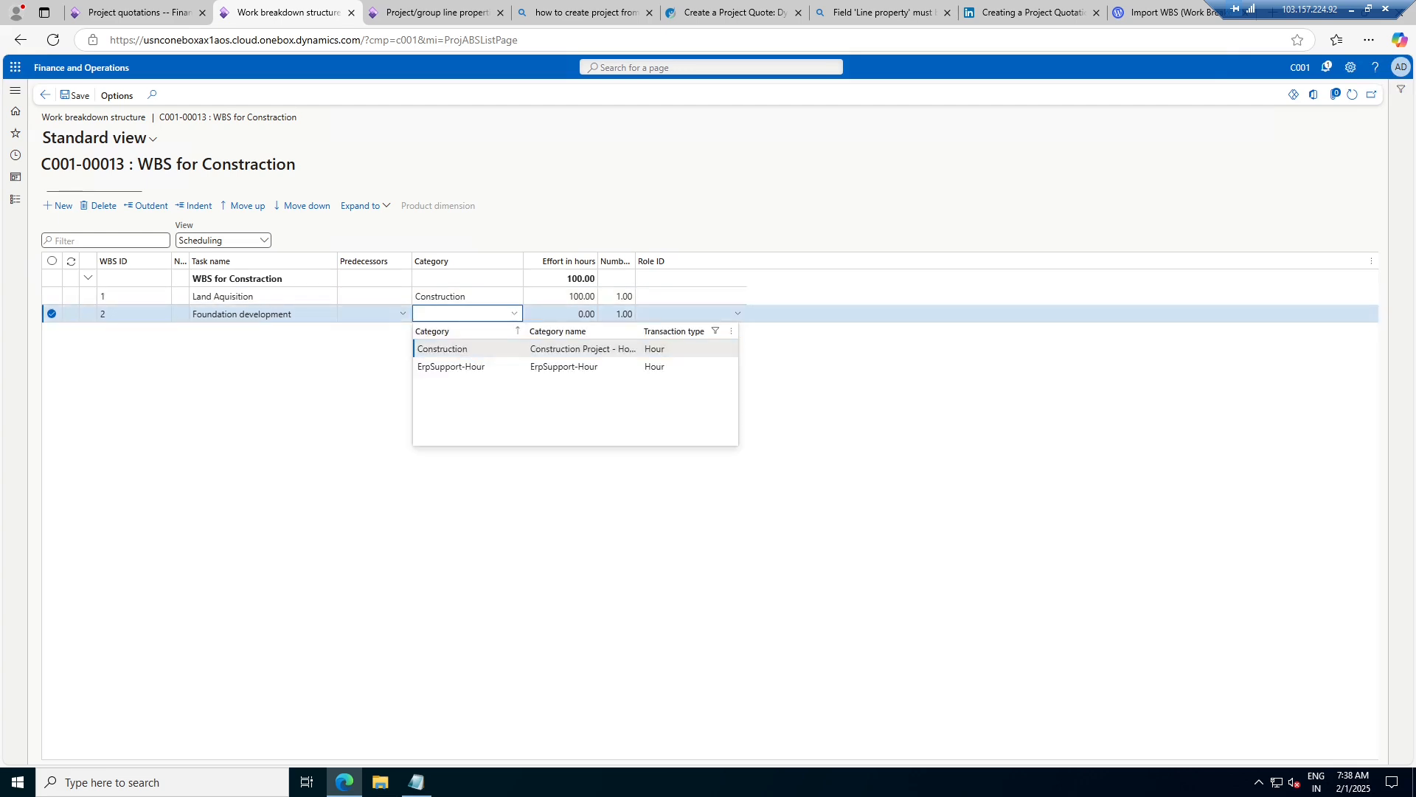
click(487, 348)
click(579, 314)
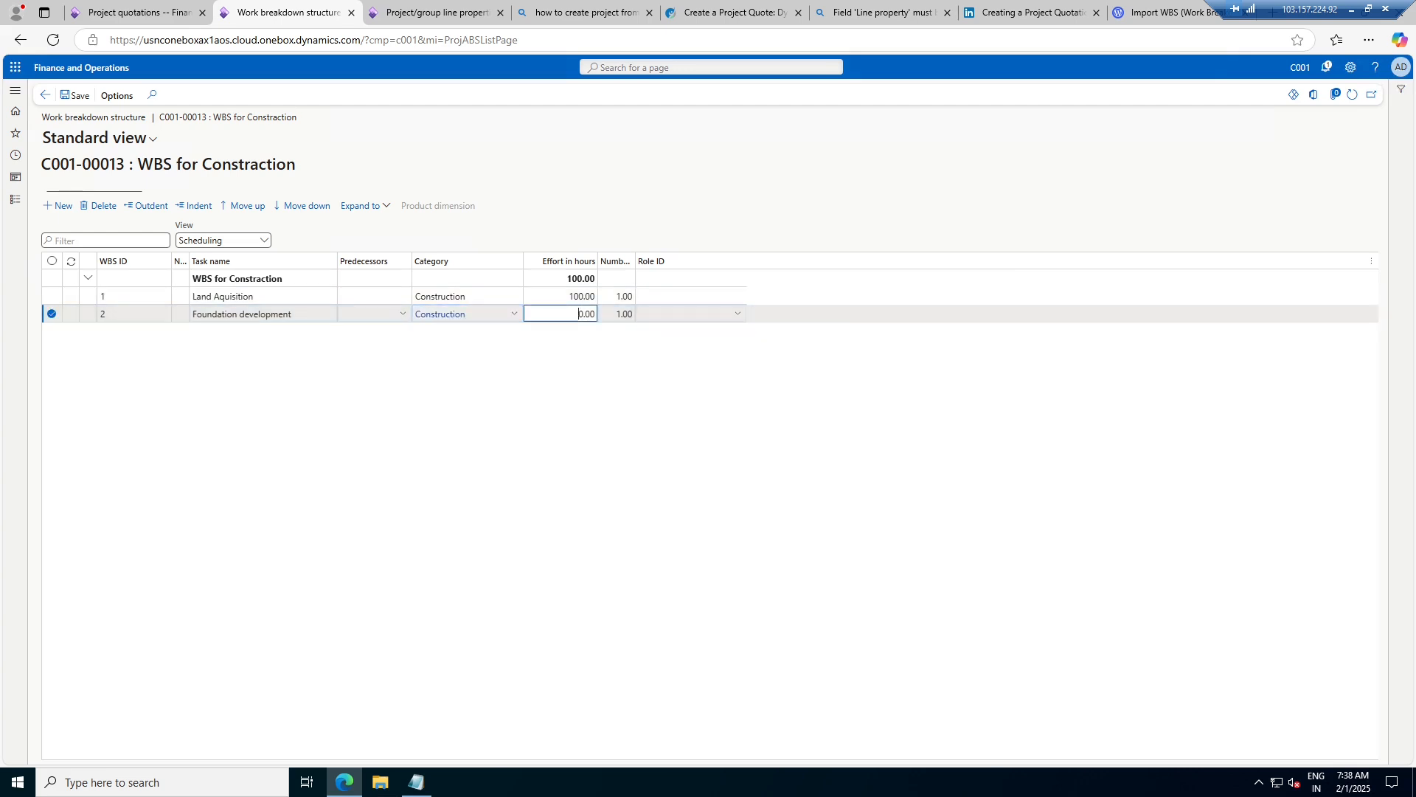
drag(579, 314, 605, 316)
text(250)
key(Tab)
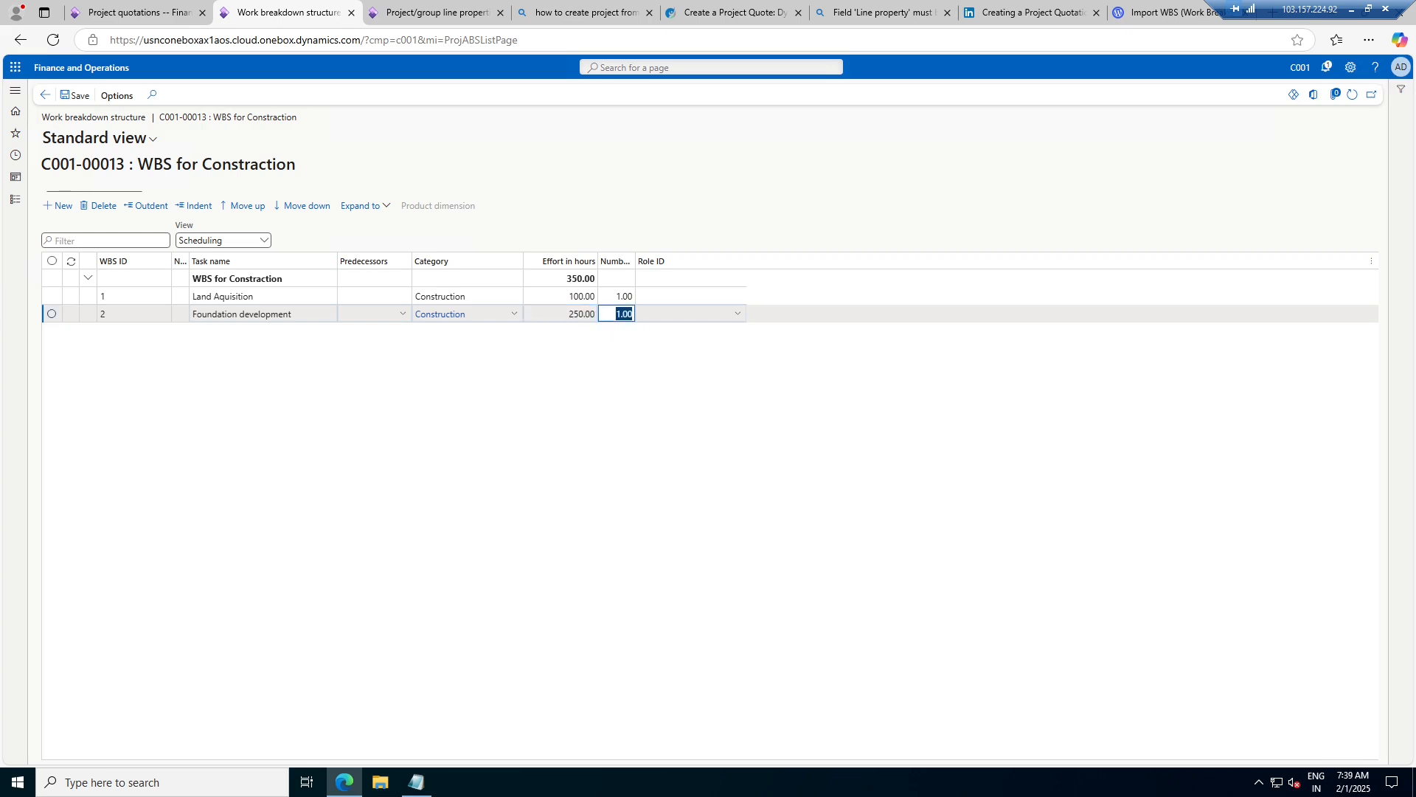
- Add a third task named Utility Installation with category Construction and an effort of 500 hours
click(61, 206)
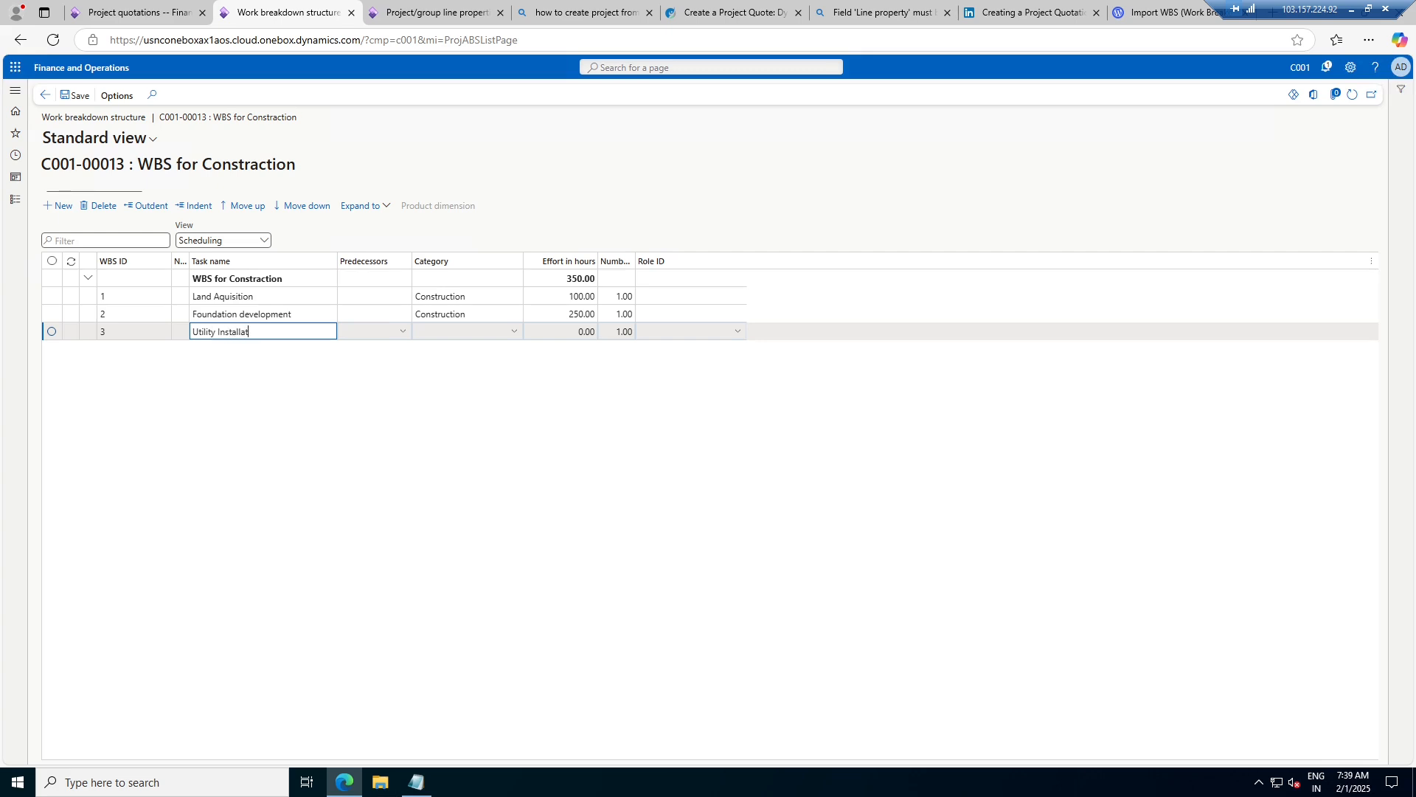
key(Tab)
key(Tab)
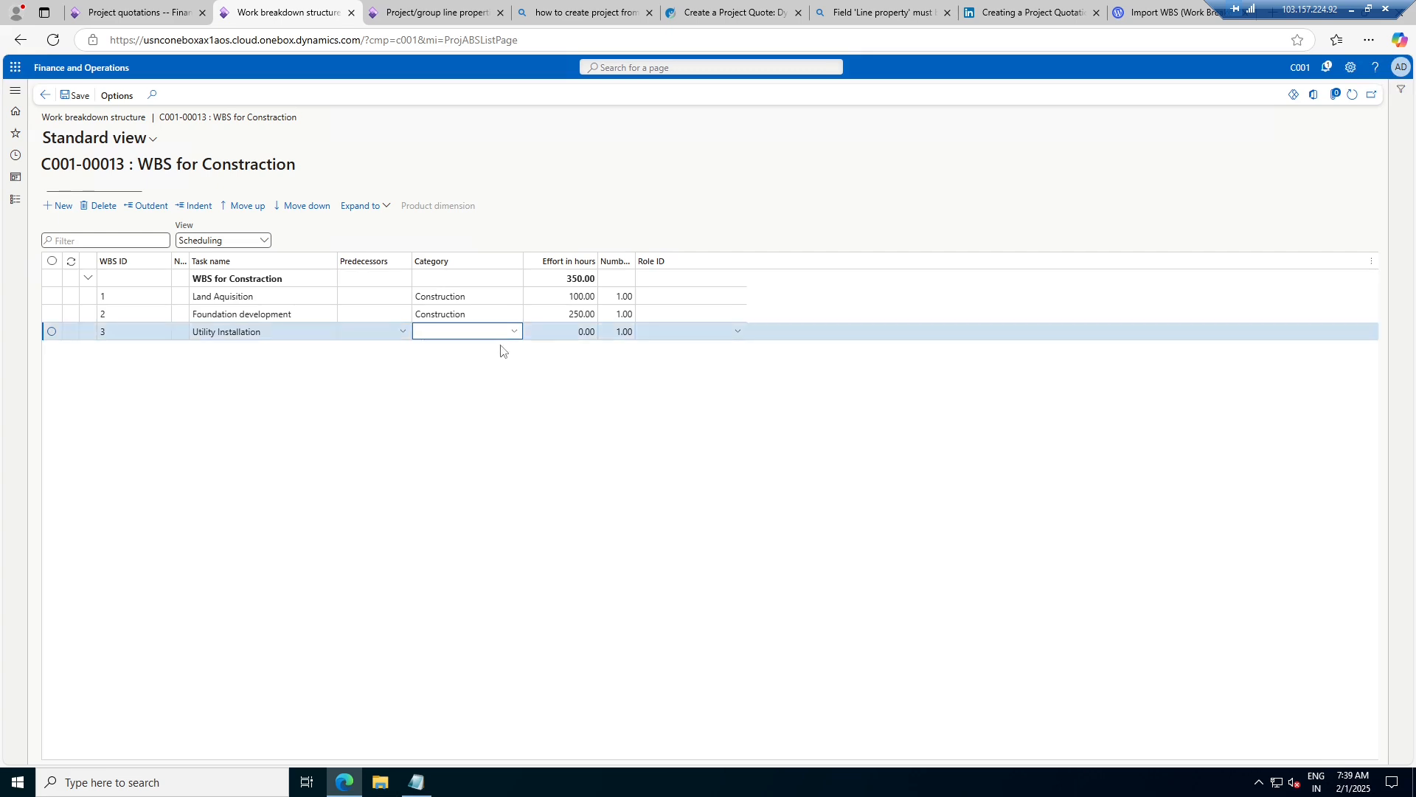
click(515, 332)
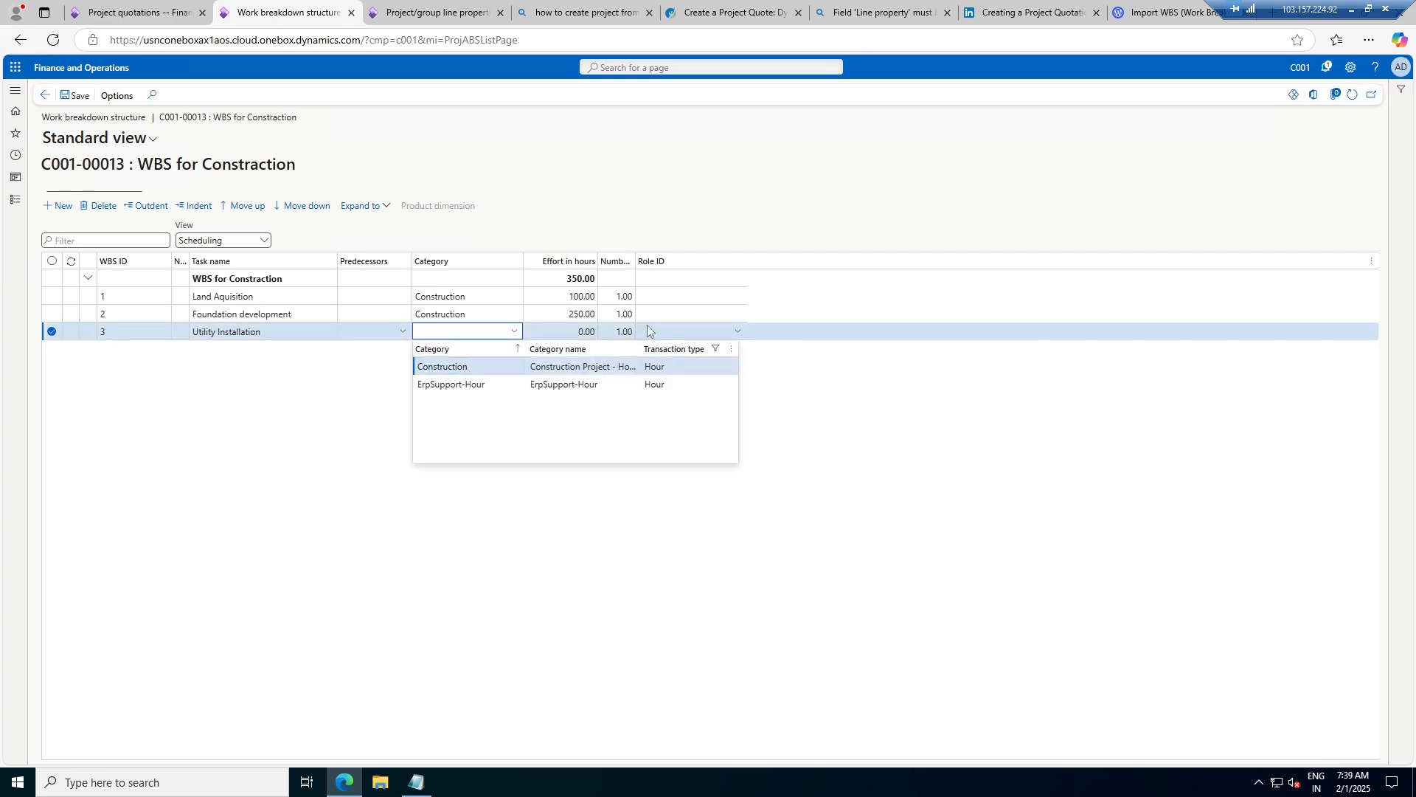
click(472, 363)
key(Tab)
text(500)
key(Tab)
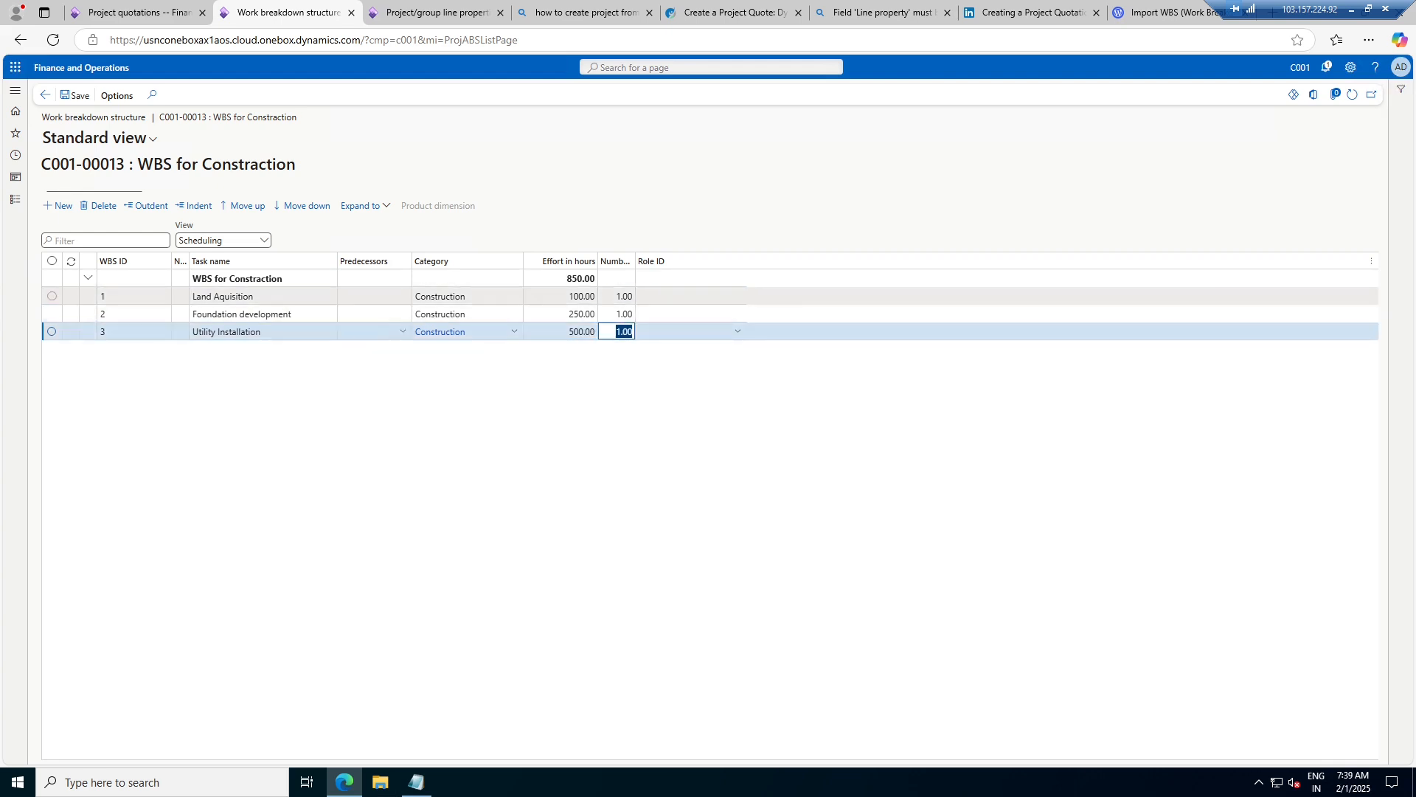
- Add a fourth task named Registration process with category Construction and an effort of 200 hours
click(59, 206)
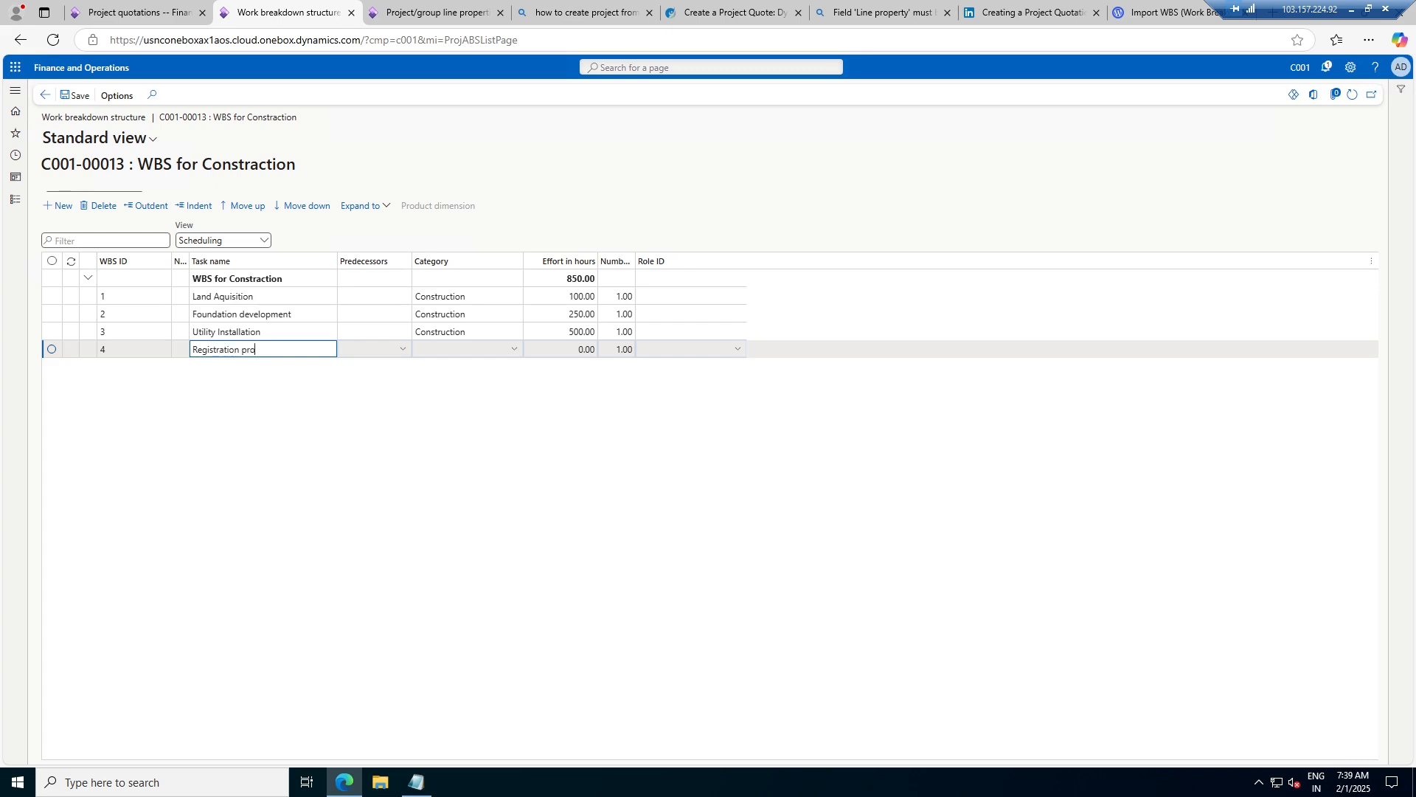
key(Tab)
click(513, 349)
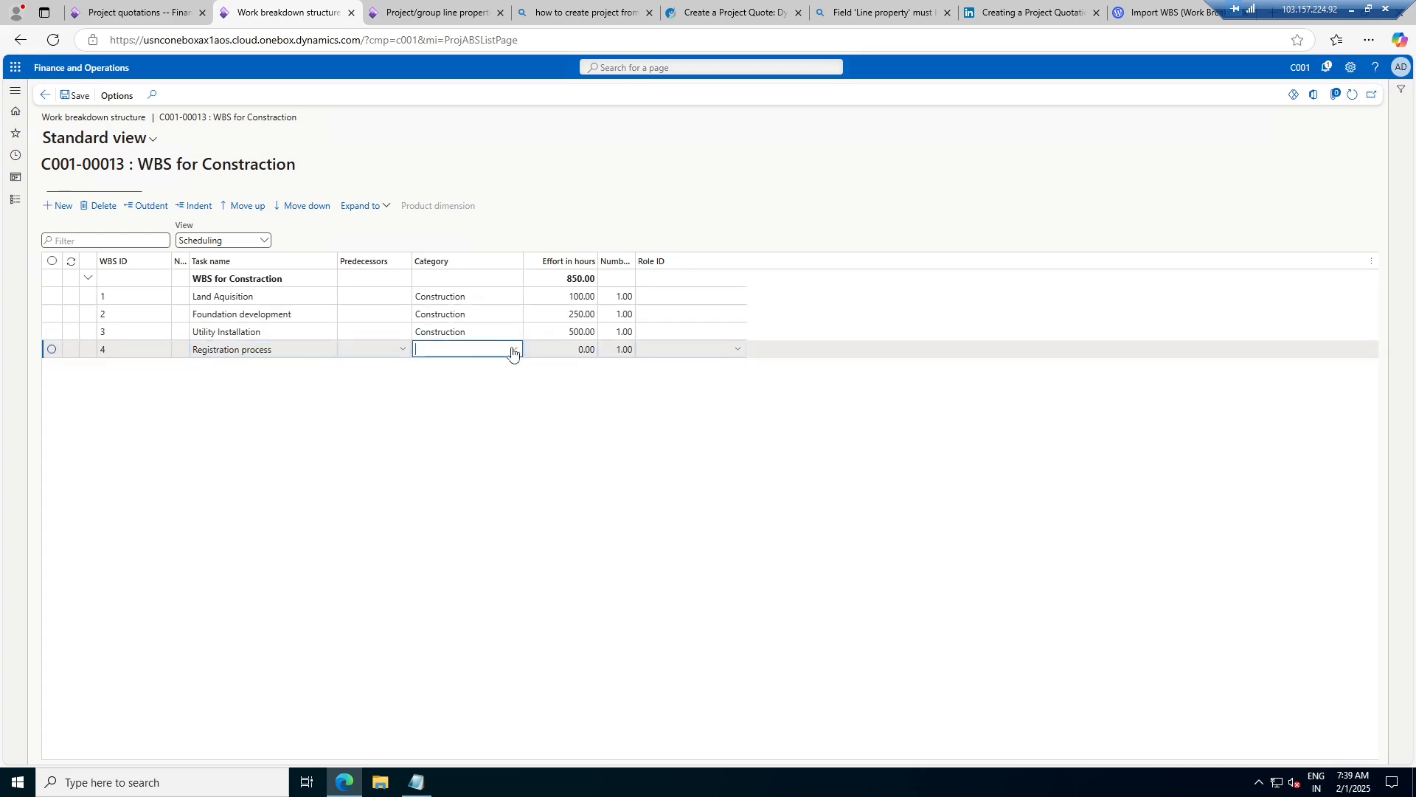
click(472, 384)
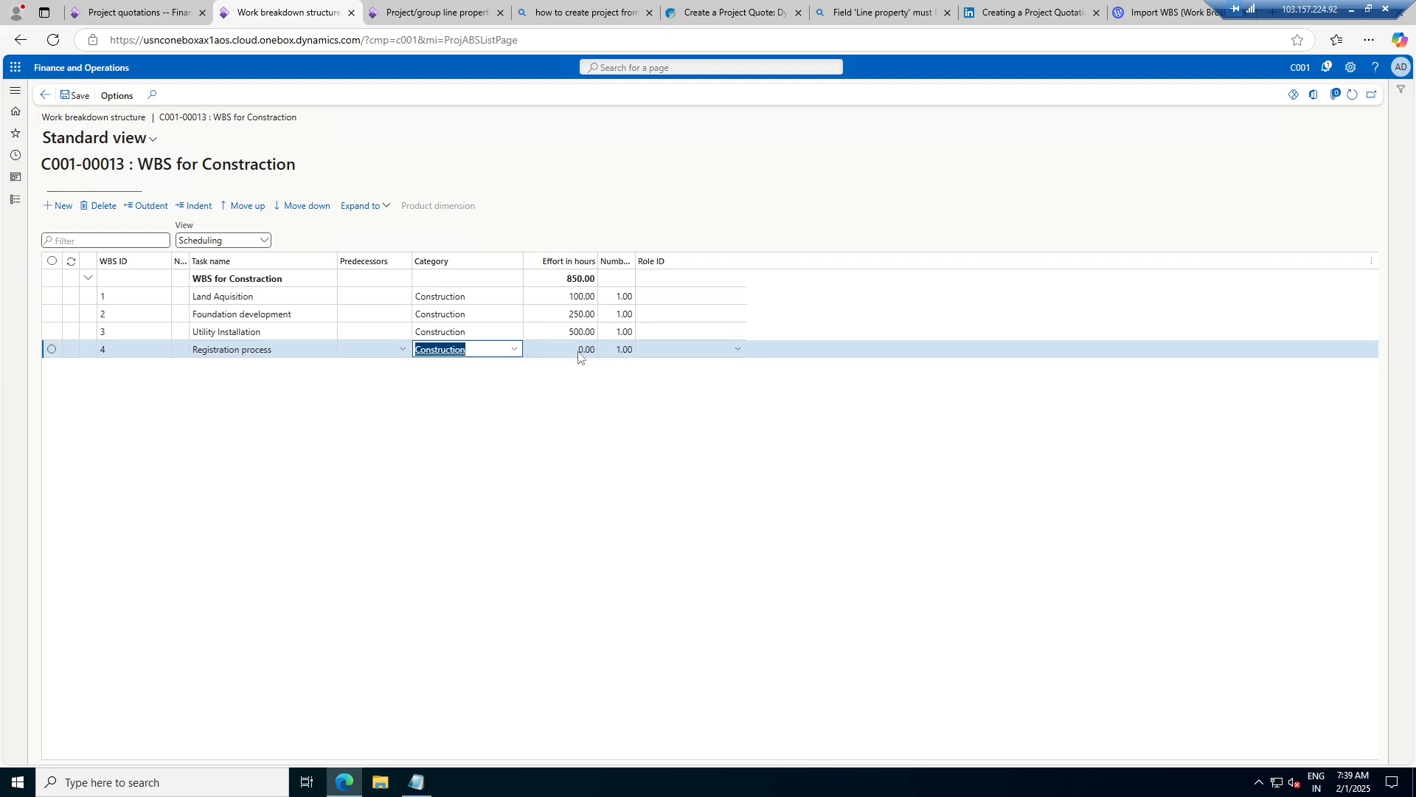
key(Tab)
text(200)
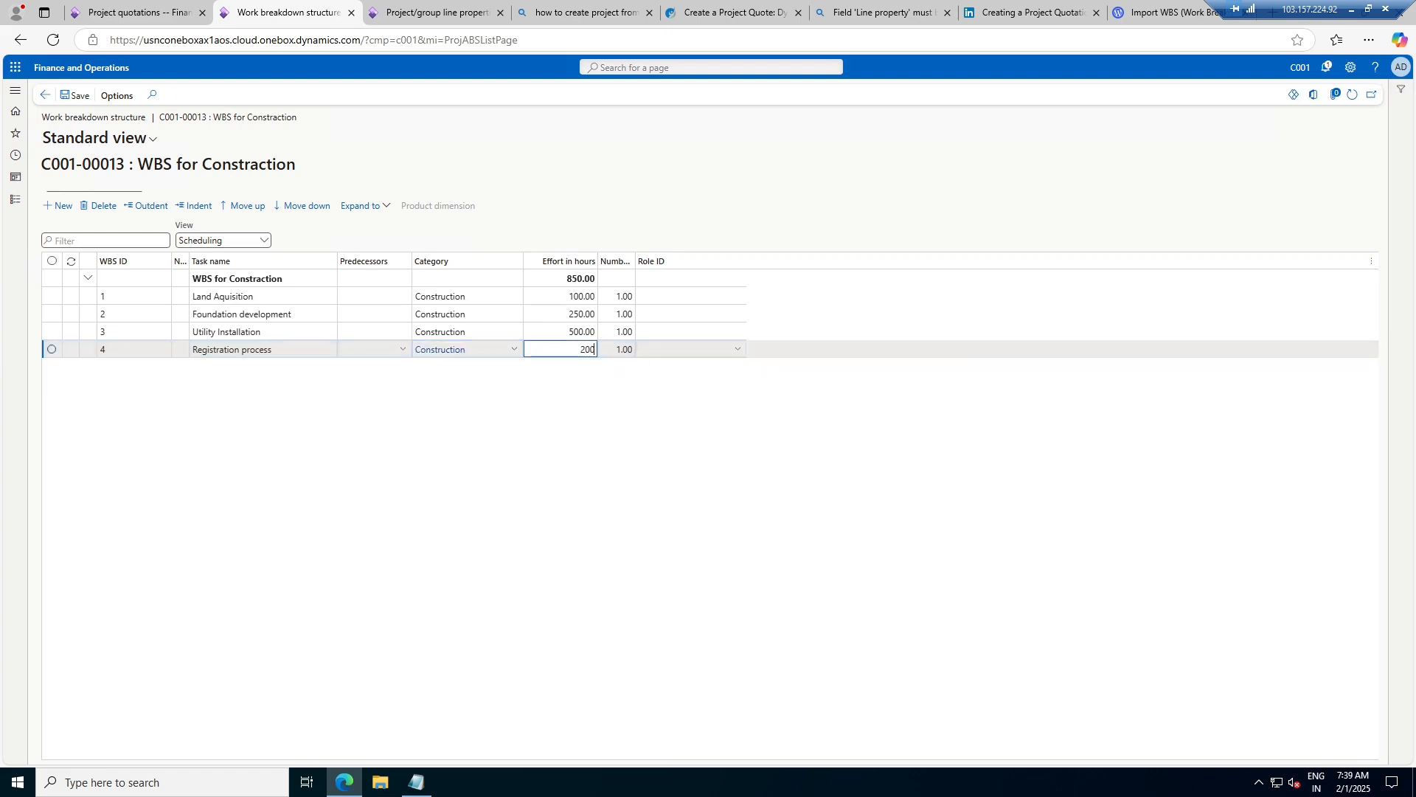
key(Tab)
- Add a fifth task named Handover and Maintenaince with category Construction
click(58, 206)
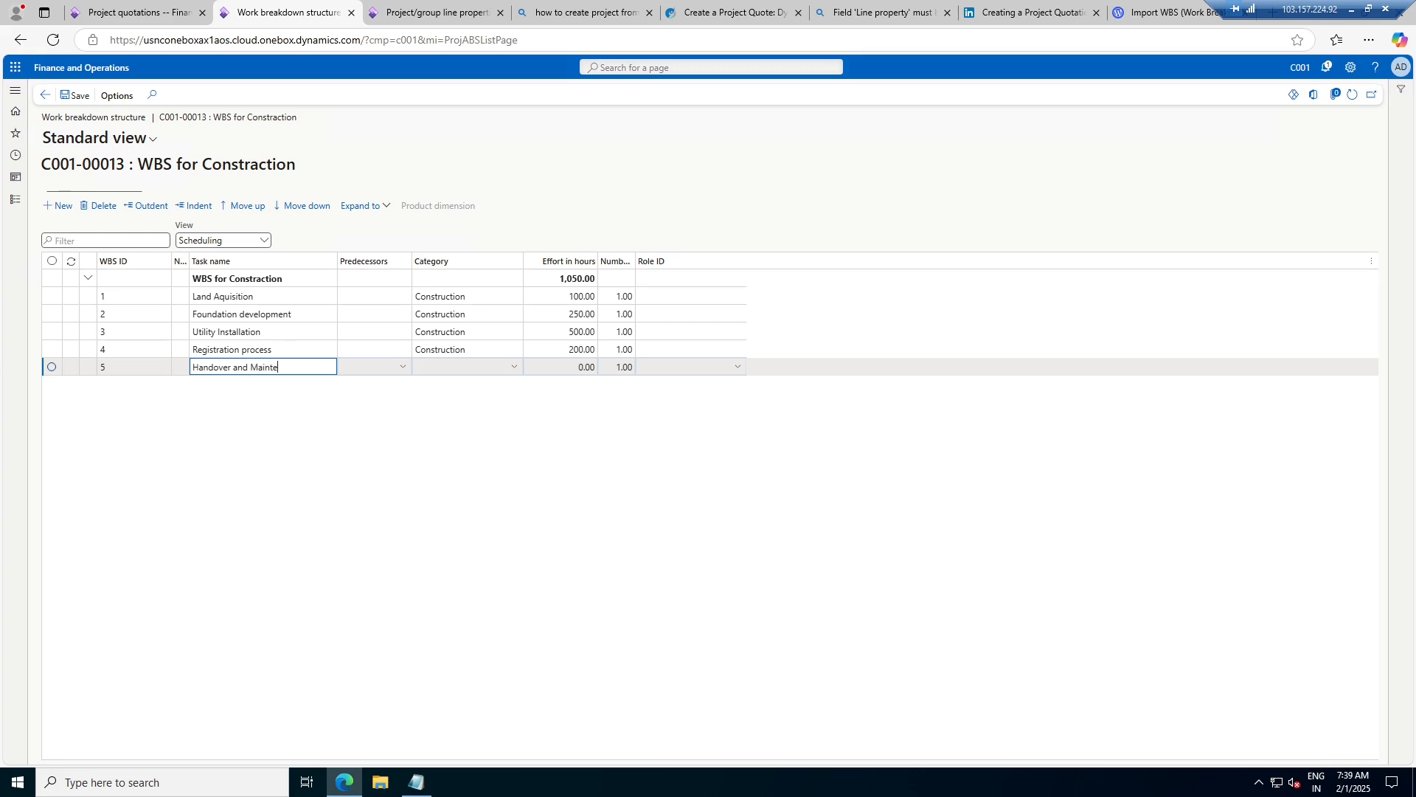
key(Tab)
key(Tab)
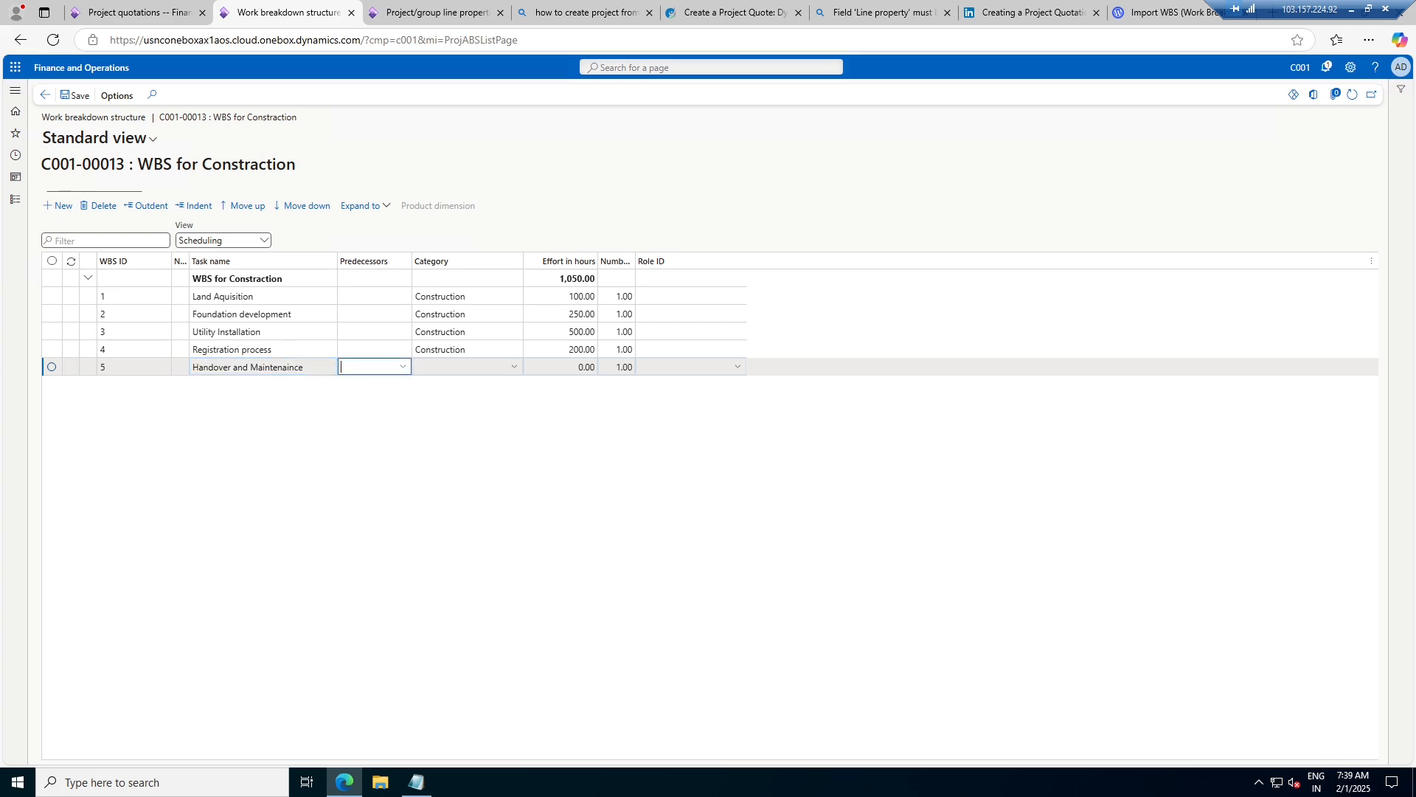
click(514, 367)
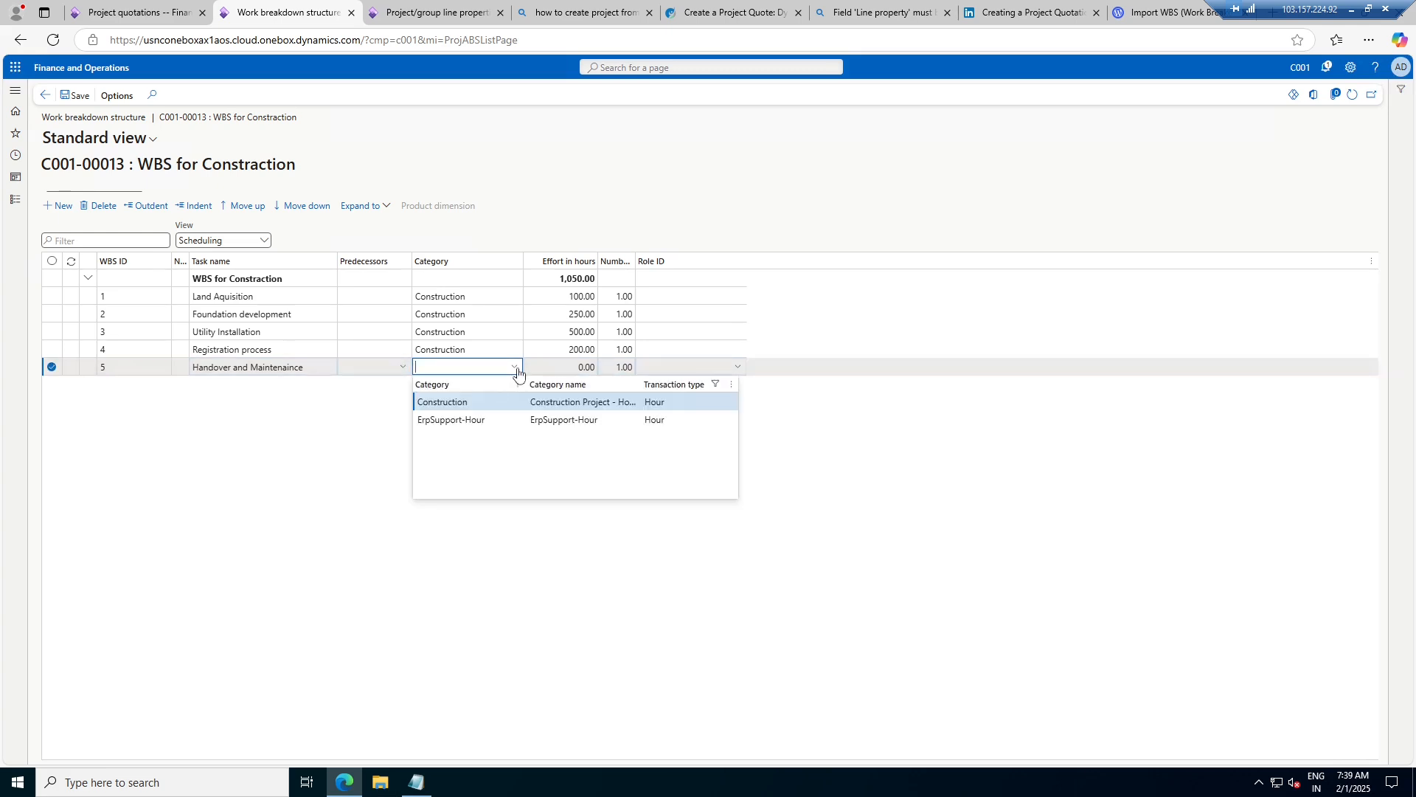
key(Return)
key(Tab)
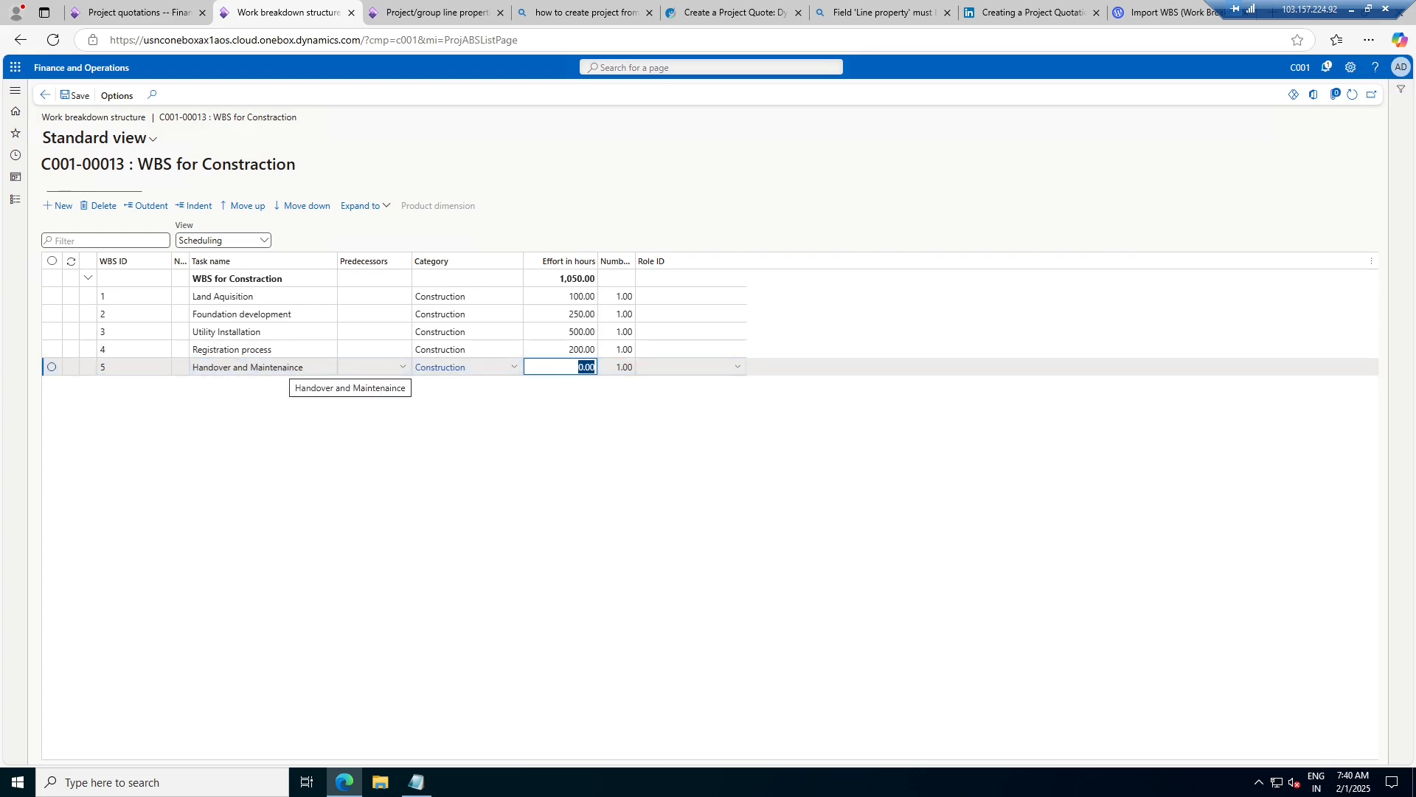
- Rename the fifth task as Handover of Land
drag(305, 368, 258, 367)
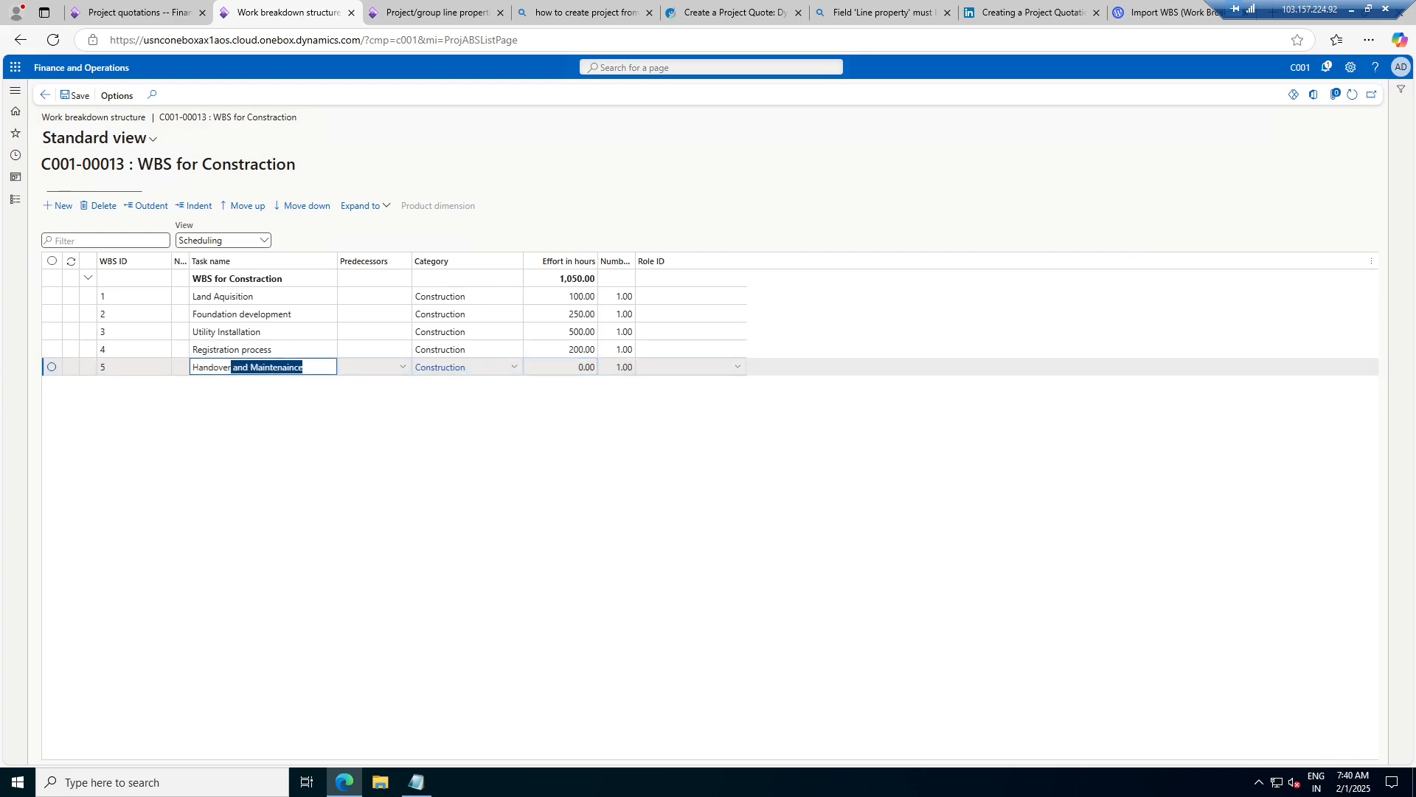
key(BackSpace)
key(Tab)
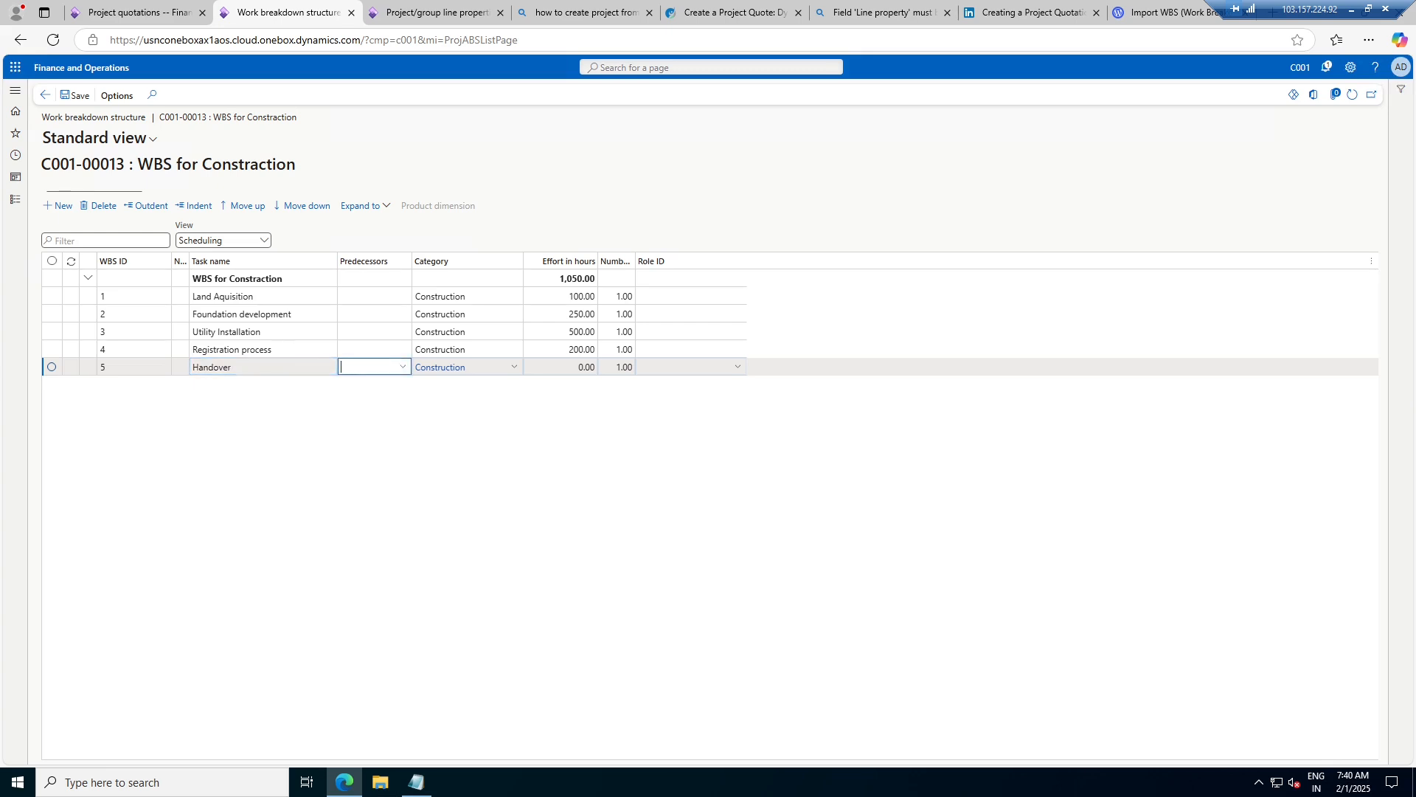
click(234, 368)
text(of Land)
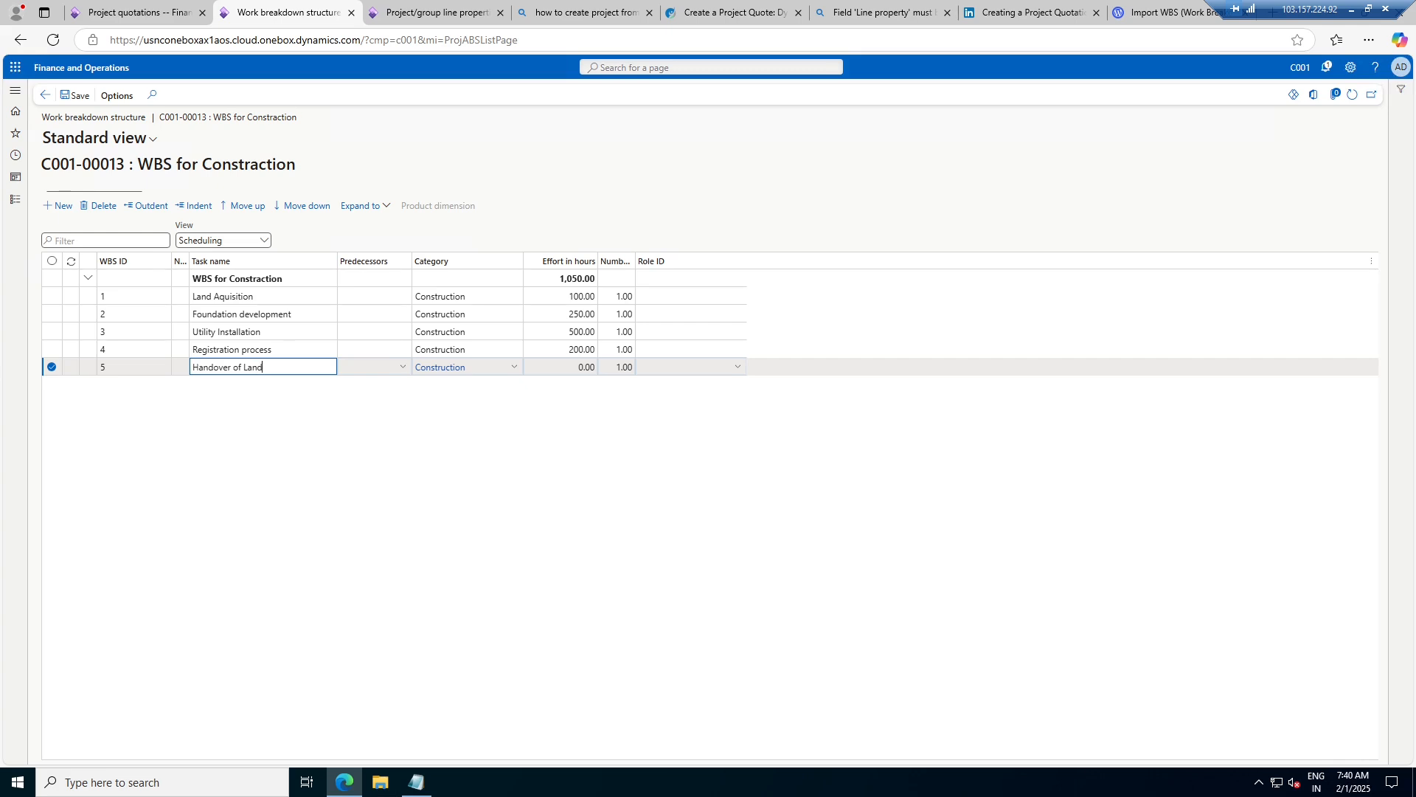
- Set the Handover of Land task's effort to 100 hours and leave the template's work breakdown structure
key(Tab)
key(Tab)
key(Tab)
text(100)
key(Tab)
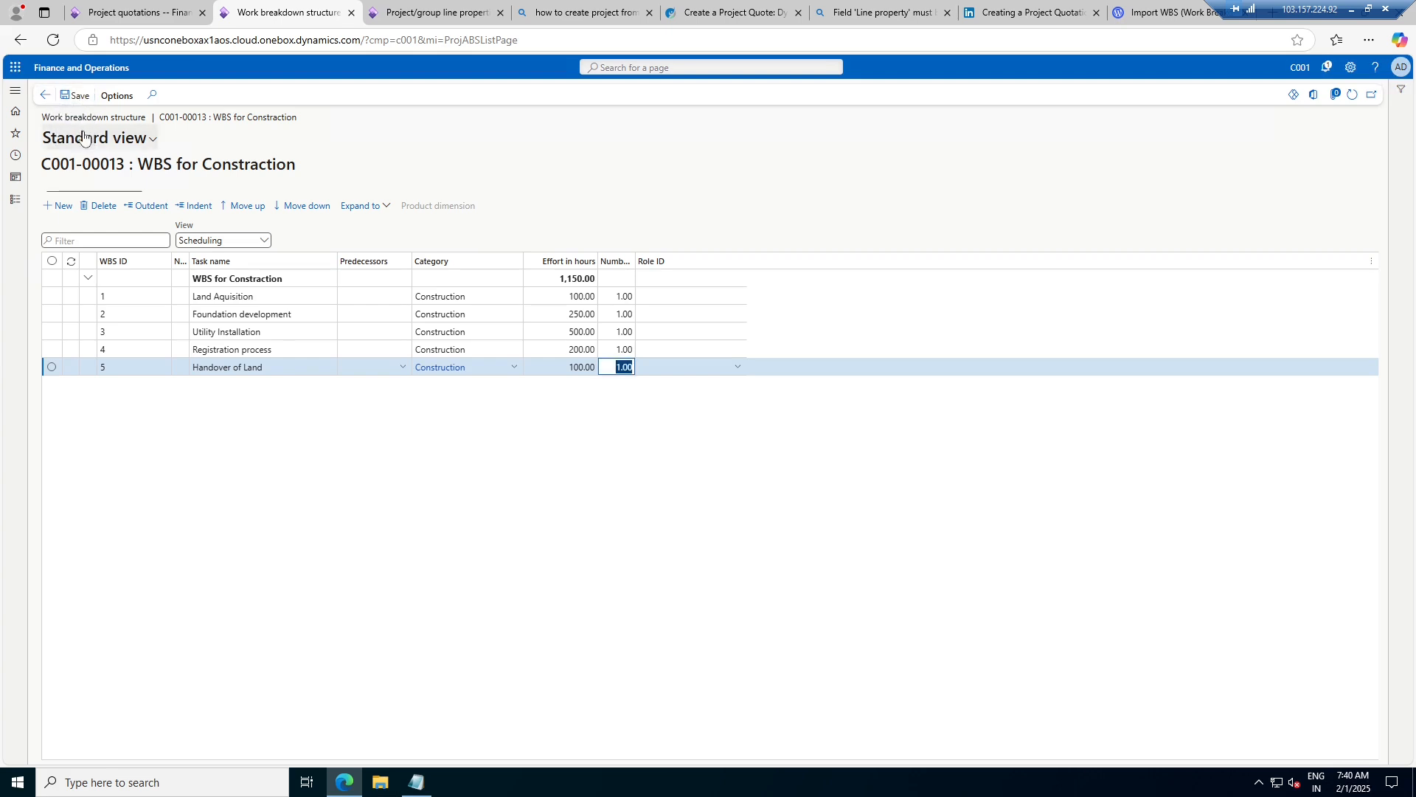
click(46, 97)
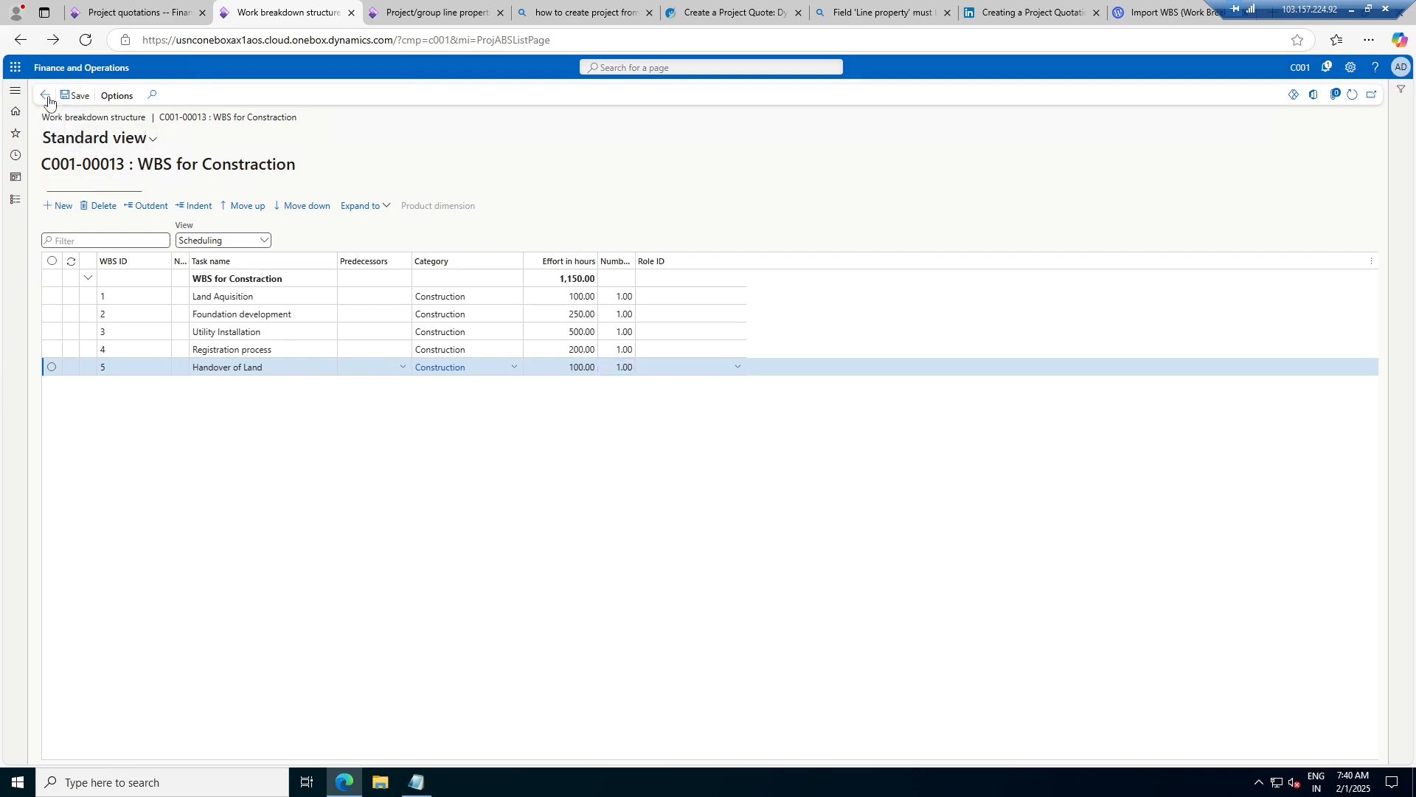
- Return to the Acme Office Supplies quotation, refresh it and create its quotation lines from the WBS
click(133, 12)
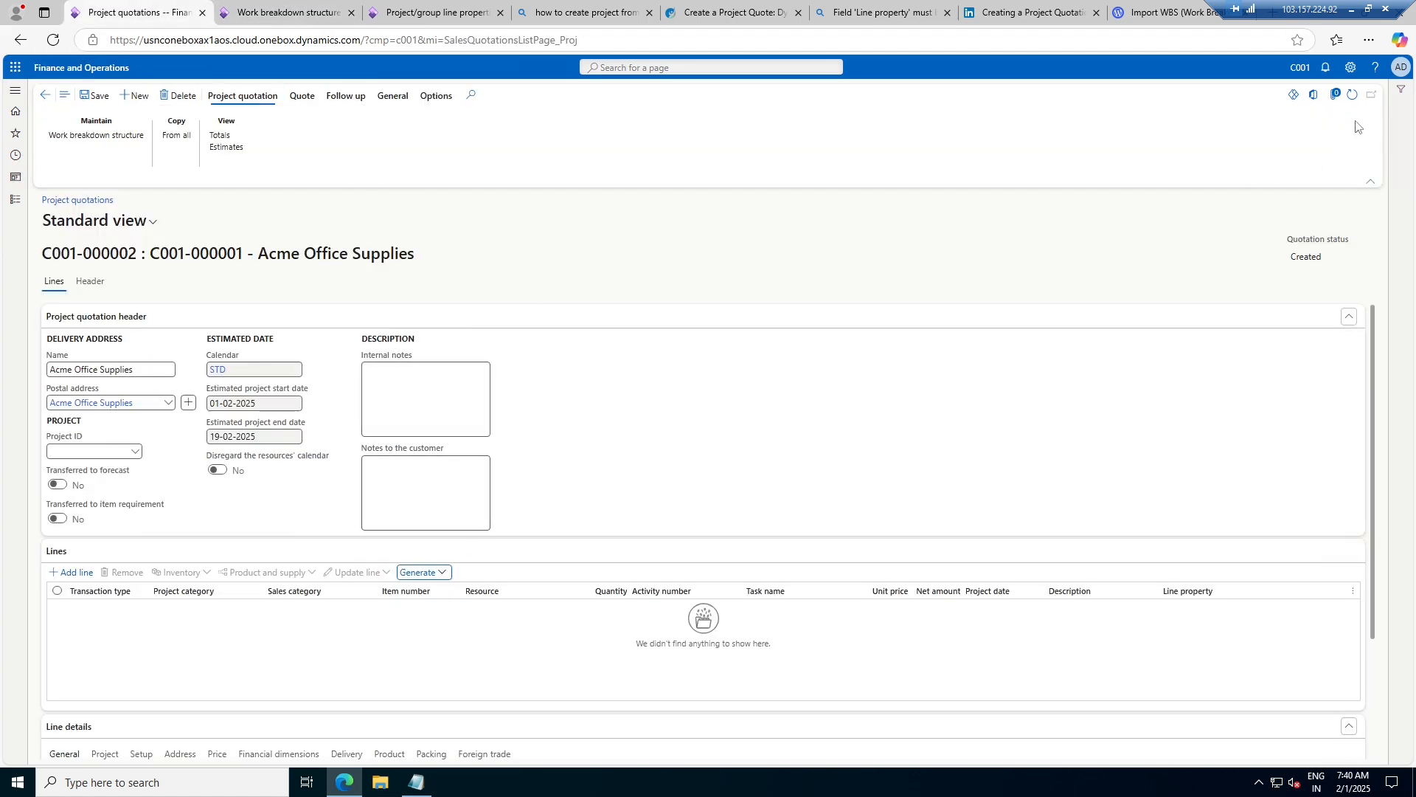
click(1352, 94)
click(419, 572)
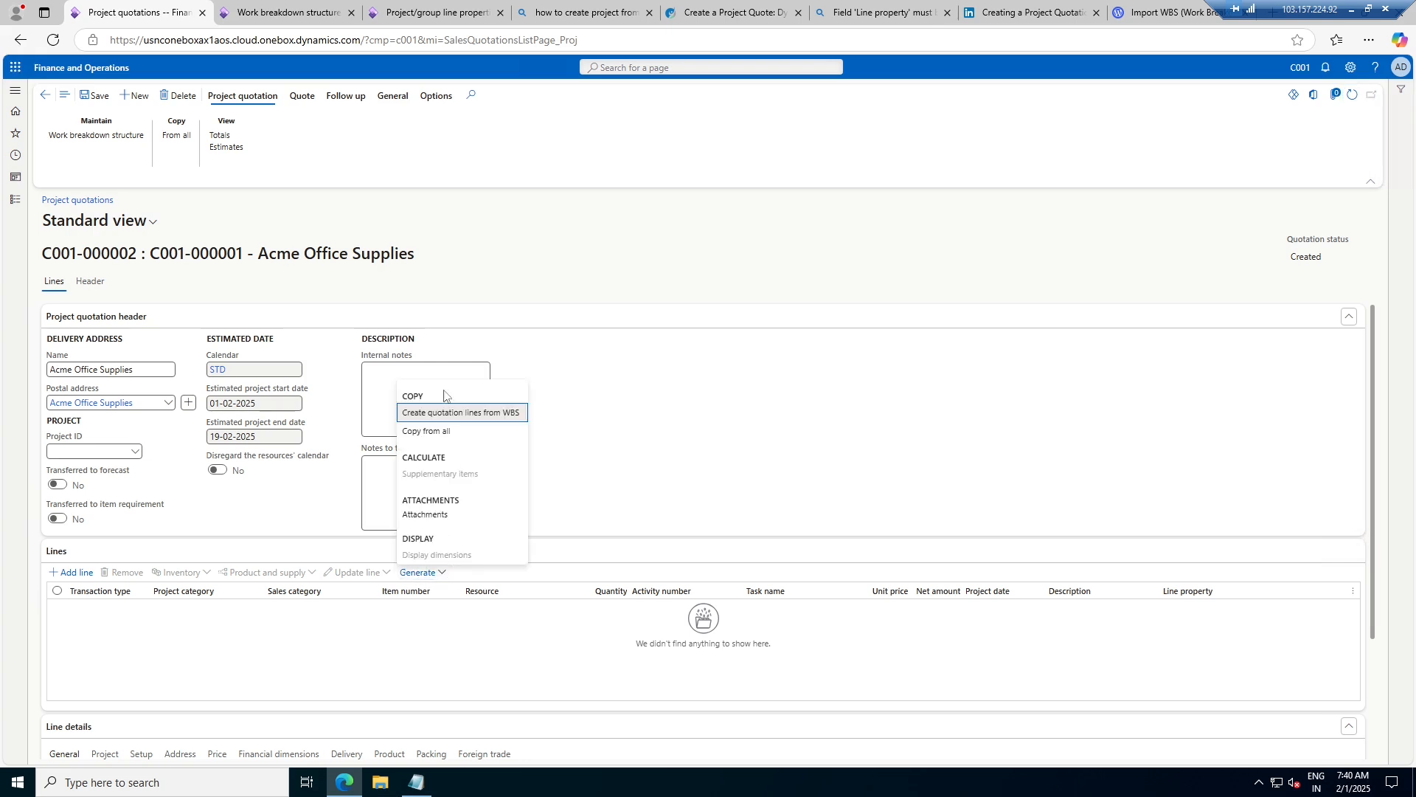
click(478, 414)
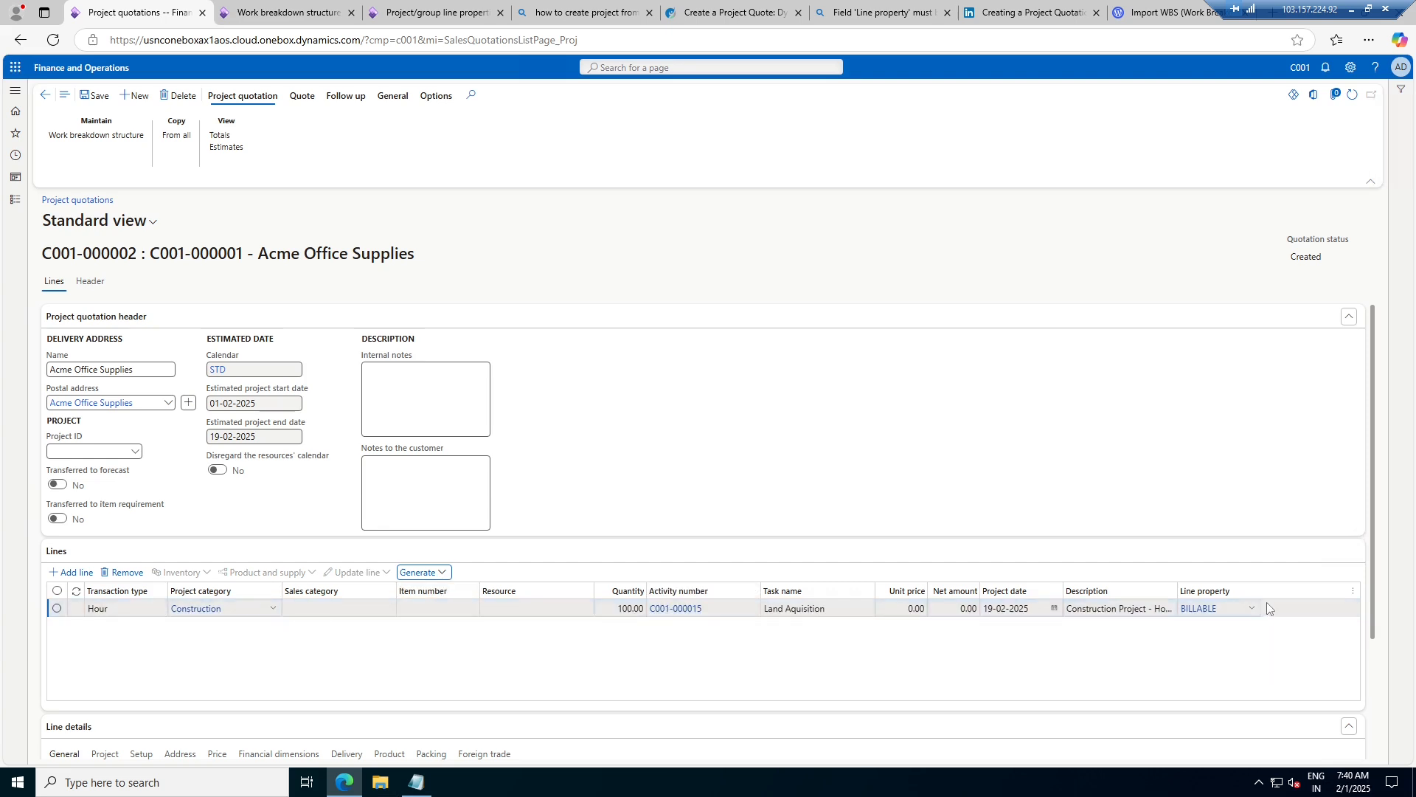
- Remove the generated Land Aquisition line from the quotation after rechecking the line generation options
click(445, 574)
click(1313, 293)
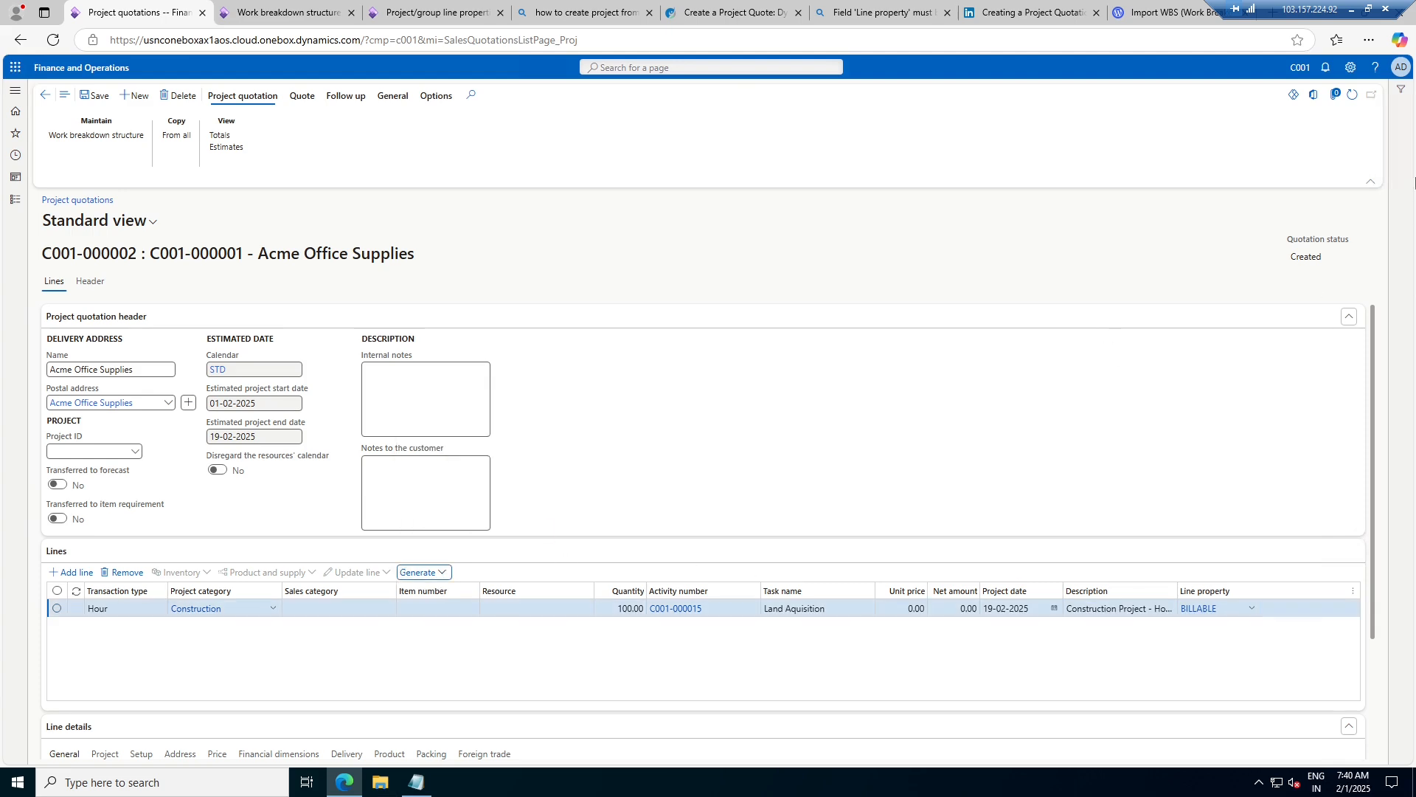
click(120, 572)
click(838, 377)
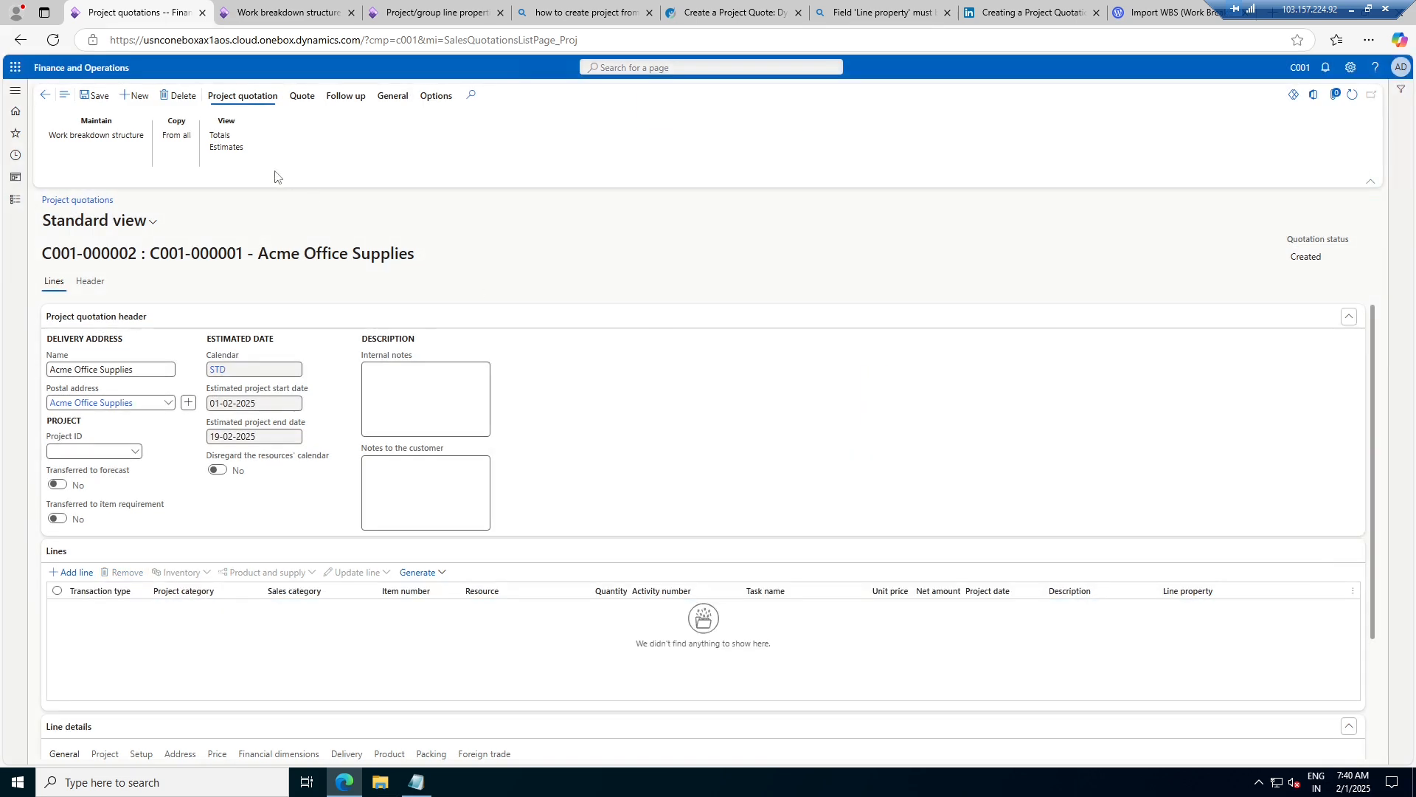
- Refresh the project quotations list, reopen the Acme Office Supplies quotation and create its quotation lines from the WBS again
click(45, 94)
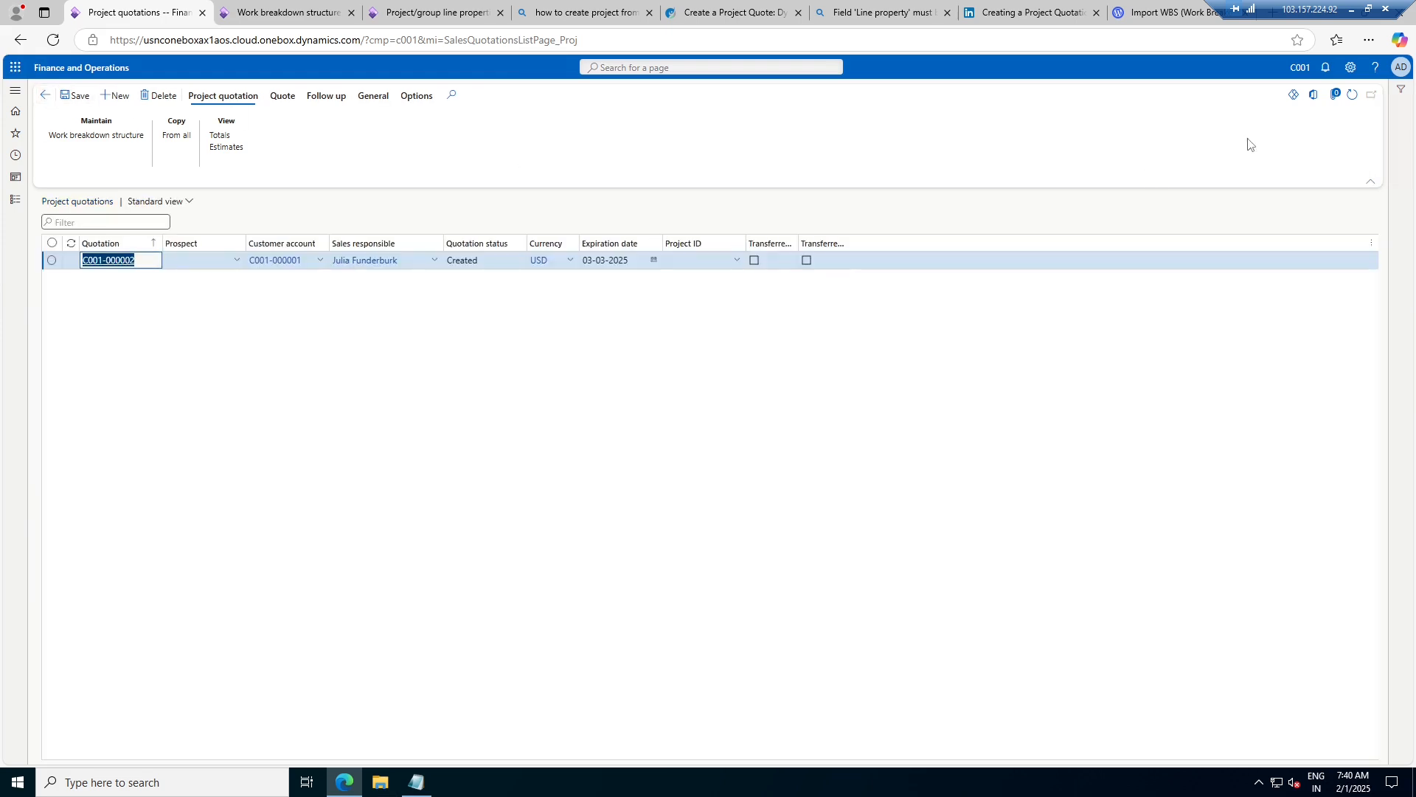
click(1353, 95)
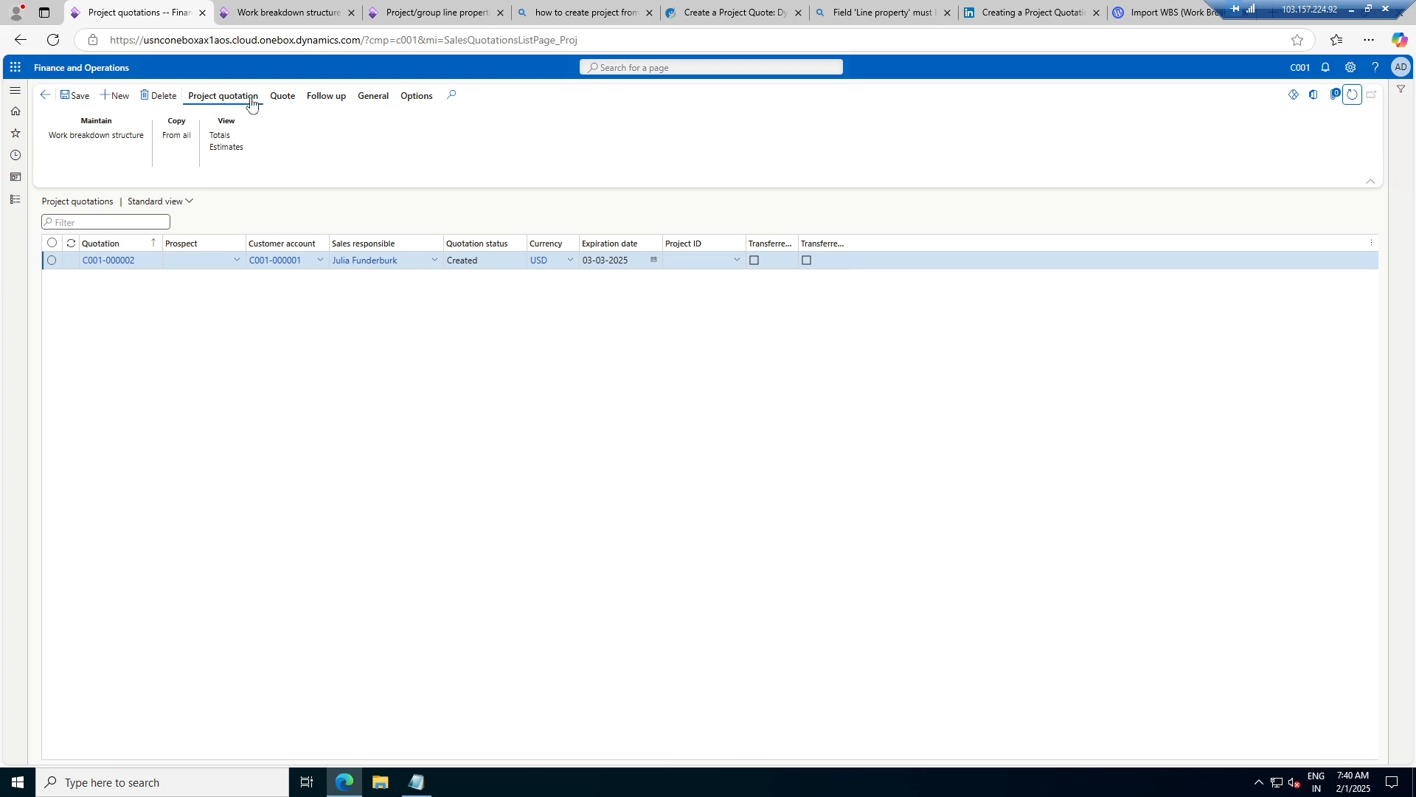
click(100, 262)
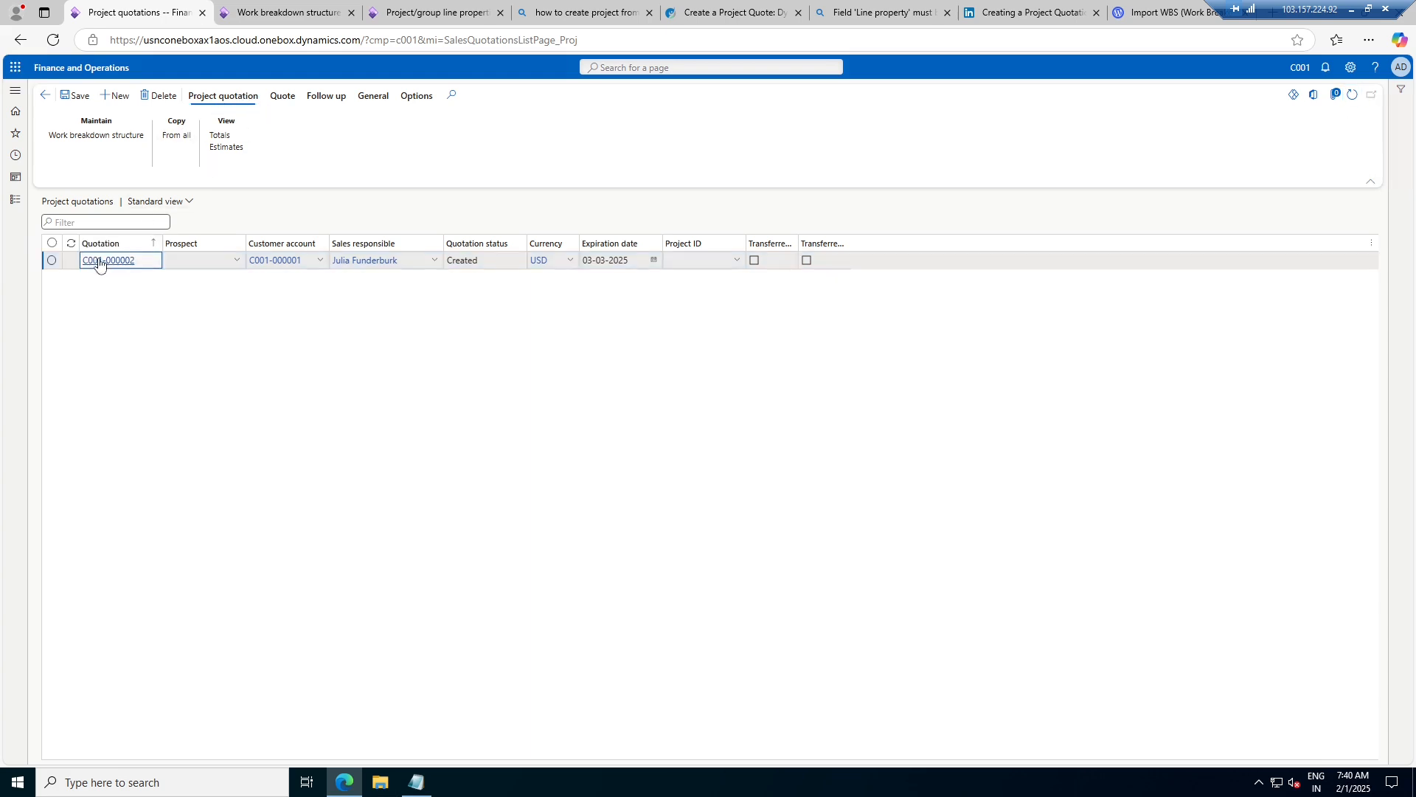
click(100, 262)
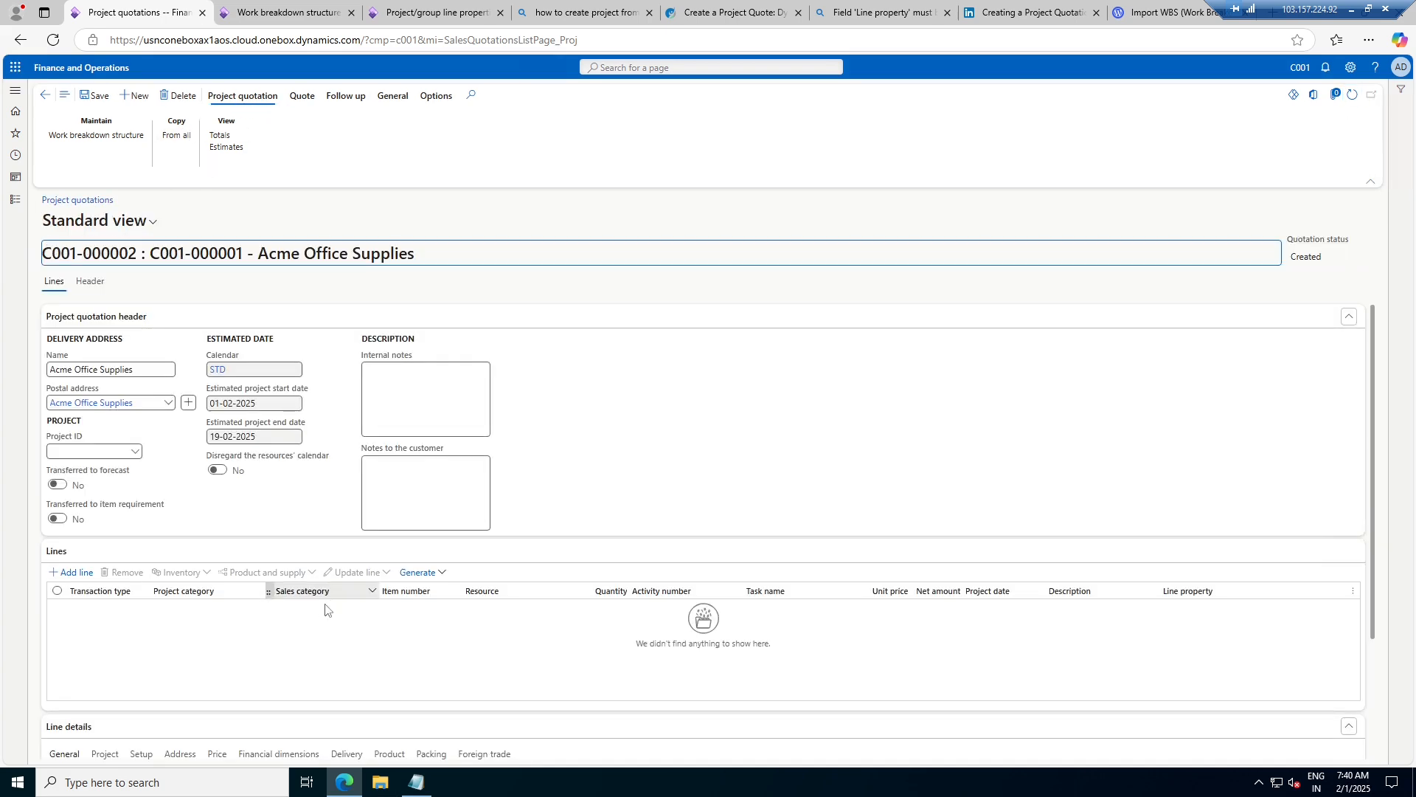
click(437, 572)
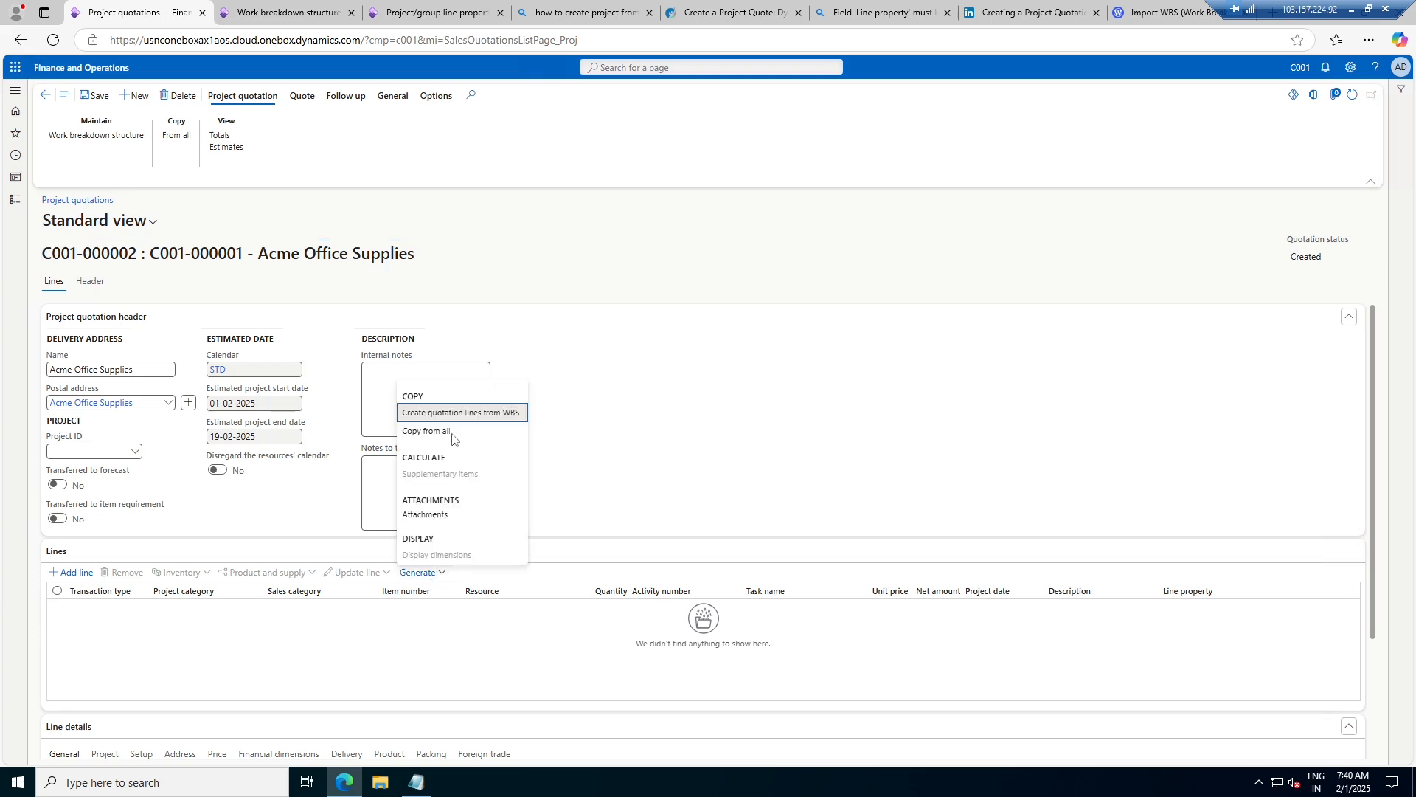
click(477, 413)
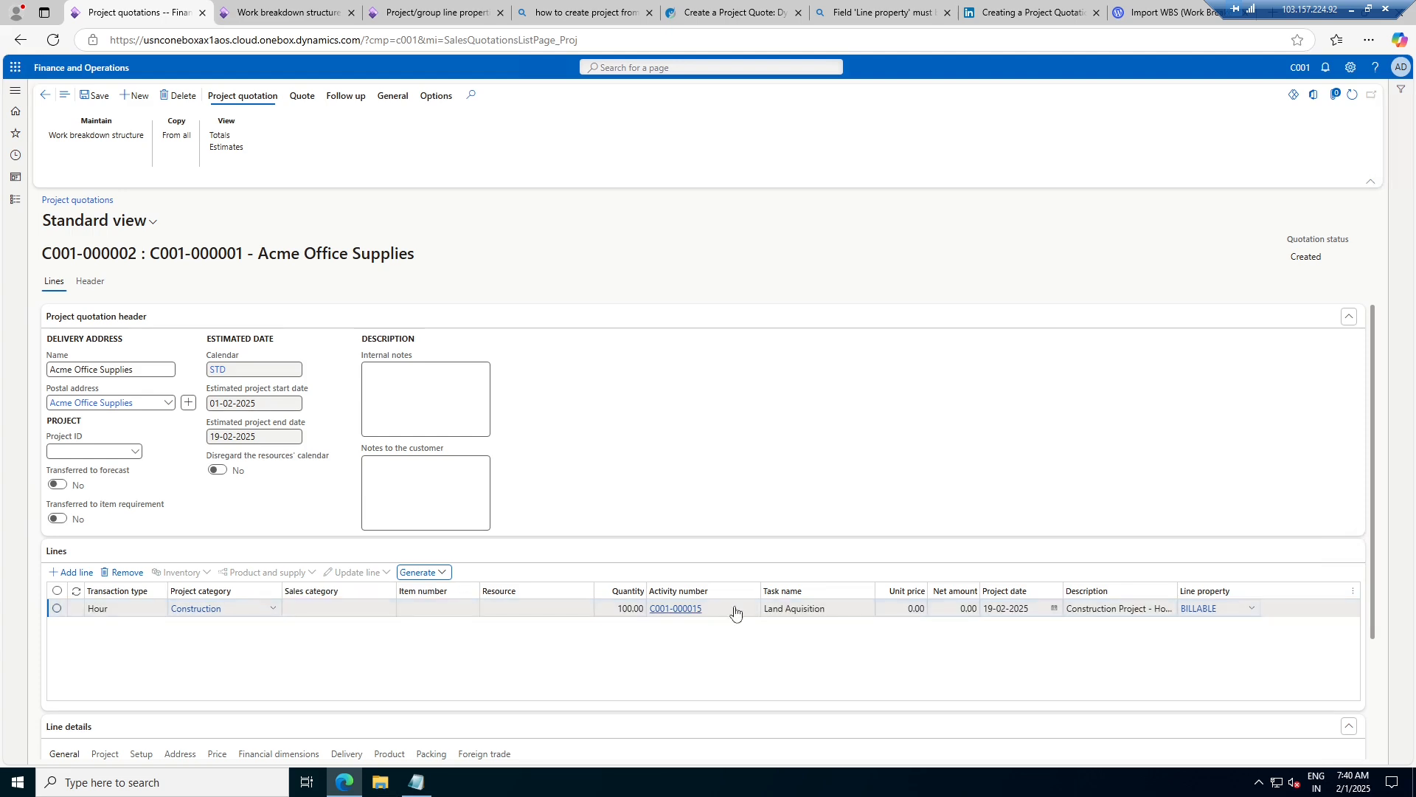
- Check the tasks in the construction WBS template and delete the Acme Office Supplies project quotation
click(273, 14)
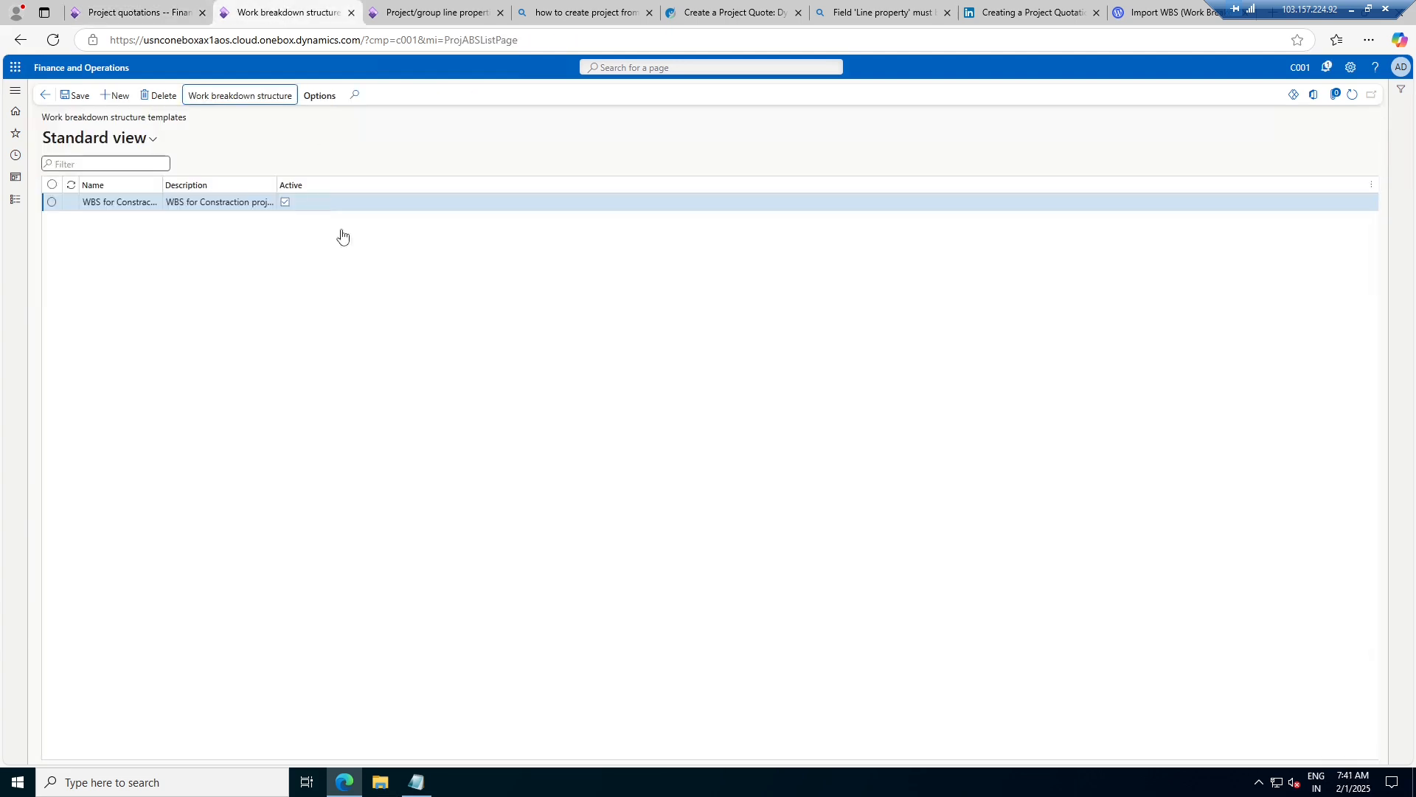
click(231, 96)
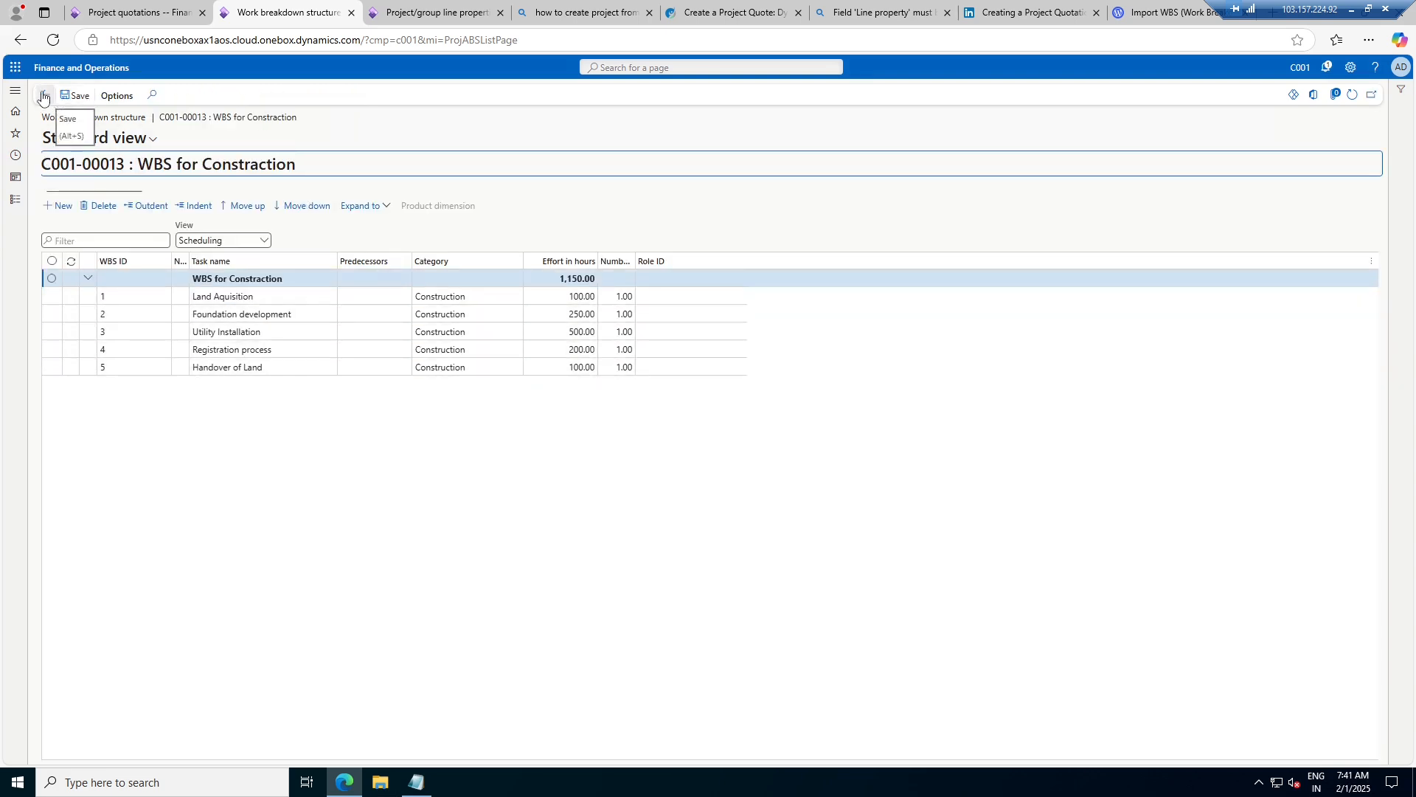
click(133, 12)
click(177, 95)
click(837, 378)
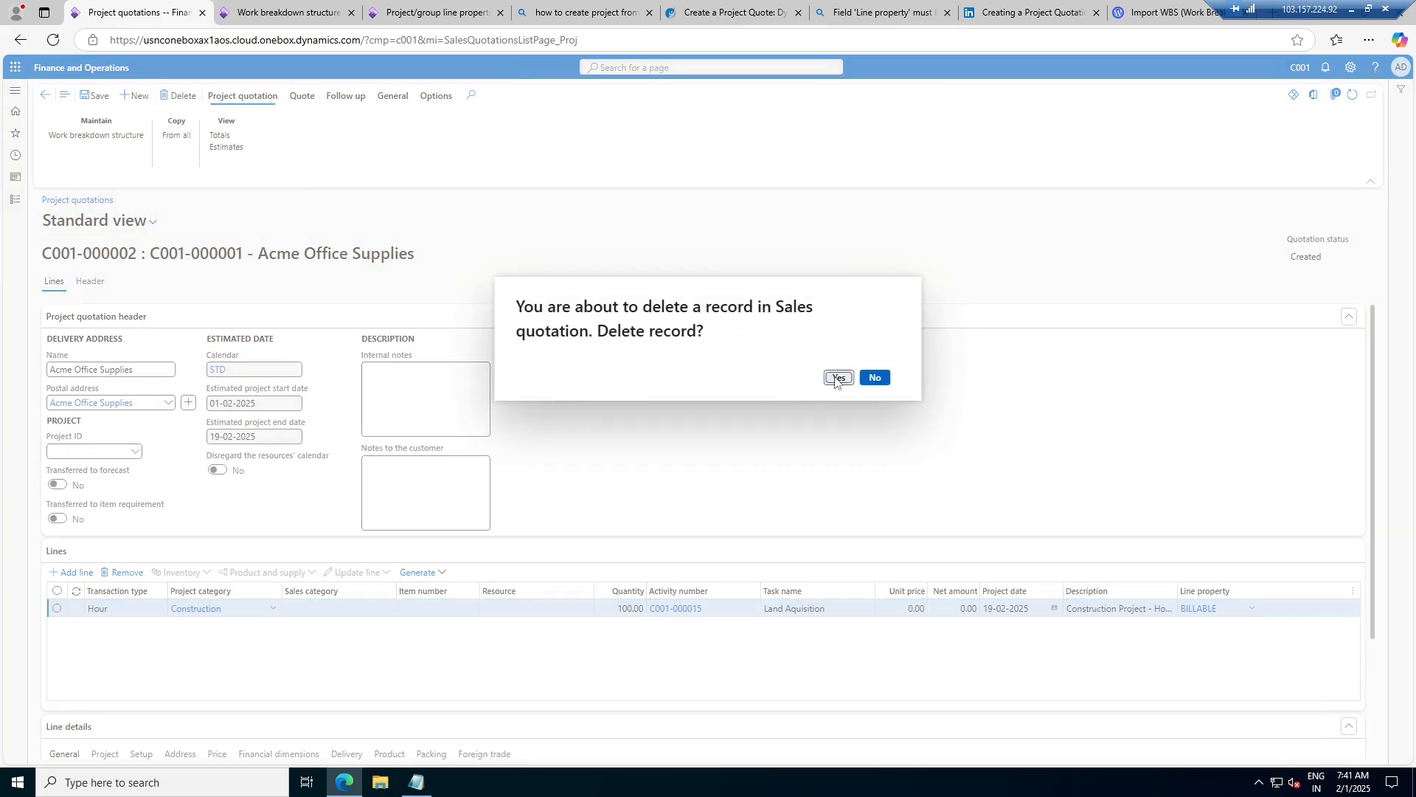
- Start a new project quotation with Acme Office Supplies as the customer
click(137, 99)
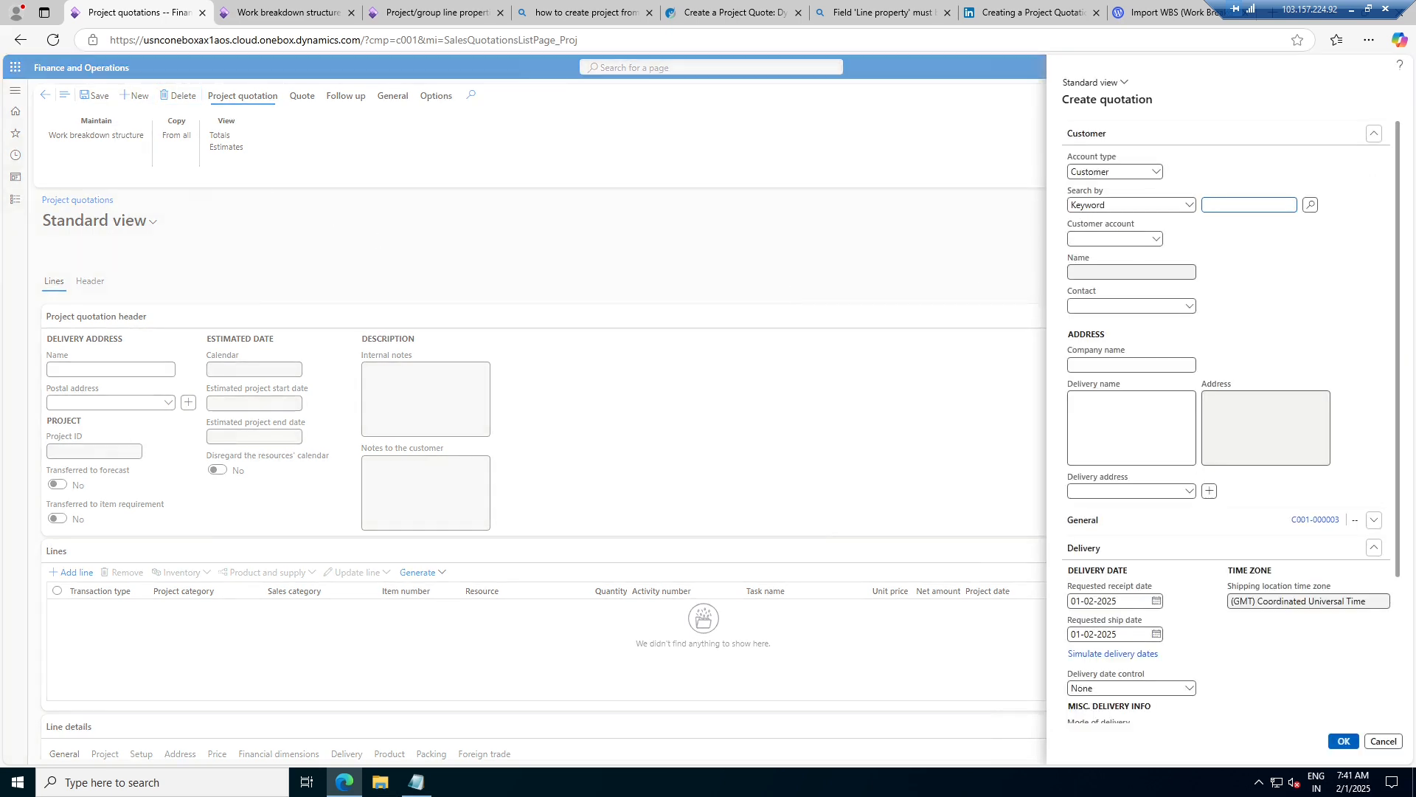
click(1155, 240)
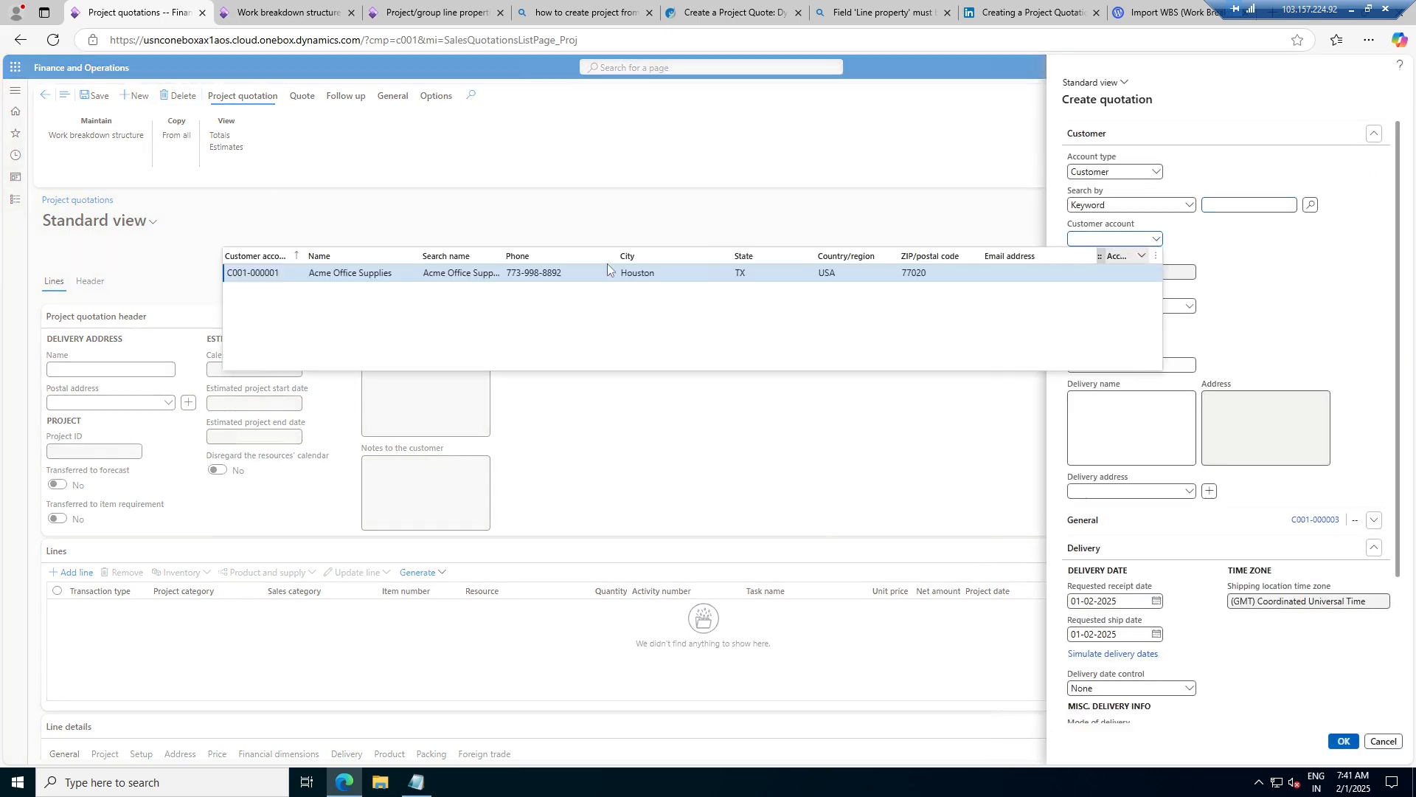
click(334, 278)
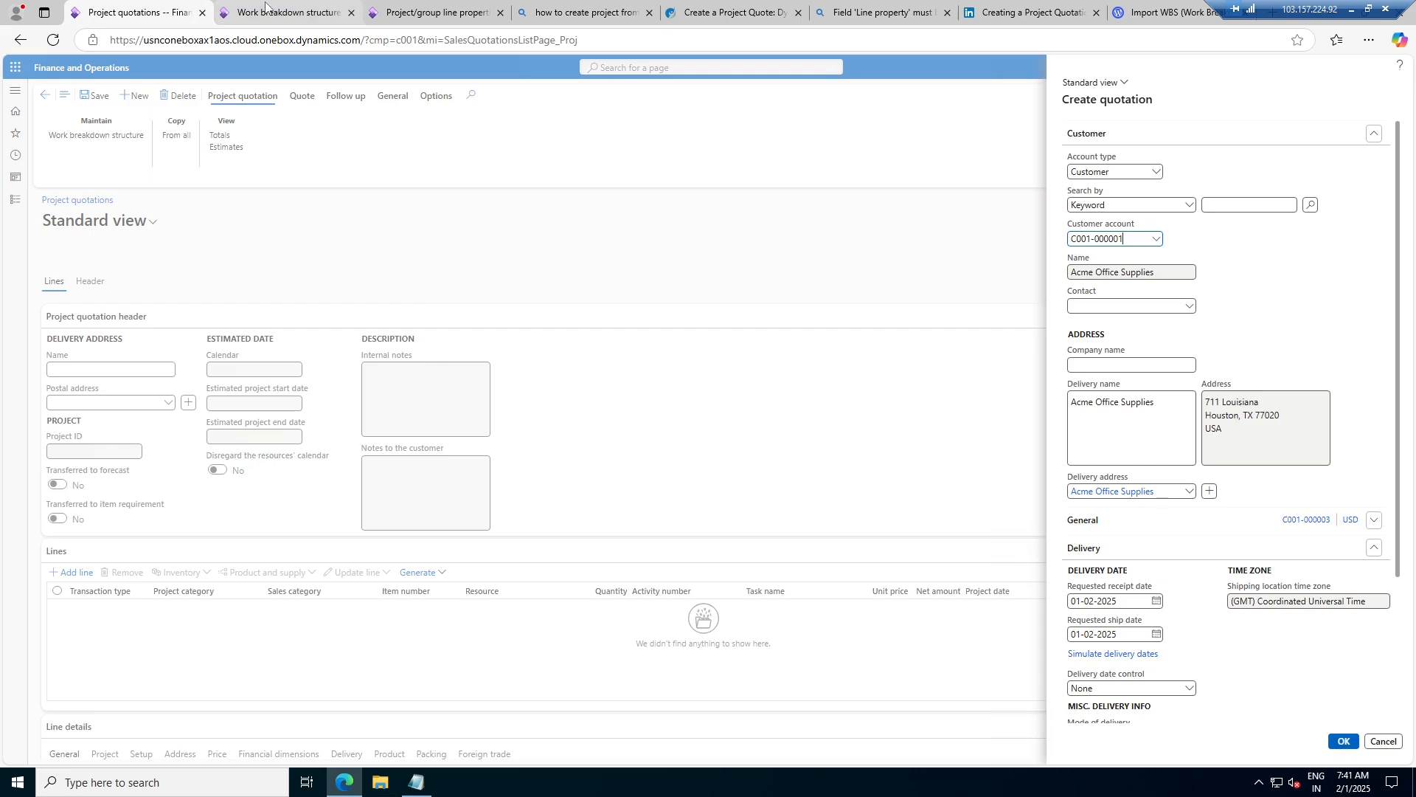
- Leave the project/group line properties page and open the Accounts receivable list of all customers
click(287, 12)
click(158, 4)
click(437, 12)
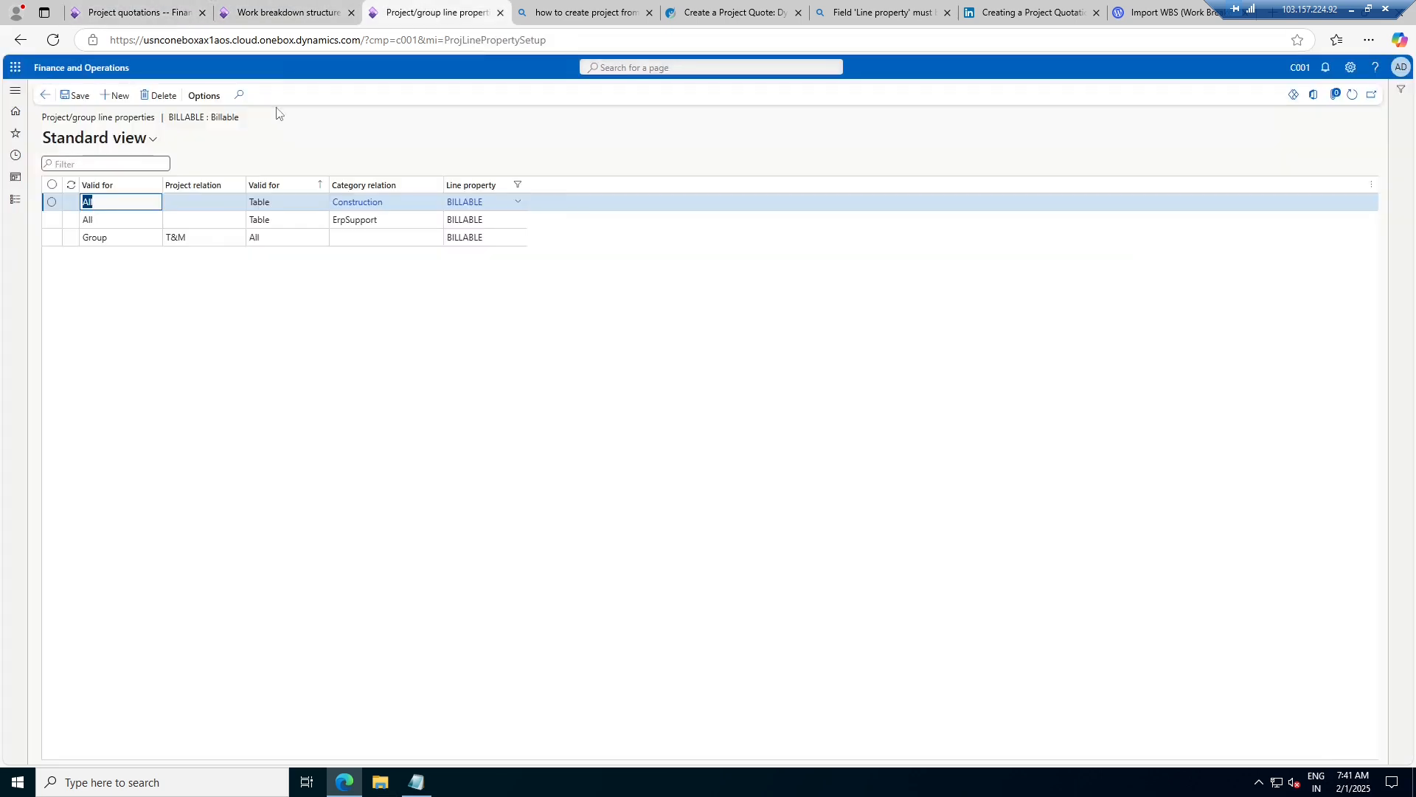
click(15, 207)
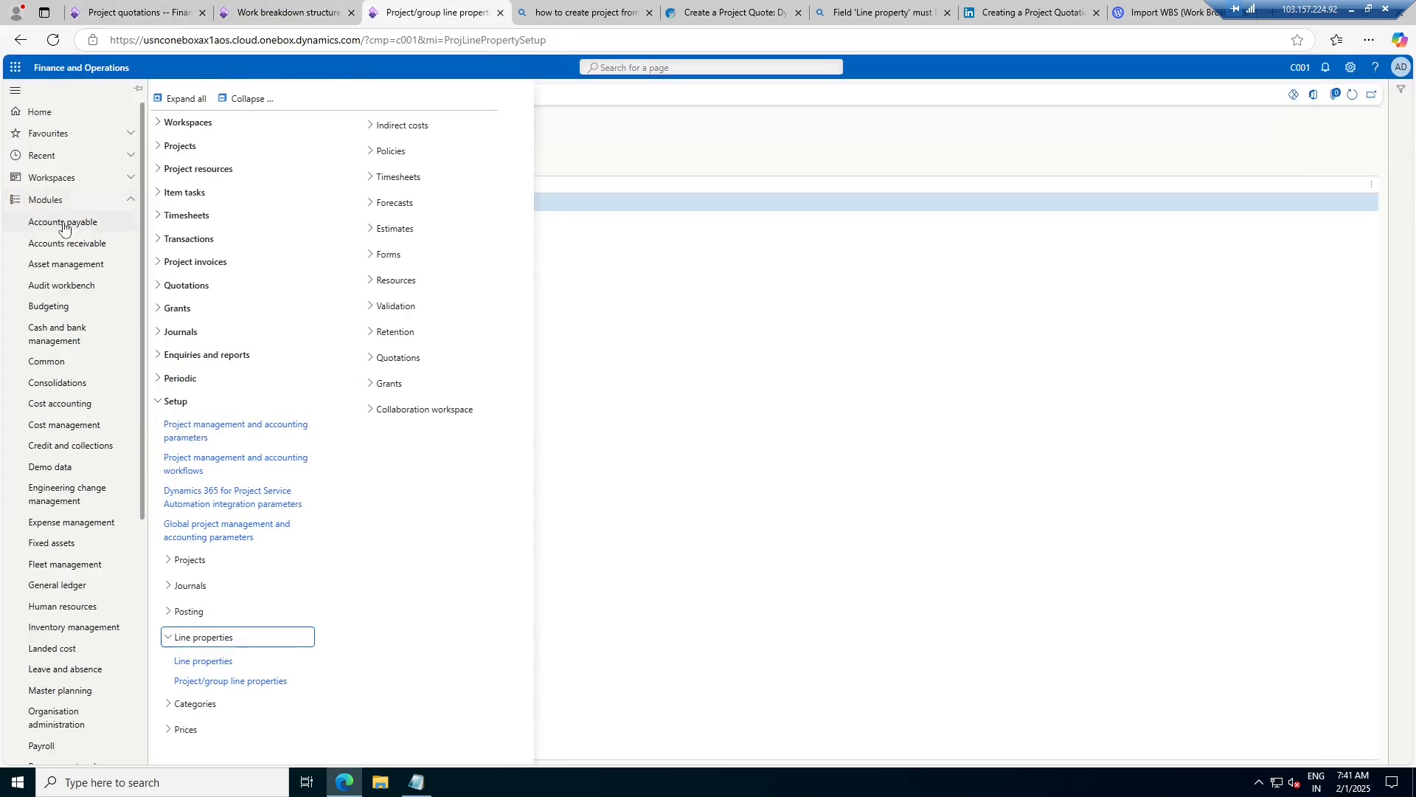
click(63, 245)
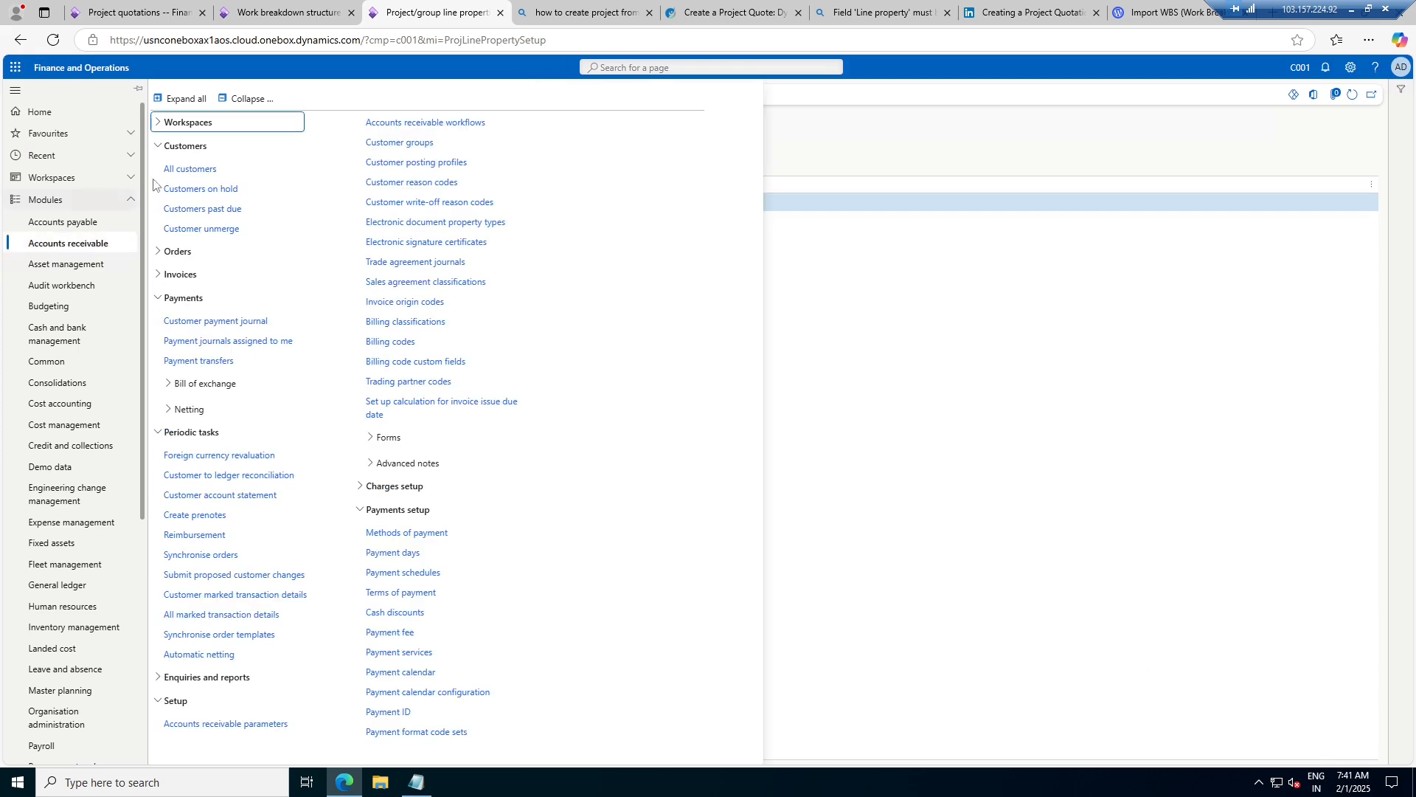
click(207, 170)
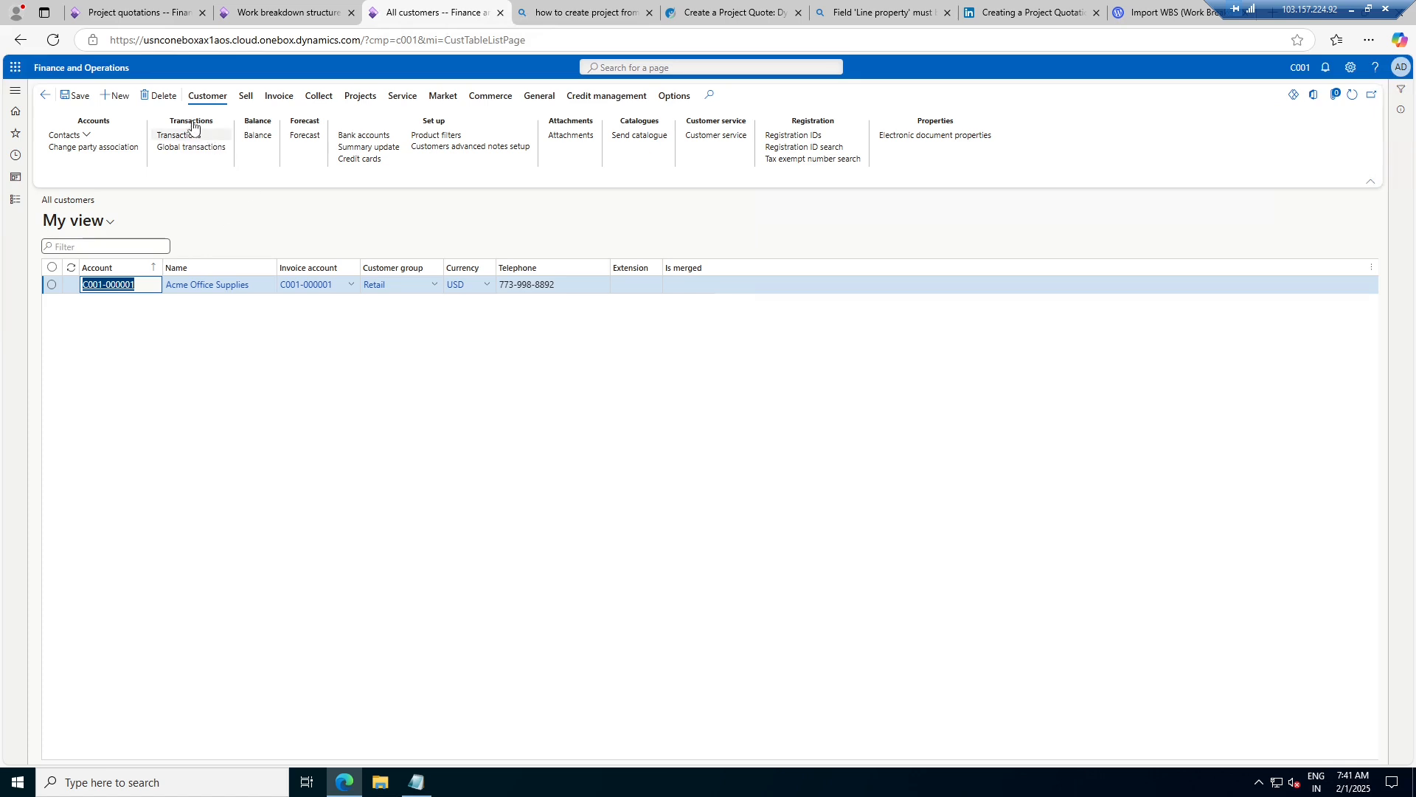
- Start a new organisation customer and select the existing party Alpine Electronics as its name
click(115, 99)
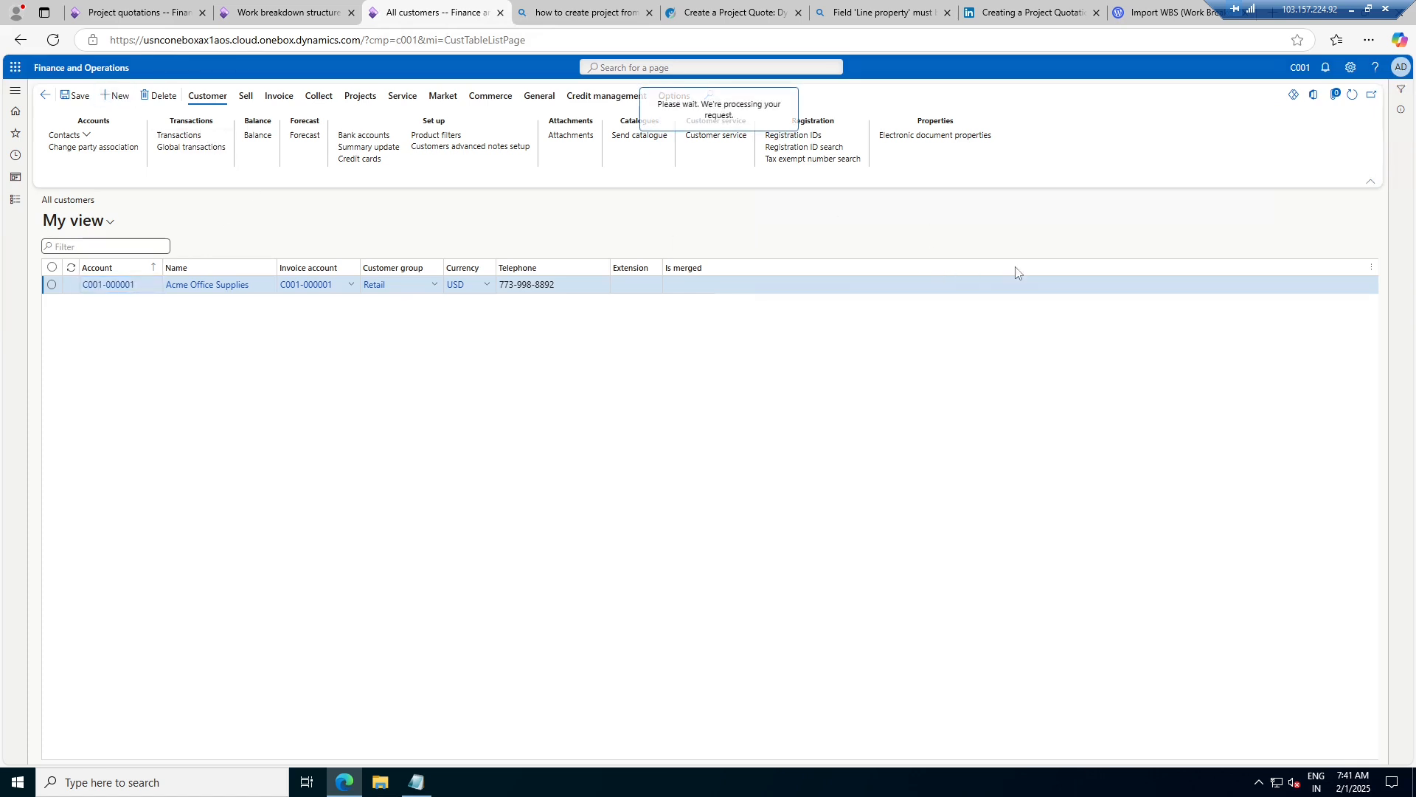
click(1124, 239)
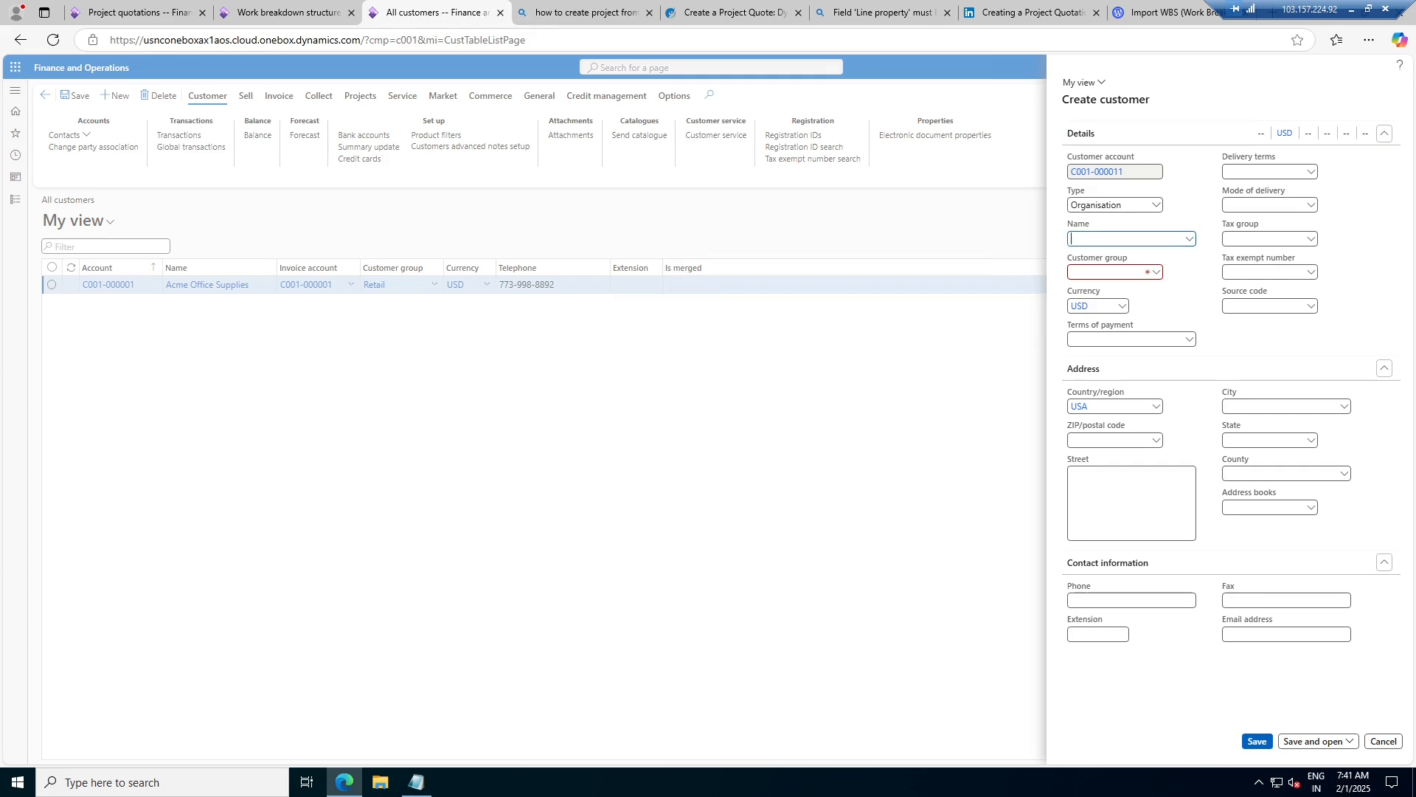
click(1189, 240)
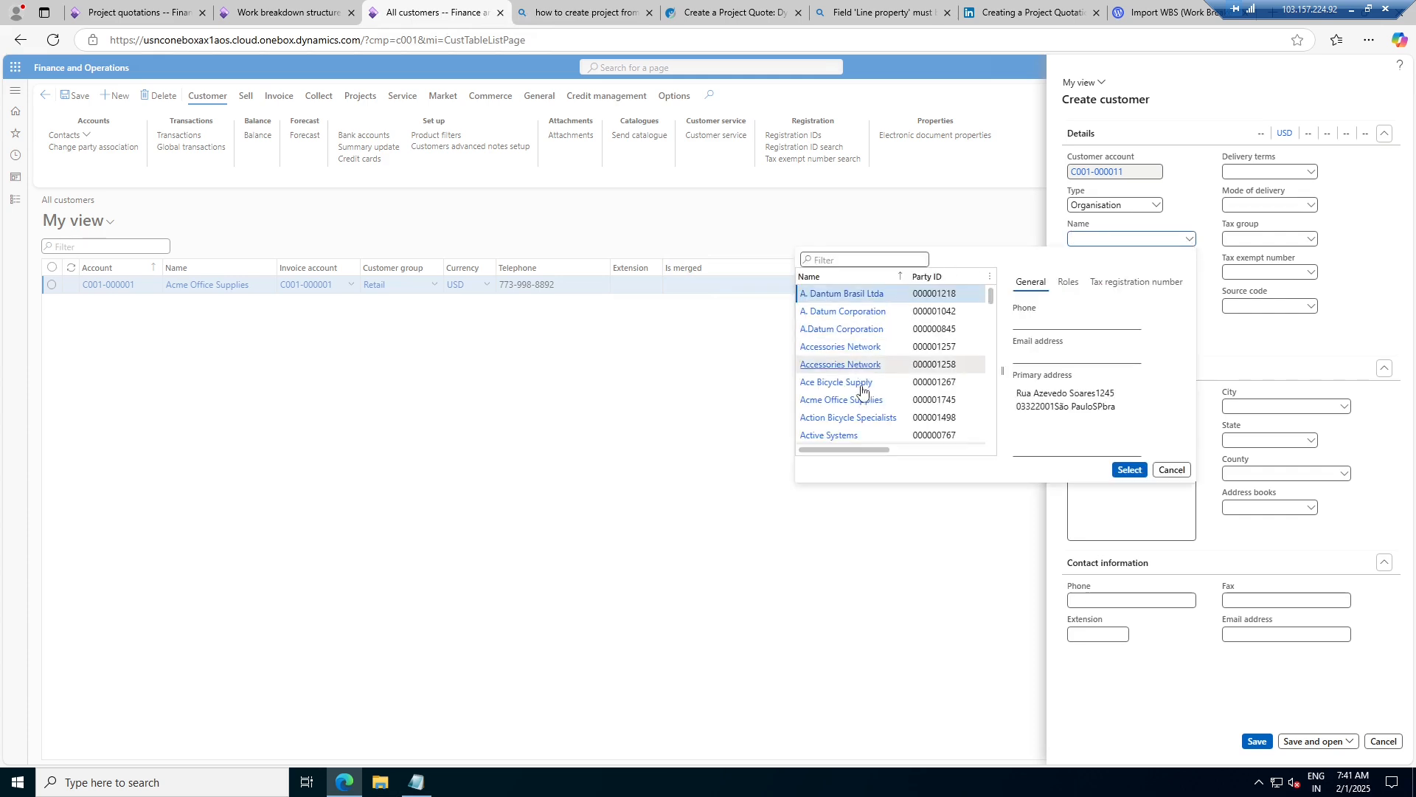
scroll(907, 390, down, 1)
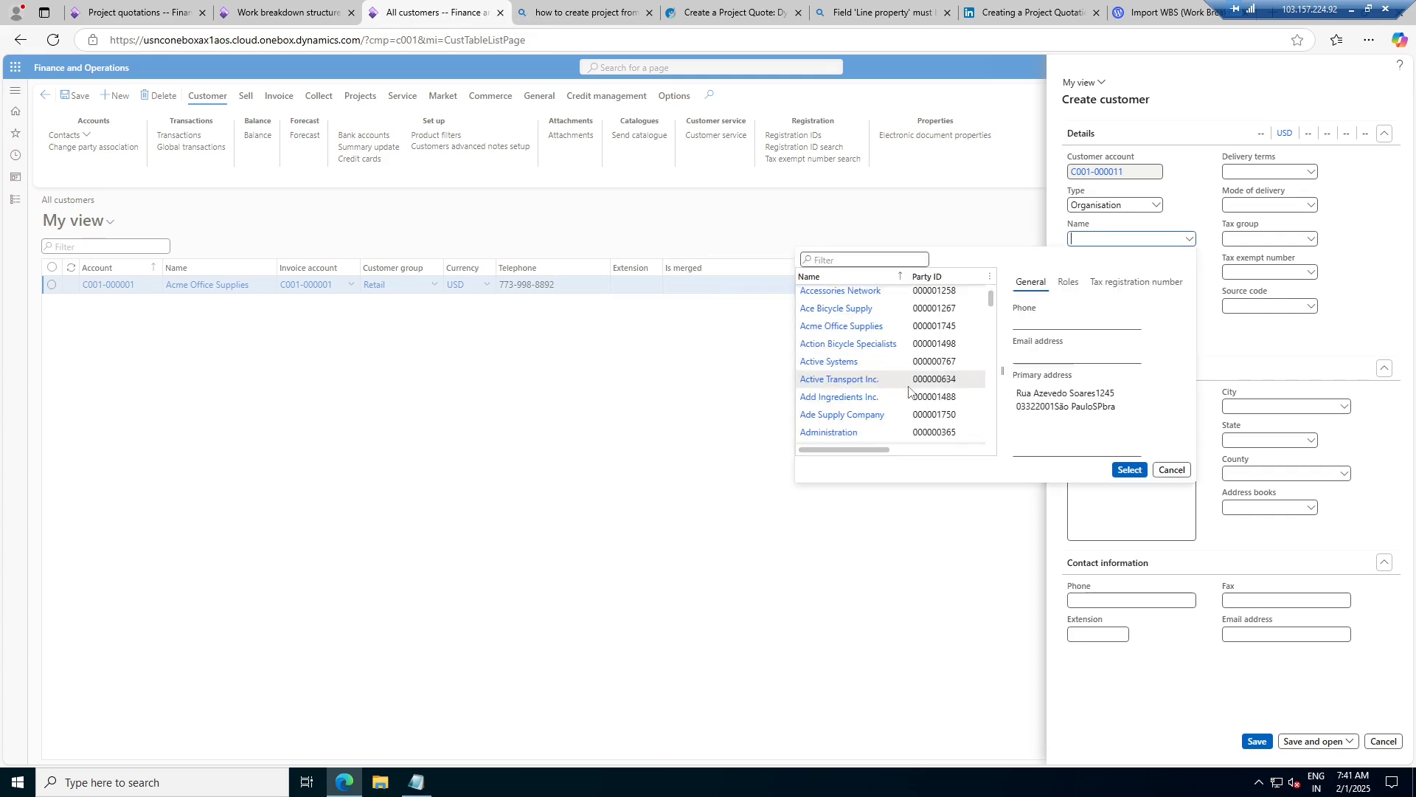
scroll(907, 391, down, 2)
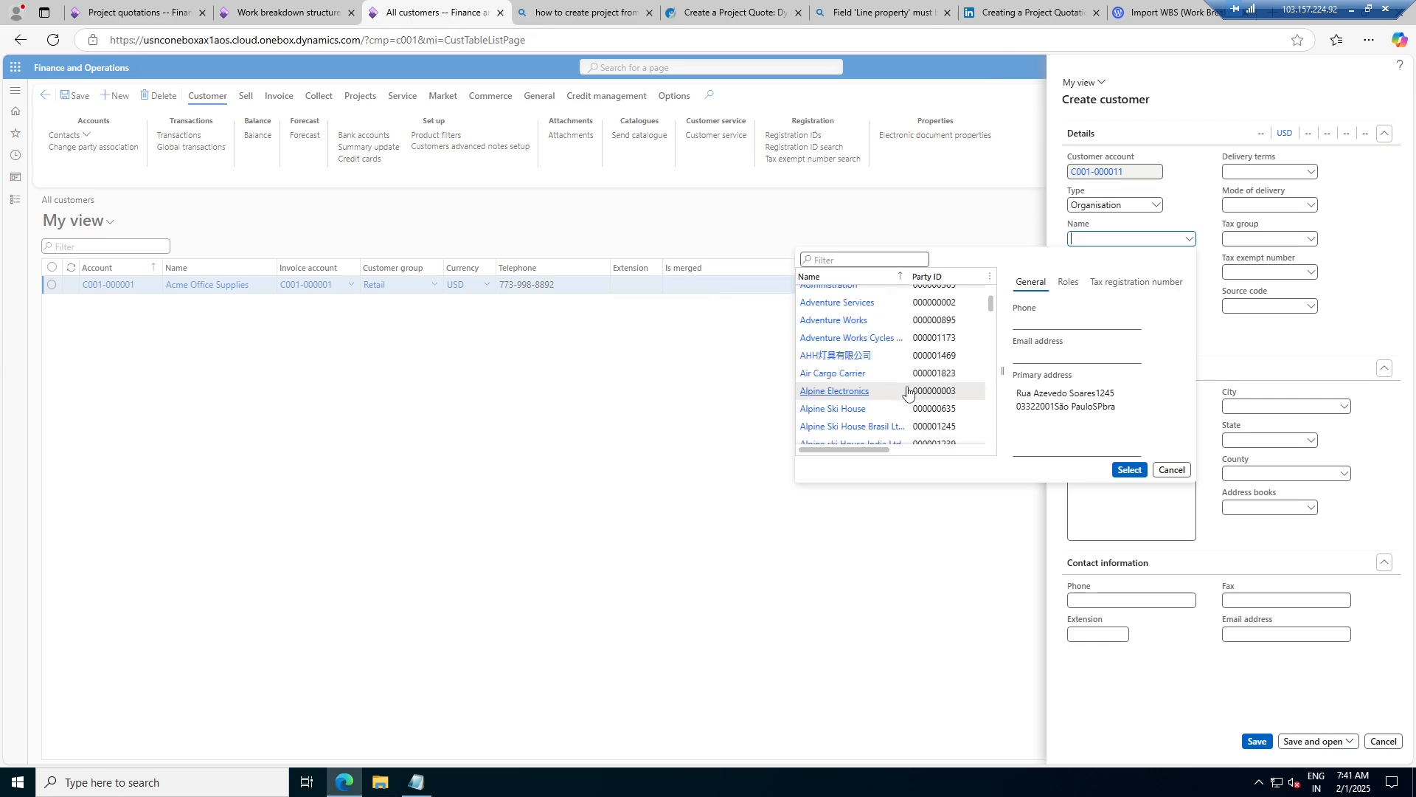
click(903, 391)
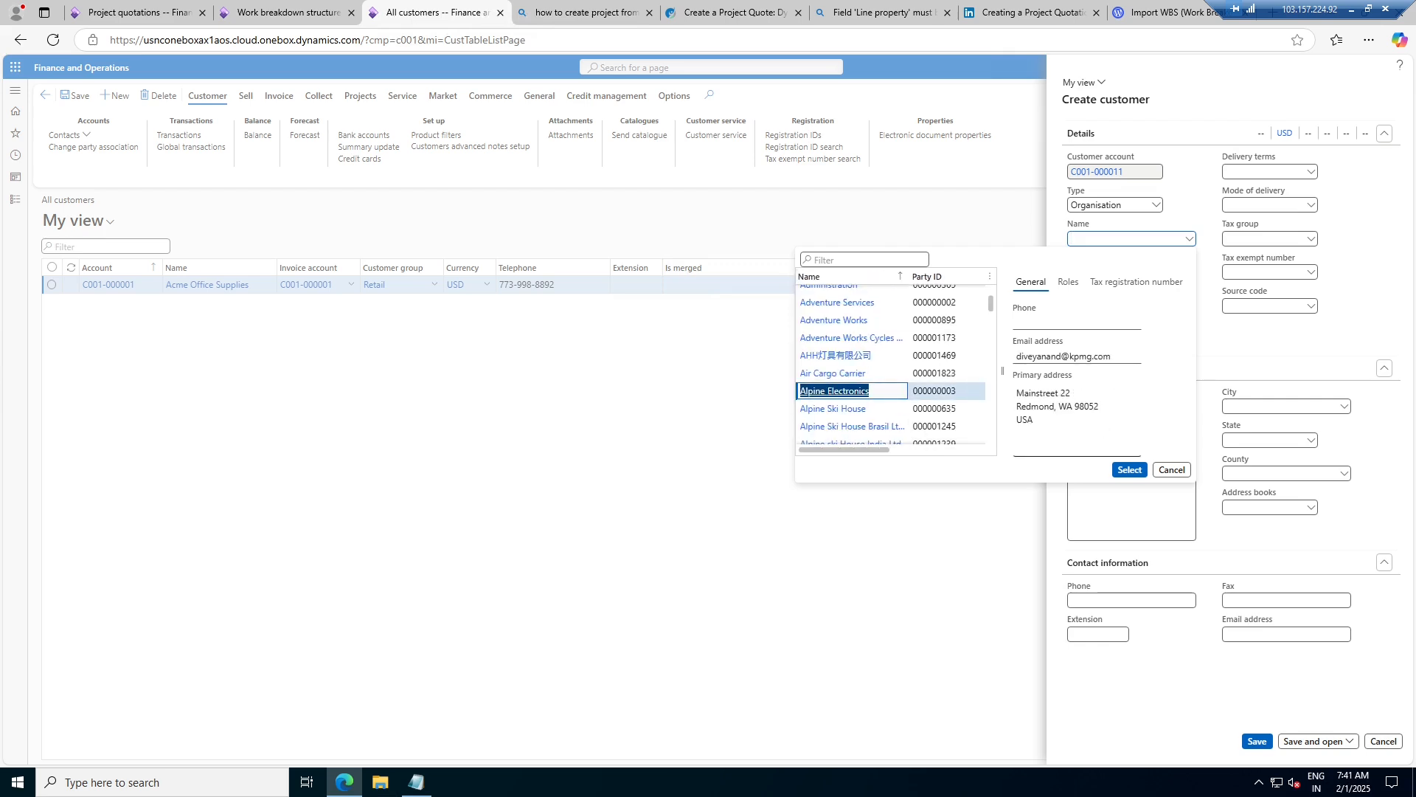
click(1120, 470)
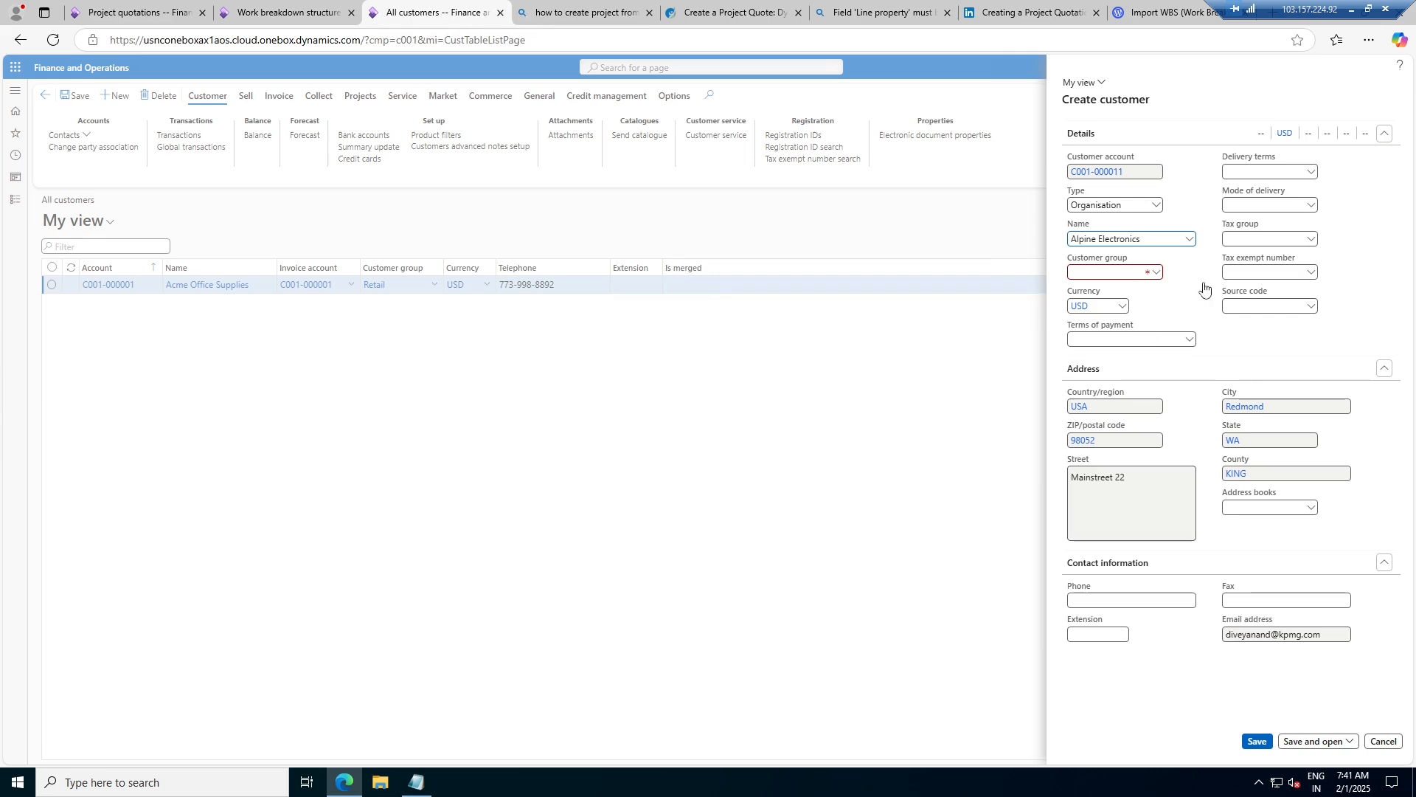
- Assign the Domestic customer group to the Alpine Electronics customer and save the record
click(1257, 740)
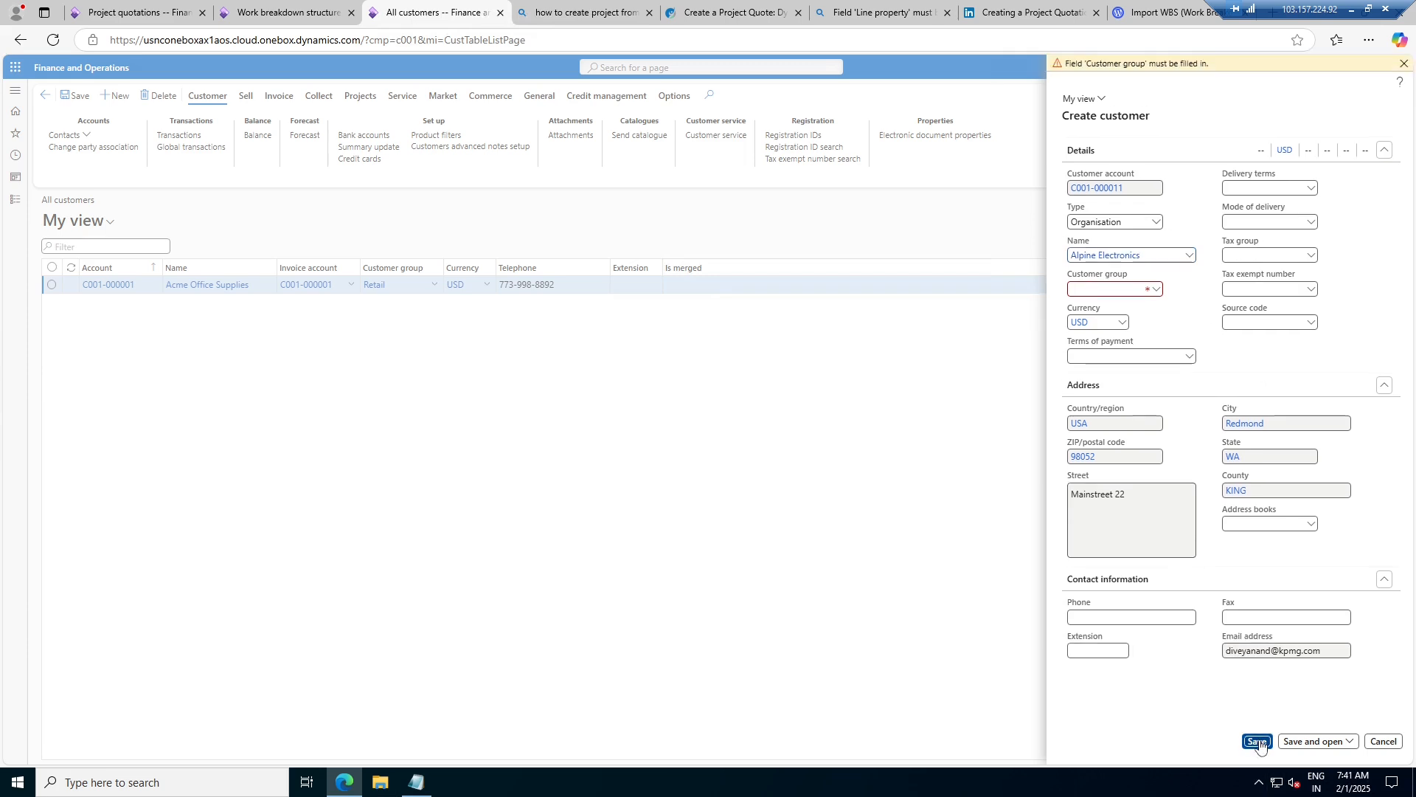
click(1155, 289)
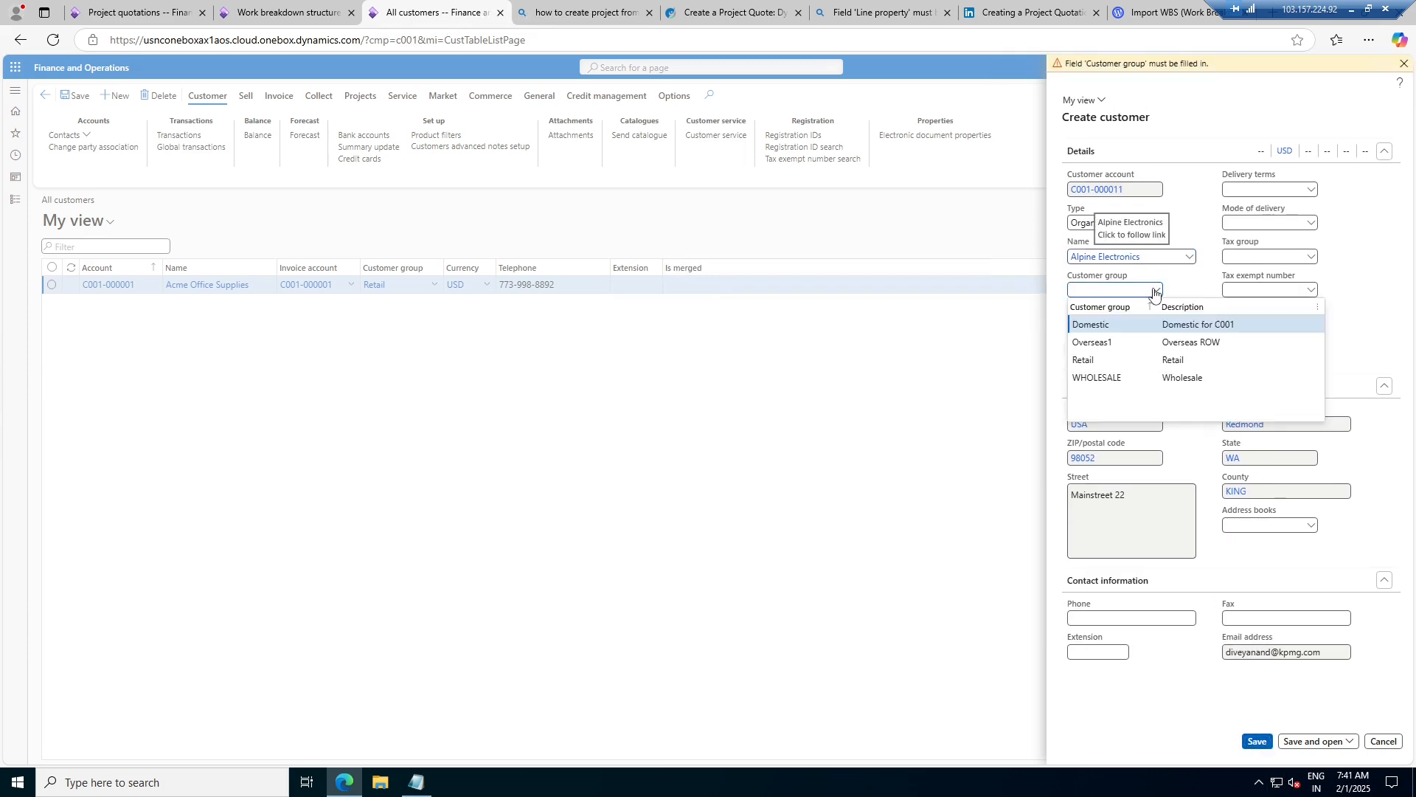
click(1099, 324)
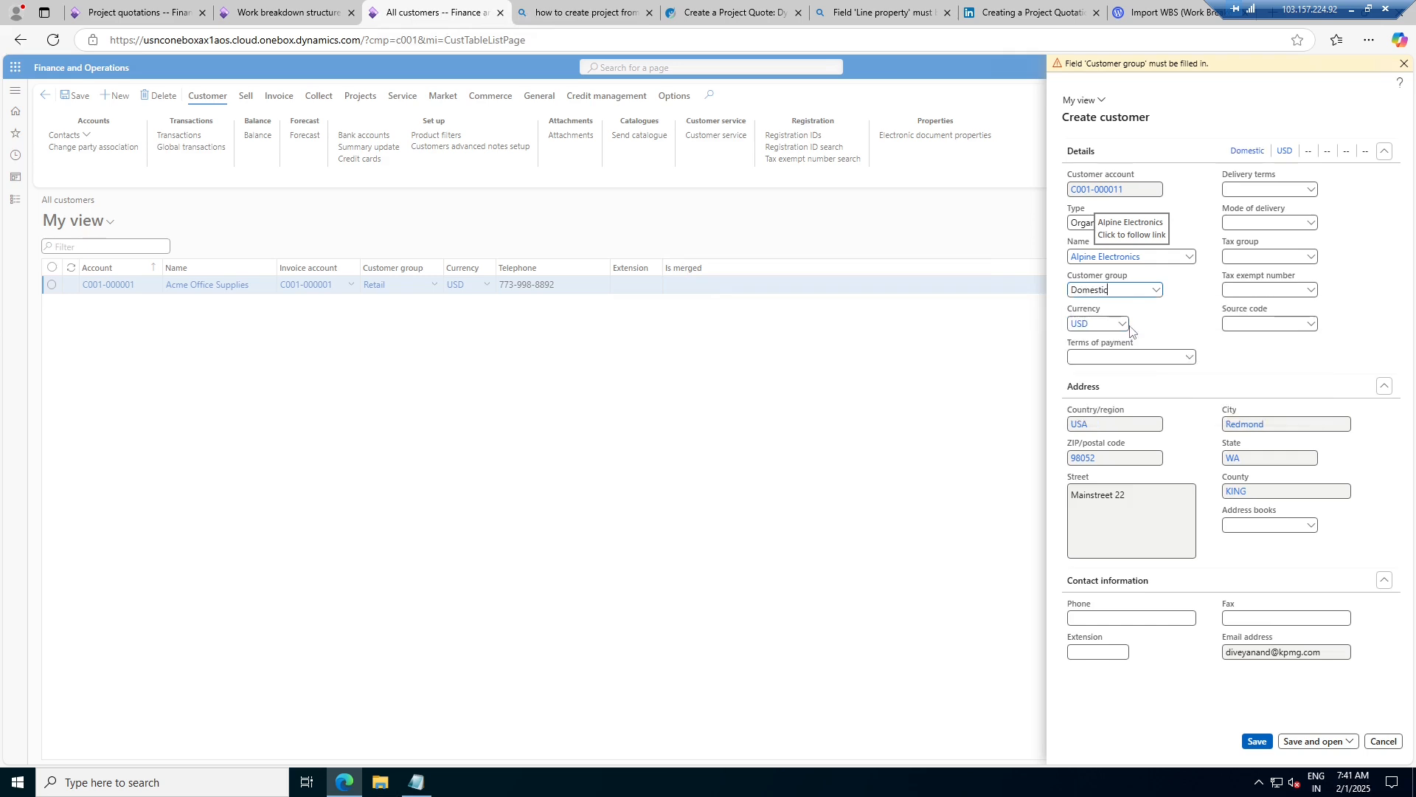
click(1258, 742)
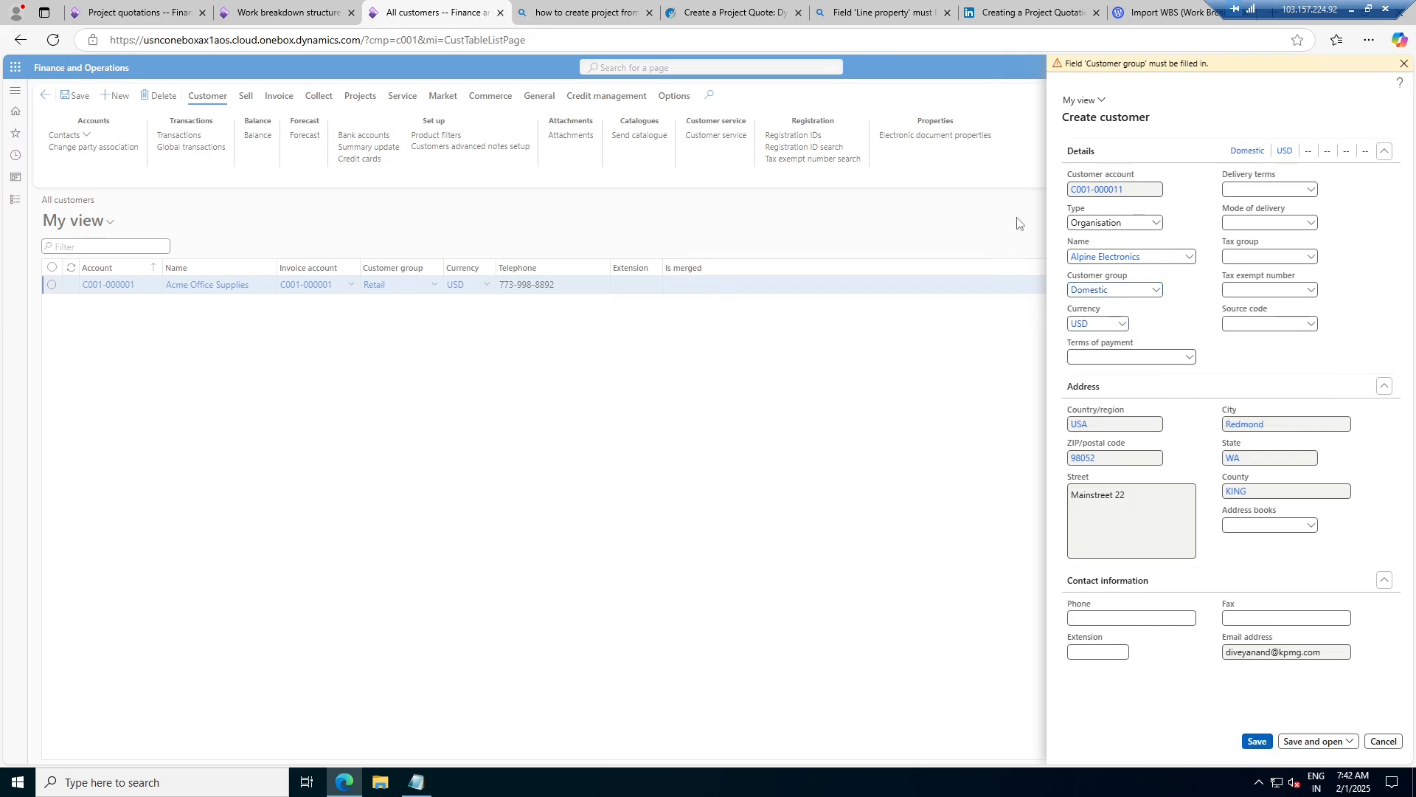
- Return to the unfinished quotation, change its customer to Alpine Electronics and create it together with an opportunity record
click(159, 6)
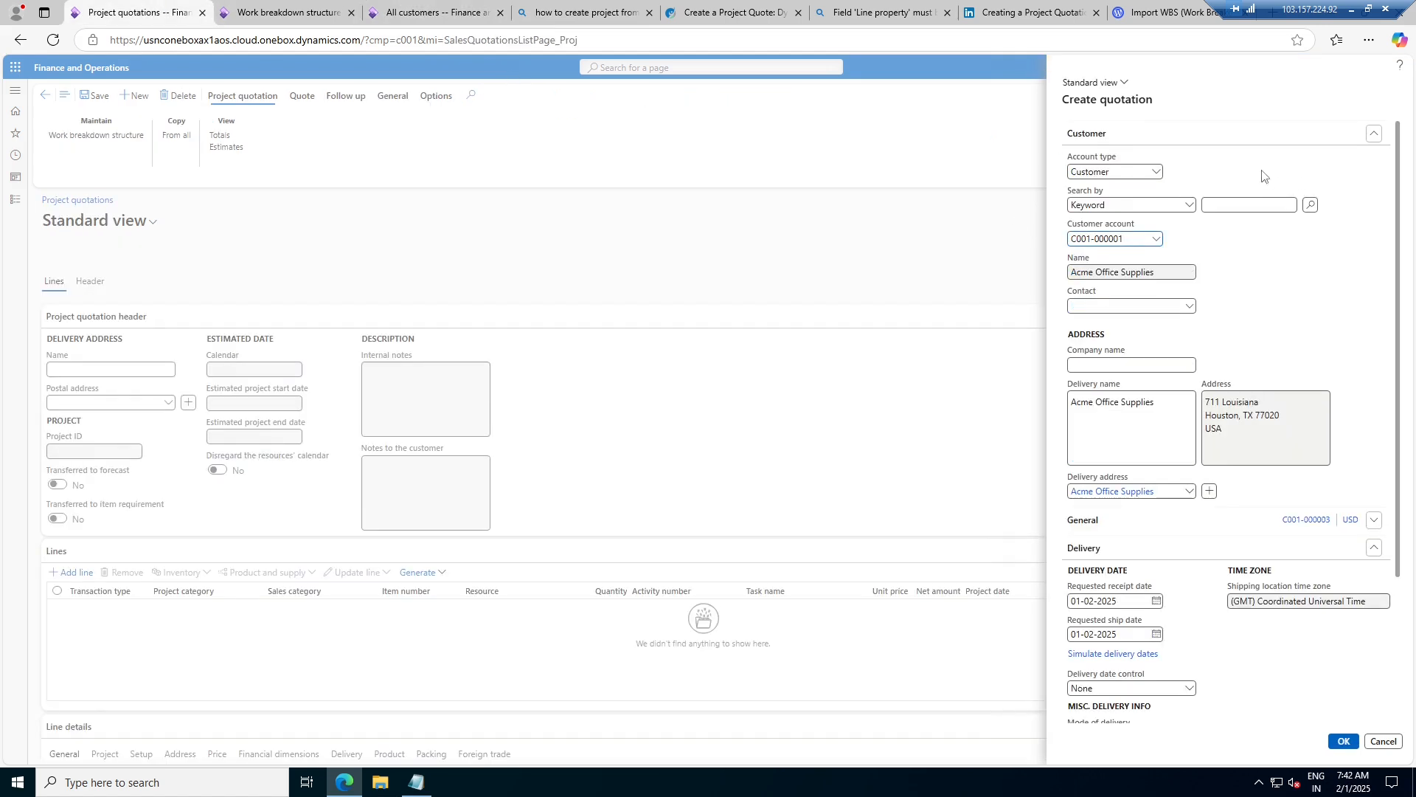
click(1155, 239)
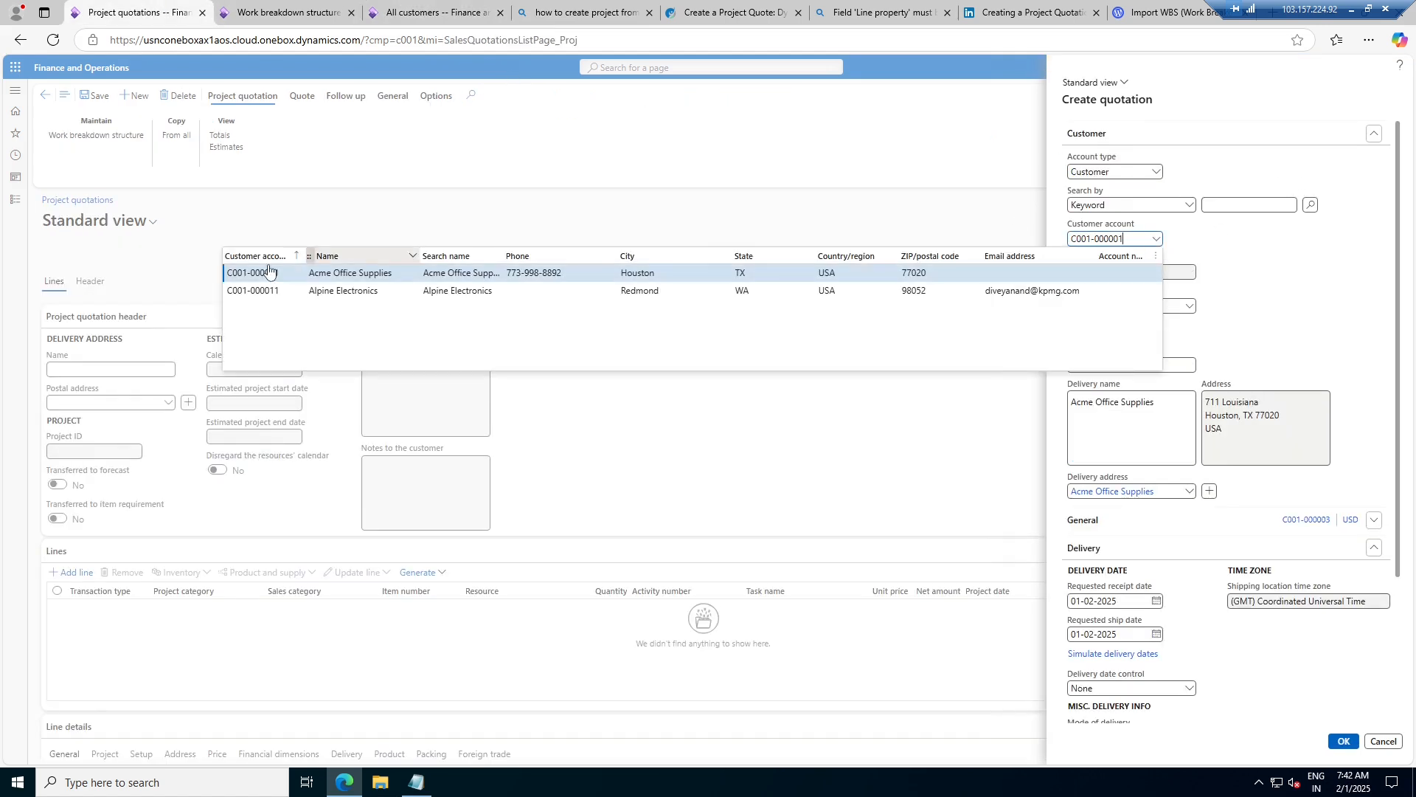
click(343, 291)
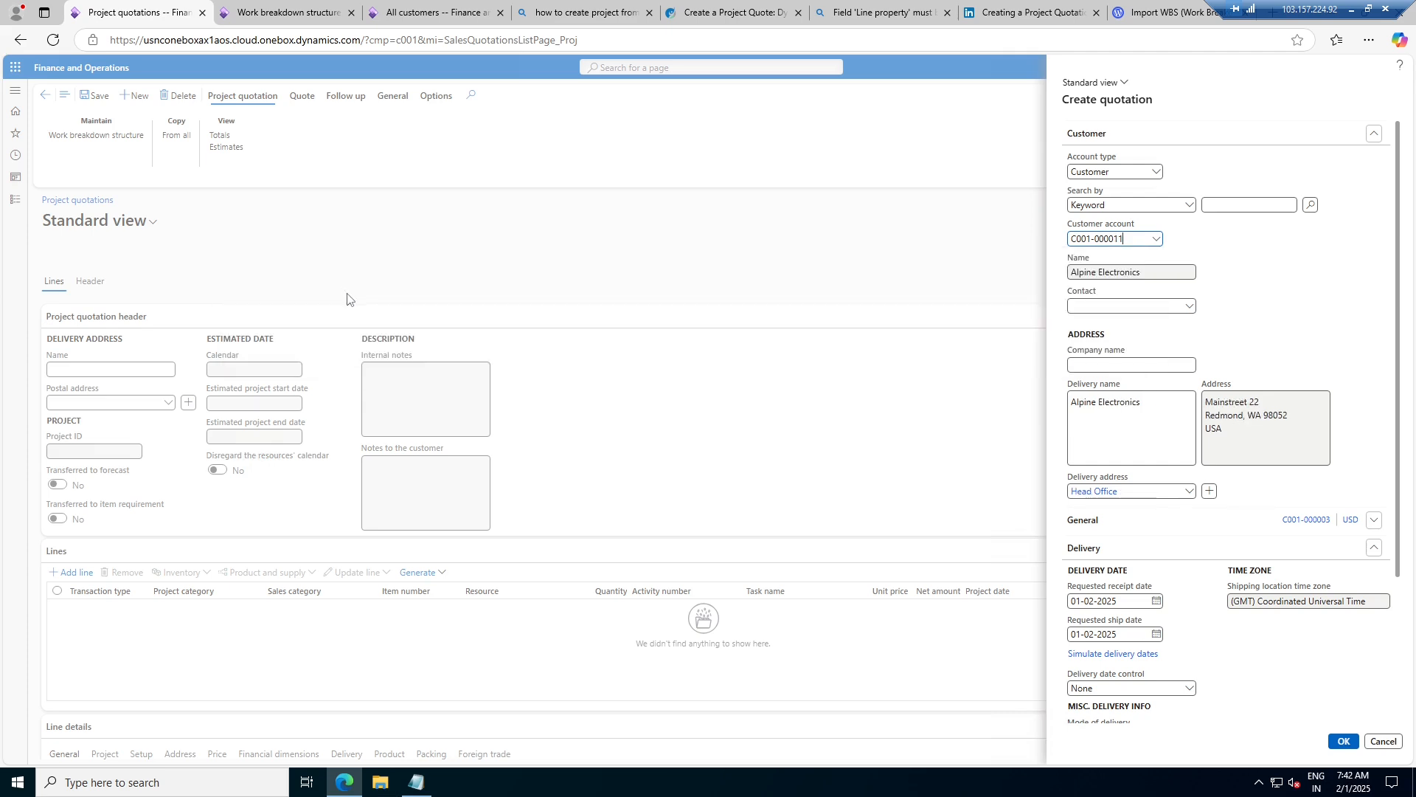
click(1344, 742)
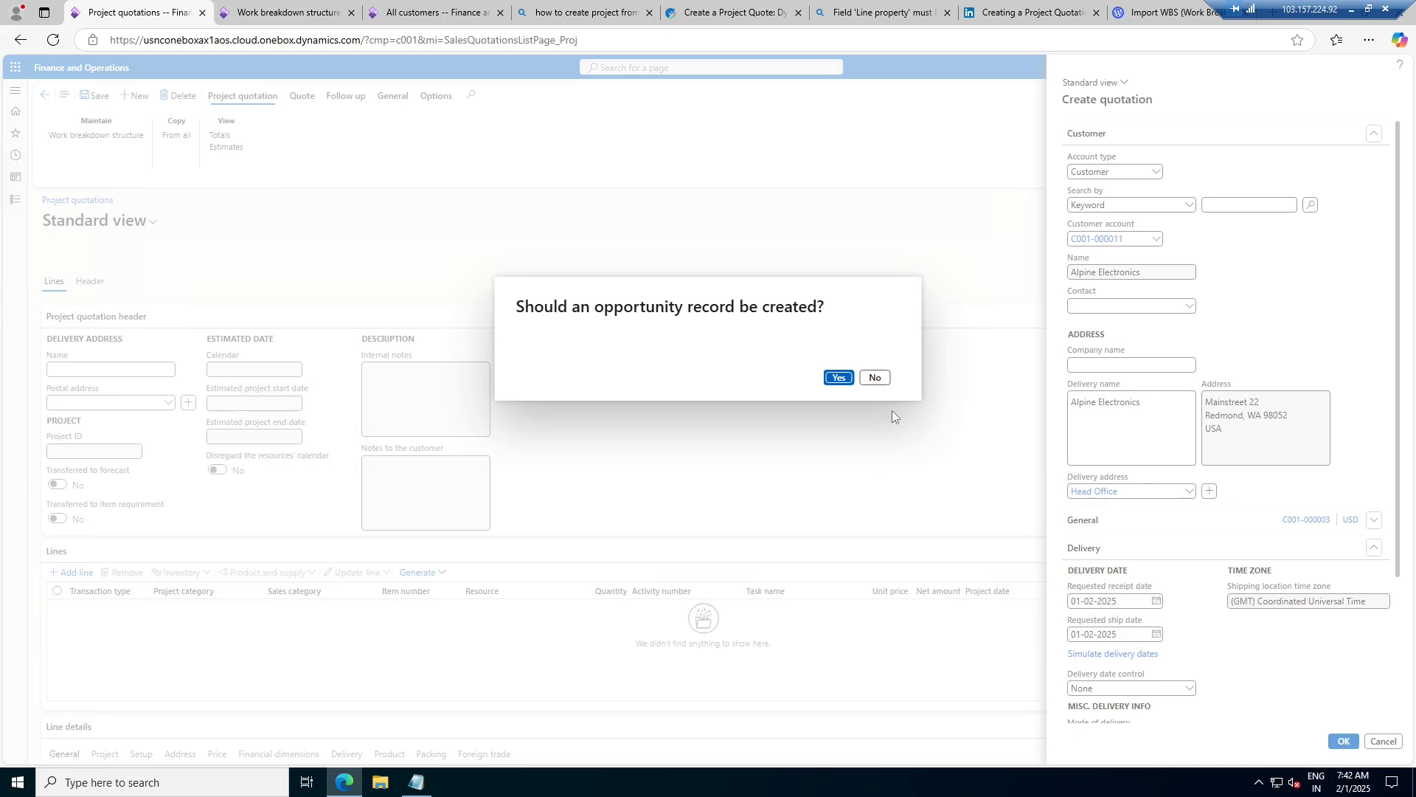
click(839, 378)
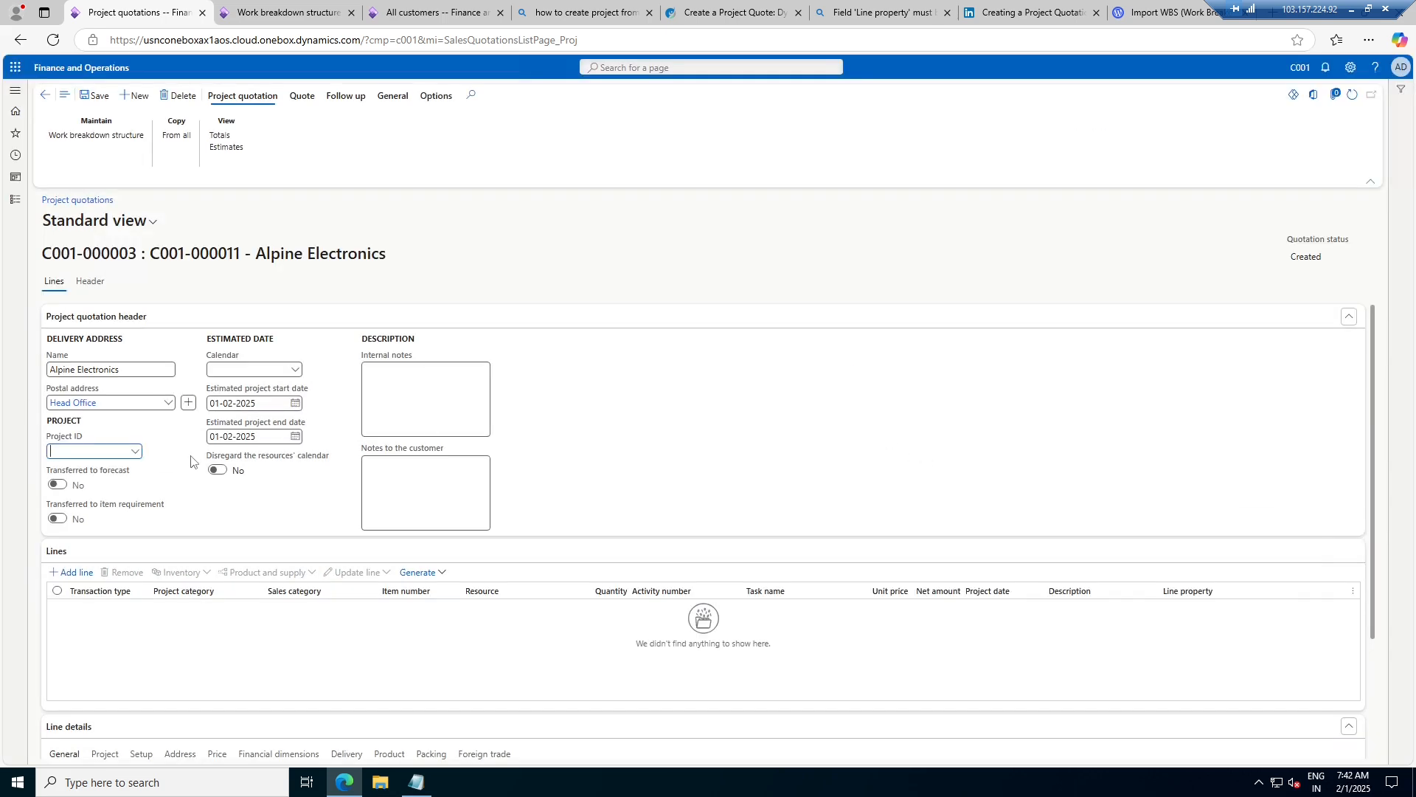
- Try to open the work breakdown structure of the Alpine Electronics quotation
scroll(180, 464, down, 1)
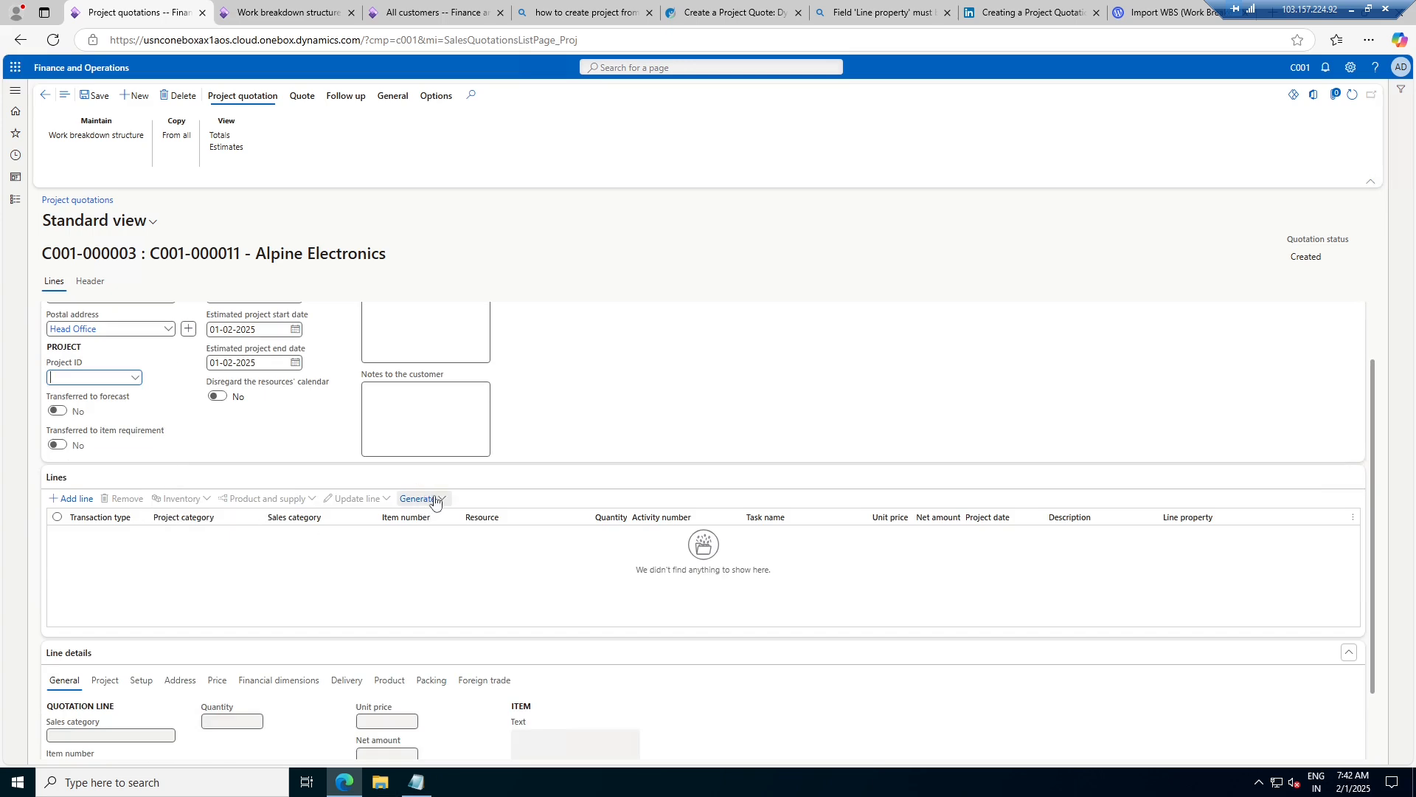
click(103, 147)
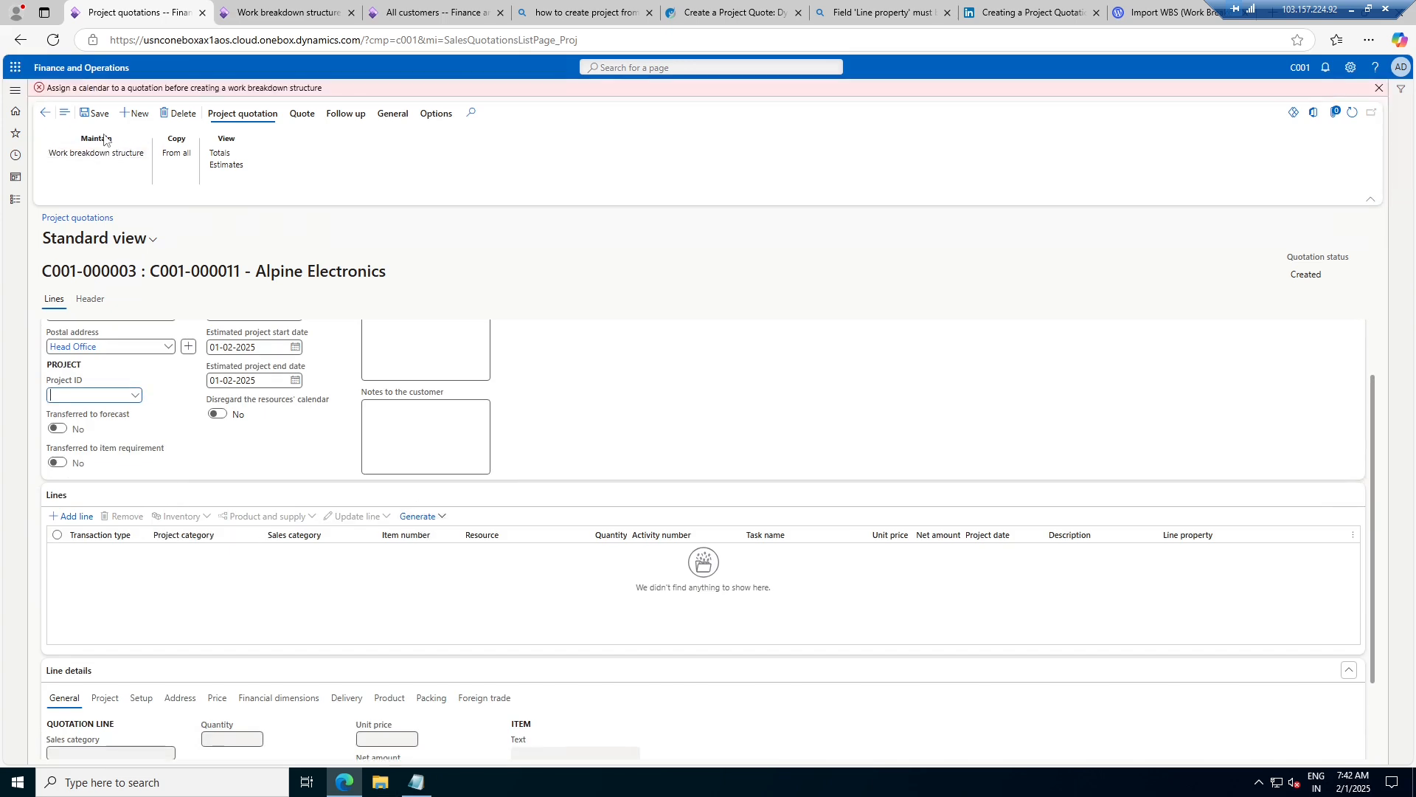
scroll(261, 407, up, 1)
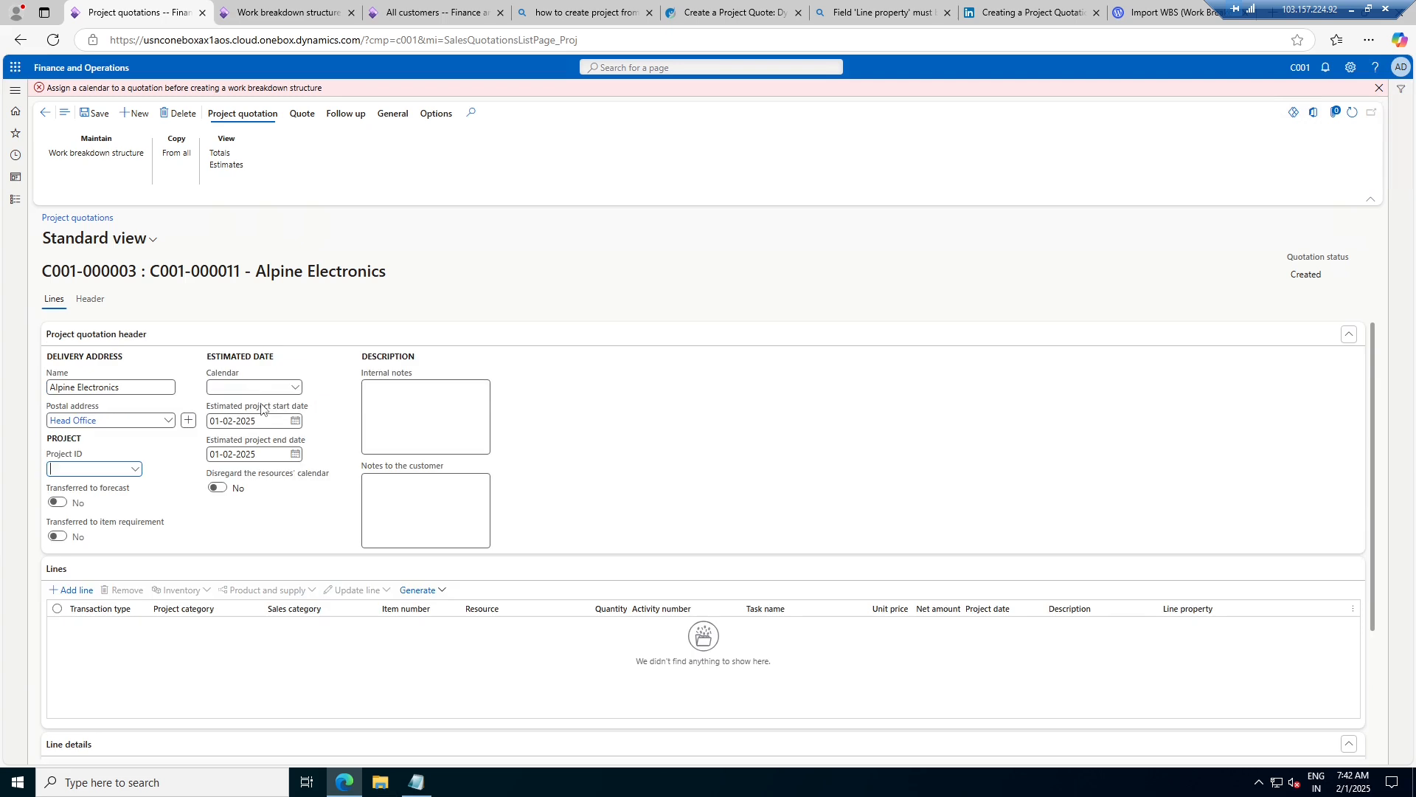
- Assign the STD calendar to the Alpine Electronics quotation, set its estimated project end date to 29-08-2025 and save it
click(295, 388)
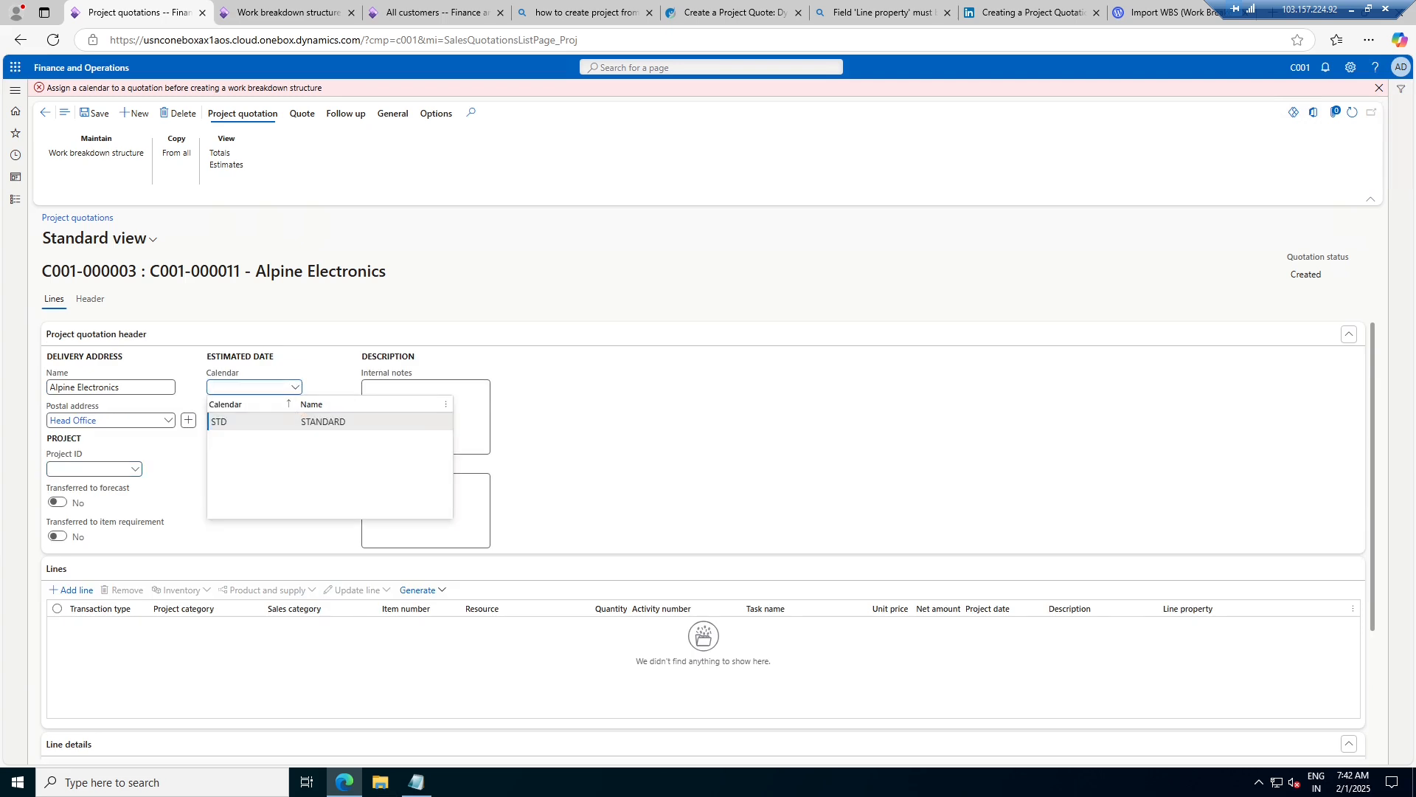
click(321, 426)
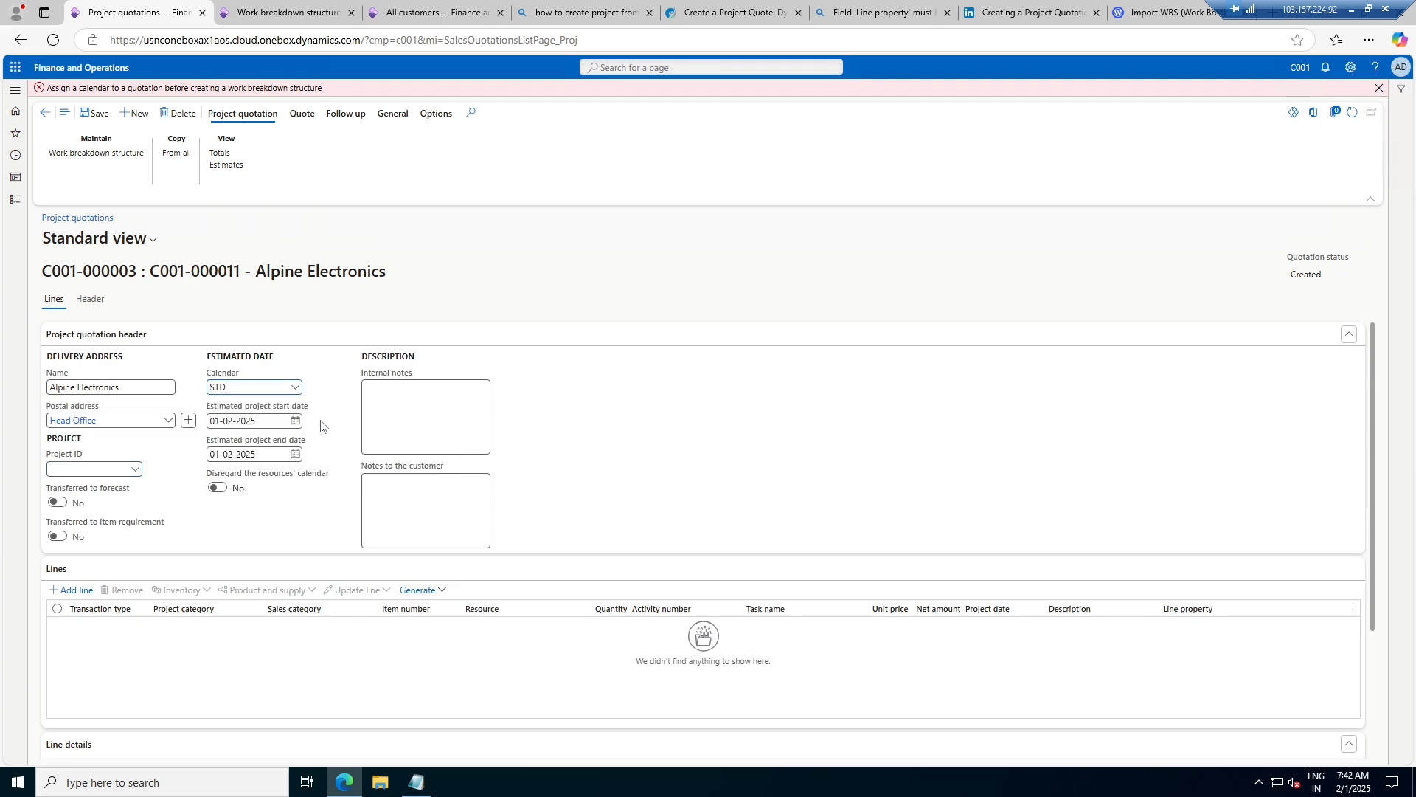
click(295, 454)
click(331, 480)
click(331, 480)
click(331, 480)
click(331, 480)
click(331, 480)
click(331, 480)
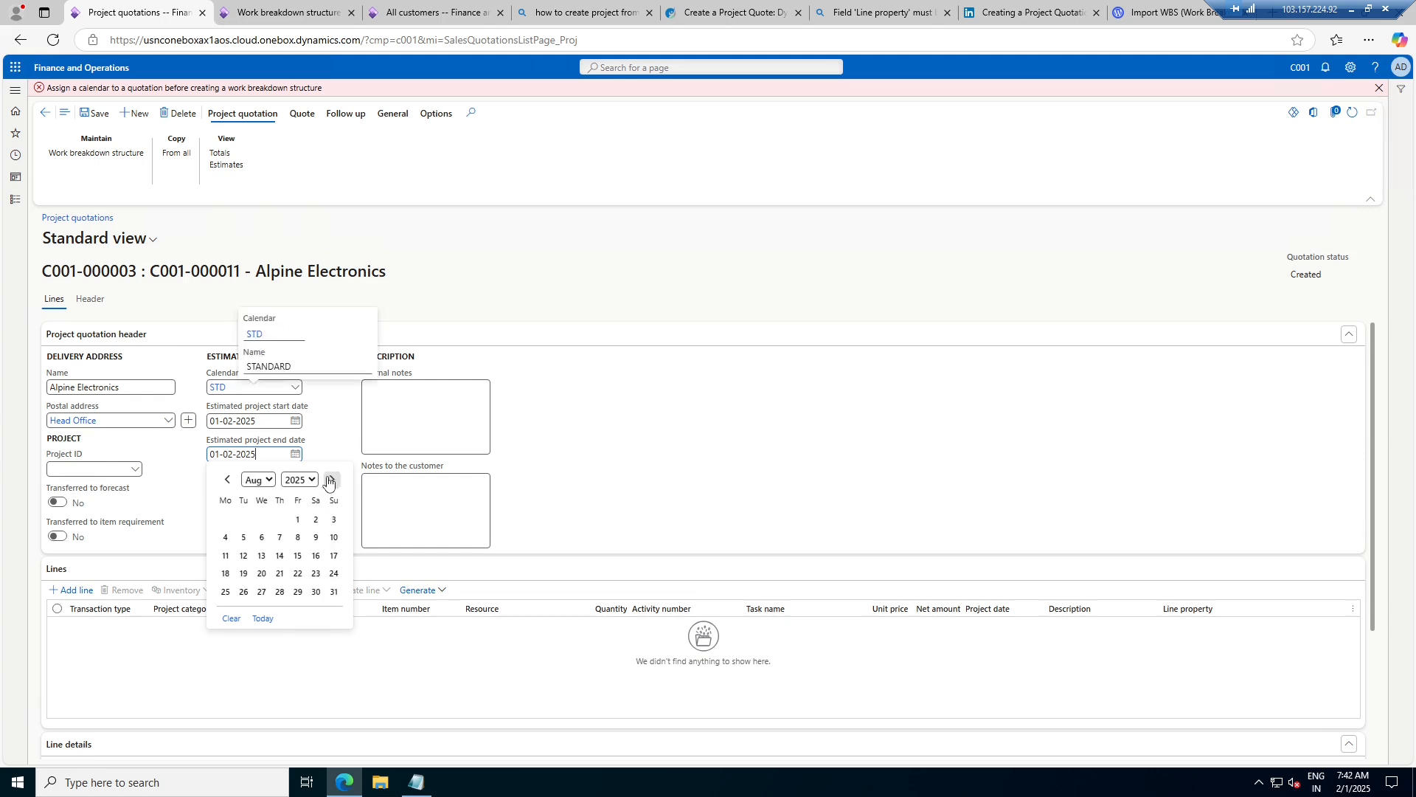
click(297, 591)
click(455, 262)
click(95, 116)
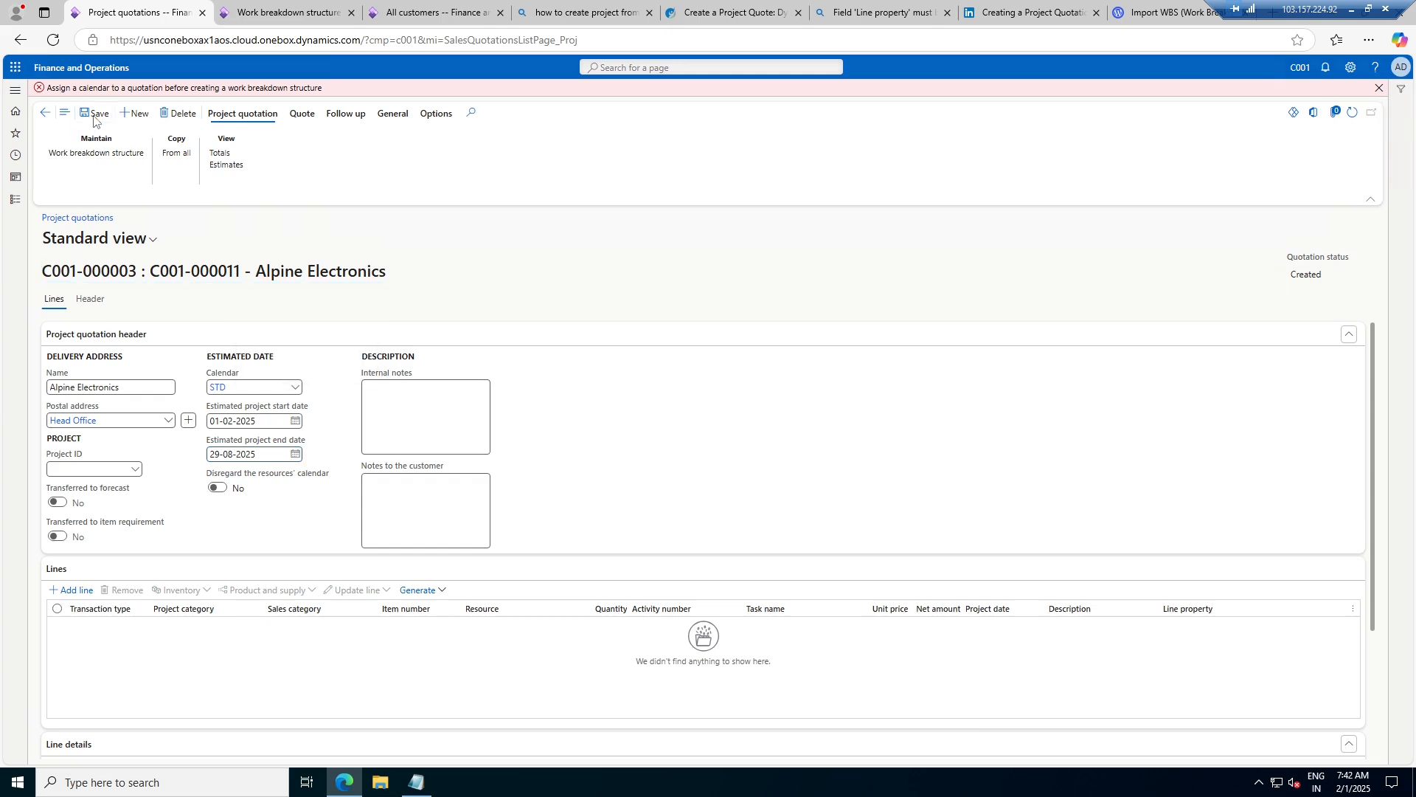
click(1379, 88)
- Import the construction WBS template into the quotation's work breakdown structure, applying the customer's rate card, and save it
click(428, 572)
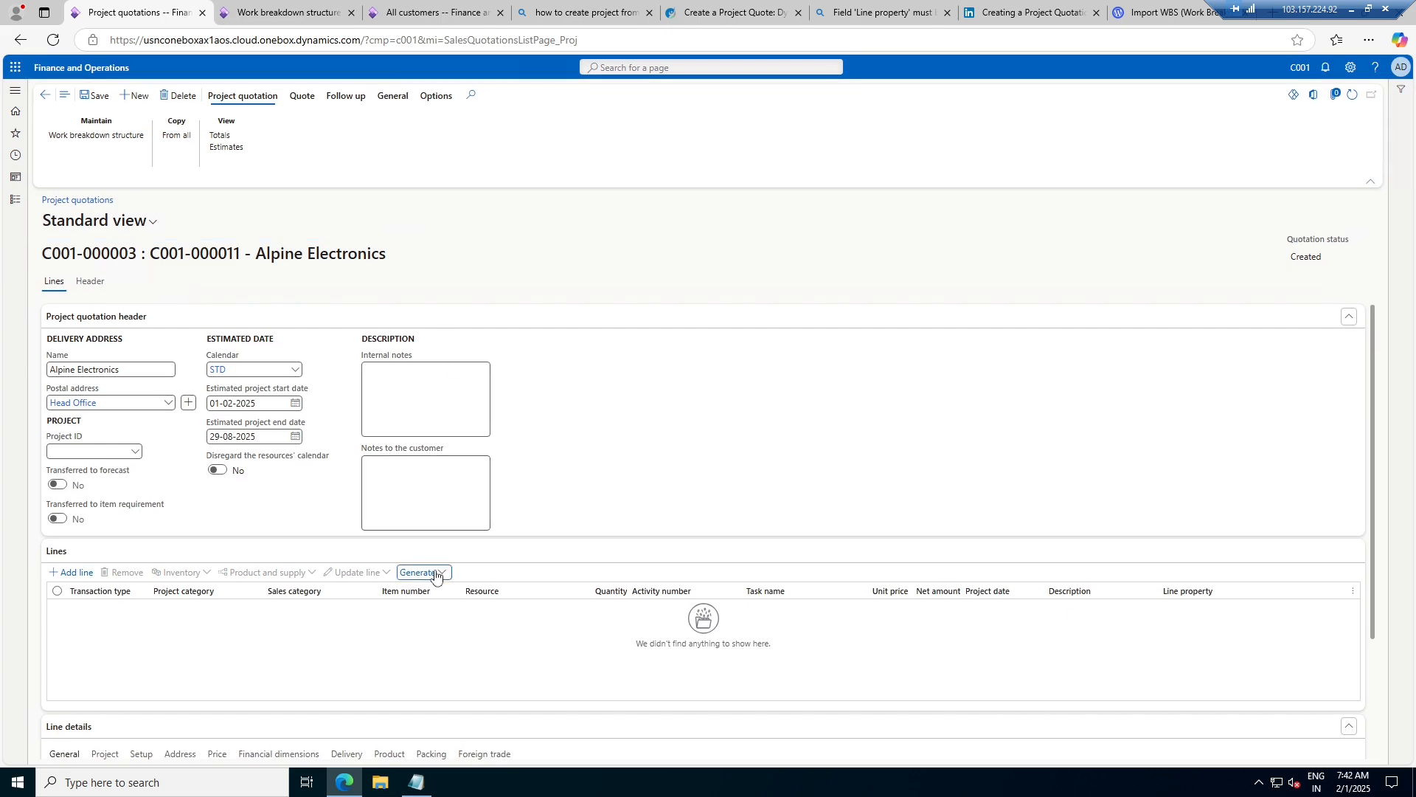
click(647, 375)
click(110, 136)
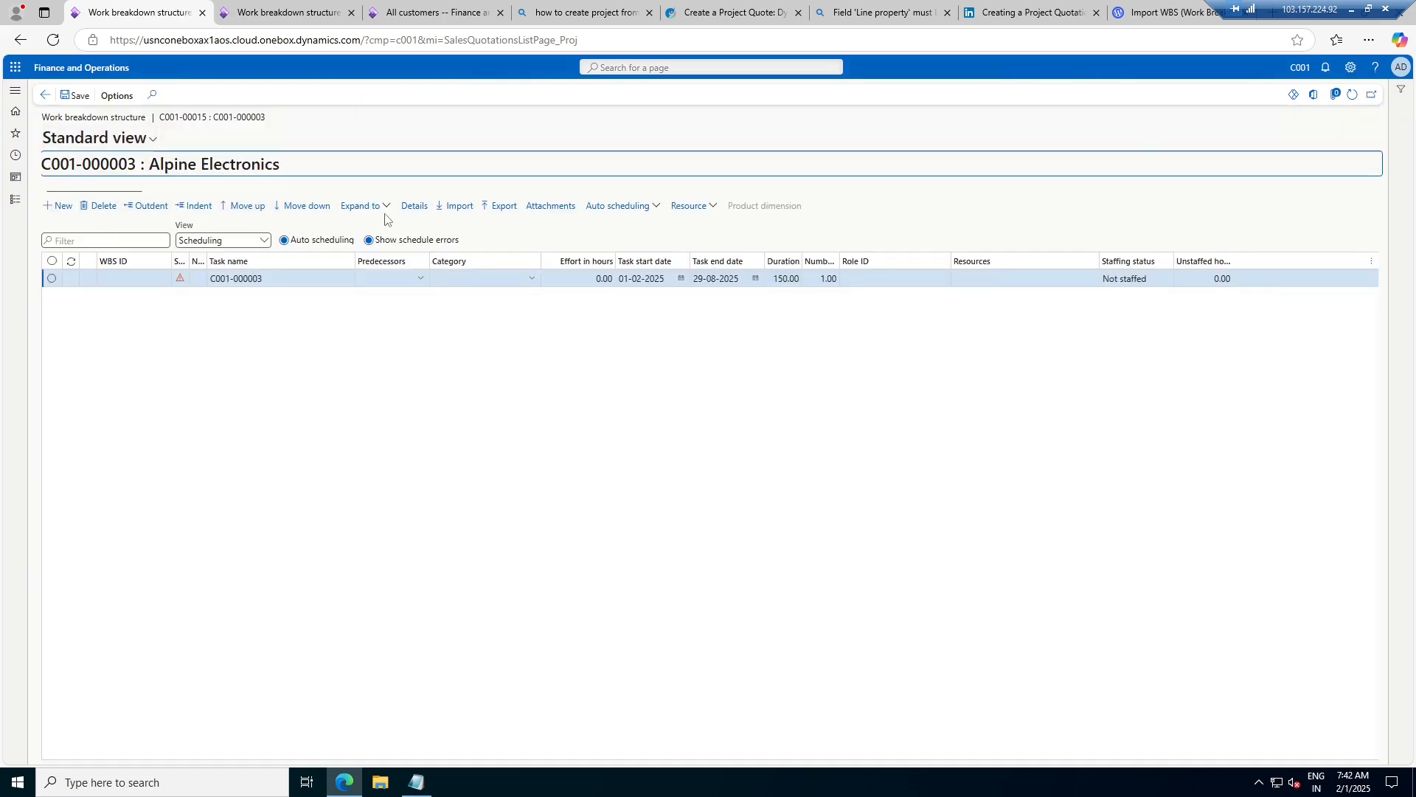
click(455, 205)
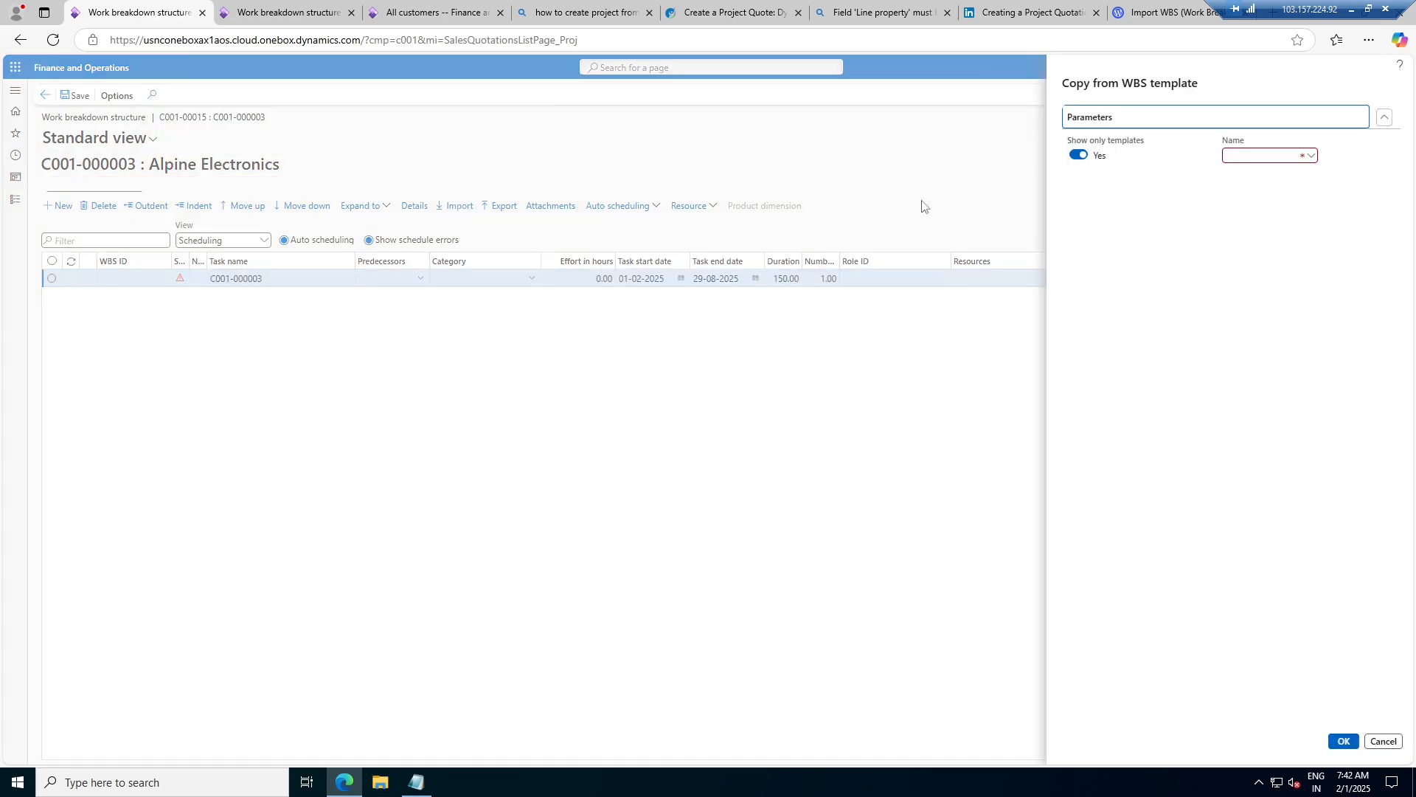
click(1314, 157)
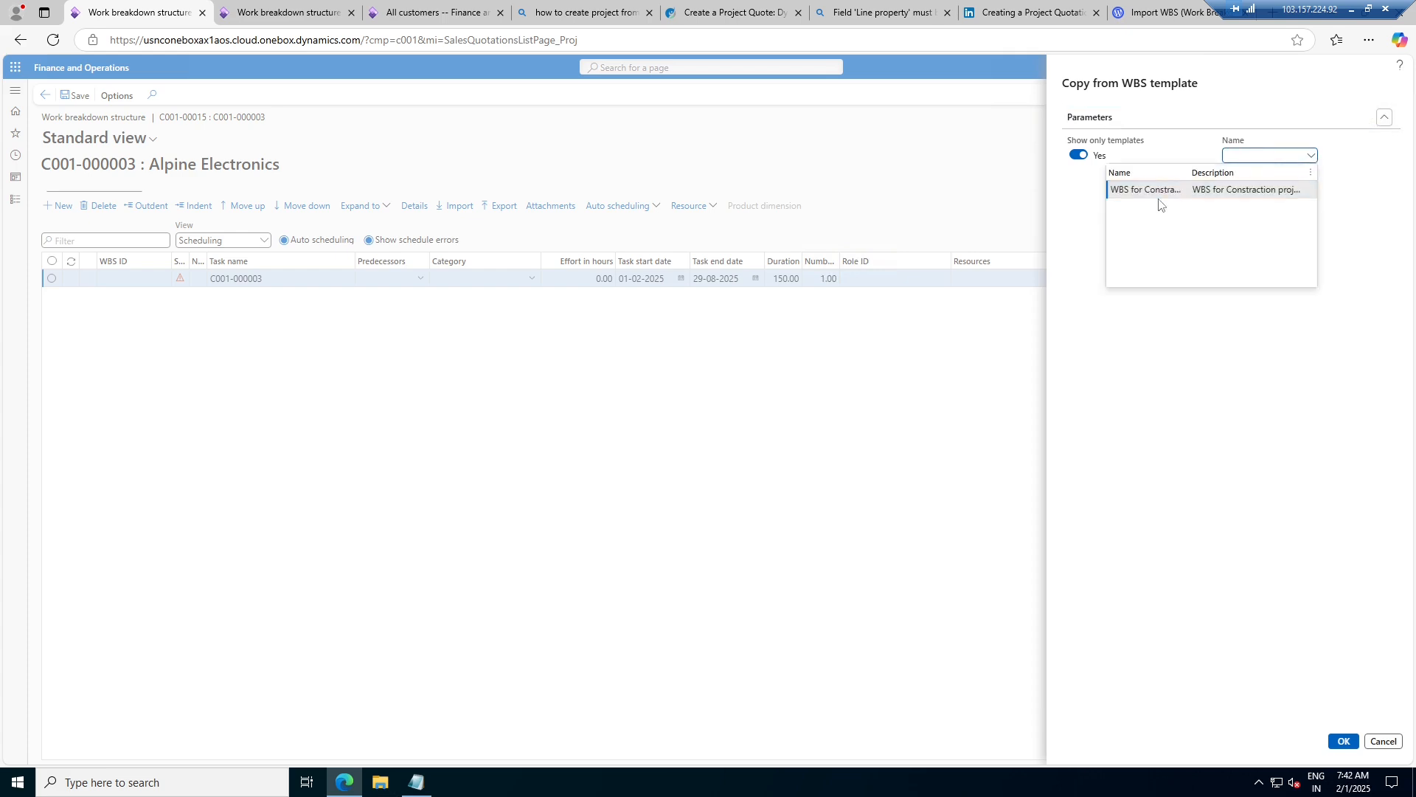
click(1155, 192)
click(1340, 741)
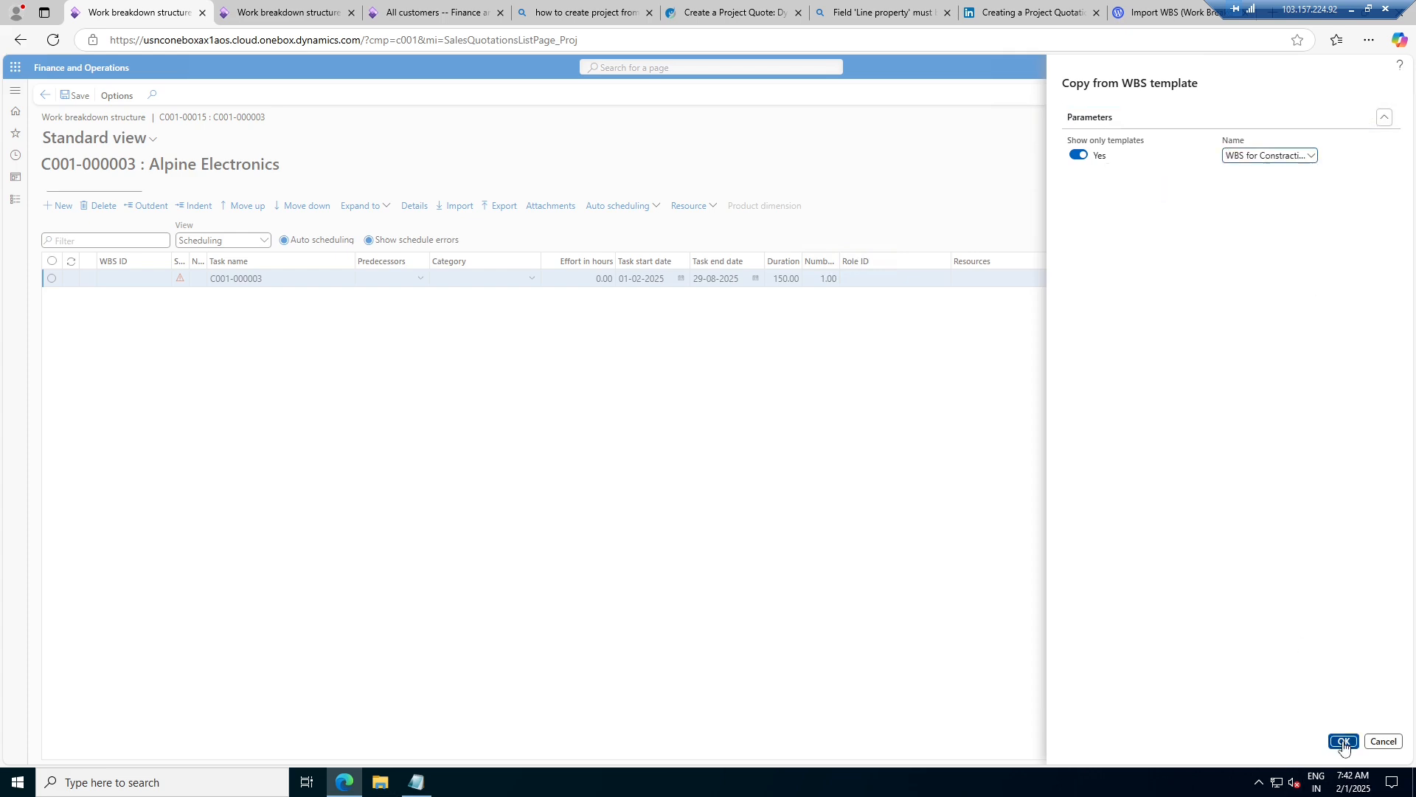
click(841, 379)
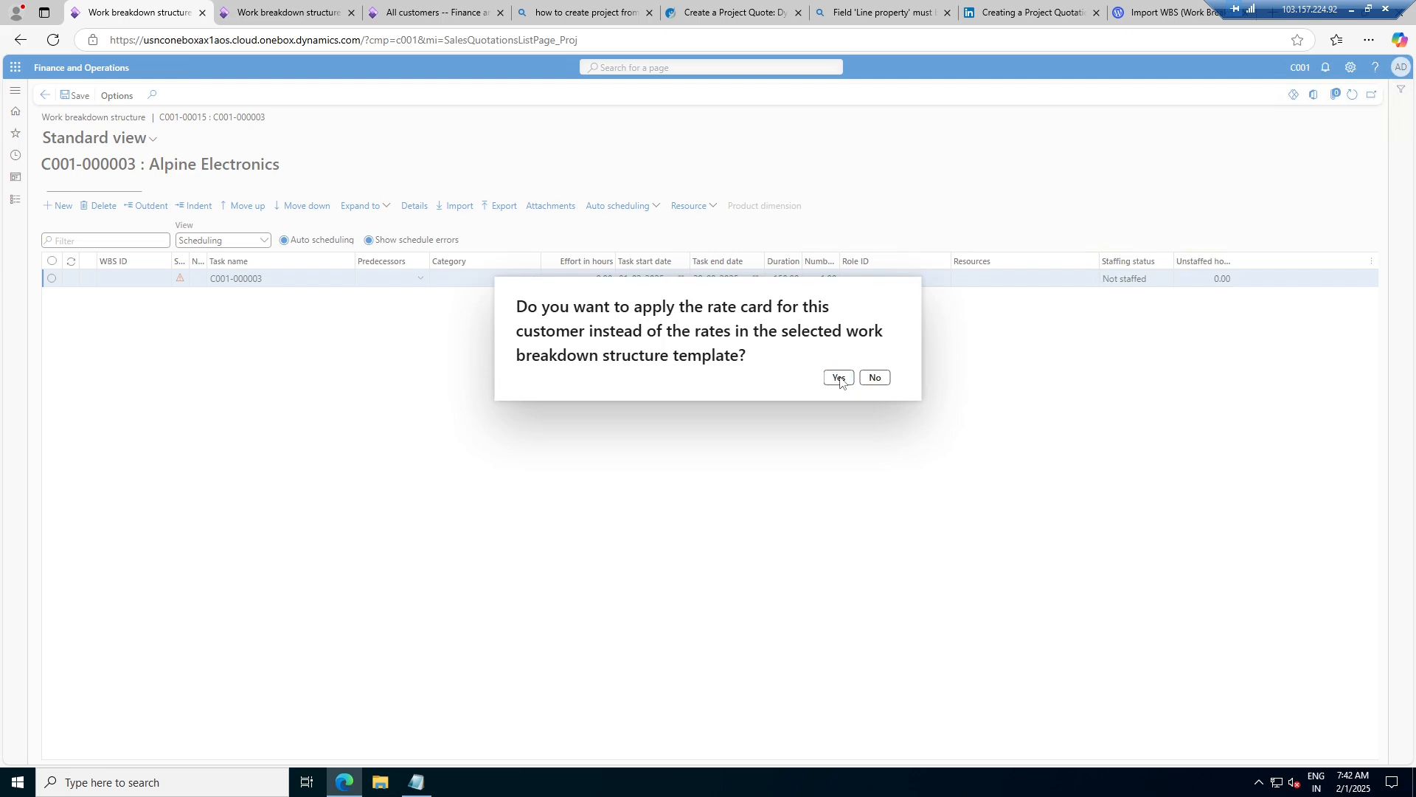
click(84, 282)
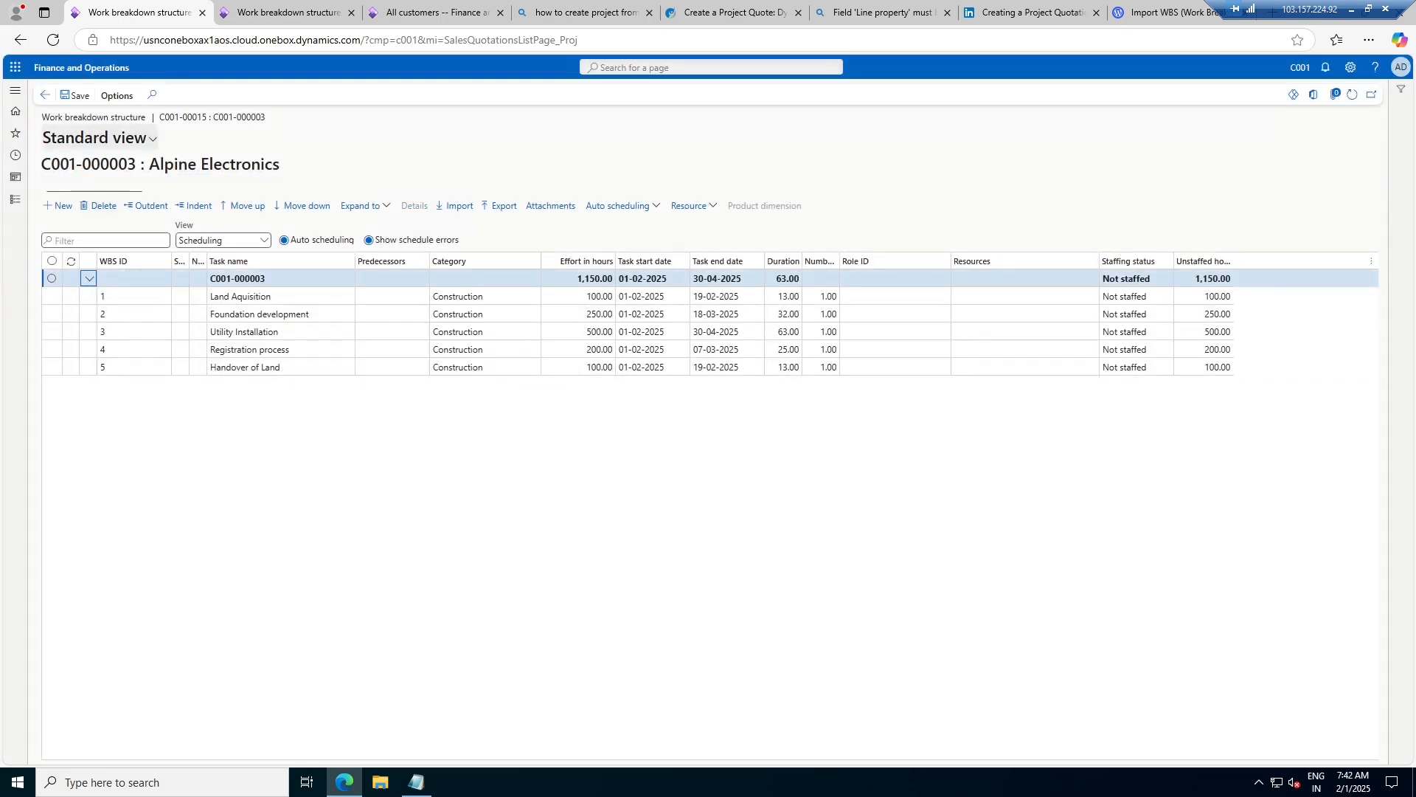
click(80, 96)
- Return to the quotation and create its quotation lines from the work breakdown structure
click(45, 95)
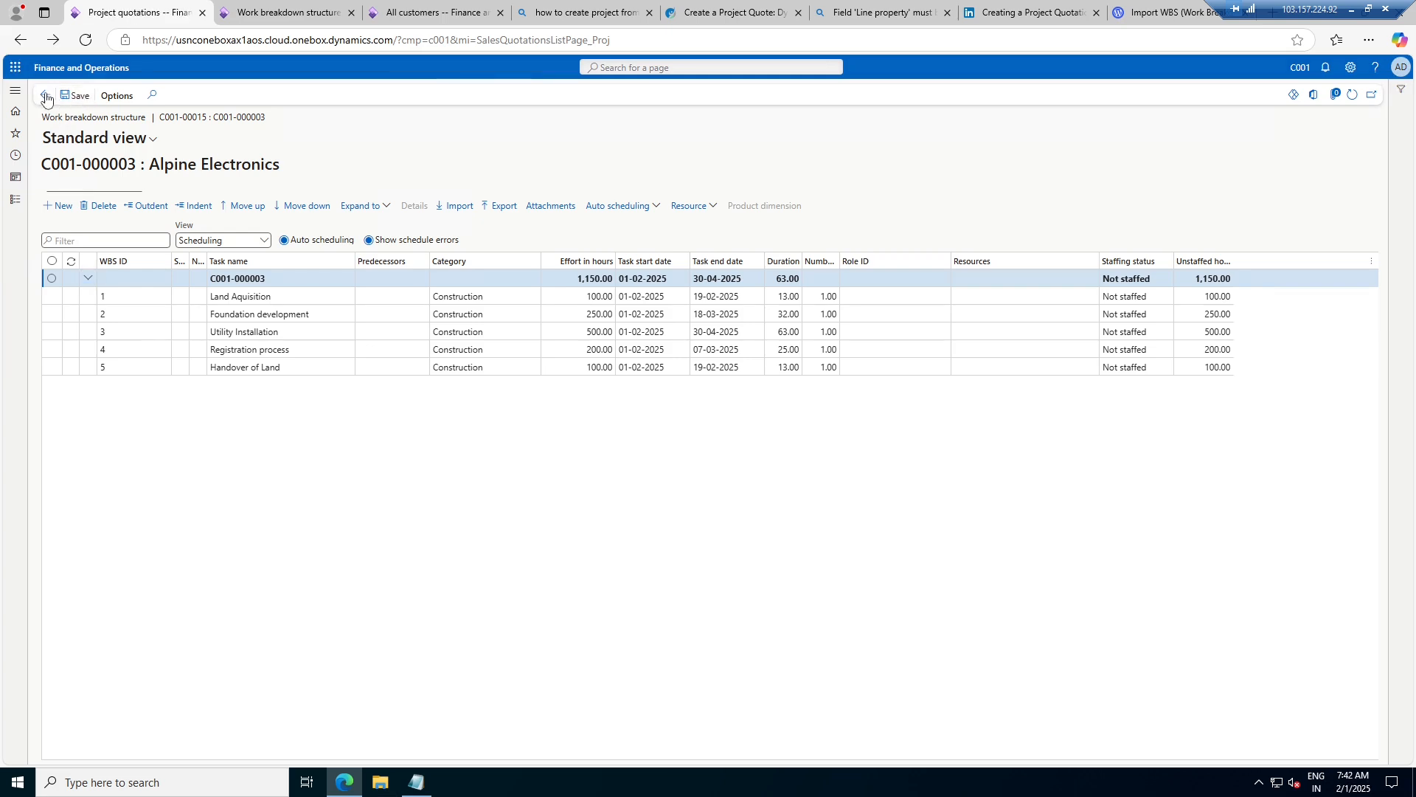
click(419, 574)
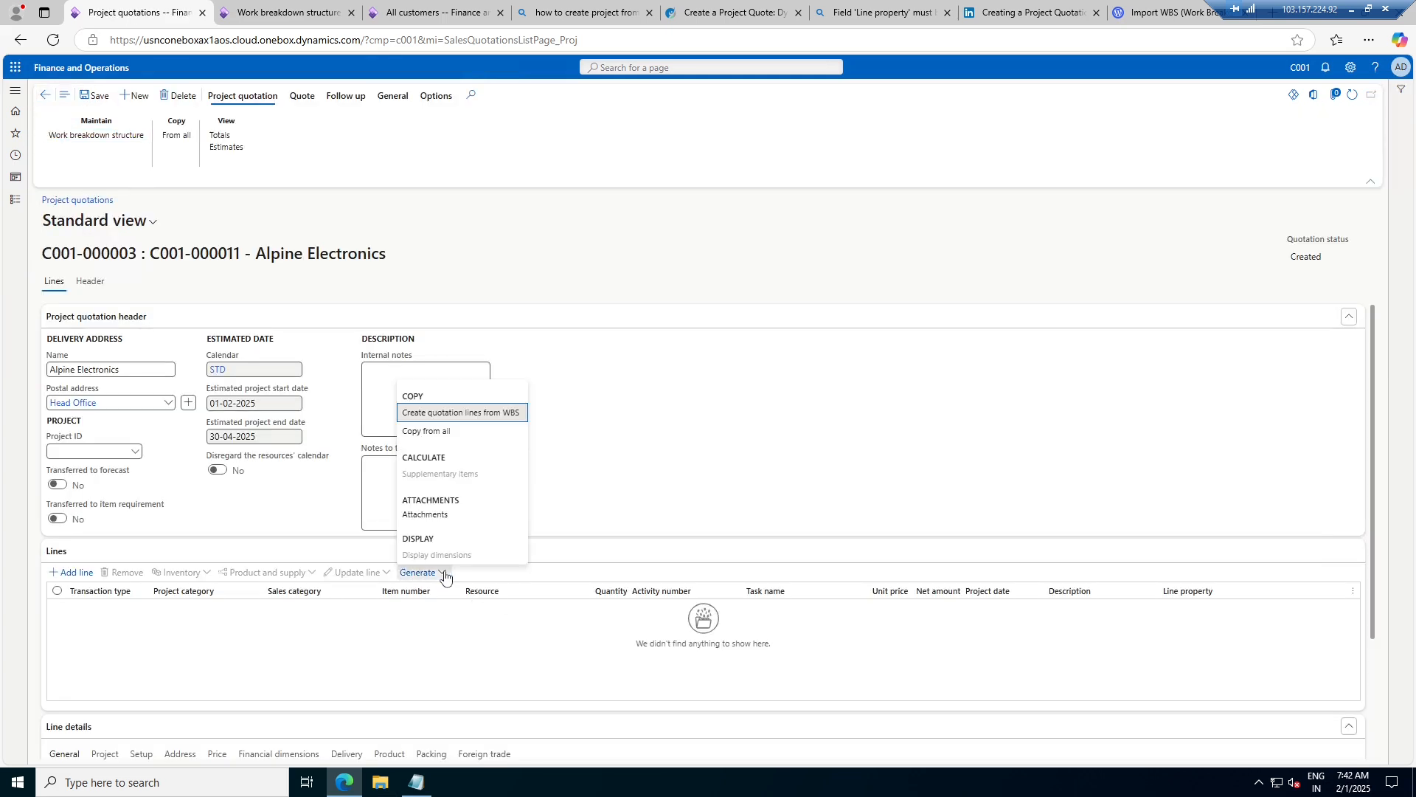
click(472, 412)
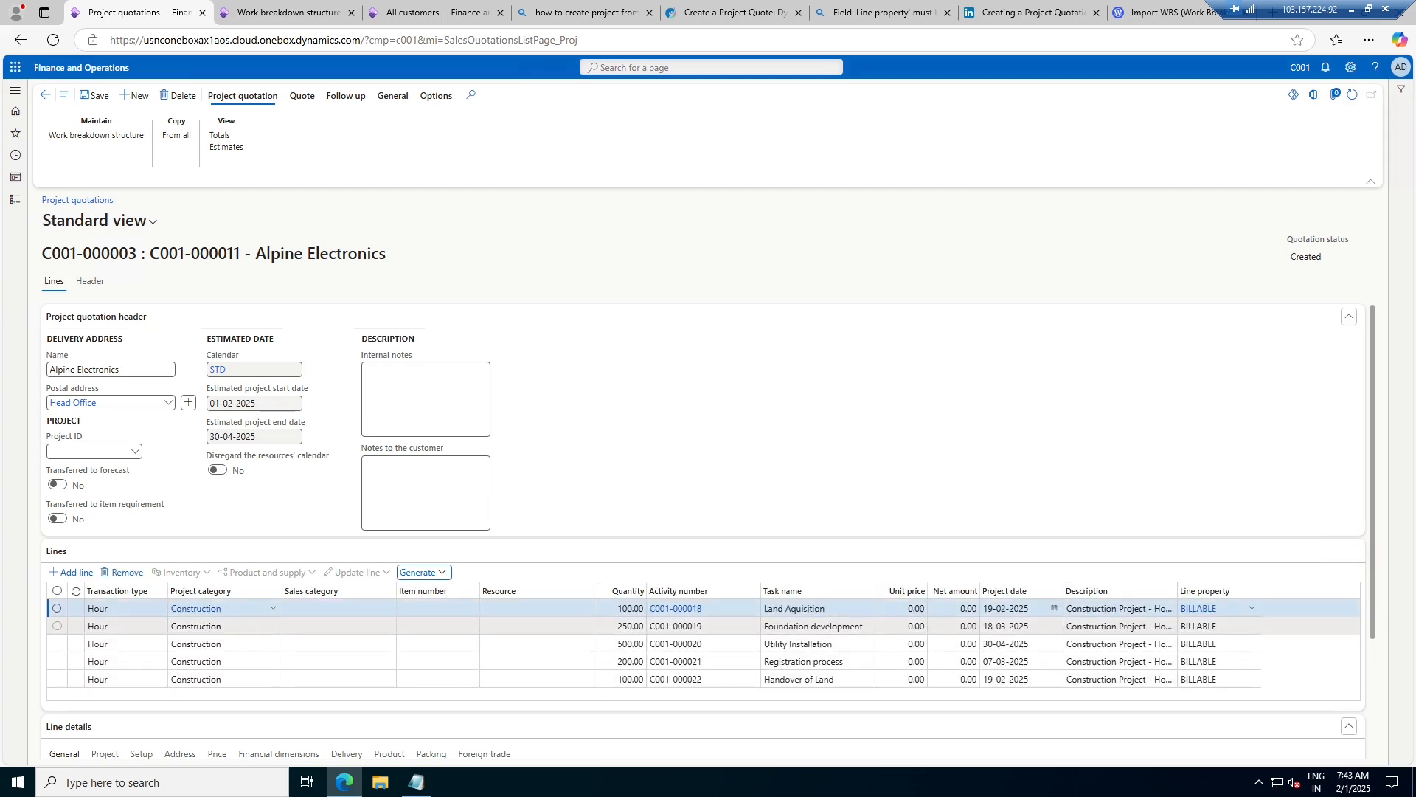
- Set the unit prices to 10,000 for Land Aquisition, 100,000 for Foundation development, 50,000 for Utility Installation, 200,000 for Registration process and 50,000 for Handover of Land; save
click(913, 606)
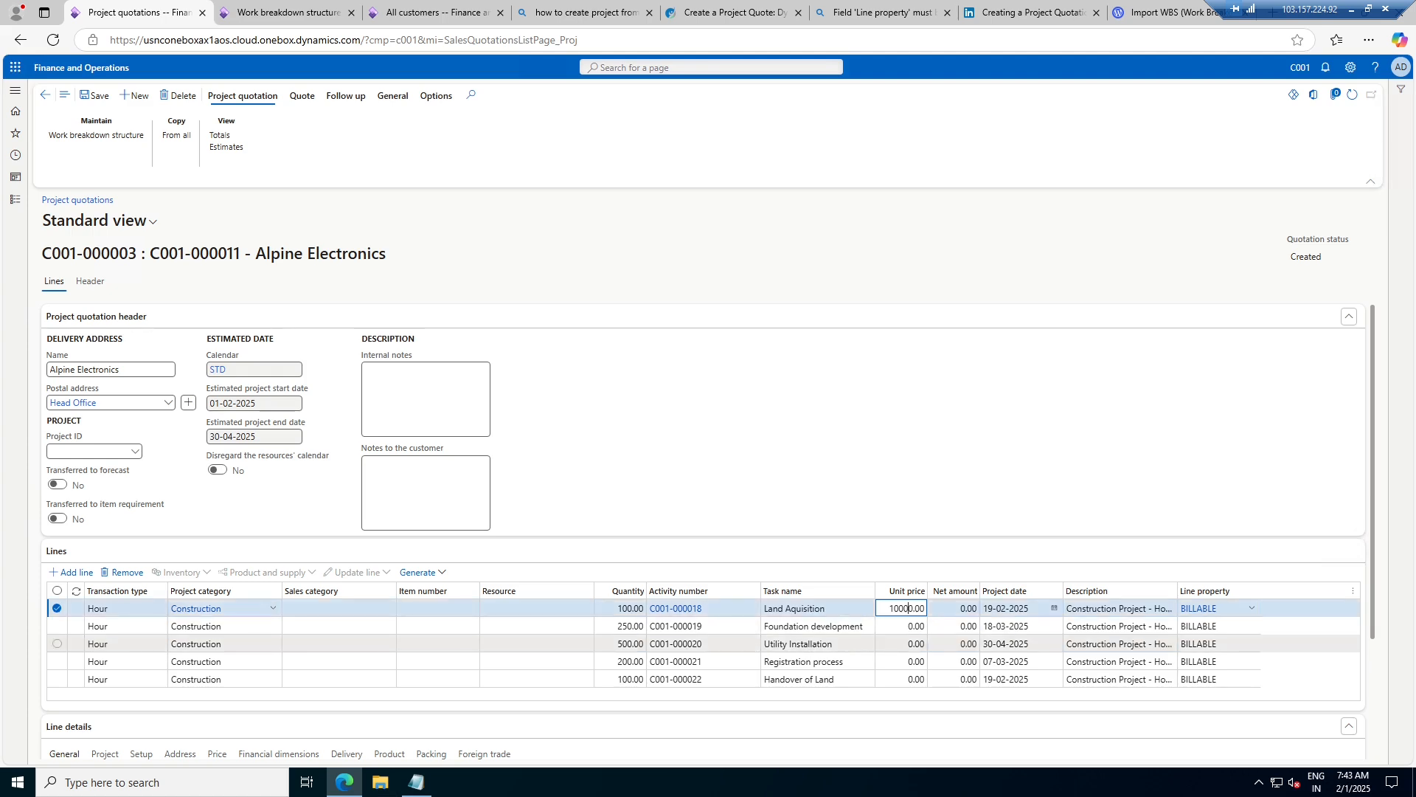
click(902, 626)
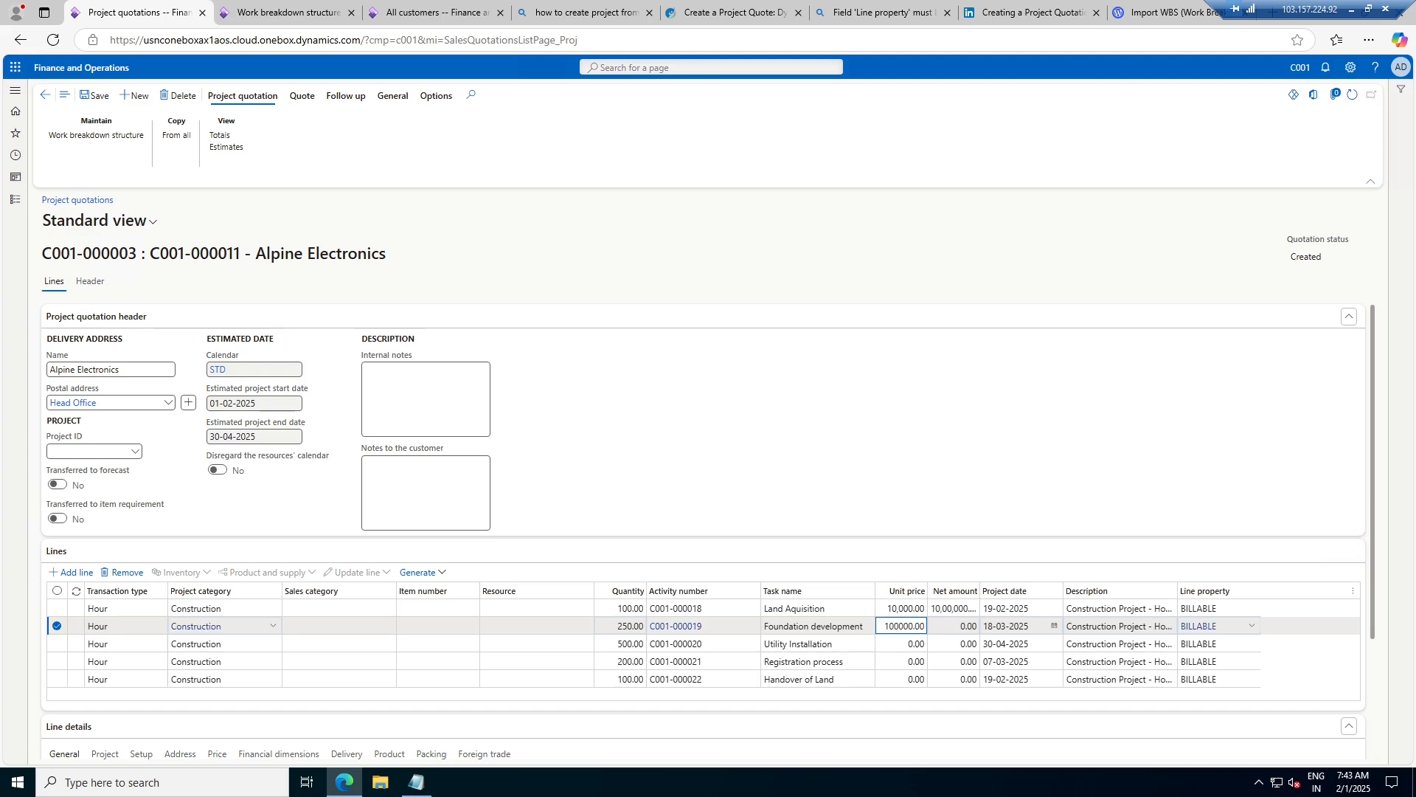
click(904, 644)
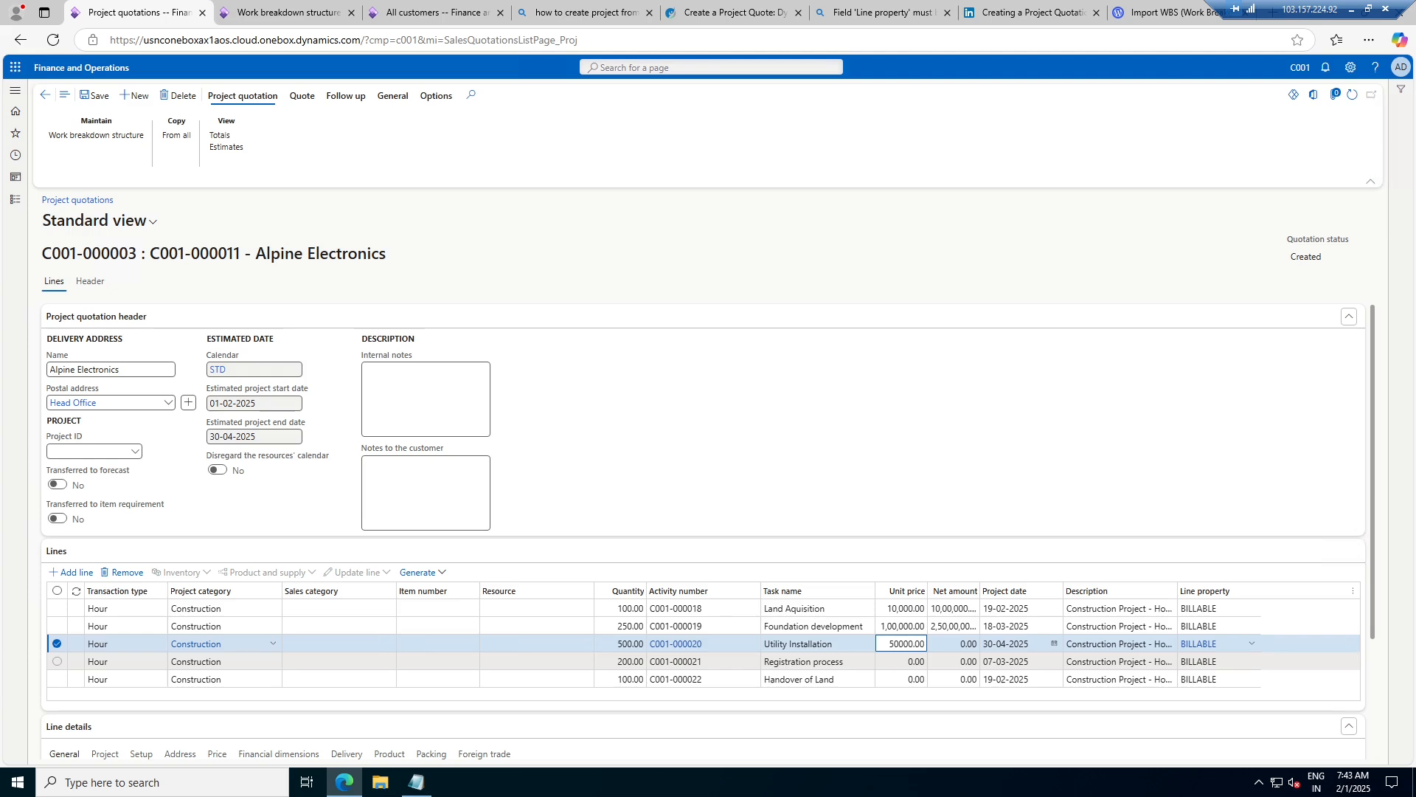
click(904, 662)
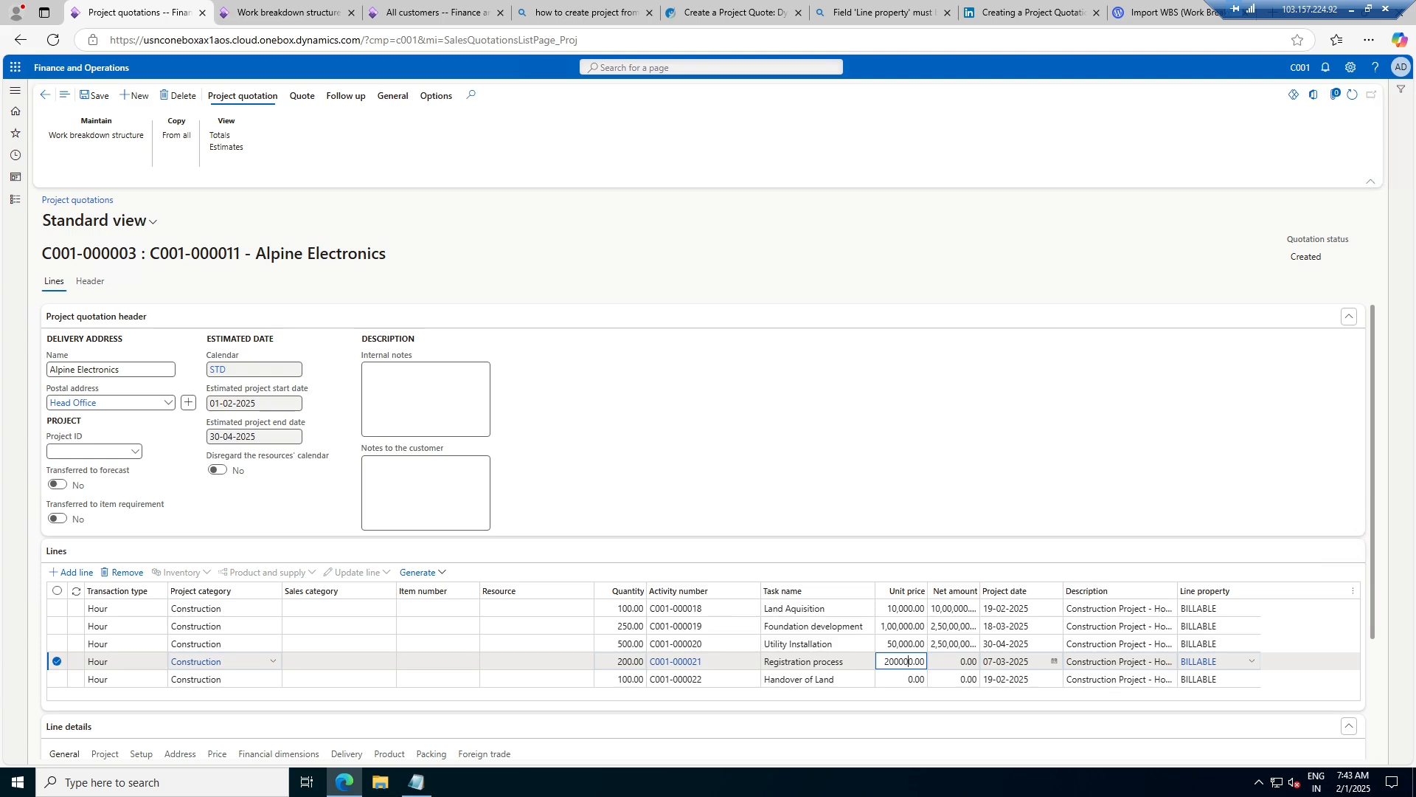
click(902, 675)
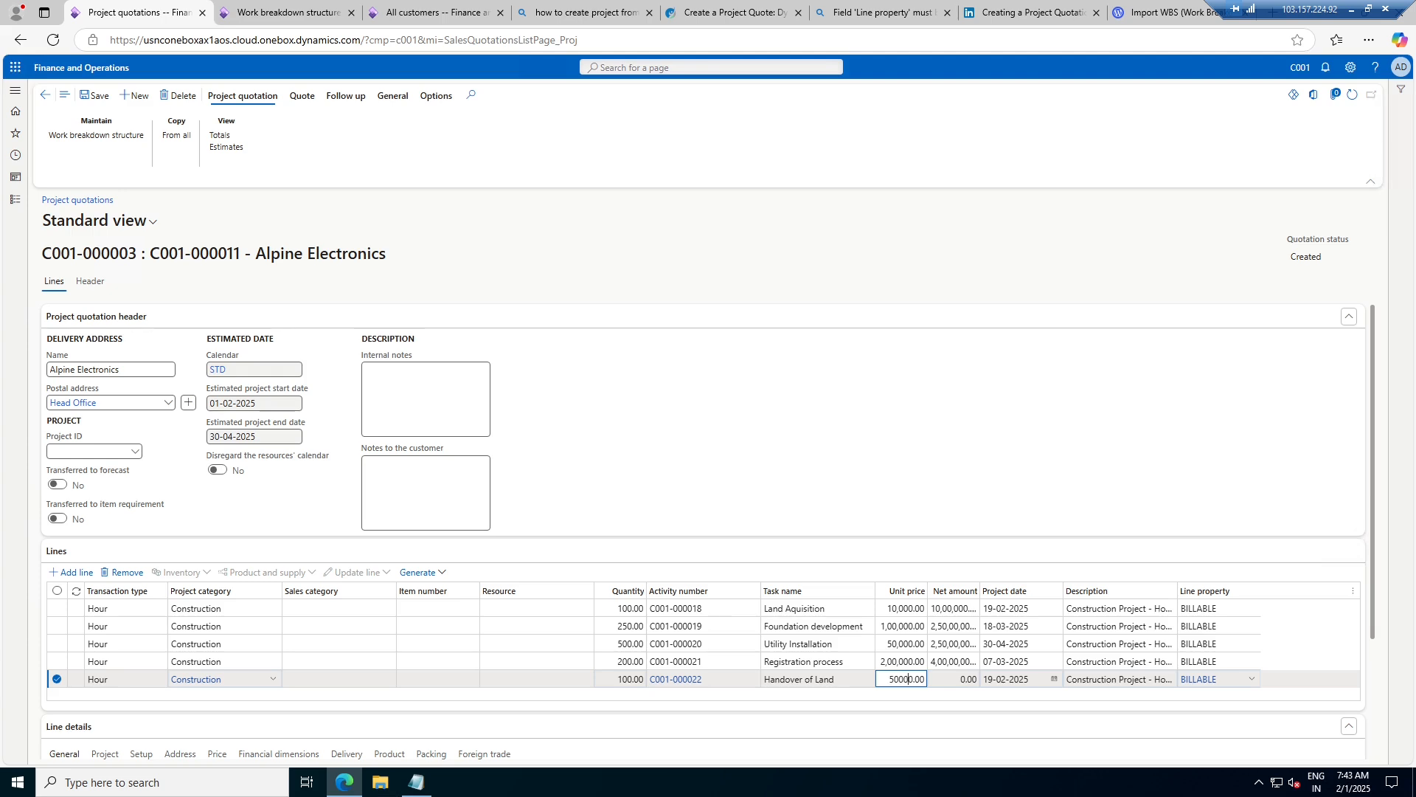
key(Tab)
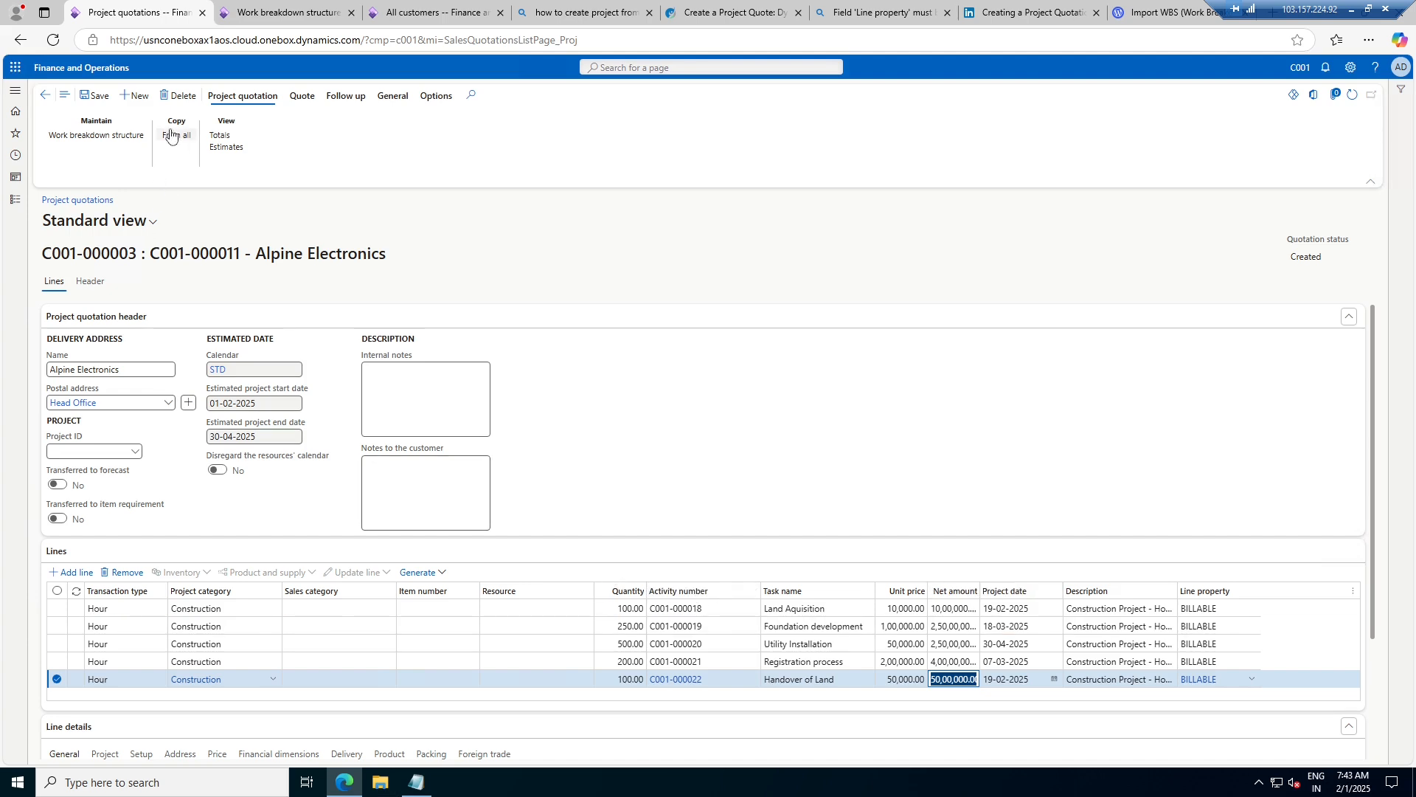
click(96, 97)
- Check which sending, confirmation and follow-up actions are available for the Alpine Electronics quotation
click(302, 96)
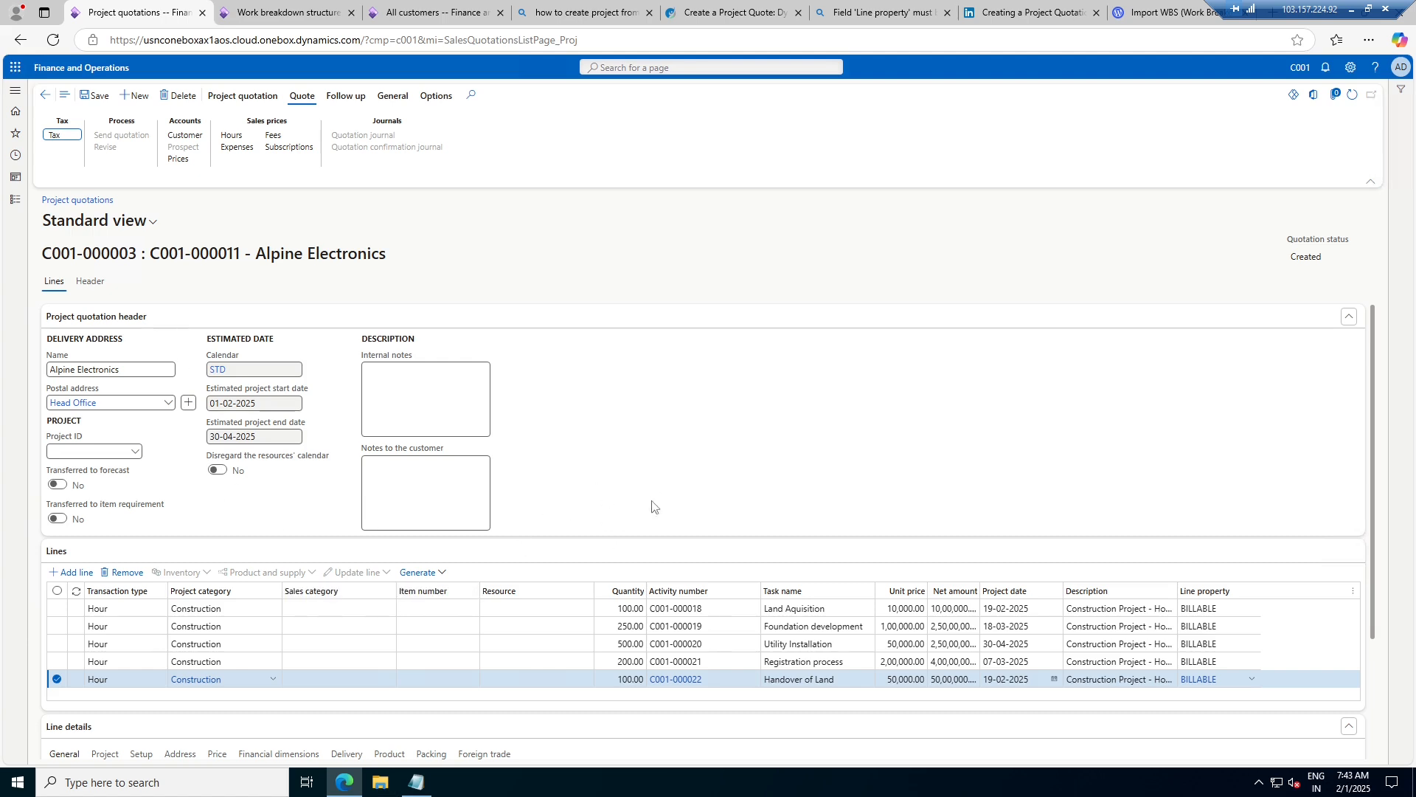
scroll(649, 625, down, 3)
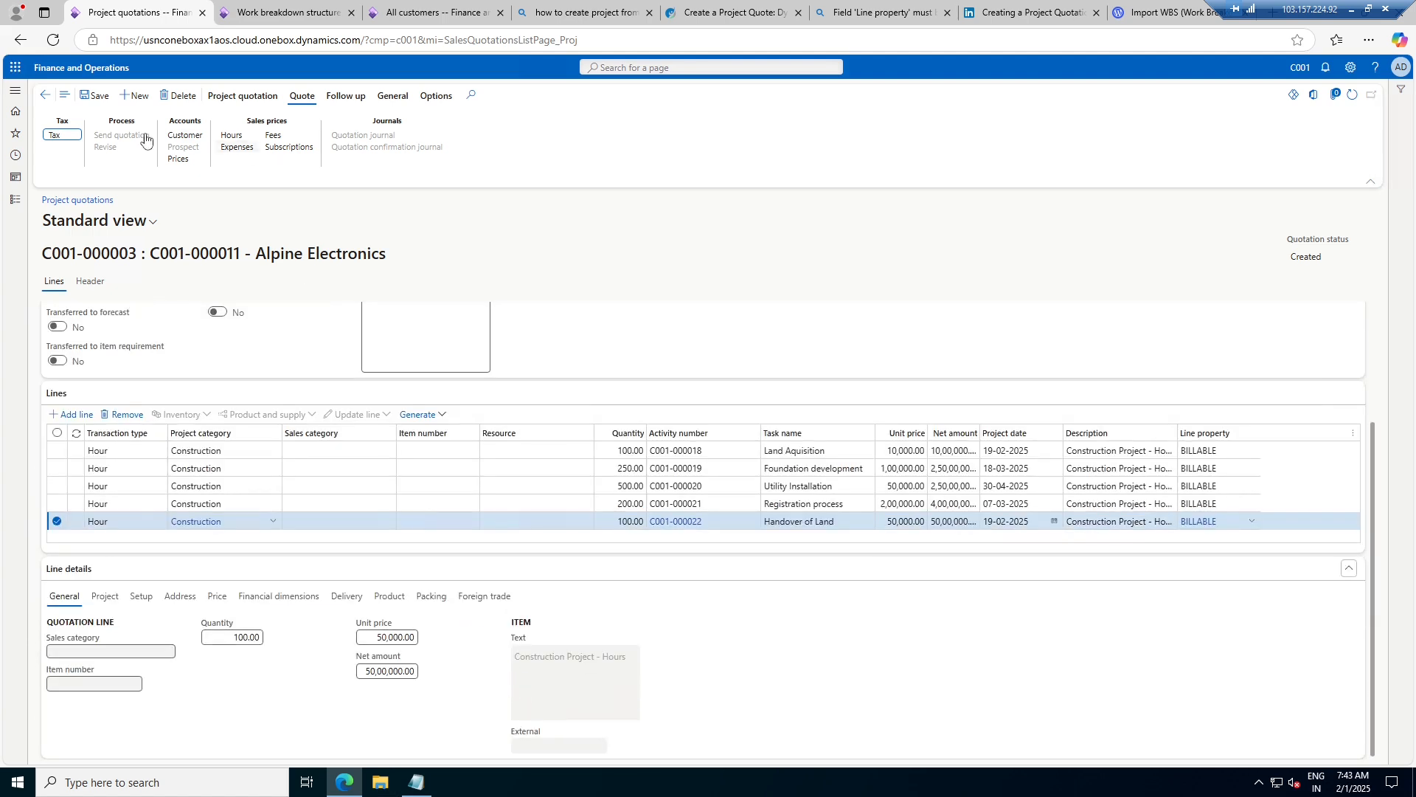
click(242, 97)
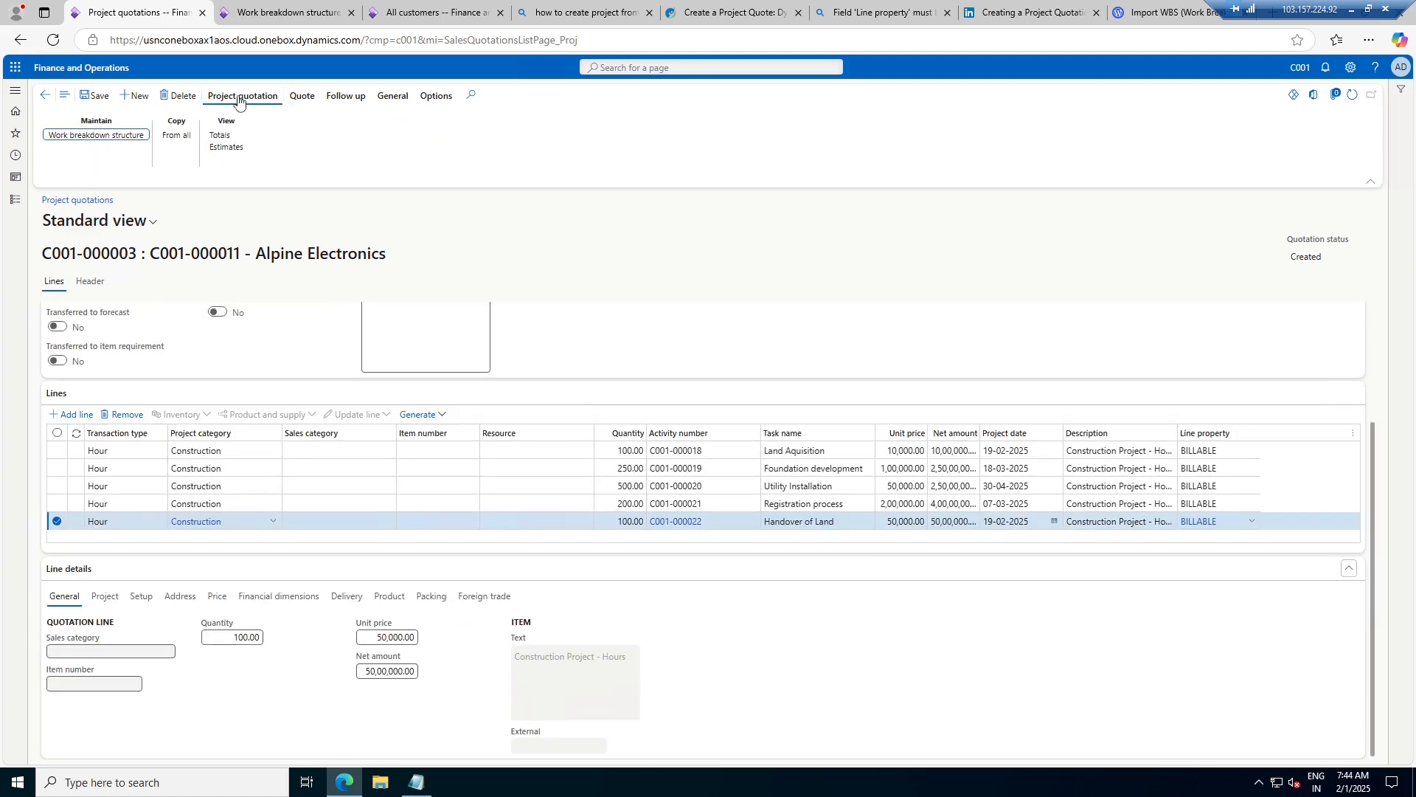
click(344, 99)
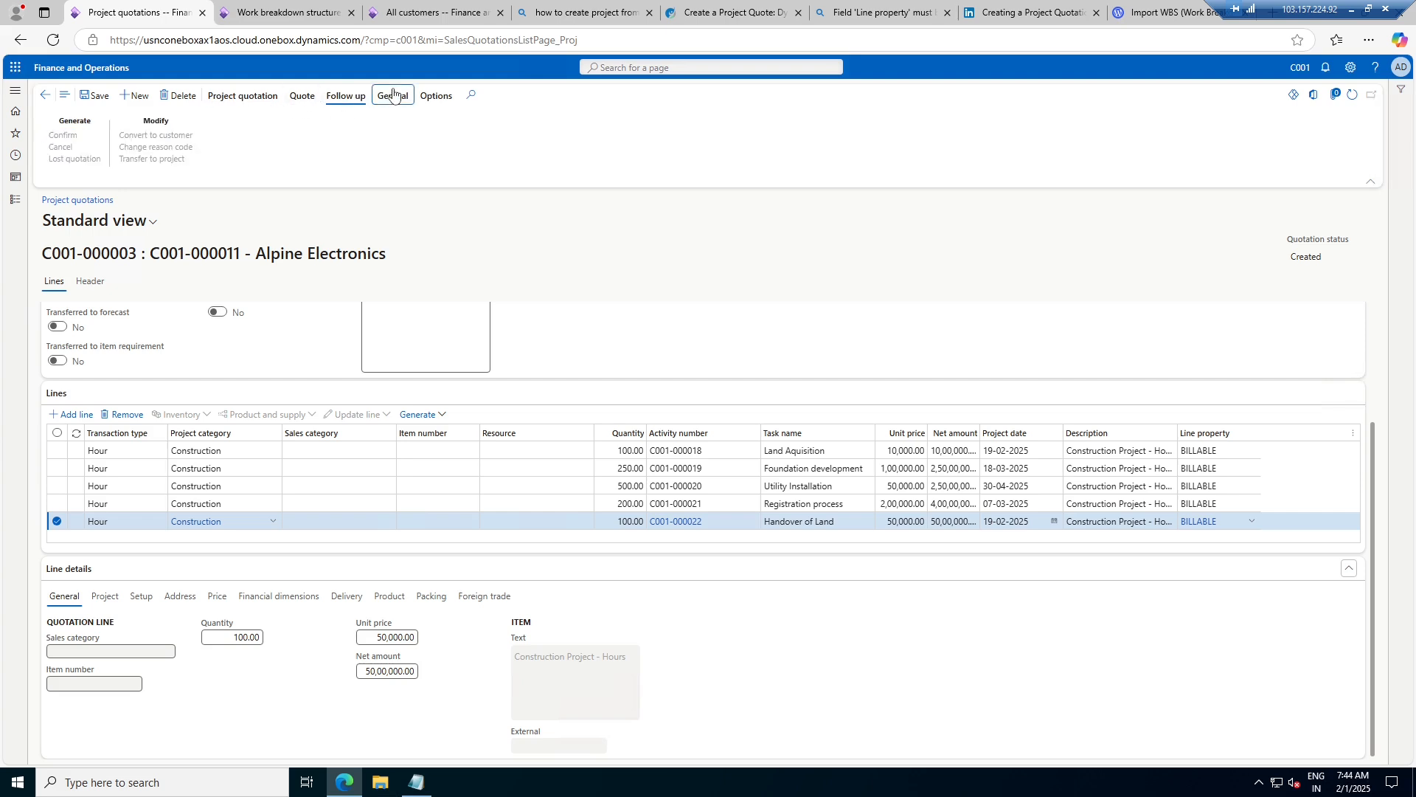
click(393, 96)
click(302, 96)
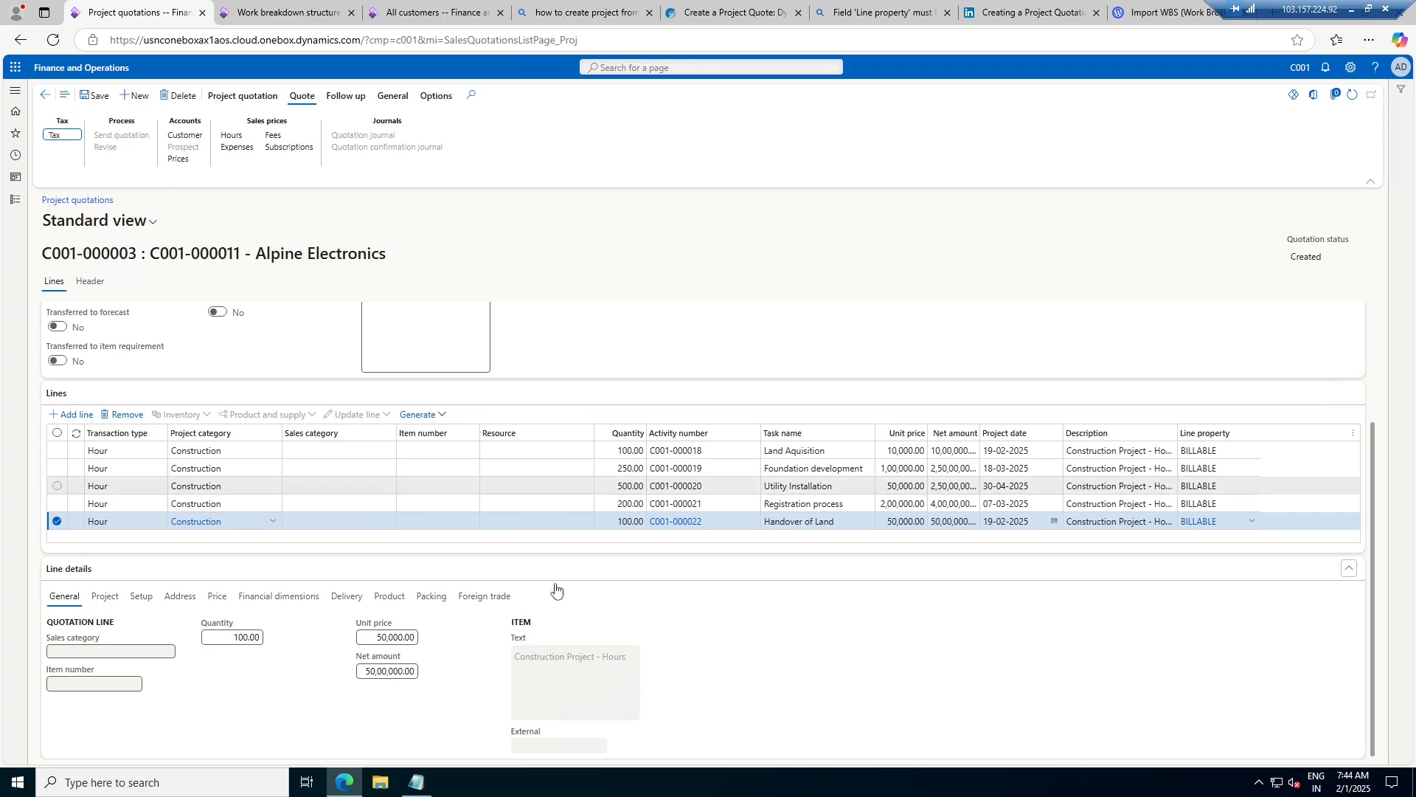
scroll(1008, 688, up, 2)
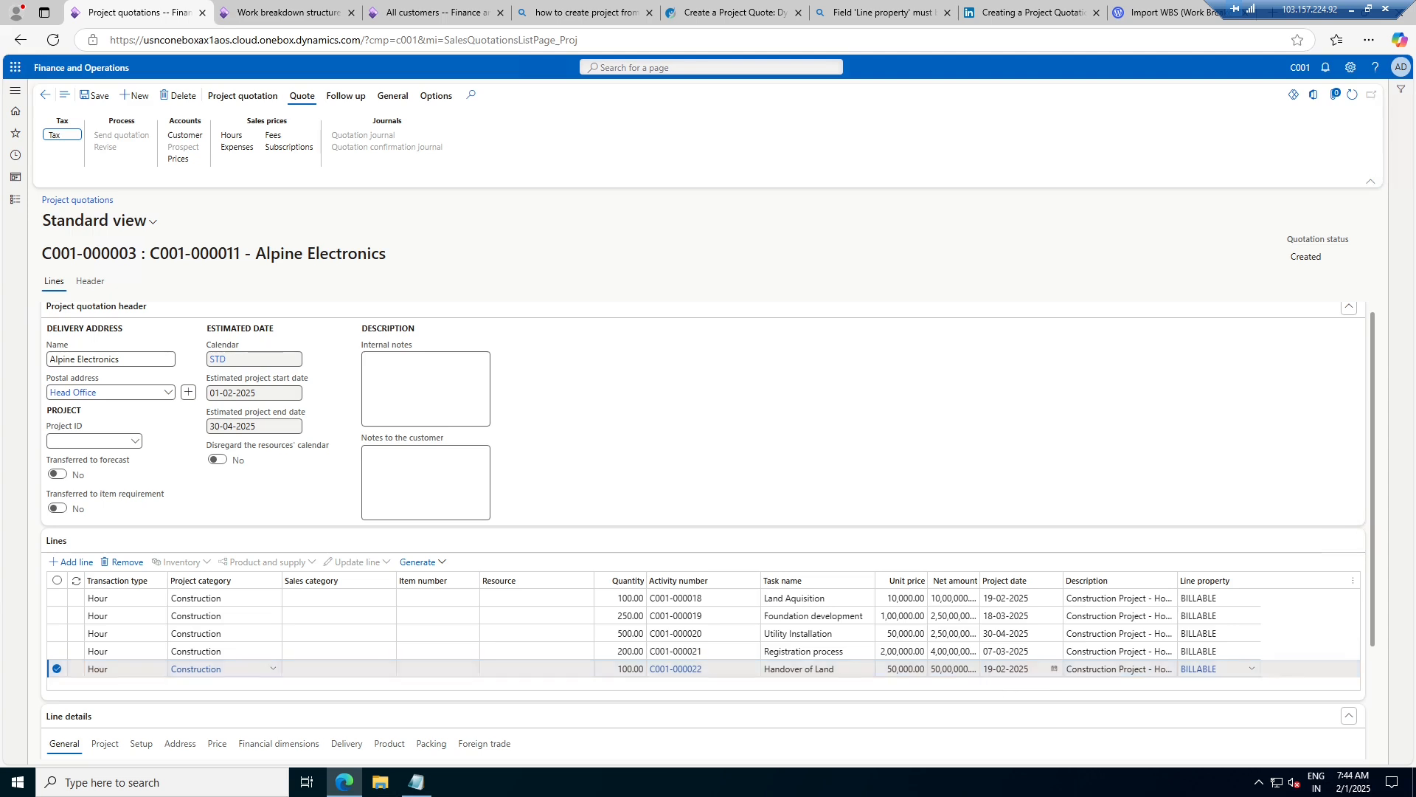
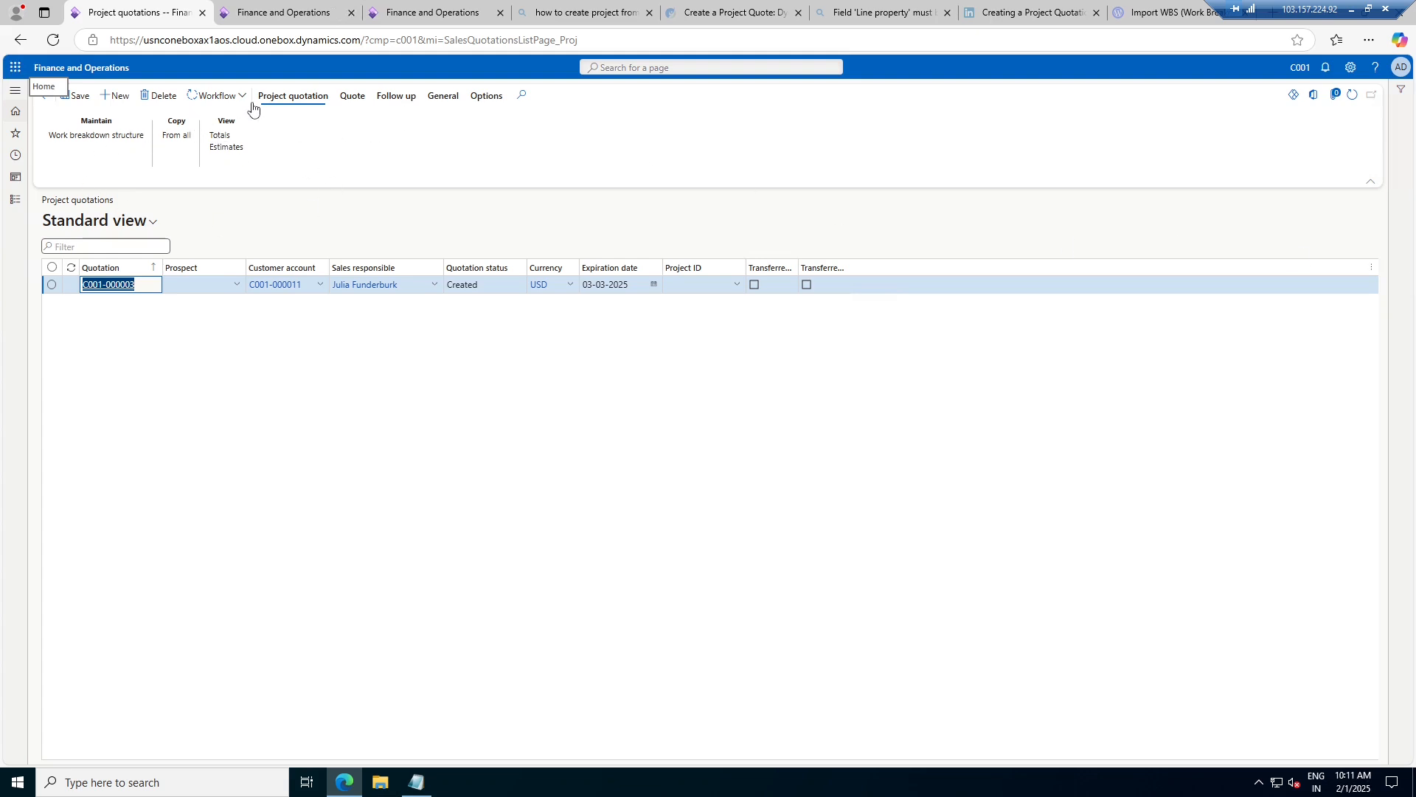
- Reload the project management and accounting workflows page and view the workflow types available for a new workflow, including Review project quotations
click(262, 13)
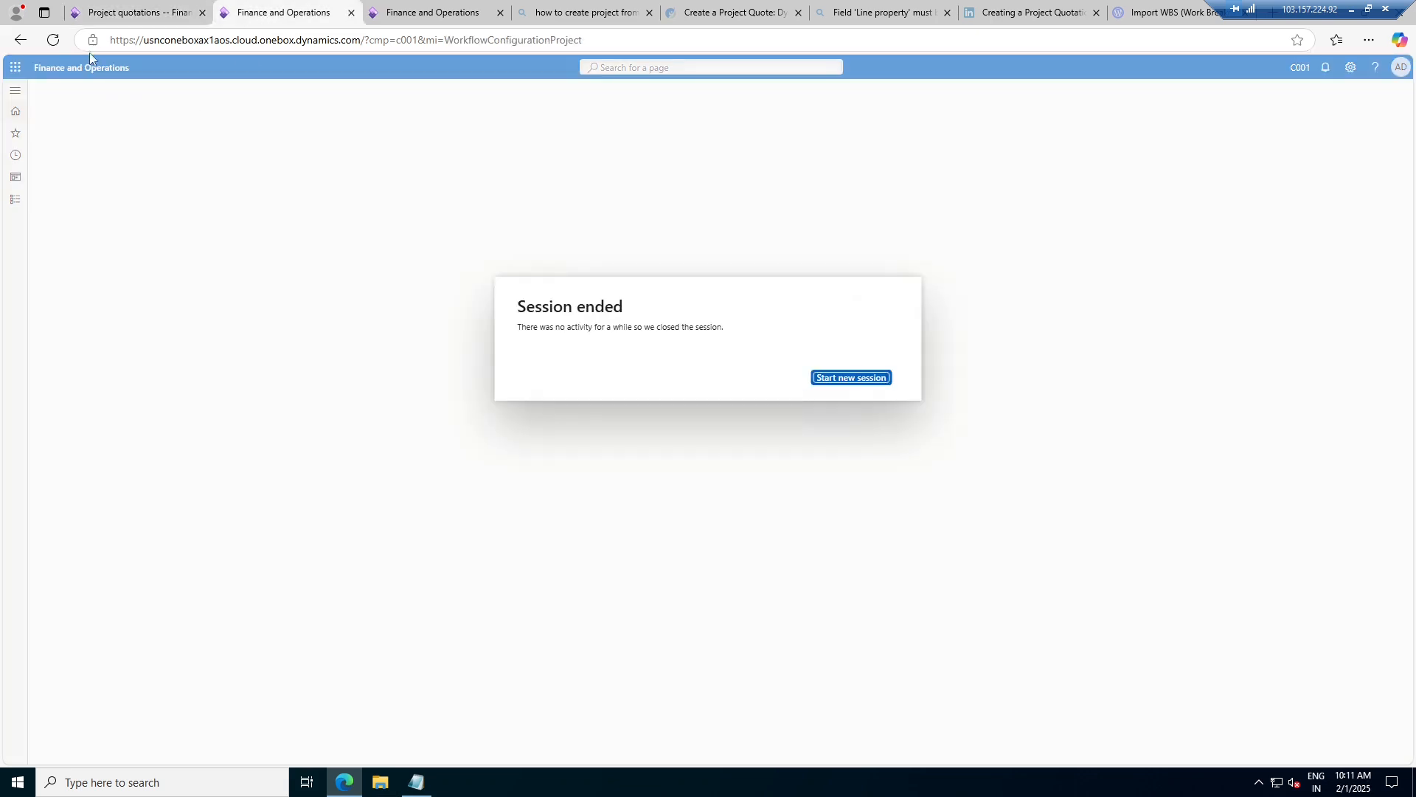
click(53, 42)
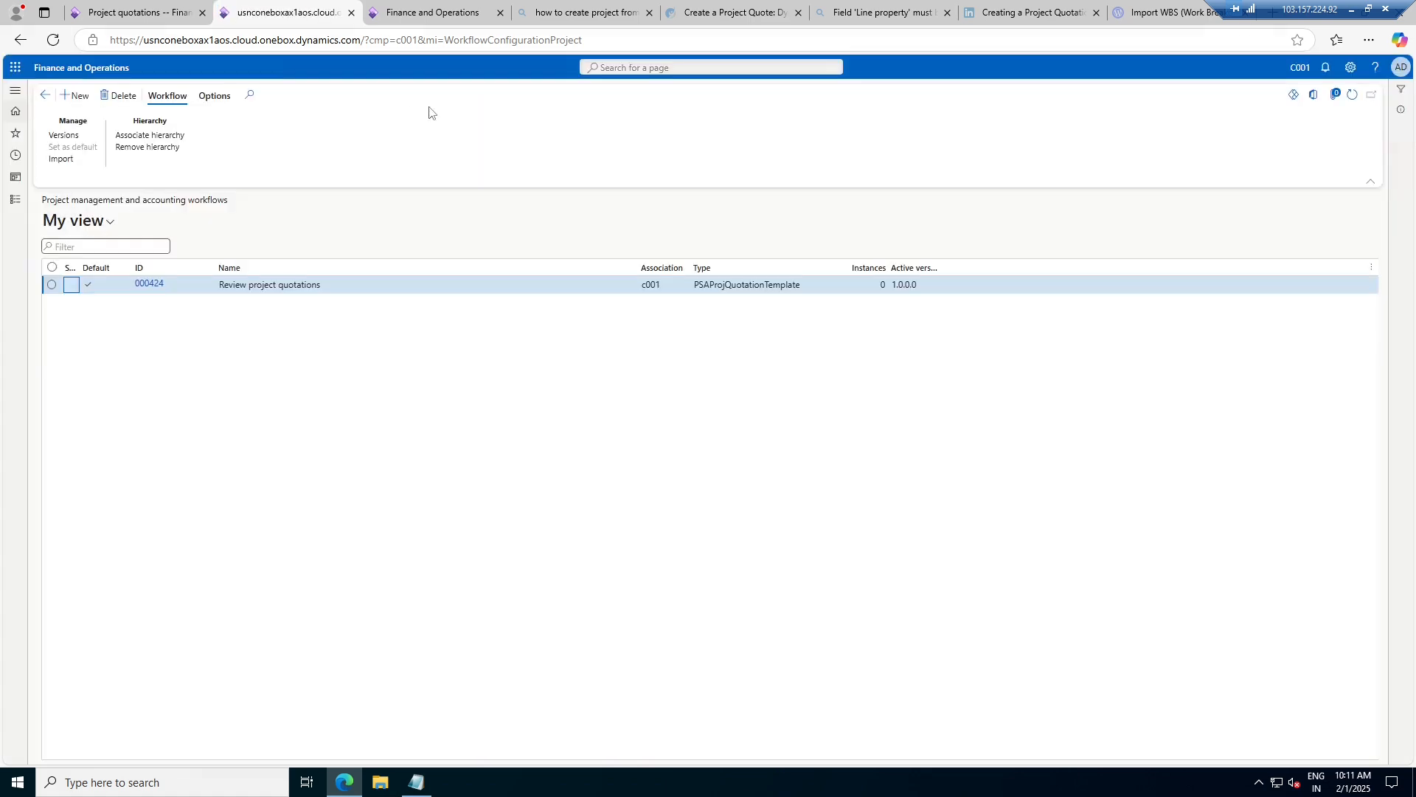
click(13, 212)
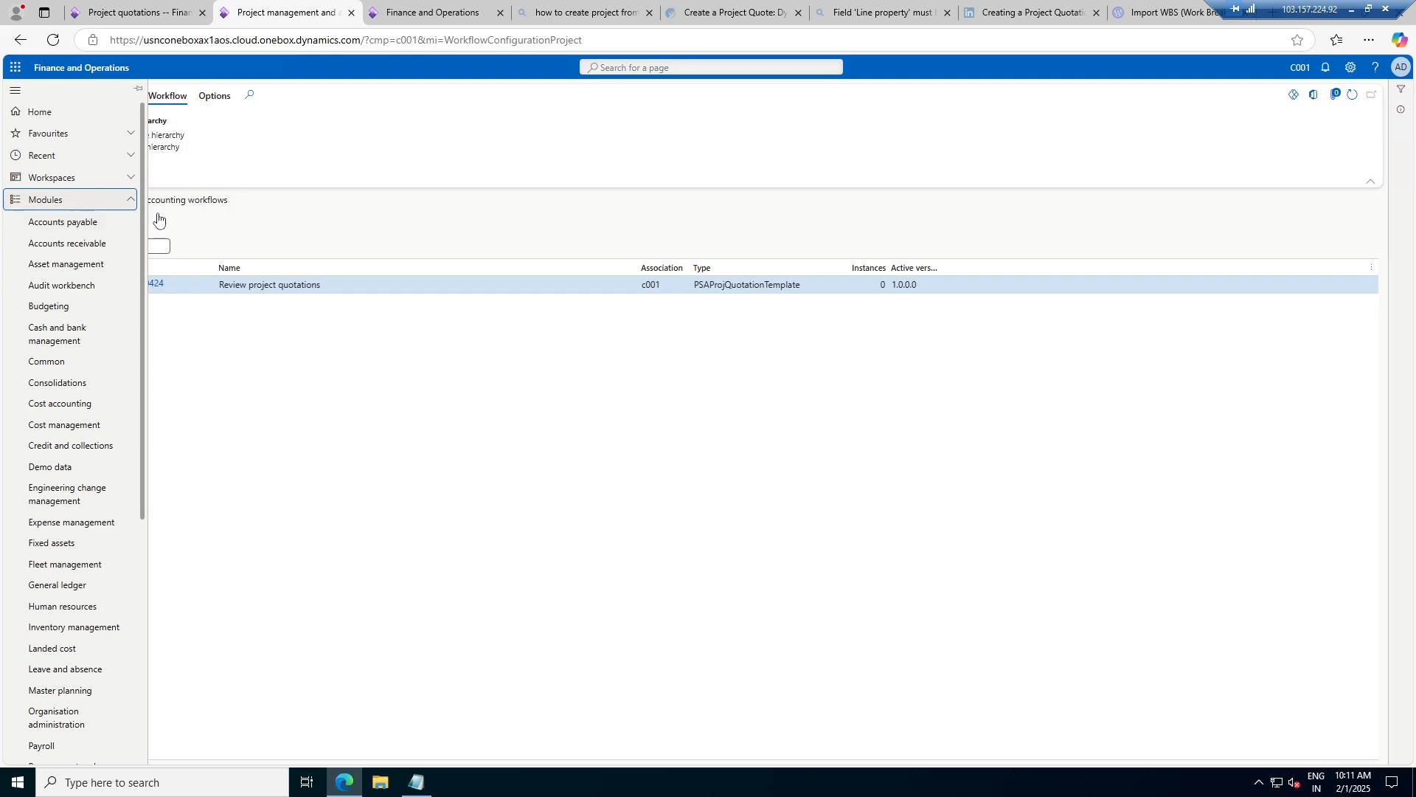
click(296, 213)
click(73, 100)
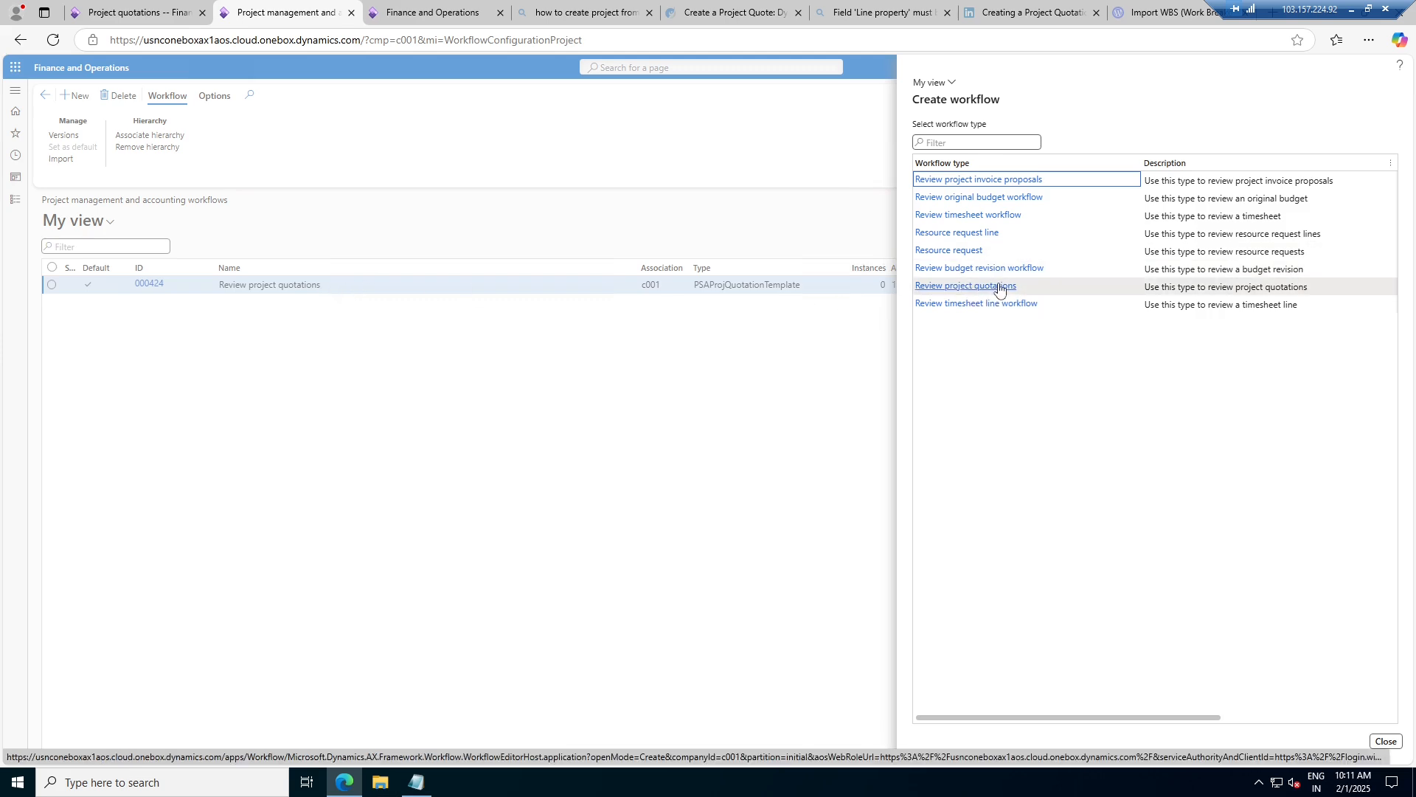
click(1386, 741)
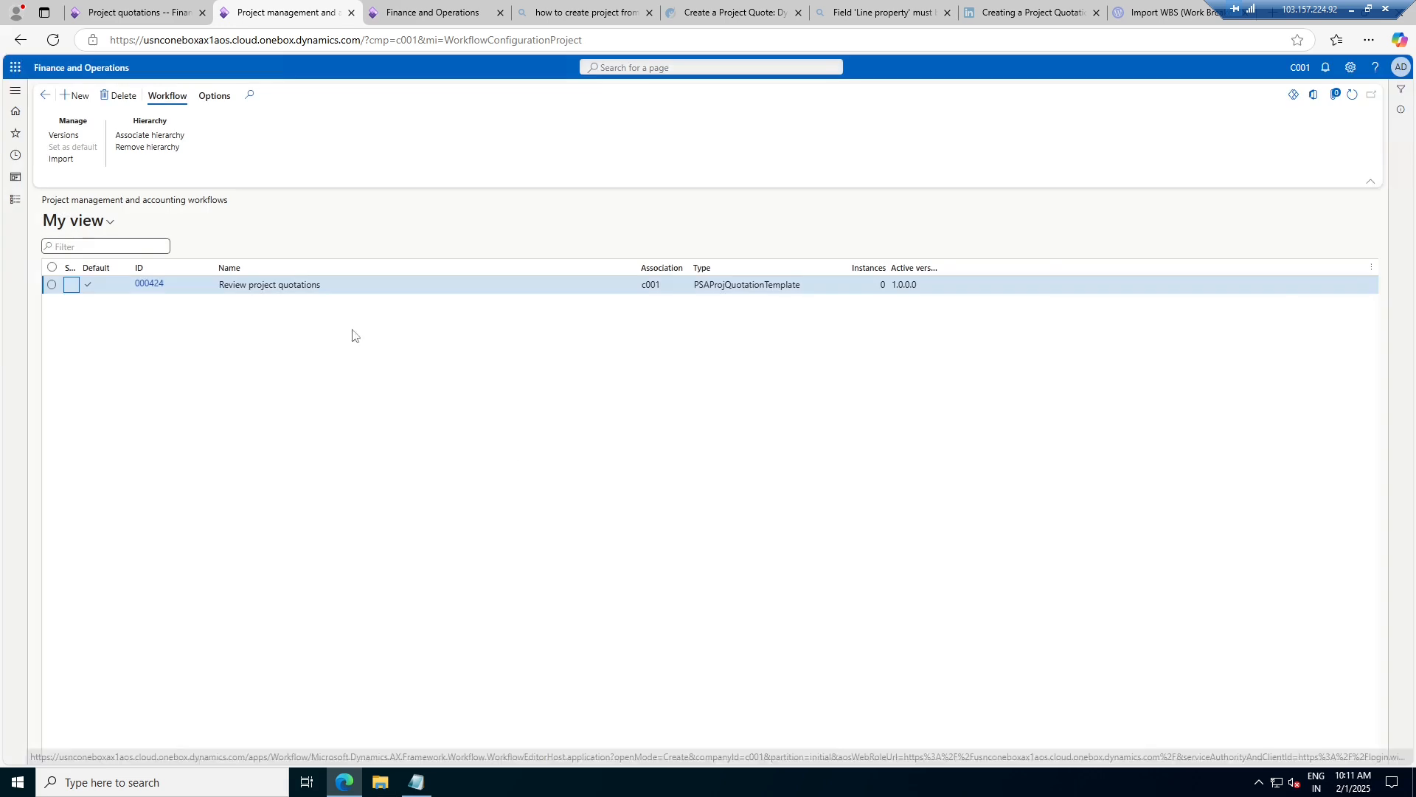
click(15, 199)
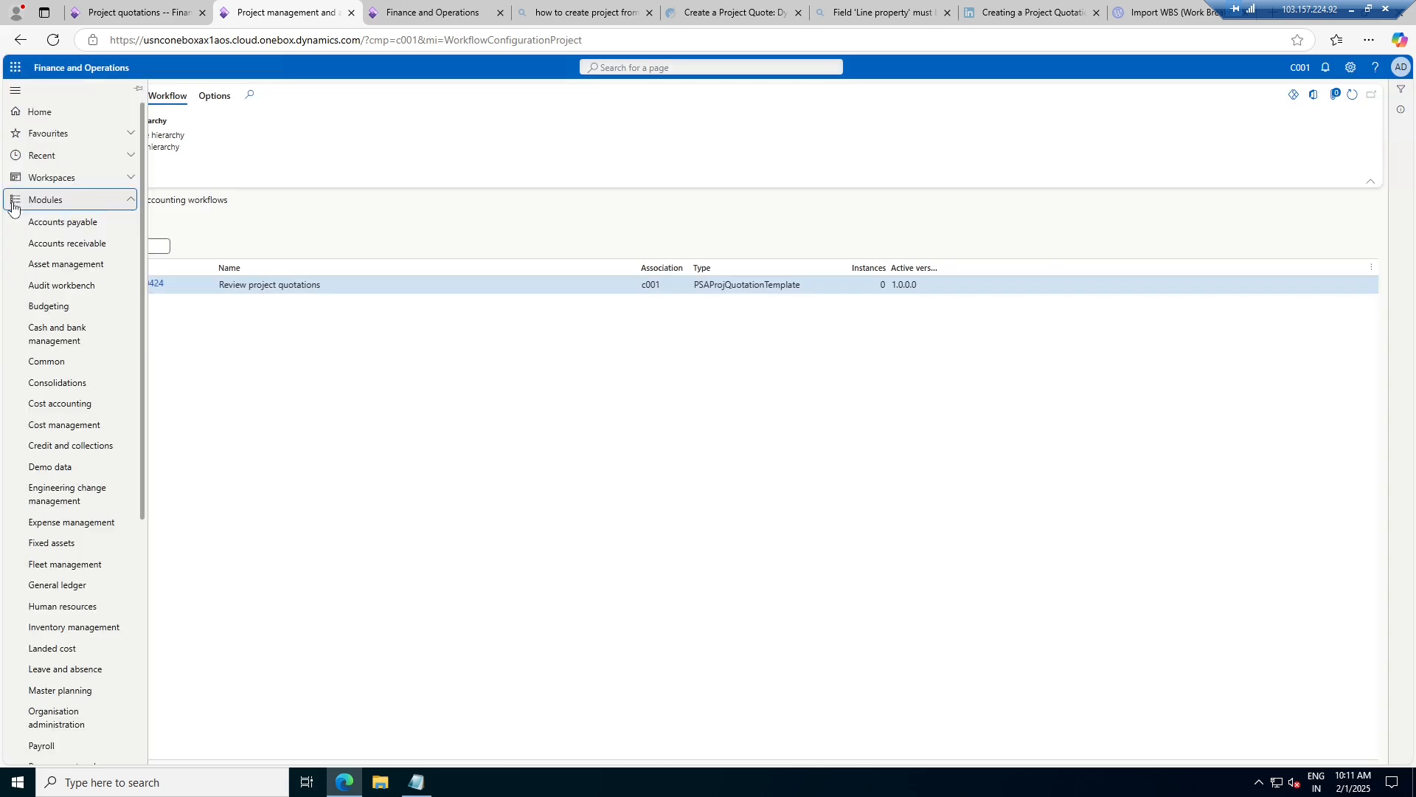
scroll(52, 590, down, 5)
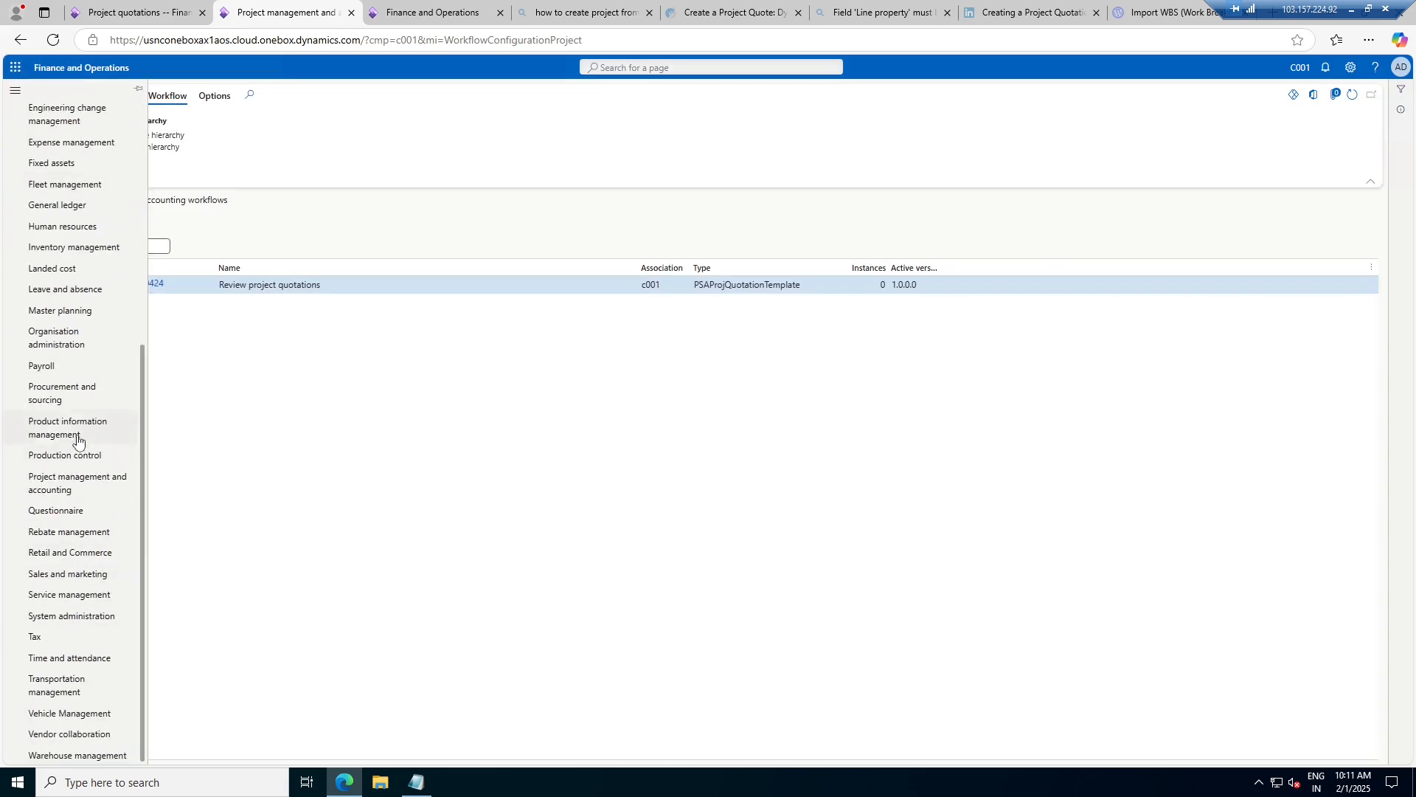
click(63, 487)
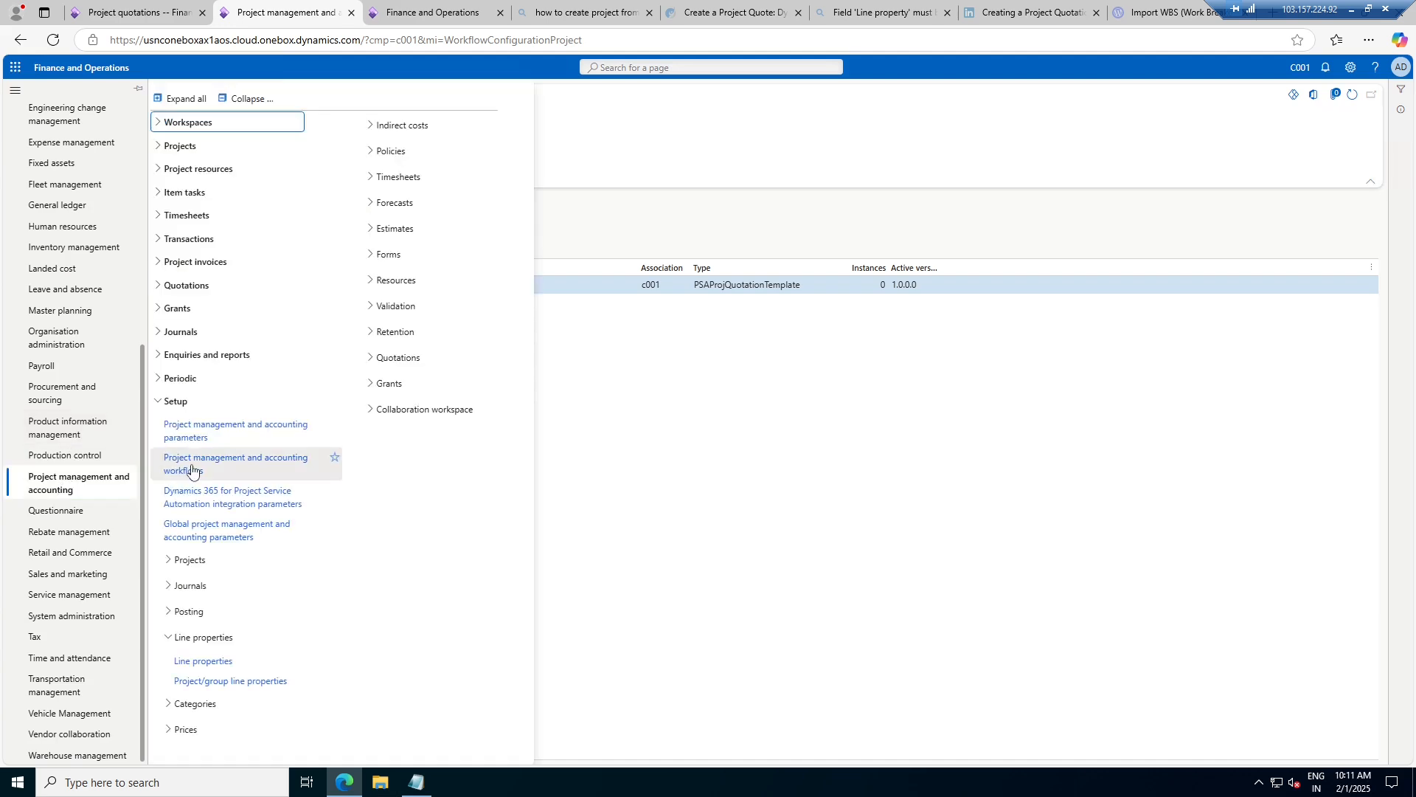
click(612, 171)
- Submit the Alpine Electronics project quotation to the review workflow with the comment "Review Workflow for Project Quotation"
click(114, 8)
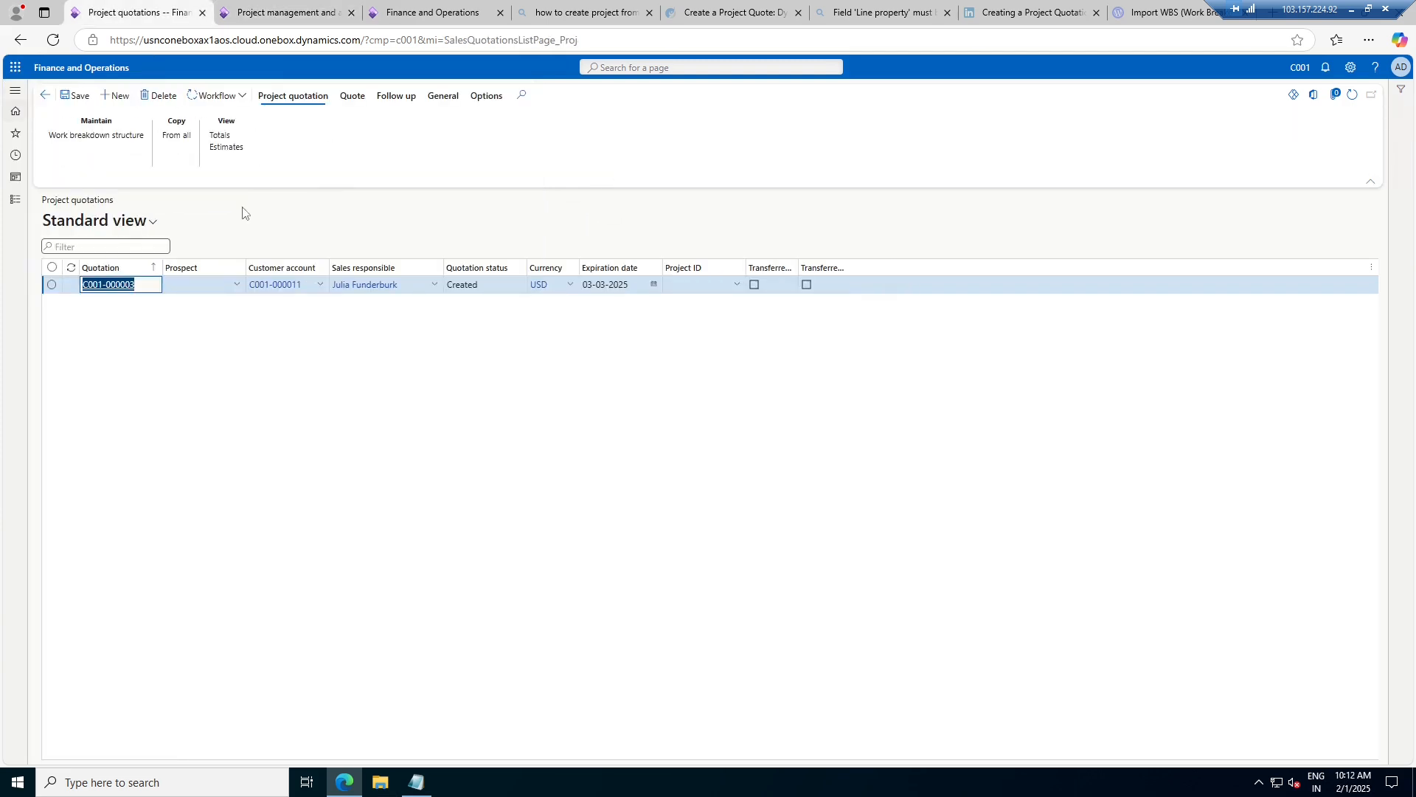
click(233, 99)
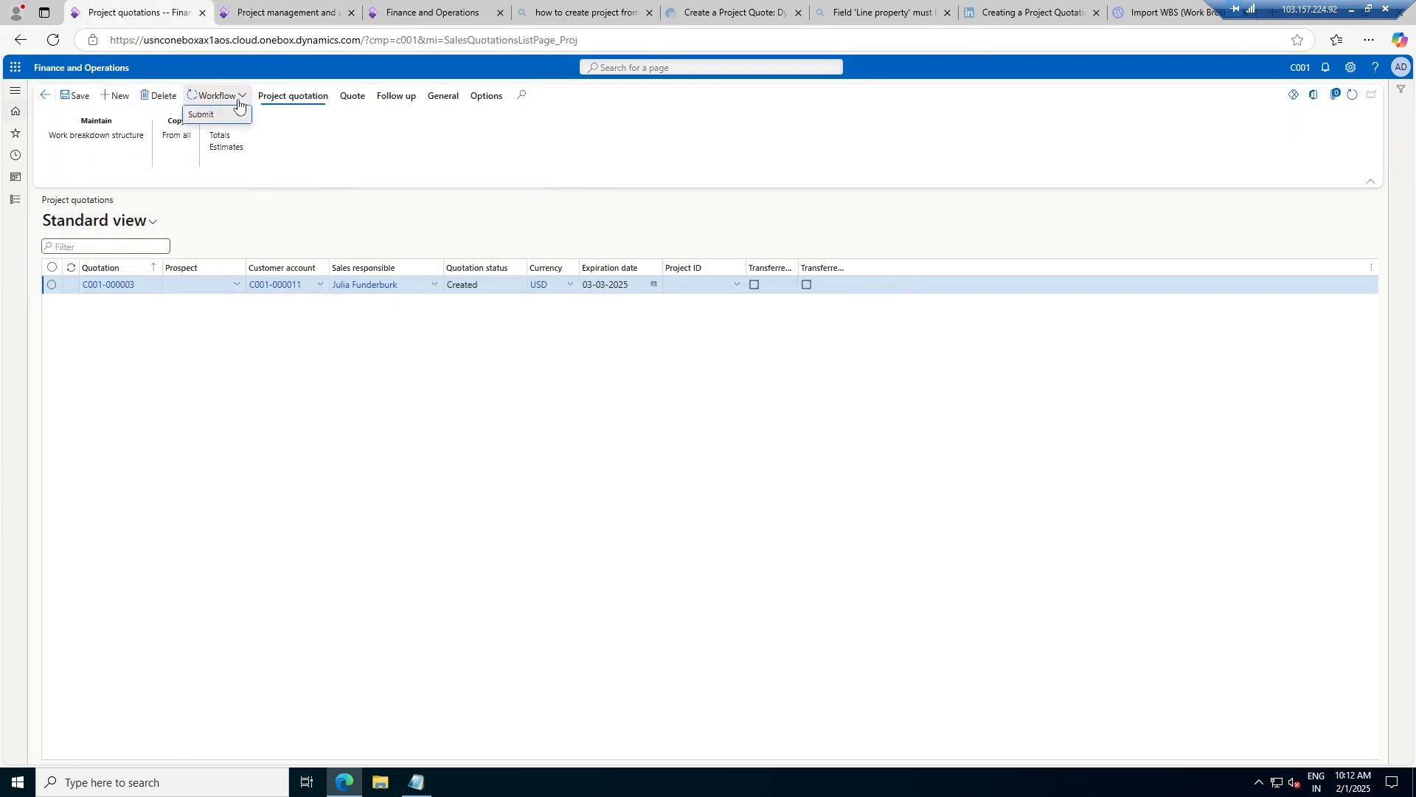
click(225, 116)
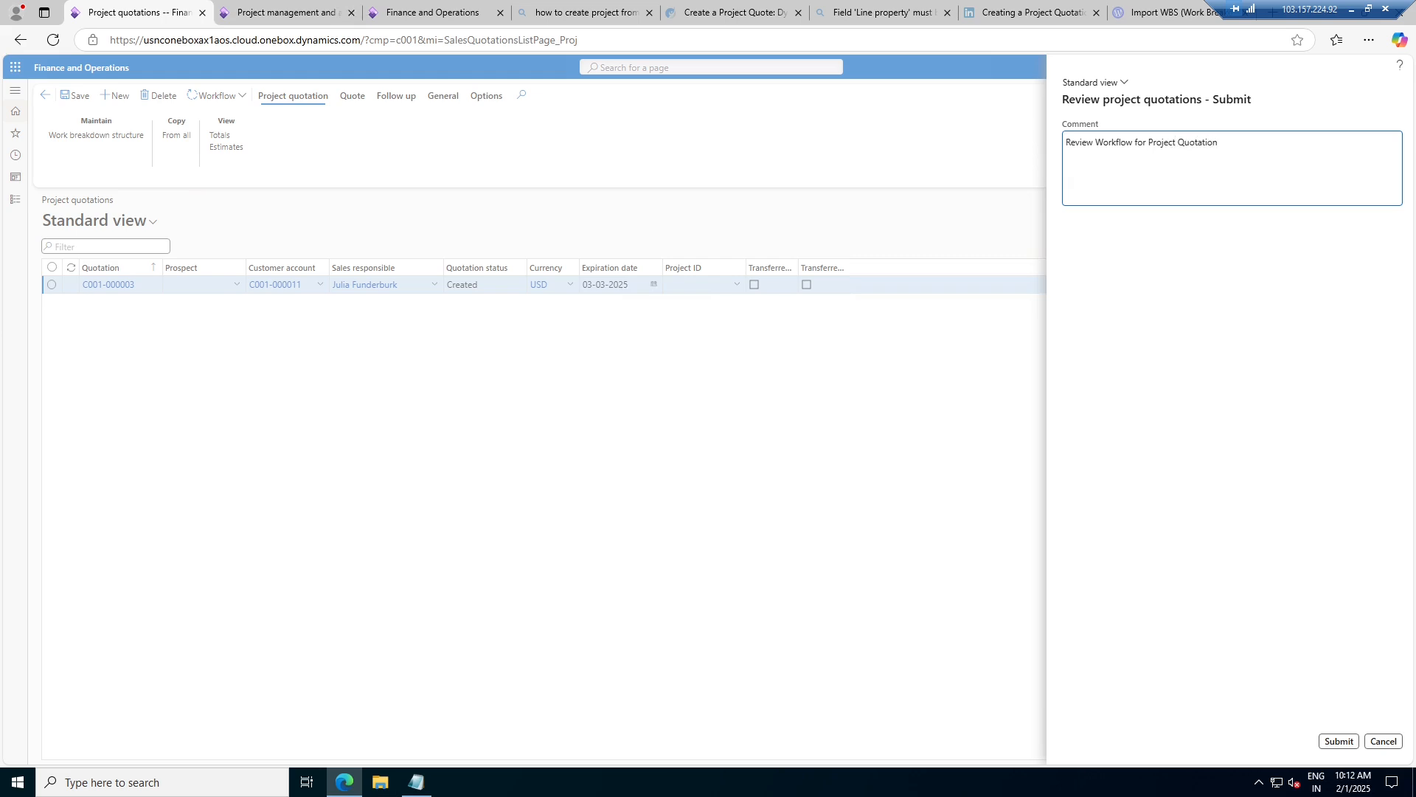
click(1340, 741)
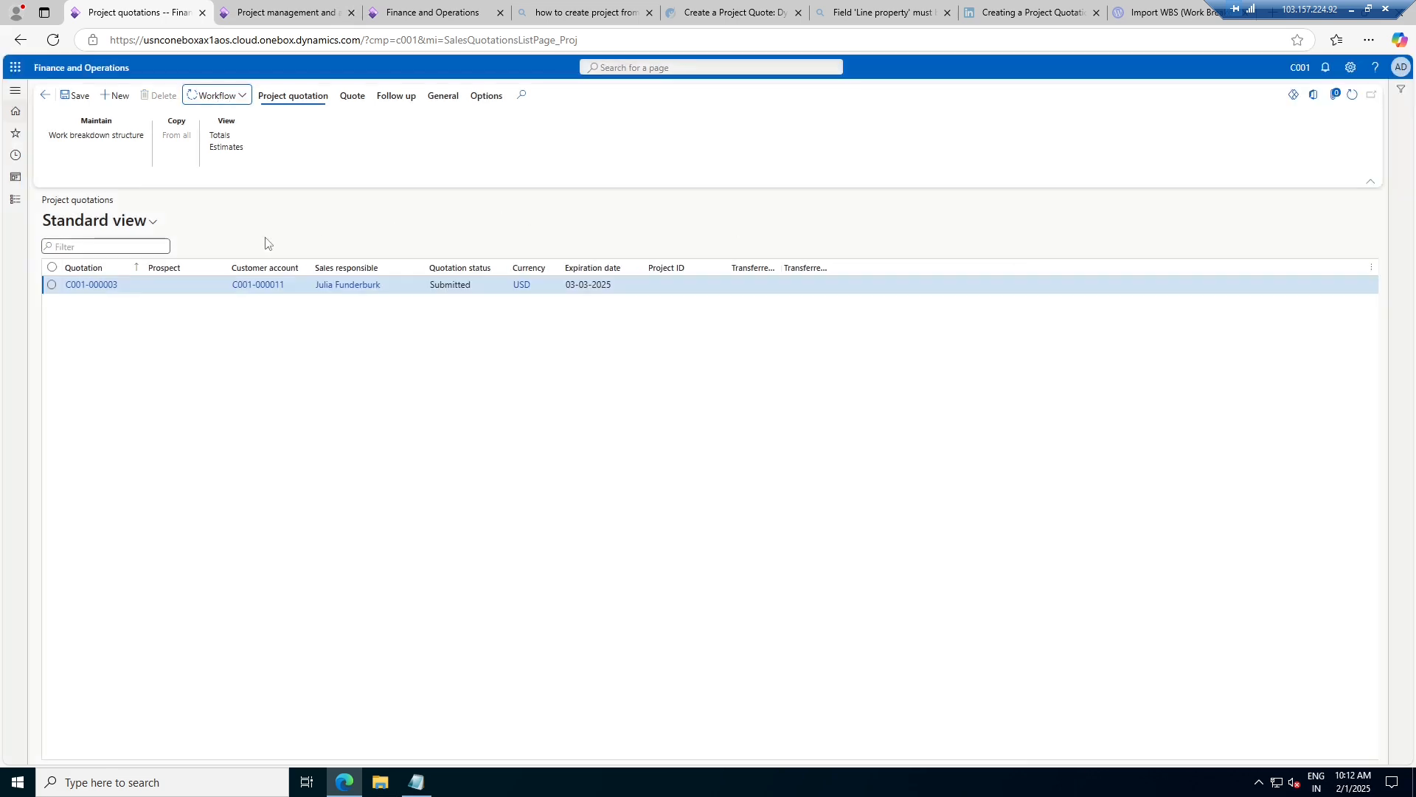
- Open the quotation's workflow history, refresh its tracking details and read the full fault message
click(236, 98)
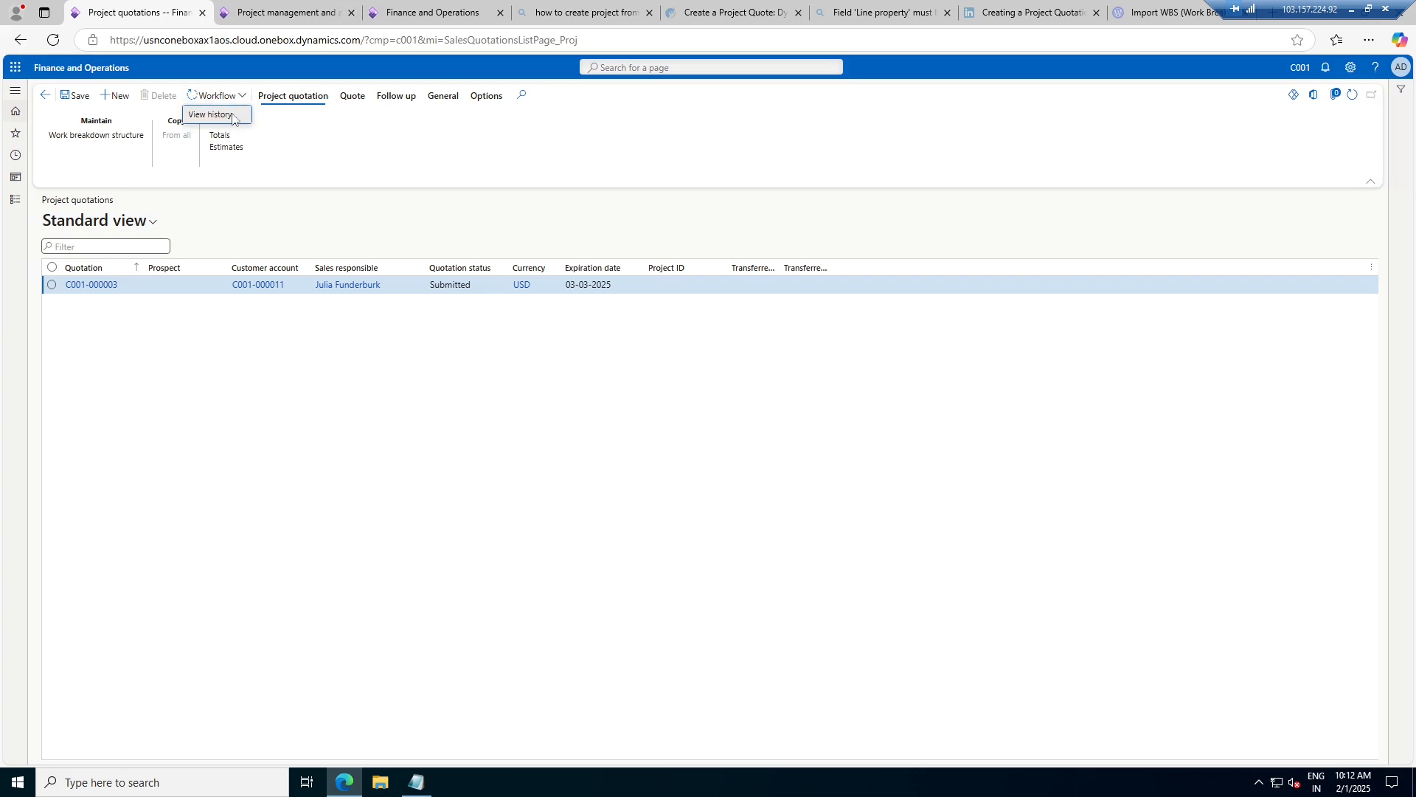
click(235, 114)
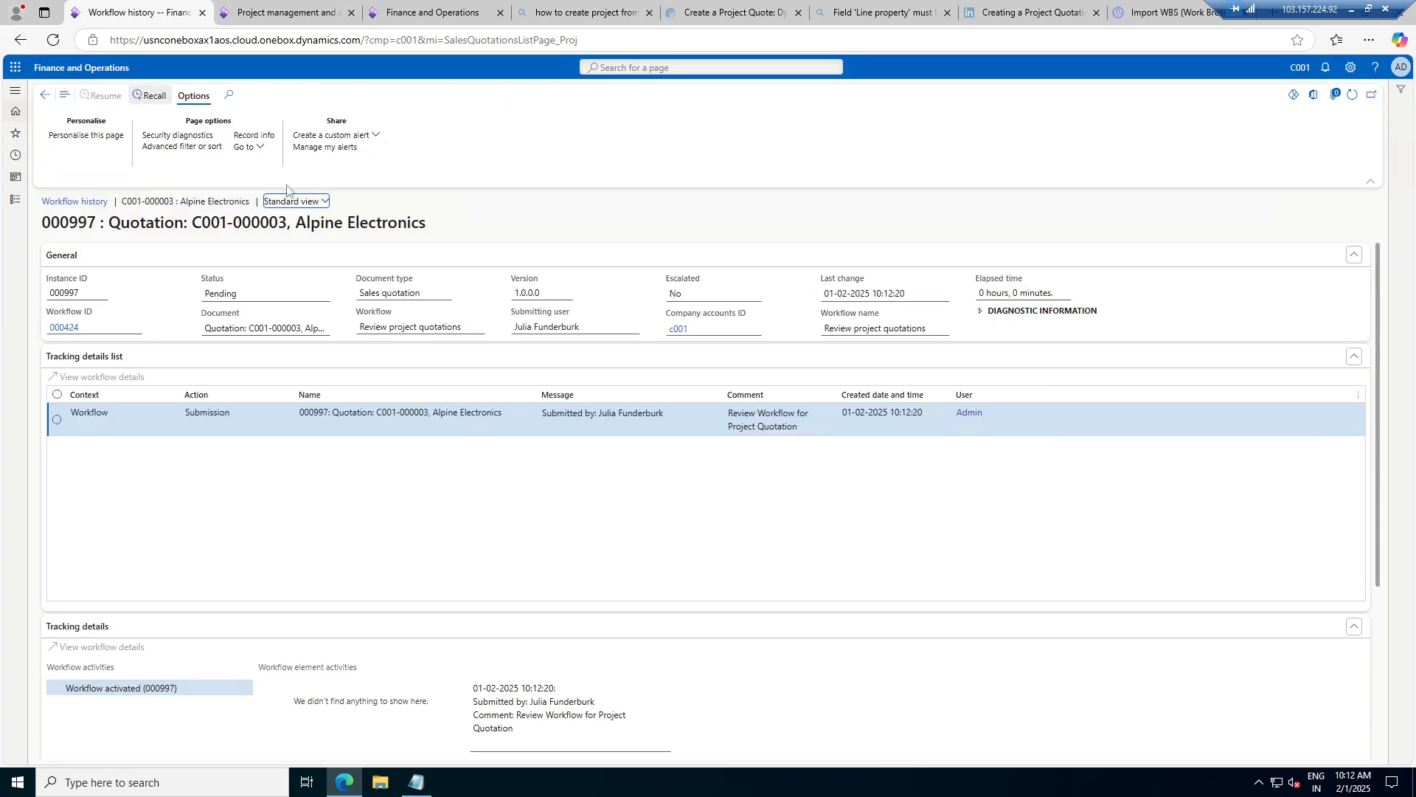
click(1355, 103)
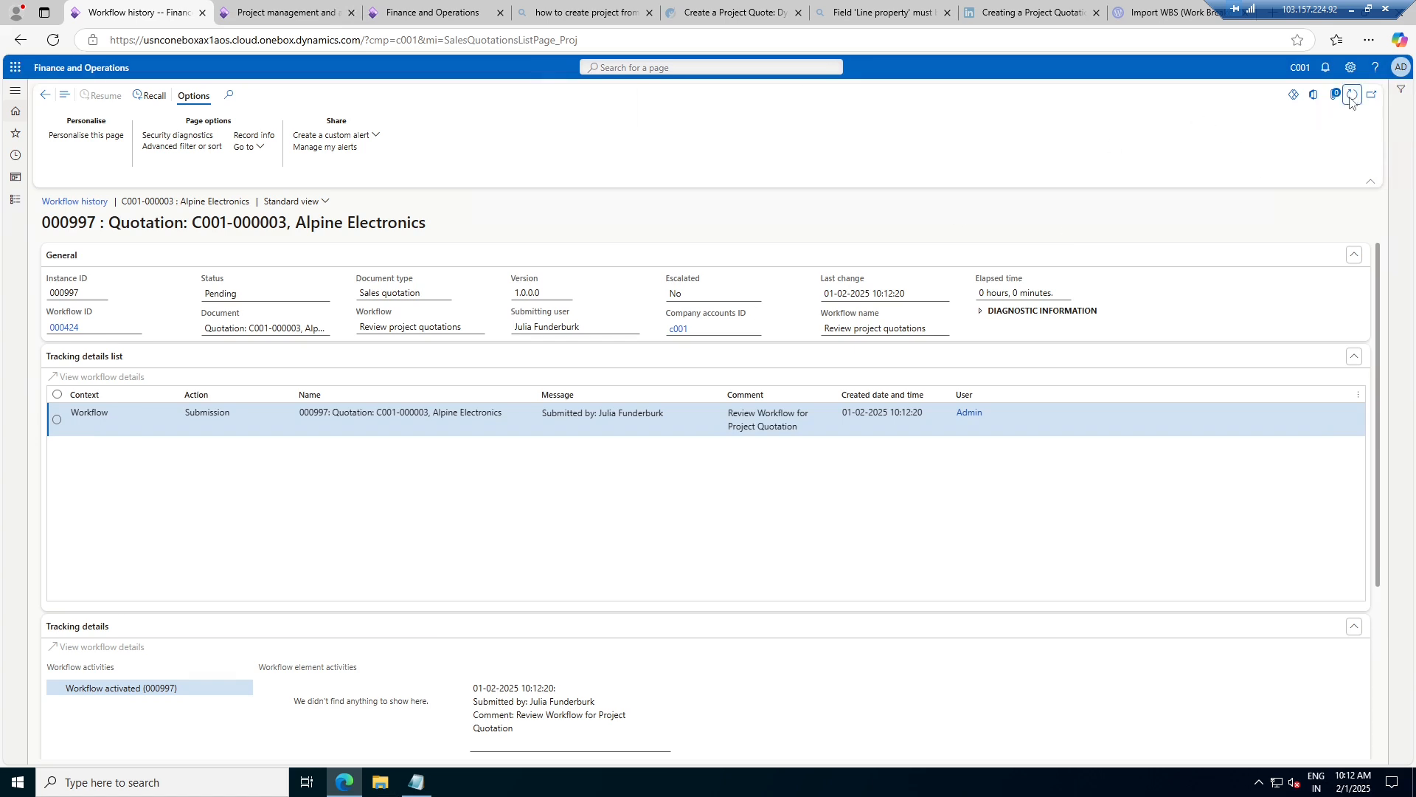
click(1353, 102)
click(1354, 102)
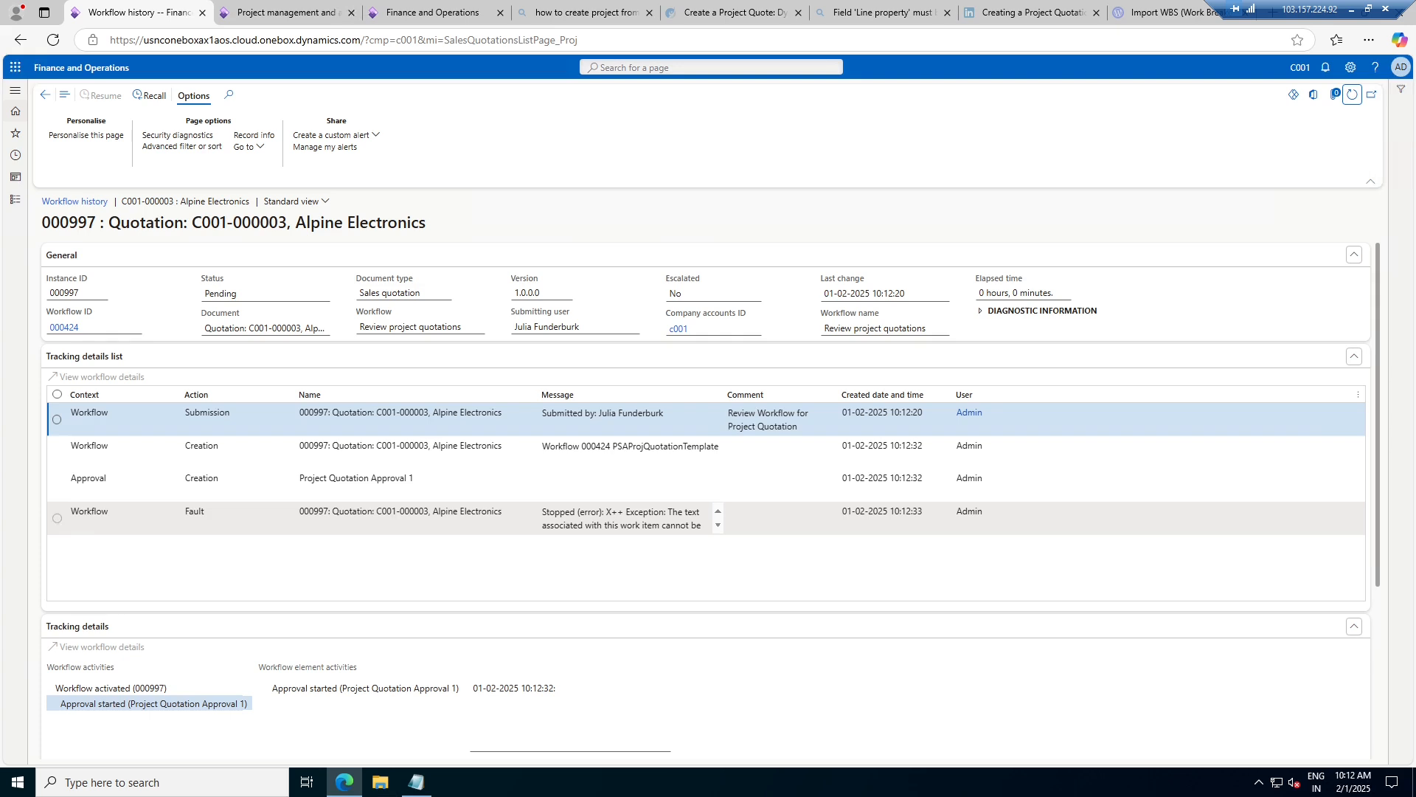
click(718, 525)
click(718, 525)
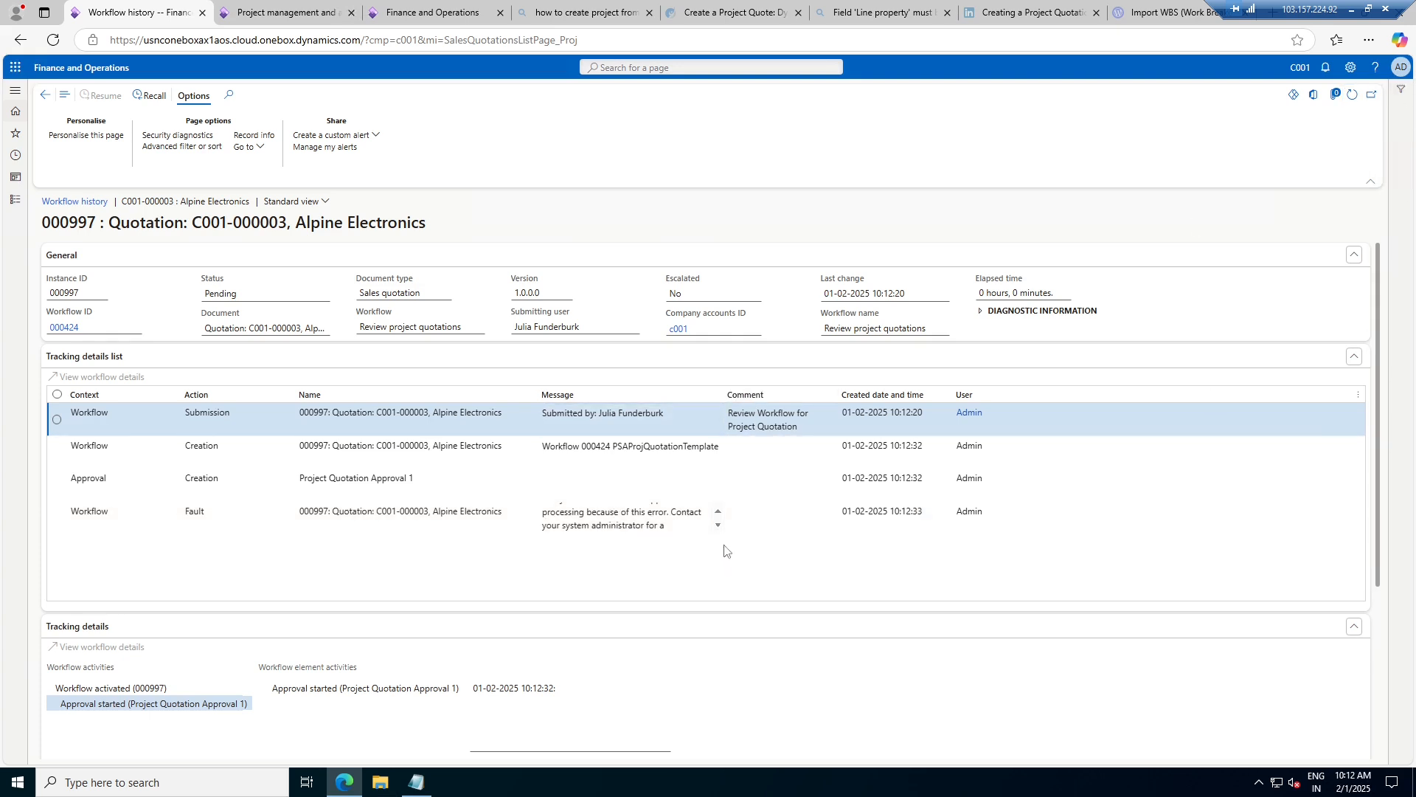
click(717, 513)
click(717, 513)
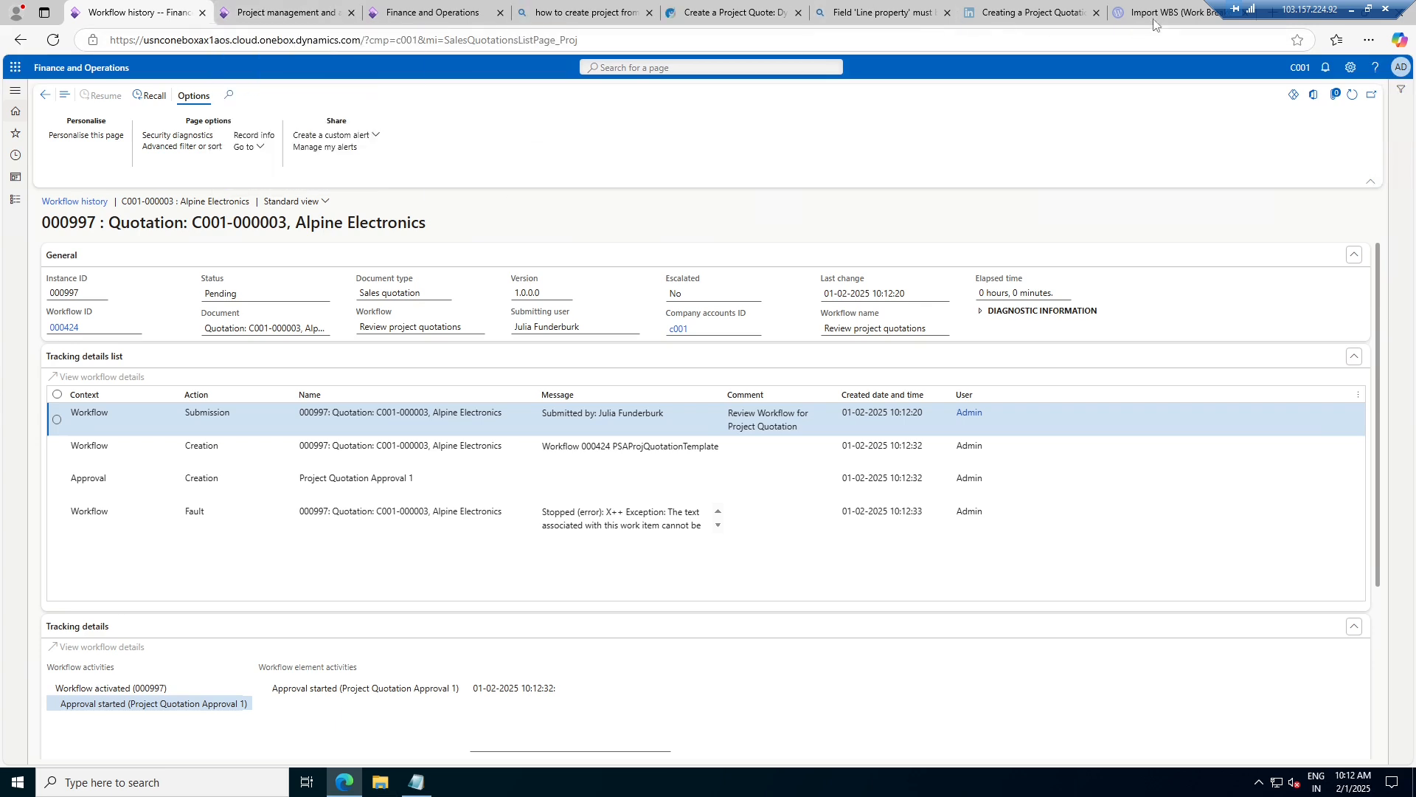
- Set the language to en-GB in the user options preferences
click(264, 7)
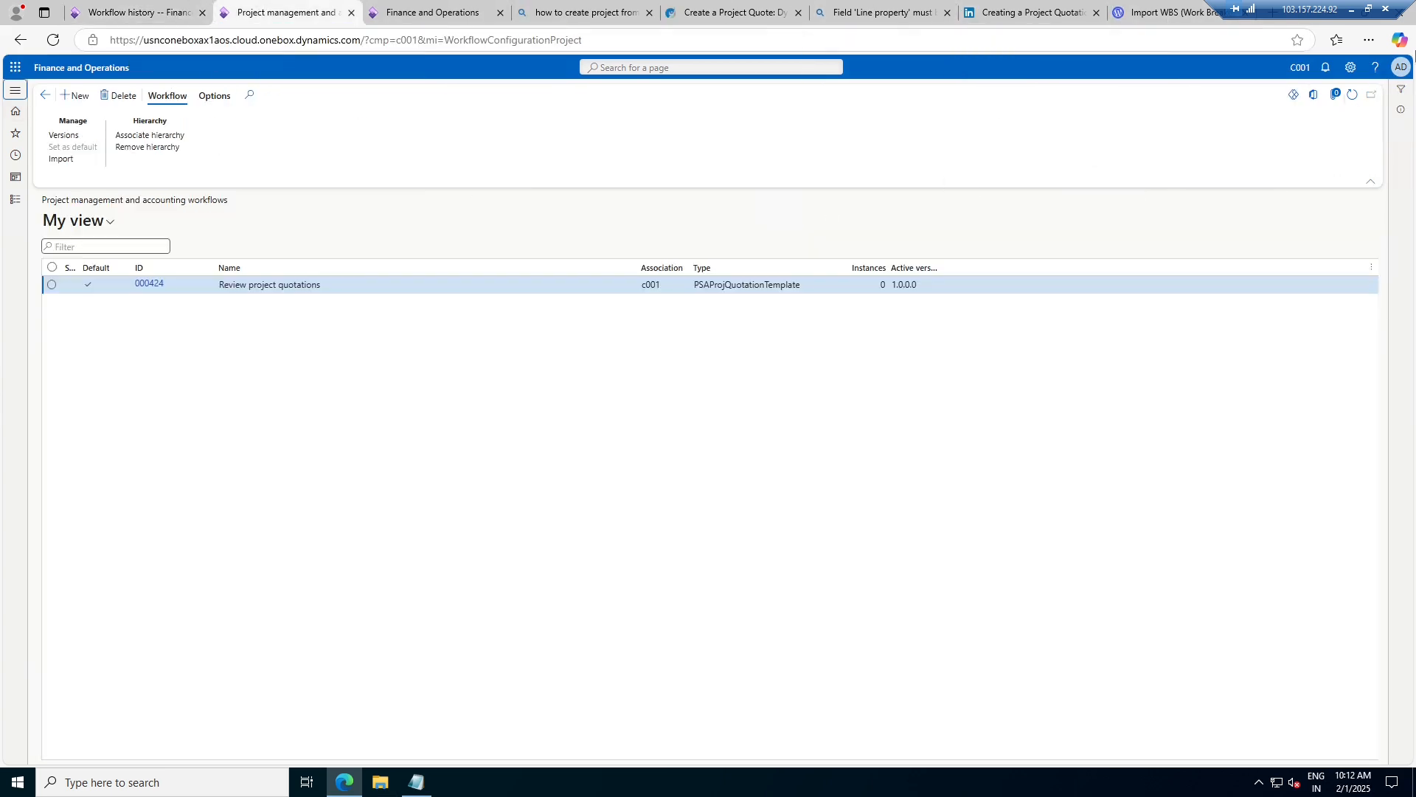
click(1351, 67)
click(1365, 88)
click(118, 194)
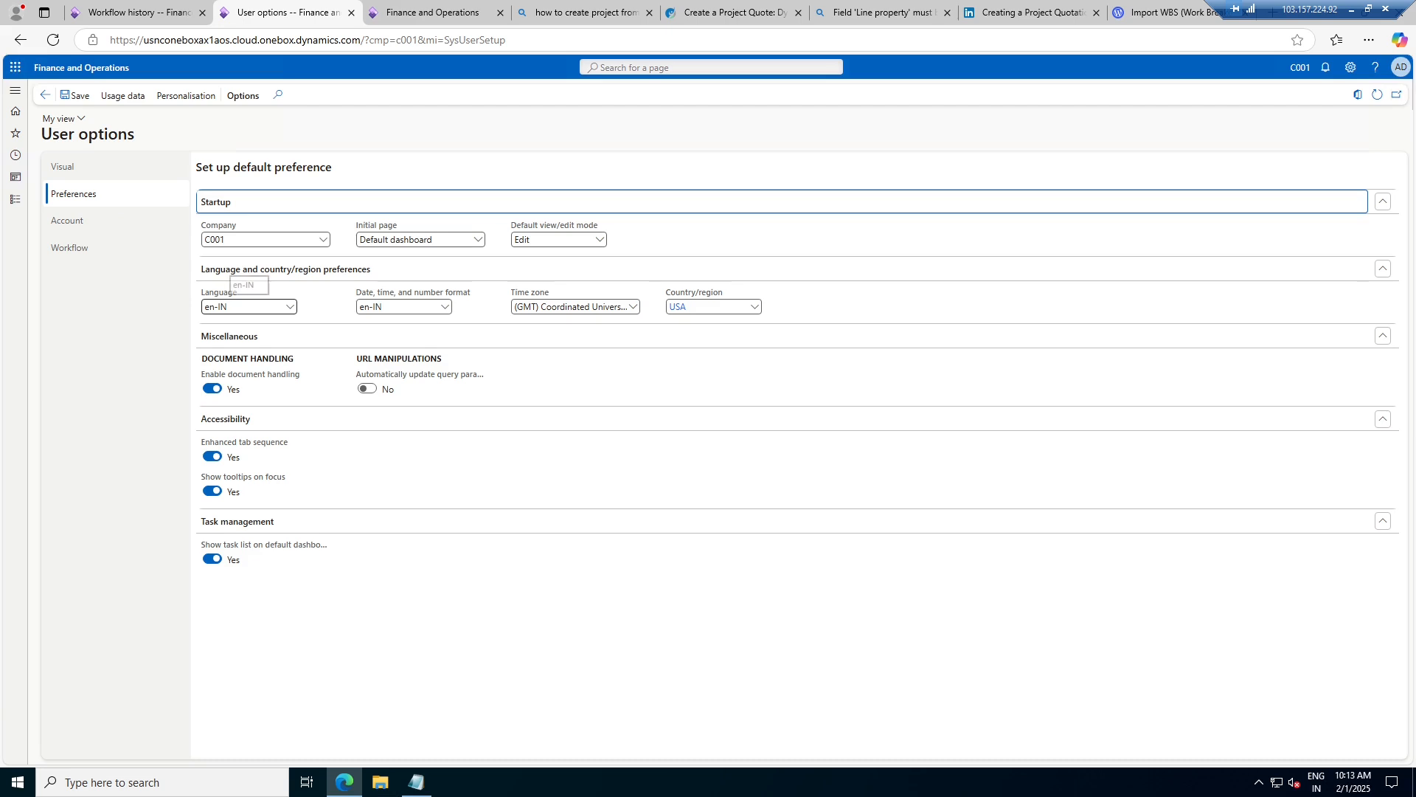
click(250, 306)
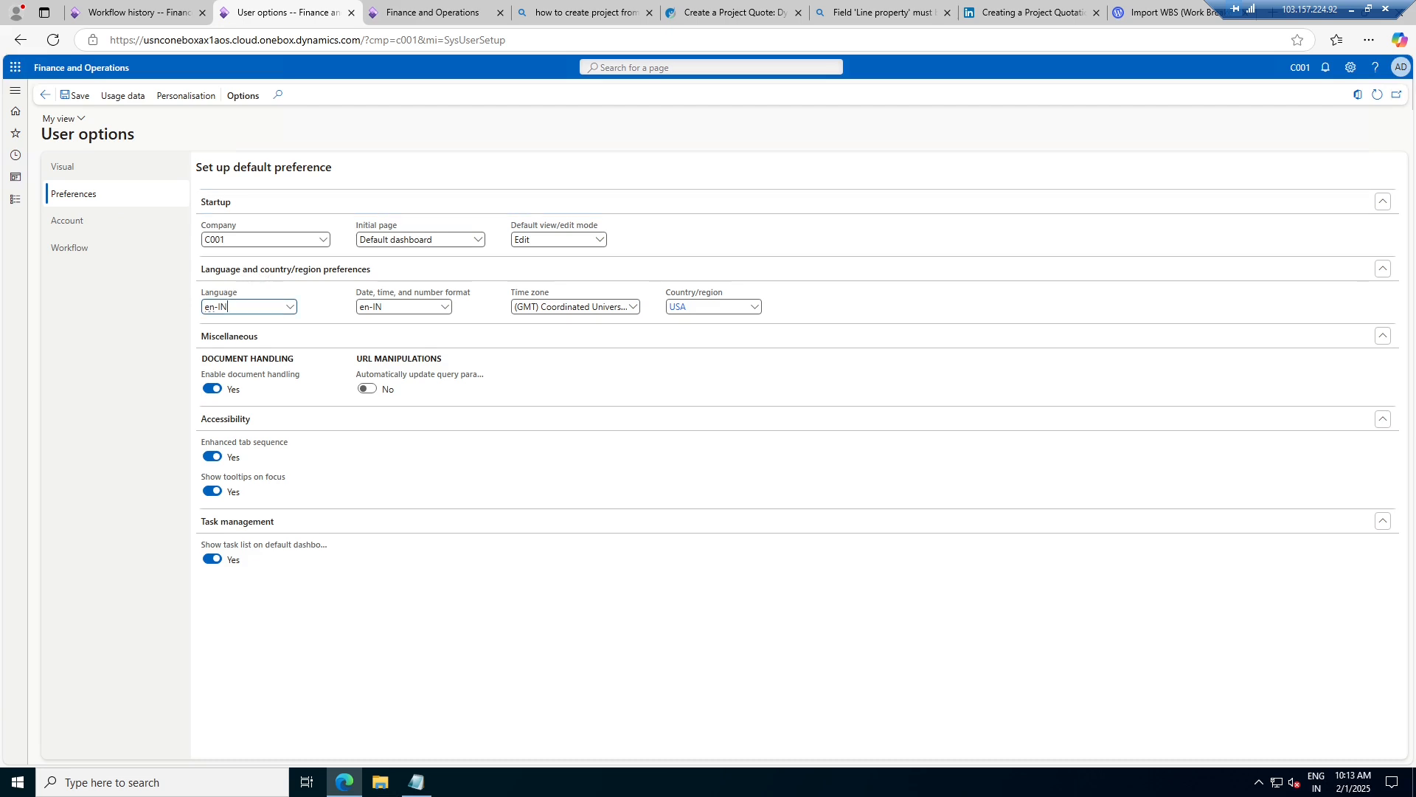
click(151, 10)
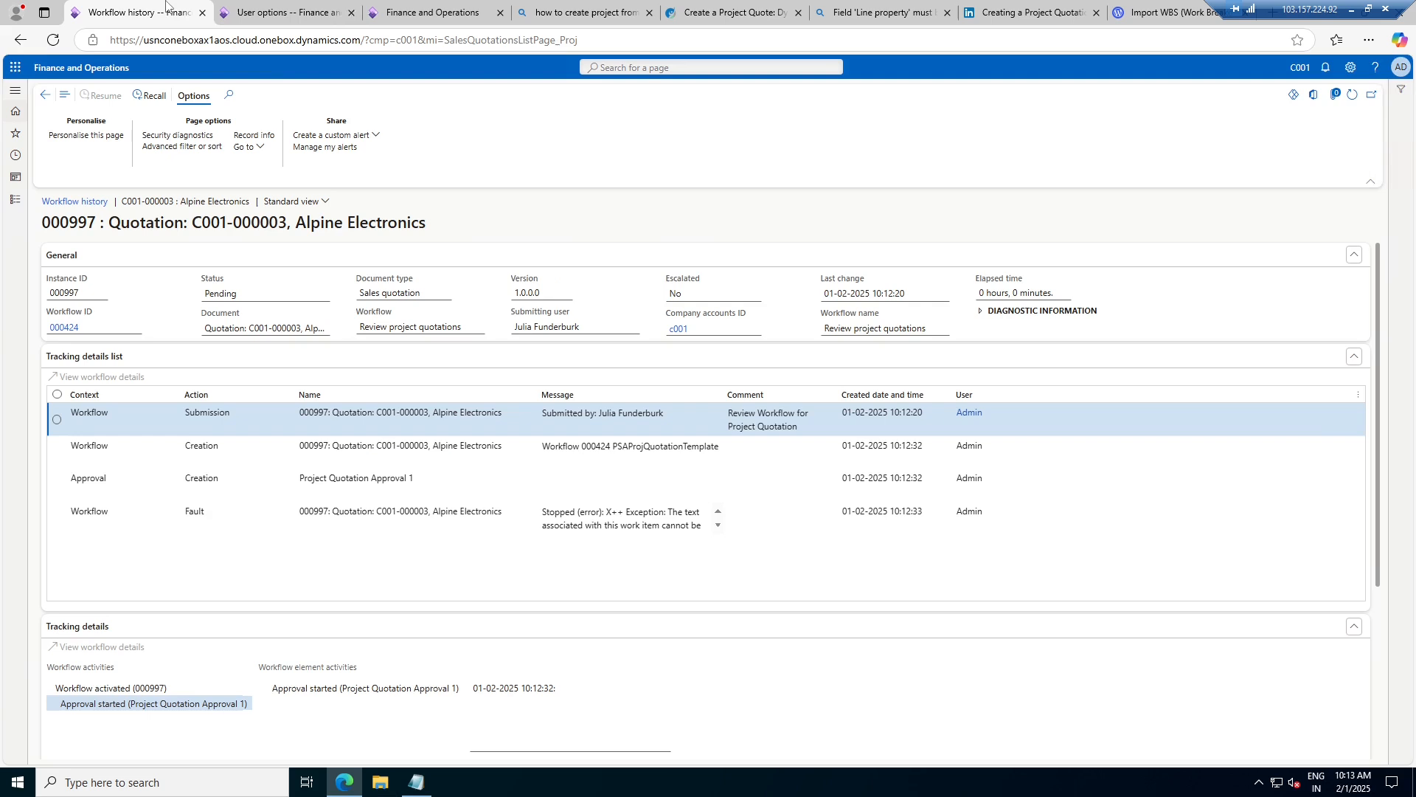
click(270, 10)
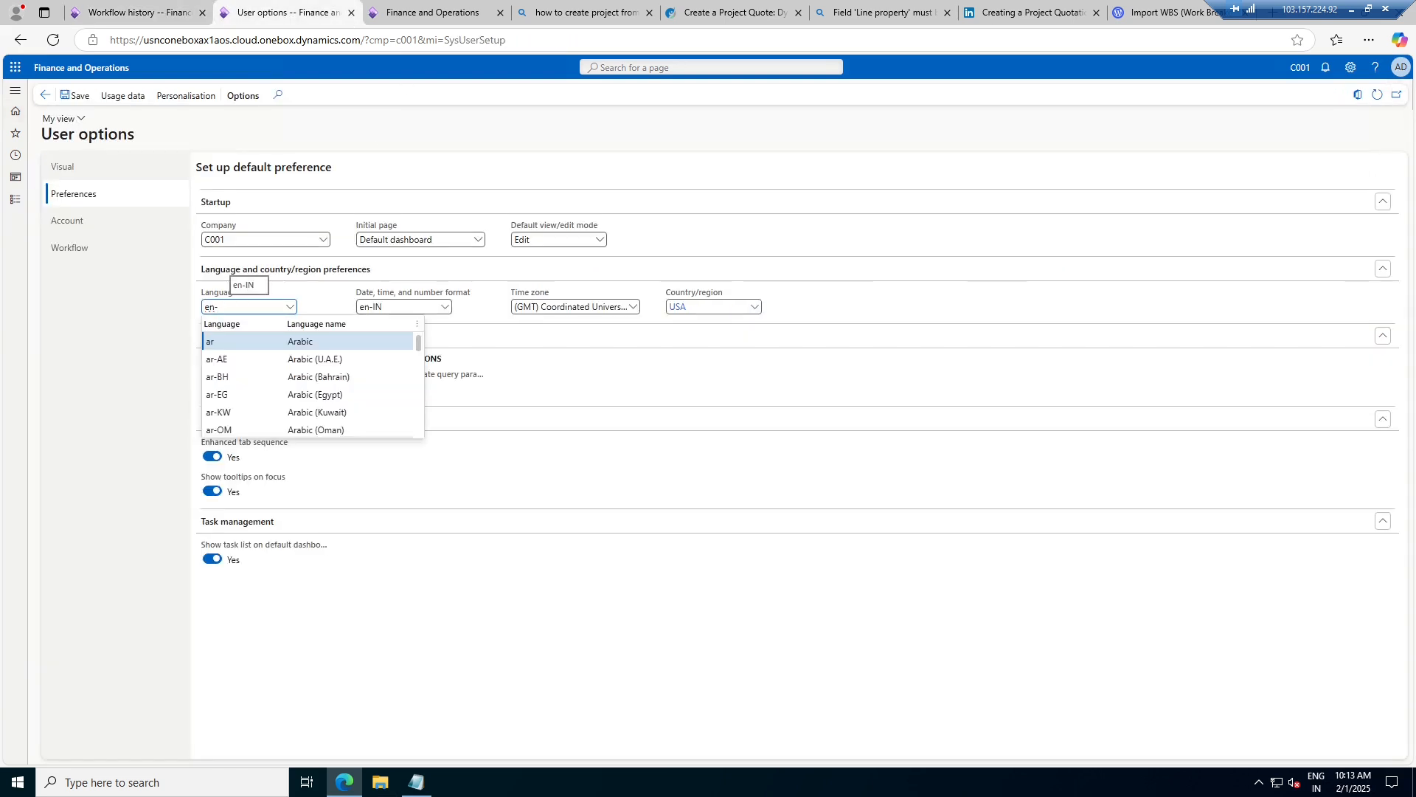
key(Tab)
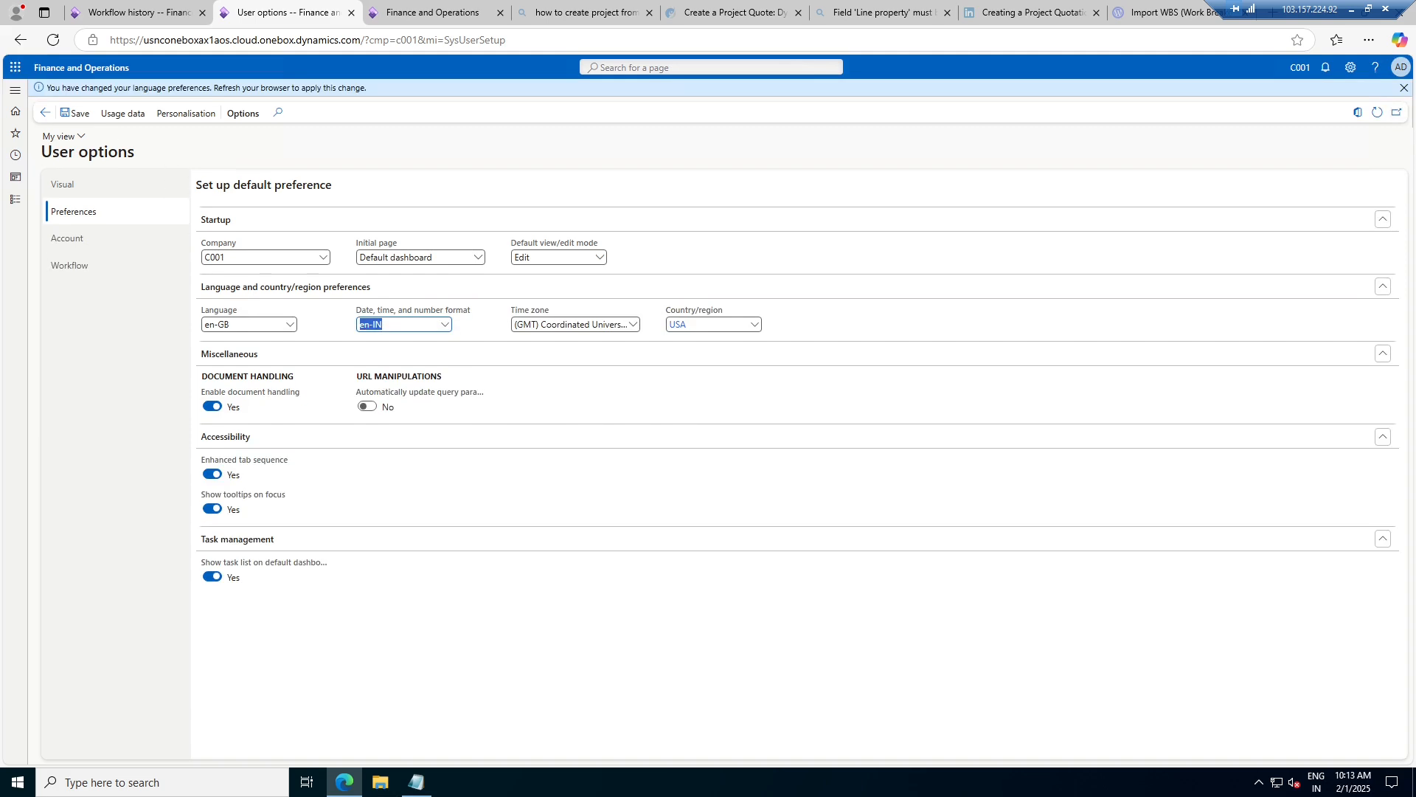
- Resume the stopped quotation workflow from its history and refresh the tracking details to follow its progress
click(111, 13)
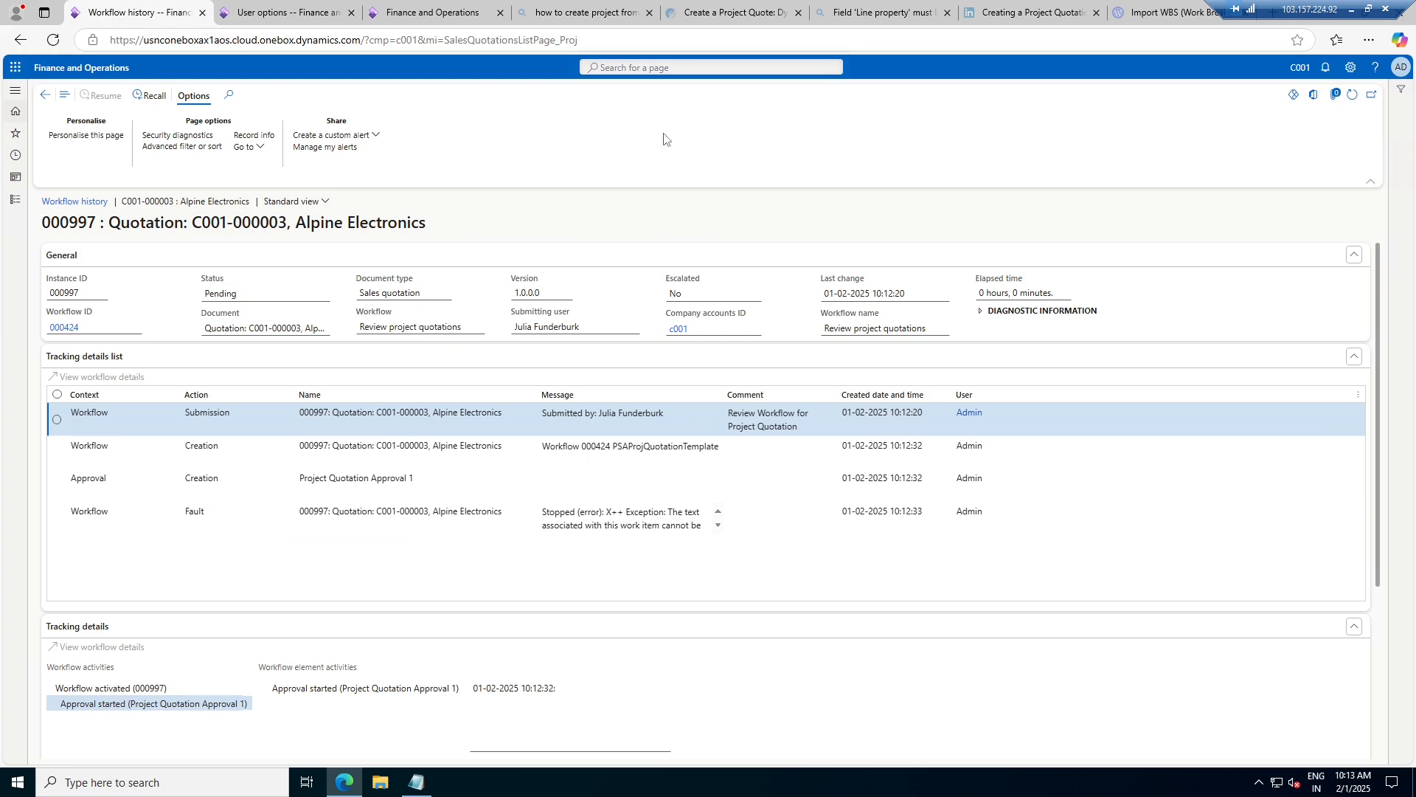
click(1351, 96)
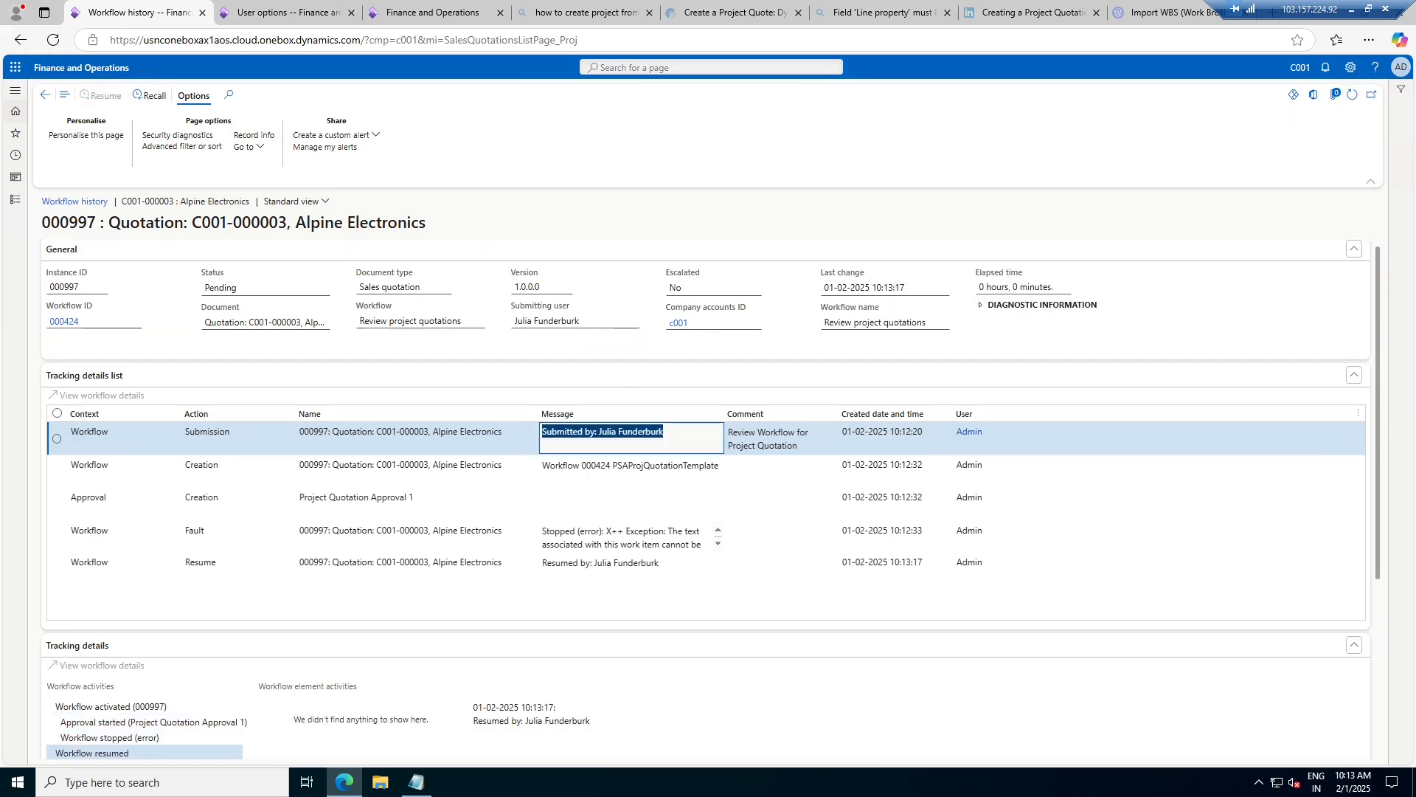
click(1353, 95)
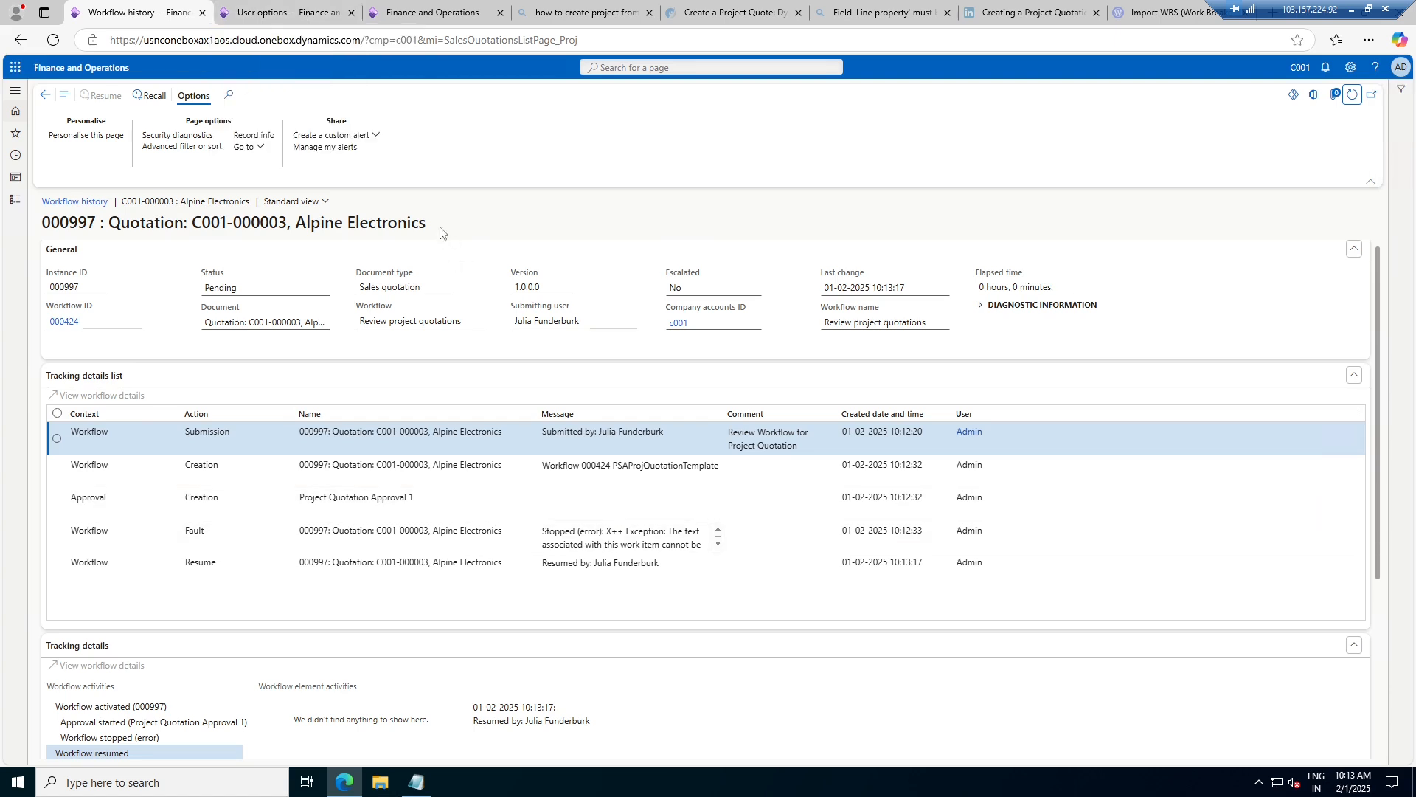
click(1352, 95)
click(1352, 98)
click(1353, 98)
click(1352, 98)
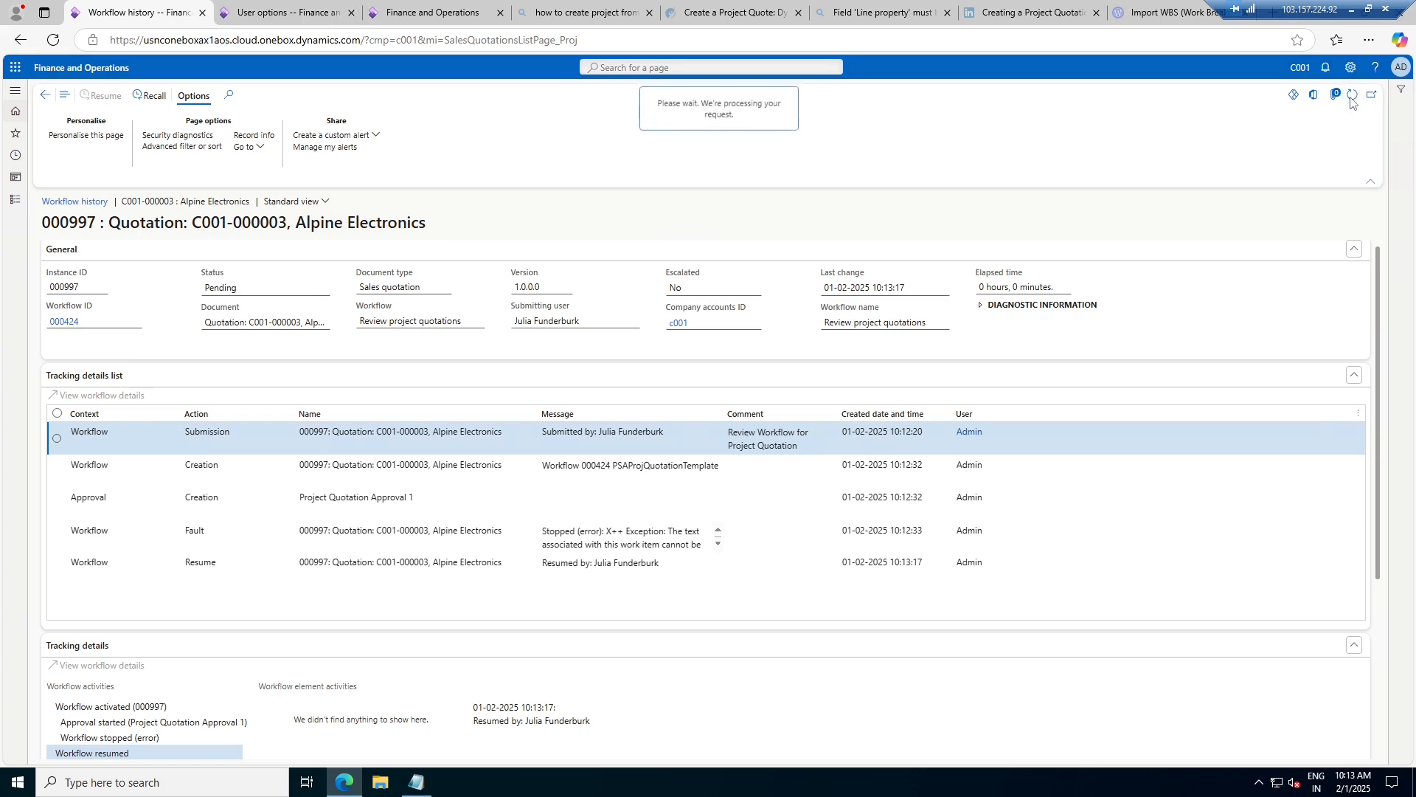
click(1352, 95)
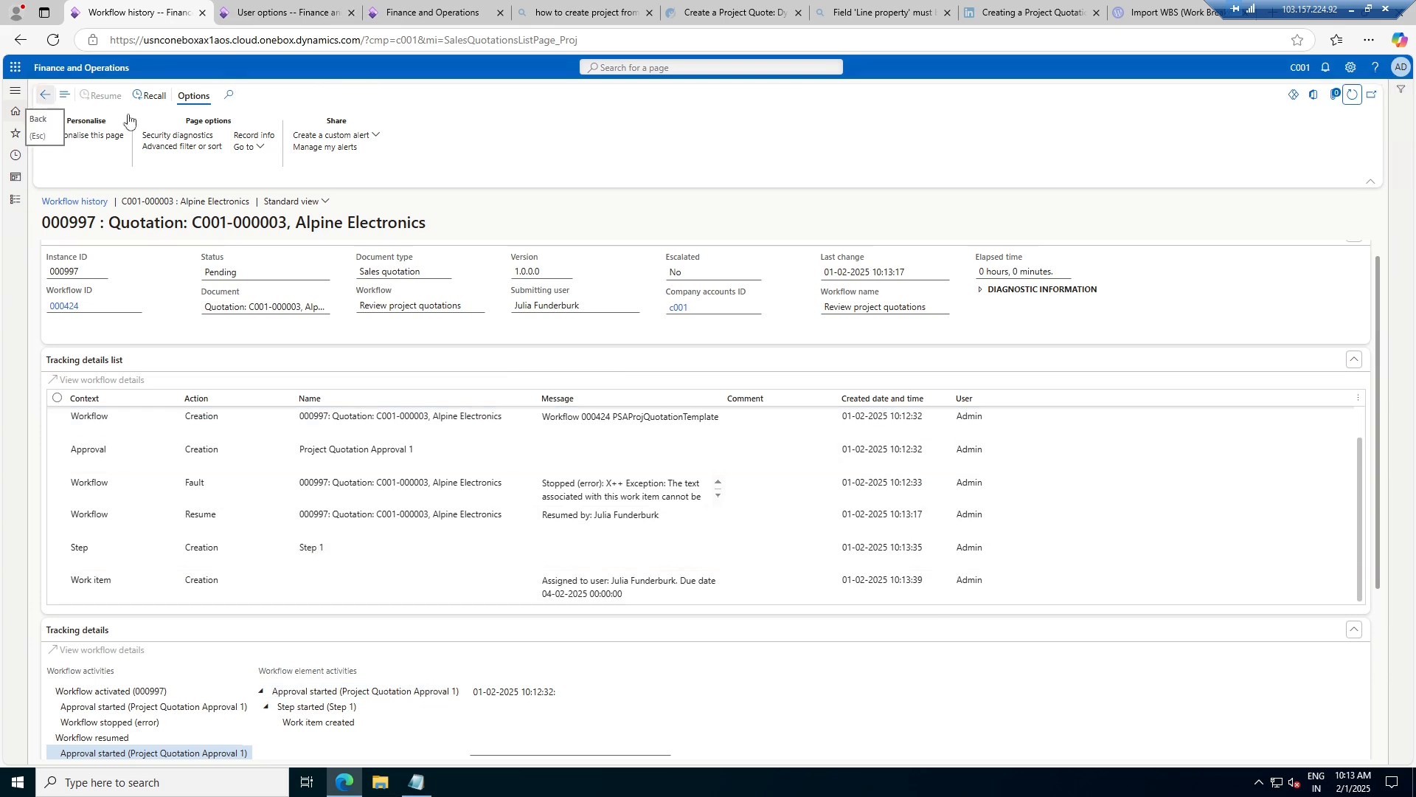
- Return to the project quotations, open the Alpine Electronics quotation and approve its workflow with the comment "Approve"
click(45, 94)
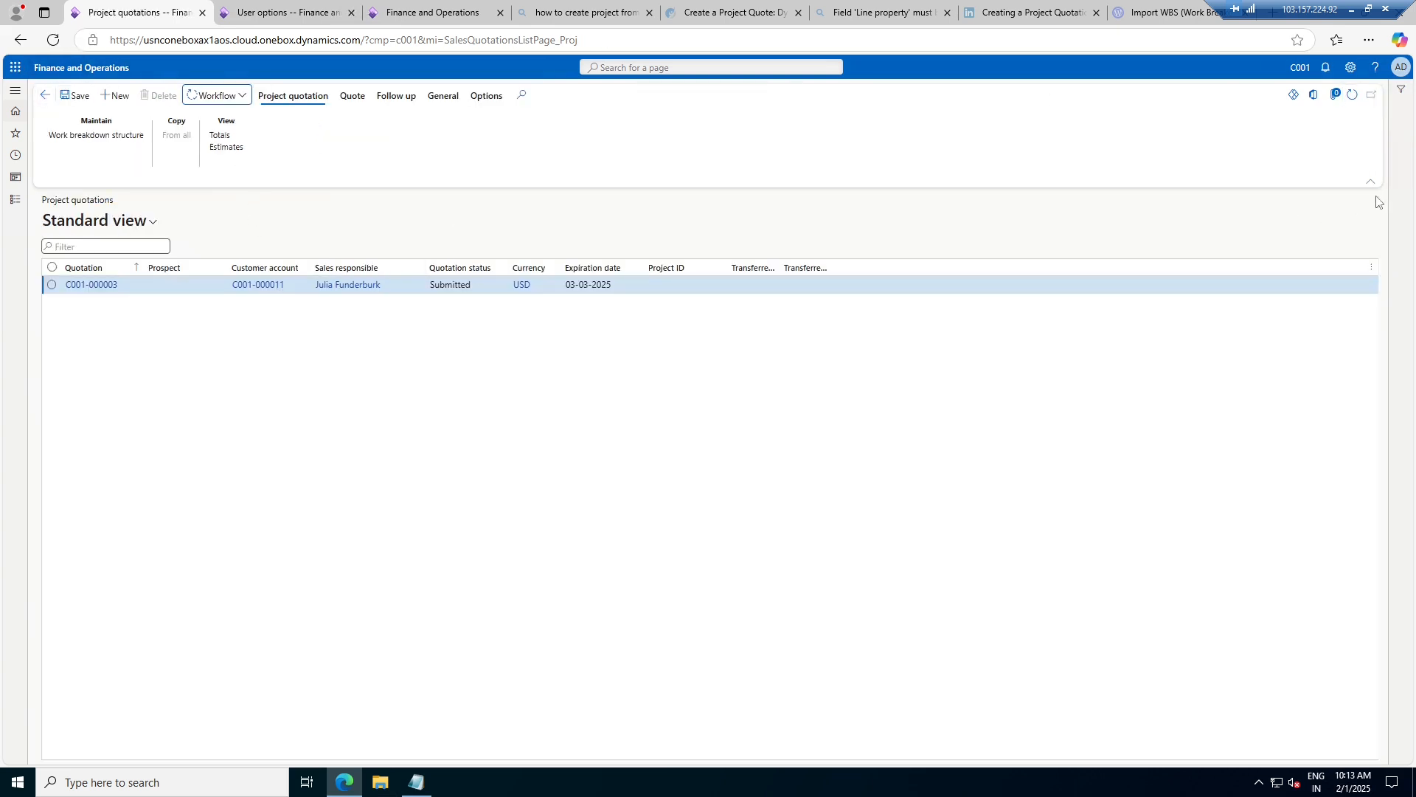
click(1352, 94)
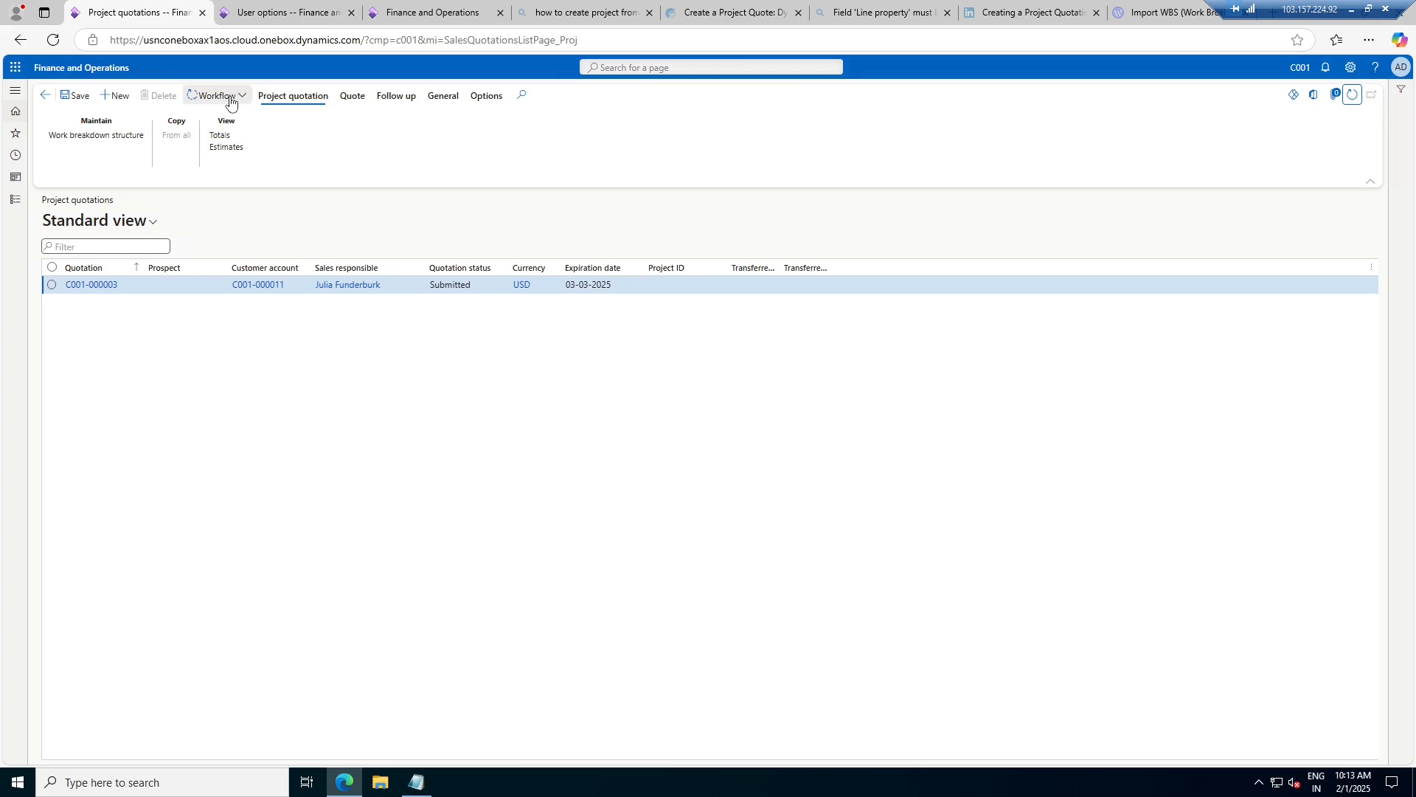
click(103, 285)
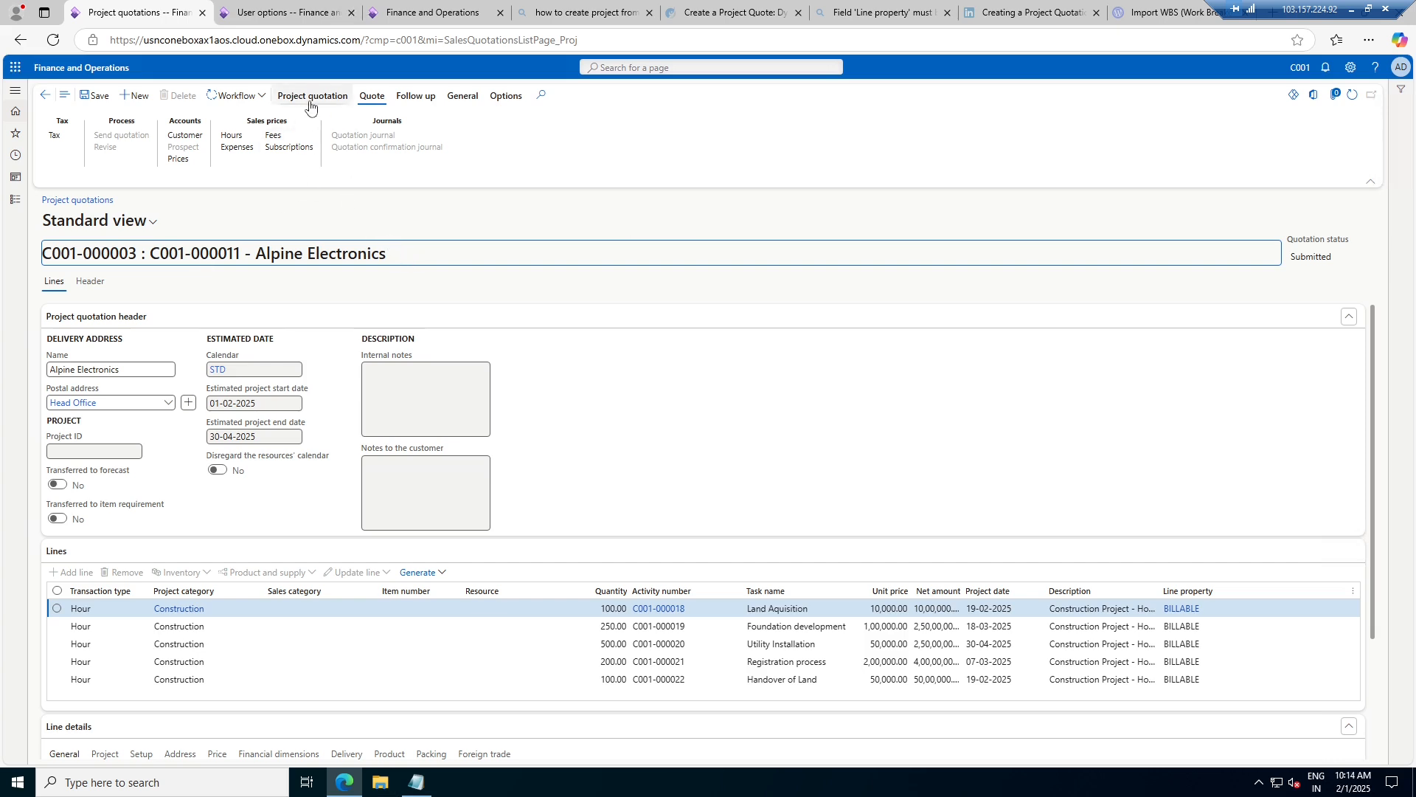
click(238, 96)
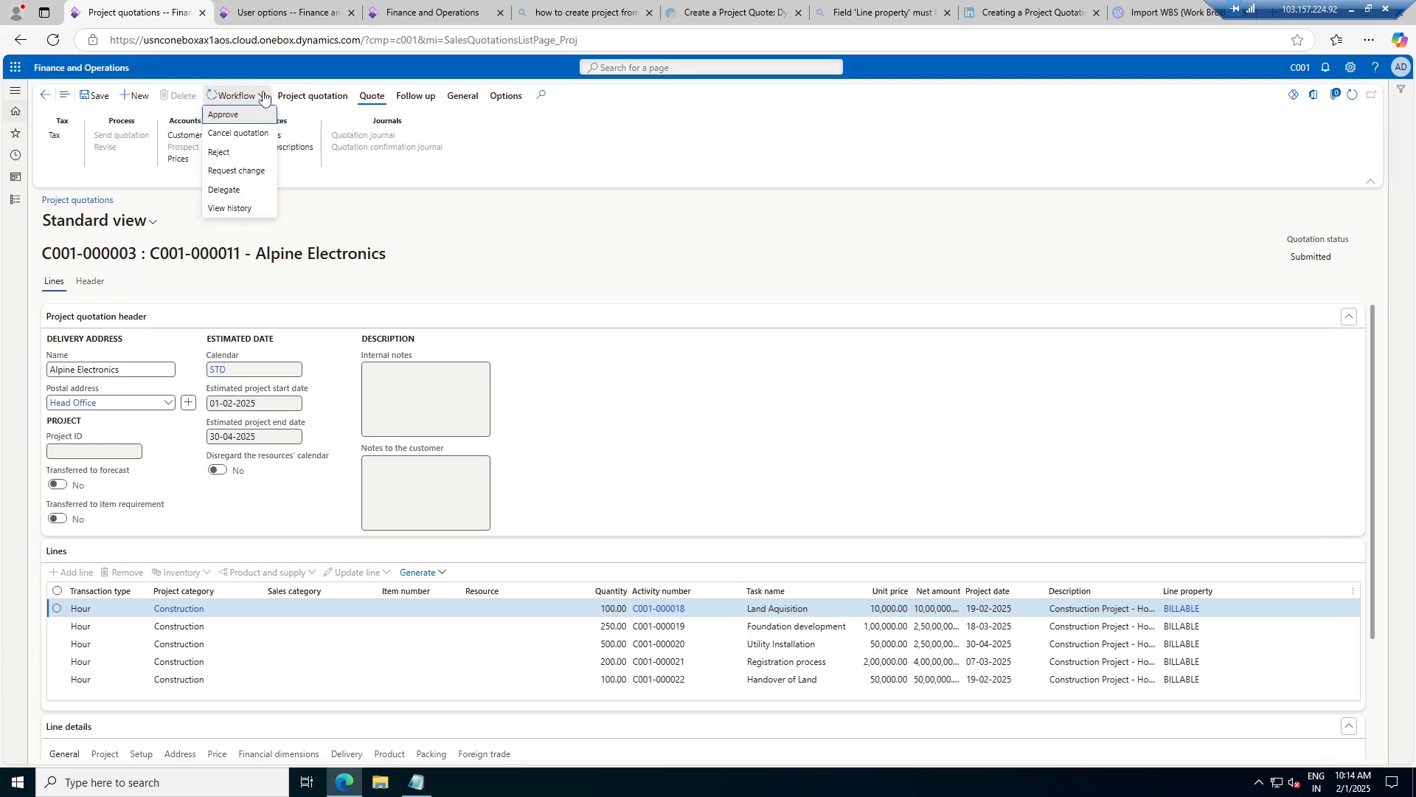
click(241, 116)
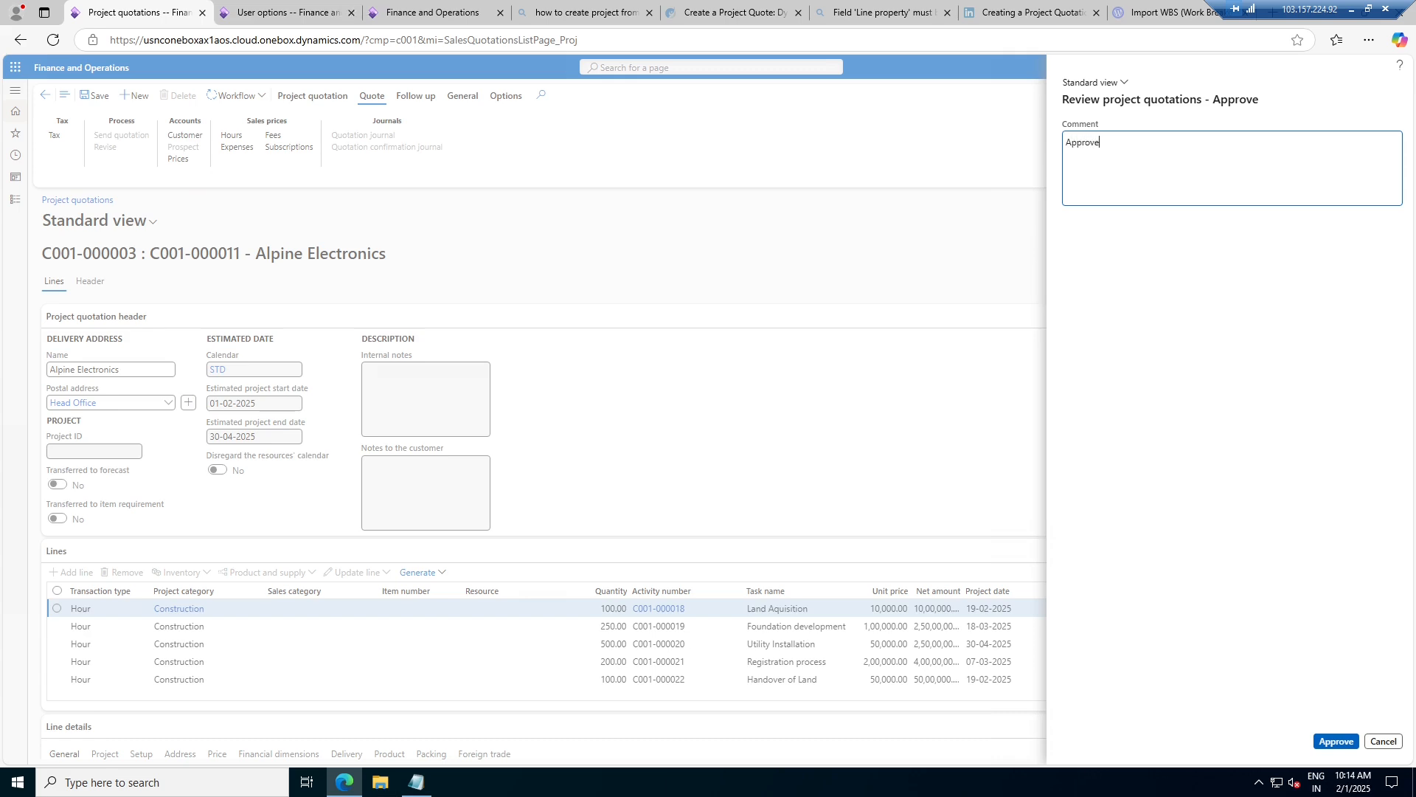
click(1335, 741)
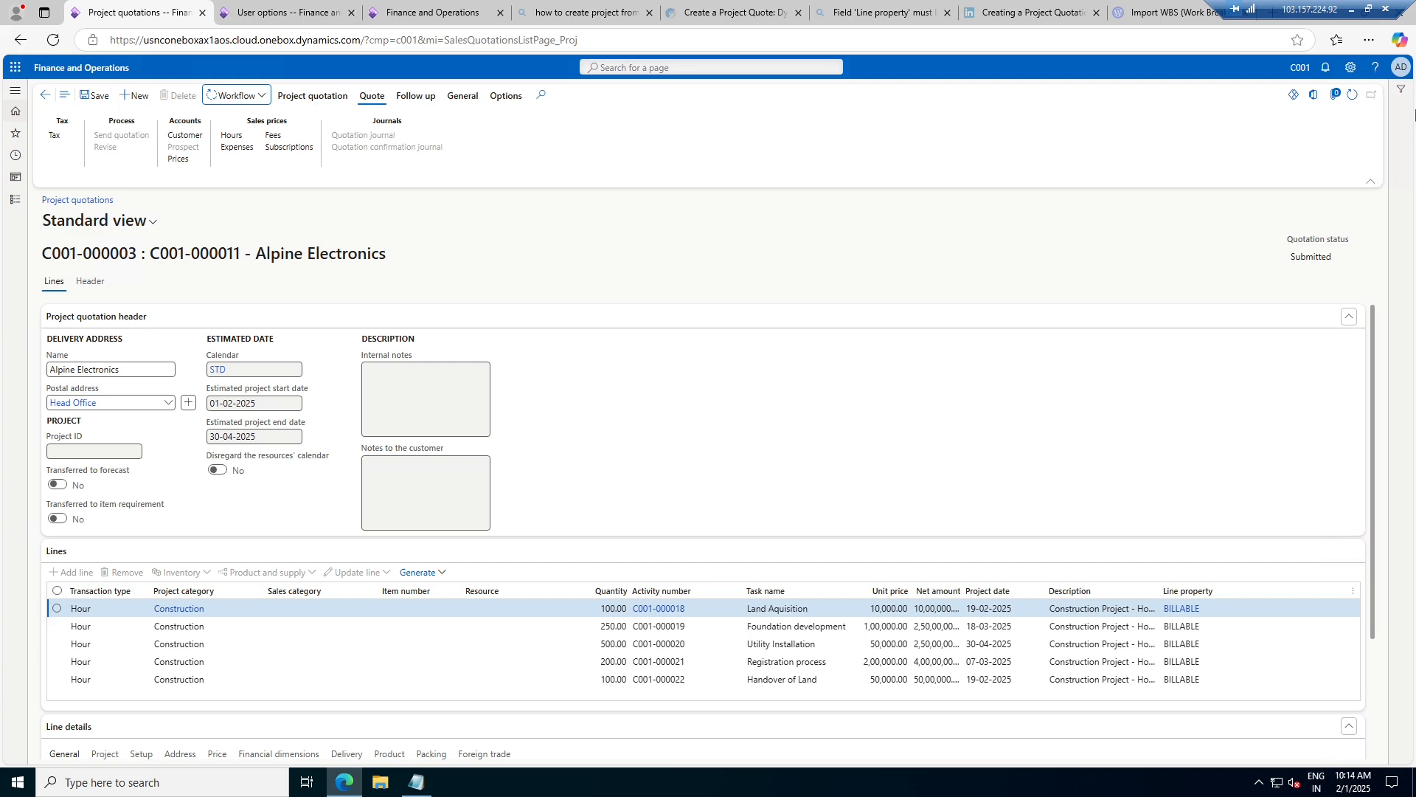
- Refresh the quotation to check its status and available quote actions, and dismiss the assigned work item notification
click(1353, 99)
click(321, 98)
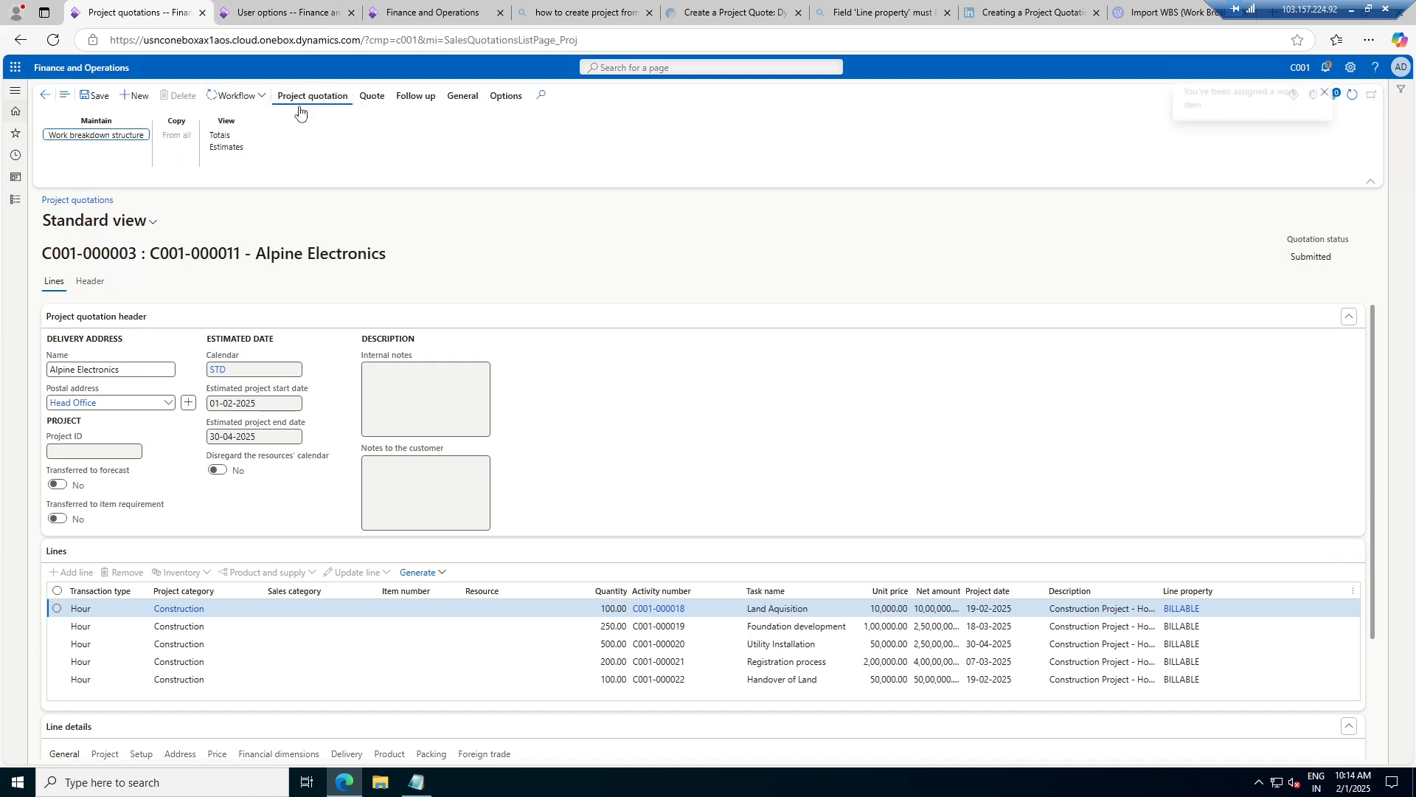
click(372, 99)
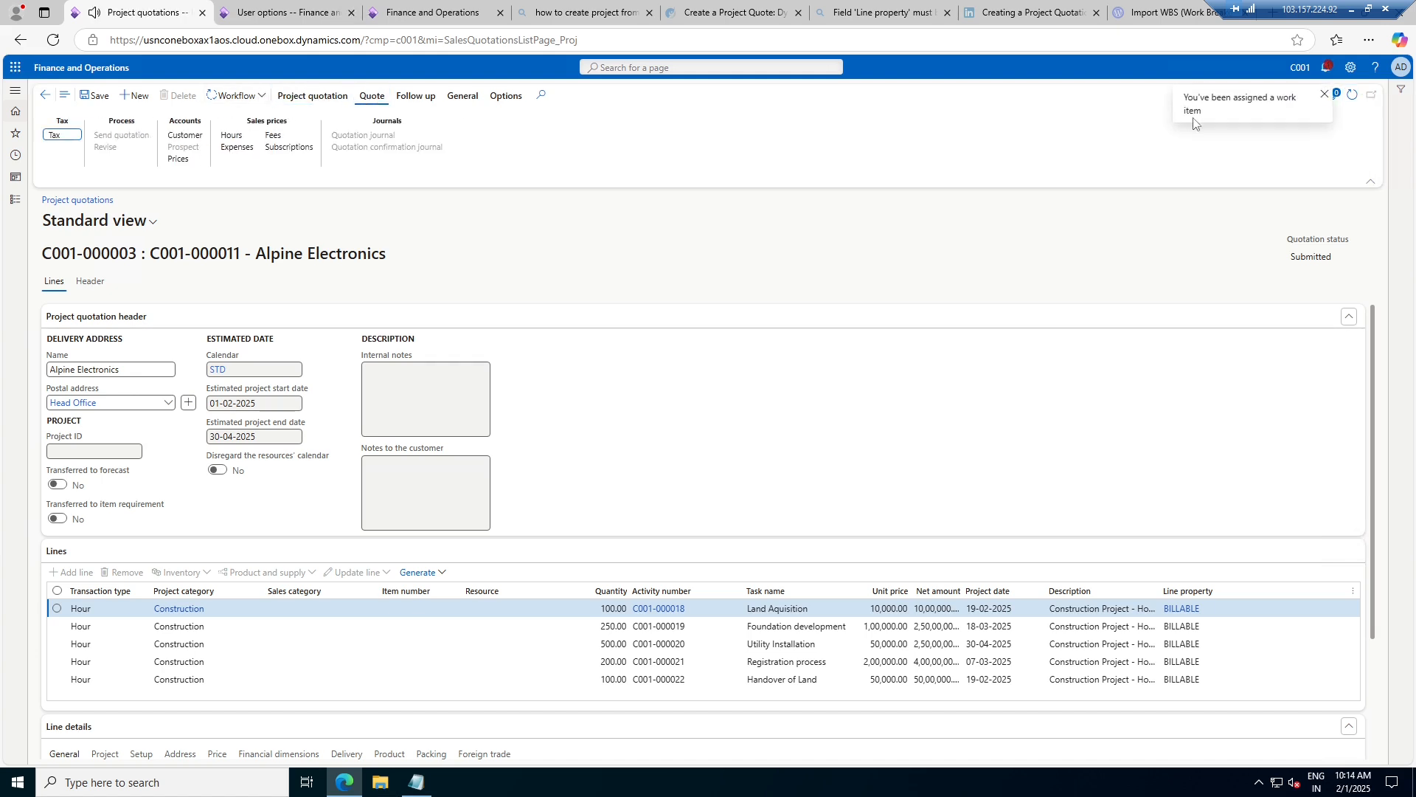
click(1326, 69)
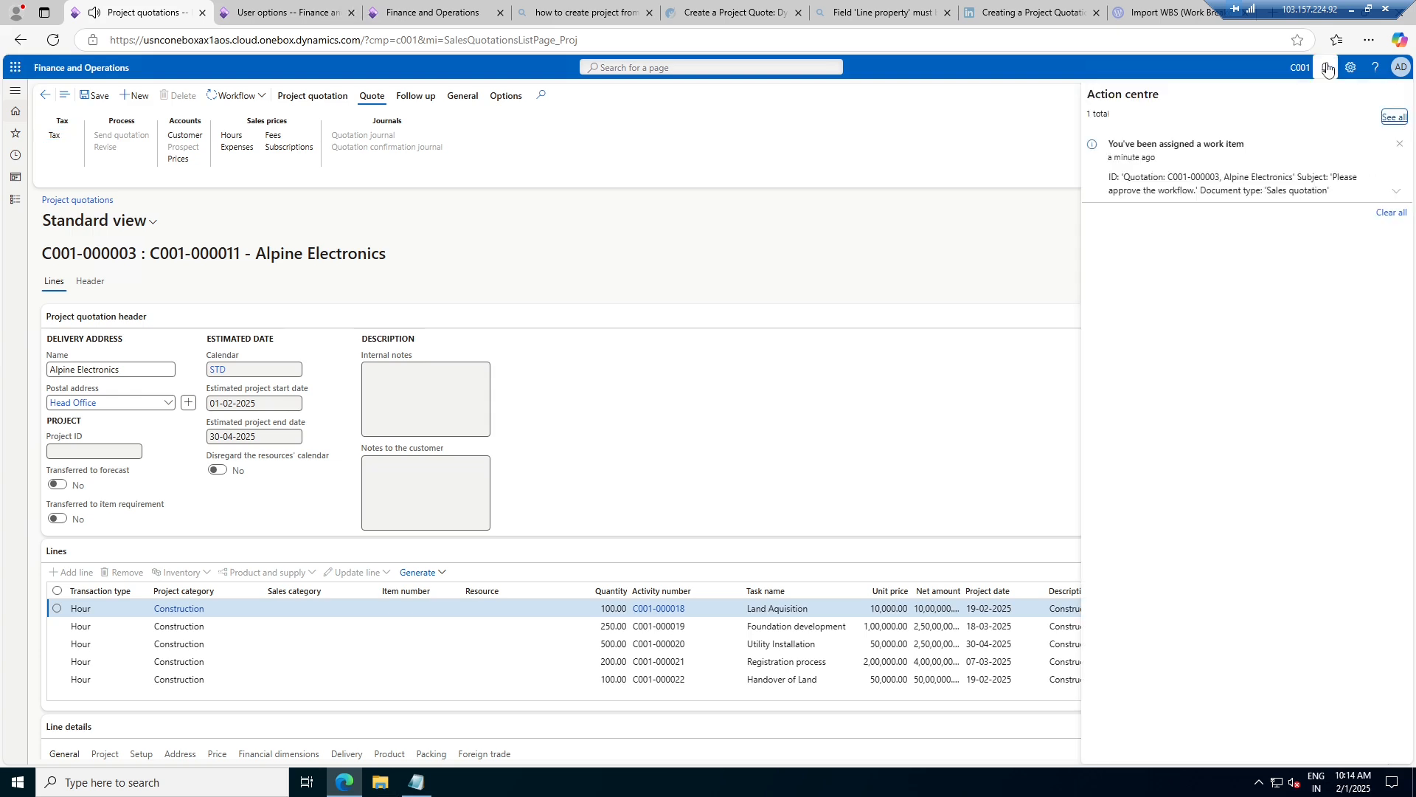
click(1399, 143)
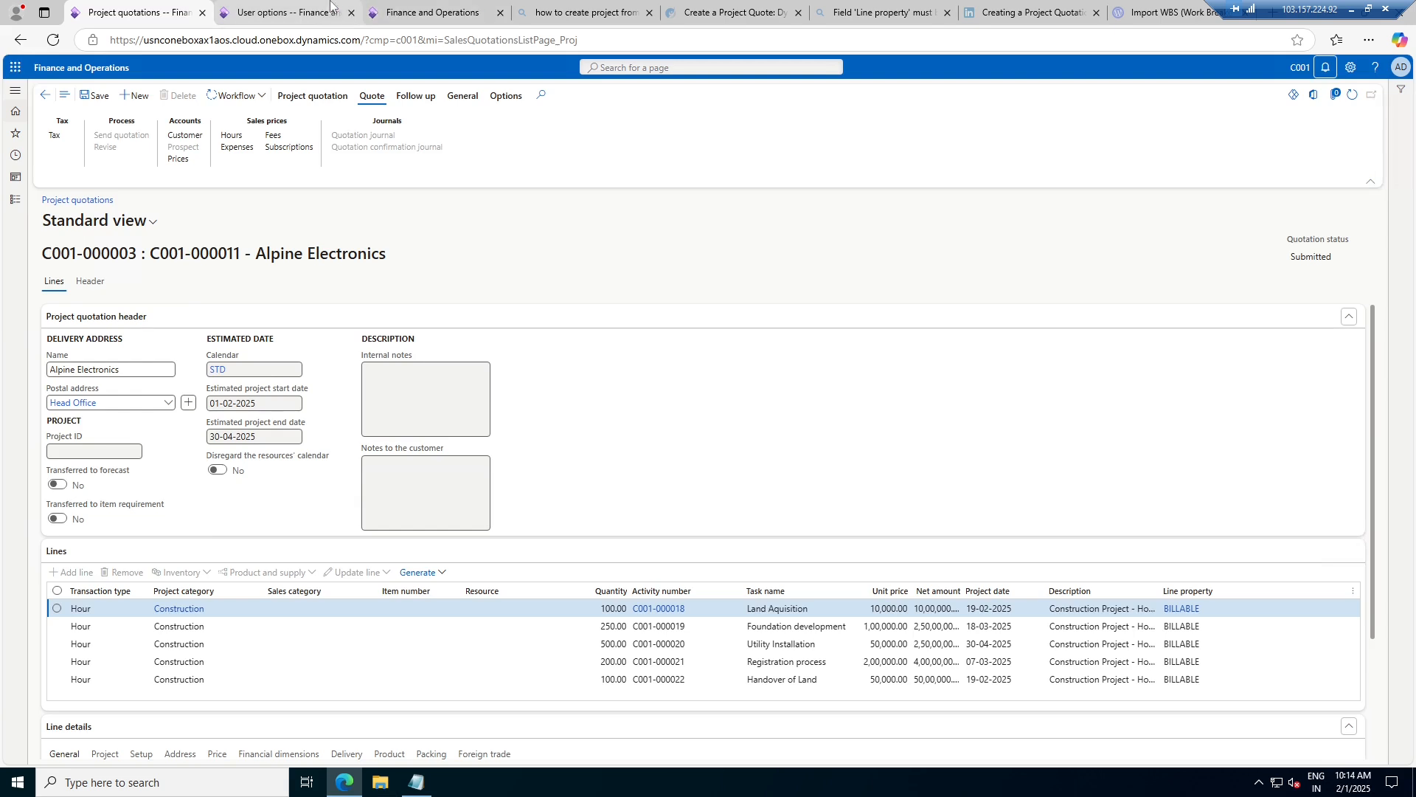
- Open the common work items assigned to me and refresh the list to look for the quotation's approval item
click(280, 13)
click(14, 199)
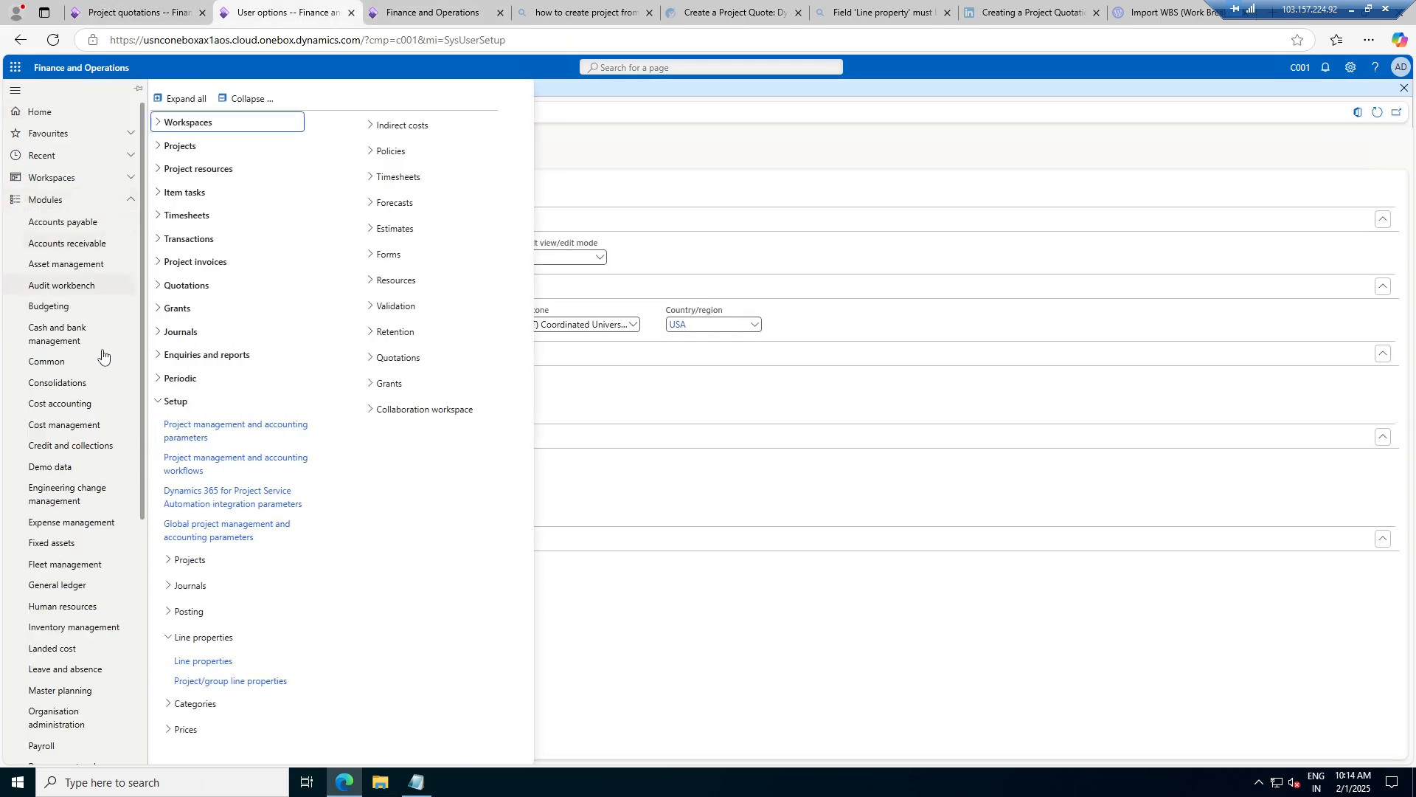
click(62, 362)
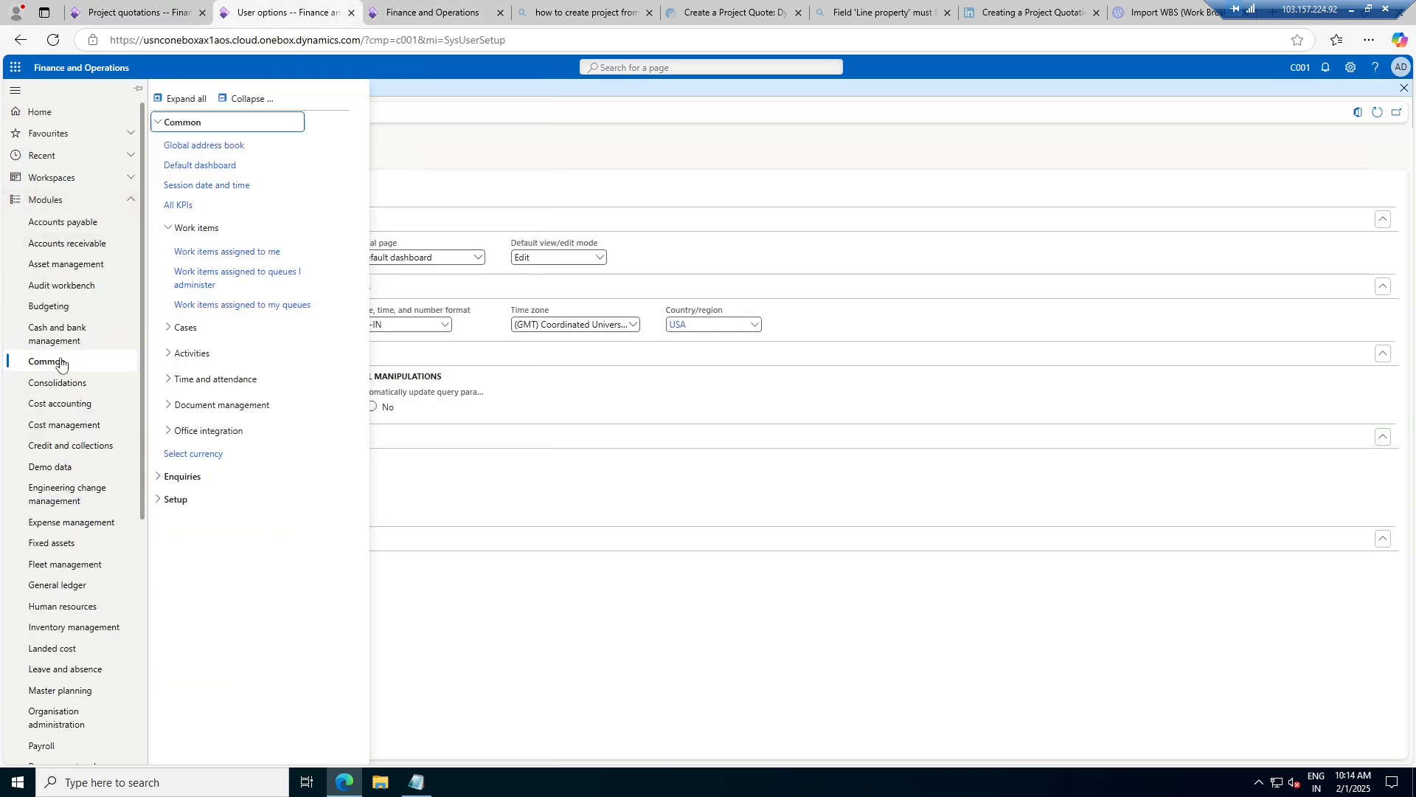
click(209, 252)
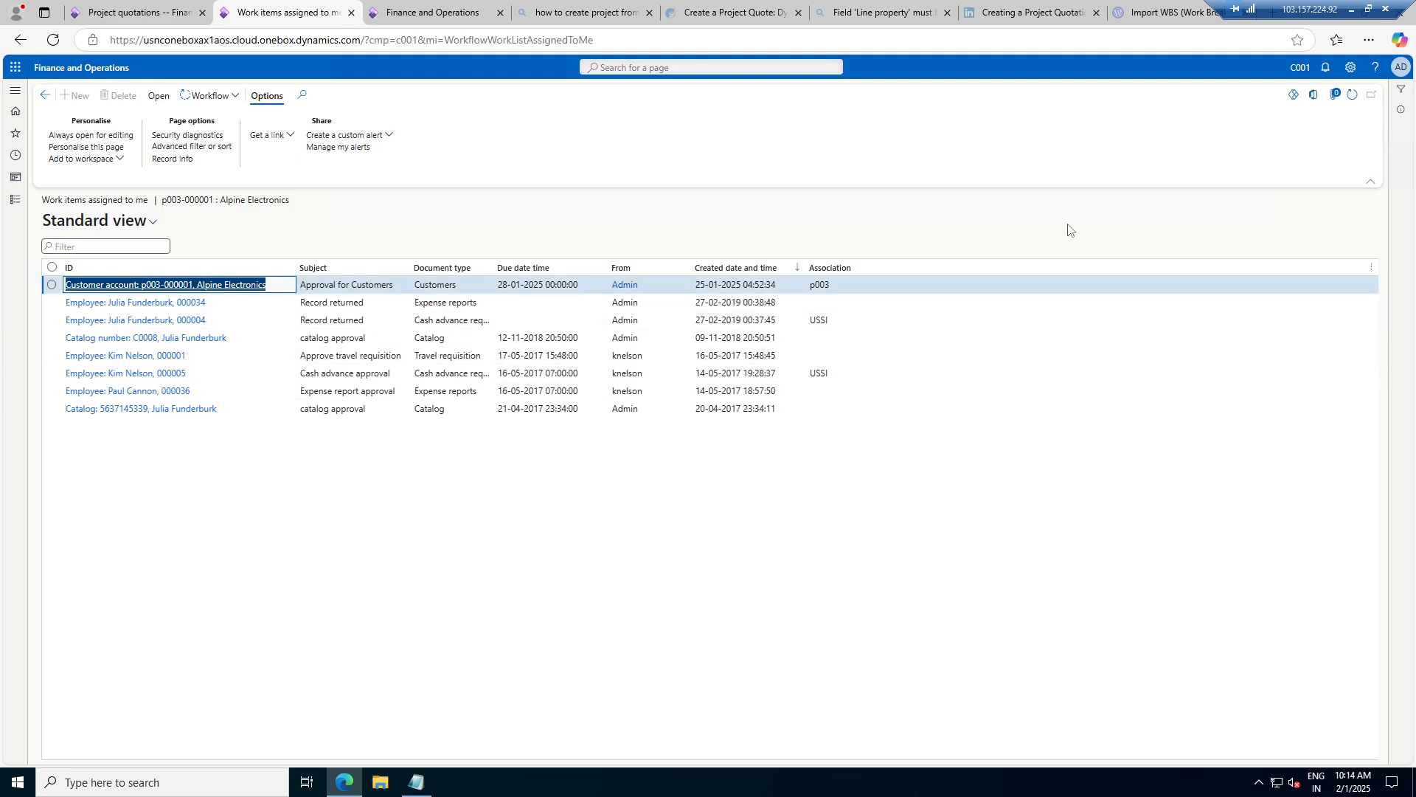
click(1353, 96)
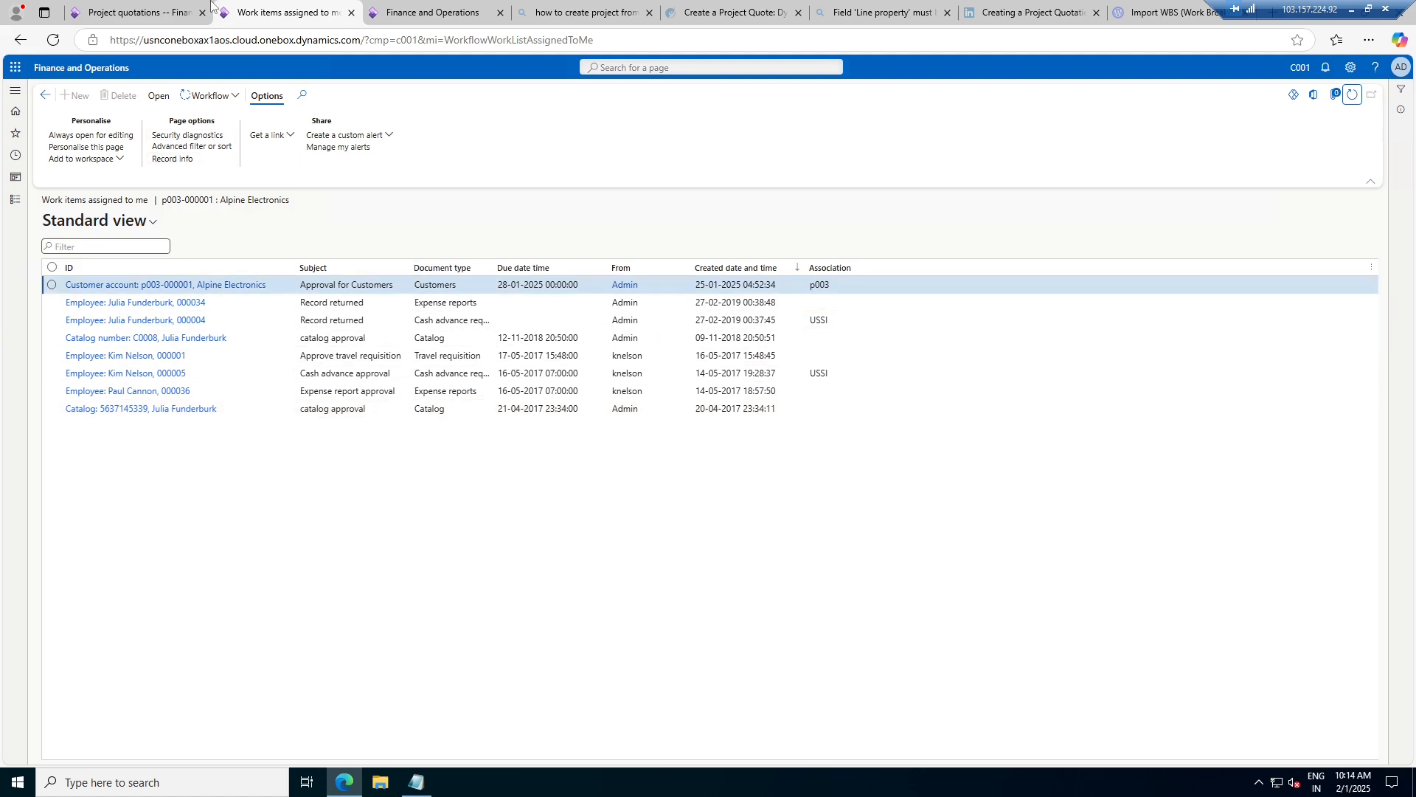
- Return to the Alpine Electronics quotation, refresh it and send the quotation with all its lines included
click(155, 10)
click(1352, 97)
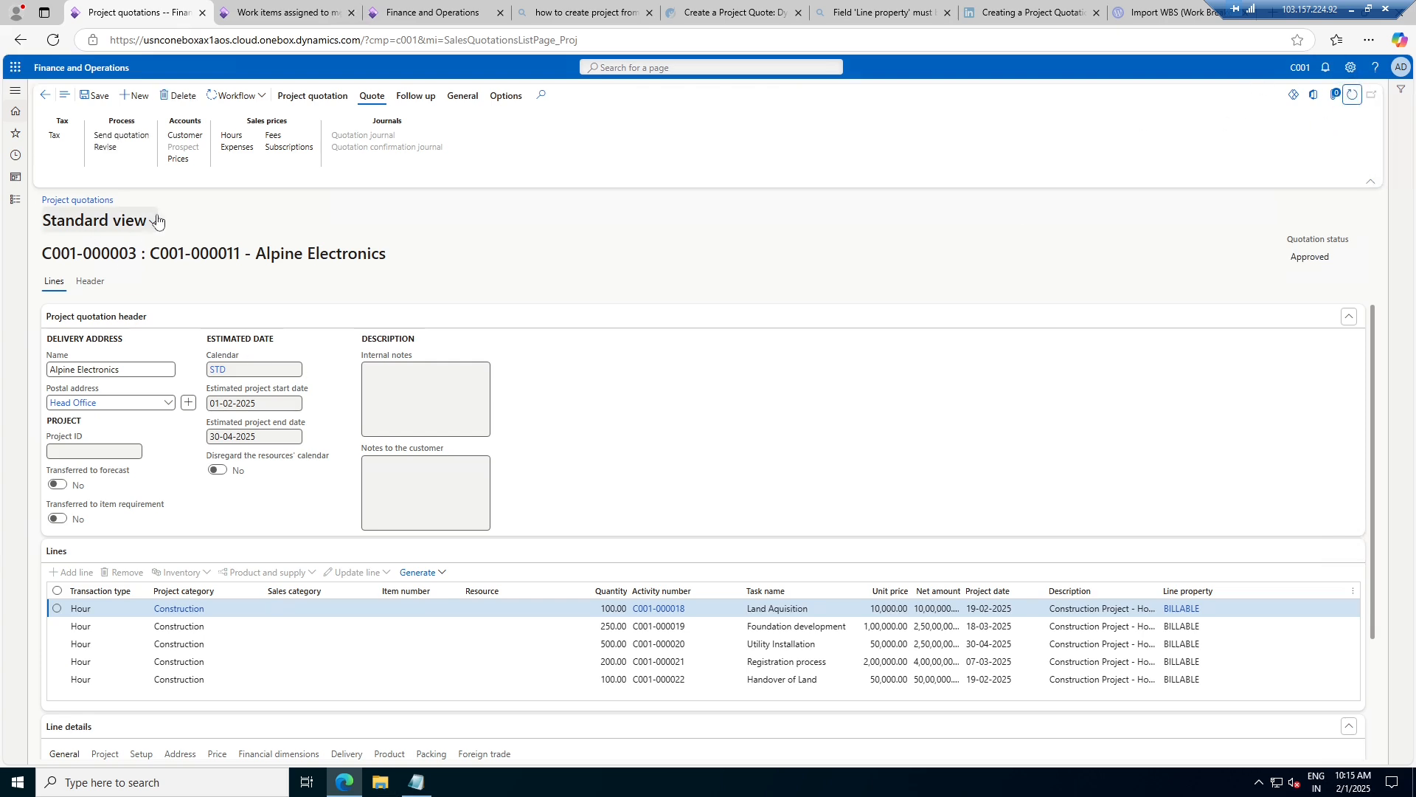
click(137, 143)
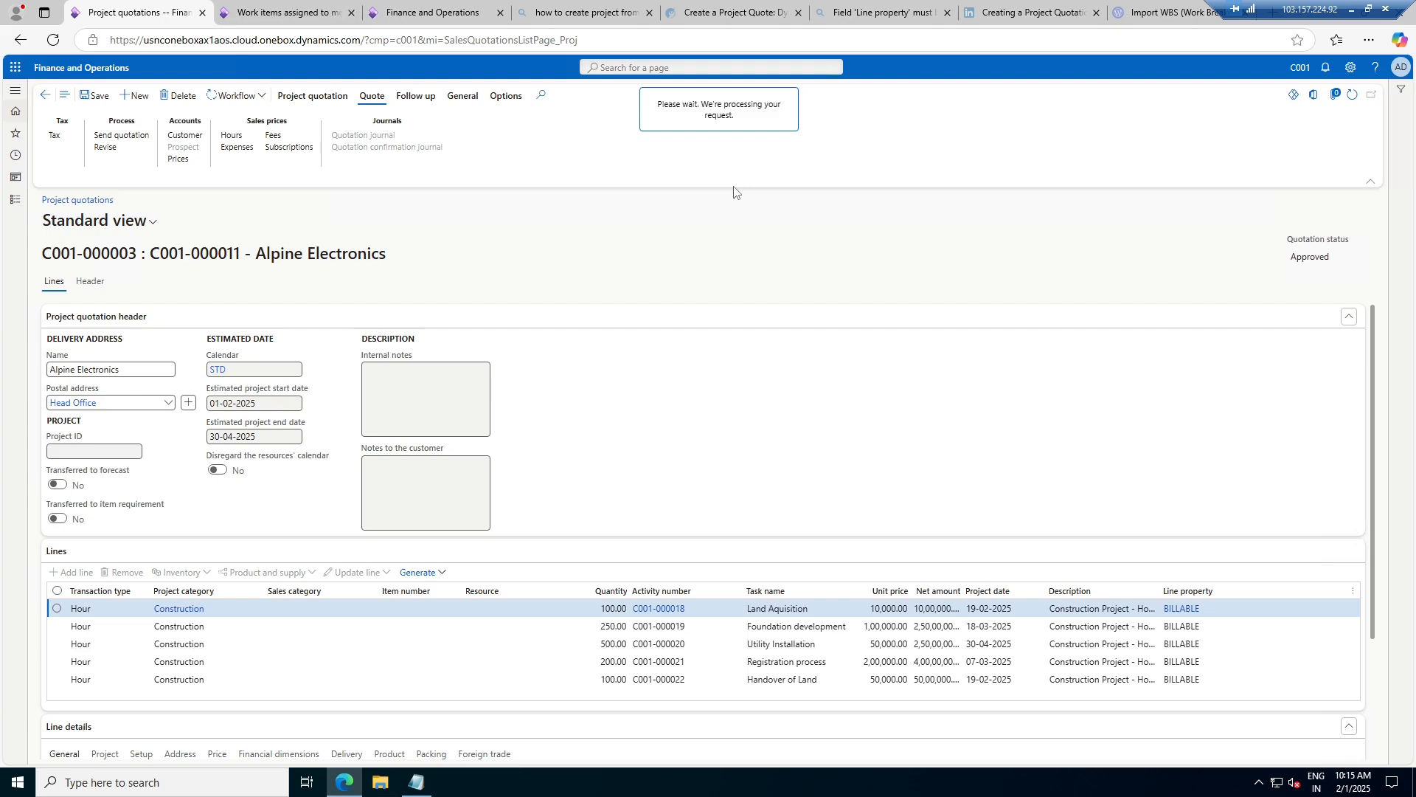
click(109, 315)
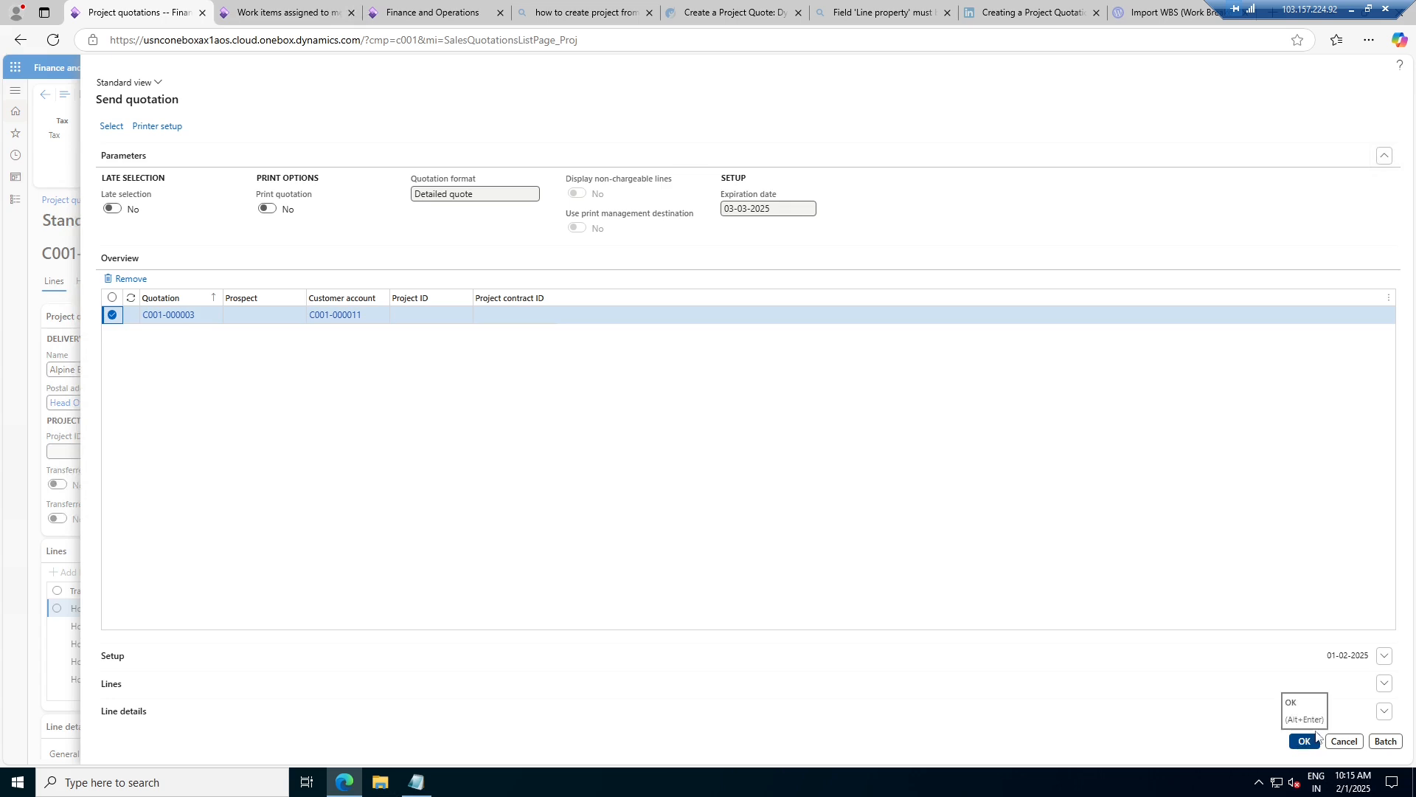
click(1384, 683)
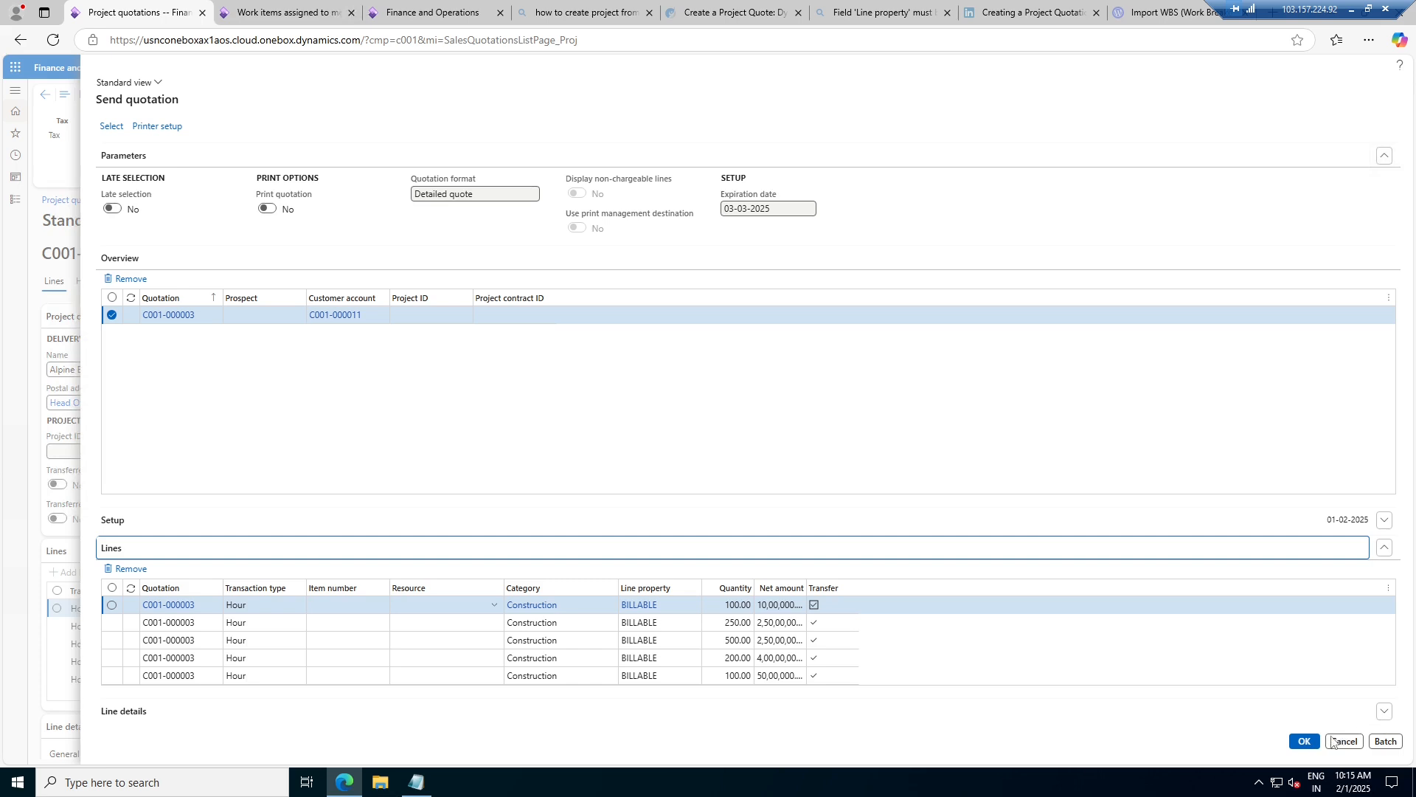
click(1302, 743)
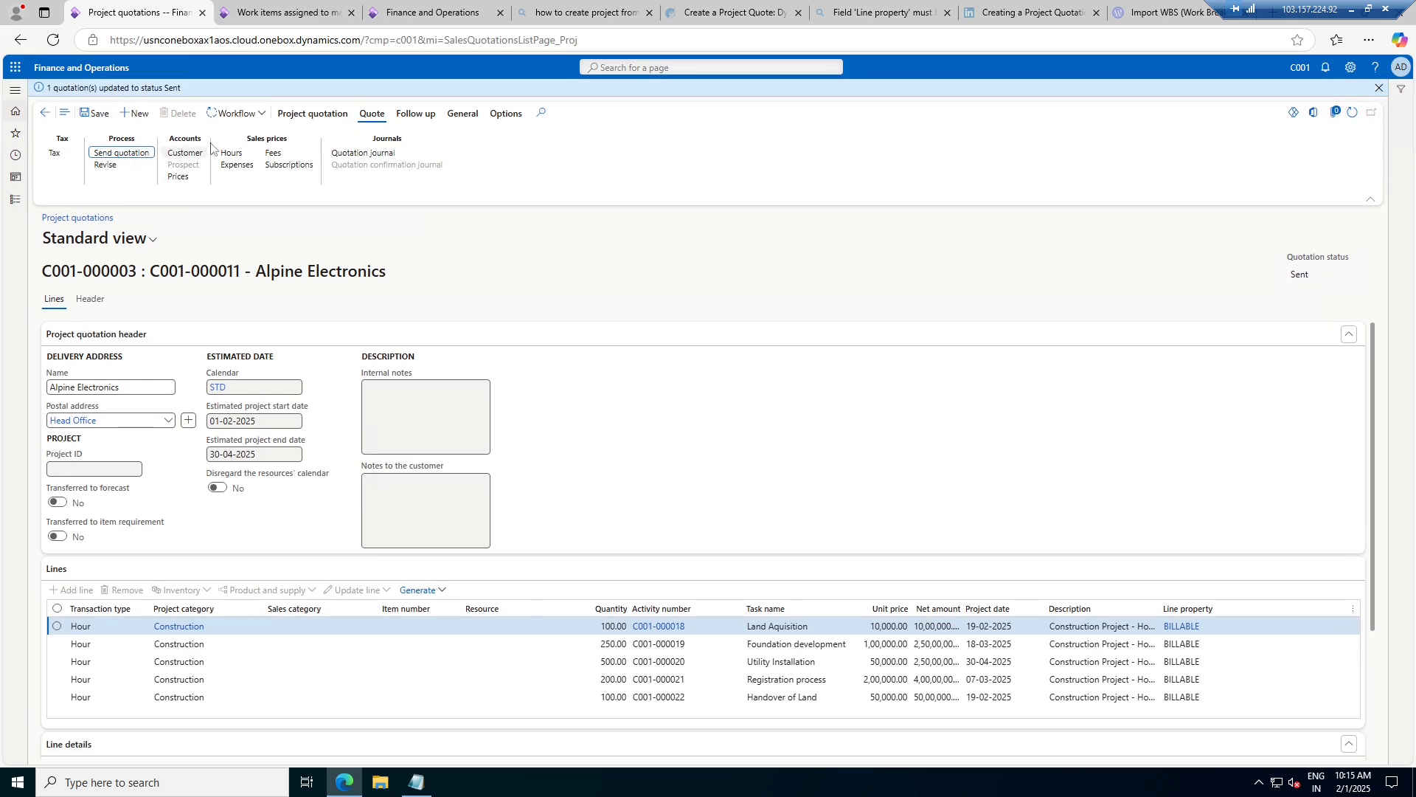
- Confirm the sent Alpine Electronics quotation through its follow-up actions
click(325, 116)
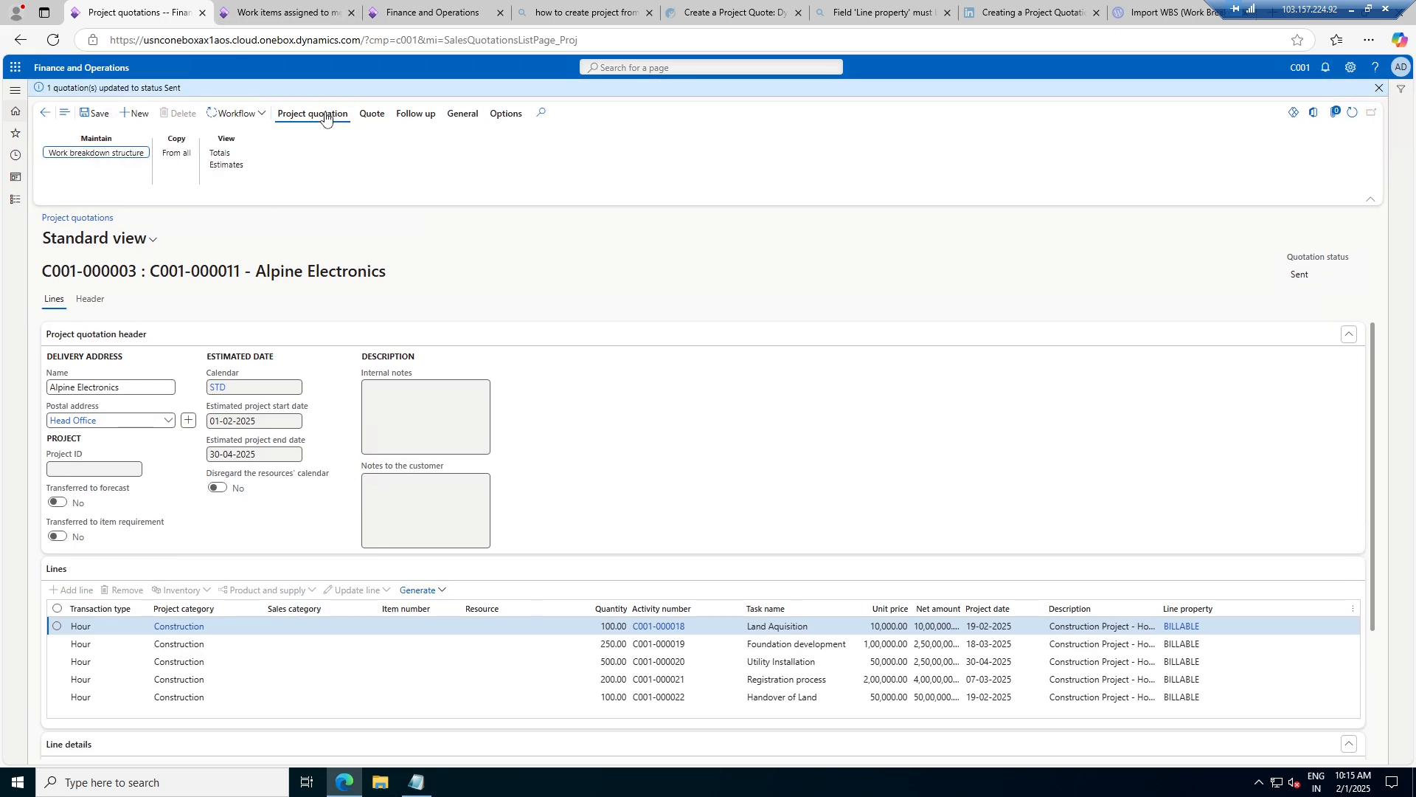
click(372, 116)
click(415, 115)
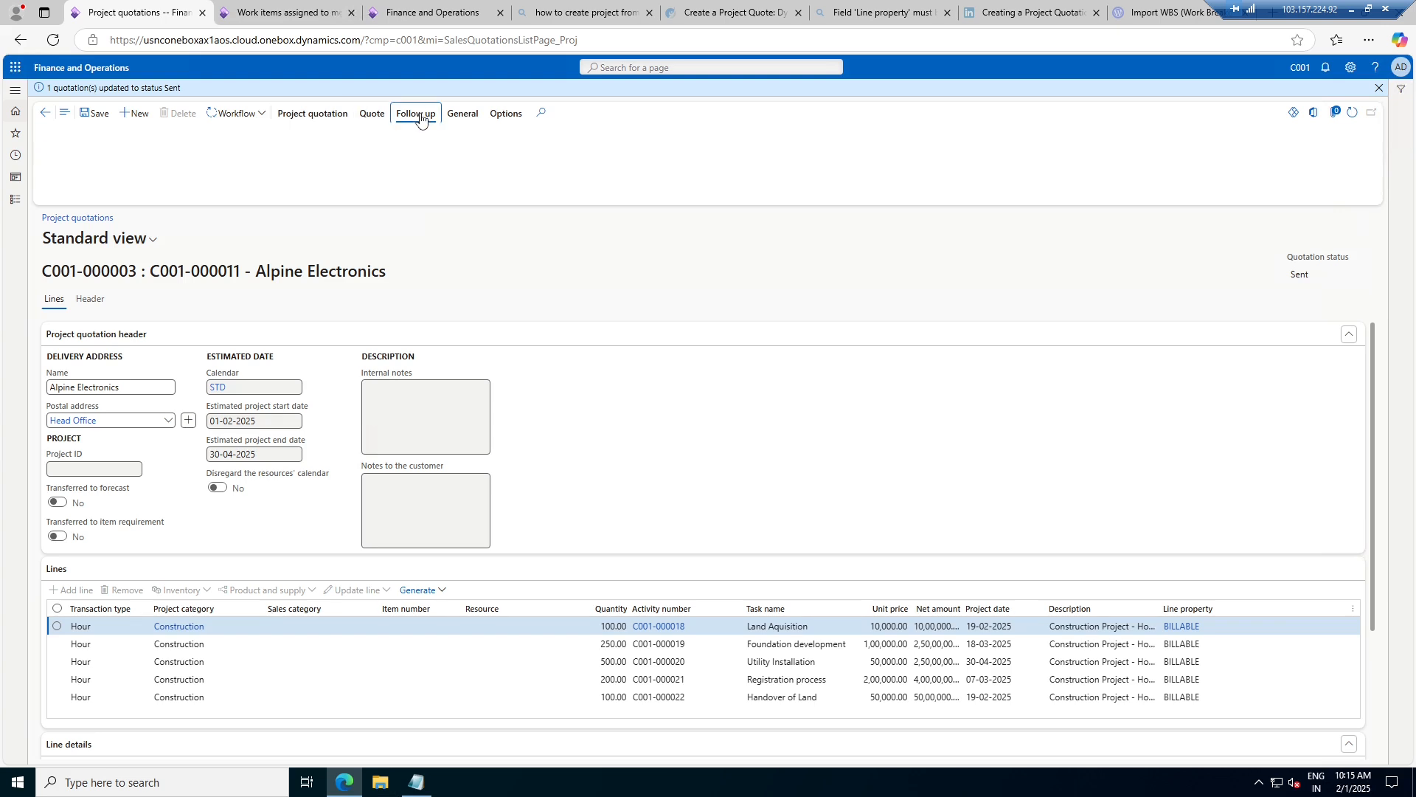
click(77, 153)
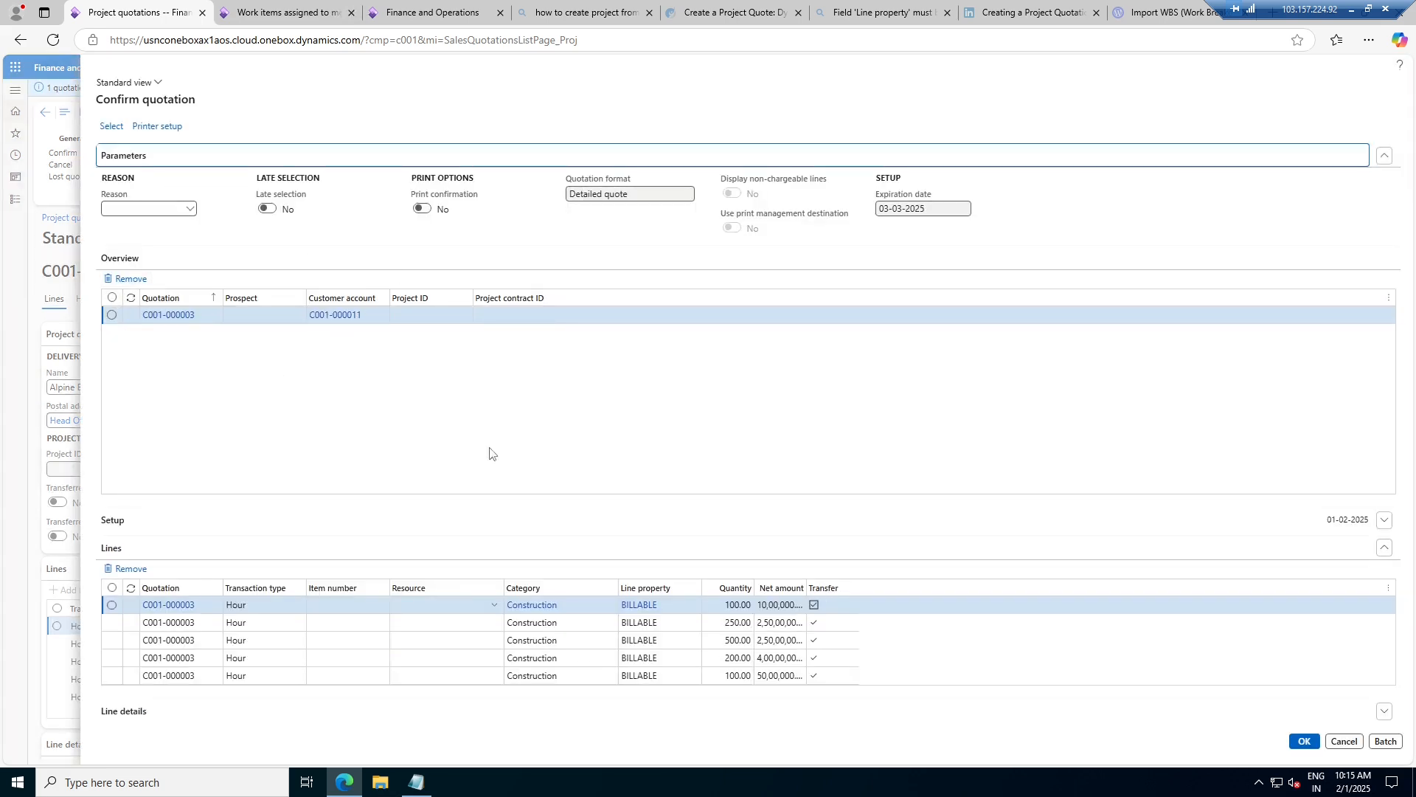
click(1312, 745)
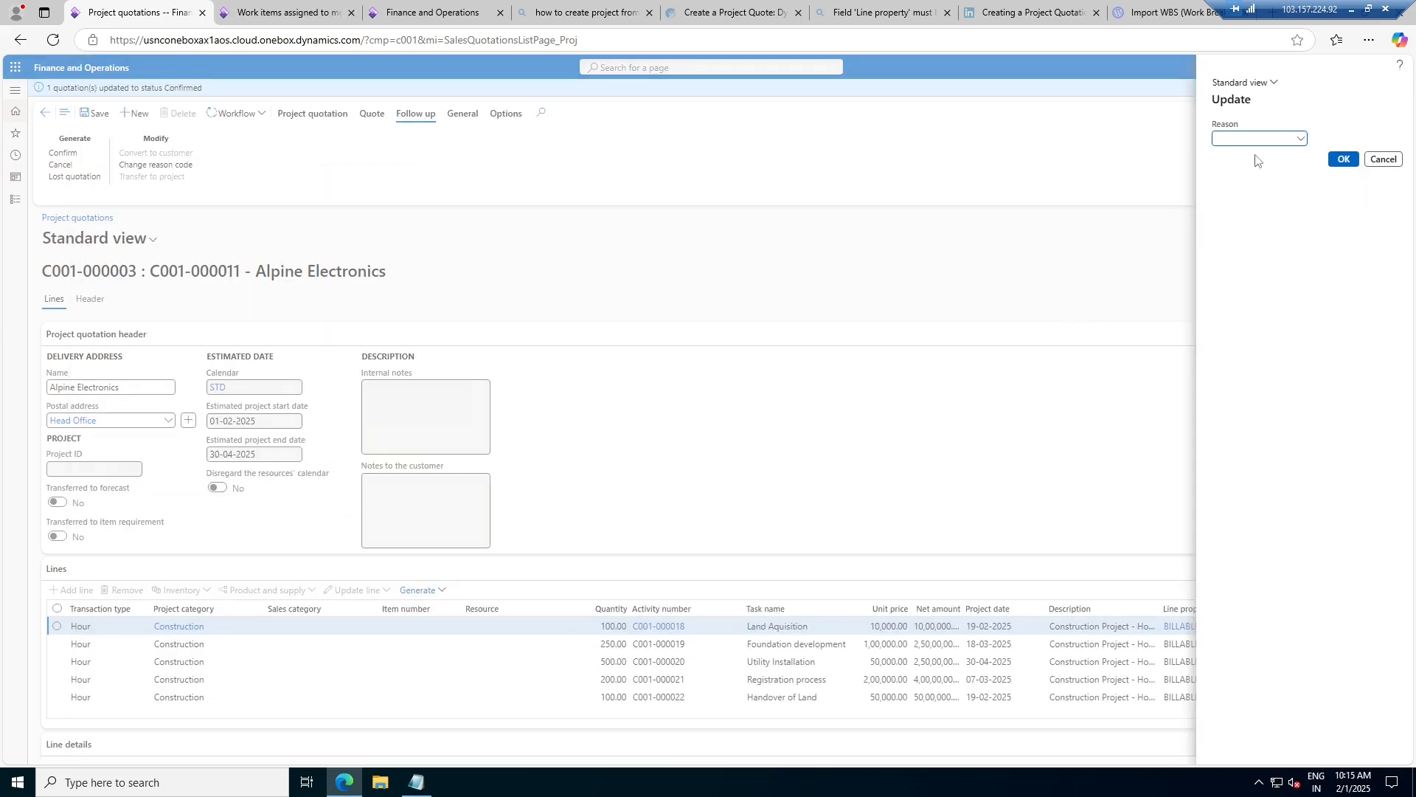
- Open the reason setup from the update dialog's reason field and add the reason WON with the description Won
click(1302, 140)
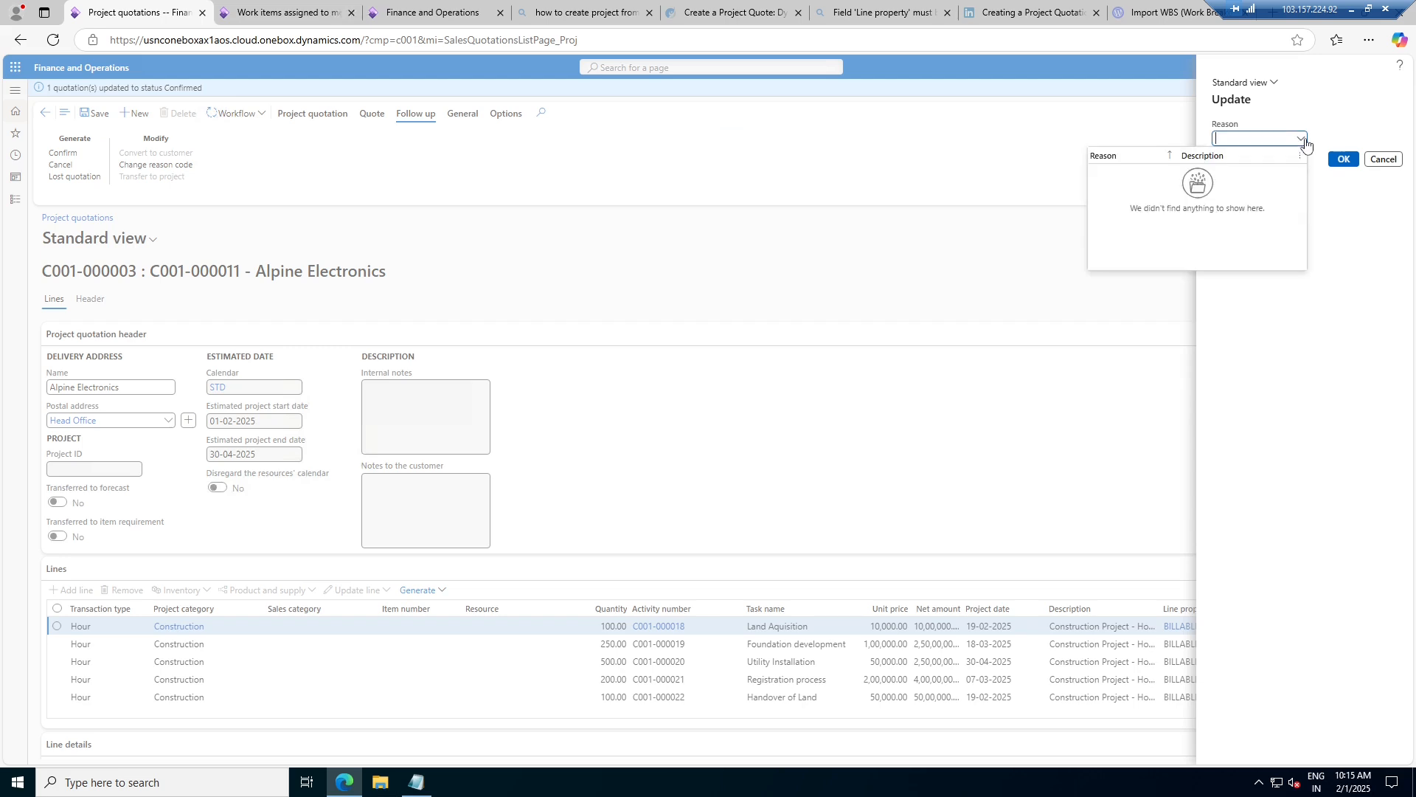
click(1344, 159)
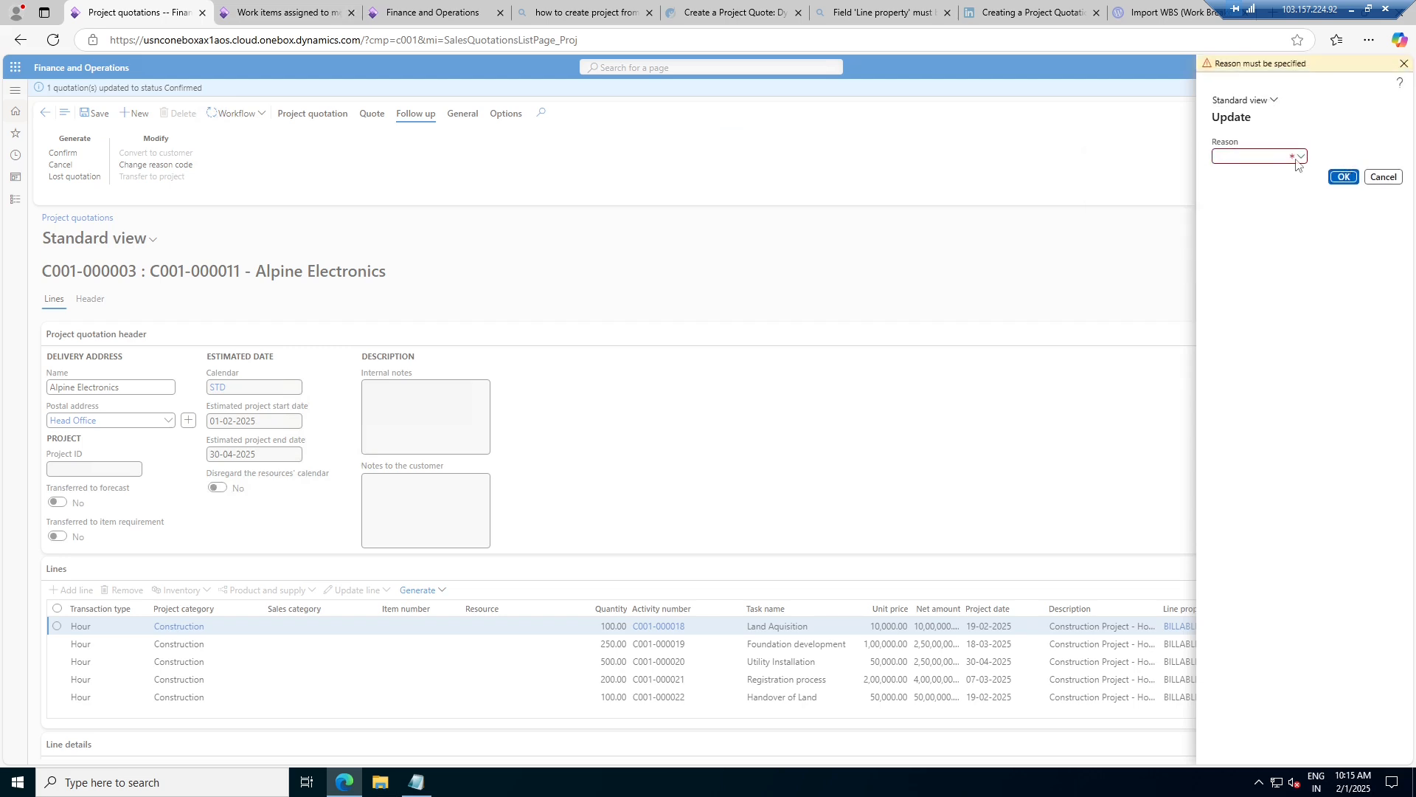
right_click(1301, 158)
click(1326, 219)
click(118, 96)
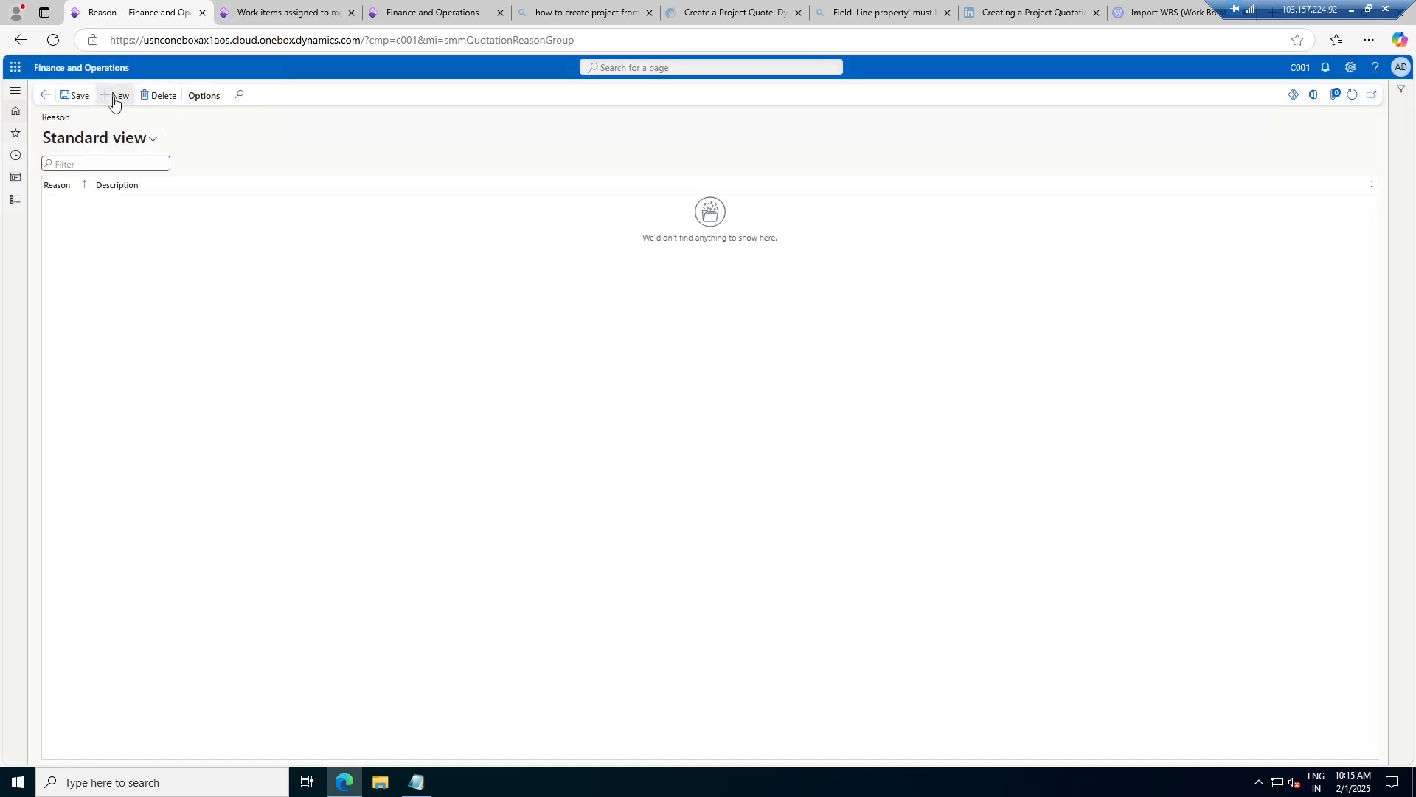
text(WON)
key(Tab)
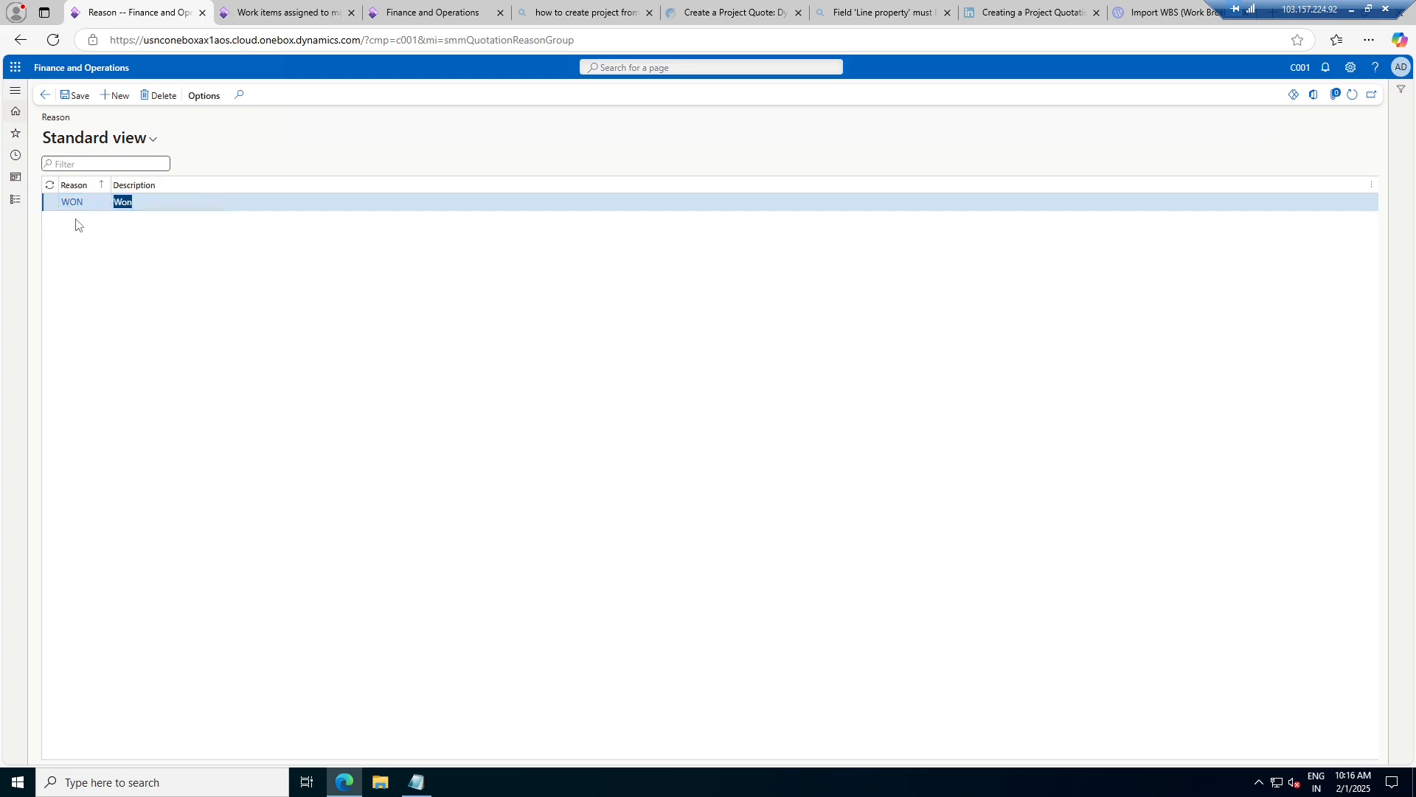
- Add a second reason LOST with the description Lost, save the reasons and return to the quotation update
click(116, 95)
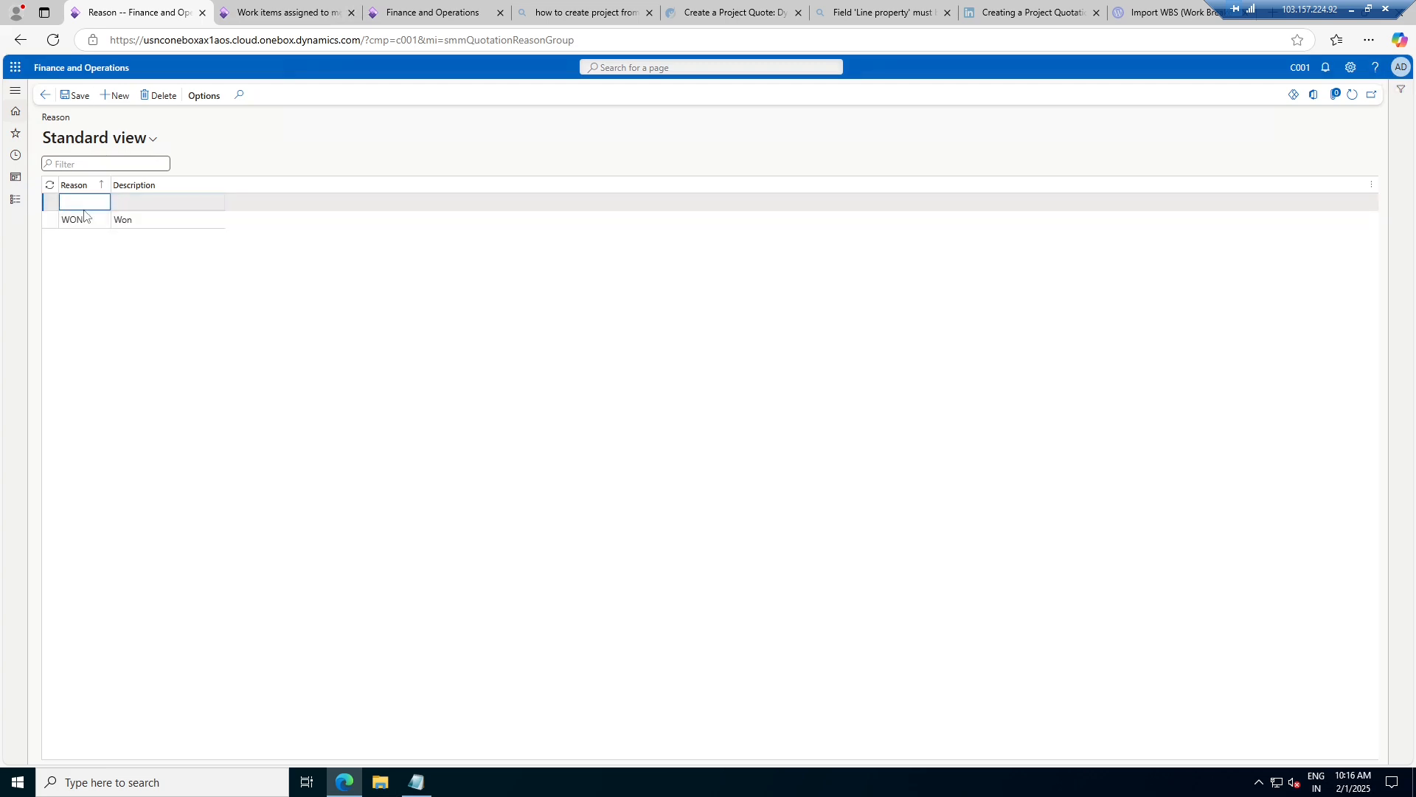
text(LOST)
key(Tab)
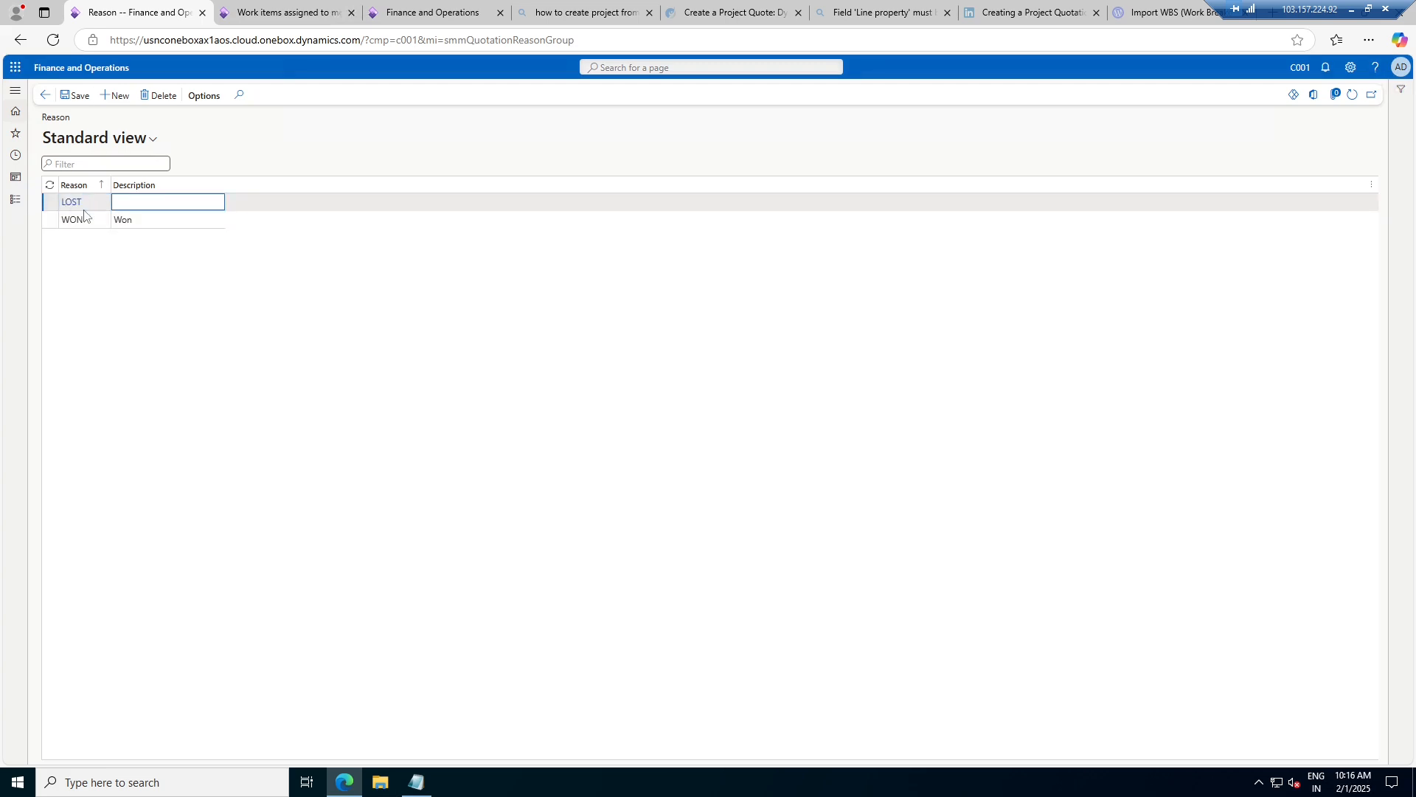
key(ctrl+s)
click(79, 96)
click(45, 96)
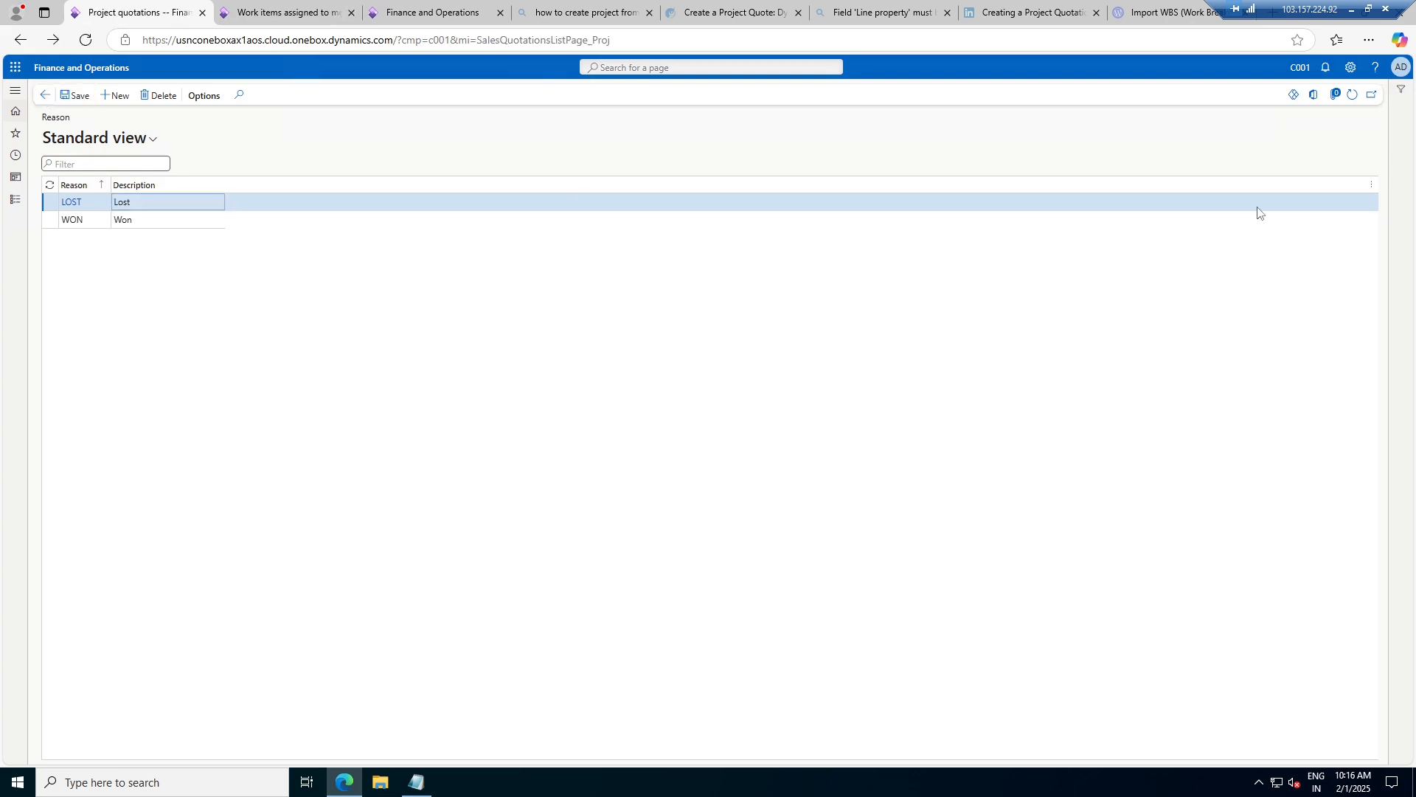
- Set the confirmation reason to WON, accept the update and dismiss the messages
click(1298, 158)
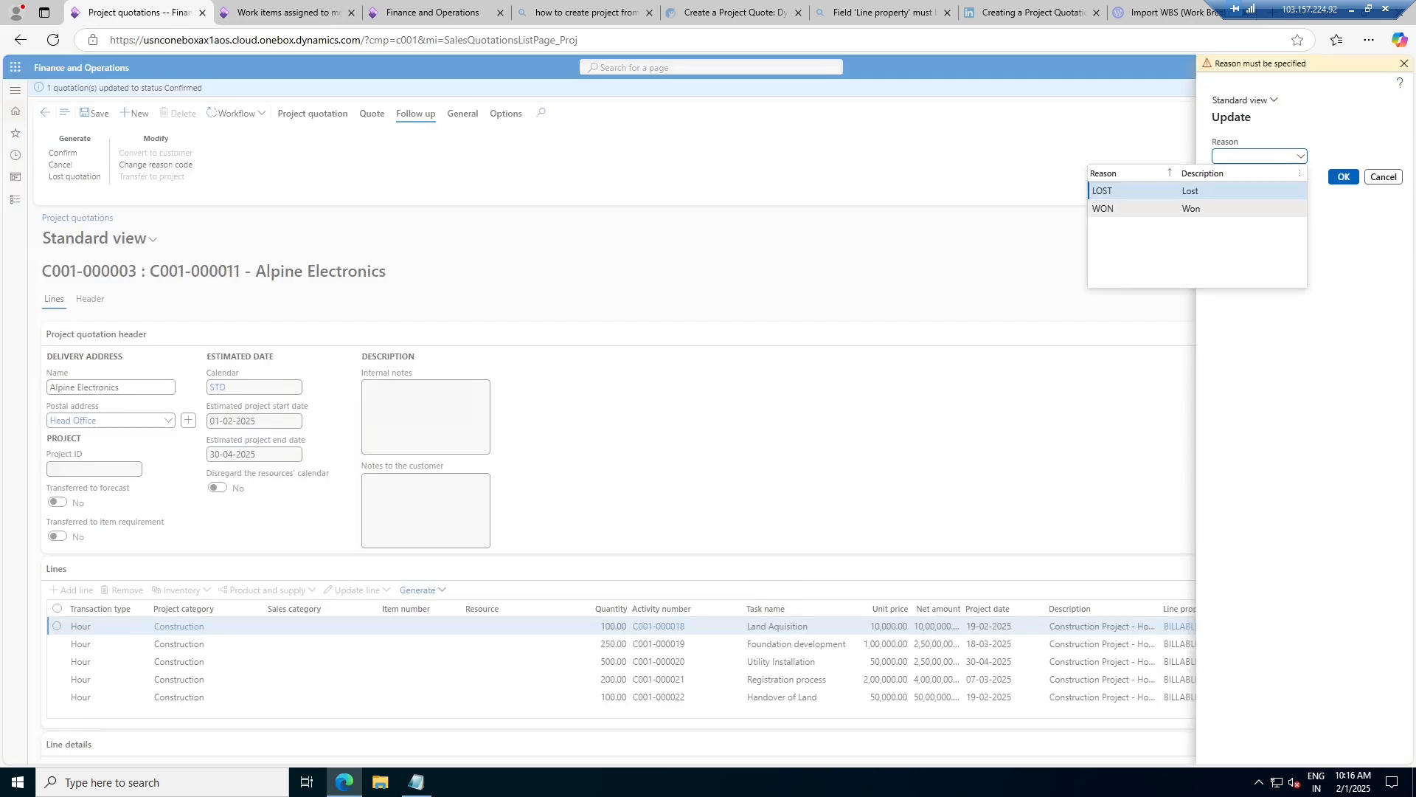
click(1133, 210)
click(1344, 179)
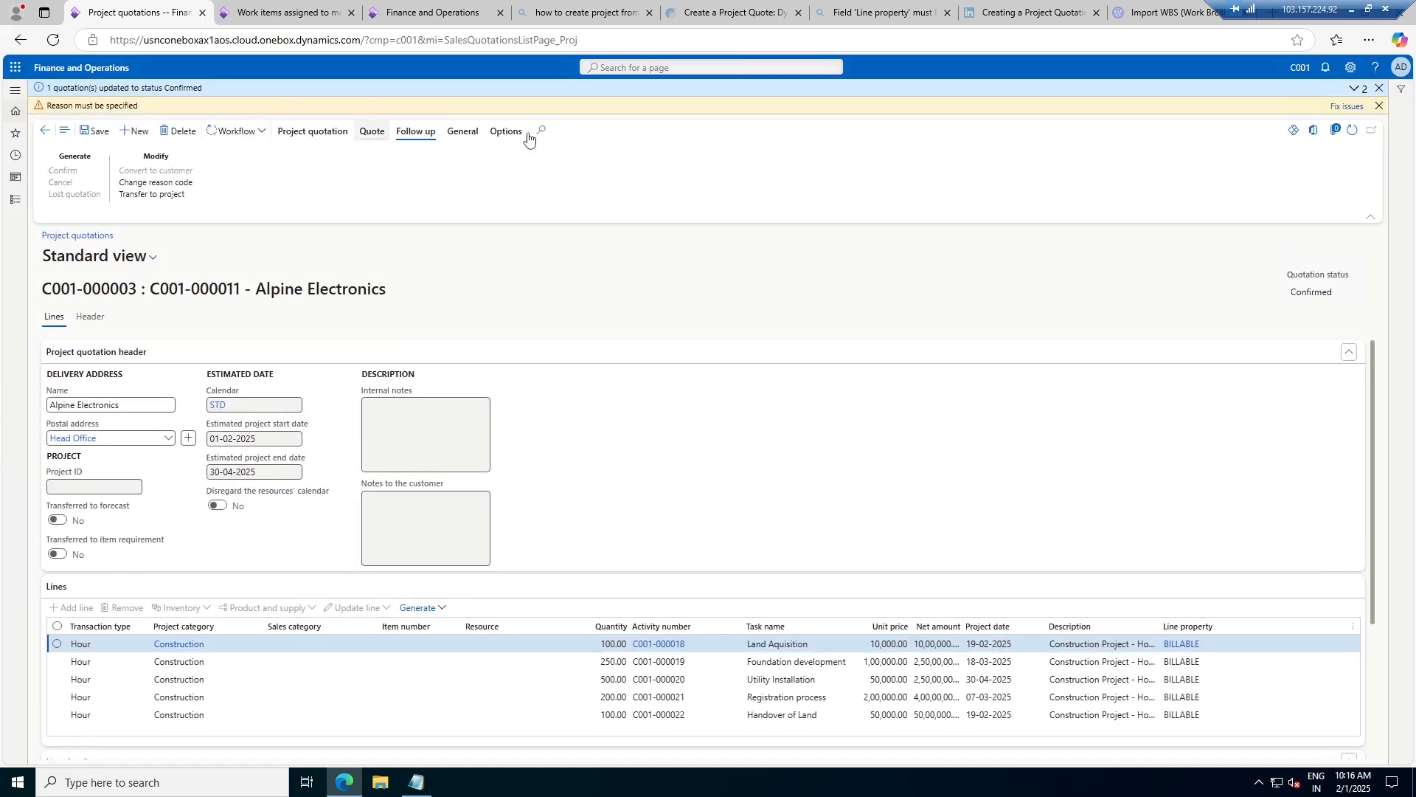
click(1379, 106)
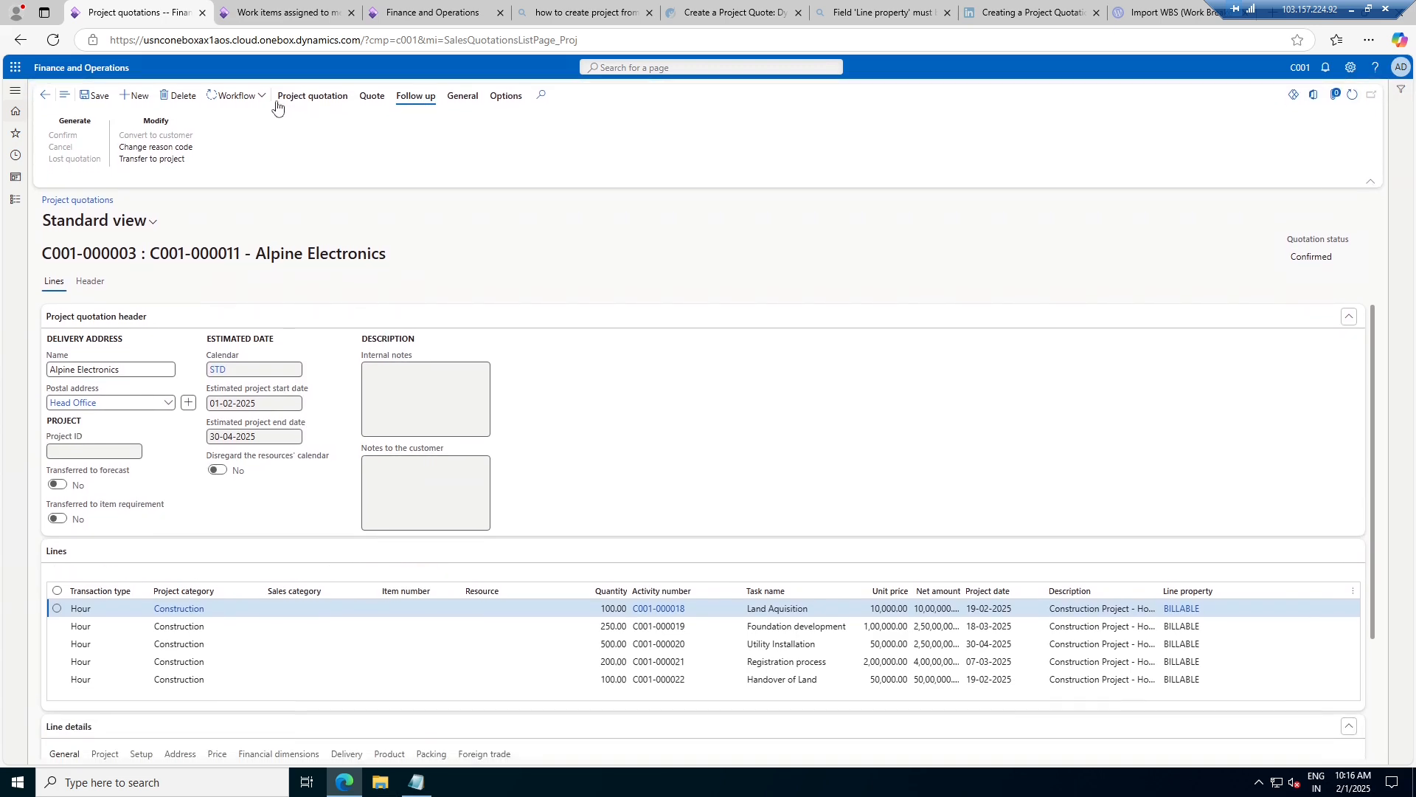
- Start transferring the quotation to a new project, including its work breakdown structure
click(163, 160)
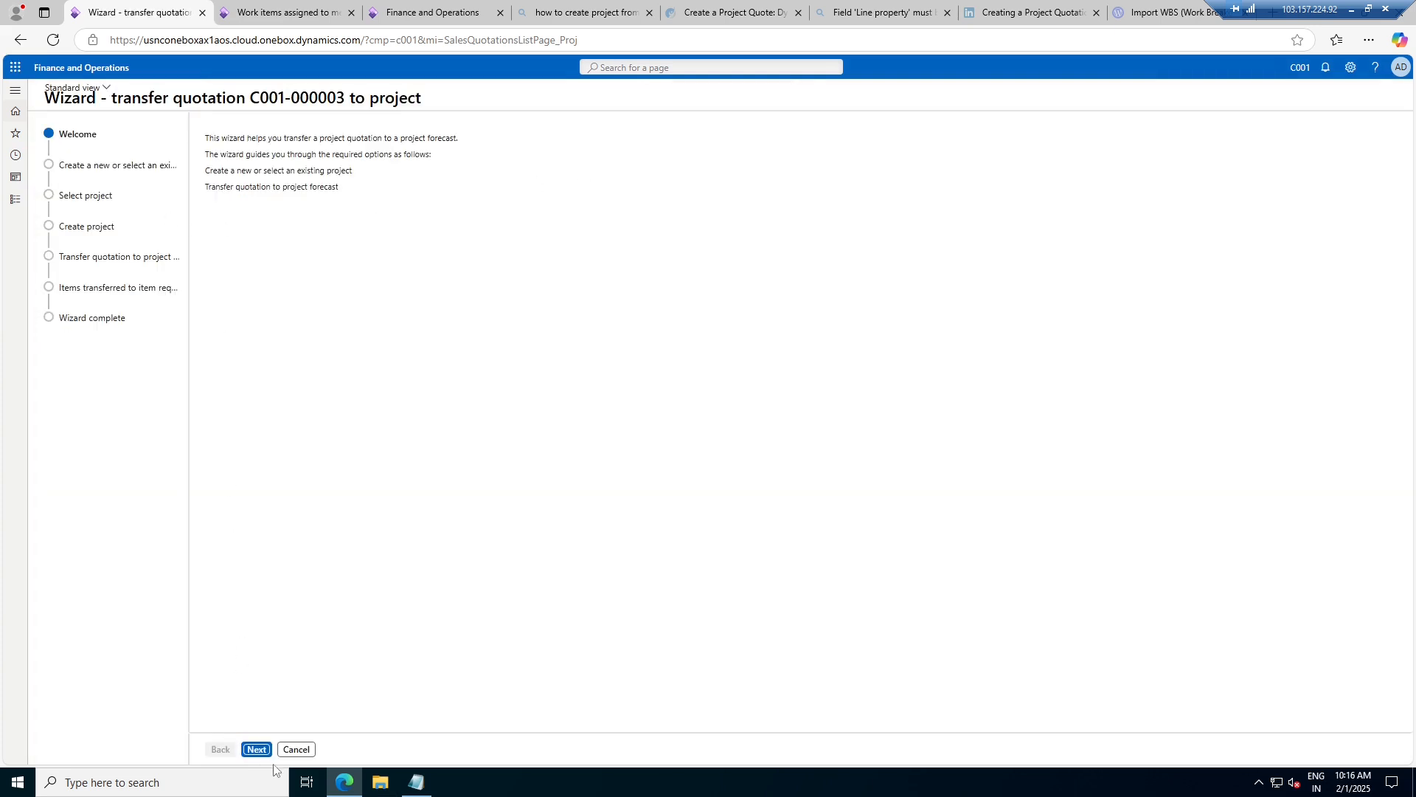
click(264, 751)
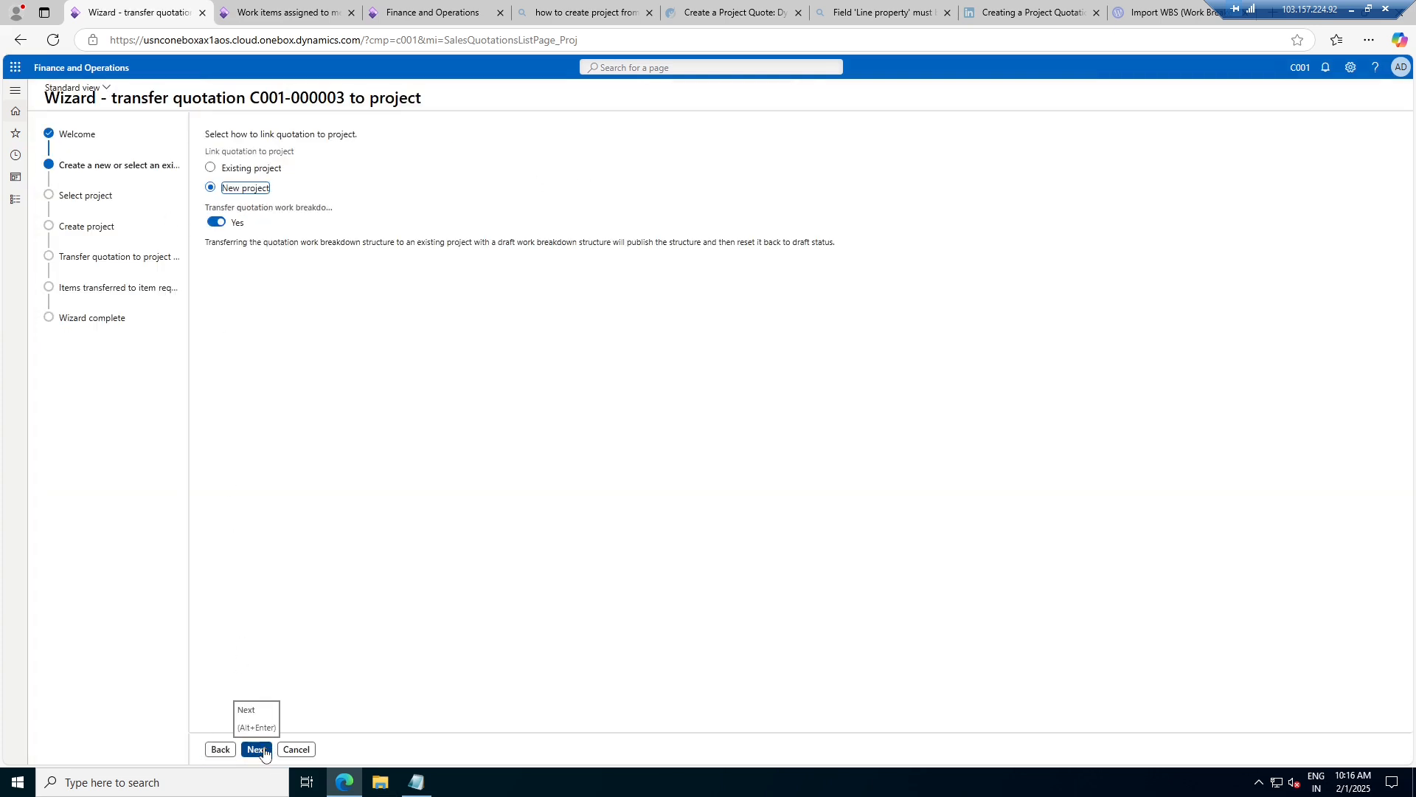
click(264, 751)
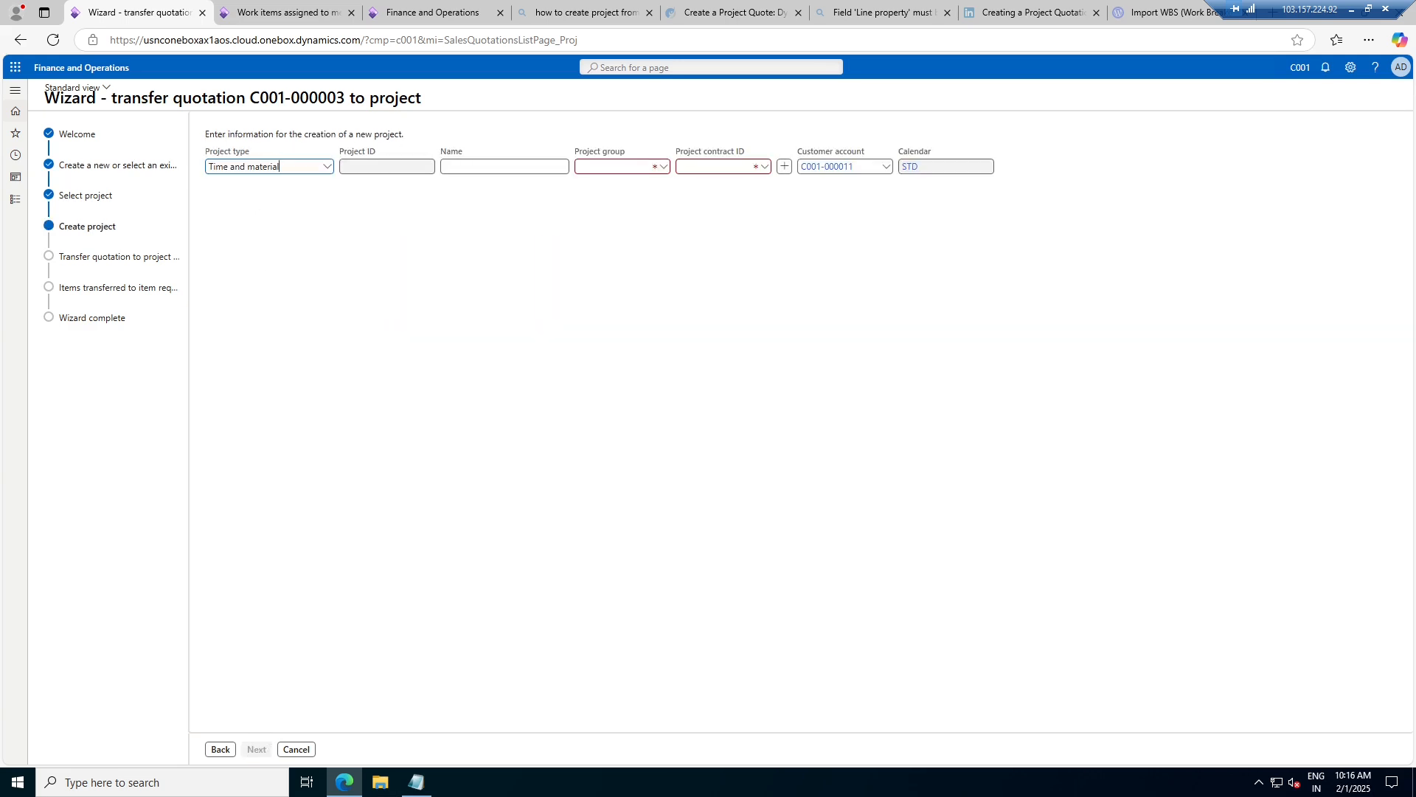
- Set the new project's type to Fixed-price and its project group to FP
click(327, 168)
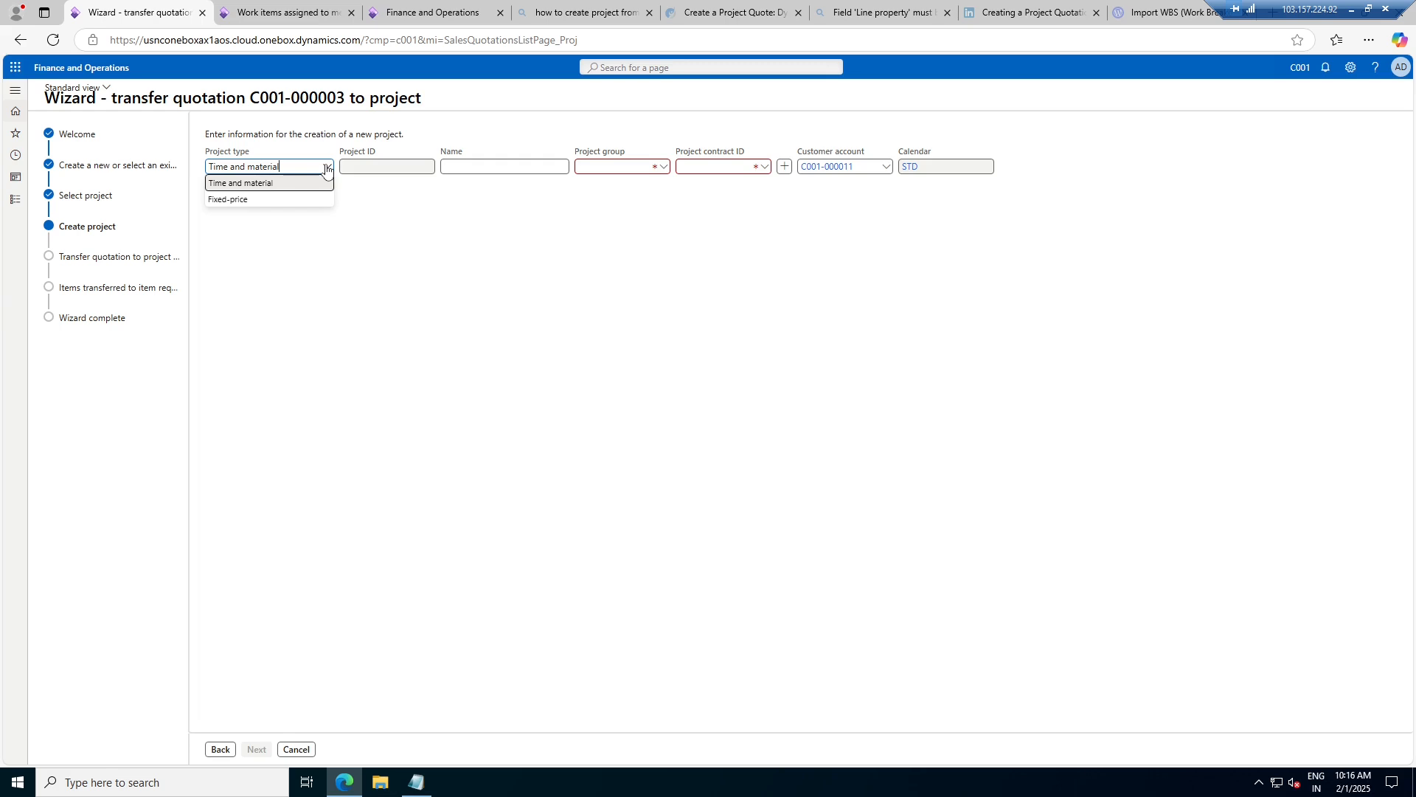
click(266, 201)
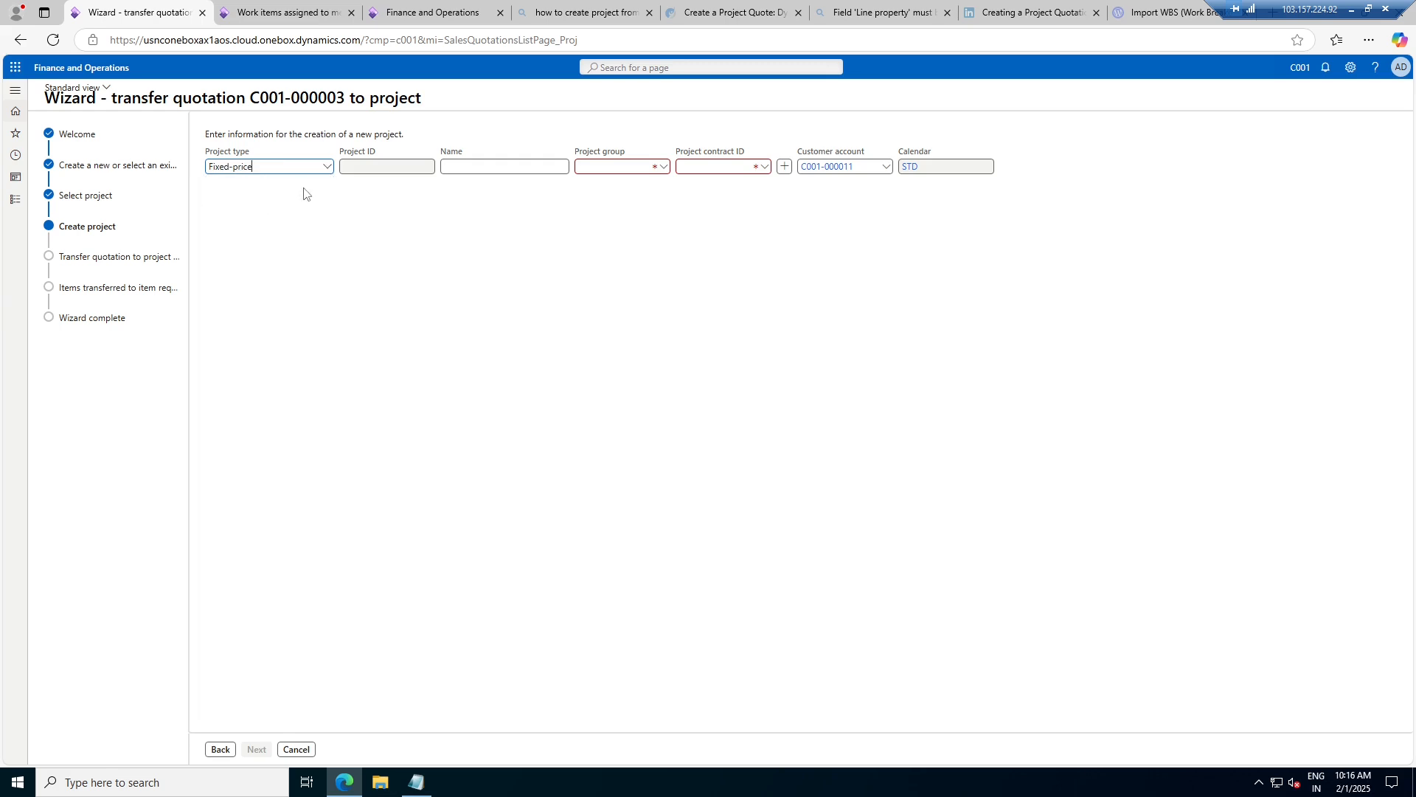
click(662, 166)
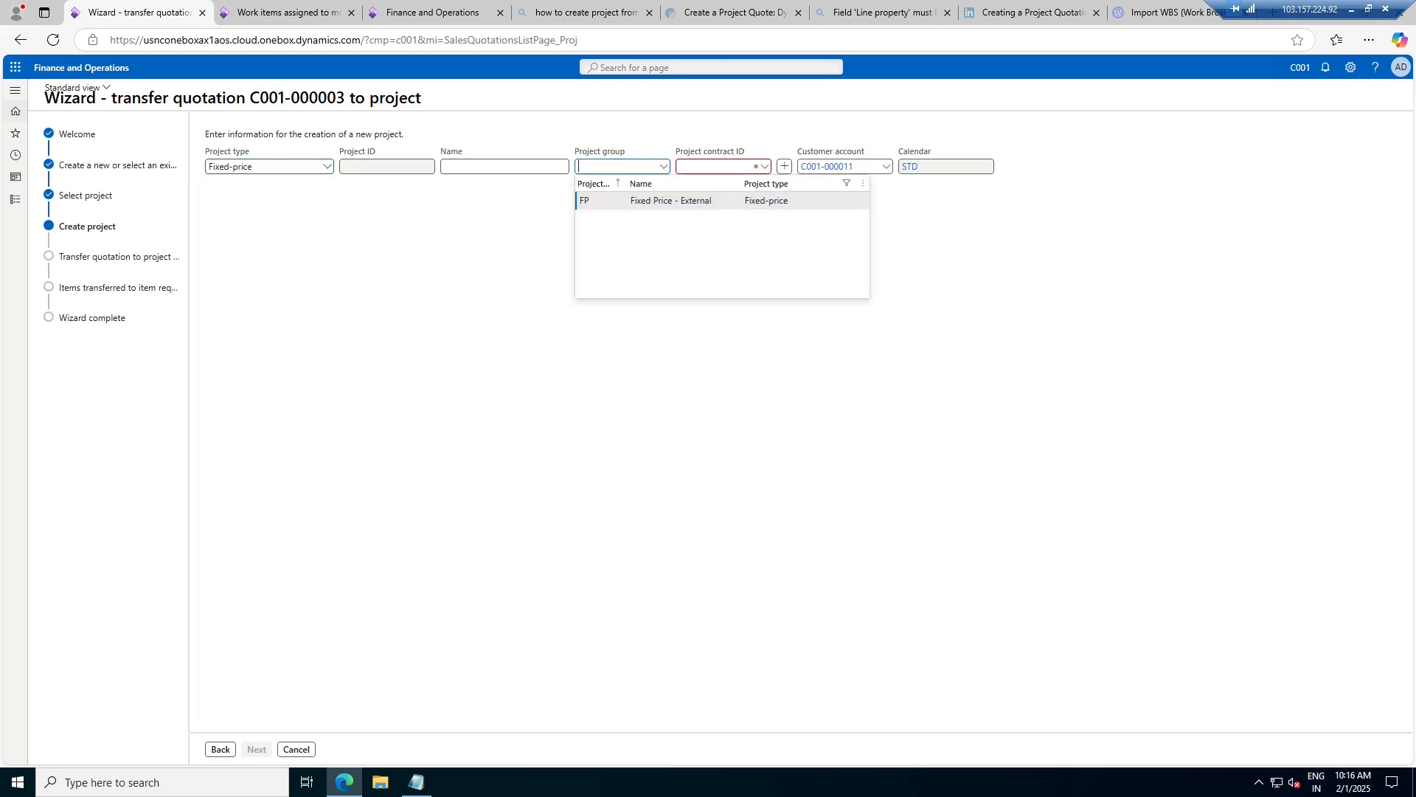
click(657, 200)
- Name the new project "Fixed price project for Construction", adapting the saved entry "WBS for Constraction project"
click(502, 167)
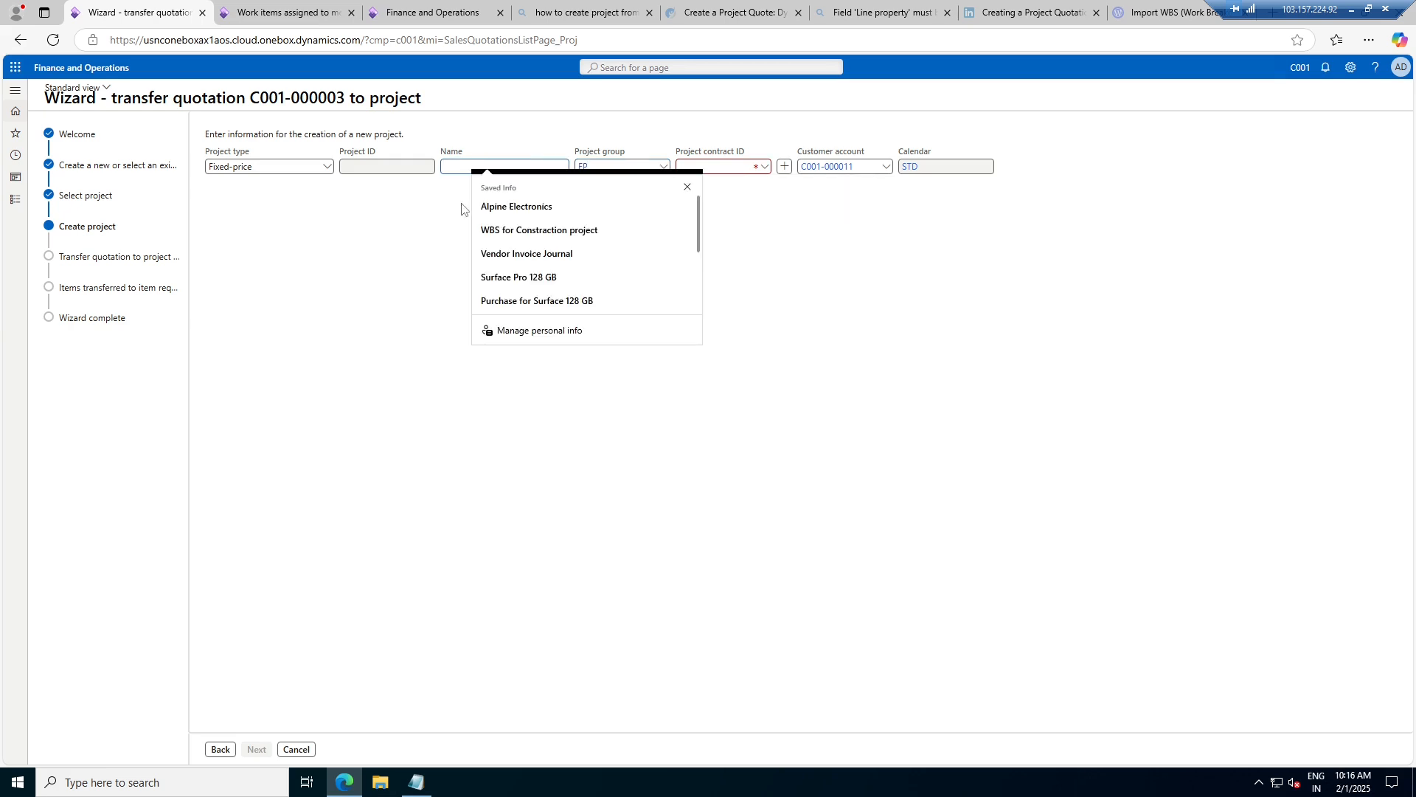
click(538, 230)
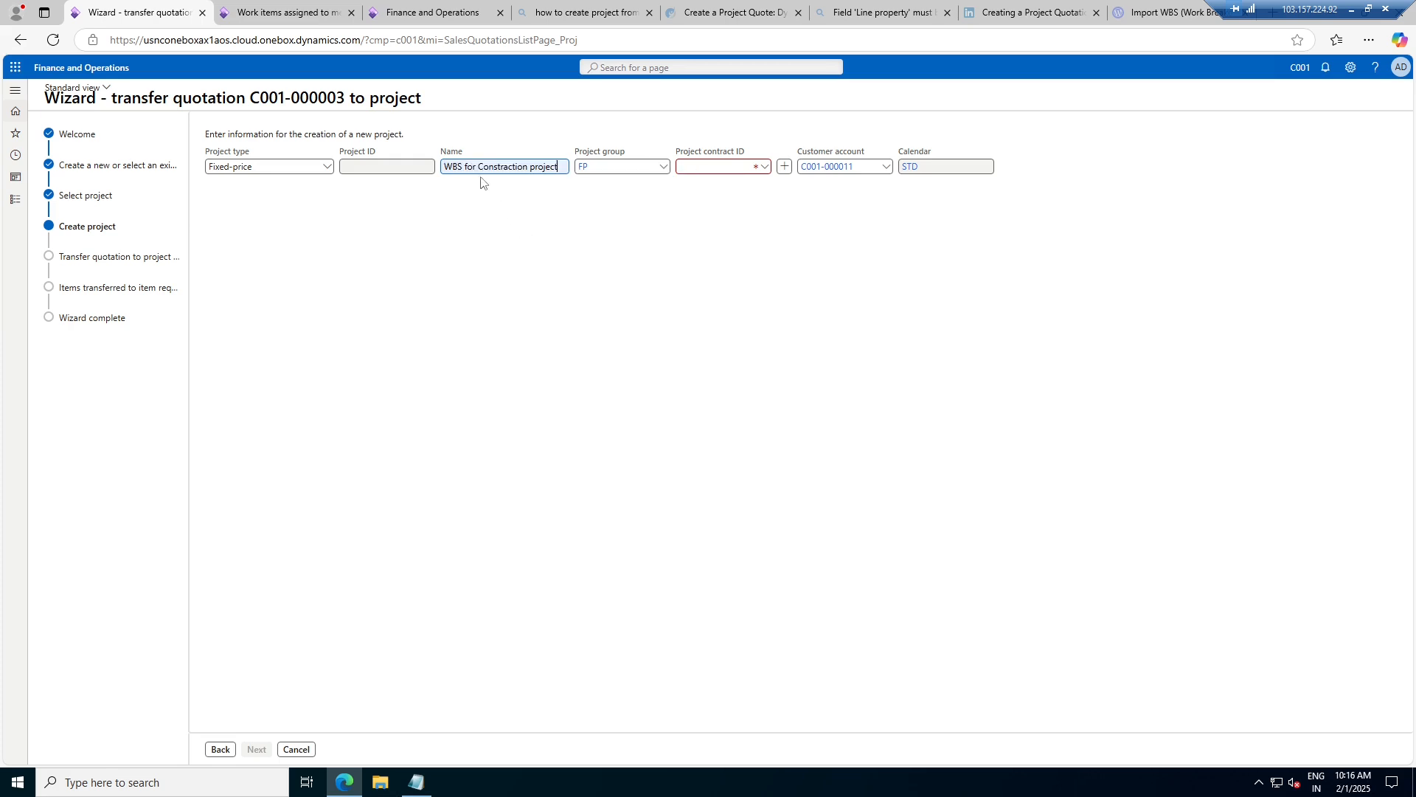
double_click(455, 167)
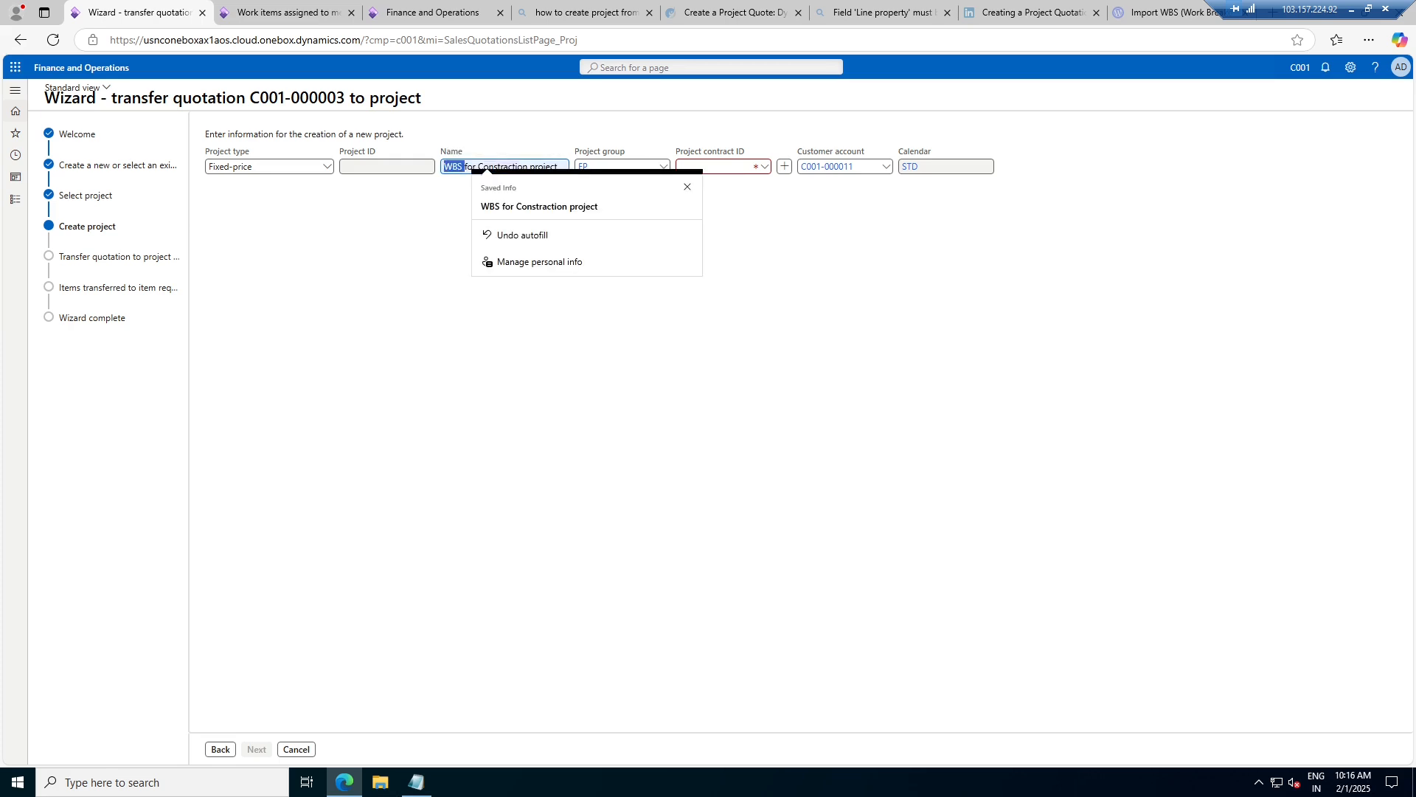
key(Escape)
key(BackSpace)
text(Fixed )
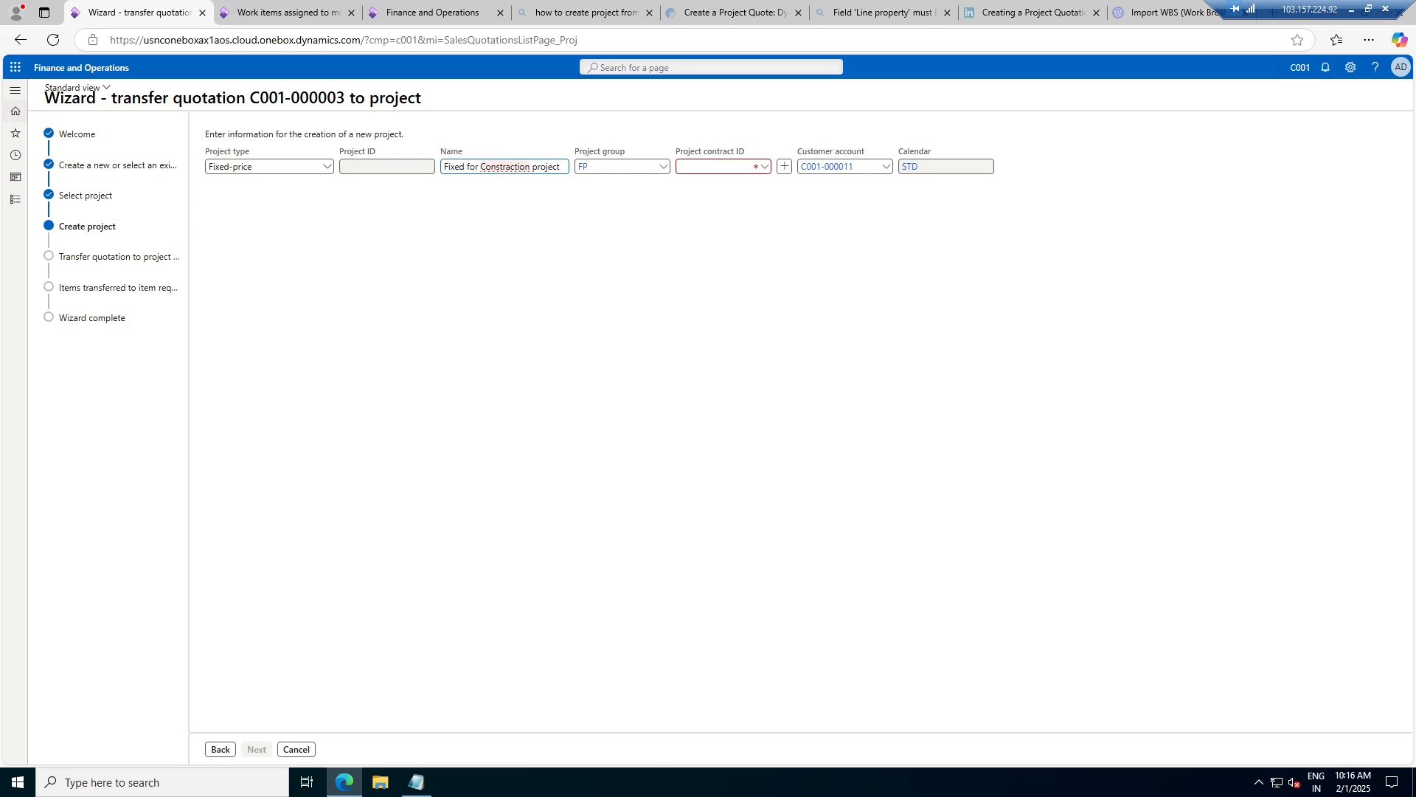
text(price project)
key(BackSpace)
text(u)
key(End)
text(t)
key(BackSpace)
key(BackSpace)
key(BackSpace)
key(BackSpace)
key(BackSpace)
key(BackSpace)
key(BackSpace)
key(BackSpace)
click(580, 168)
- Create a new project contract named Alpine Electronics for the project, with that customer as funding source
click(764, 167)
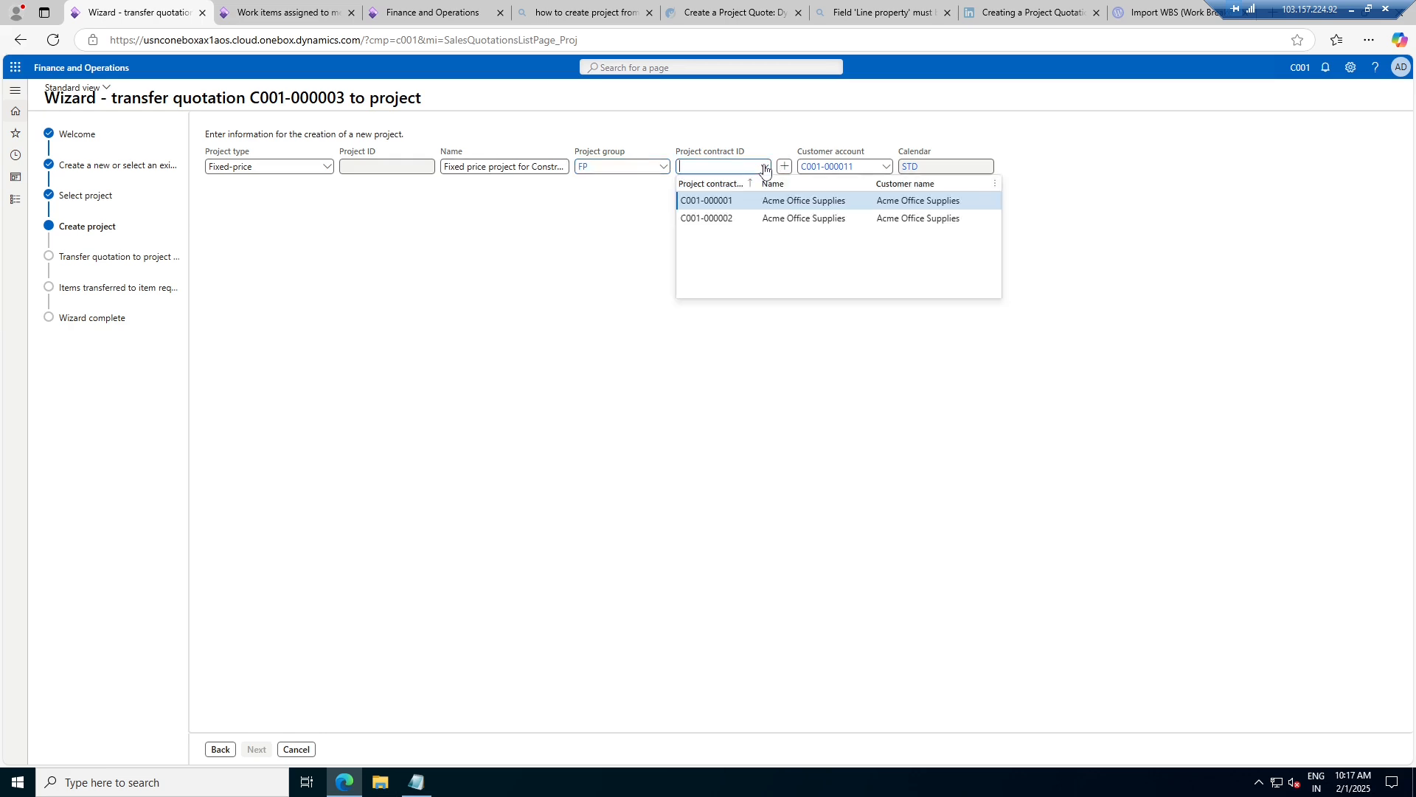
right_click(765, 169)
click(769, 141)
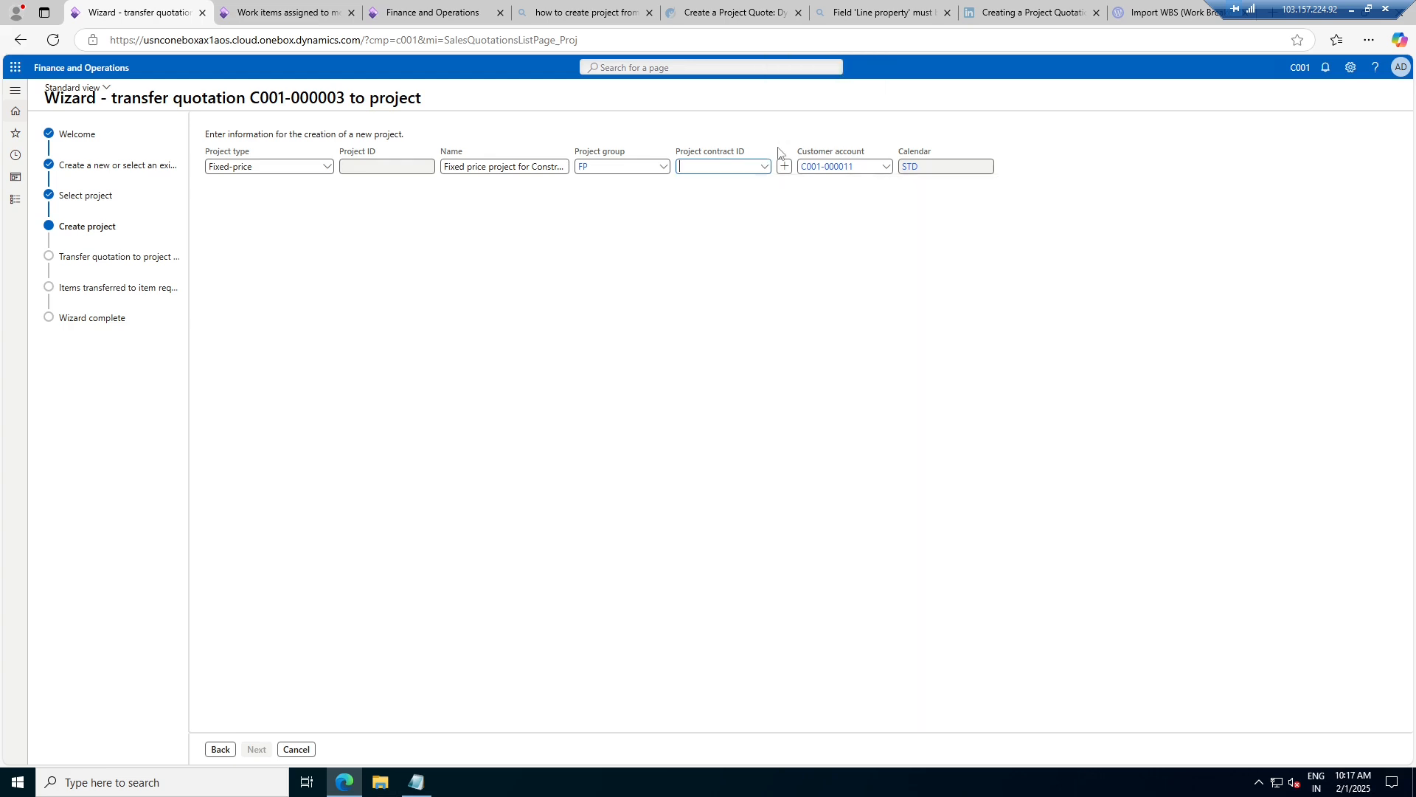
click(785, 170)
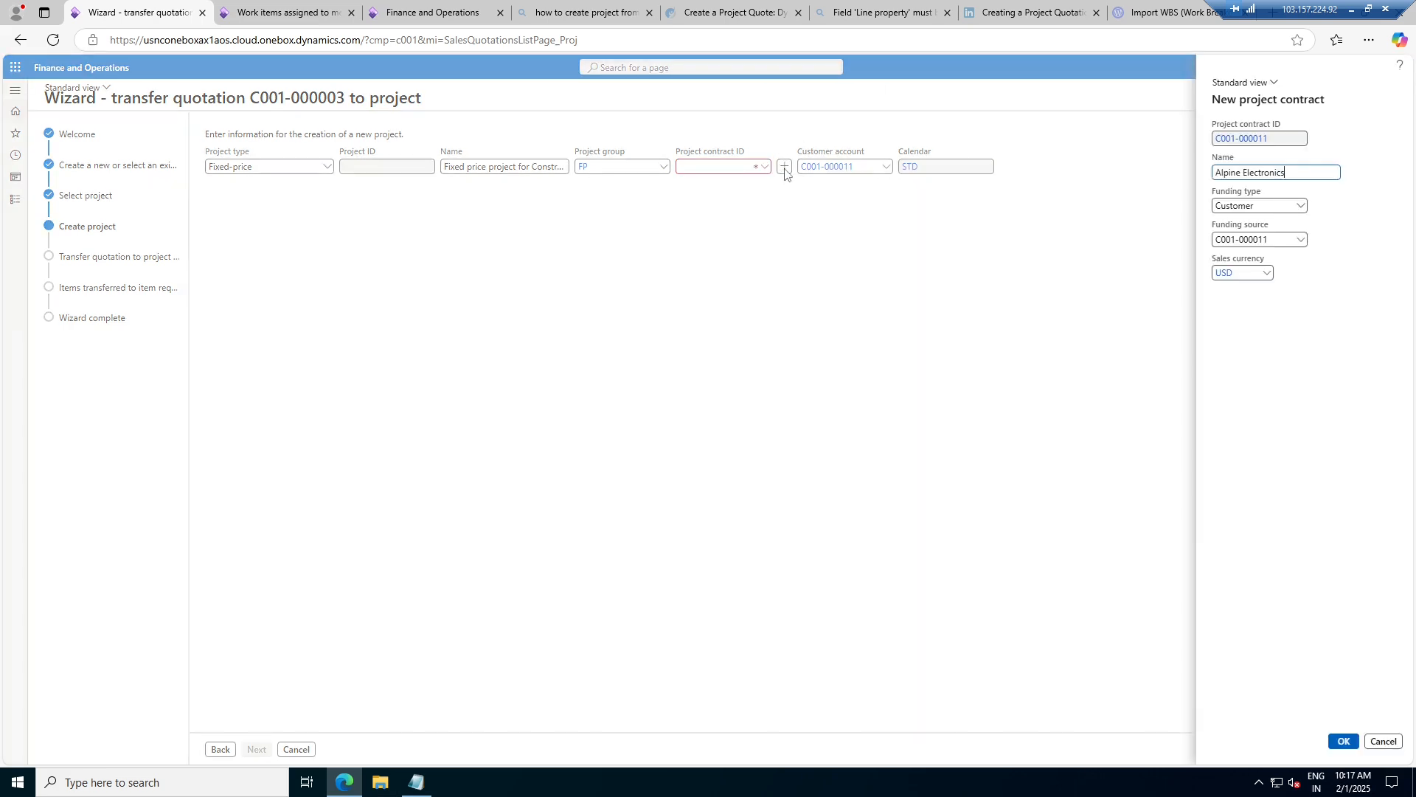
click(1301, 239)
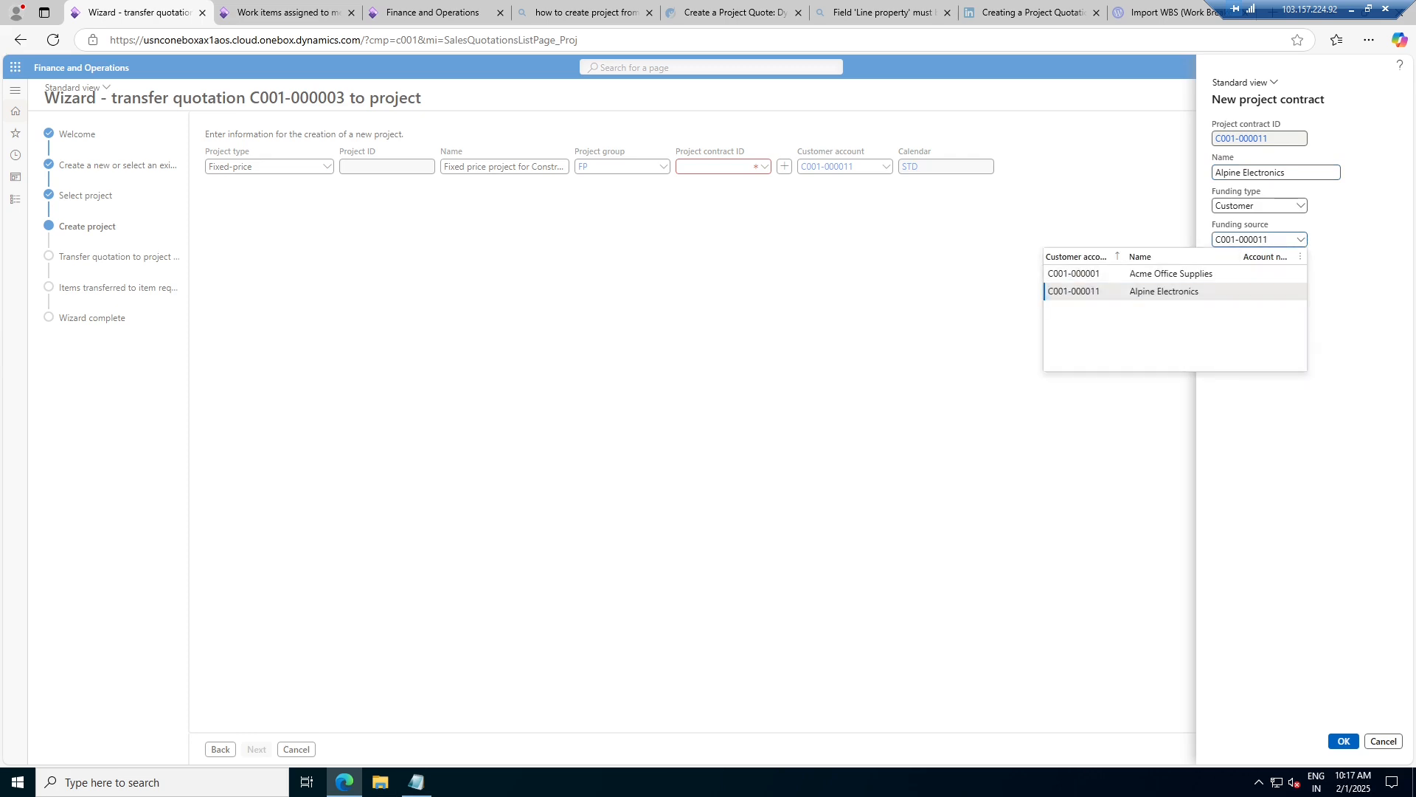
click(1186, 295)
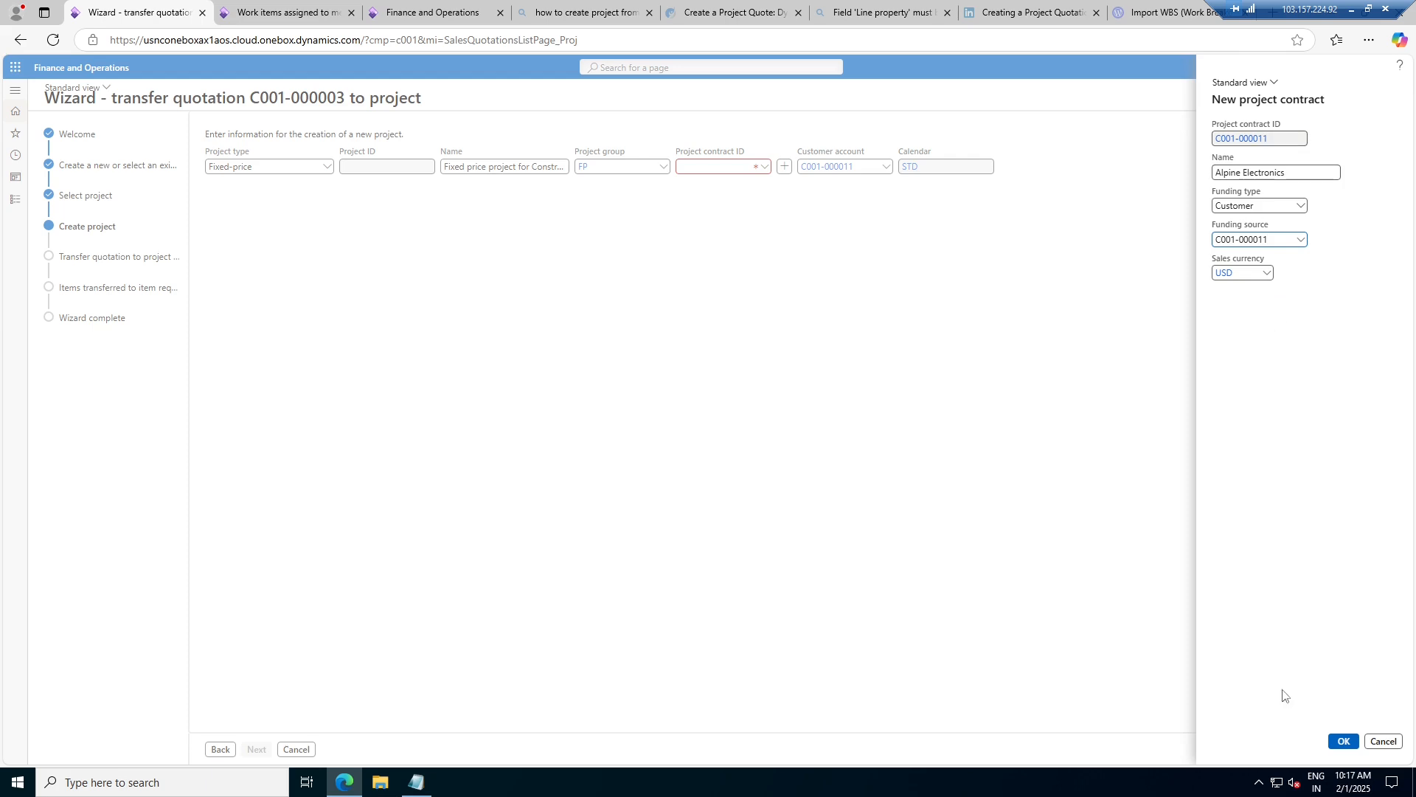
click(1341, 740)
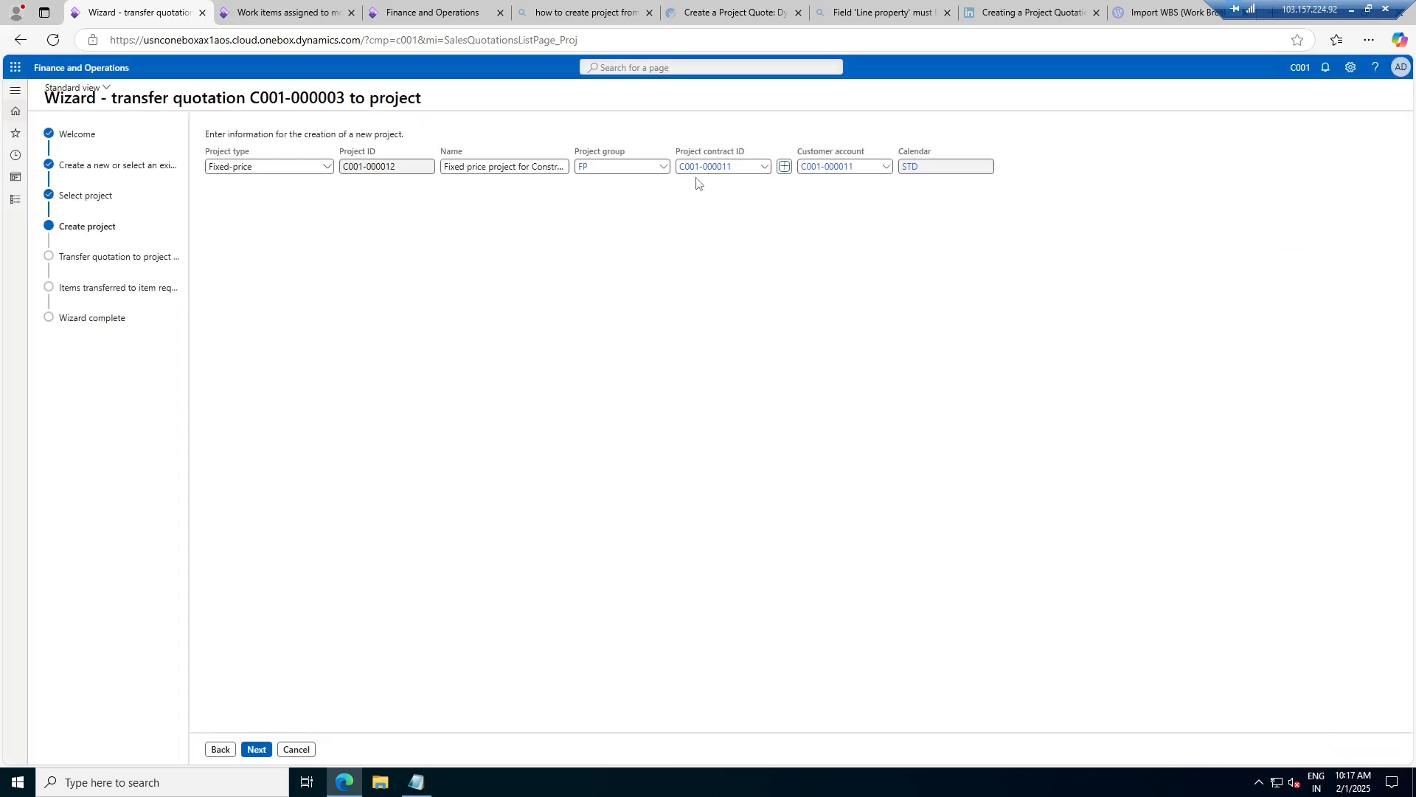
- Enable the transfer of quotation transactions to the project forecast and open the forecast models setup
click(251, 749)
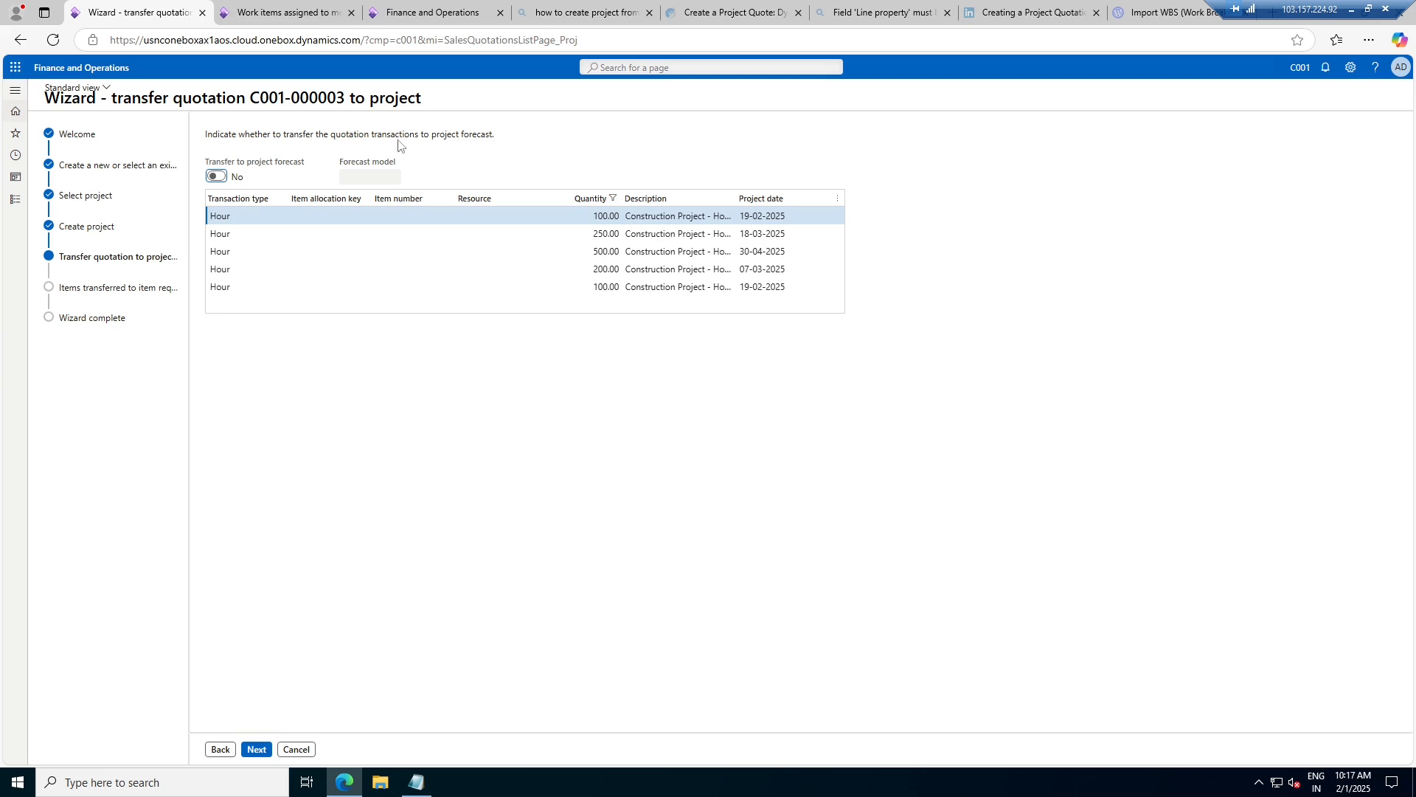
click(216, 176)
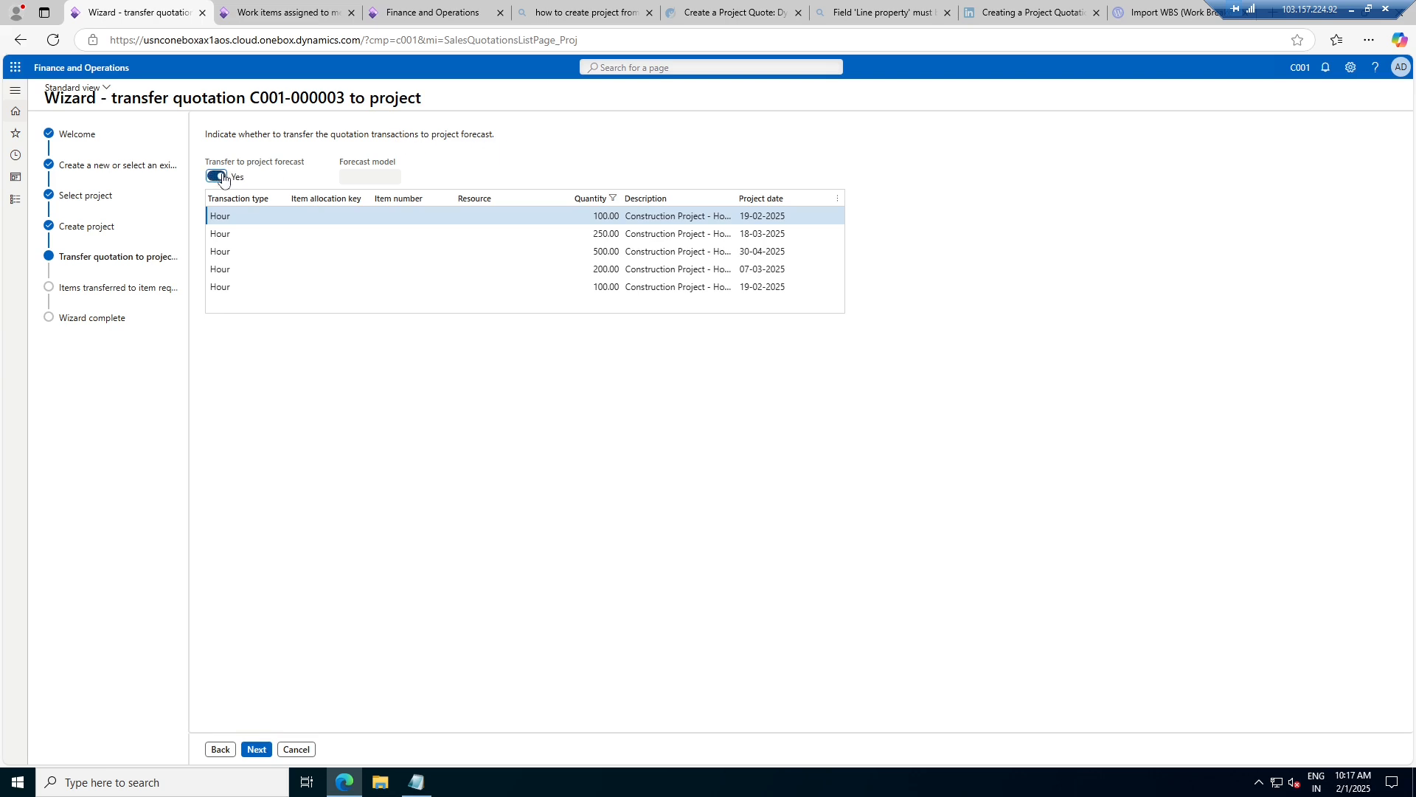
click(395, 180)
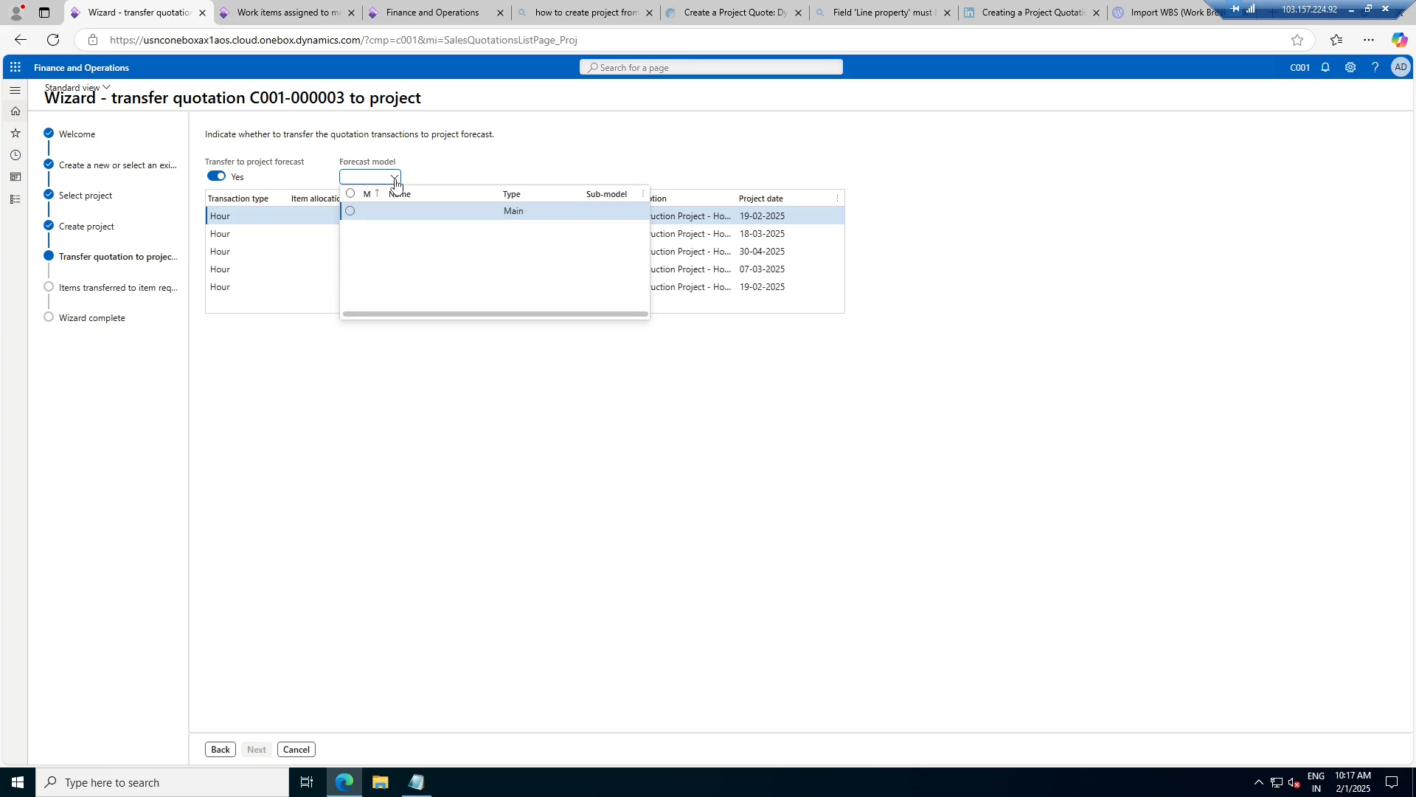
click(395, 179)
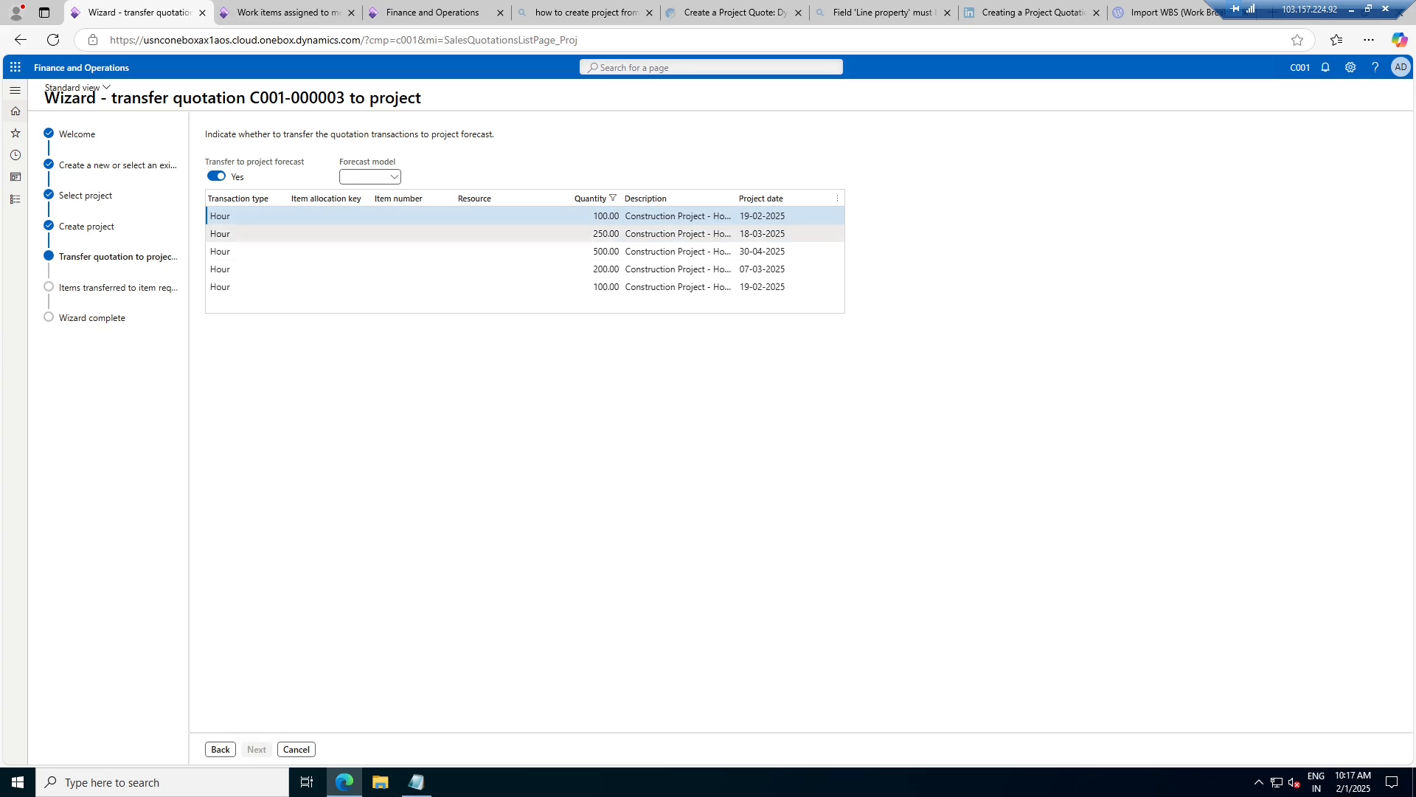
click(395, 181)
right_click(393, 180)
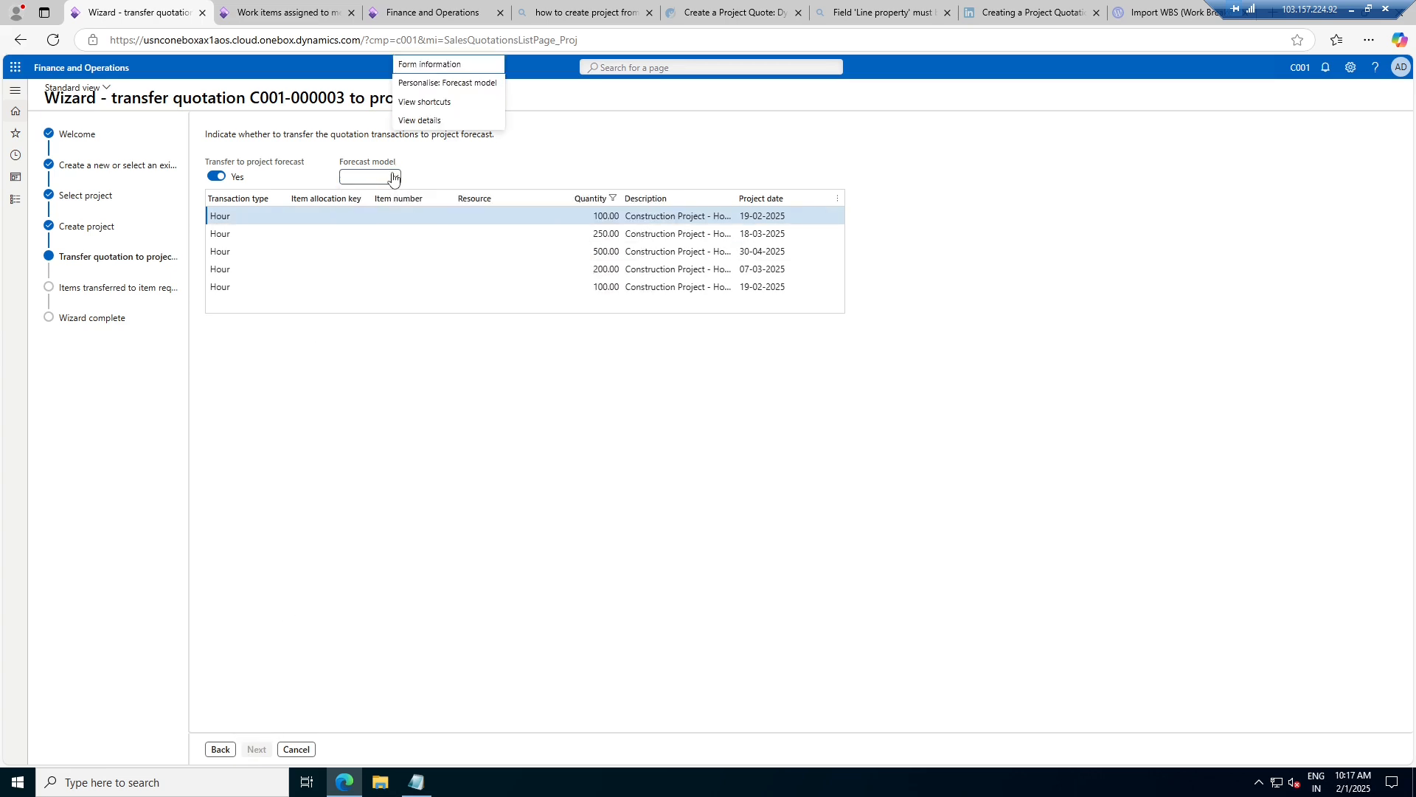
click(419, 243)
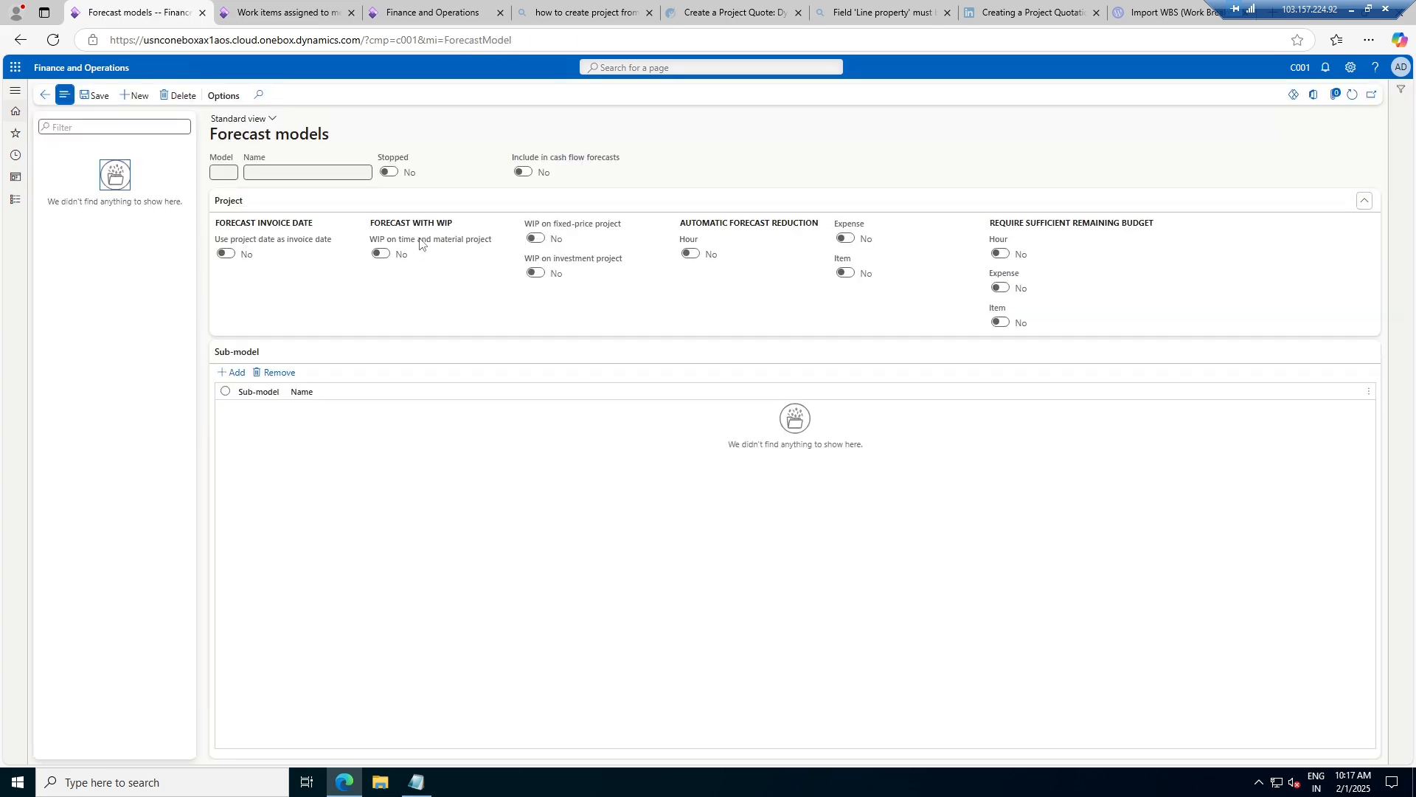
- Create forecast model M1 named "Project Forecast Model M1"
click(136, 95)
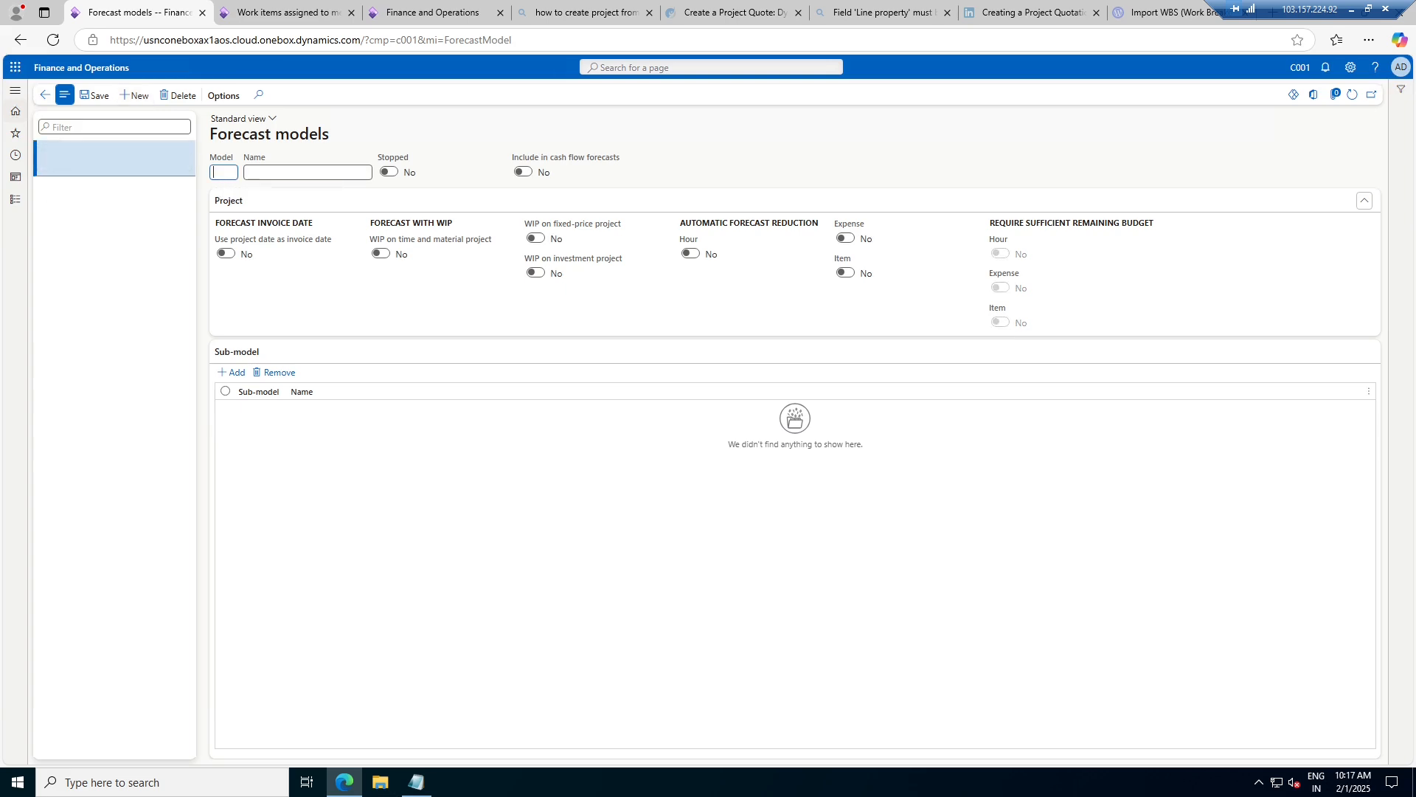
key(Tab)
text(Project Forecast Model M1)
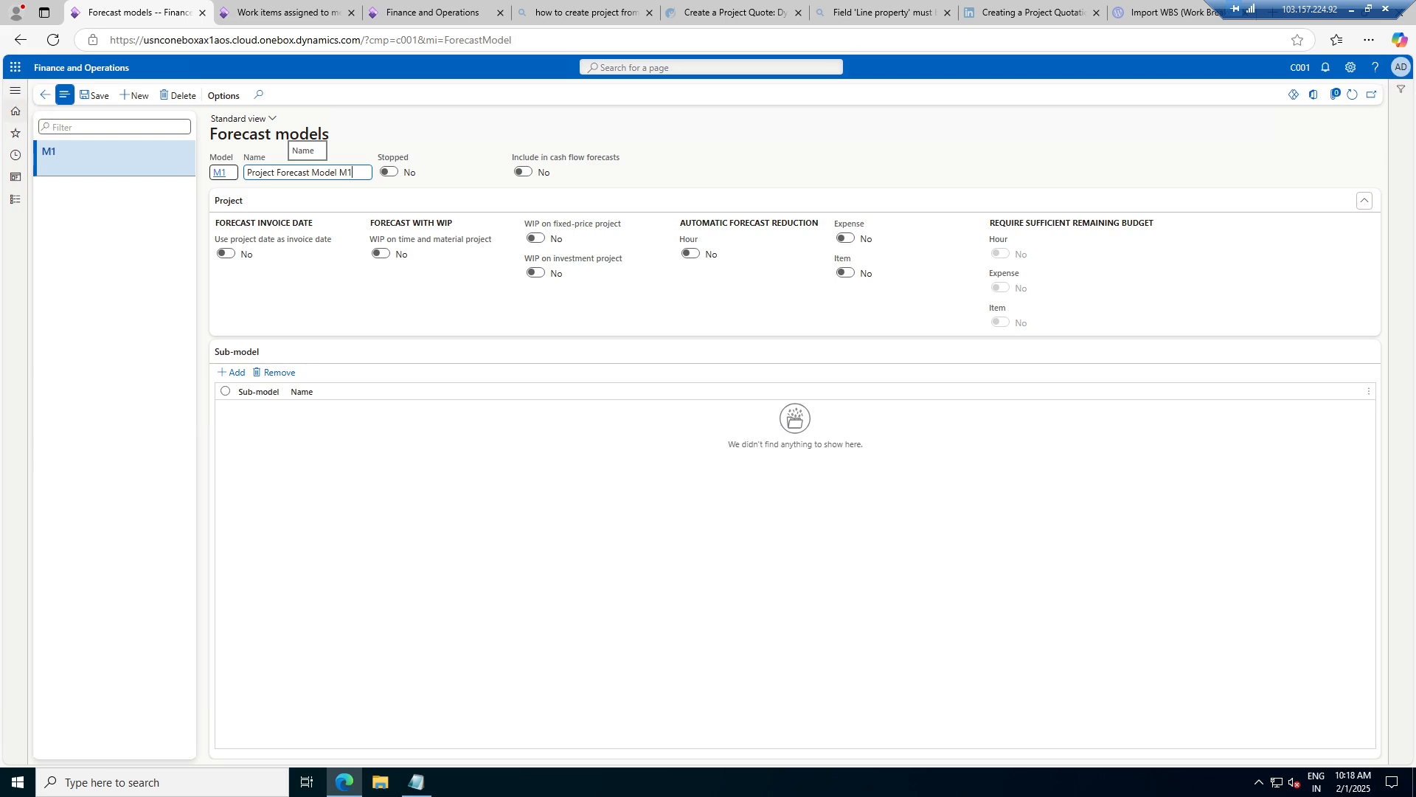
key(Tab)
- Include M1 in cash flow forecasts, use the project date as invoice date, and enable WIP on time and material, fixed-price and investment projects
click(523, 171)
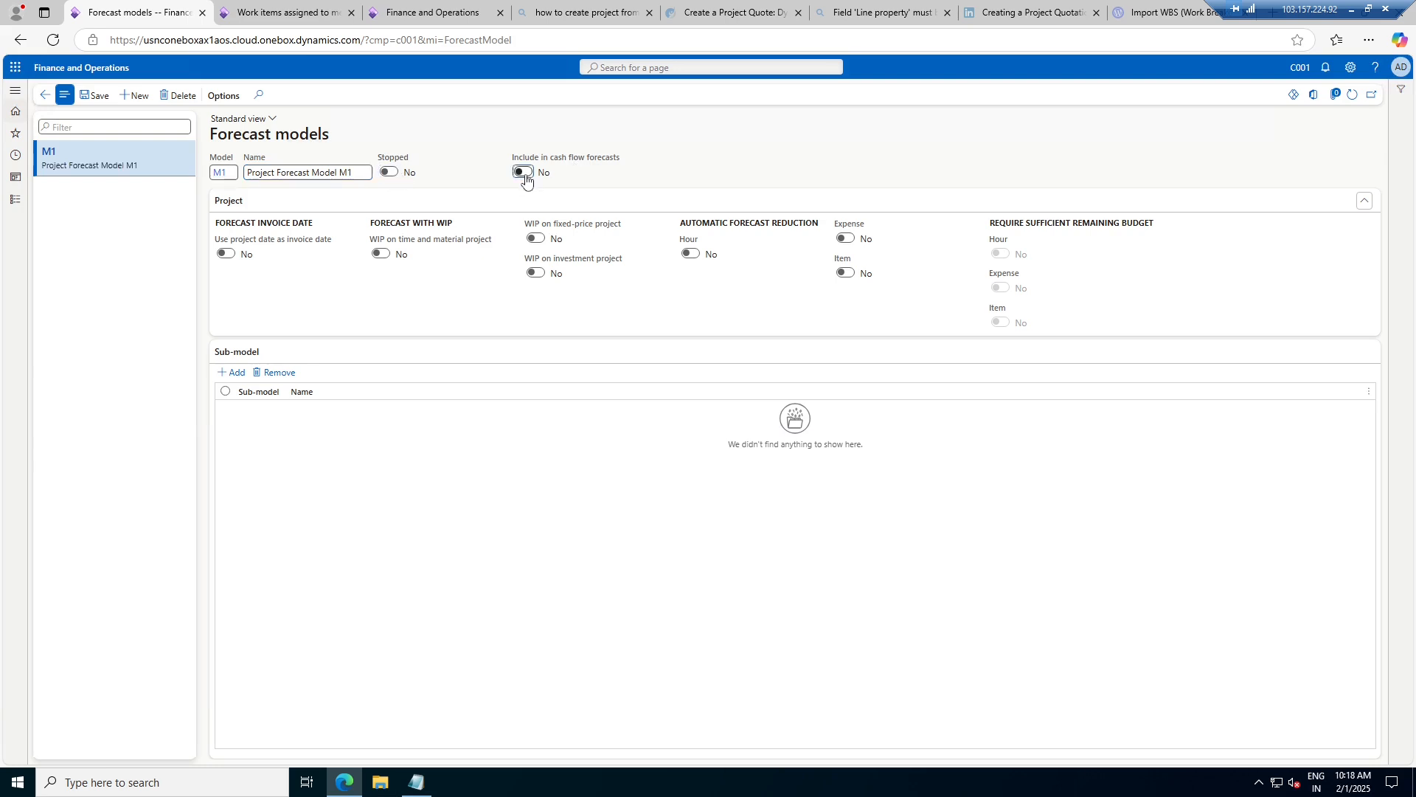
click(225, 254)
click(380, 253)
click(375, 254)
click(381, 254)
click(536, 238)
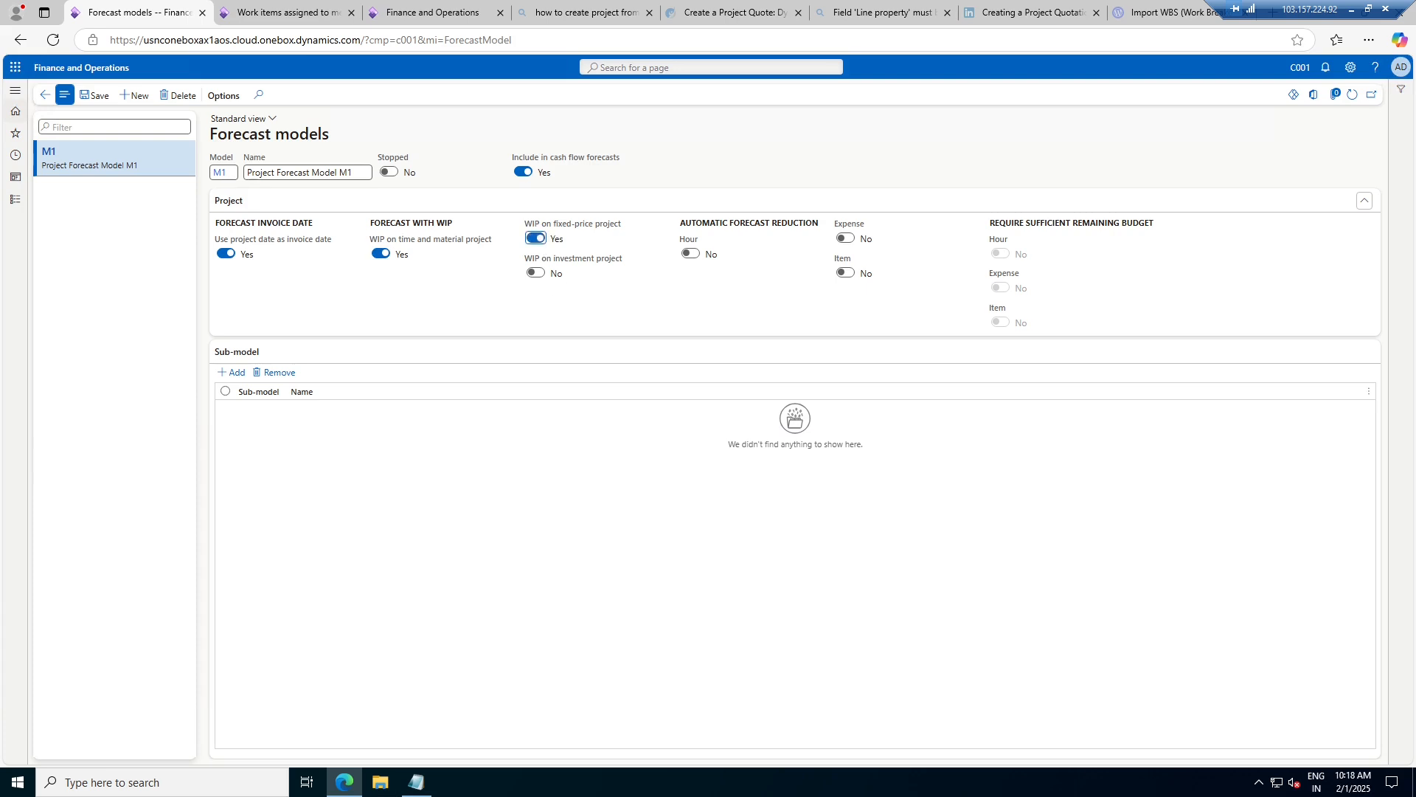
click(535, 272)
- Enable automatic forecast reduction and required remaining budget for hours, expenses and items, then save the model and return to the wizard
click(691, 254)
click(845, 237)
click(845, 272)
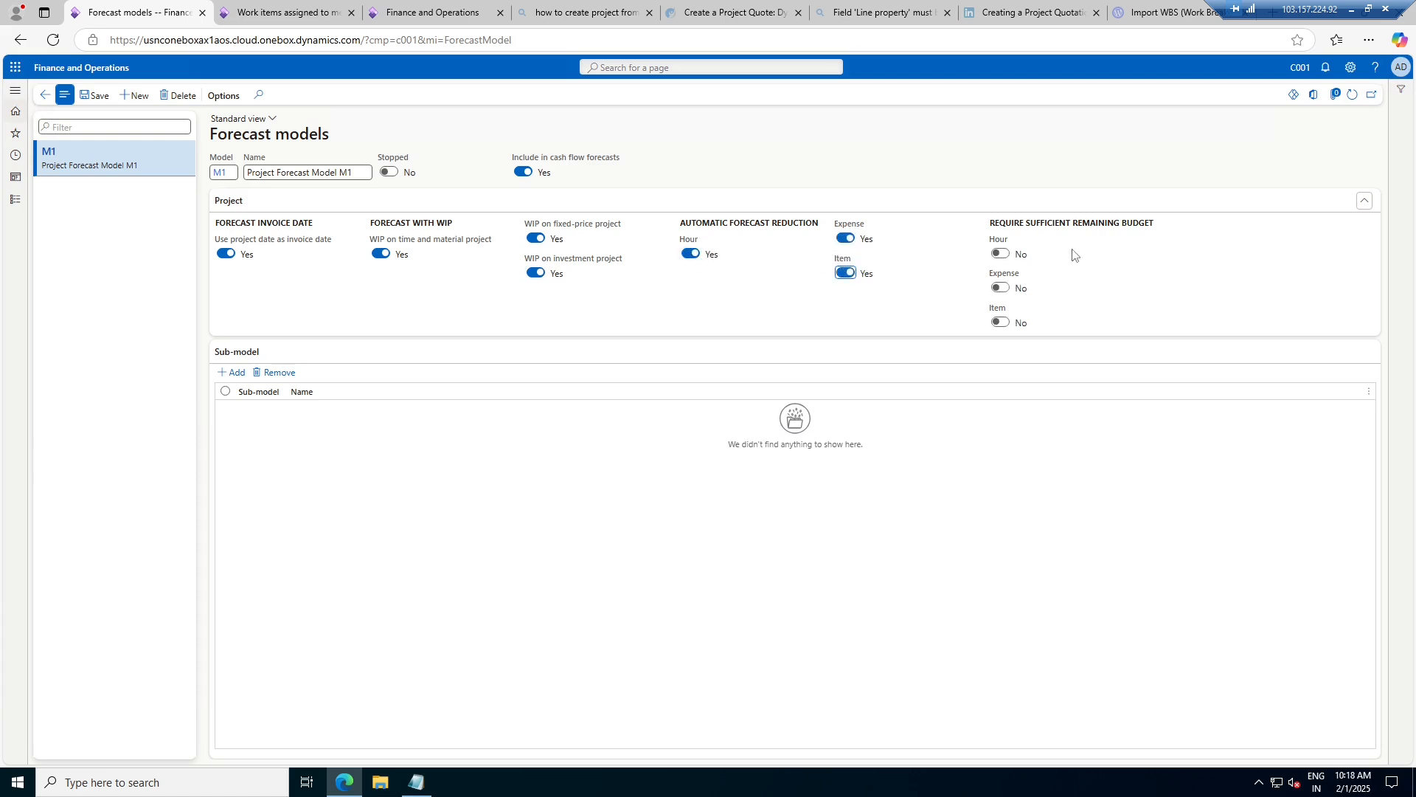
click(1000, 253)
click(1000, 287)
click(1001, 321)
click(92, 97)
click(44, 95)
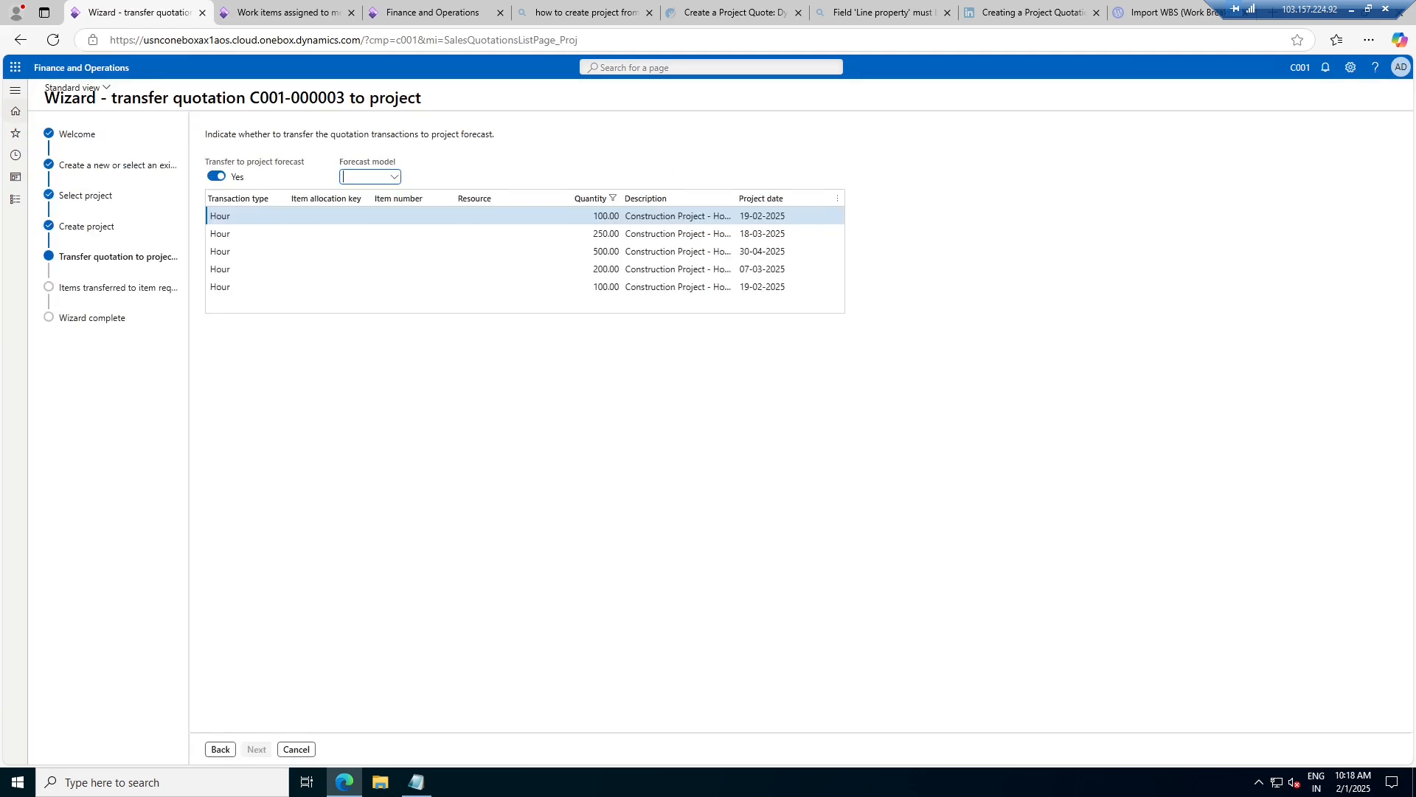
- Select a forecast model for the quotation transfer and complete the wizard
click(394, 177)
click(352, 213)
click(256, 749)
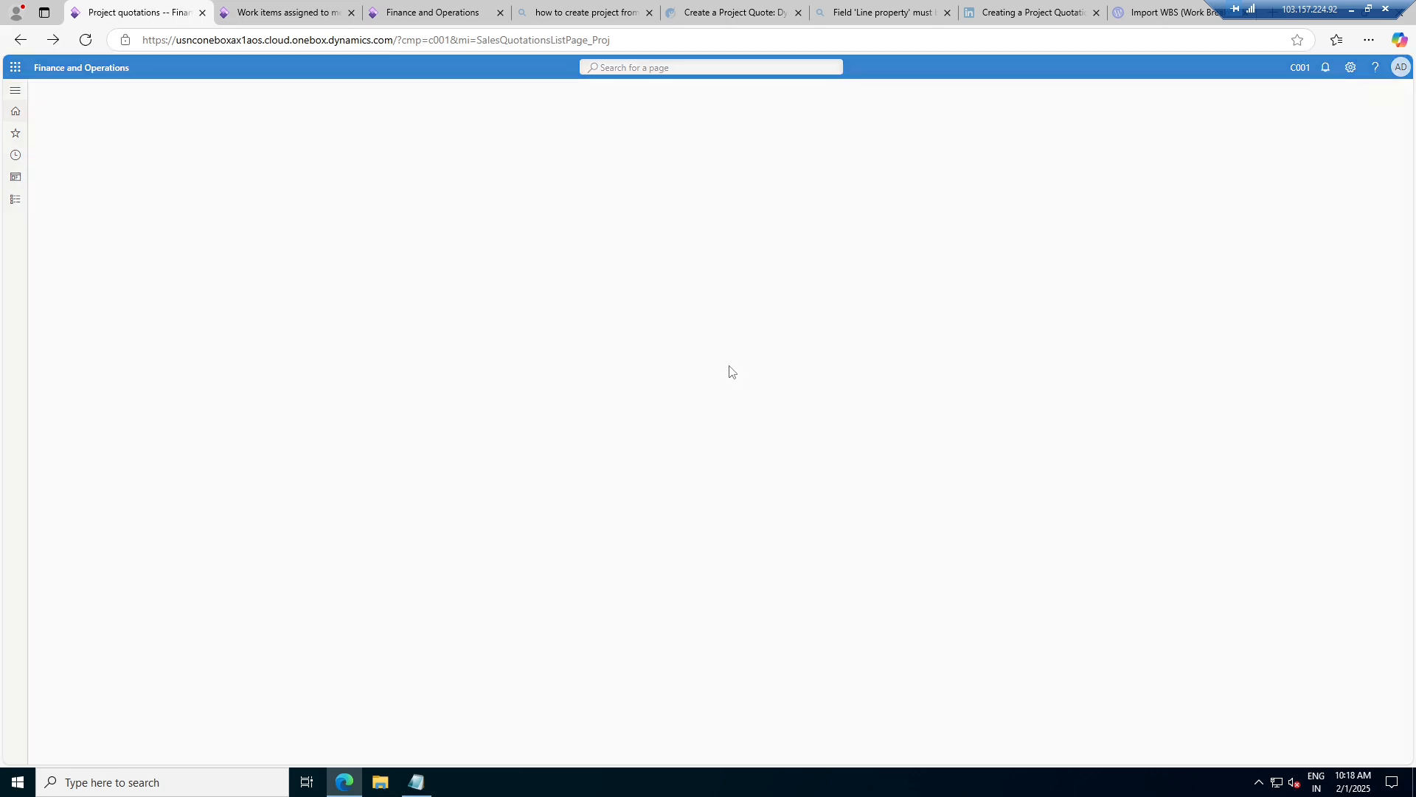
click(838, 380)
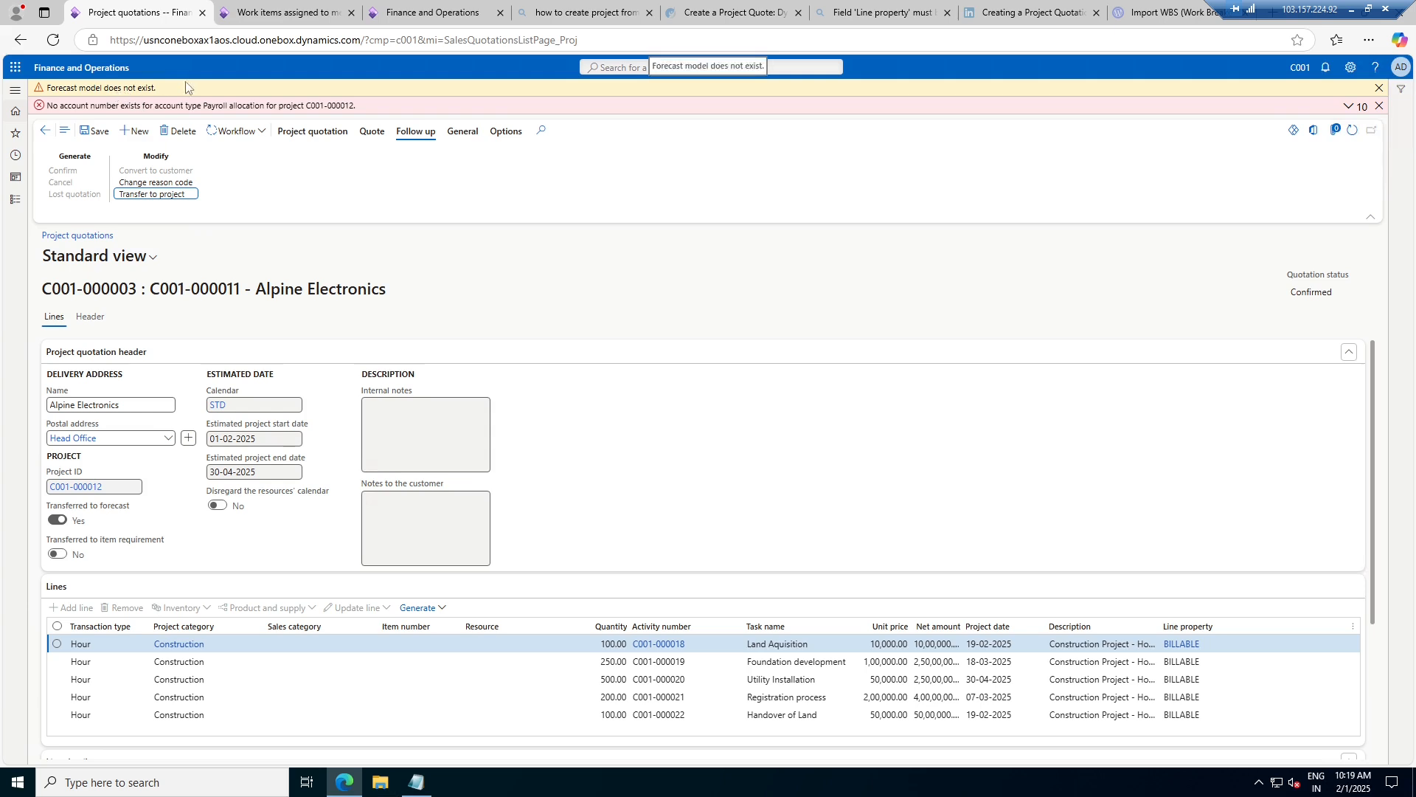
- Expand the list of messages from the project transfer and read through it
click(1357, 107)
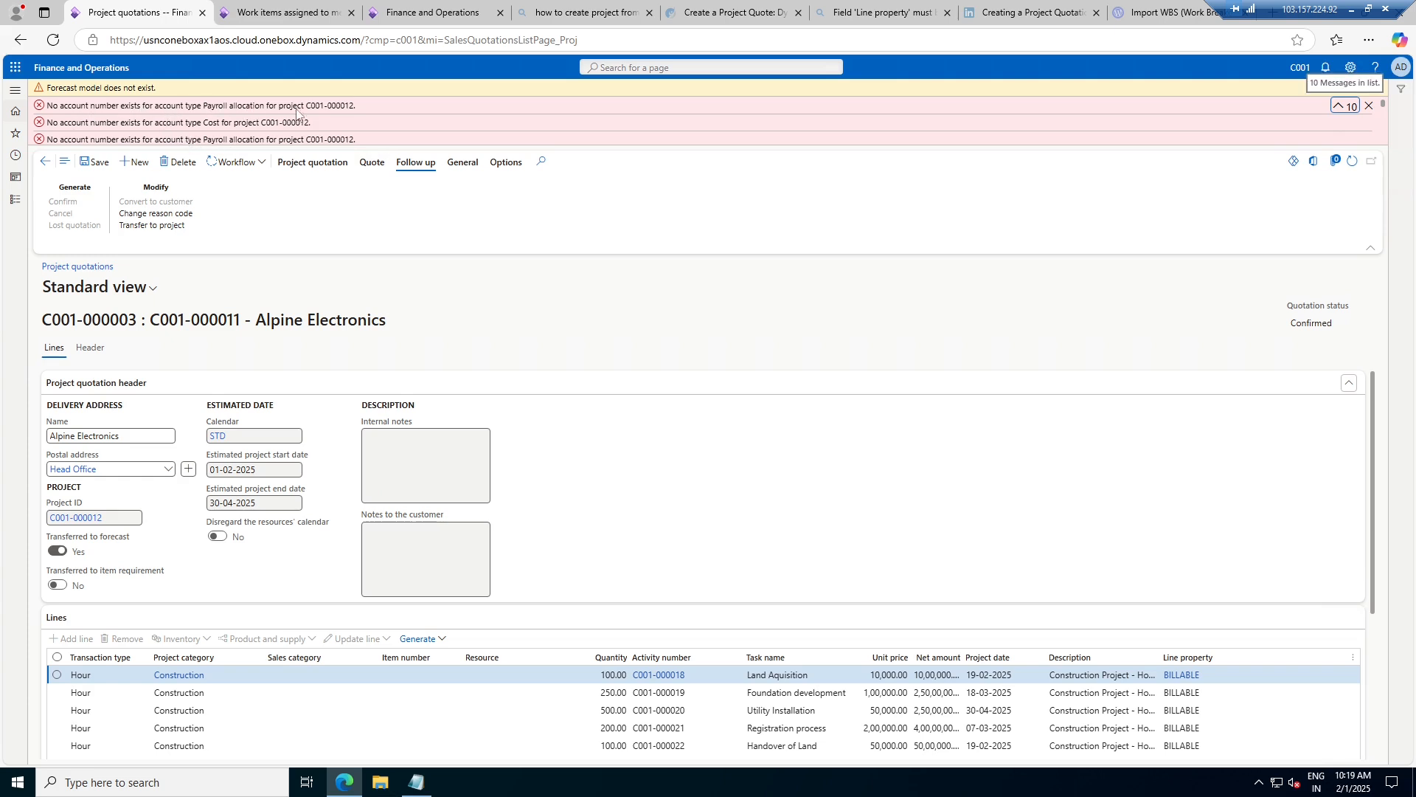
scroll(453, 104, down, 2)
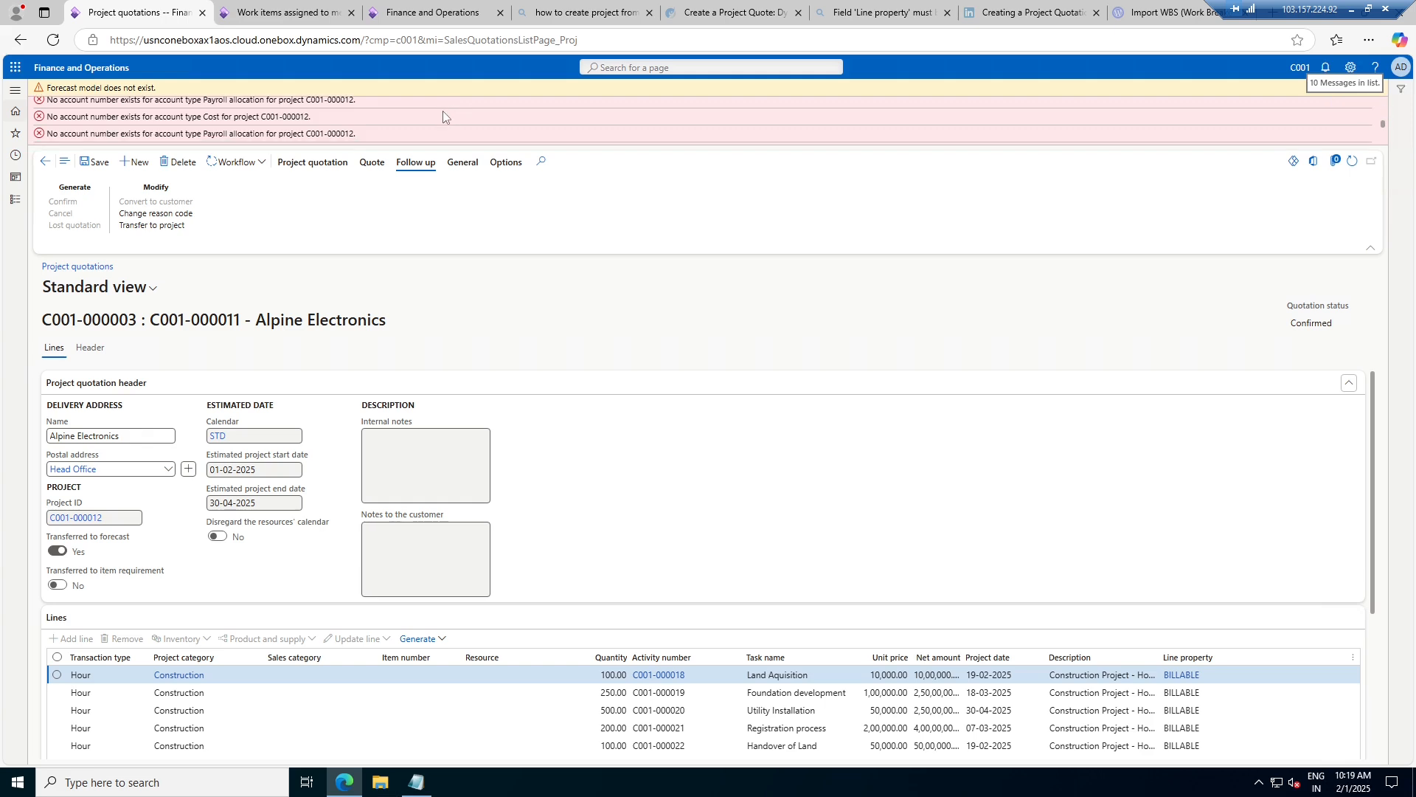
scroll(406, 125, up, 2)
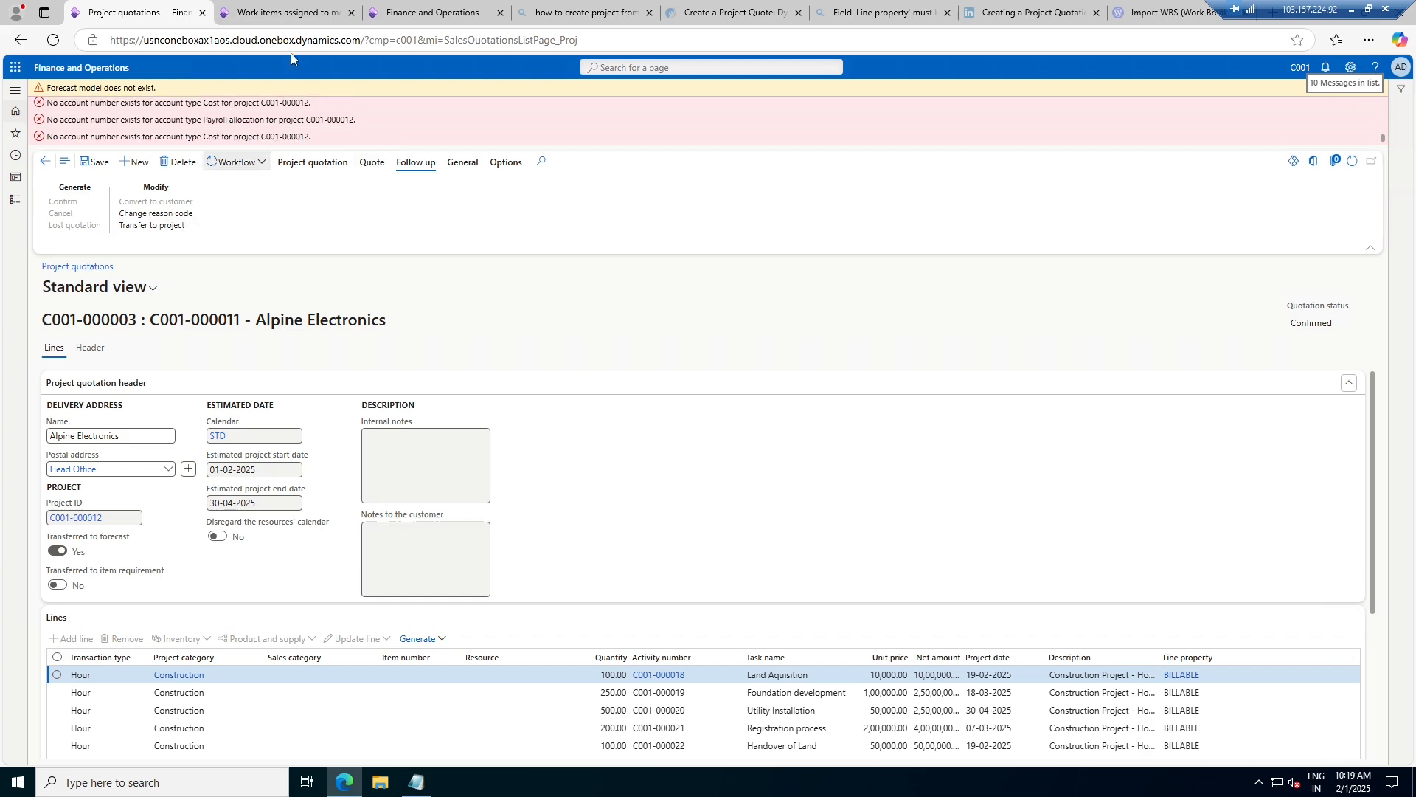
- Show all projects from Project management and accounting in the work items browser tab and select the new Alpine Electronics fixed-price project
click(281, 6)
click(15, 199)
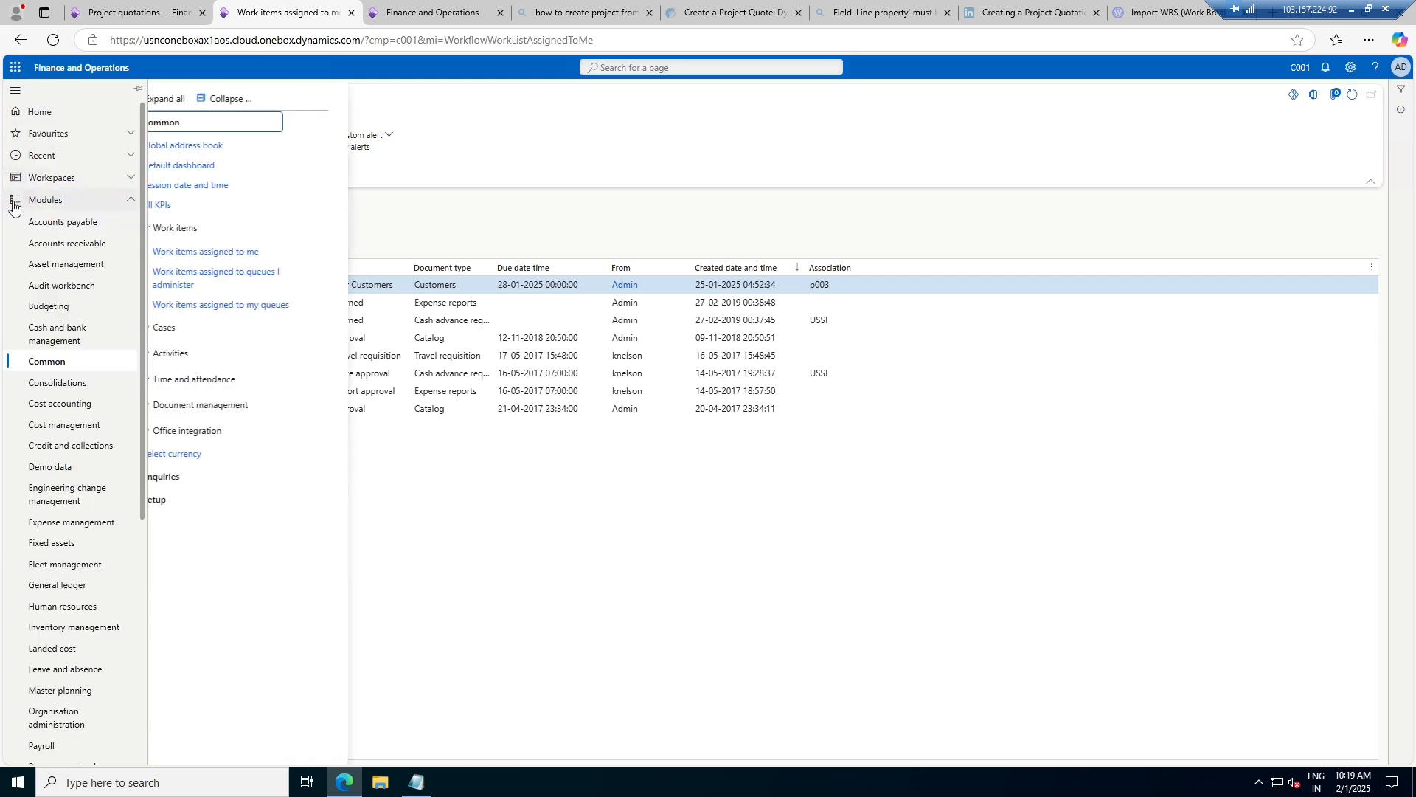
scroll(115, 564, down, 3)
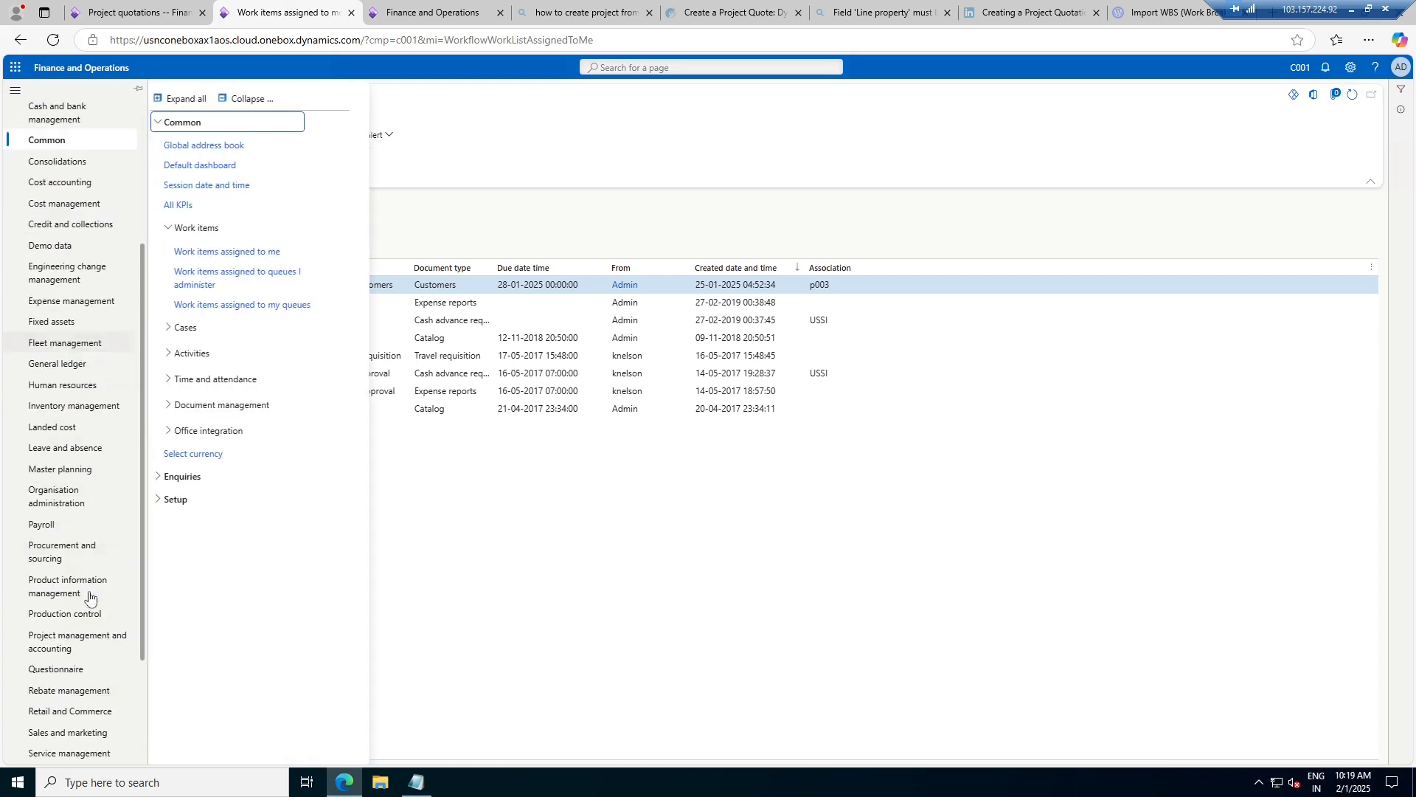
click(67, 636)
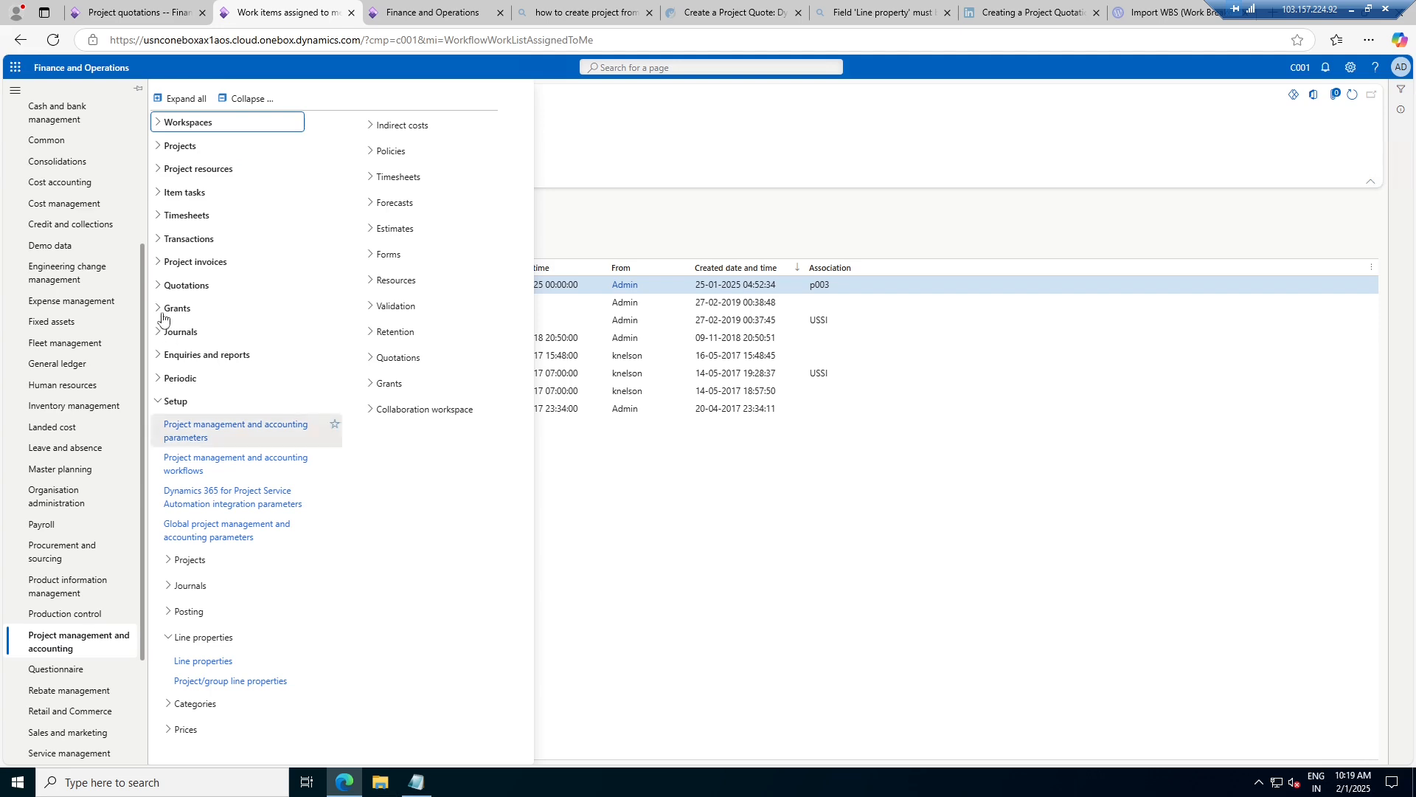
click(180, 146)
click(186, 177)
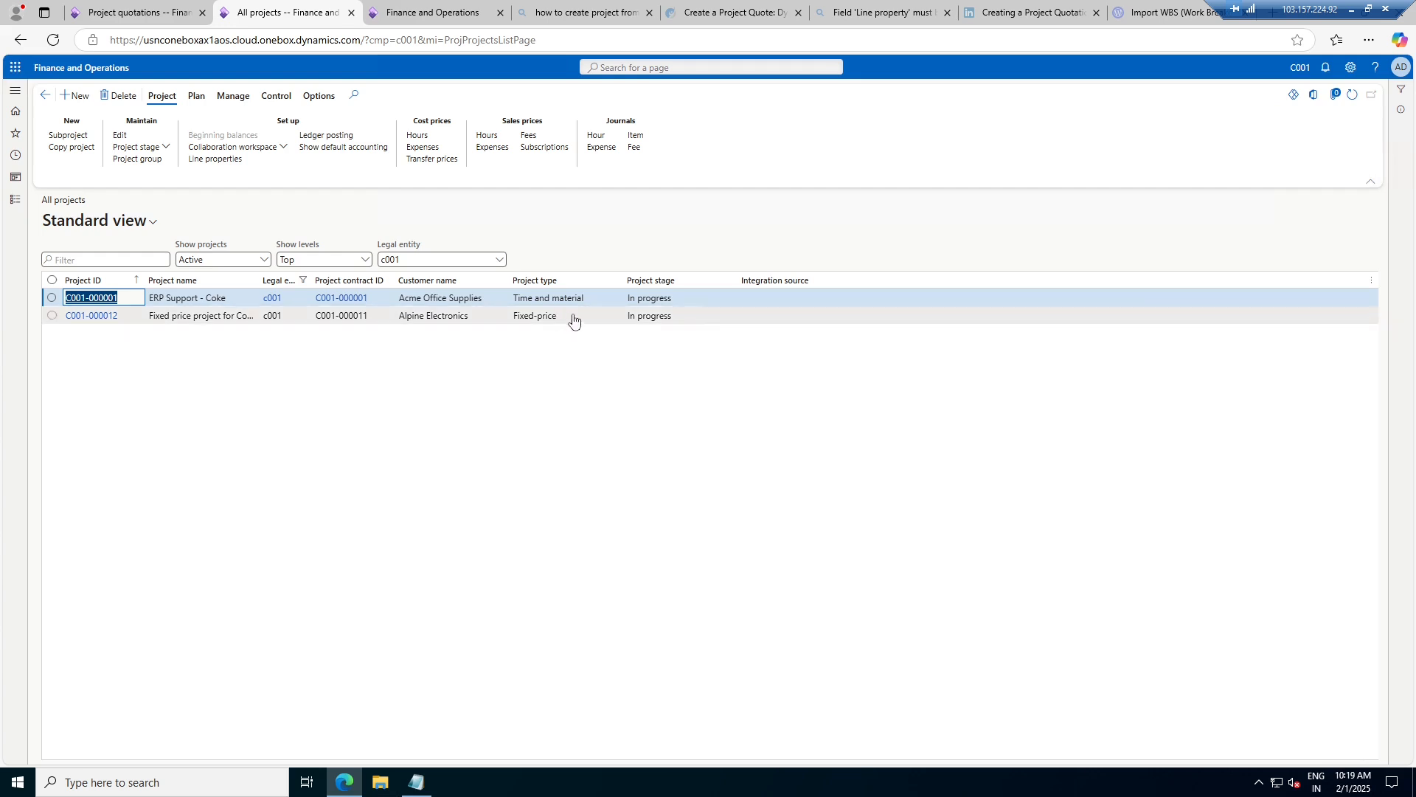
click(607, 320)
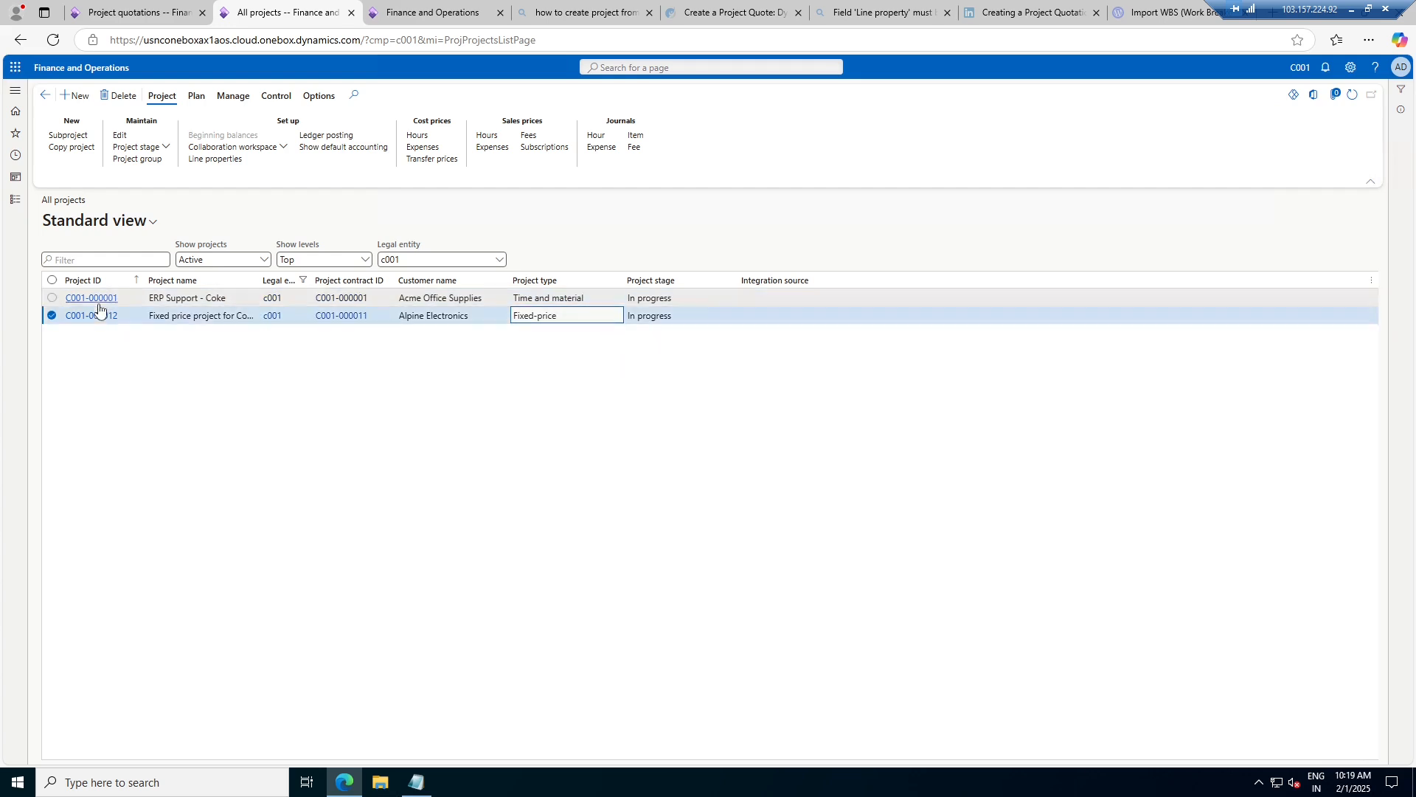
- Dismiss the transfer messages on the project quotation, save it and return to the quotations list
click(167, 10)
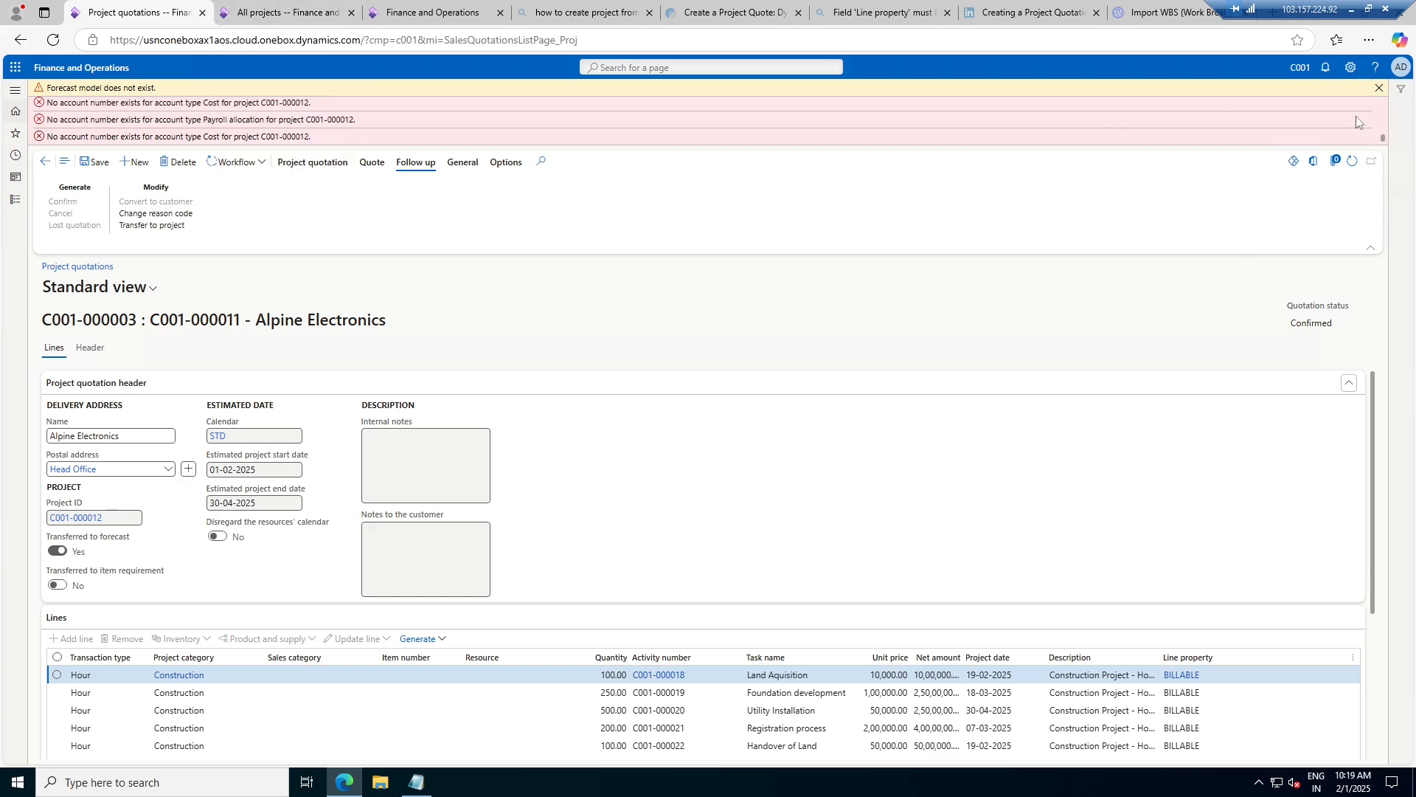
click(1378, 89)
drag(1383, 121, 1378, 78)
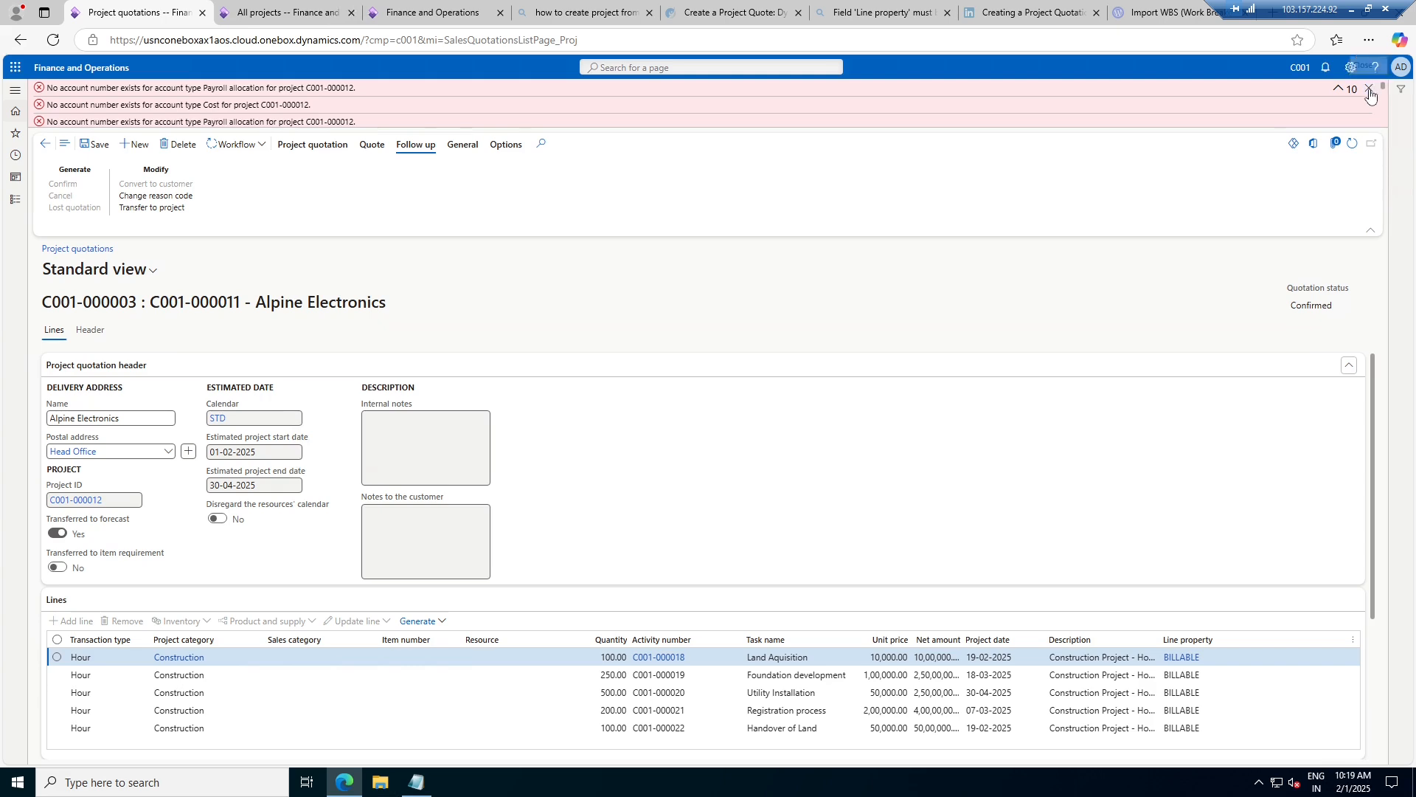
click(1369, 89)
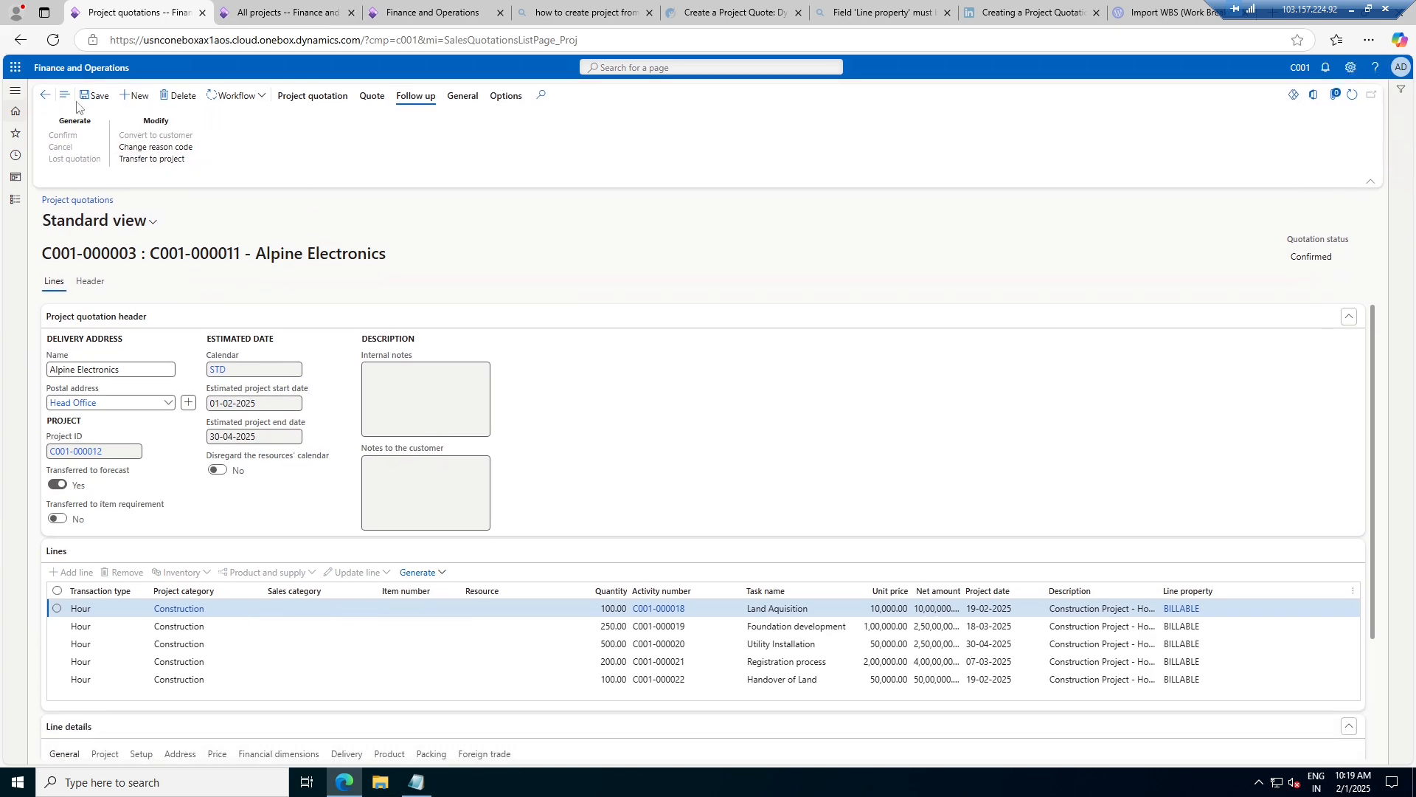
click(101, 95)
click(45, 95)
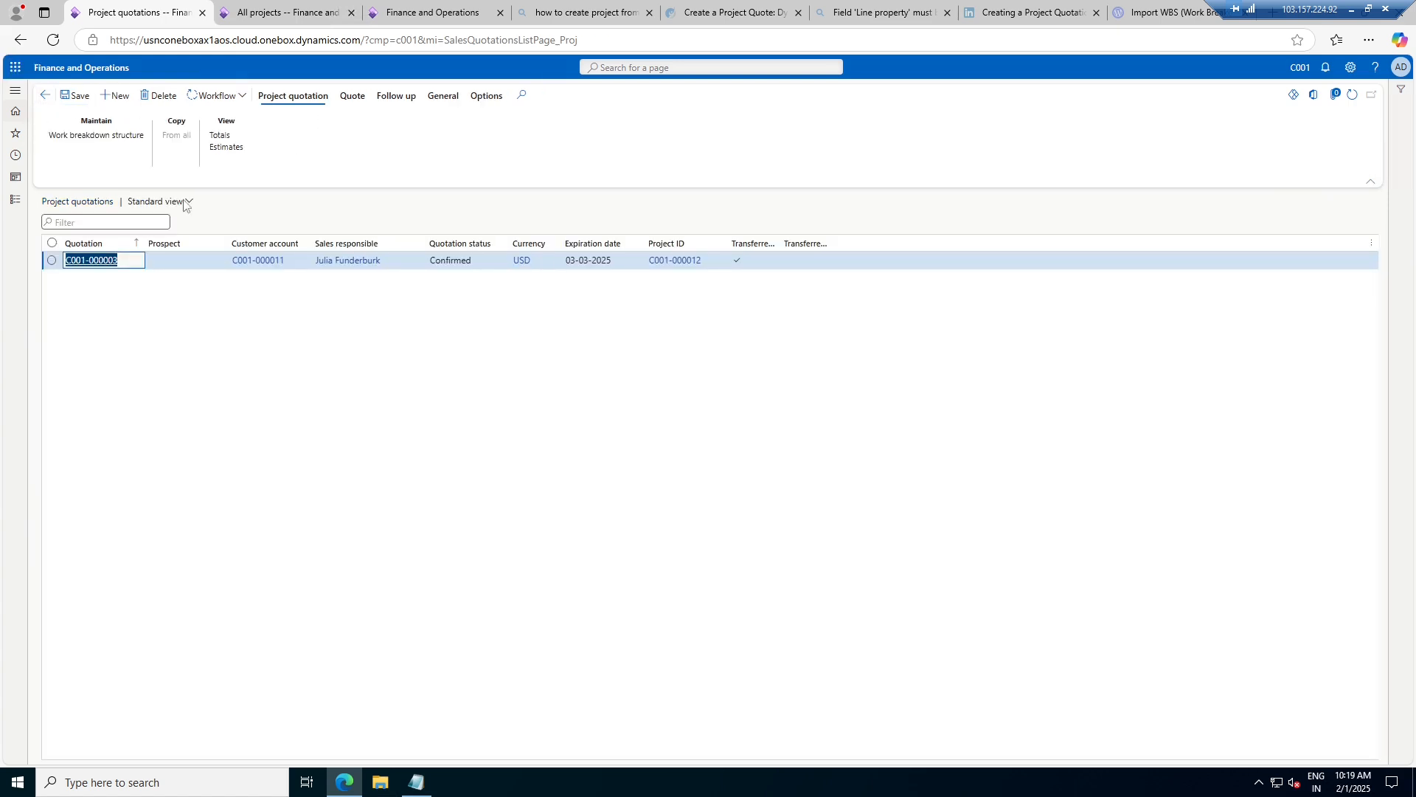
- Check the quotation's follow-up options, then open the "Fixed price project for Construction Work" record from the all-projects list
click(497, 267)
click(380, 97)
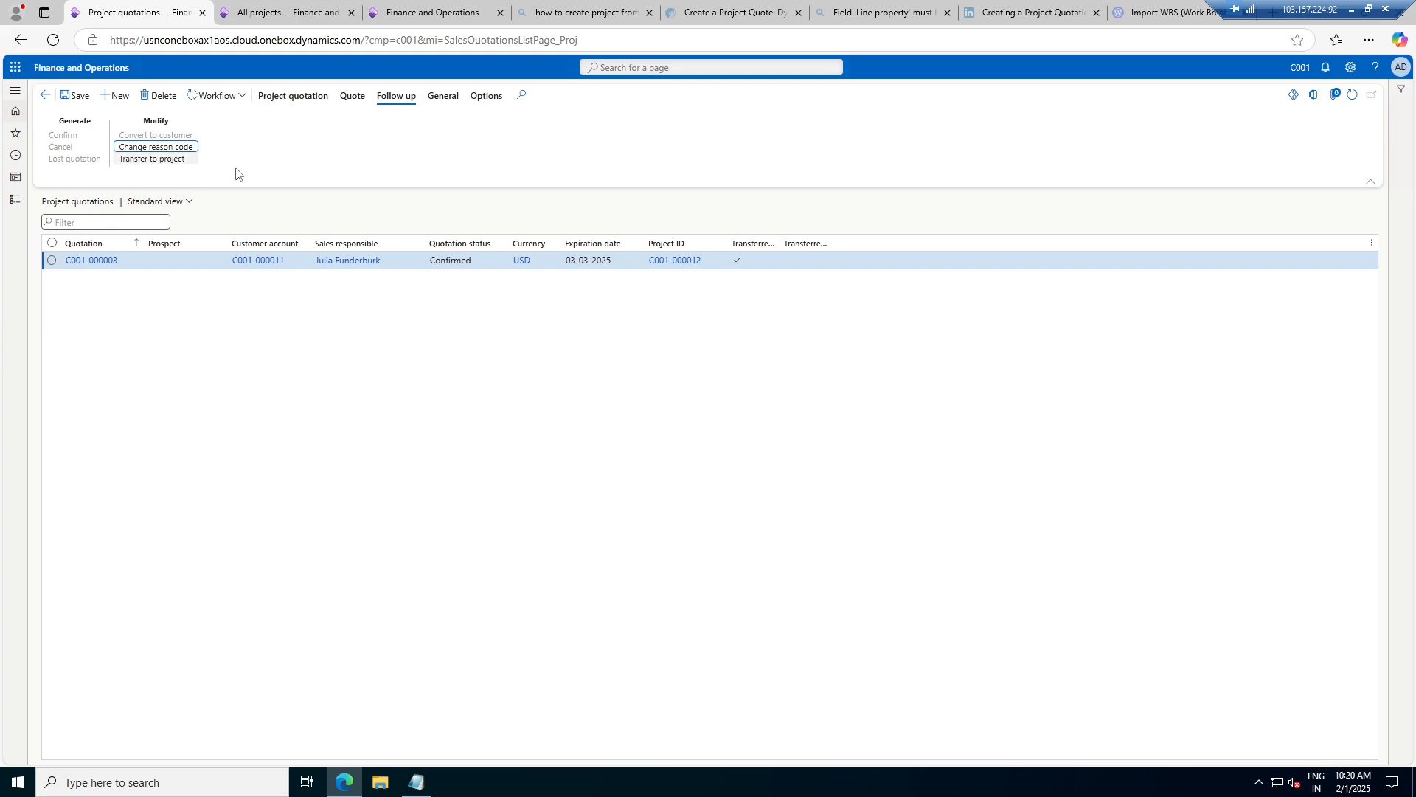
click(270, 12)
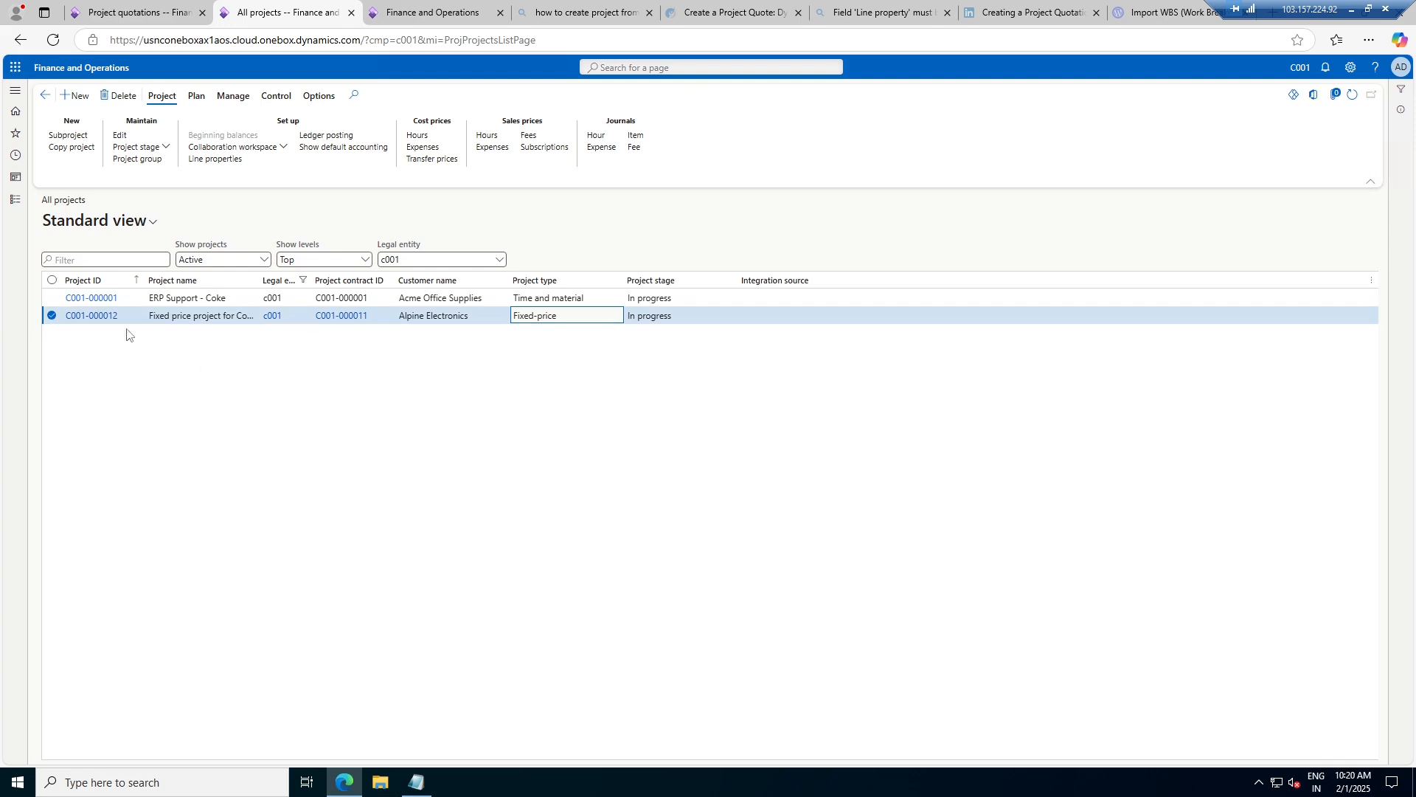
click(98, 319)
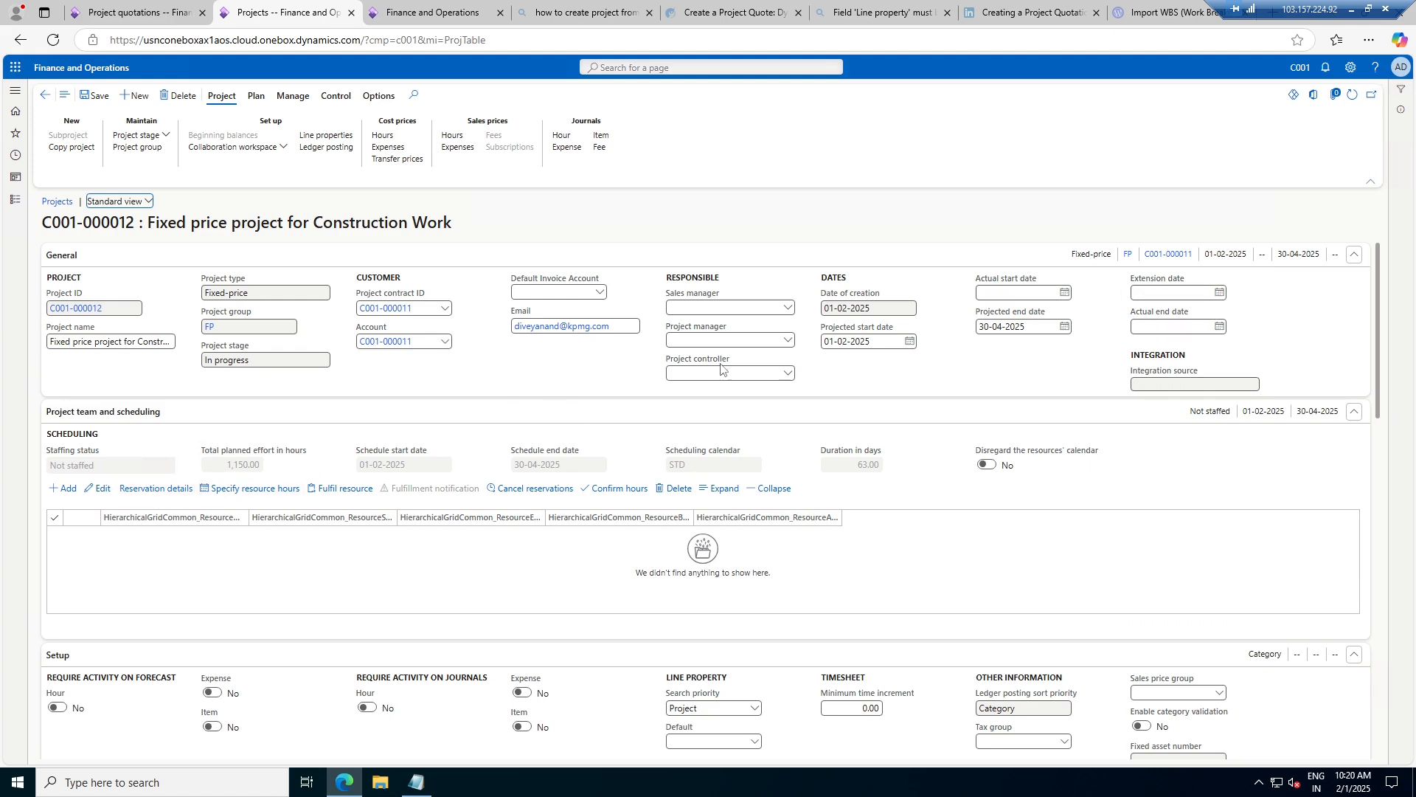
- Set the project's actual start date to 01-02-2025 and assign the first listed worker as sales manager
click(1064, 292)
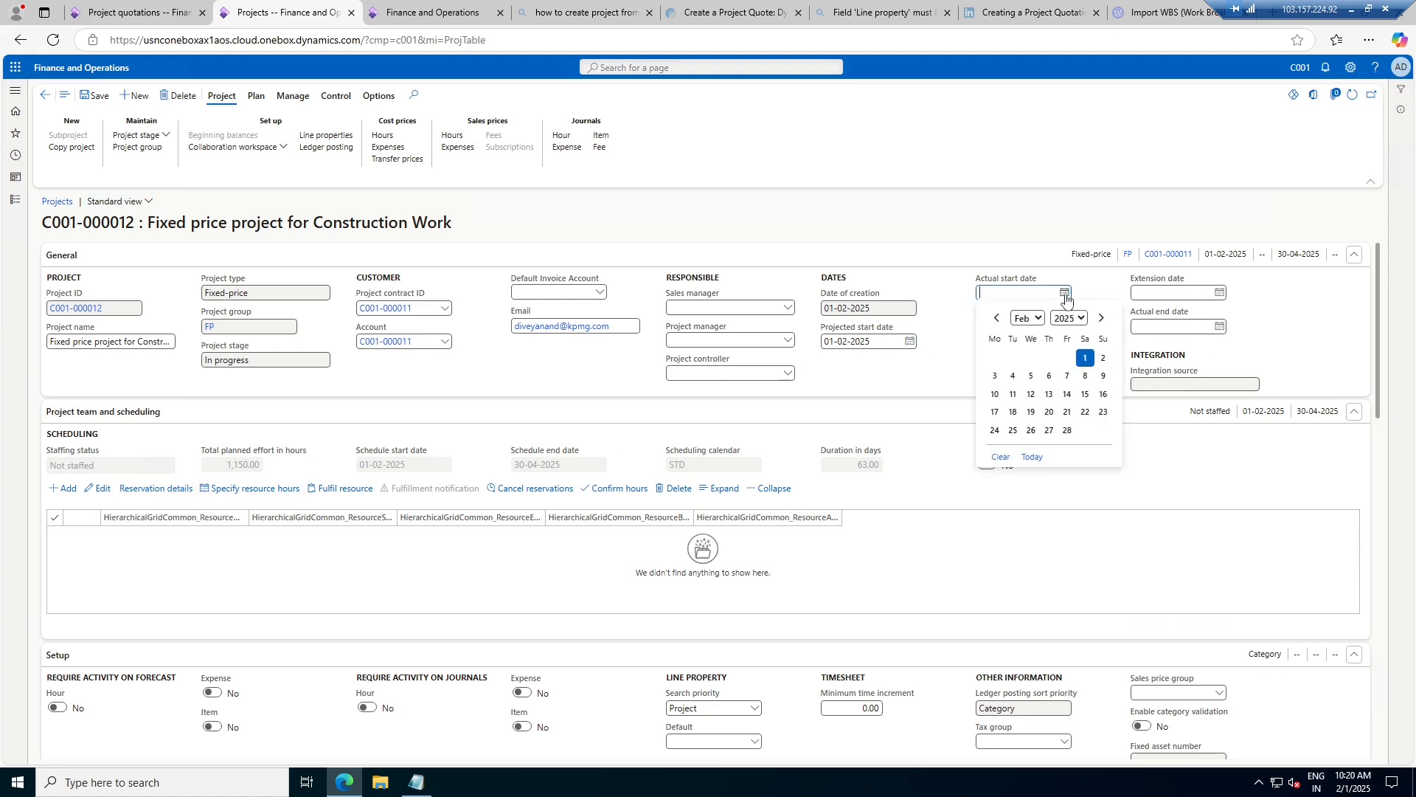
click(1085, 357)
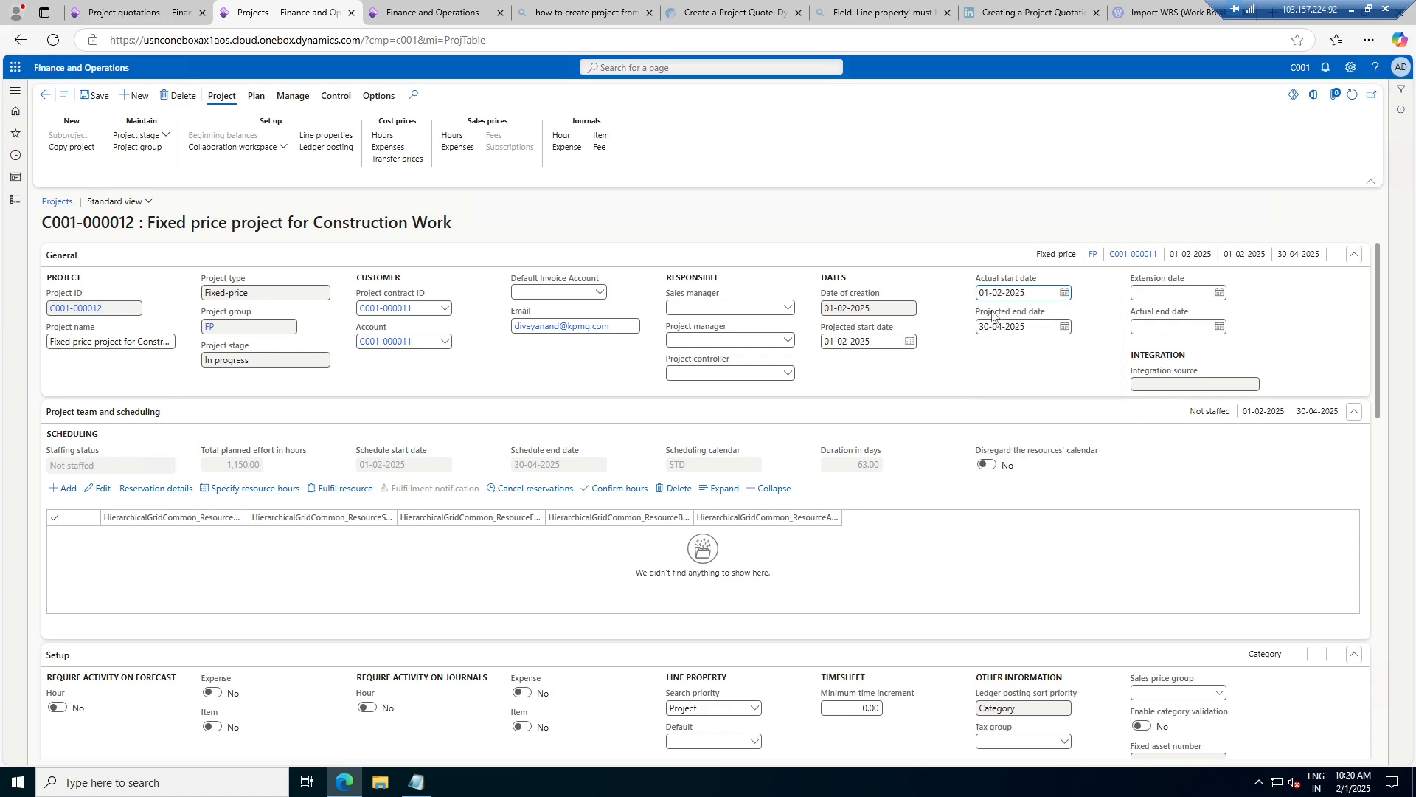
click(788, 310)
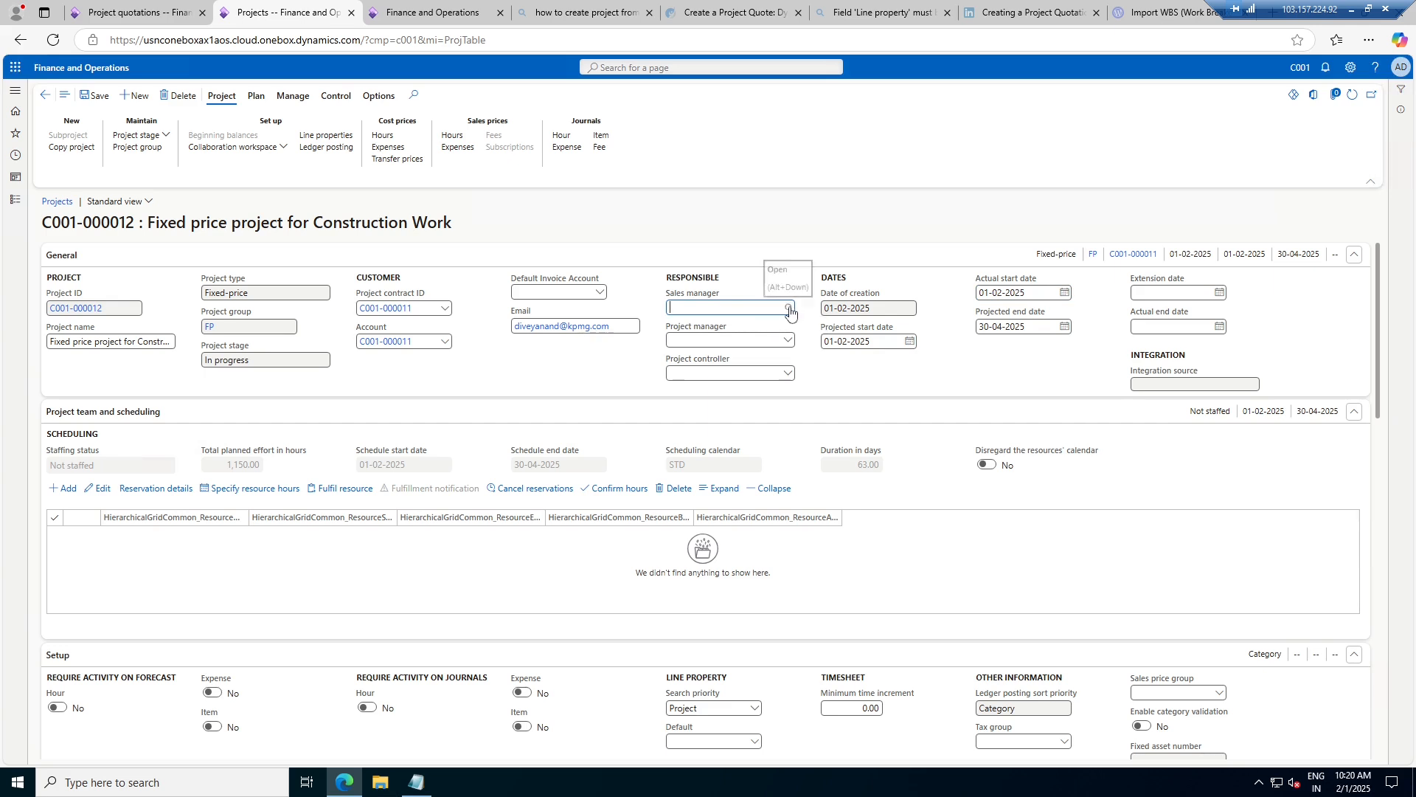
click(789, 309)
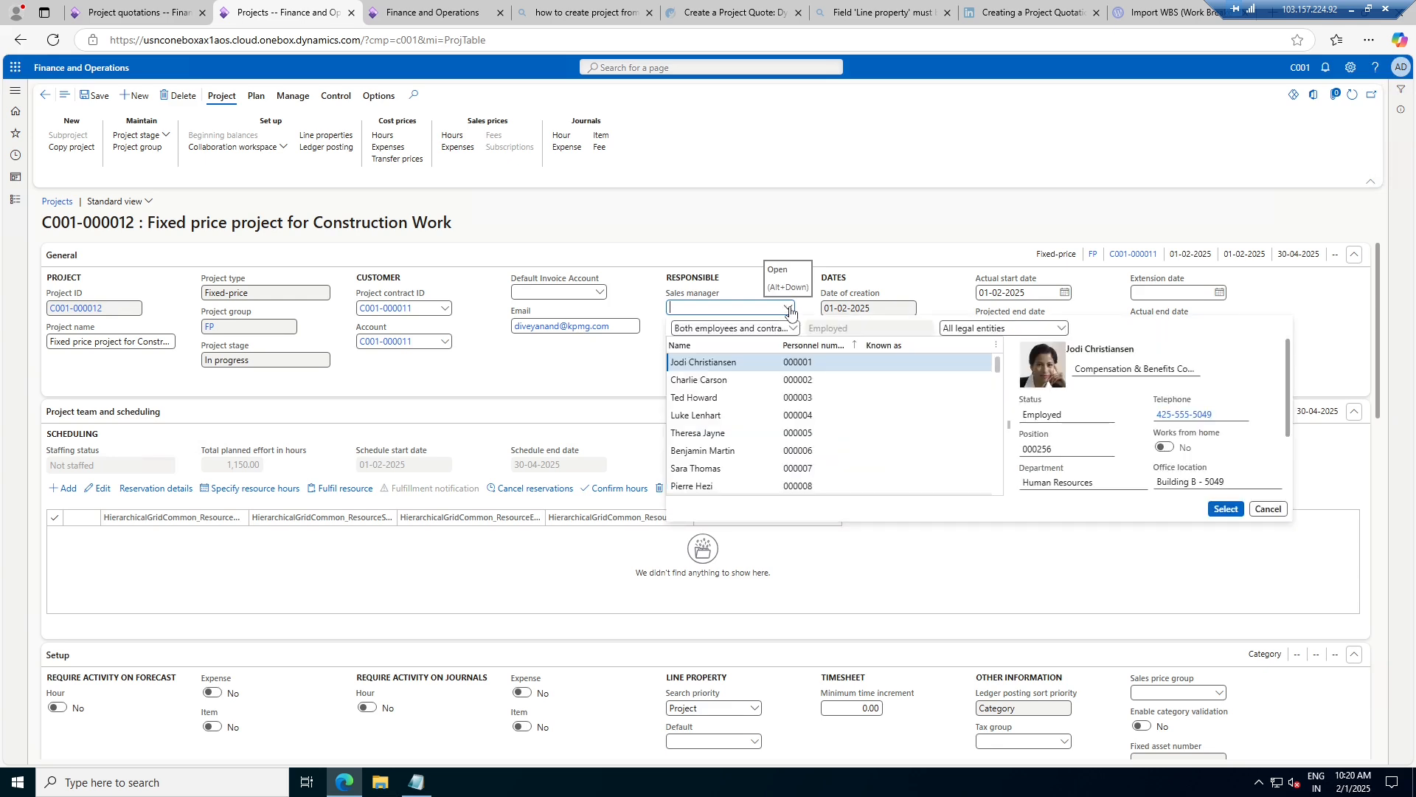
click(1226, 508)
- Assign the second listed worker as project manager and the third listed worker as project controller
click(789, 340)
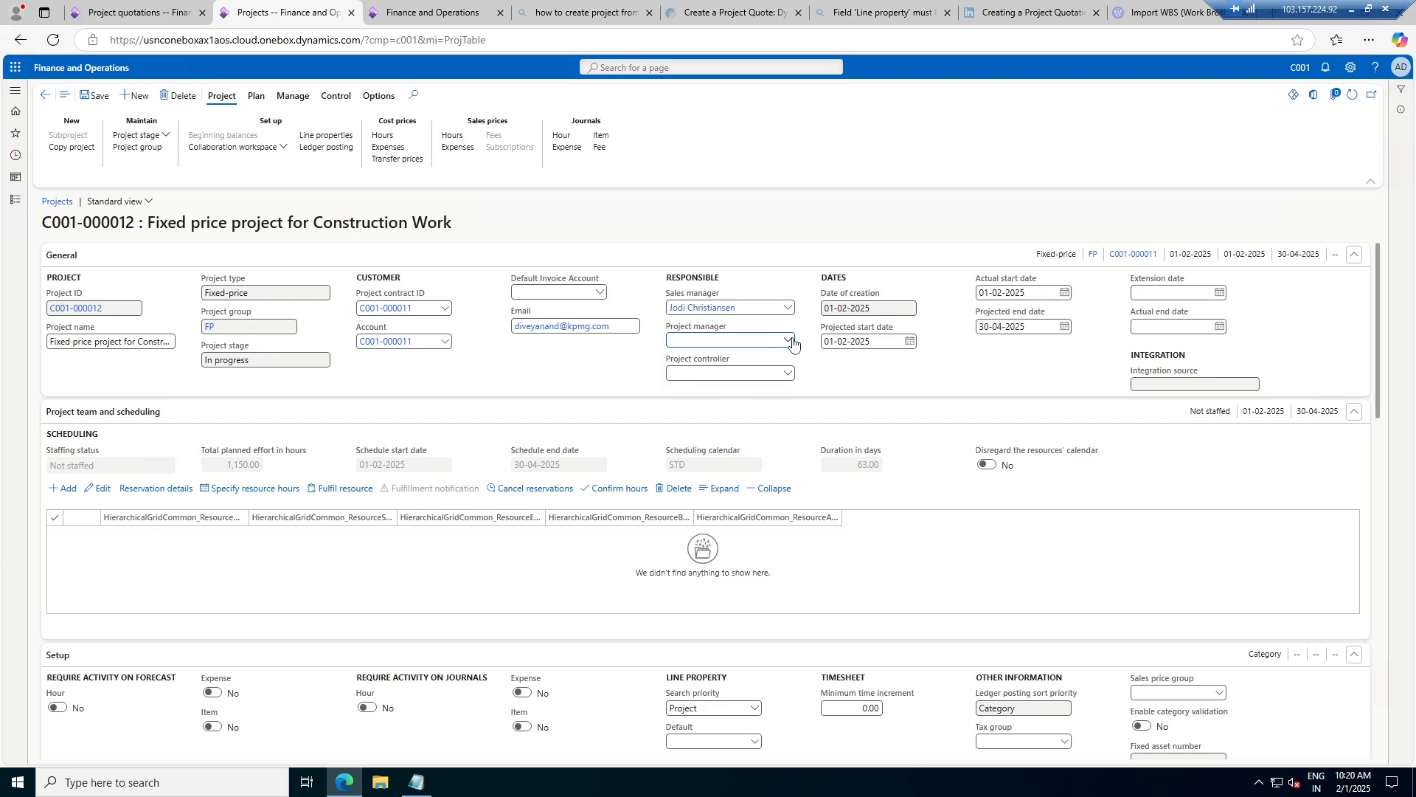
click(708, 413)
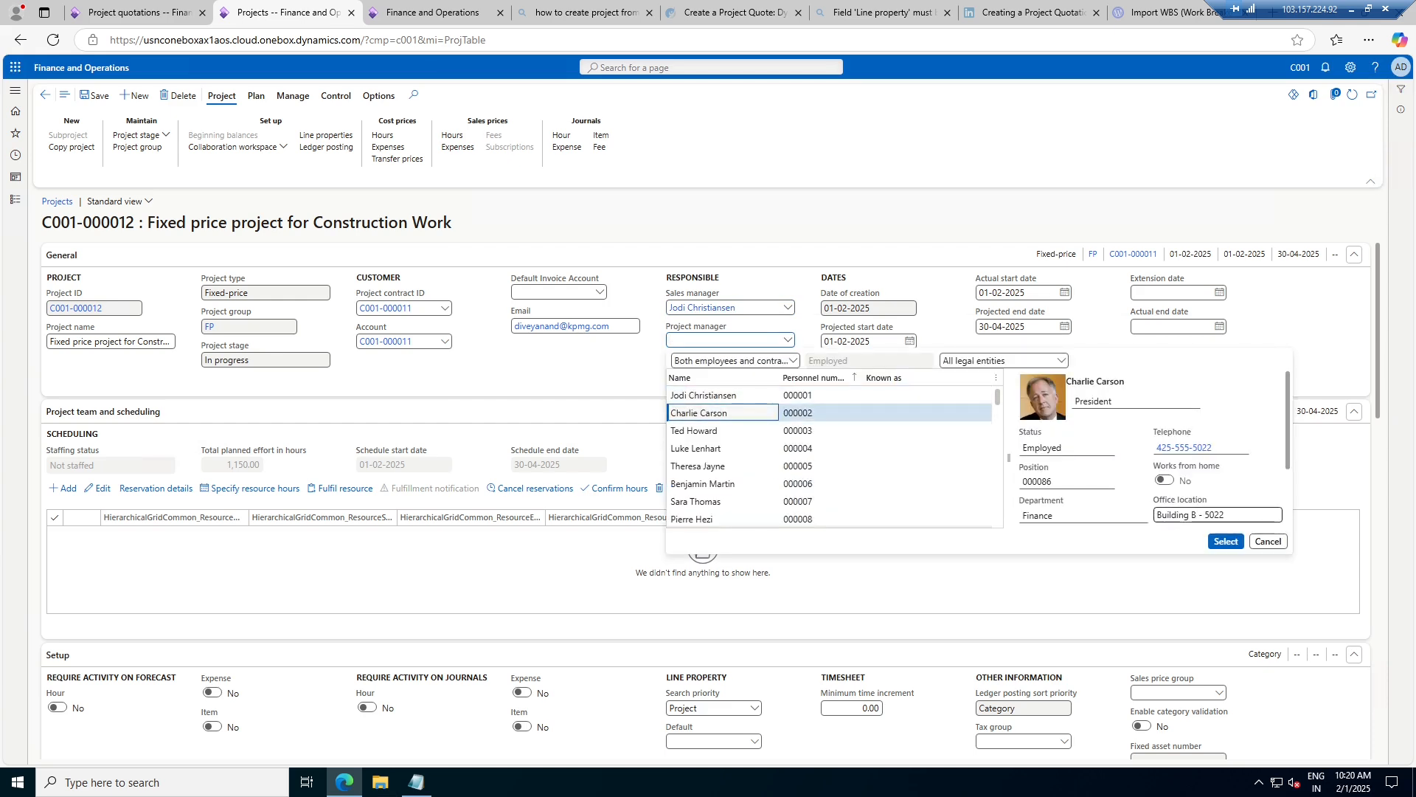
click(1217, 541)
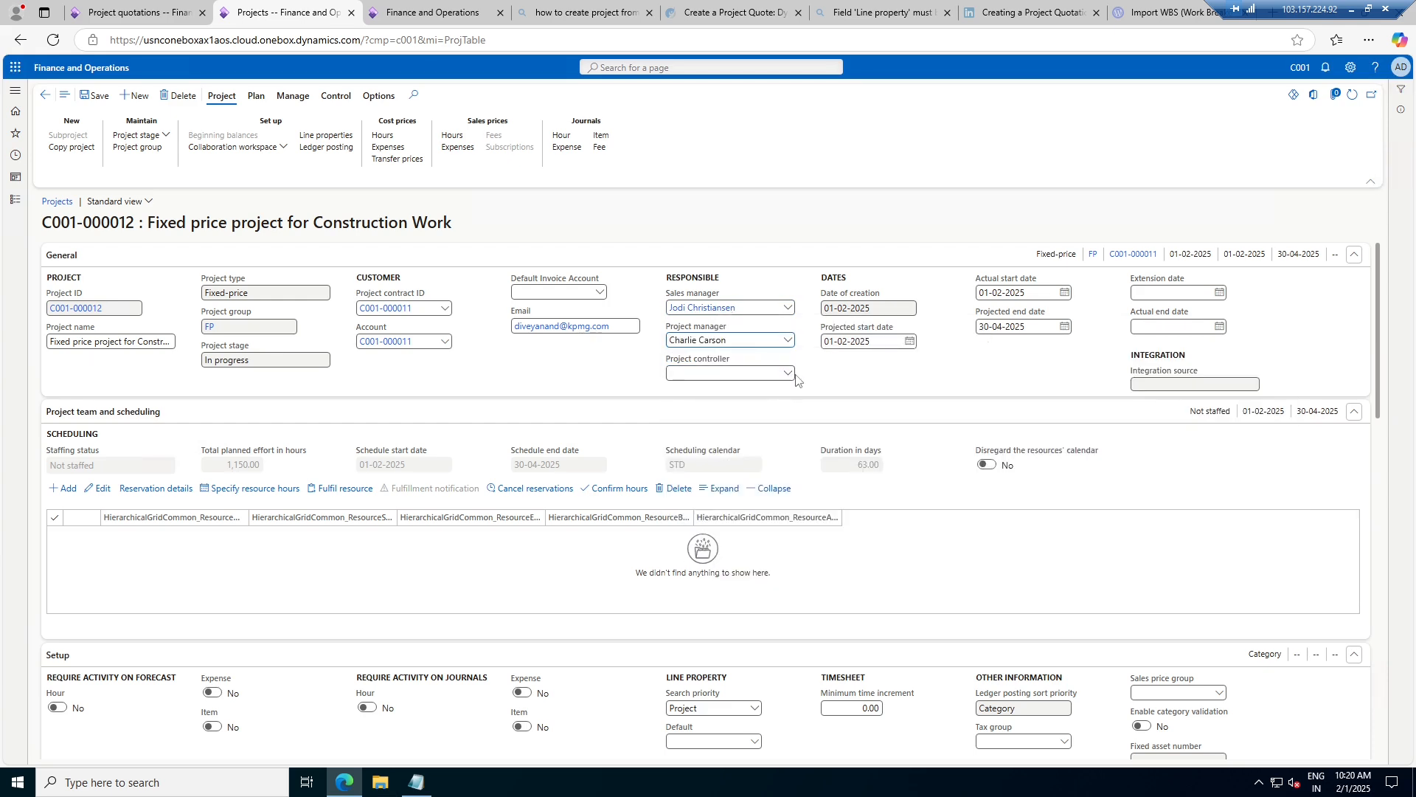
click(789, 375)
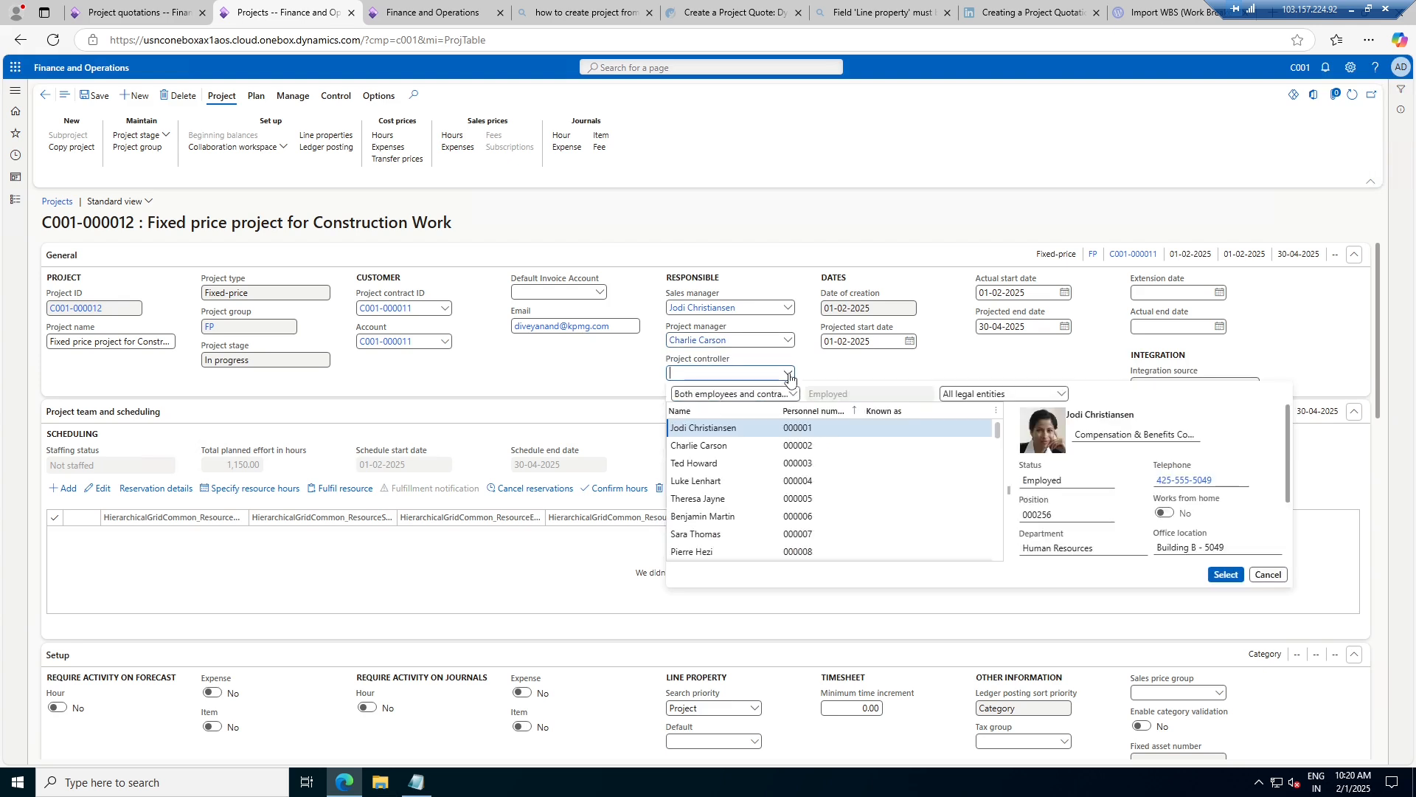
click(726, 463)
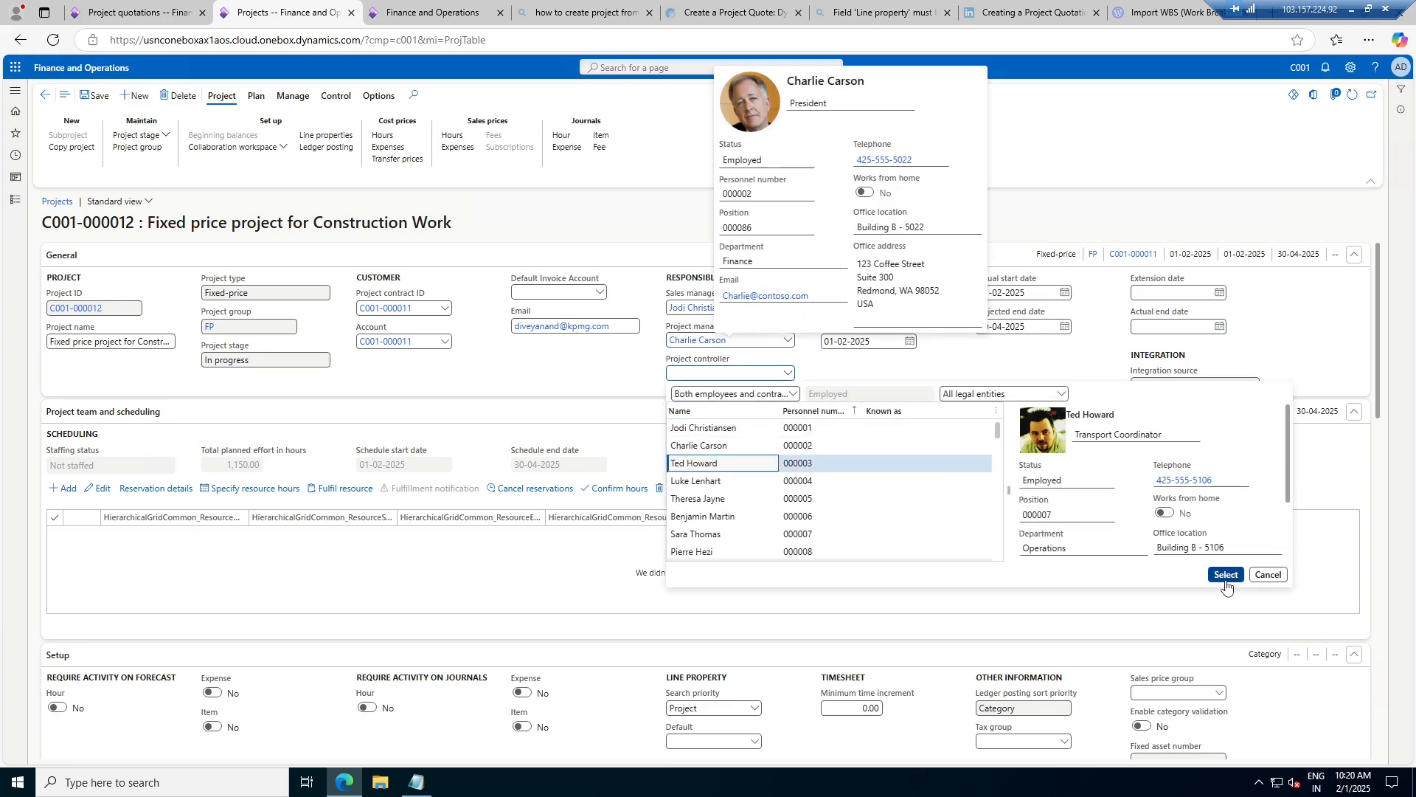
click(723, 463)
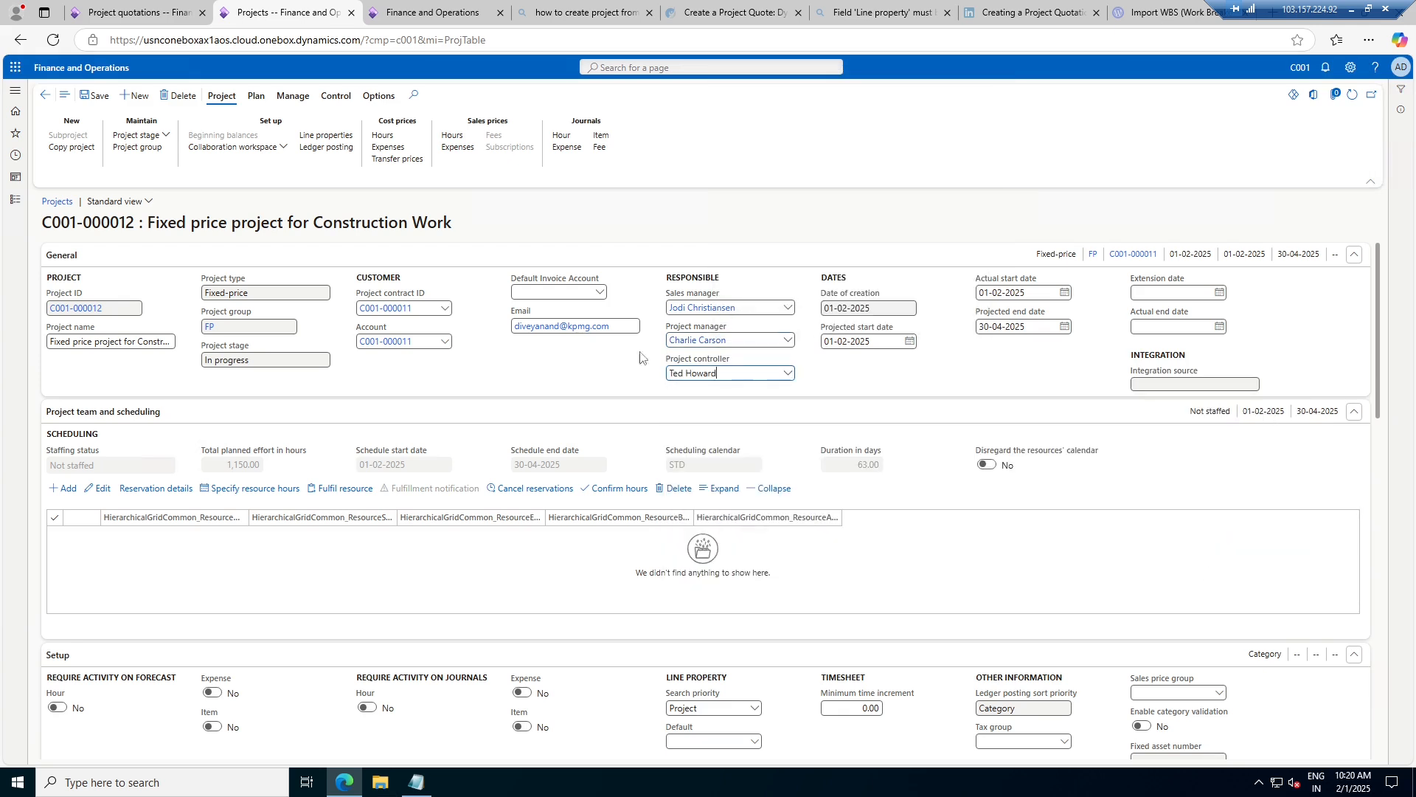
- Set the project's default invoice account to the Alpine Electronics funding source
click(599, 295)
click(600, 293)
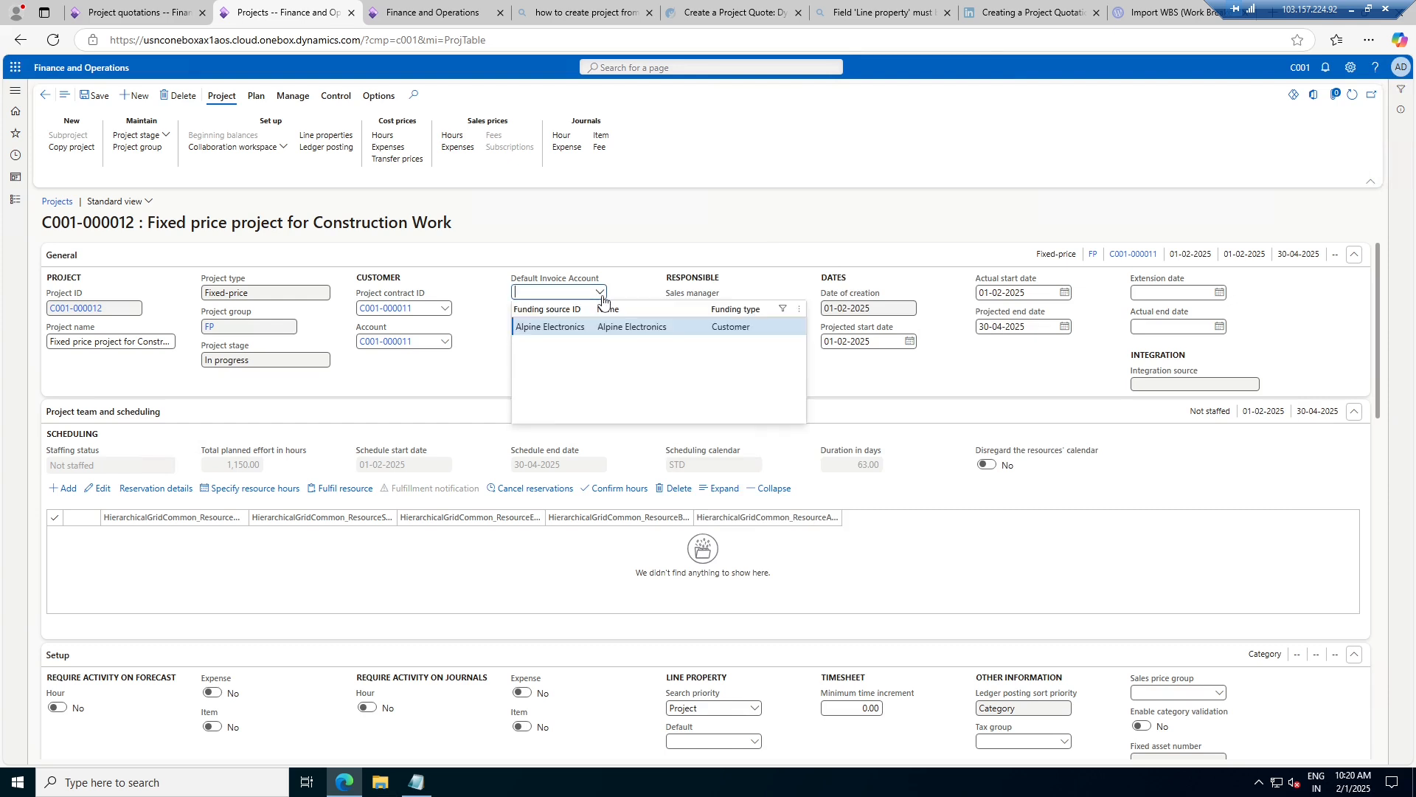
click(553, 327)
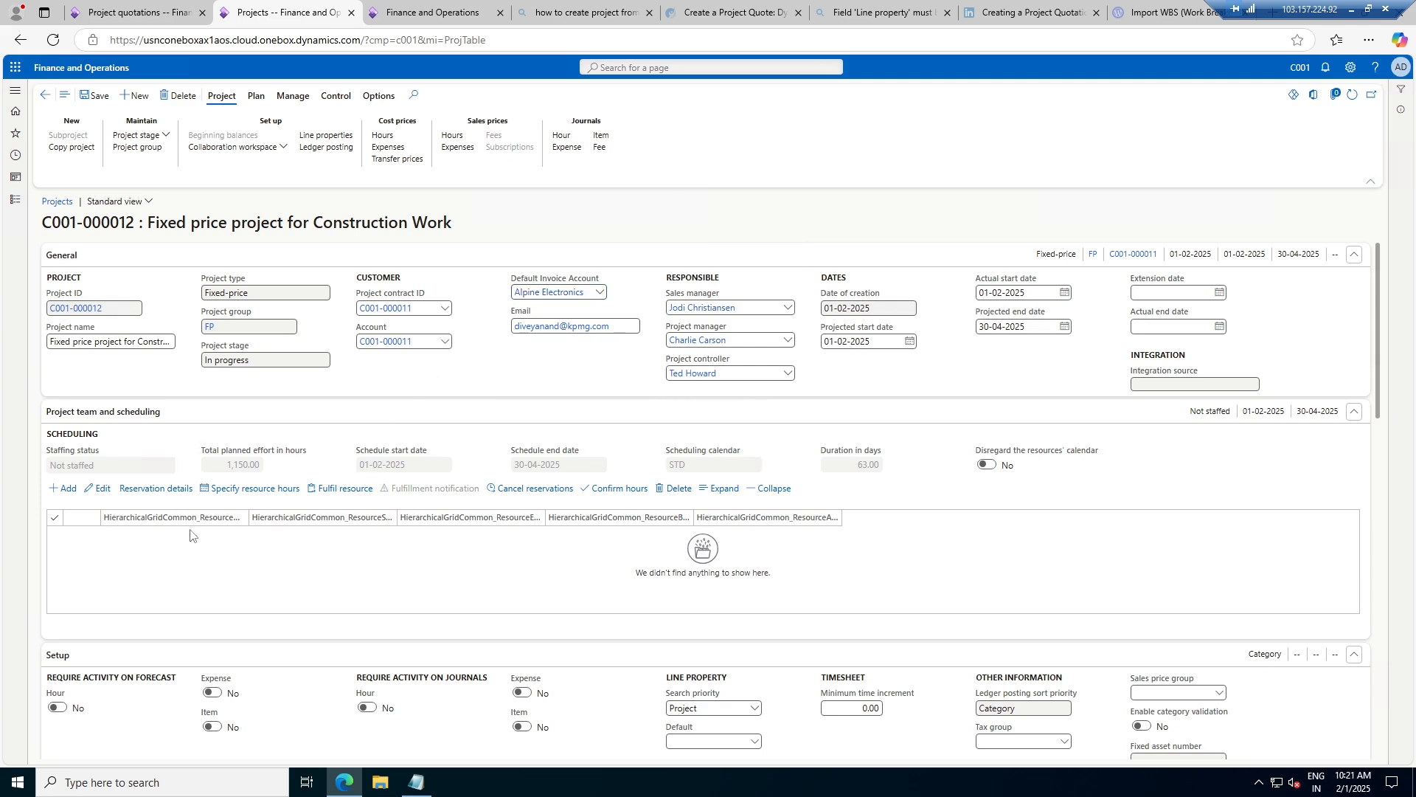
click(59, 490)
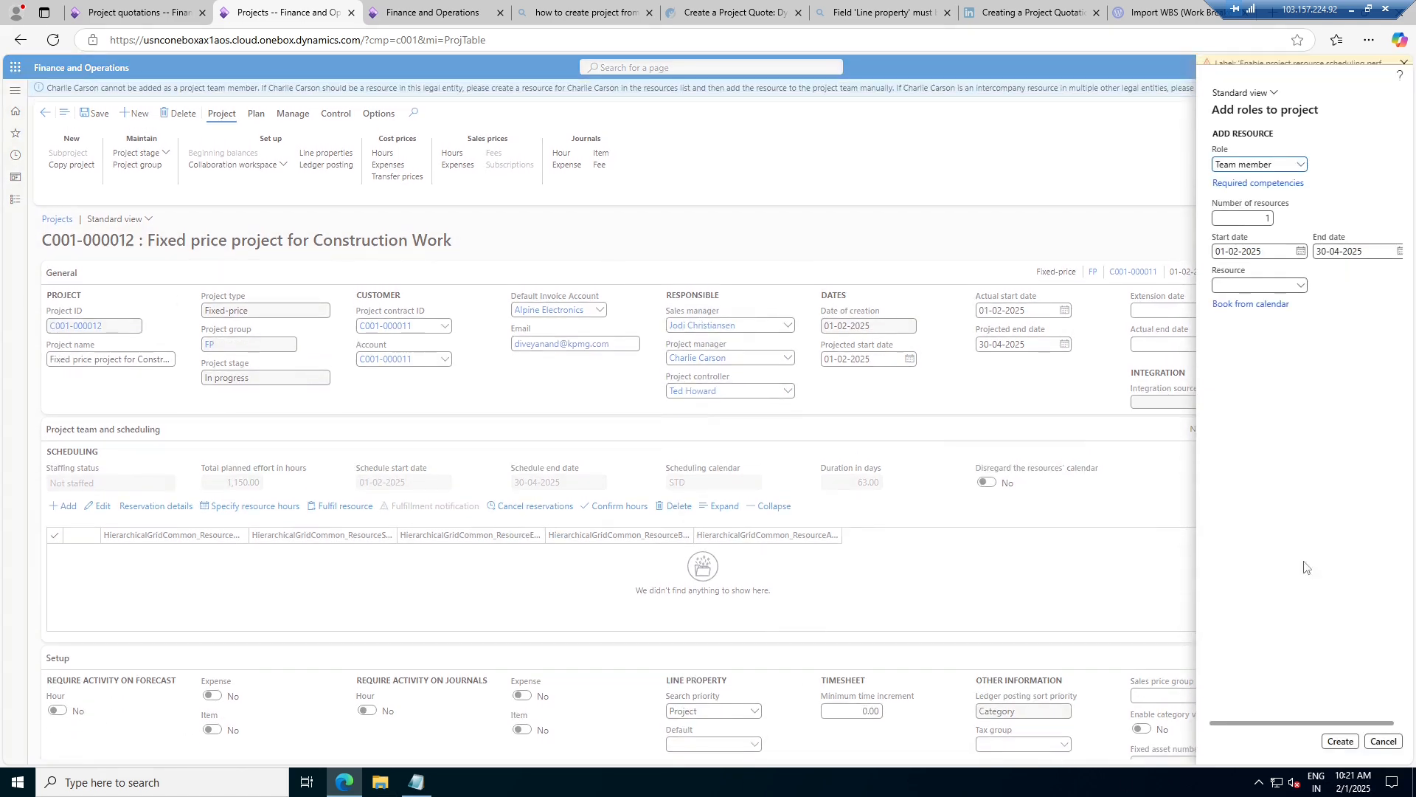
click(1300, 294)
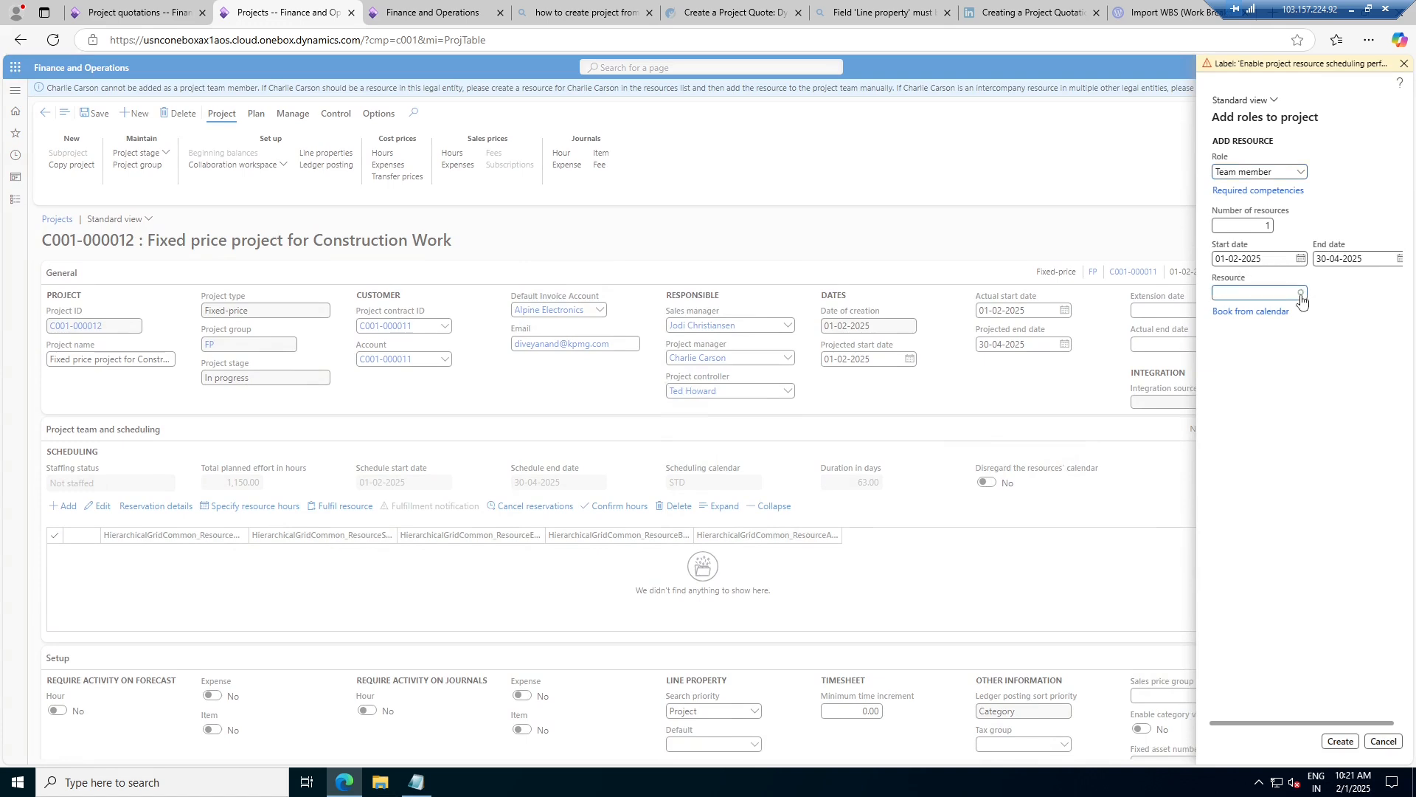
click(1301, 295)
click(1300, 294)
click(1383, 742)
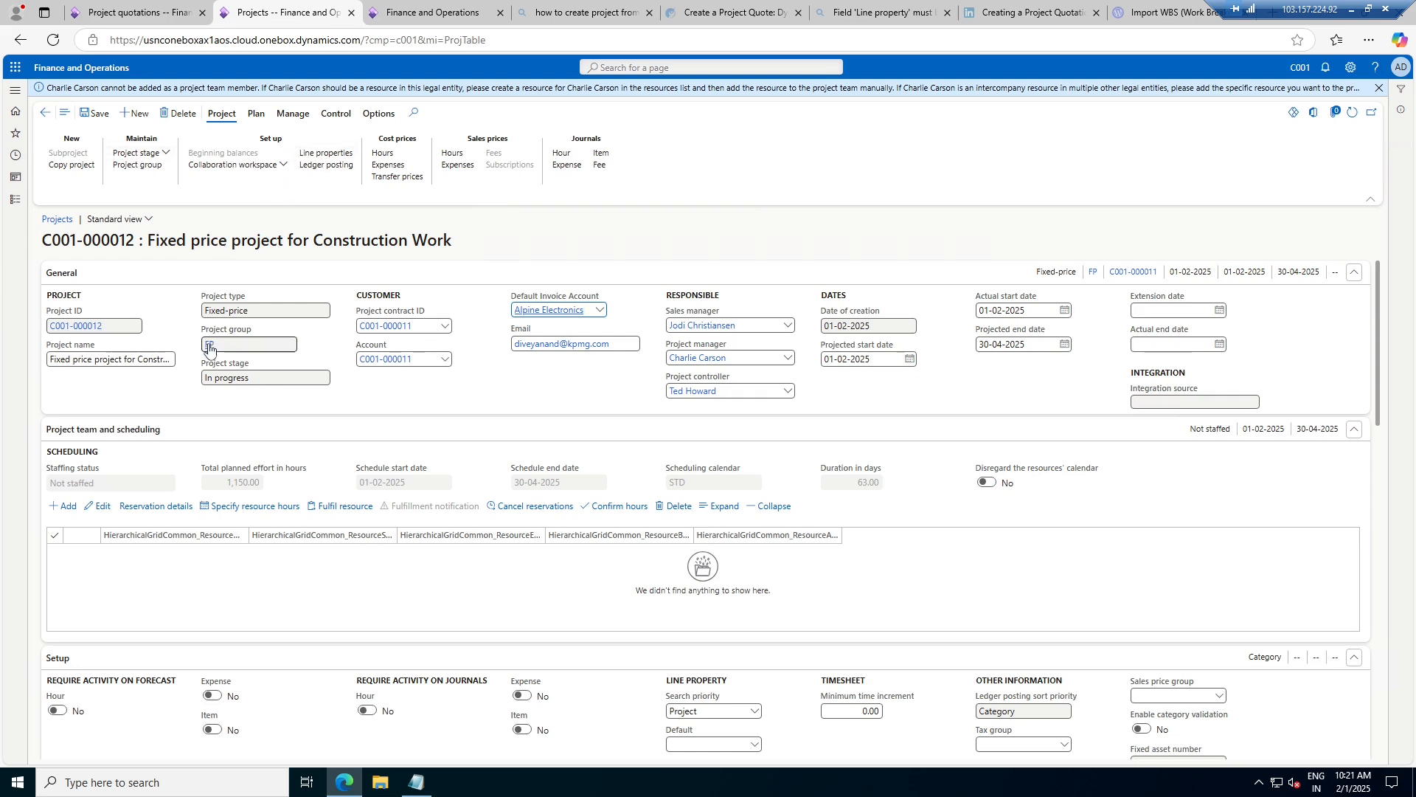
- Open the project's Alpine Electronics contract and check the allocation of its funding rule
click(393, 327)
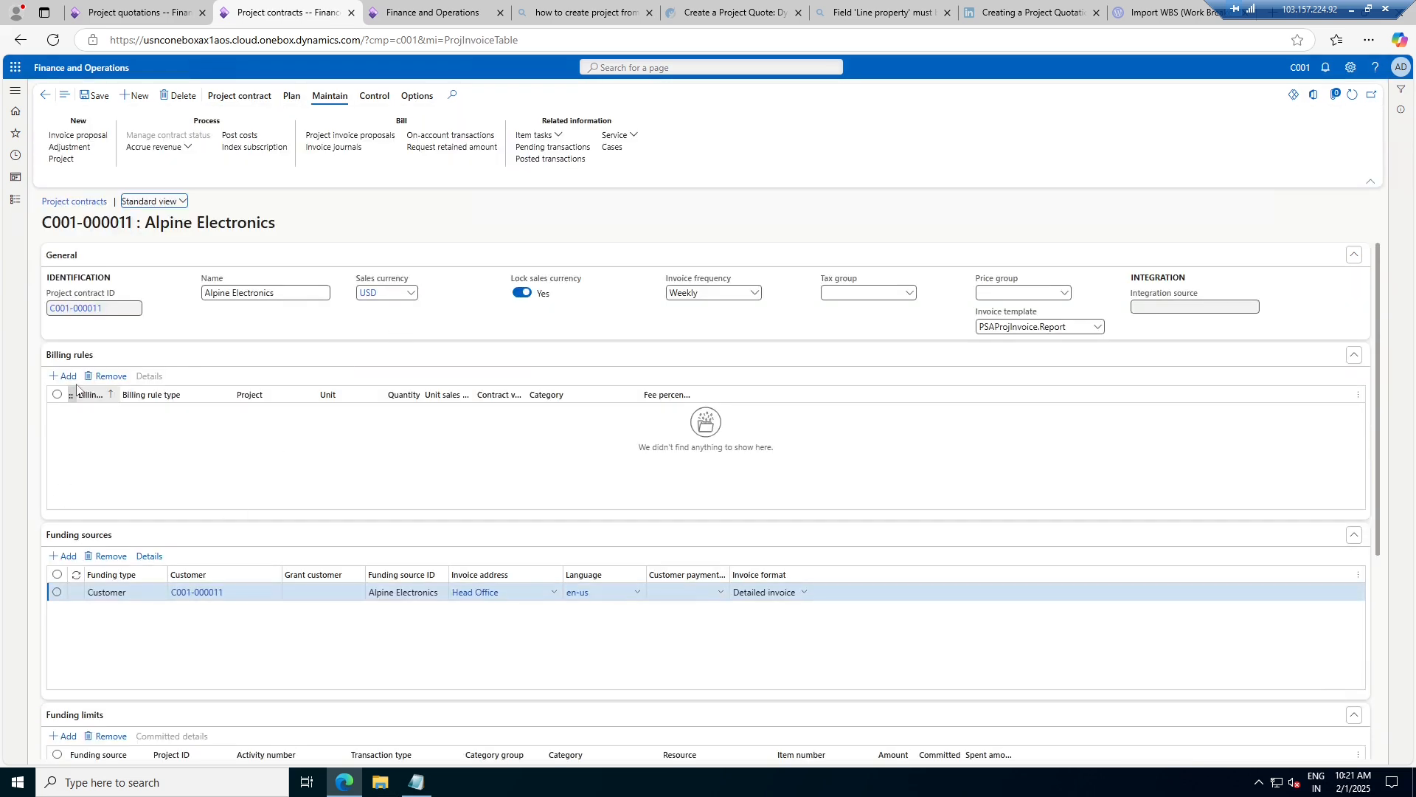
scroll(572, 487, down, 5)
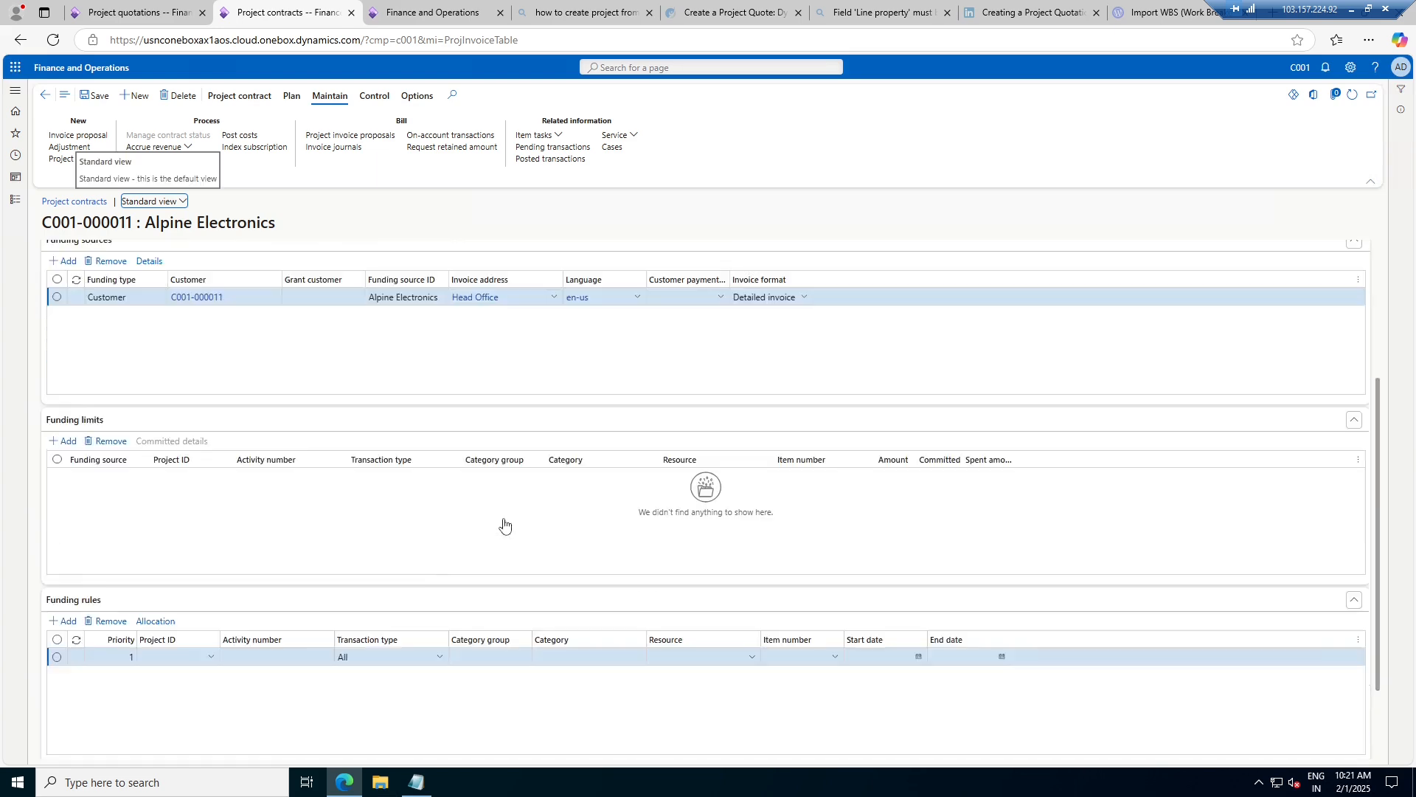
click(157, 589)
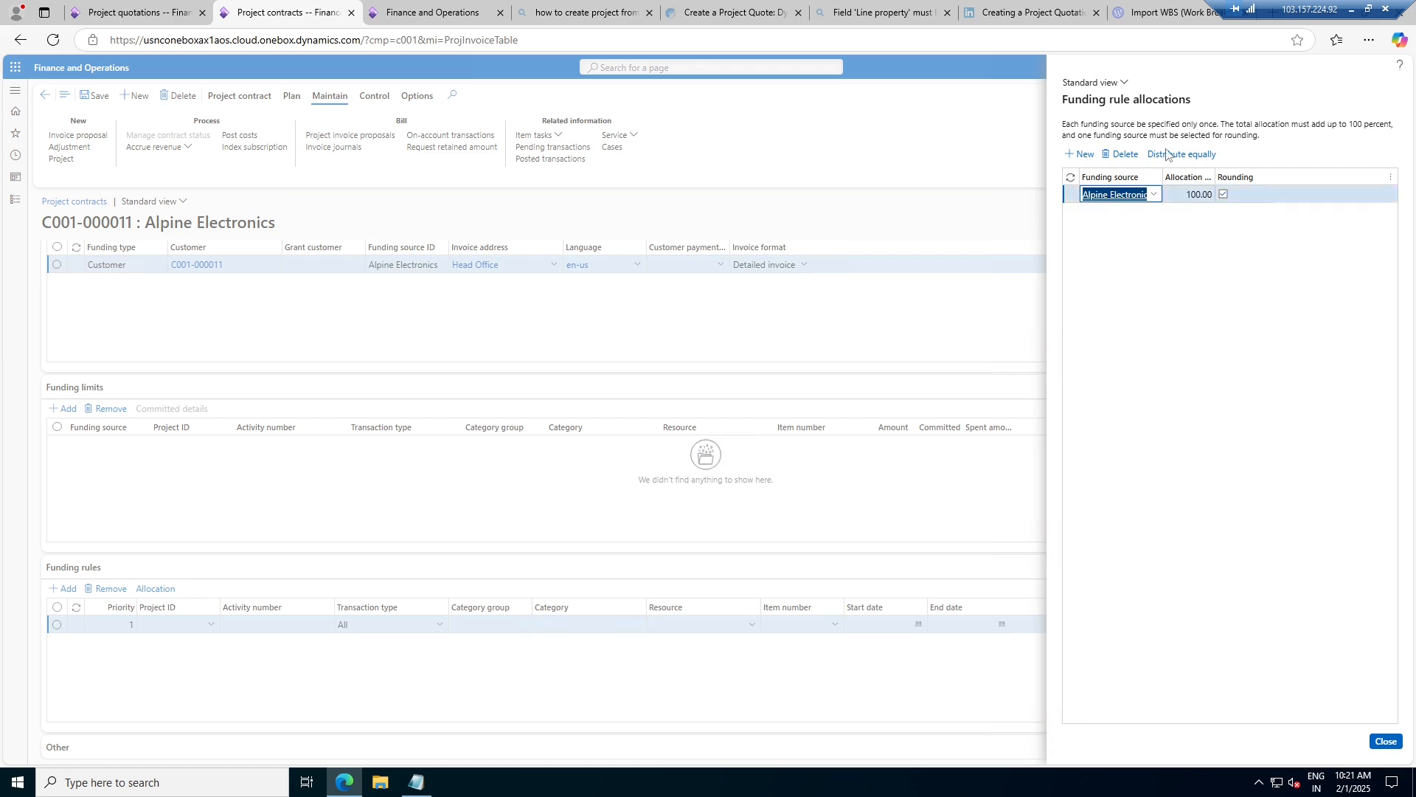
click(1384, 740)
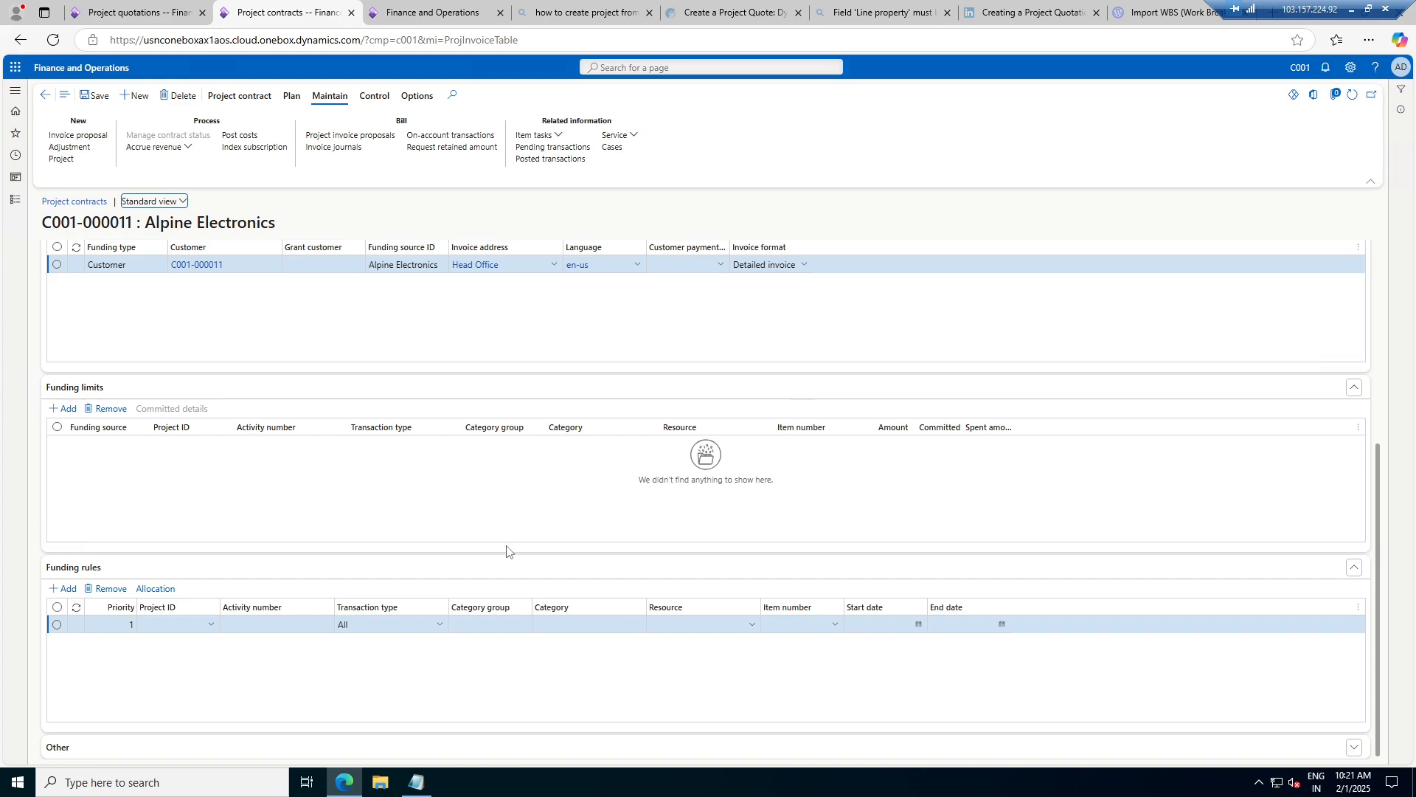
- Try a funding limit line with the Alpine Electronics funding source and the fixed-price construction project, and remove it
click(67, 410)
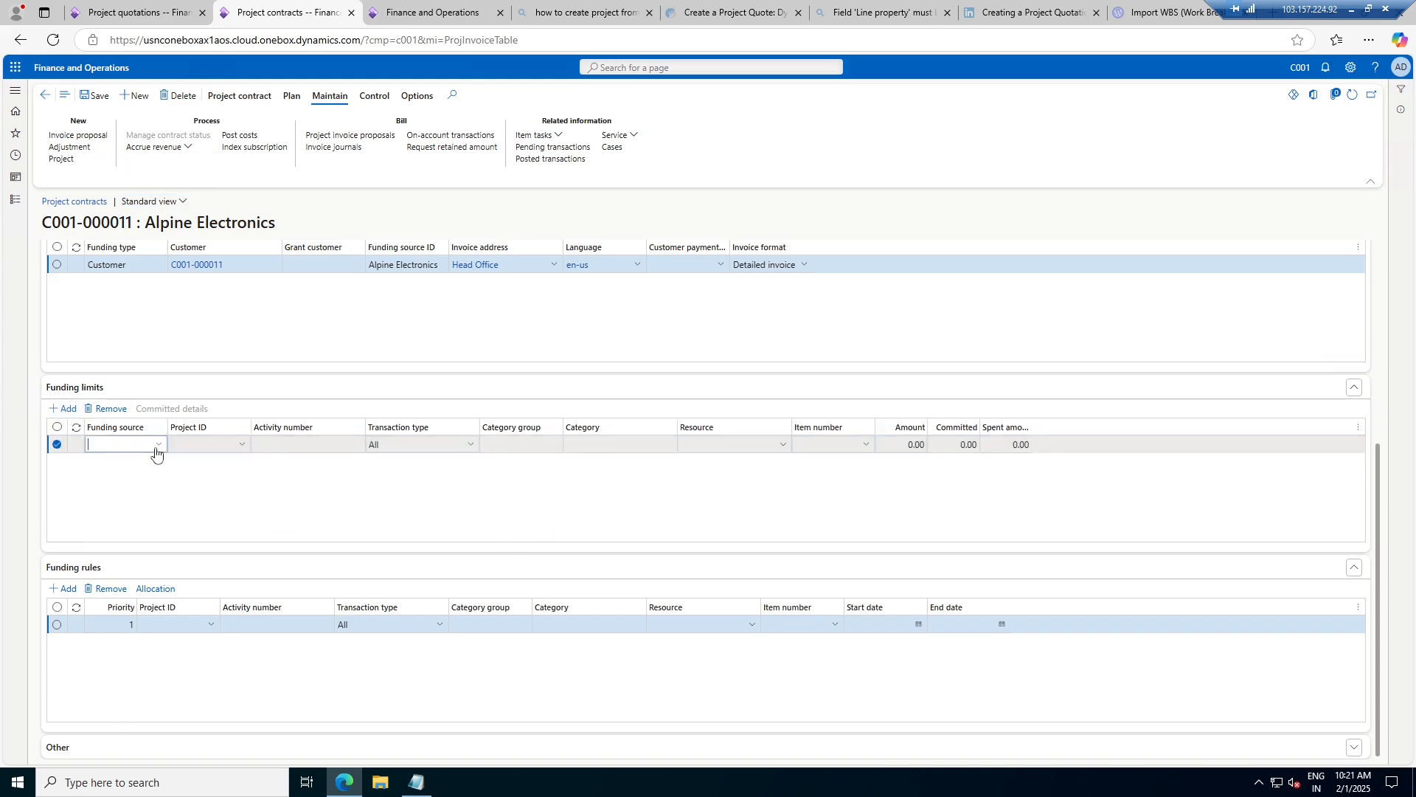
click(158, 444)
click(141, 481)
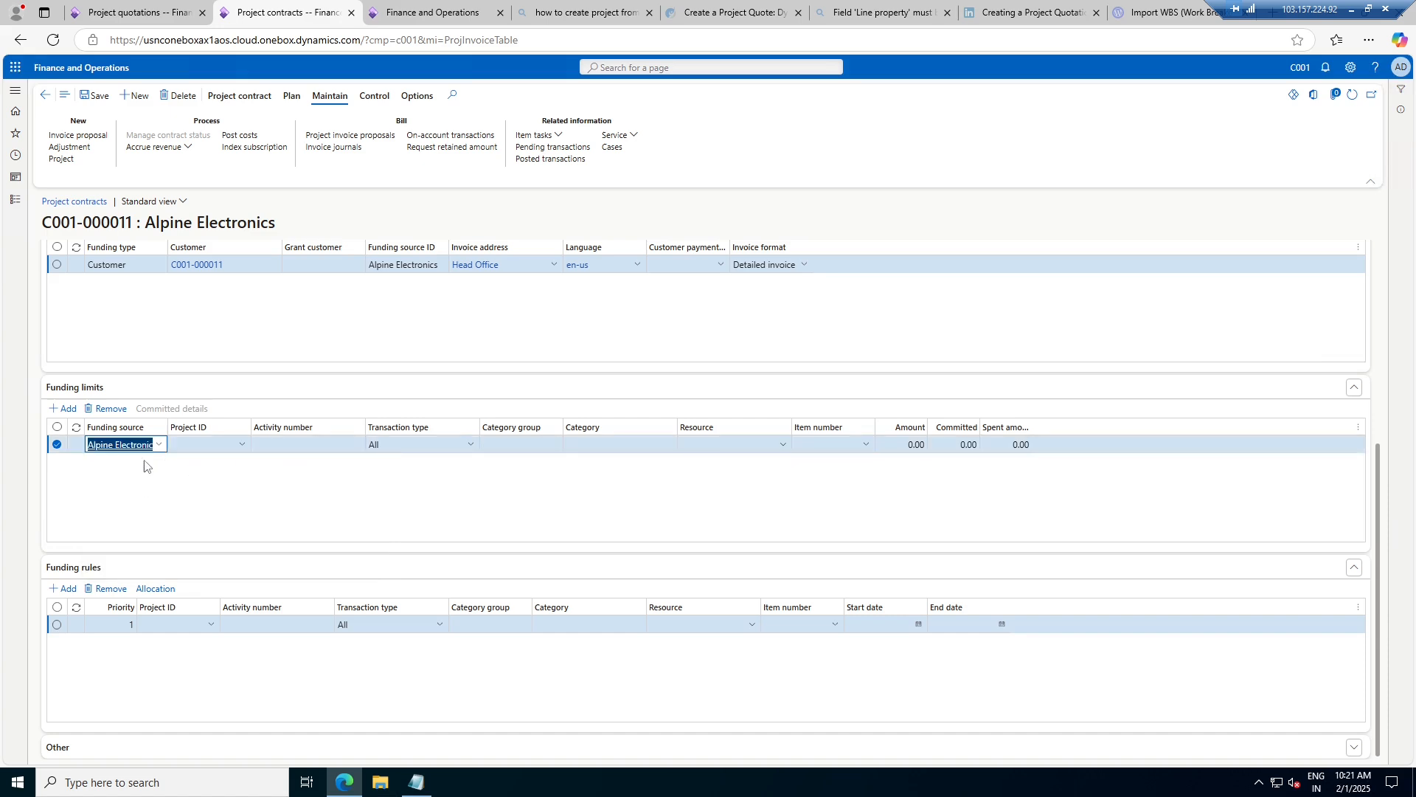
click(242, 444)
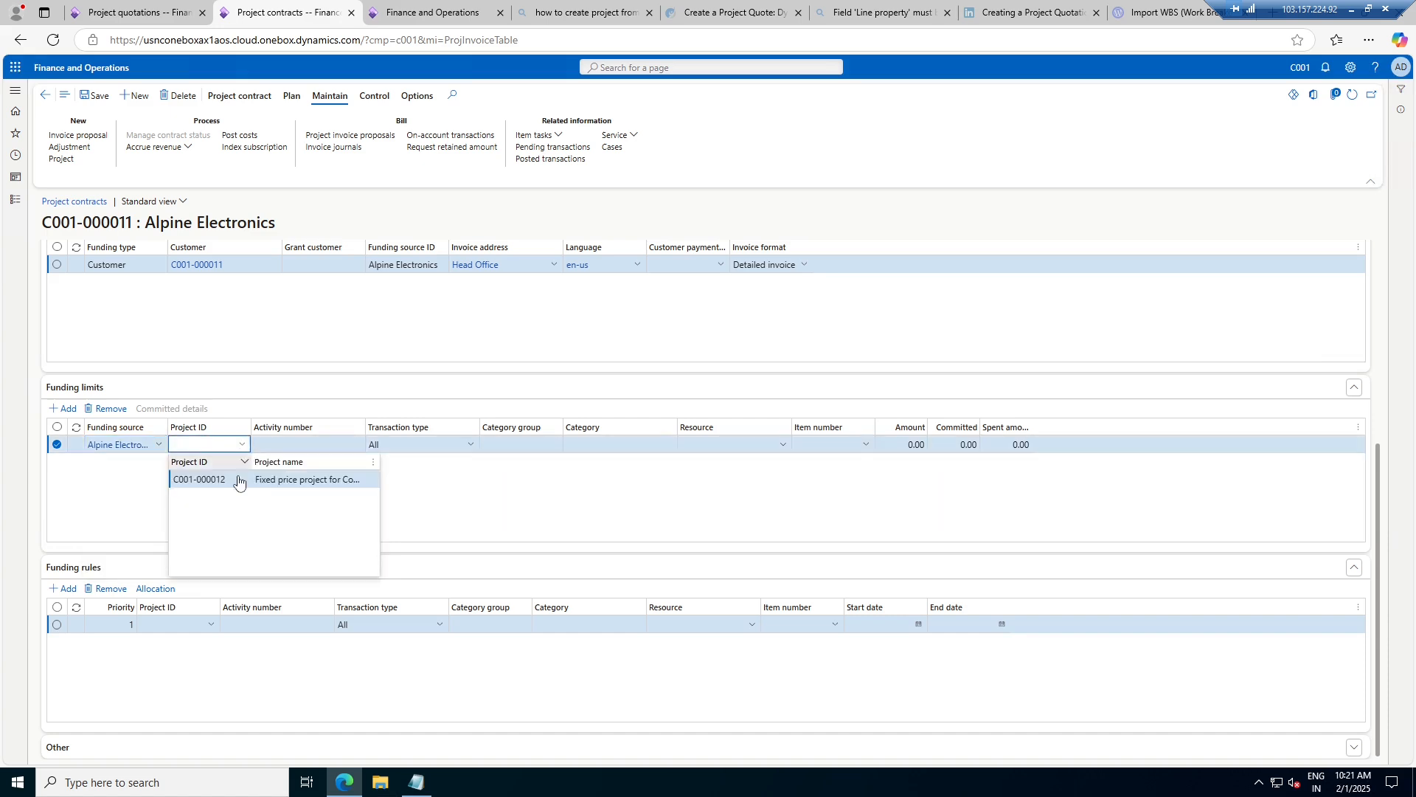
click(238, 480)
click(354, 447)
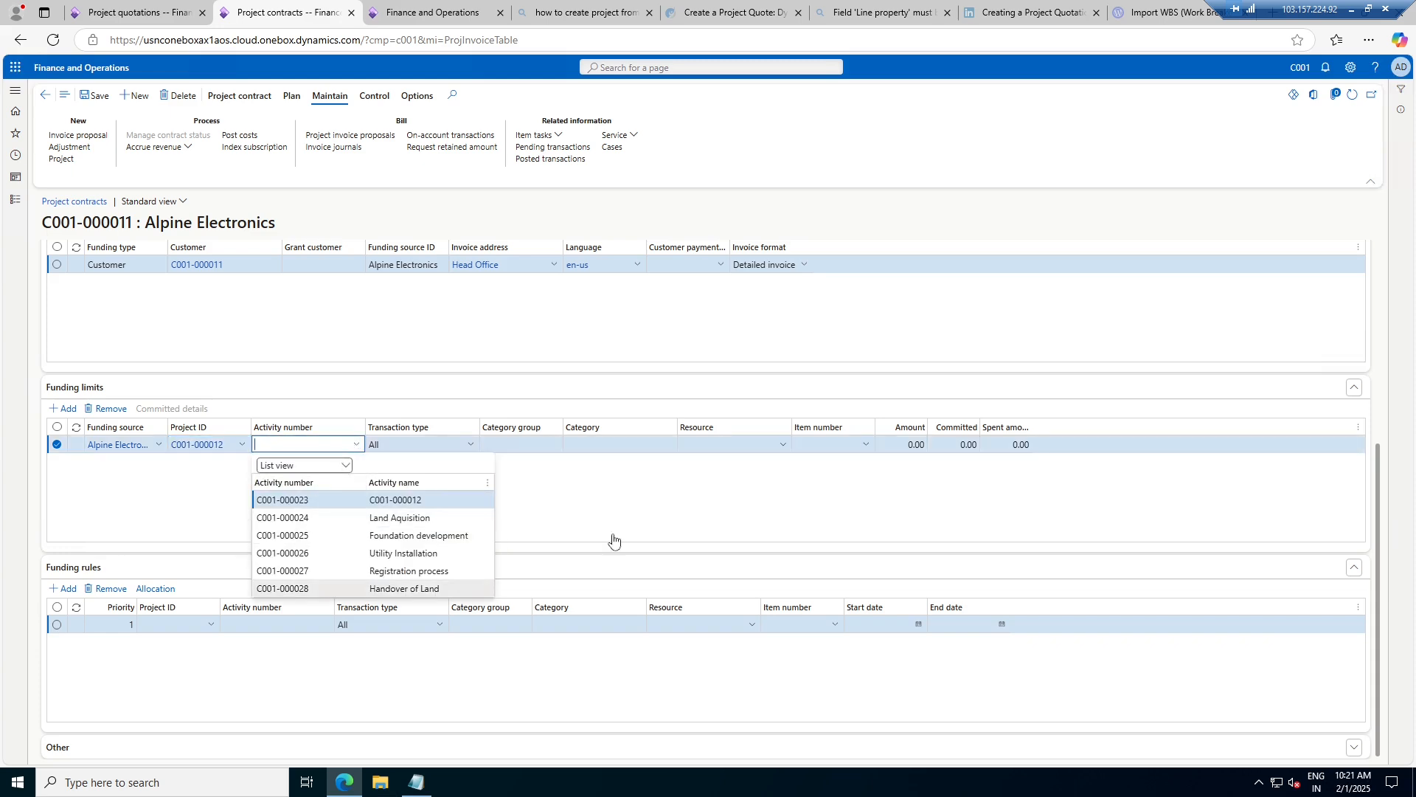
click(909, 478)
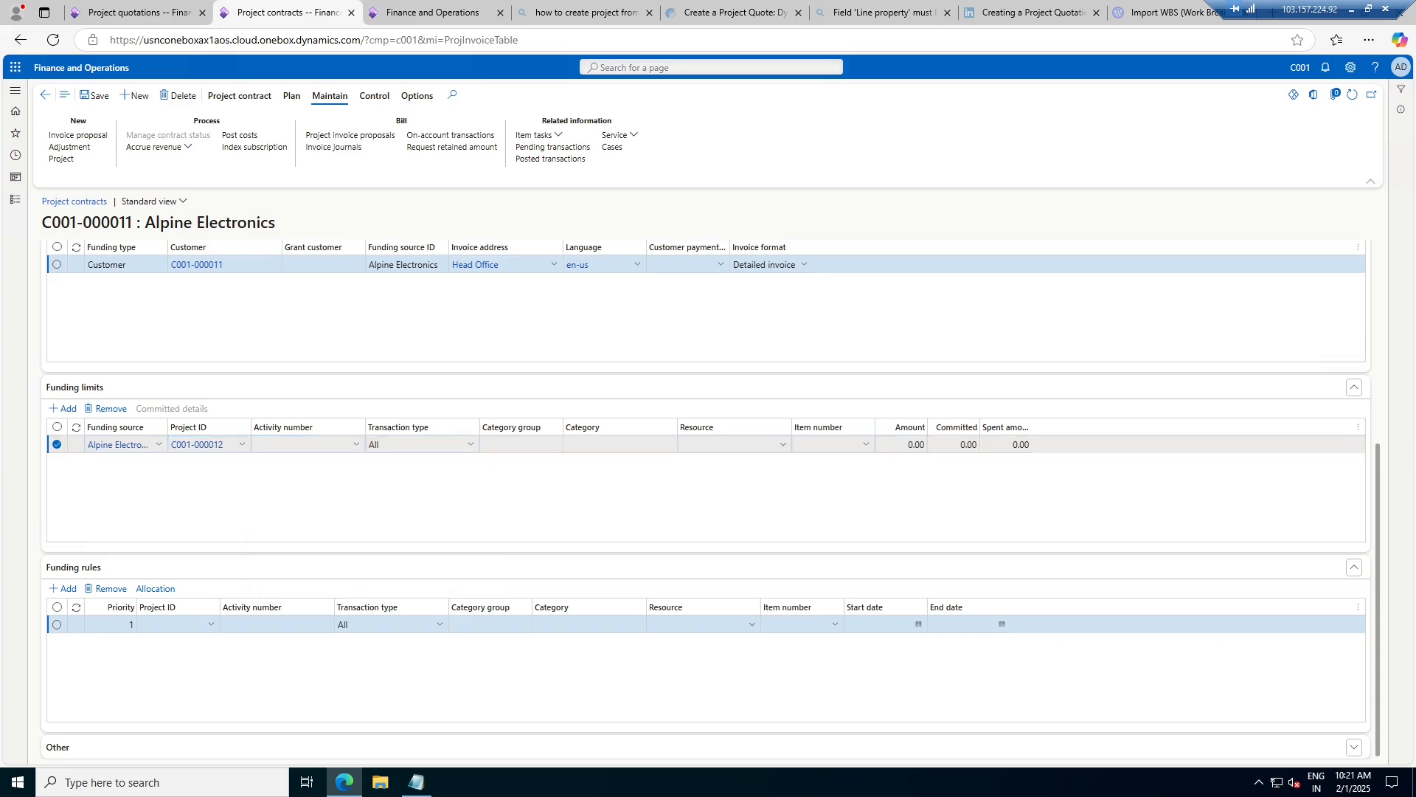
click(104, 410)
- Add a billing rule of line type Milestone to the Alpine Electronics project contract and save the contract
scroll(319, 389, up, 4)
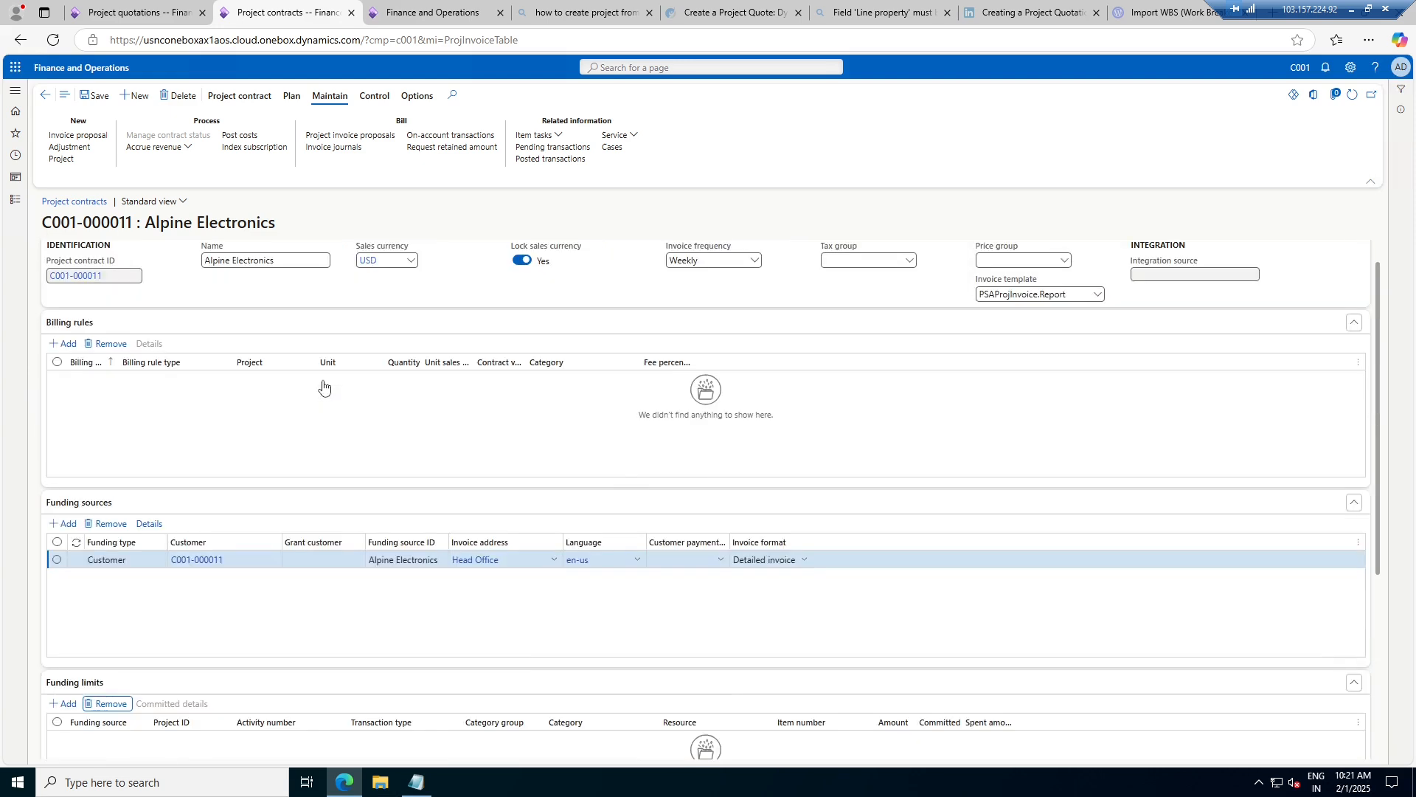
click(67, 345)
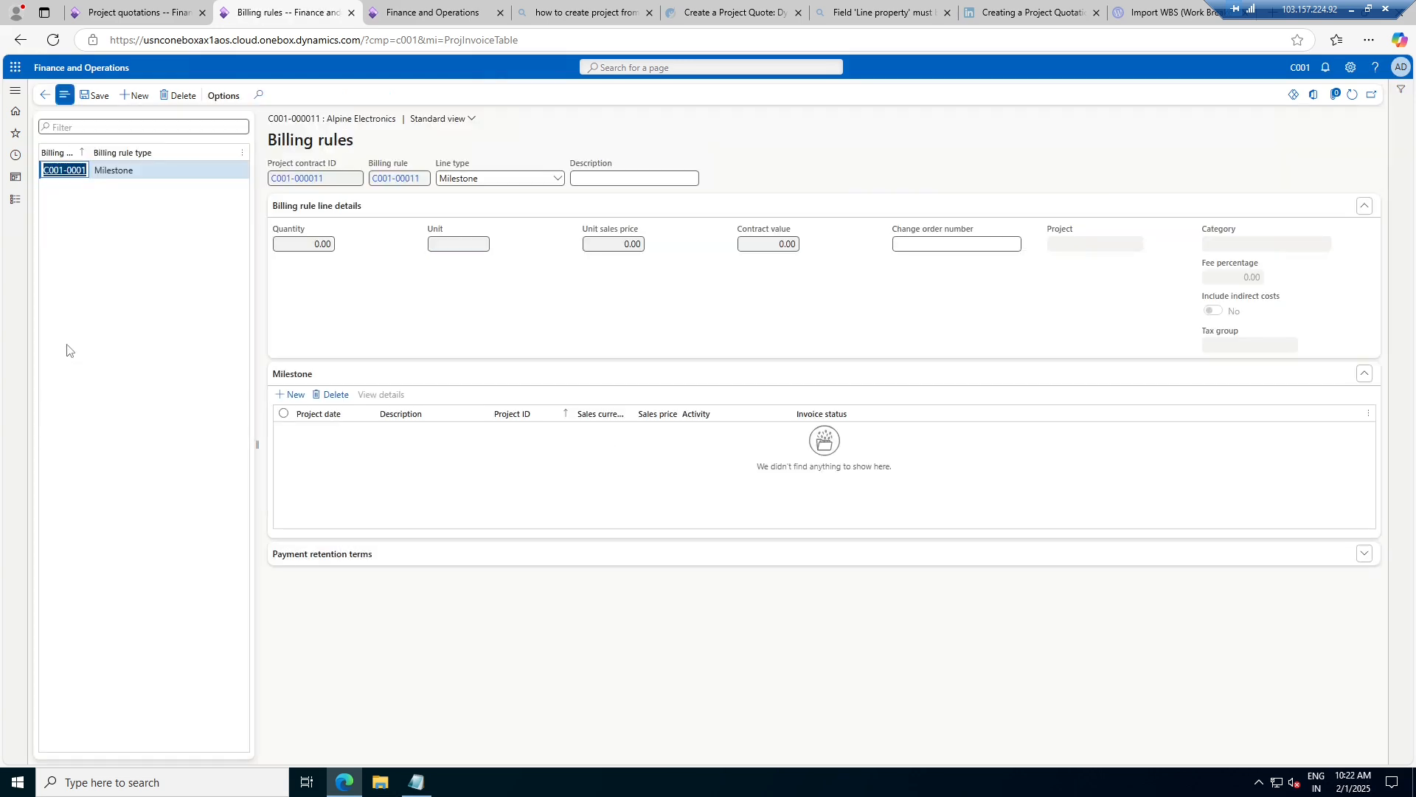
click(557, 179)
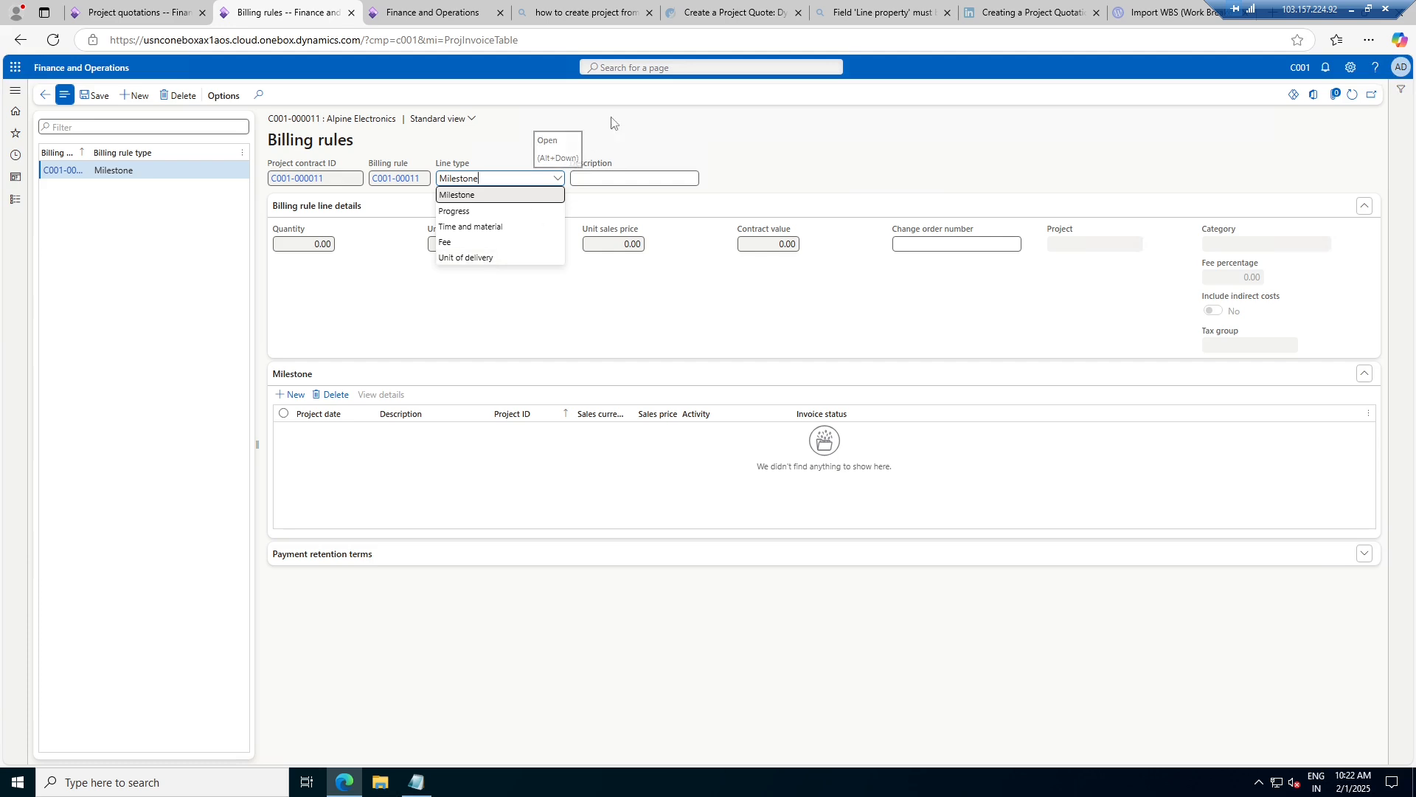
click(793, 155)
click(45, 94)
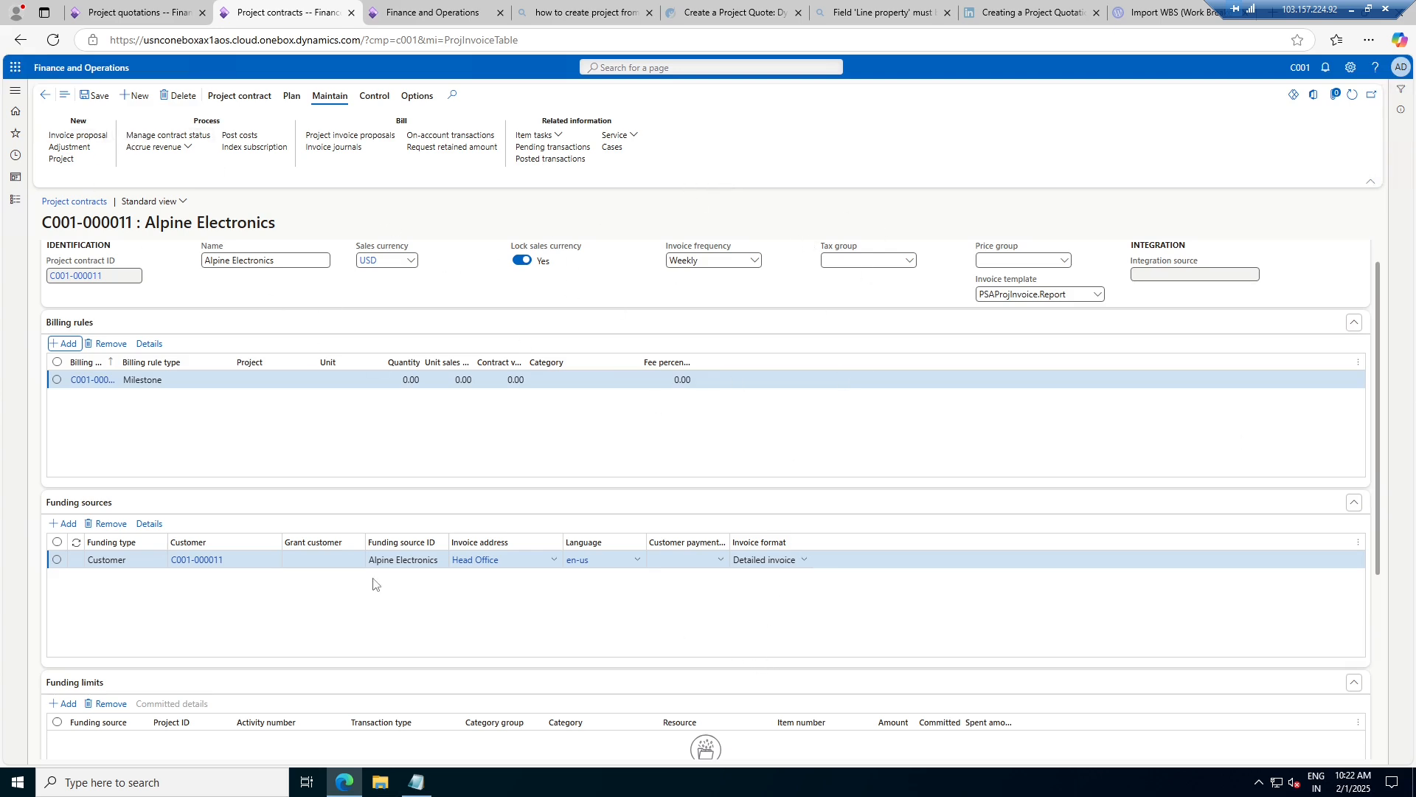
click(112, 12)
click(252, 16)
click(87, 98)
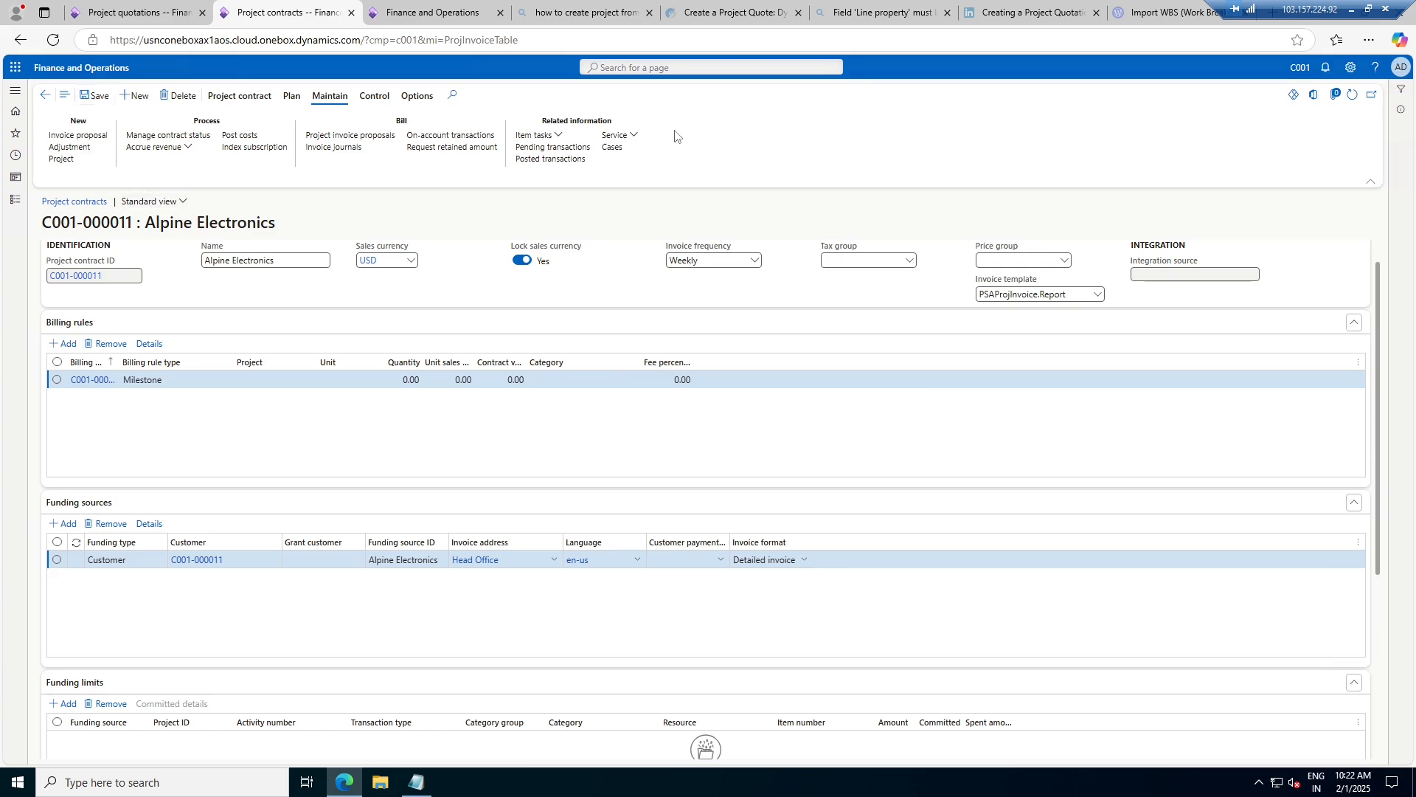